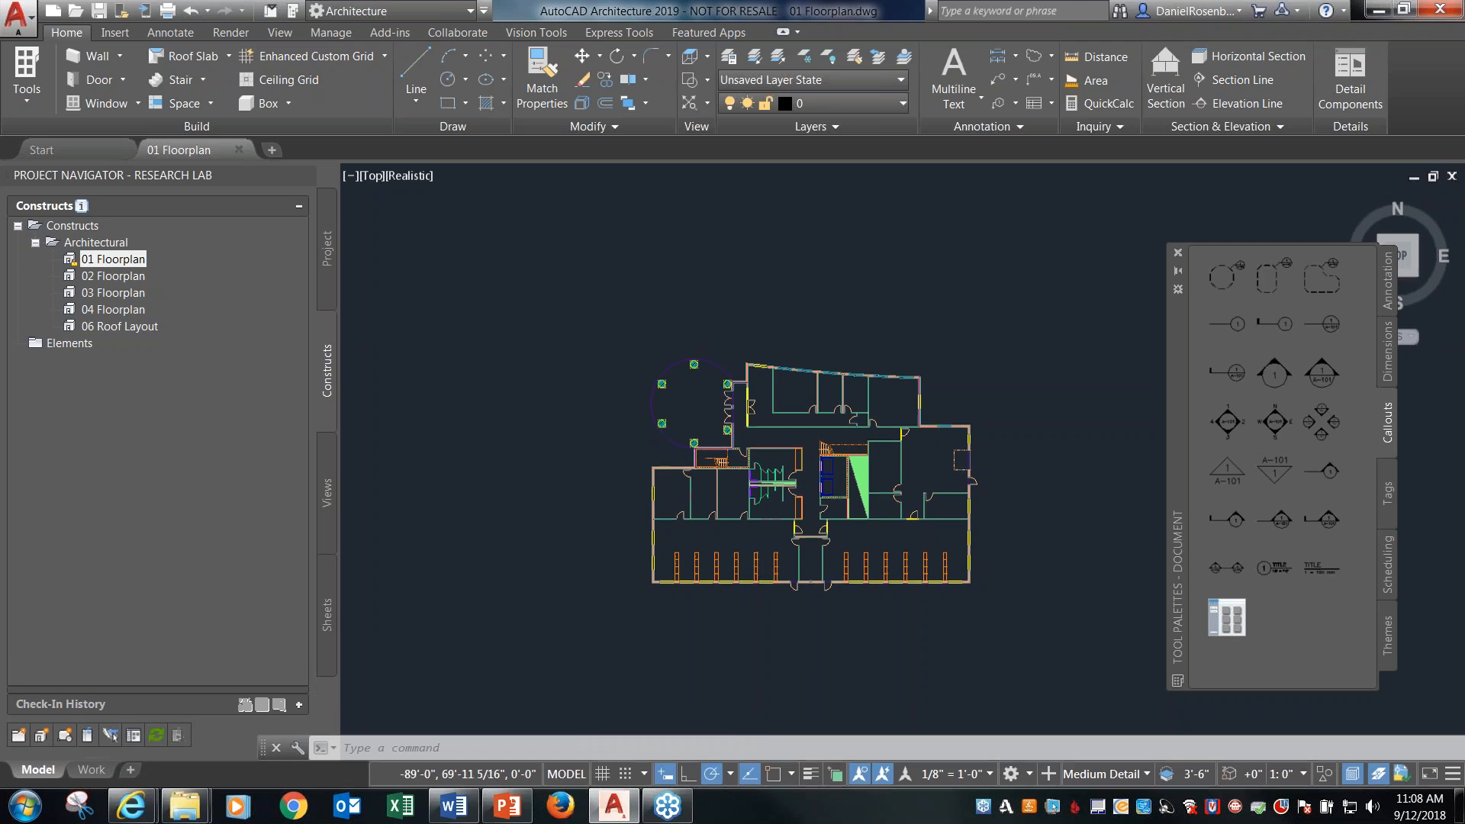
# Review the Research Lab project and its announcements in the Project Browser, then close the browser.
pyautogui.click(269, 12)
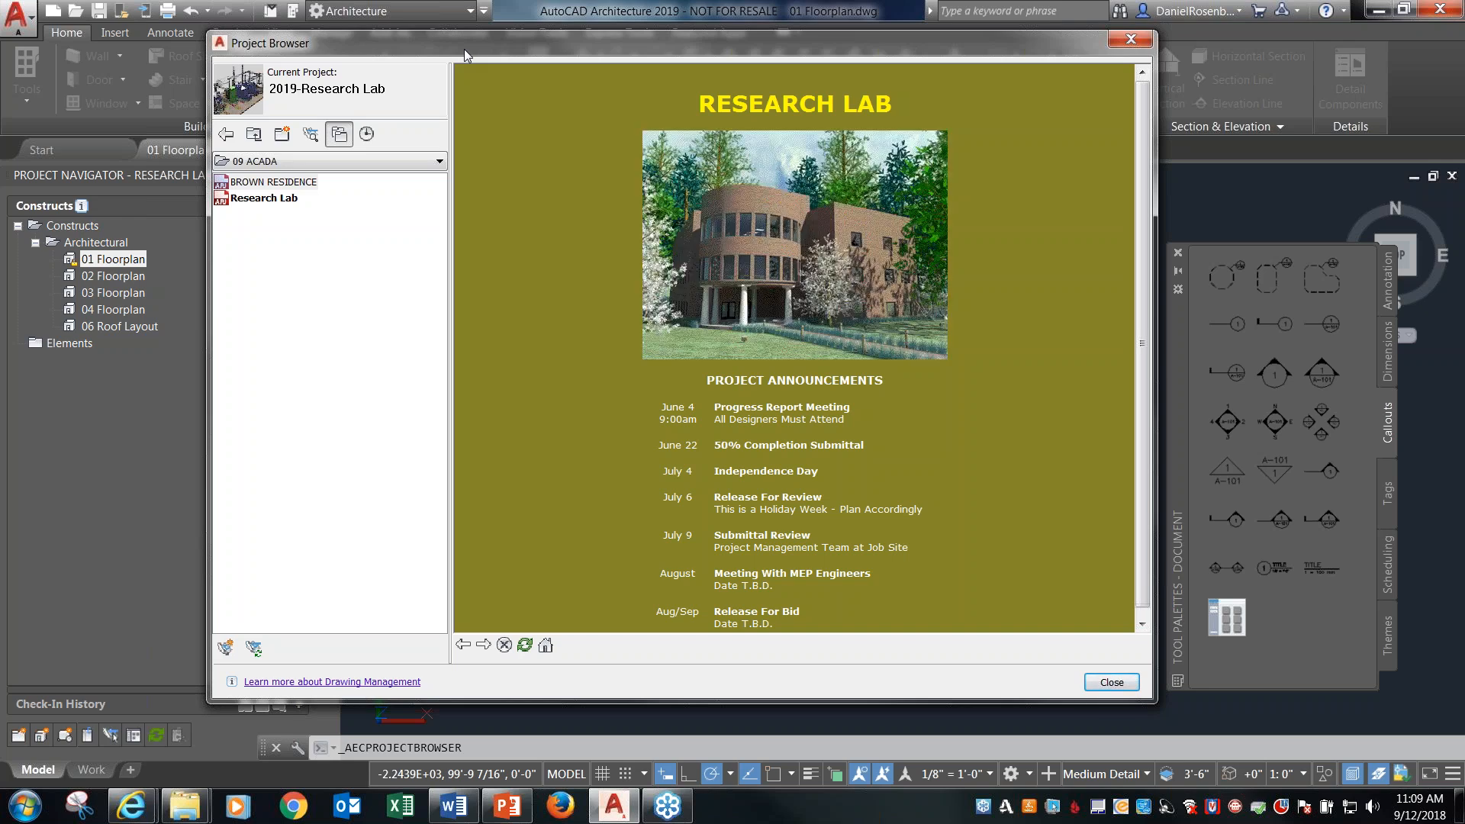
pyautogui.moveTo(464, 43); pyautogui.dragTo(472, 39)
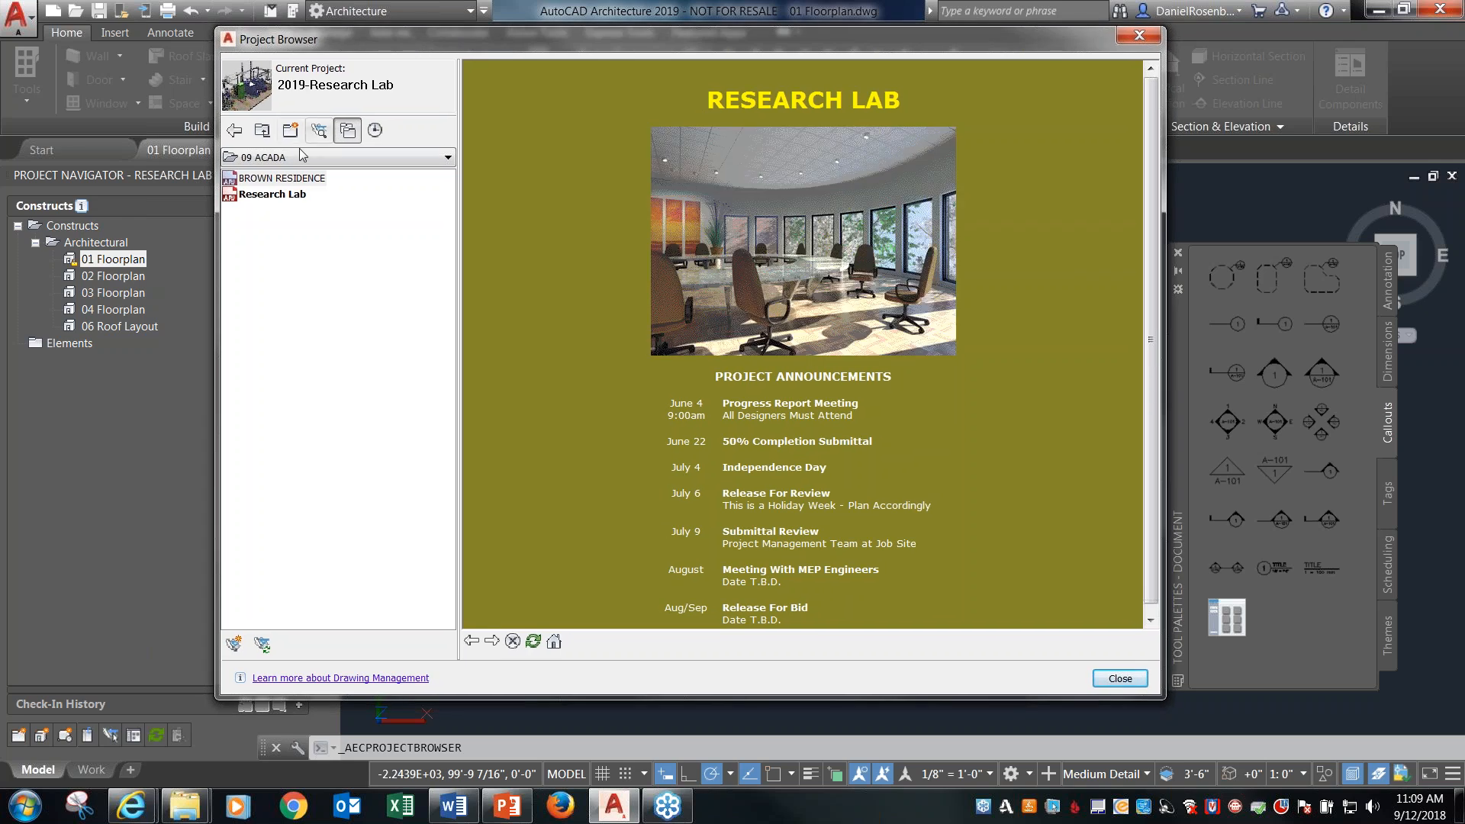
pyautogui.click(289, 197)
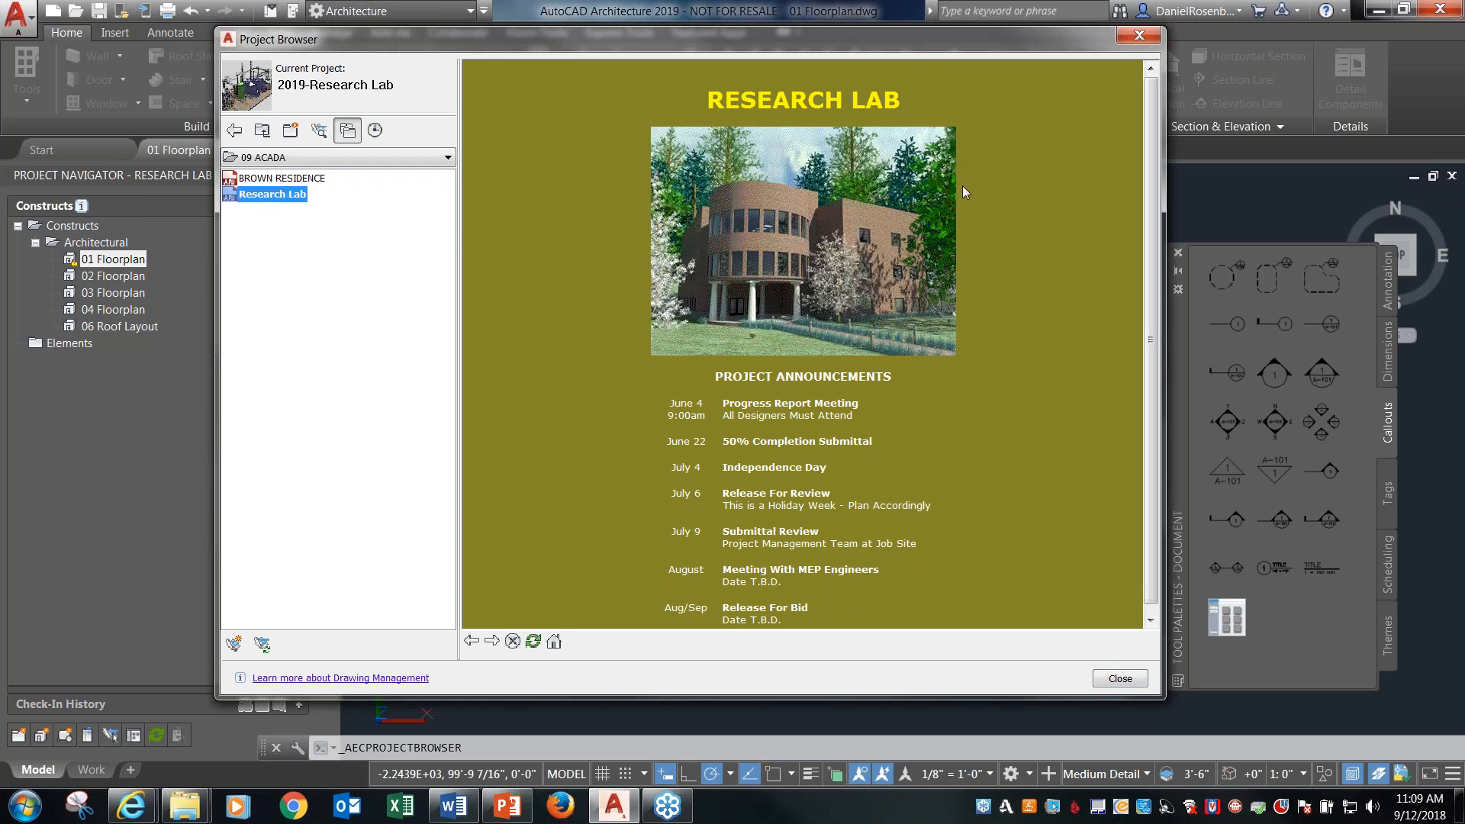
pyautogui.click(1148, 194)
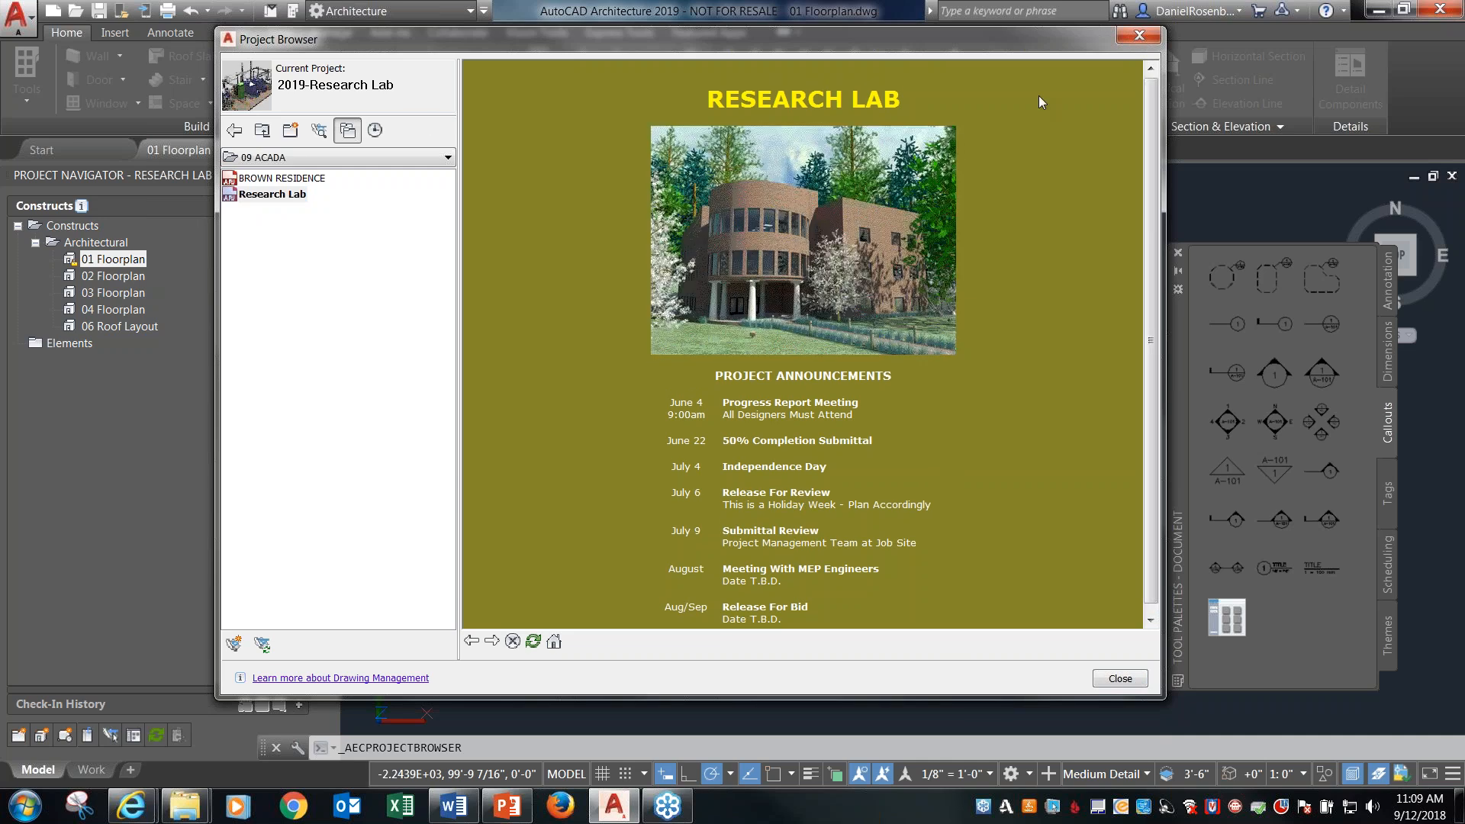
pyautogui.click(1138, 39)
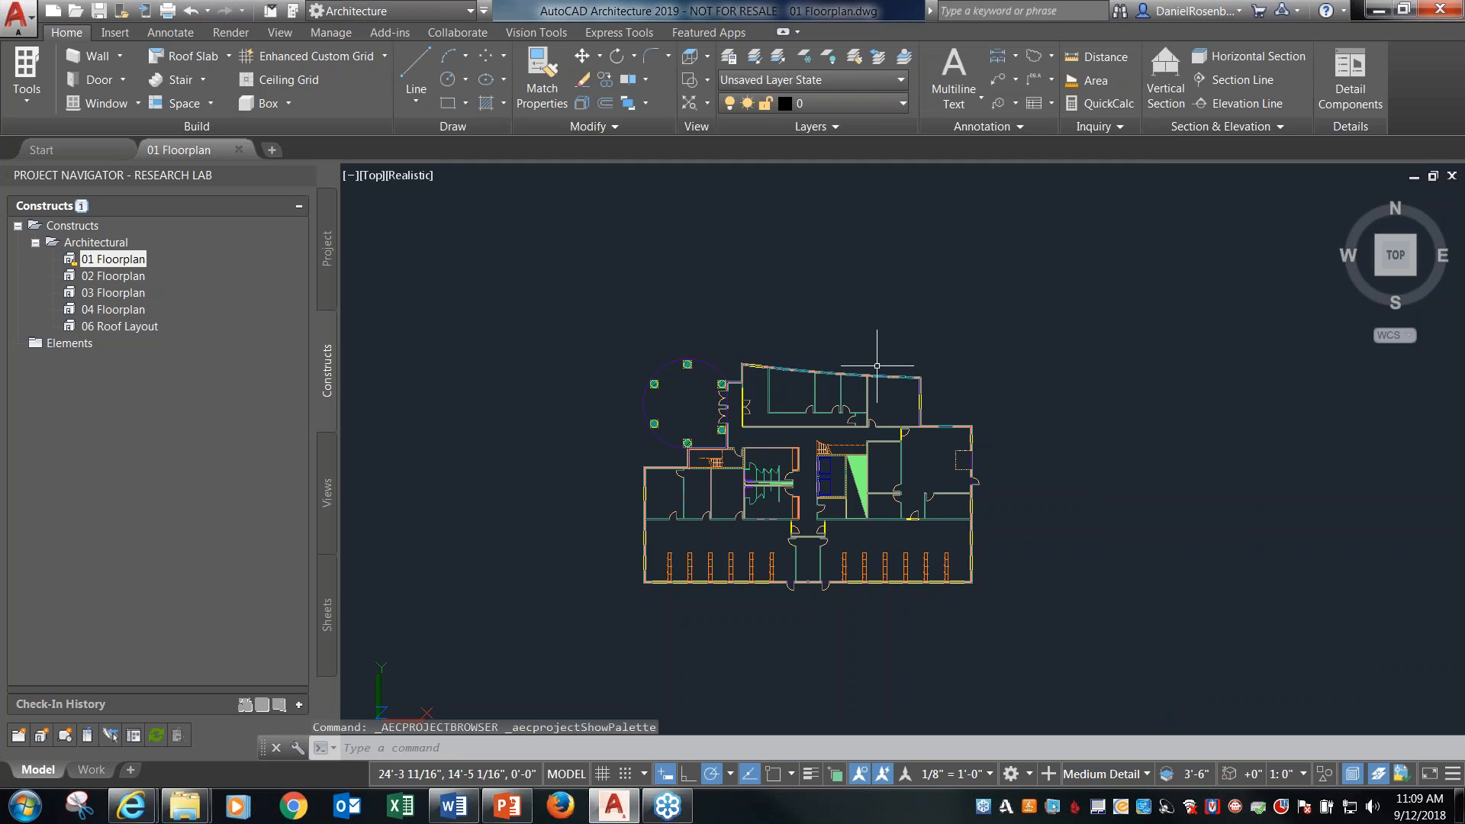
# Examine the component layers of the exterior wall above the westernmost room of the first floor plan.
pyautogui.click(866, 316)
pyautogui.scroll(3, 747, 442)
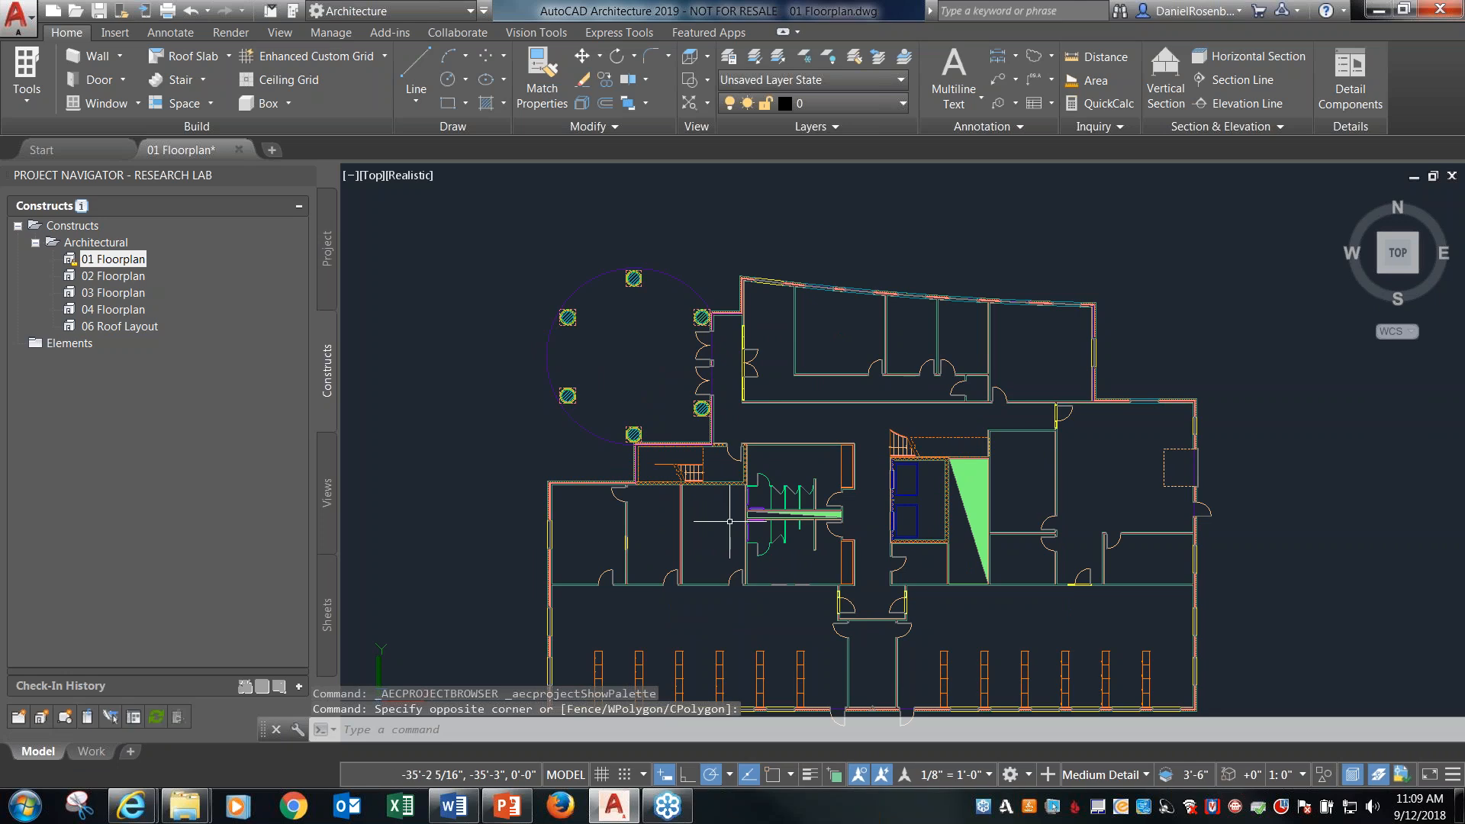
pyautogui.scroll(4, 636, 545)
pyautogui.scroll(-4, 752, 446)
pyautogui.scroll(7, 563, 388)
pyautogui.scroll(1, 562, 388)
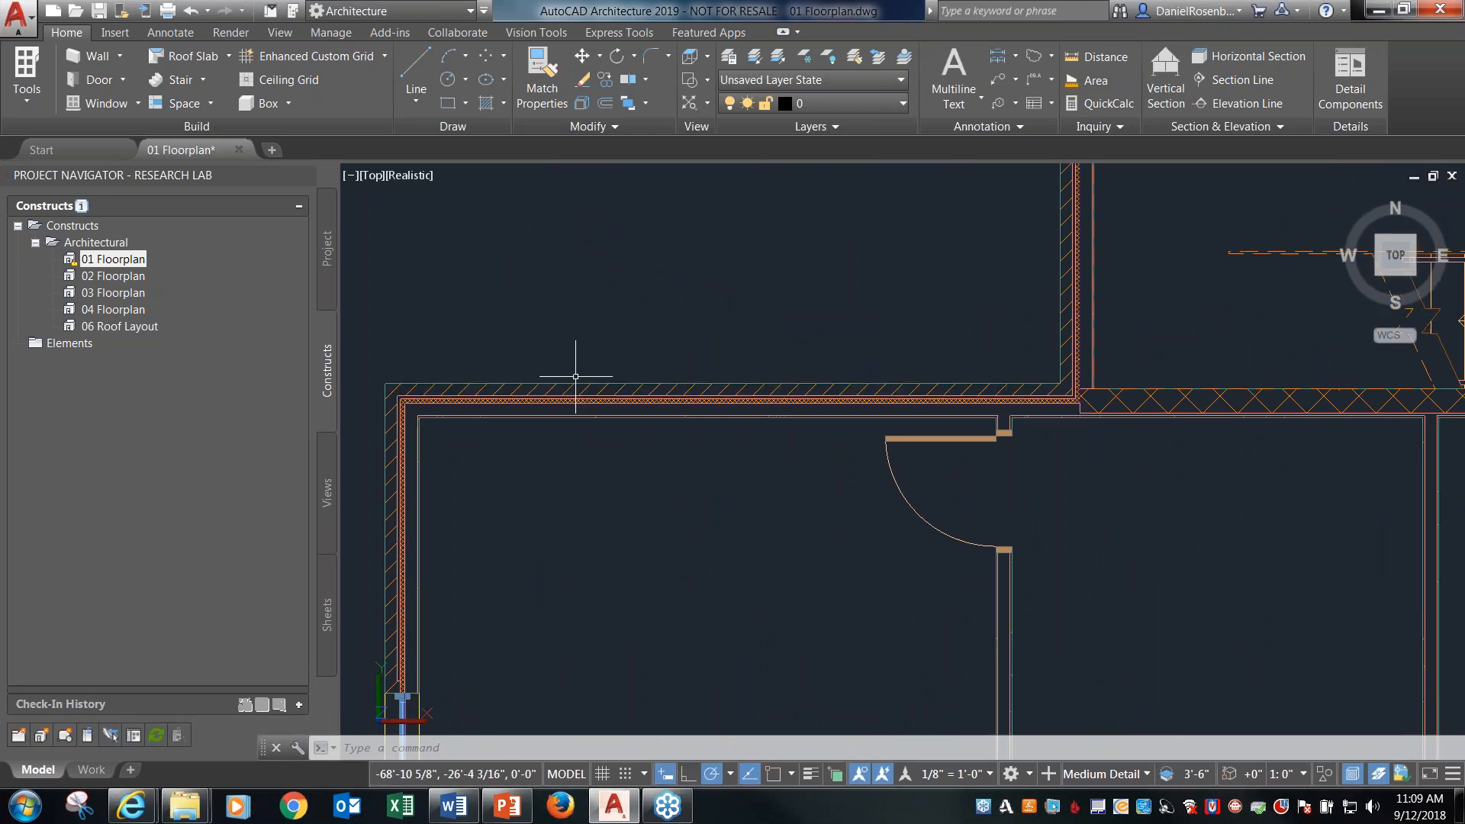
pyautogui.click(570, 381)
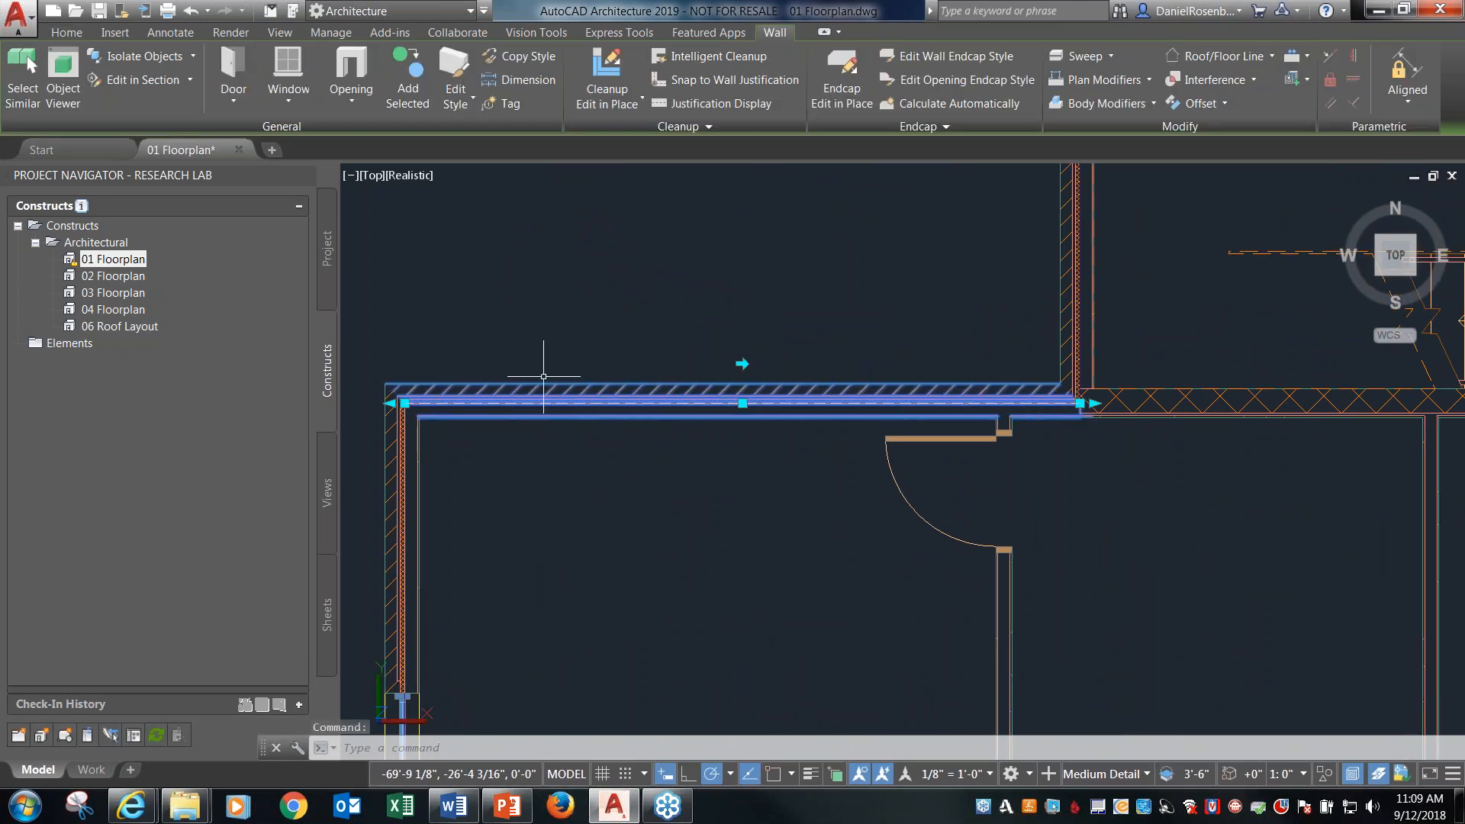
pyautogui.scroll(3, 408, 366)
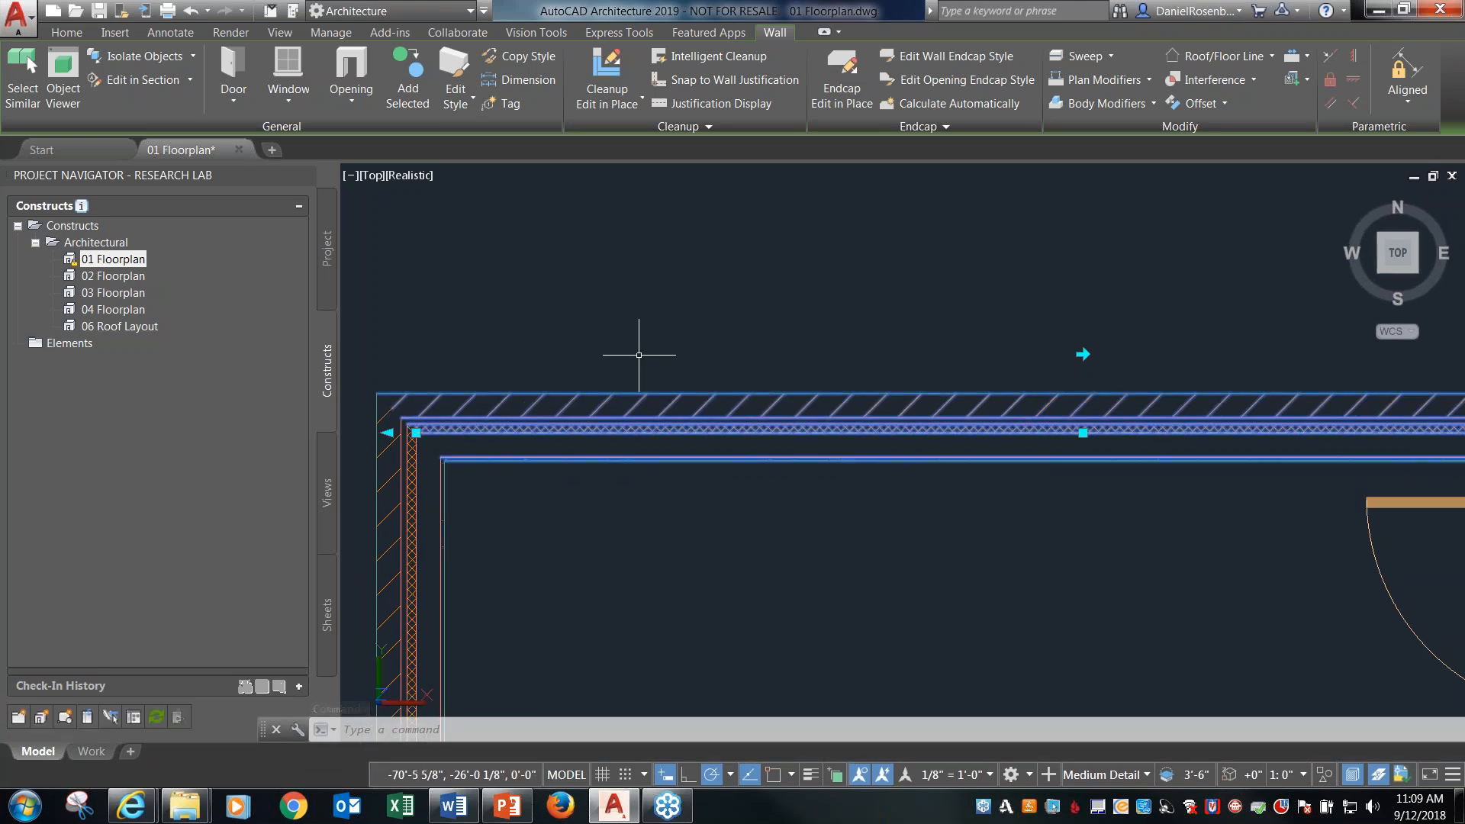
pyautogui.press('Escape')
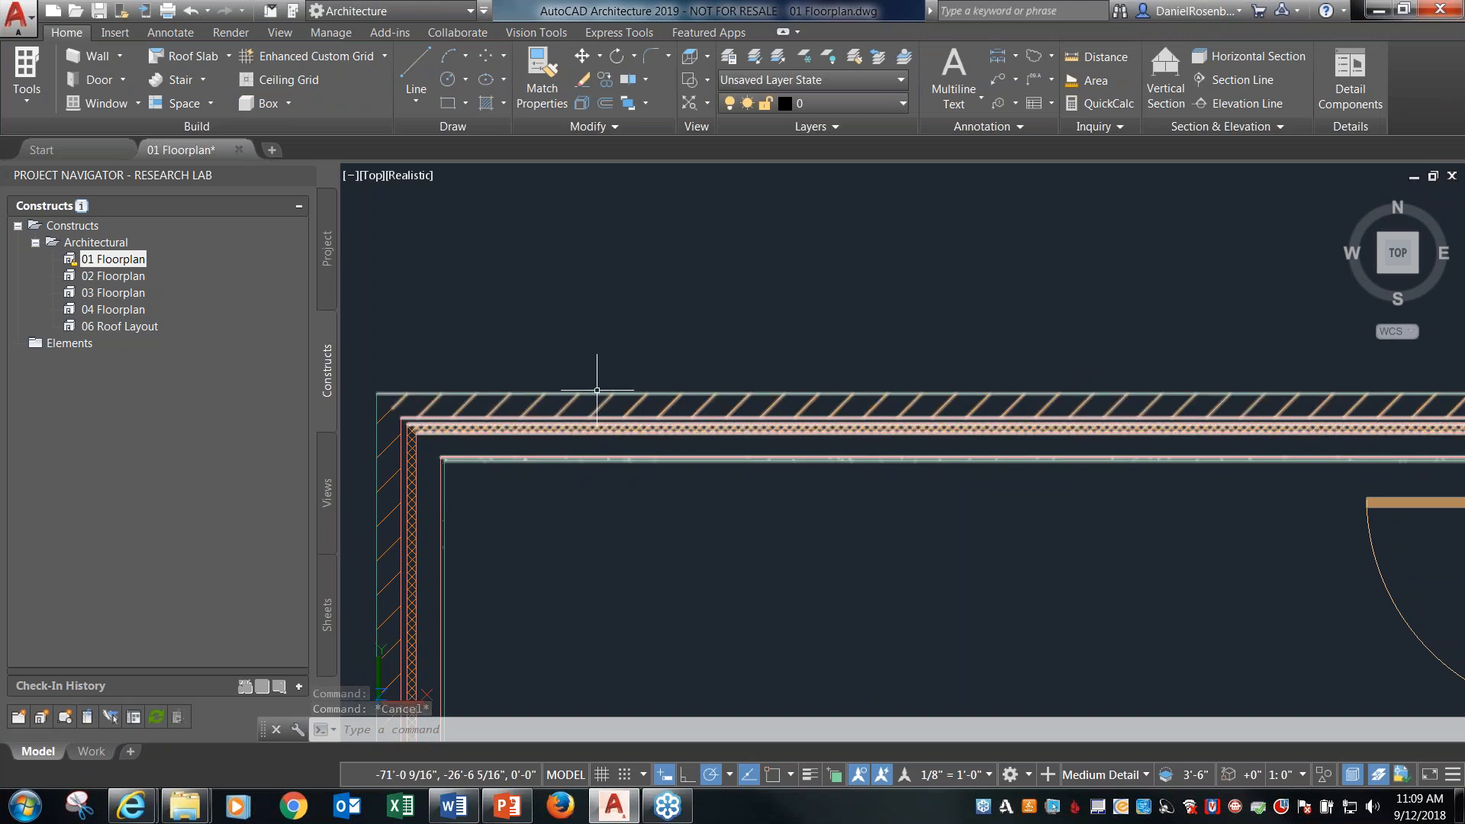
# Inspect the door of the westernmost room and the adjoining exterior wall as individual objects.
pyautogui.scroll(-3, 697, 399)
pyautogui.click(1121, 492)
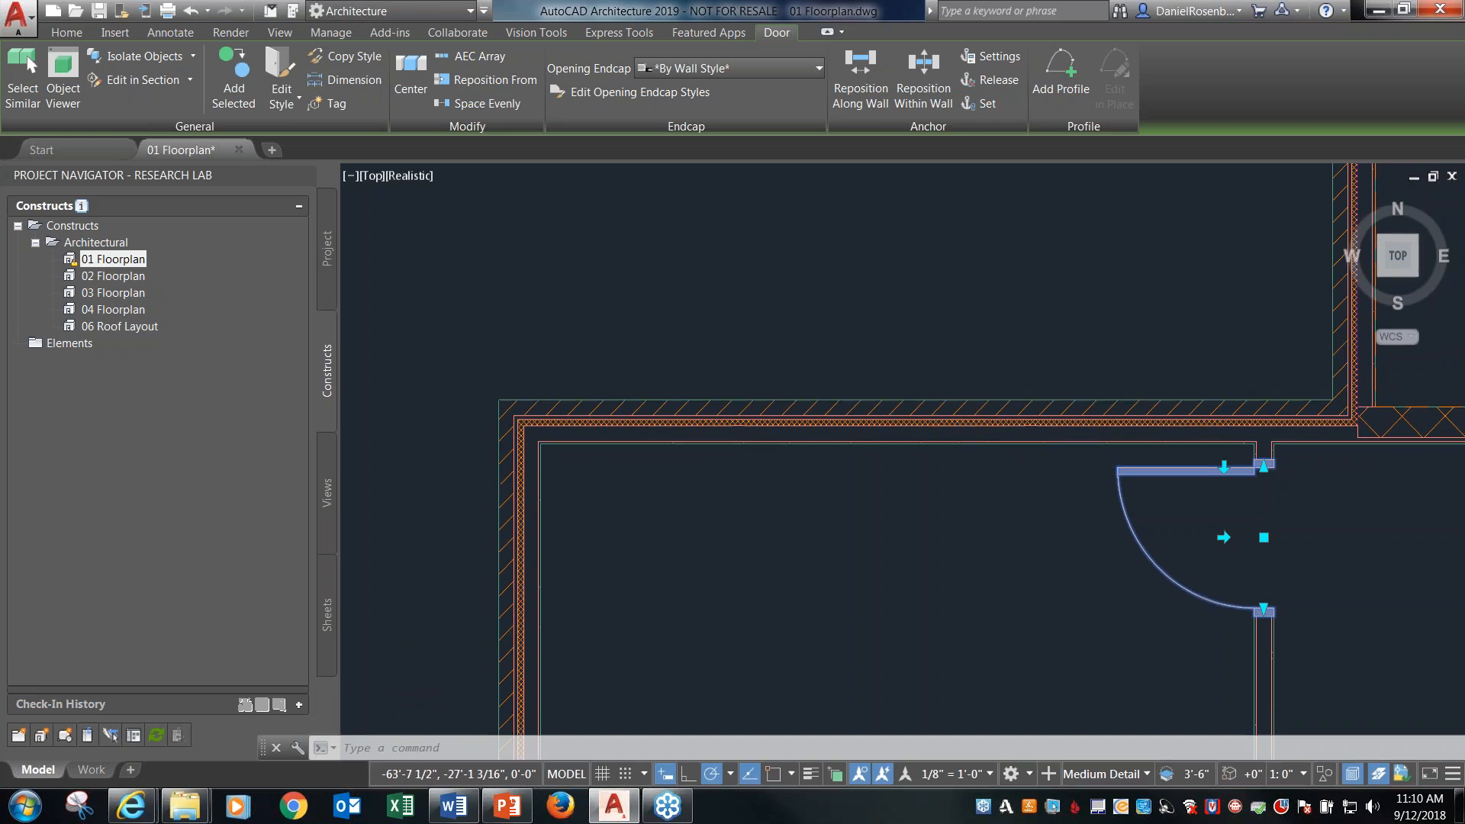
pyautogui.press('Escape')
pyautogui.click(896, 418)
pyautogui.press('Escape')
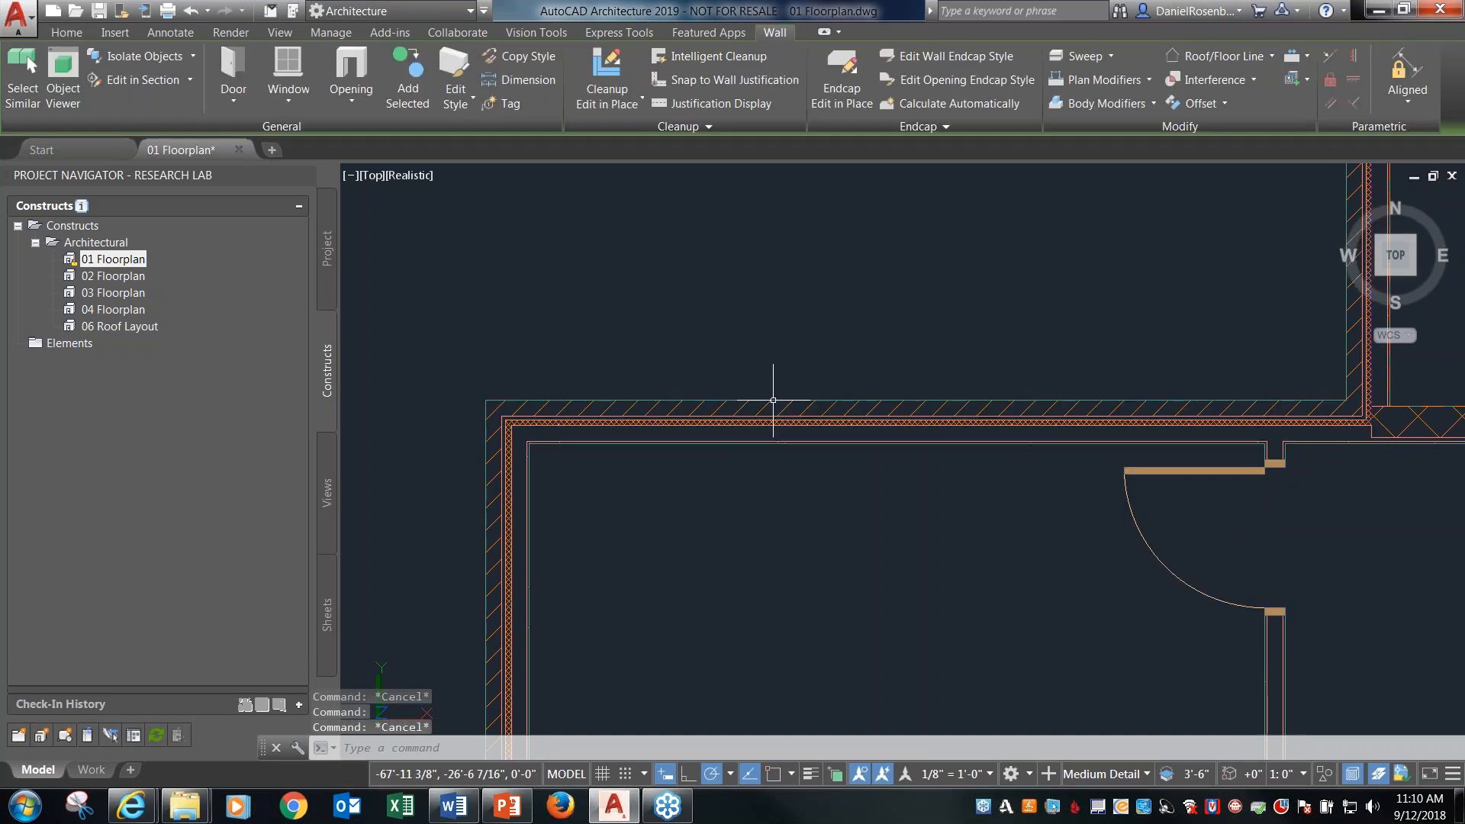
# View the whole floor plan in 3D from the southeast isometric direction and return to the top view.
pyautogui.scroll(-4, 642, 381)
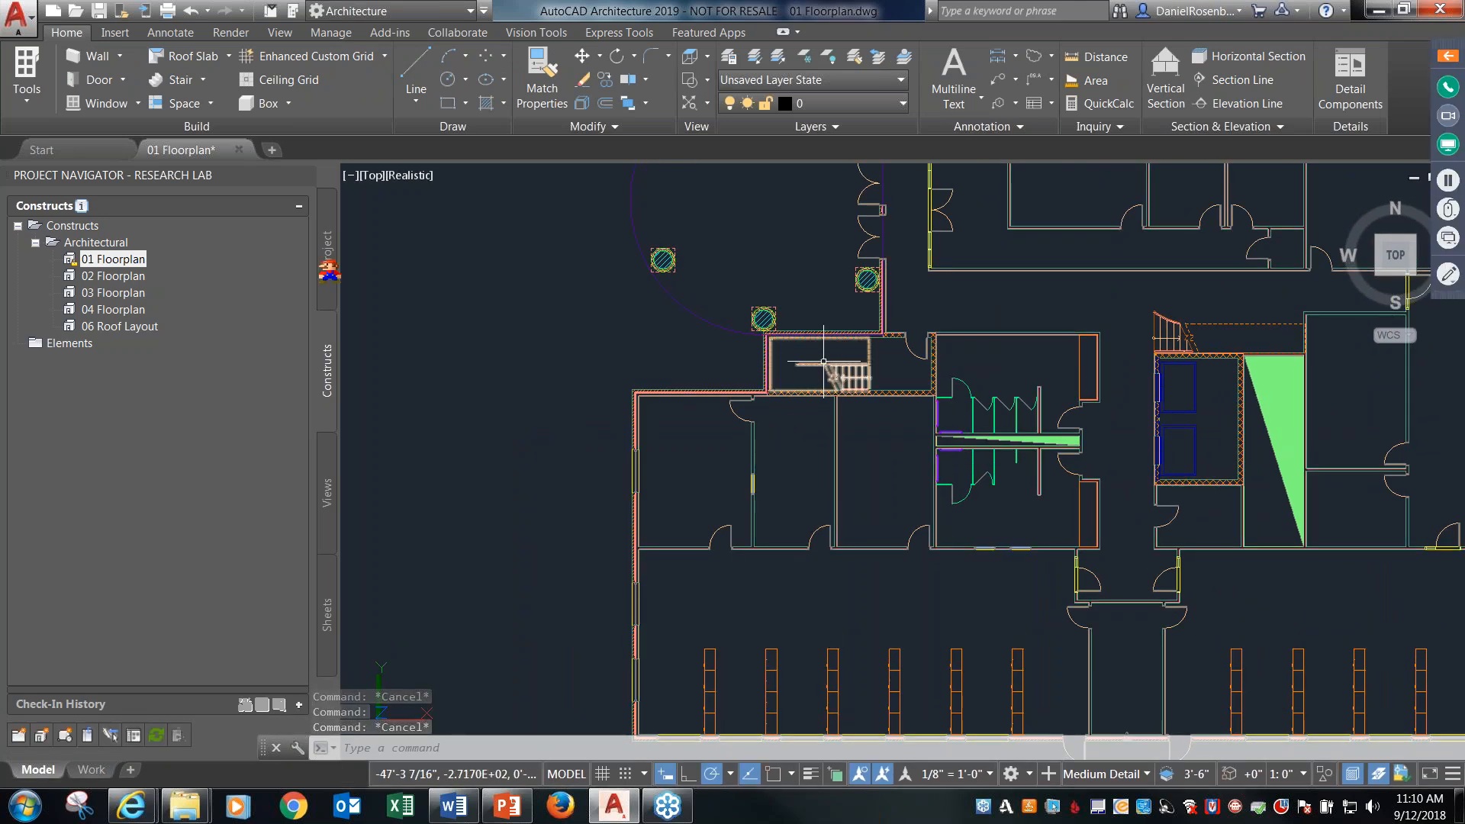
pyautogui.moveTo(67, 258)
pyautogui.mouseDown()
pyautogui.moveTo(185, 288)
pyautogui.moveTo(176, 277)
pyautogui.mouseUp()
pyautogui.press('Escape')
pyautogui.scroll(-8, 530, 346)
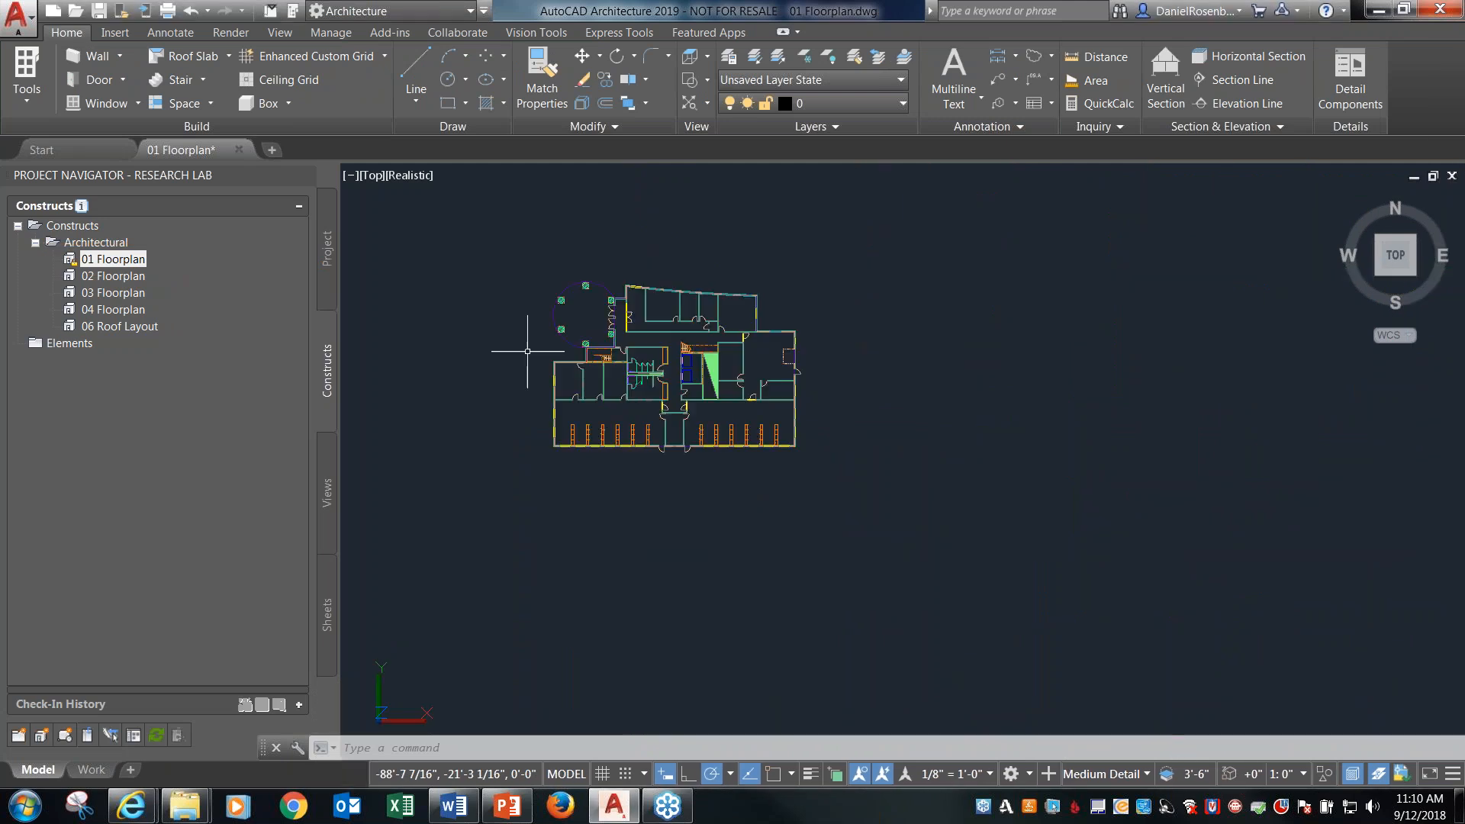
pyautogui.click(1417, 274)
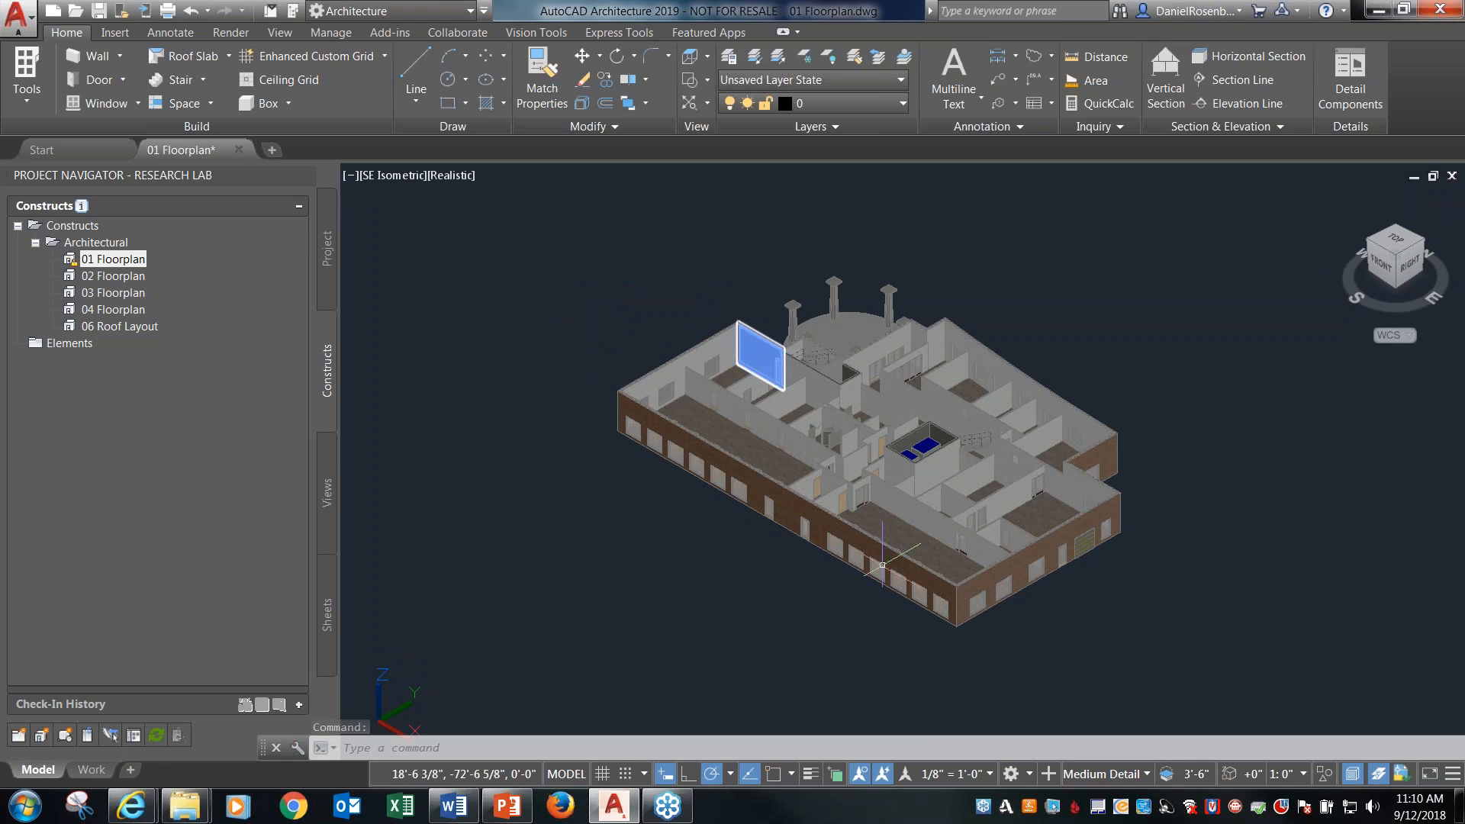
pyautogui.click(1396, 239)
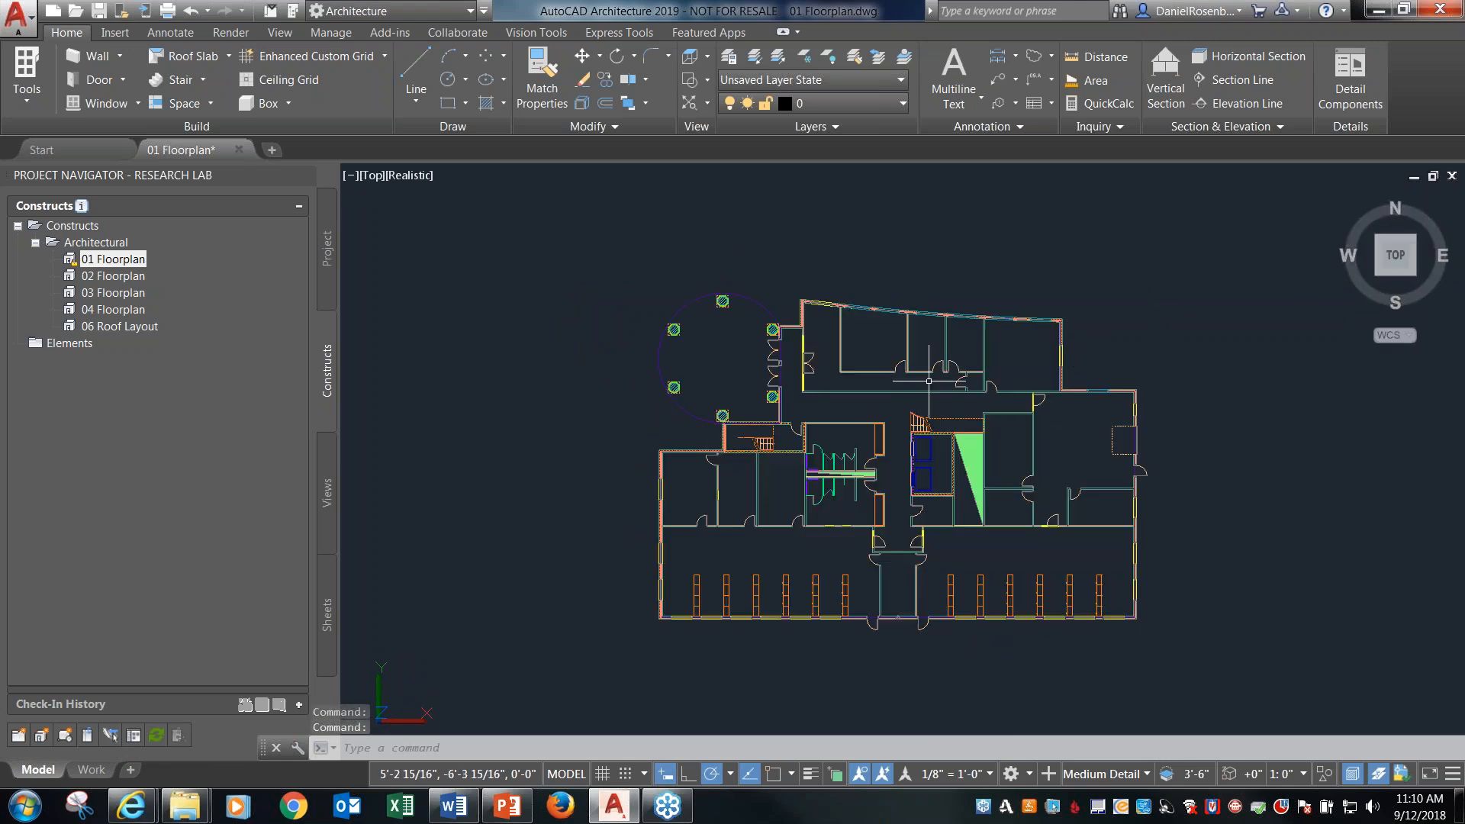
# Delete the partition wall between the two westernmost rooms, together with its door and window.
pyautogui.scroll(5, 731, 484)
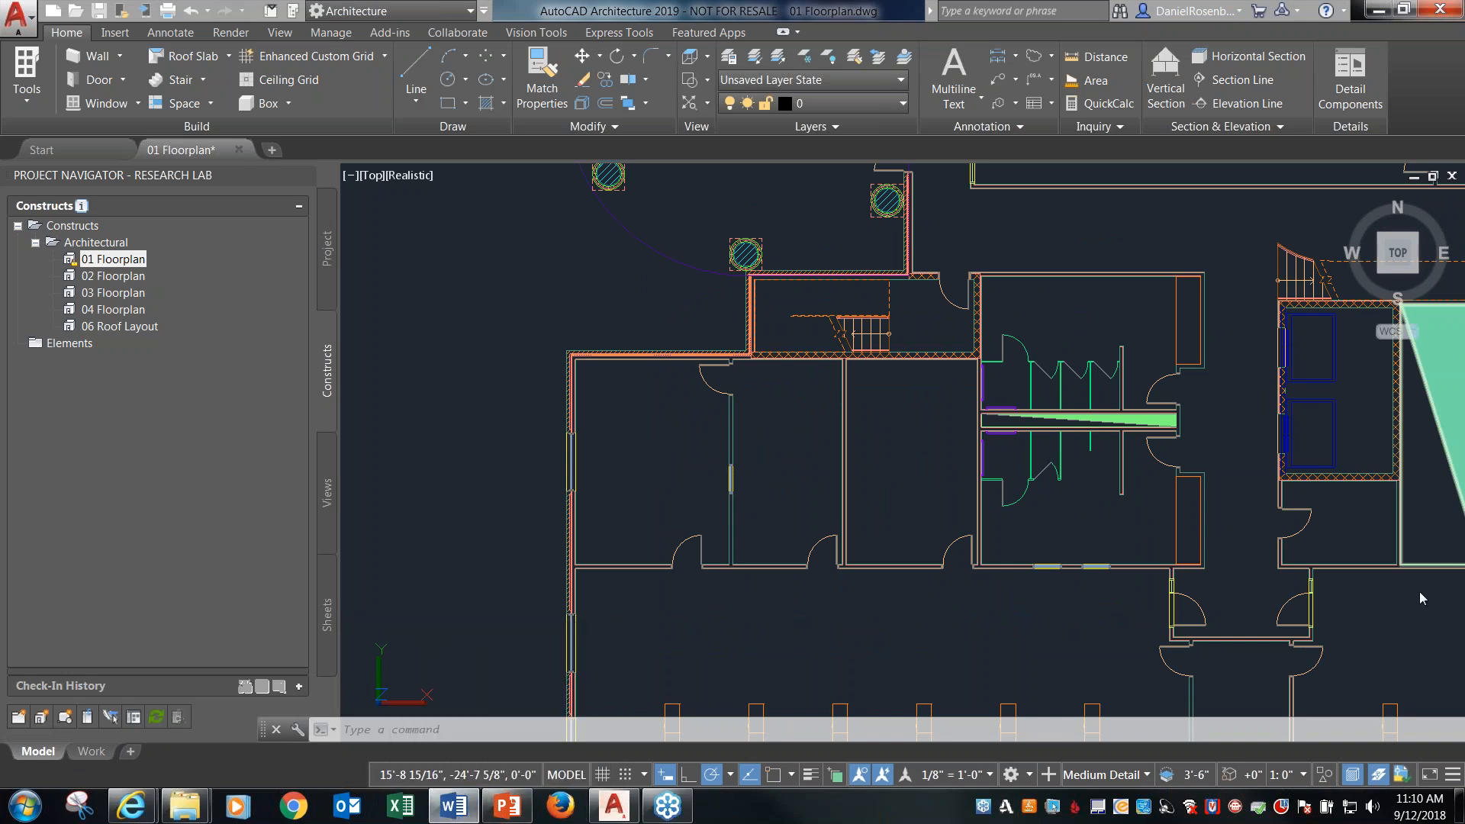
pyautogui.click(732, 428)
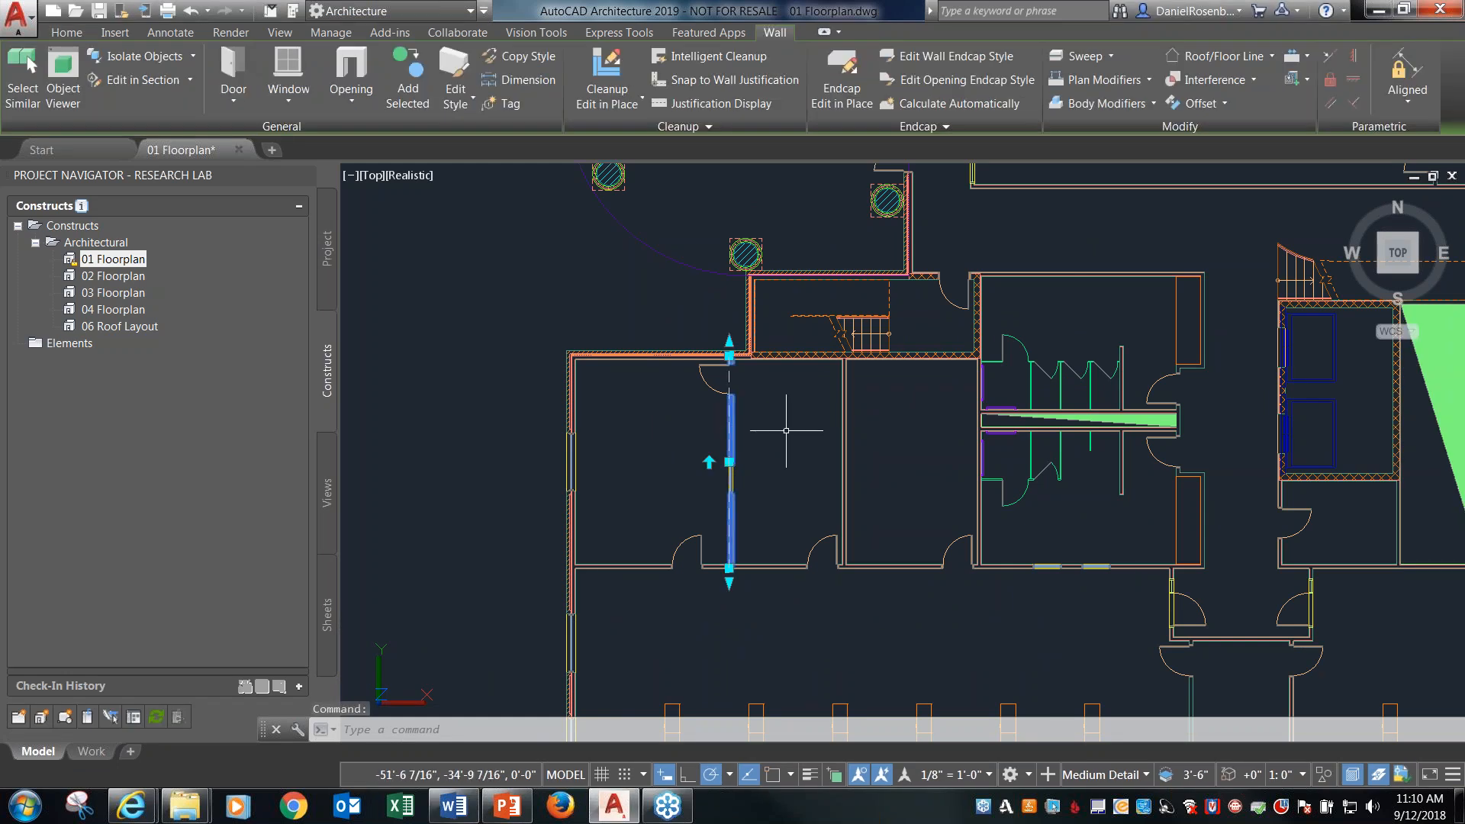
pyautogui.press('Delete')
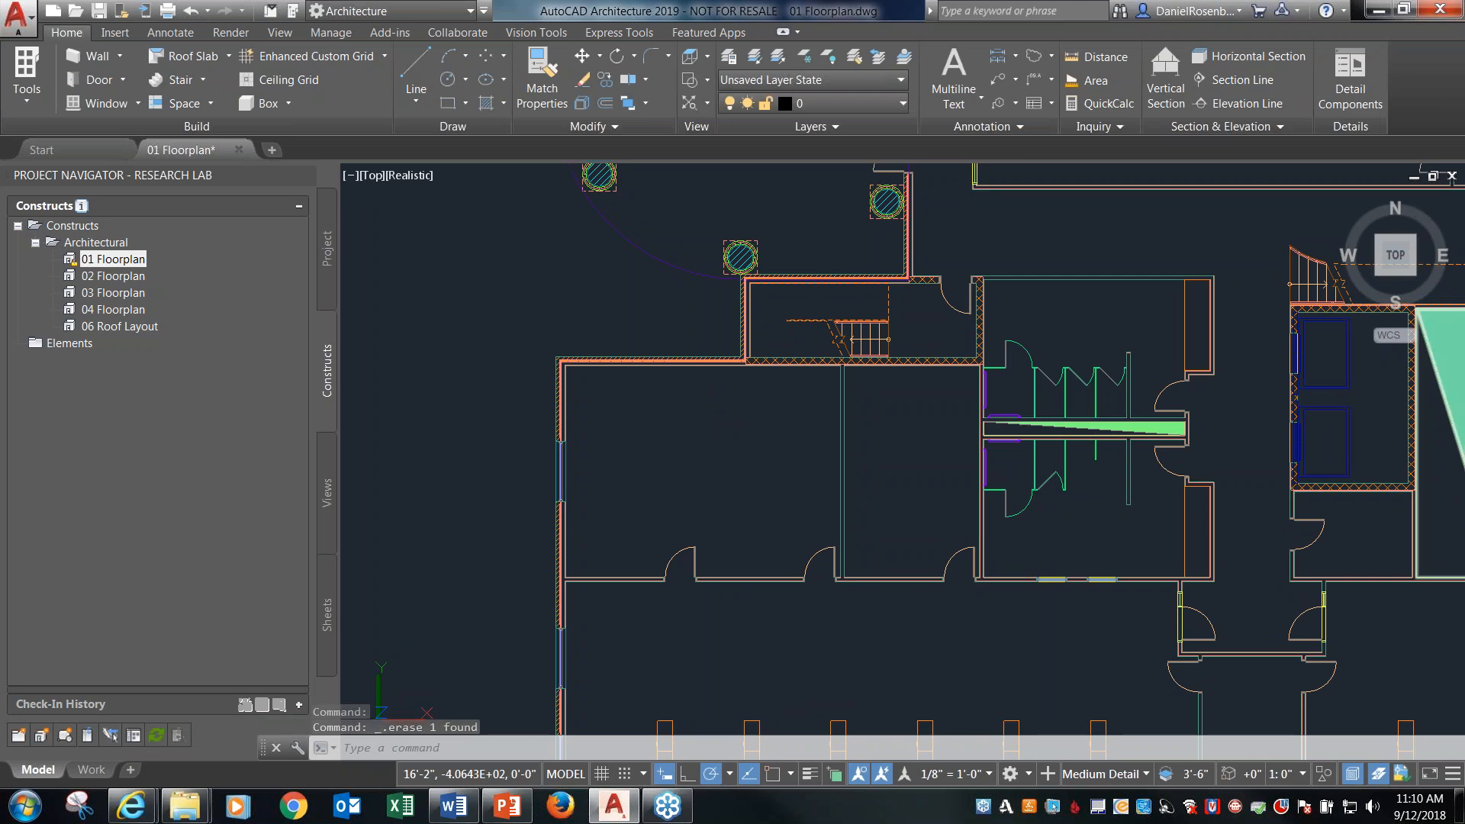
# Draw a Stud-4 GWB-0.625 Each Side wall from the rooms' south wall straight north to the exterior wall, replacing the deleted partition.
pyautogui.moveTo(1463, 351)
pyautogui.mouseDown()
pyautogui.moveTo(1156, 333)
pyautogui.moveTo(1048, 365)
pyautogui.mouseUp()
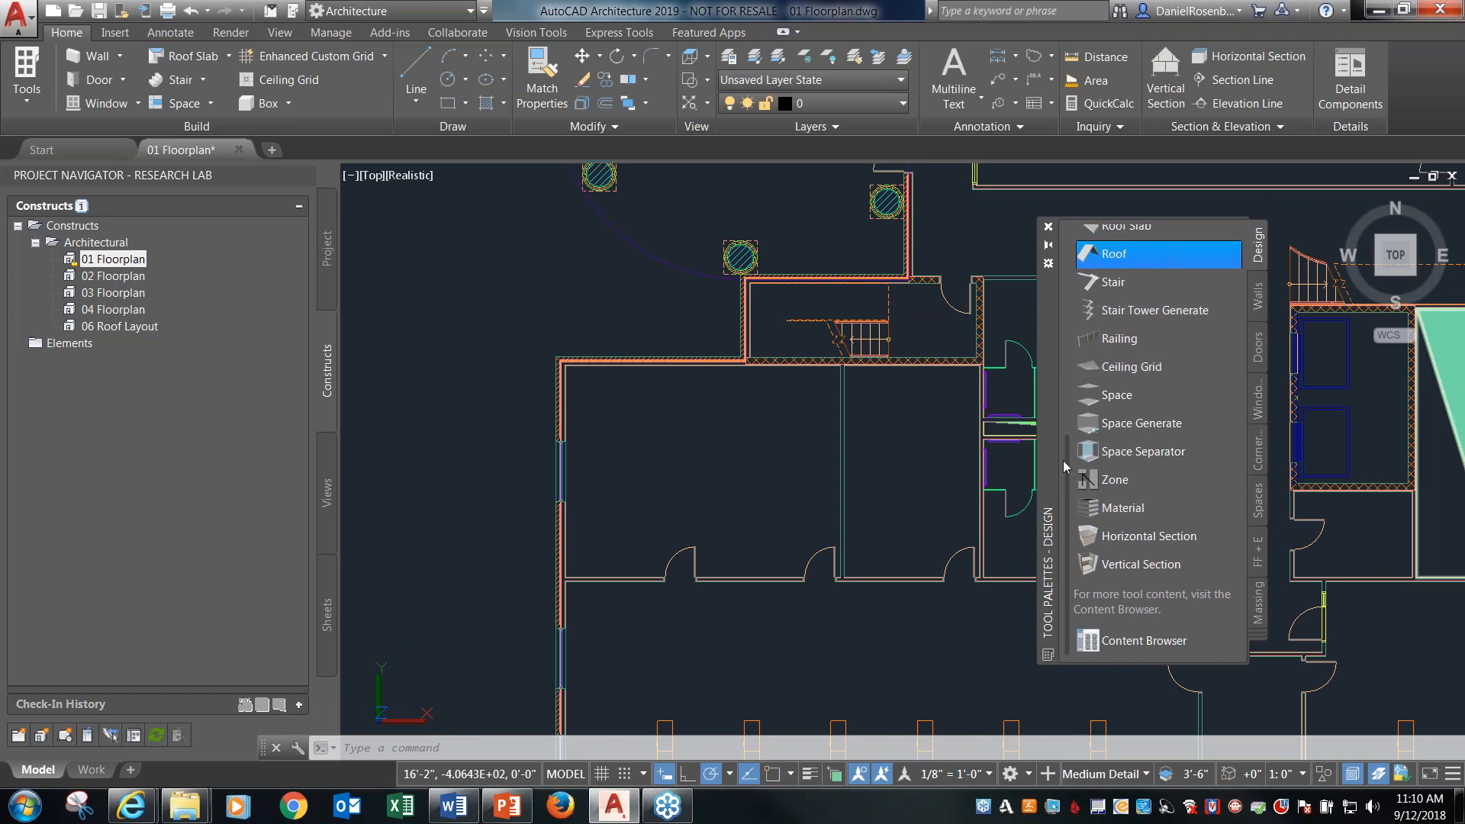
pyautogui.moveTo(1062, 470); pyautogui.dragTo(1080, 262)
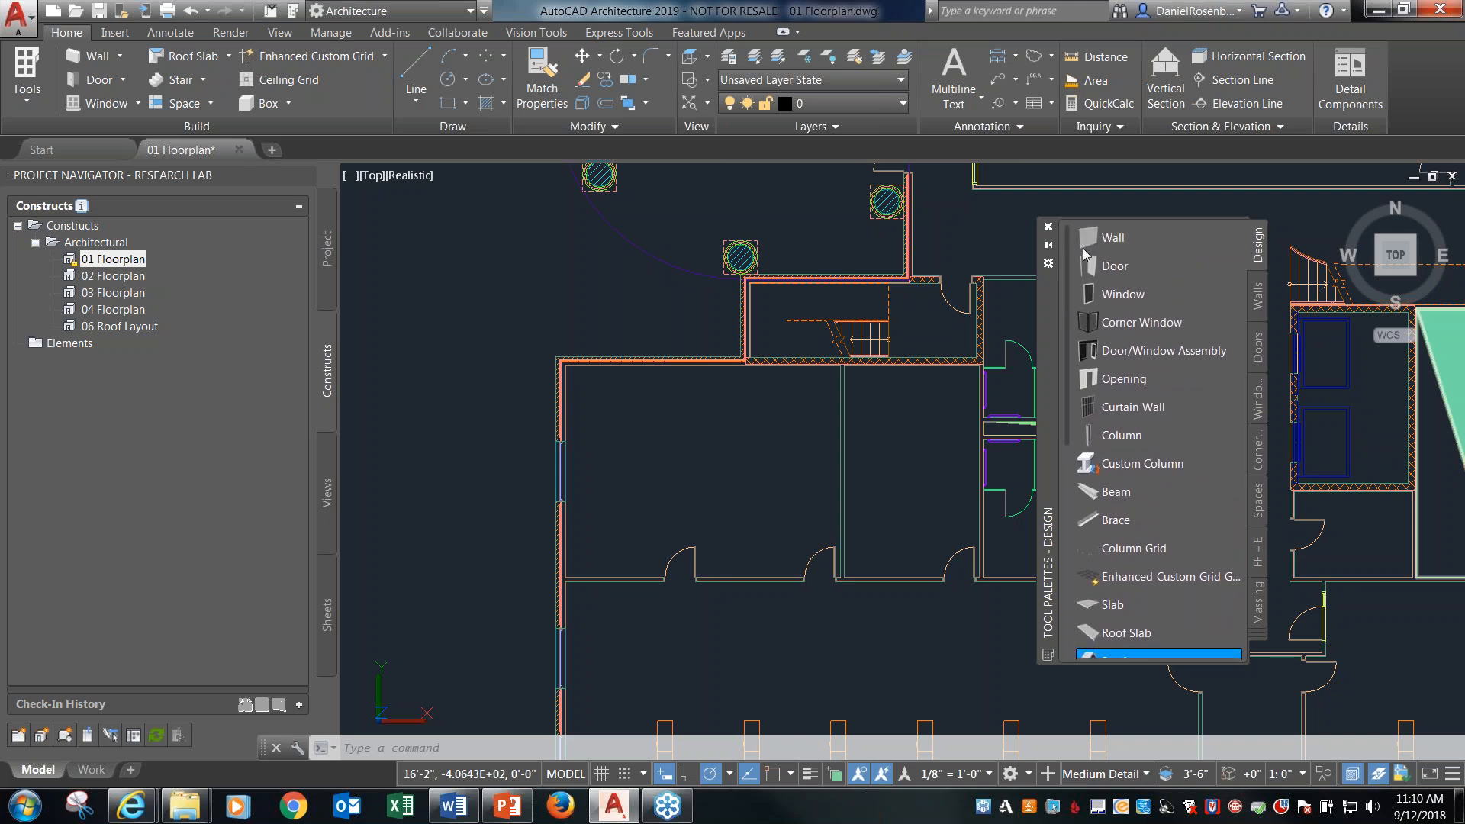
pyautogui.click(1258, 298)
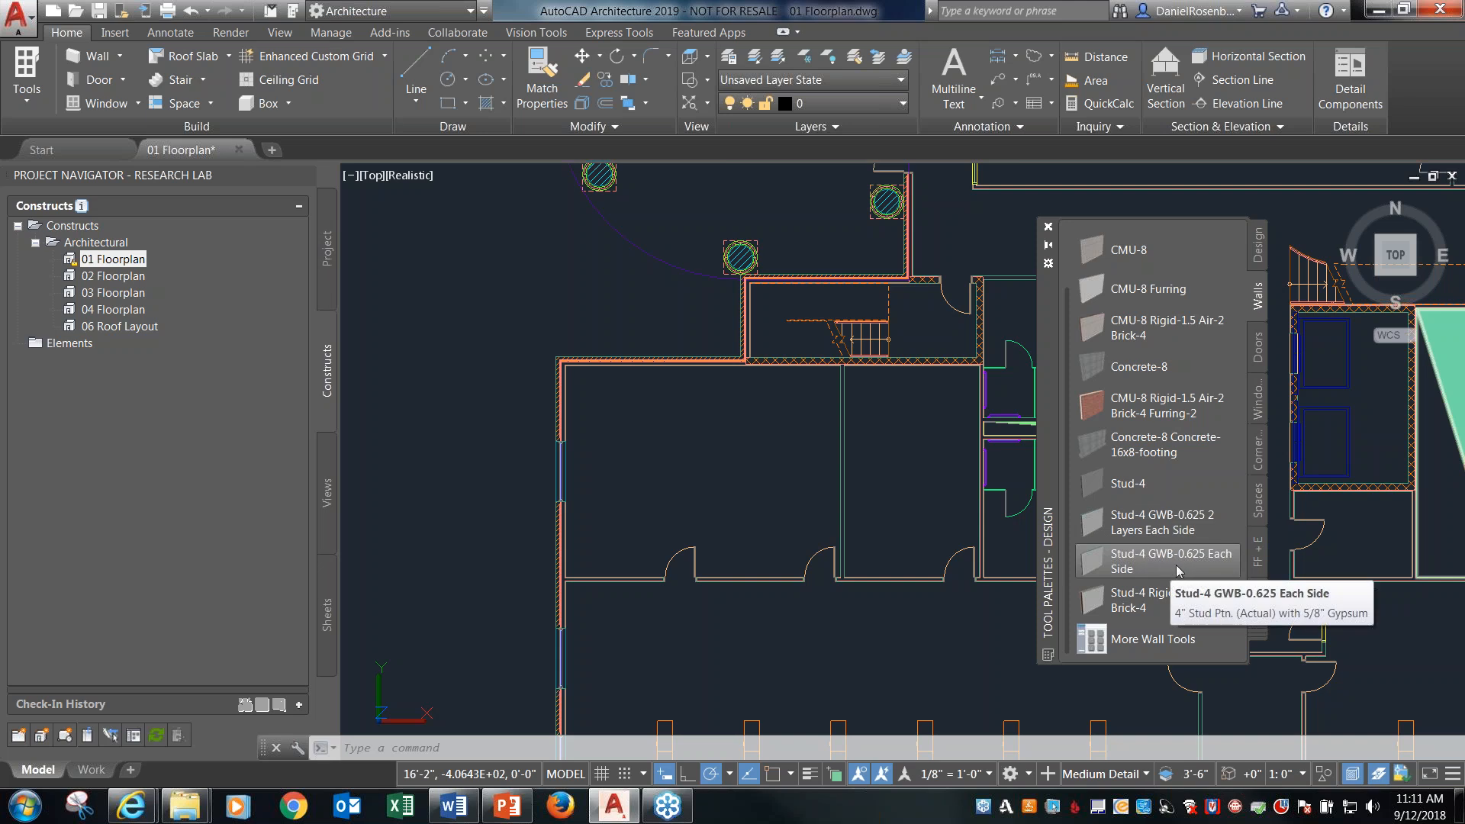
pyautogui.moveTo(1184, 569); pyautogui.dragTo(712, 484)
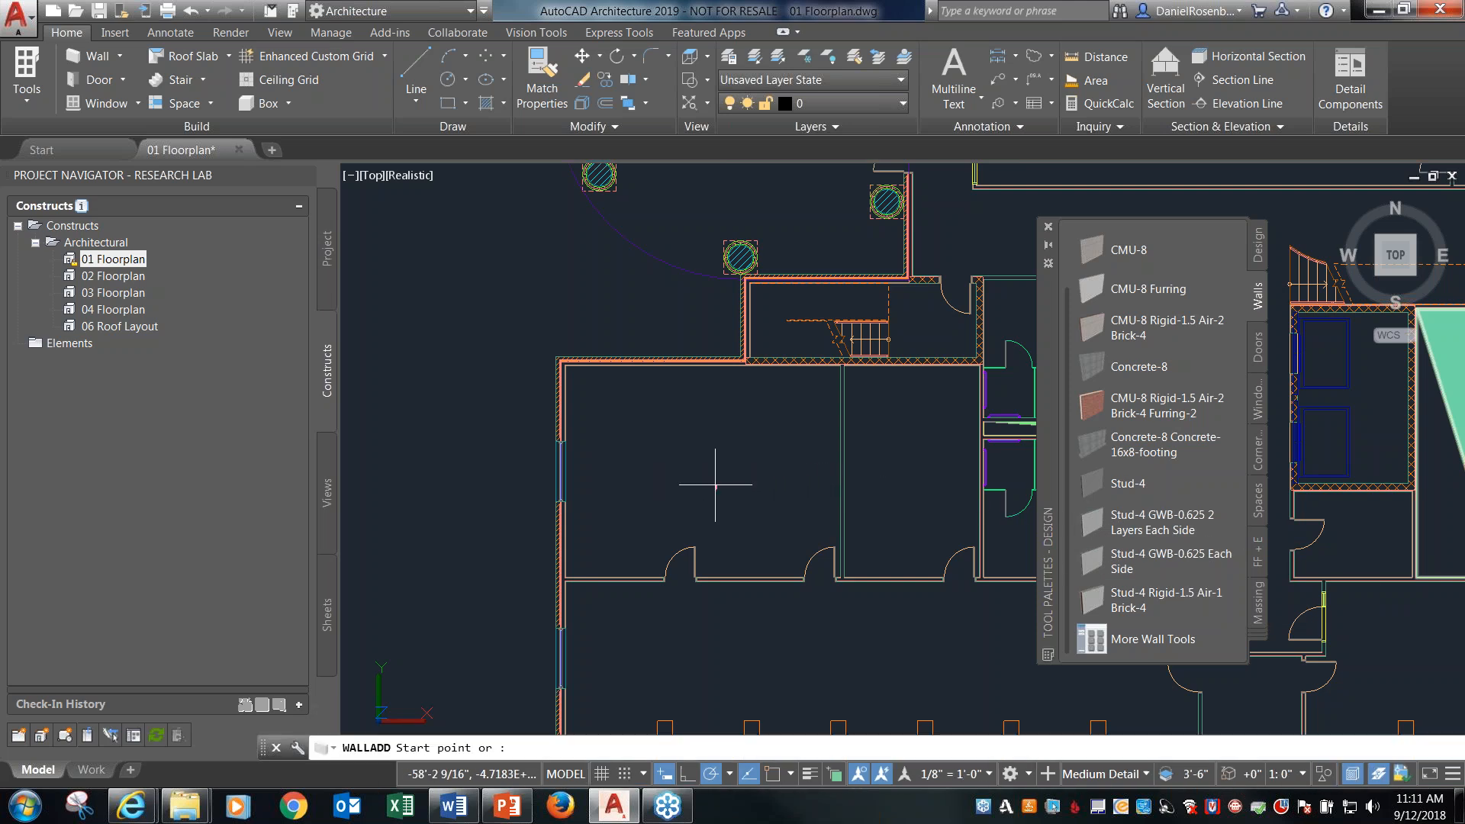
pyautogui.click(722, 576)
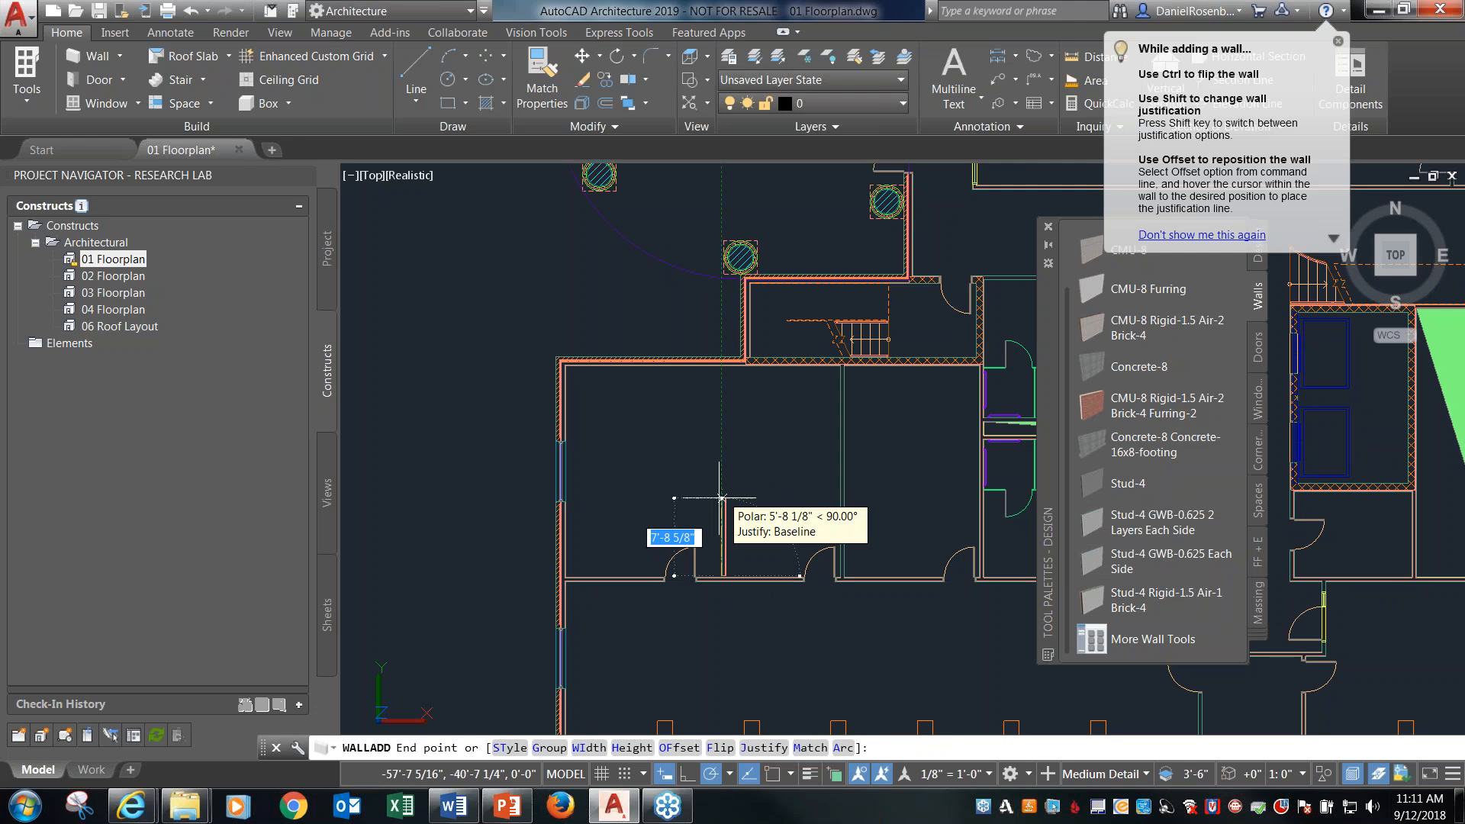
pyautogui.click(721, 367)
pyautogui.press('Return')
# Stretch the south end of the new partition wall into the south wall so the two join.
pyautogui.click(722, 428)
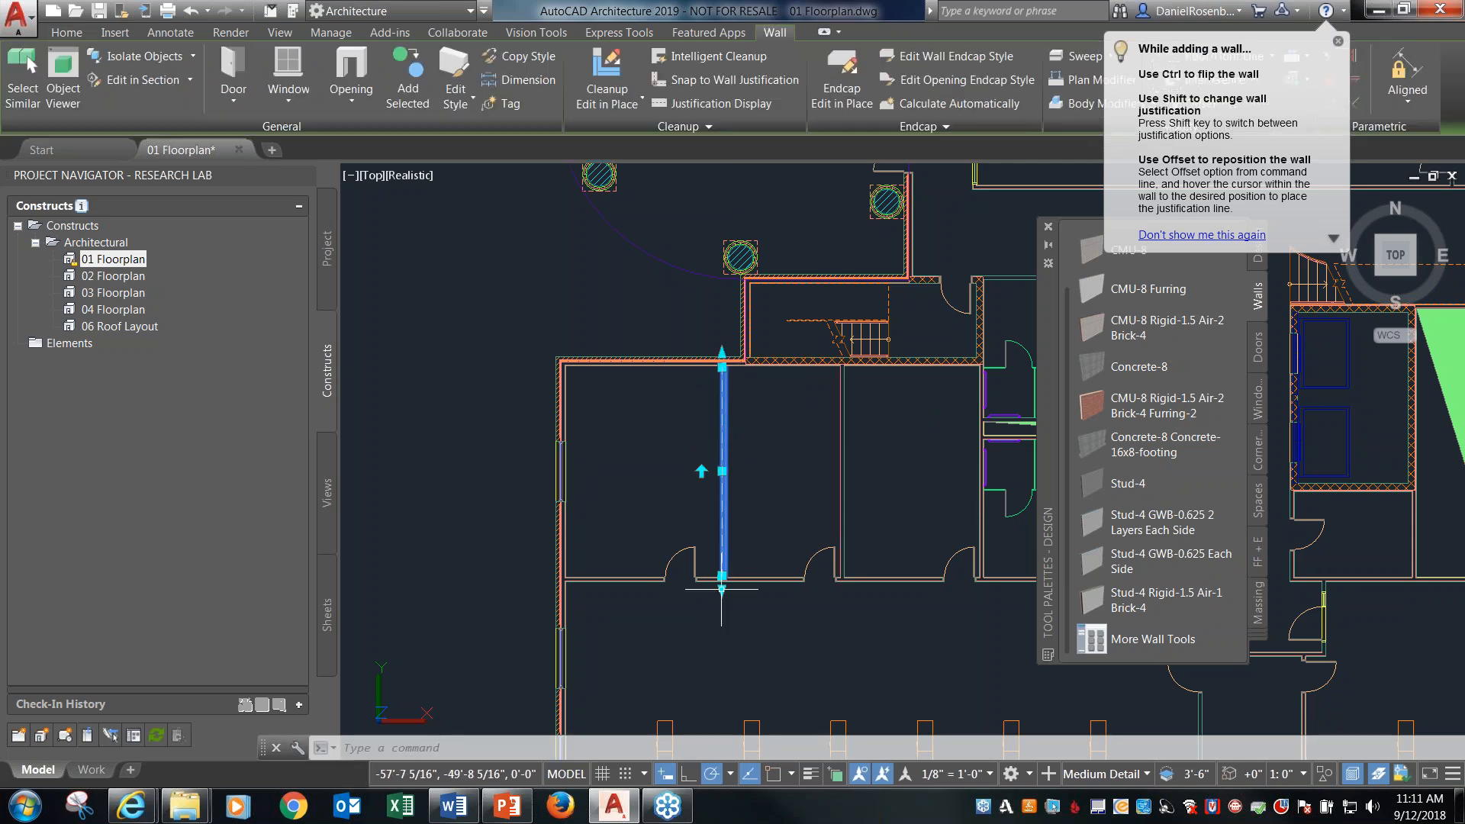
pyautogui.scroll(6, 721, 576)
pyautogui.click(718, 514)
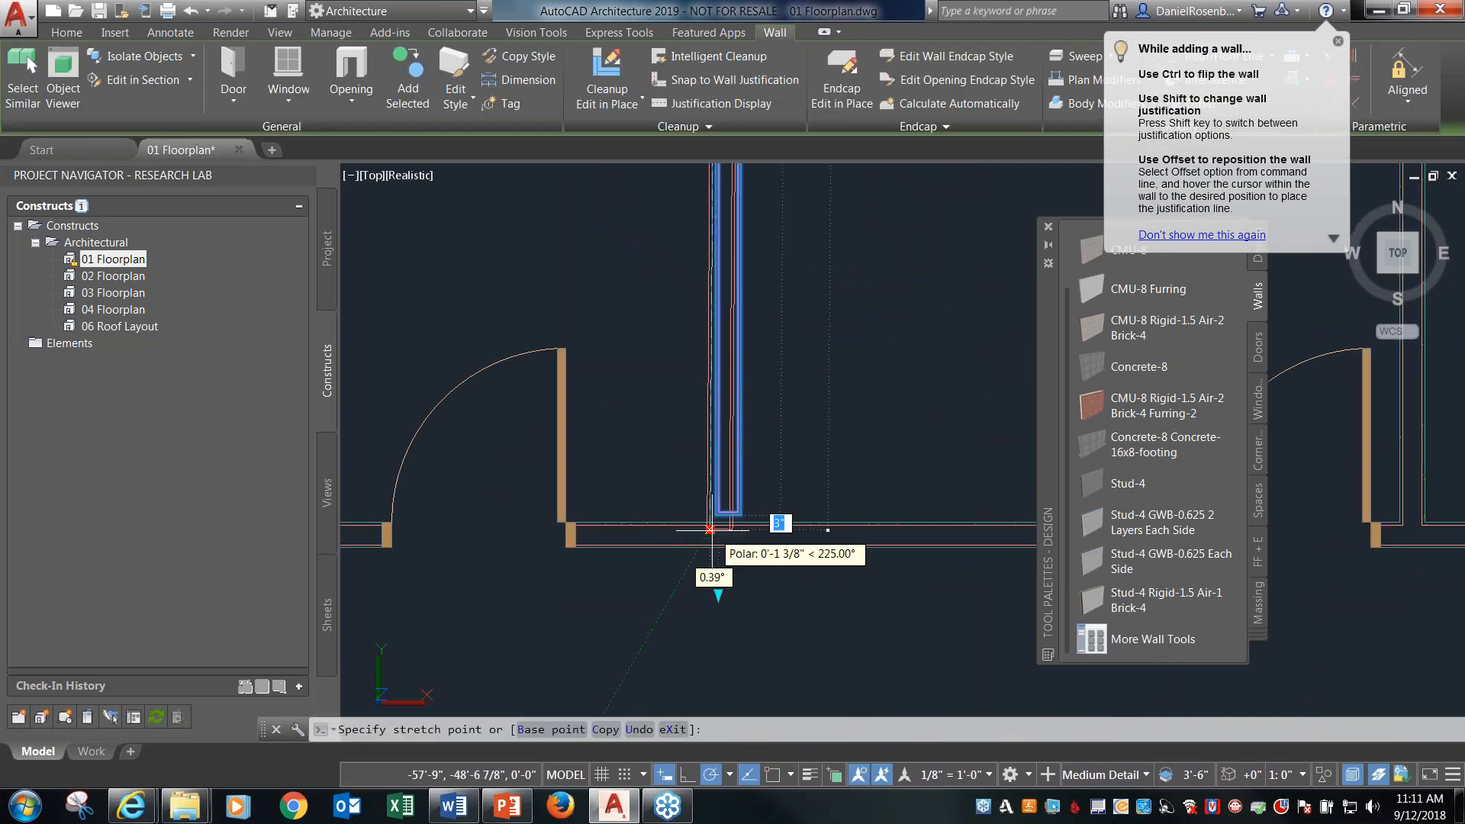
pyautogui.click(719, 539)
# Stretch the north end of the new partition wall into the exterior wall so the layers clean up, and deselect it.
pyautogui.scroll(-6, 736, 578)
pyautogui.scroll(3, 733, 207)
pyautogui.click(739, 284)
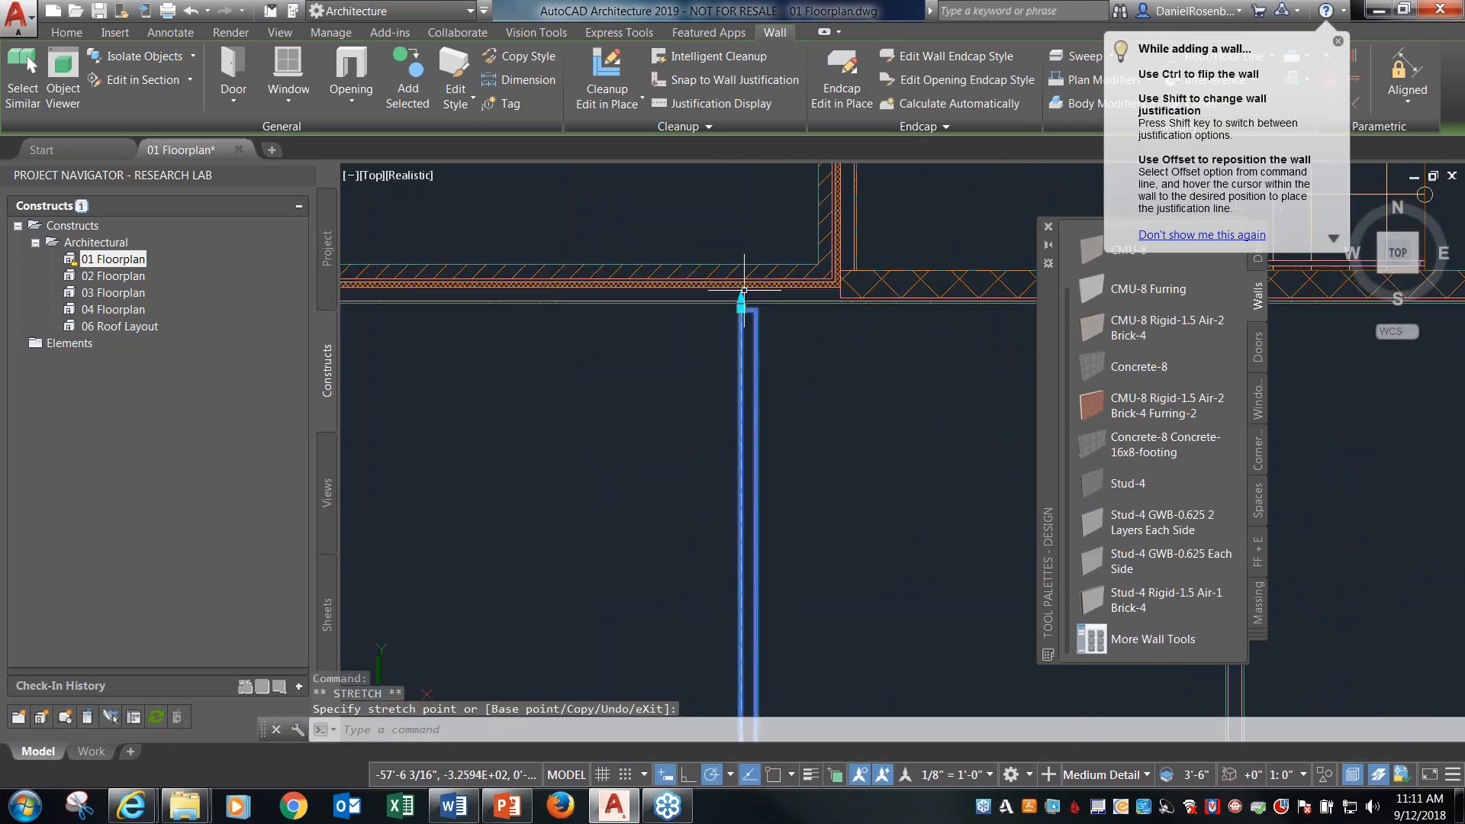
pyautogui.scroll(5, 739, 274)
pyautogui.click(741, 327)
pyautogui.click(743, 284)
pyautogui.scroll(-2, 794, 286)
pyautogui.press('Escape')
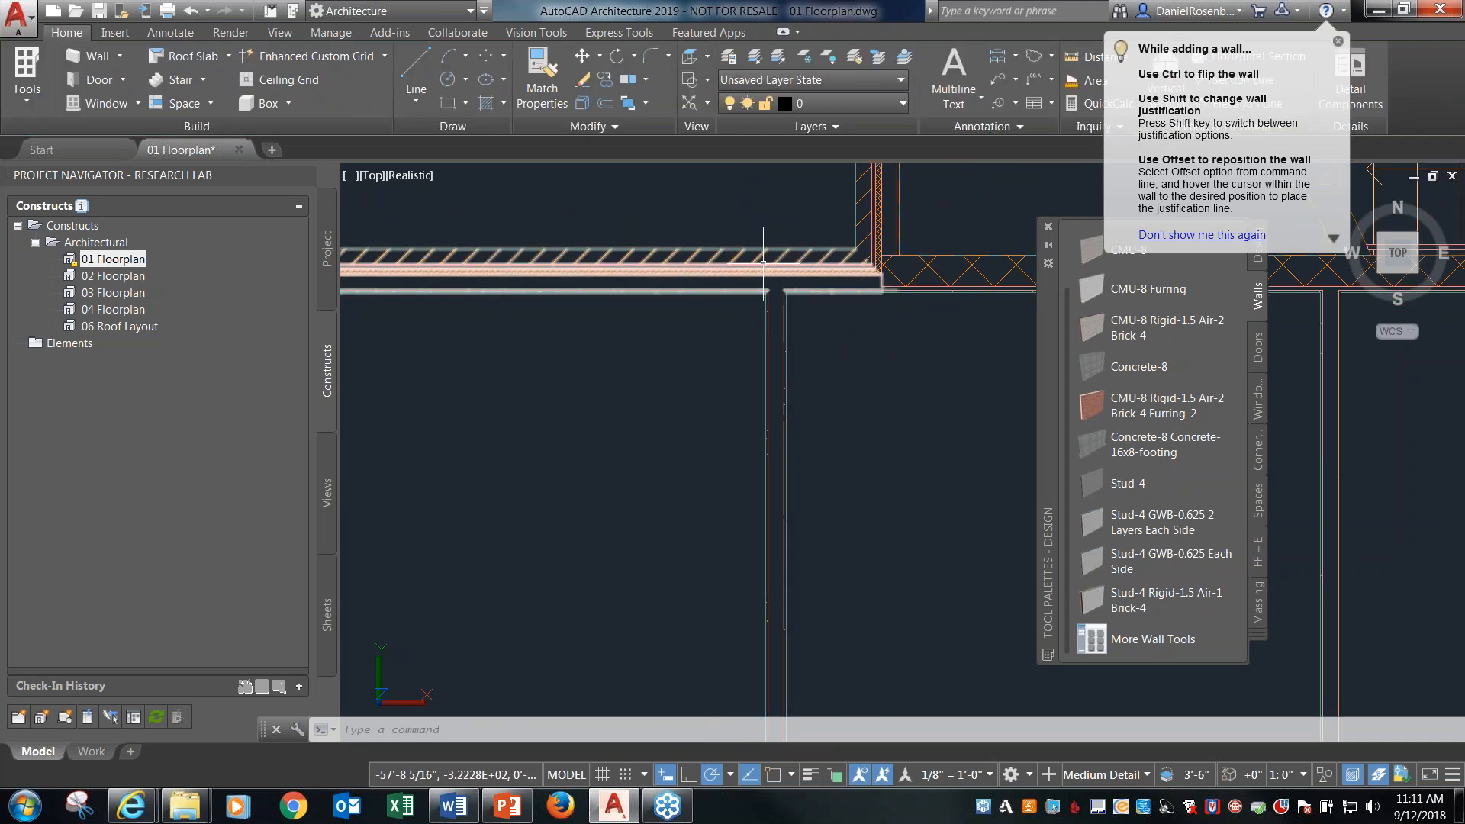
pyautogui.scroll(-2, 752, 274)
pyautogui.scroll(5, 752, 282)
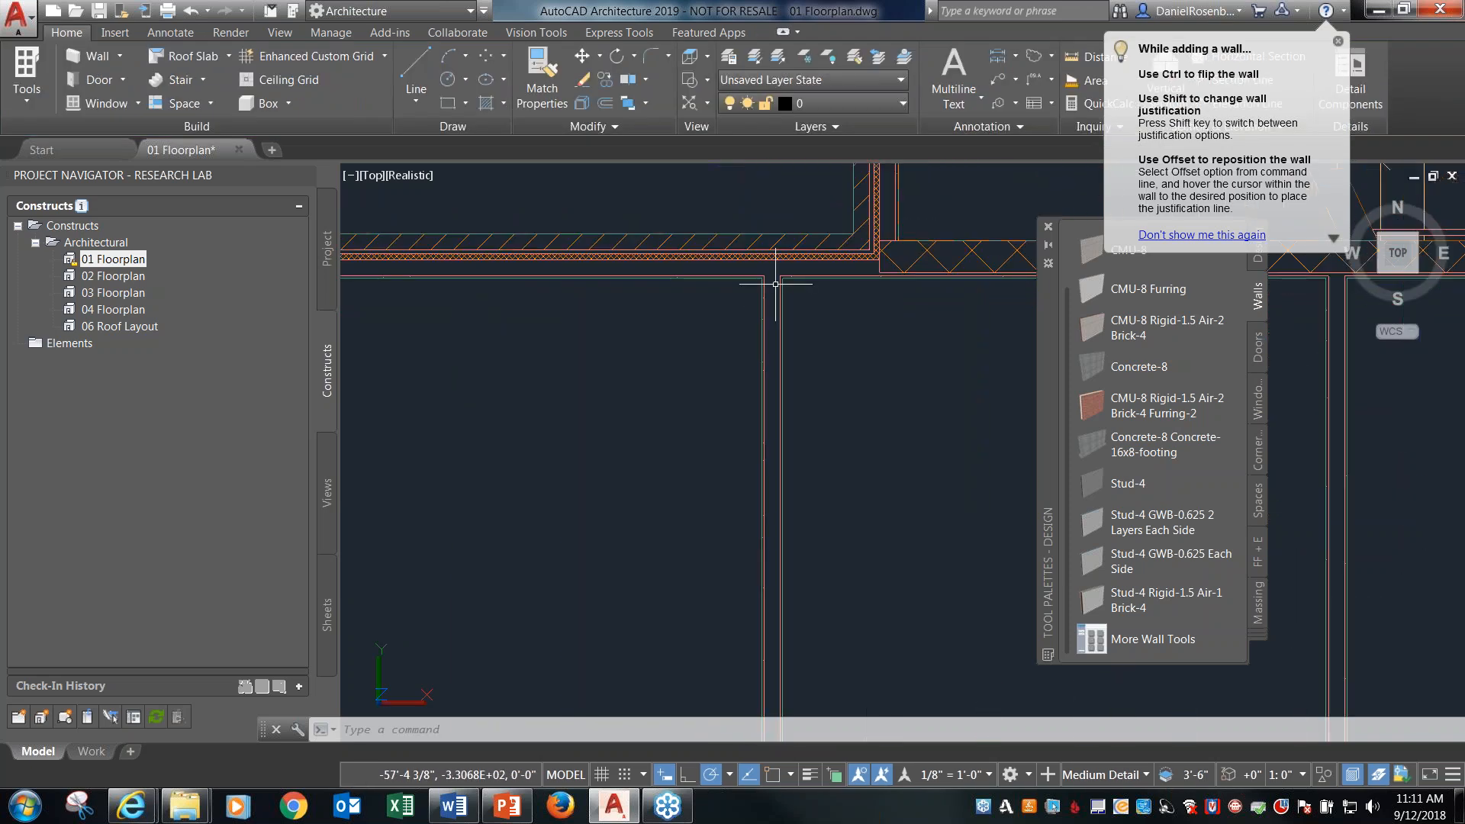
# Set the new partition wall's base height to 9'-6" in its properties and deselect it.
pyautogui.click(786, 341)
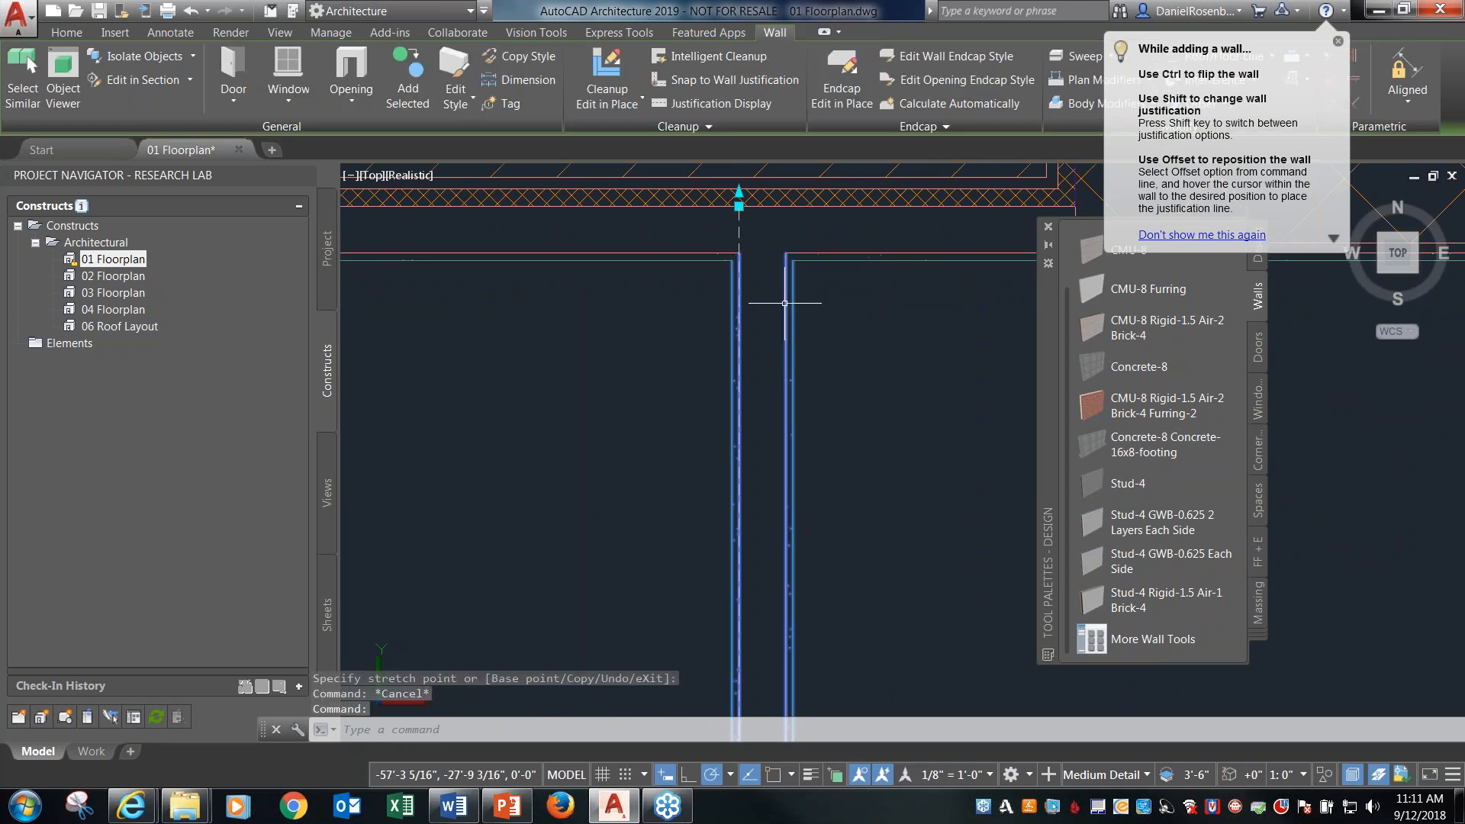
pyautogui.moveTo(1464, 272)
pyautogui.mouseDown()
pyautogui.moveTo(814, 250)
pyautogui.moveTo(360, 183)
pyautogui.mouseUp()
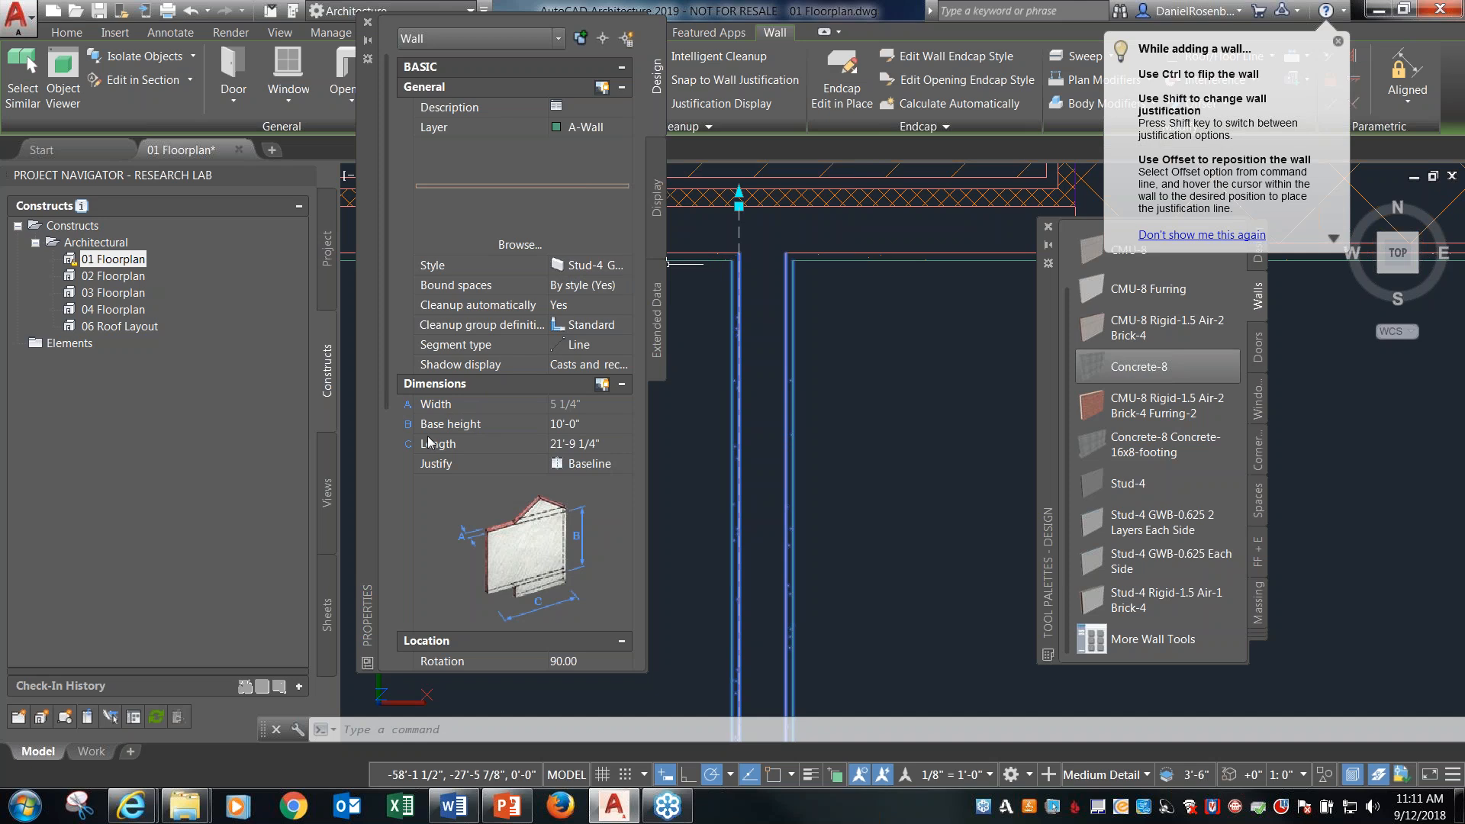
pyautogui.moveTo(382, 388); pyautogui.dragTo(367, 447)
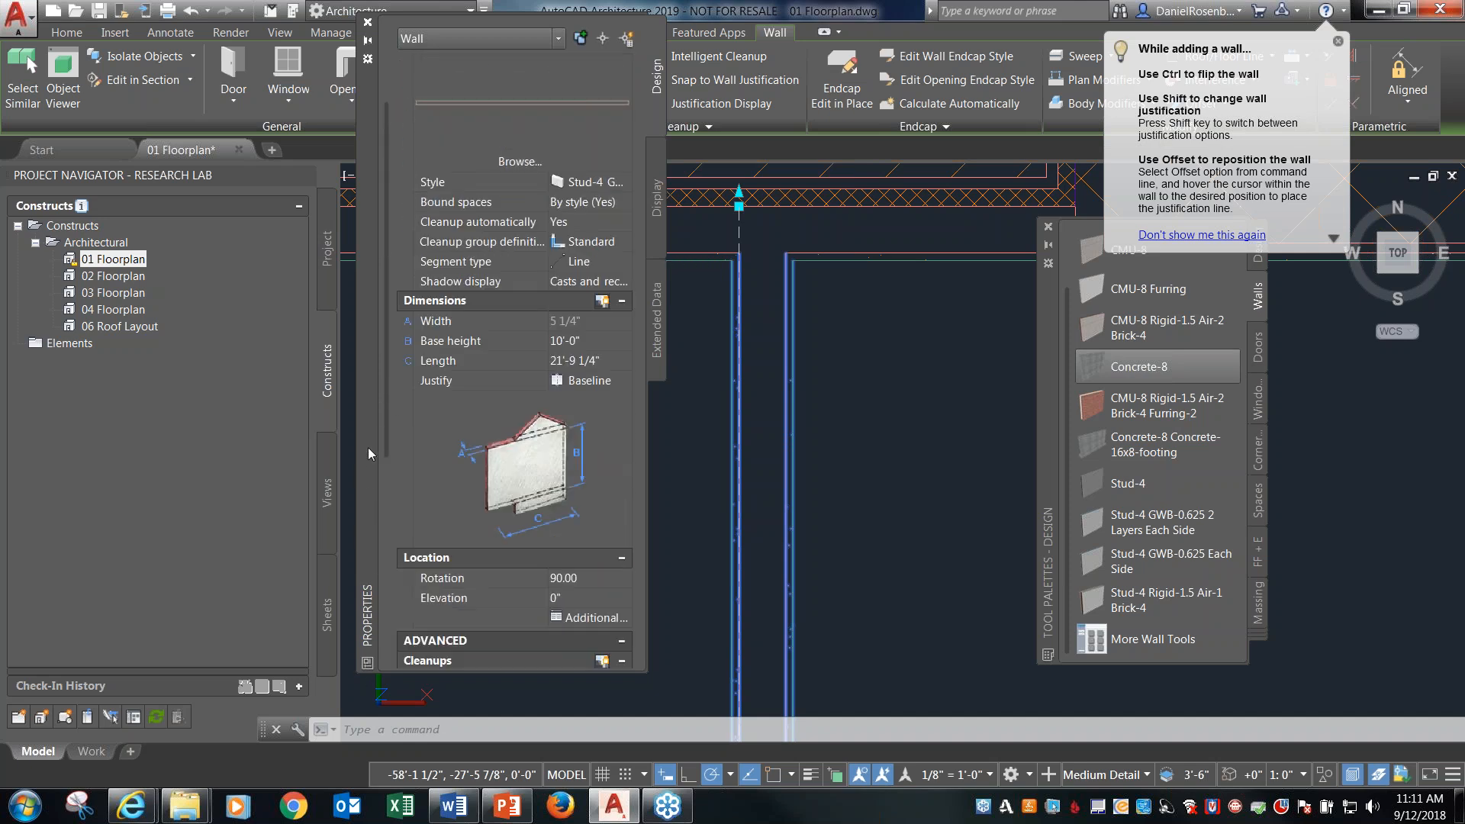
pyautogui.click(588, 342)
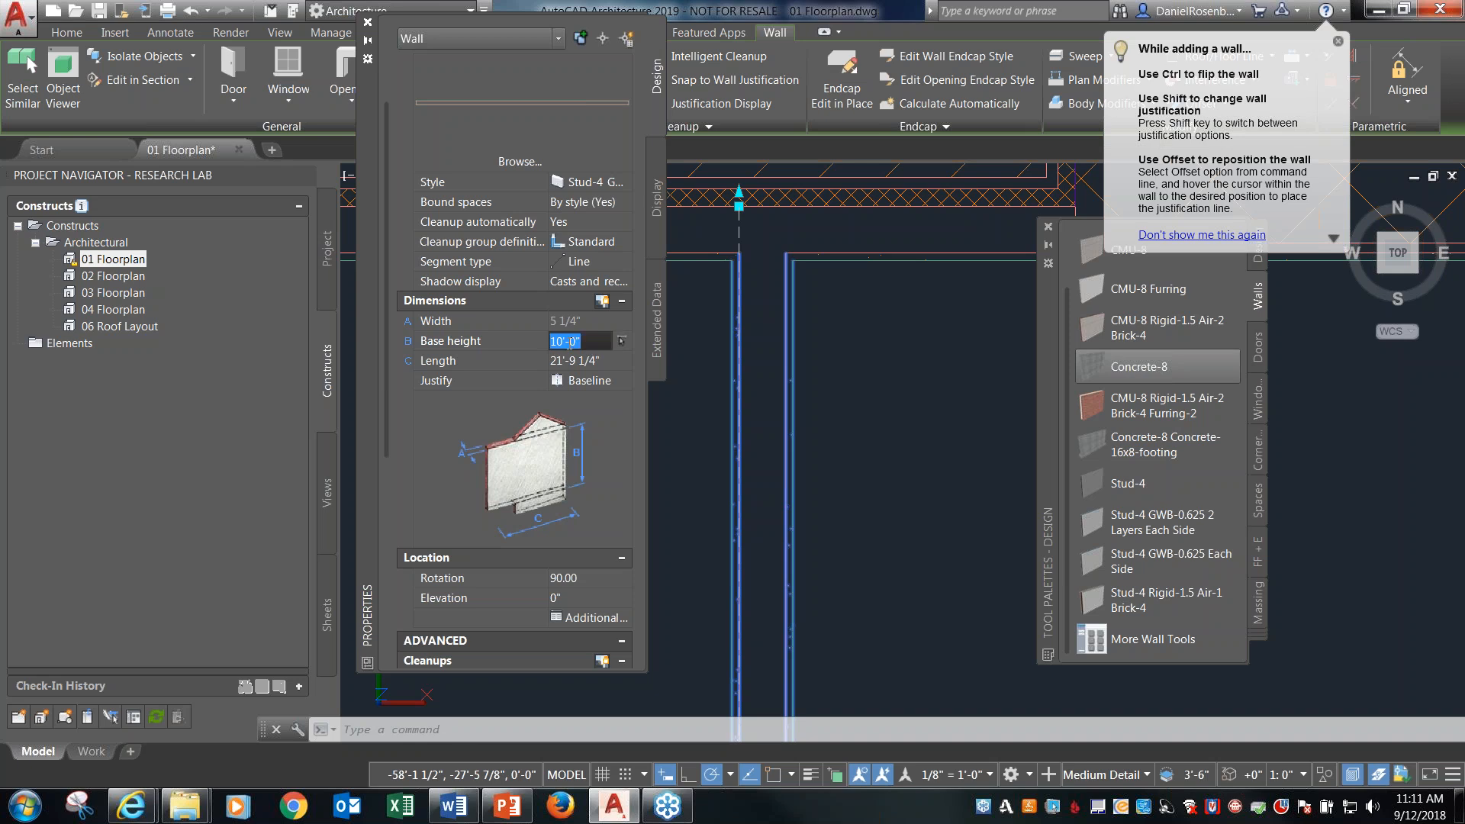
pyautogui.click(565, 343)
pyautogui.write('9')
pyautogui.press('Tab')
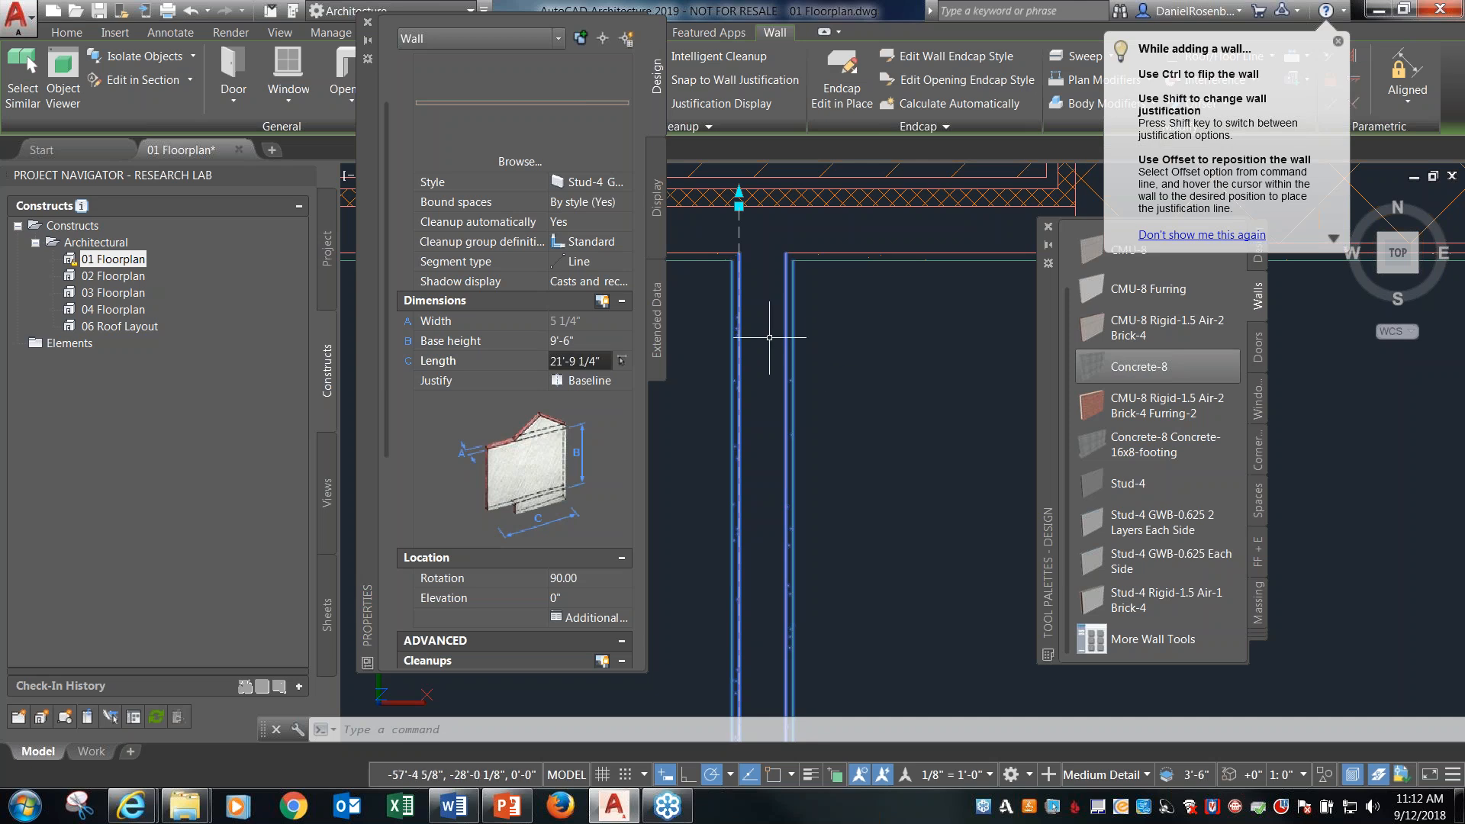
pyautogui.moveTo(283, 213); pyautogui.dragTo(216, 221)
pyautogui.press('Escape')
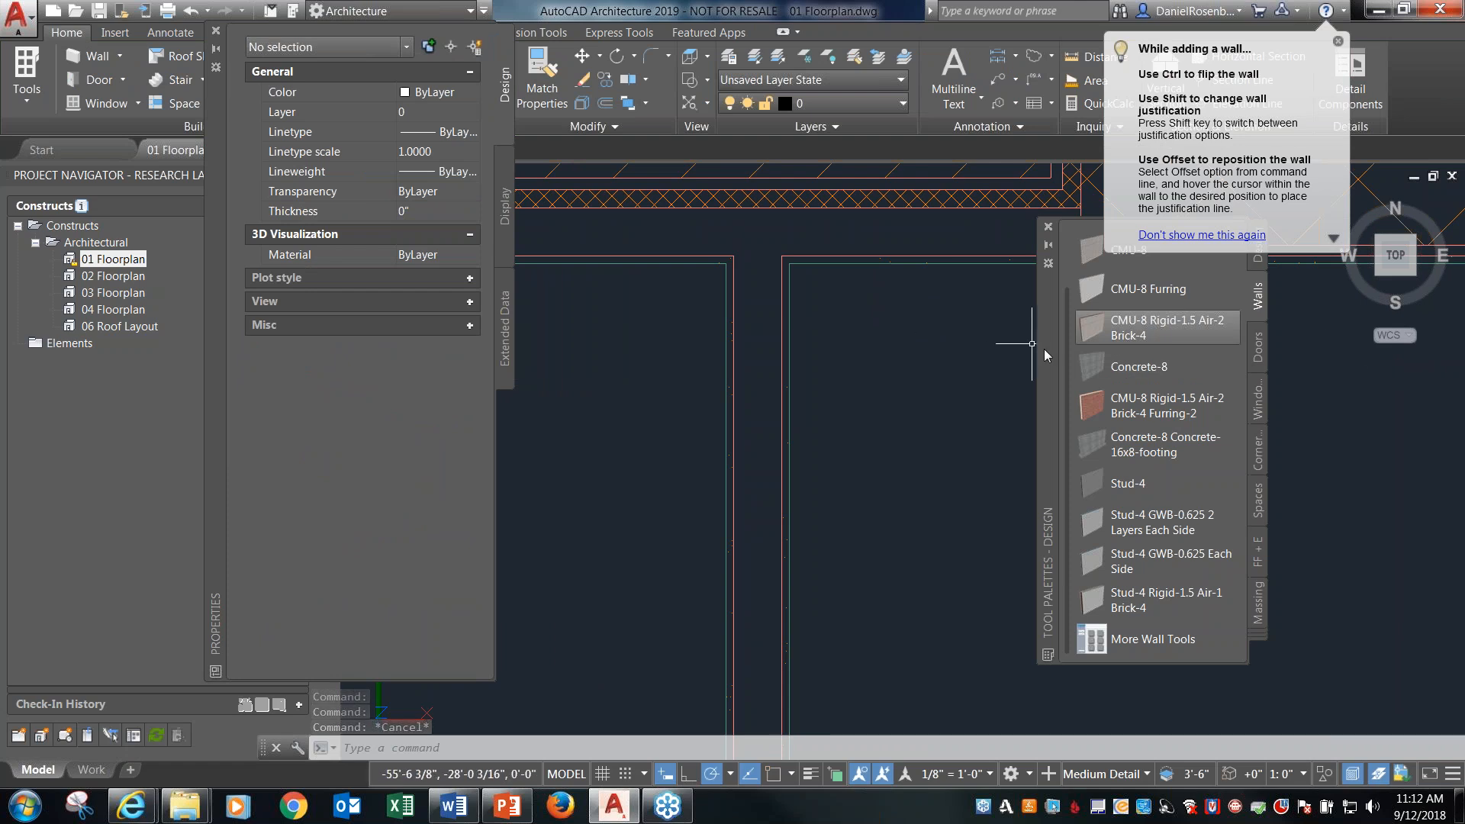
# Insert a Hinged - Single door, 3'-0" x 7'-0", near the north end of the new partition, swinging into the west room.
pyautogui.click(832, 293)
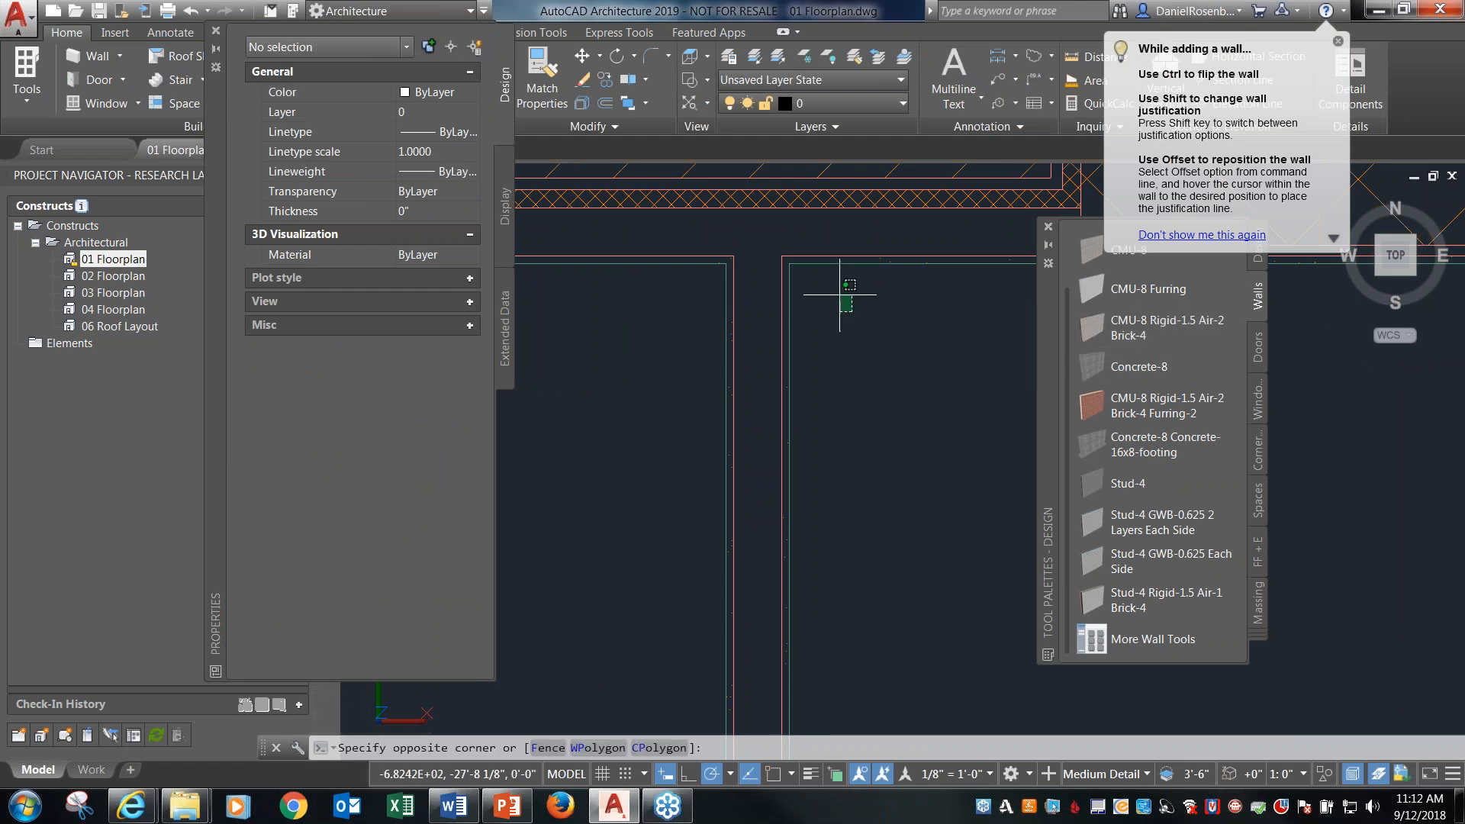
pyautogui.scroll(-5, 840, 292)
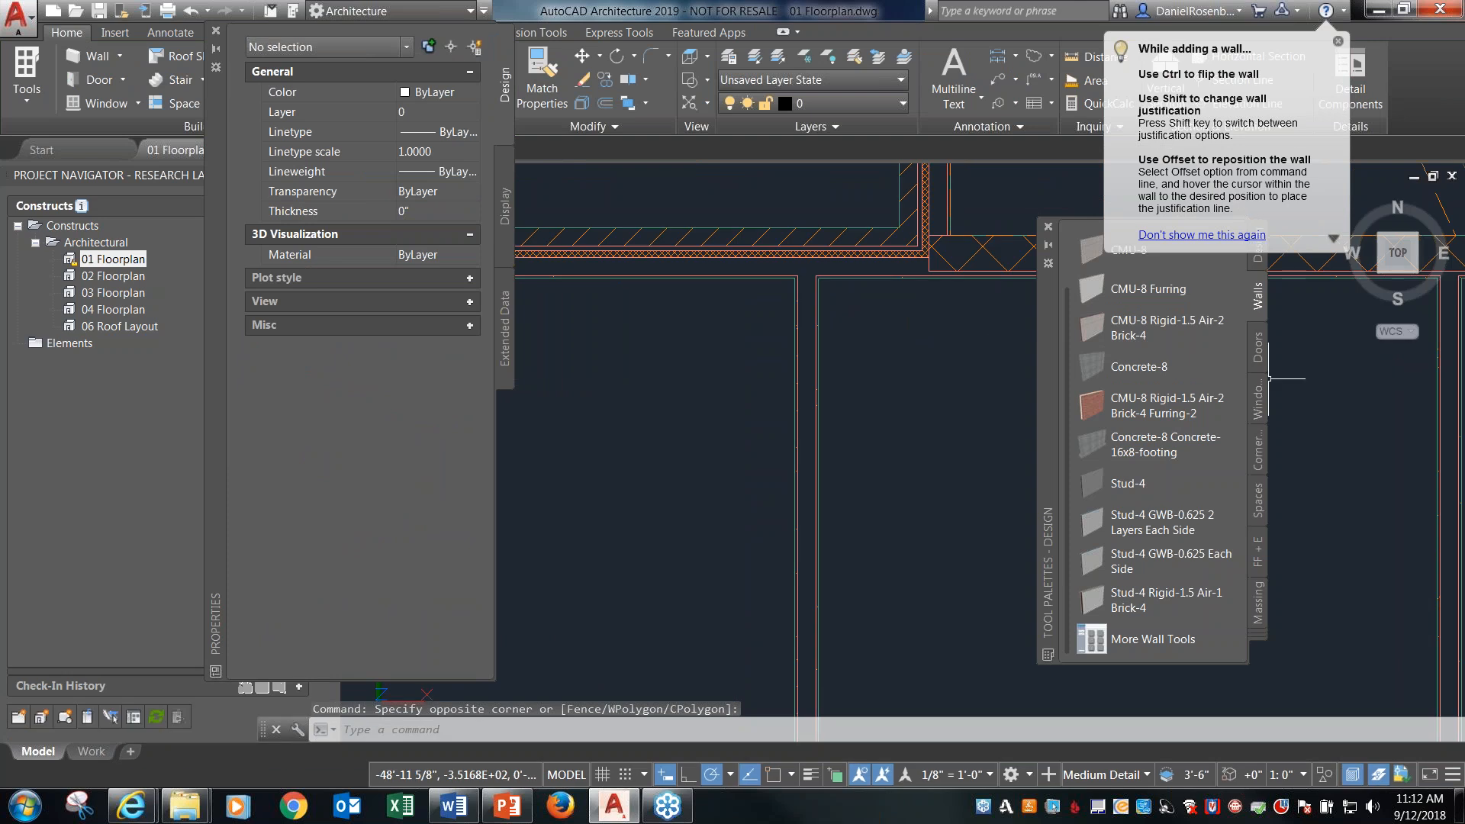
pyautogui.click(1257, 347)
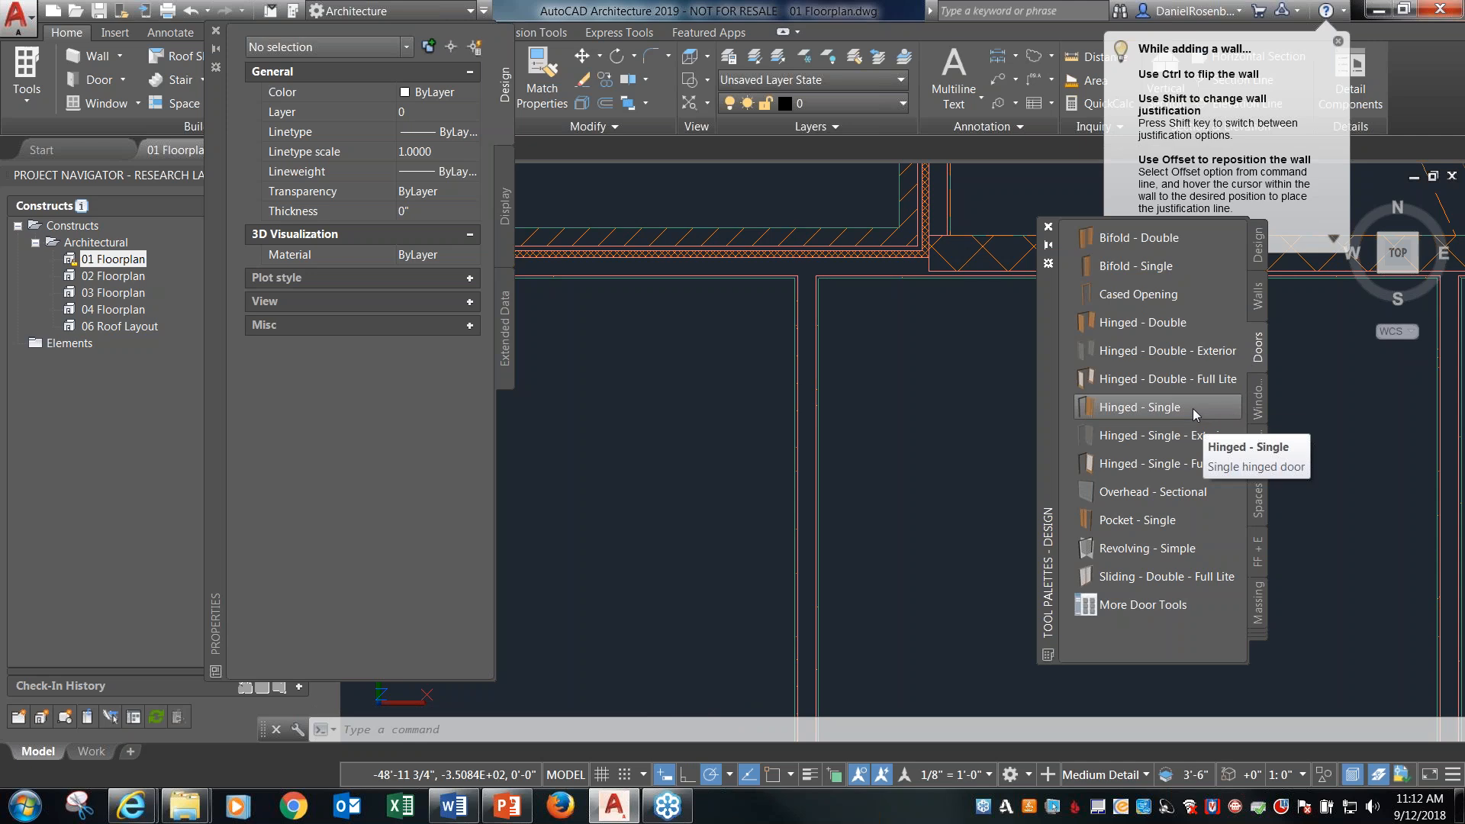
pyautogui.moveTo(1193, 409); pyautogui.dragTo(863, 442)
pyautogui.scroll(-2, 842, 427)
pyautogui.click(841, 428)
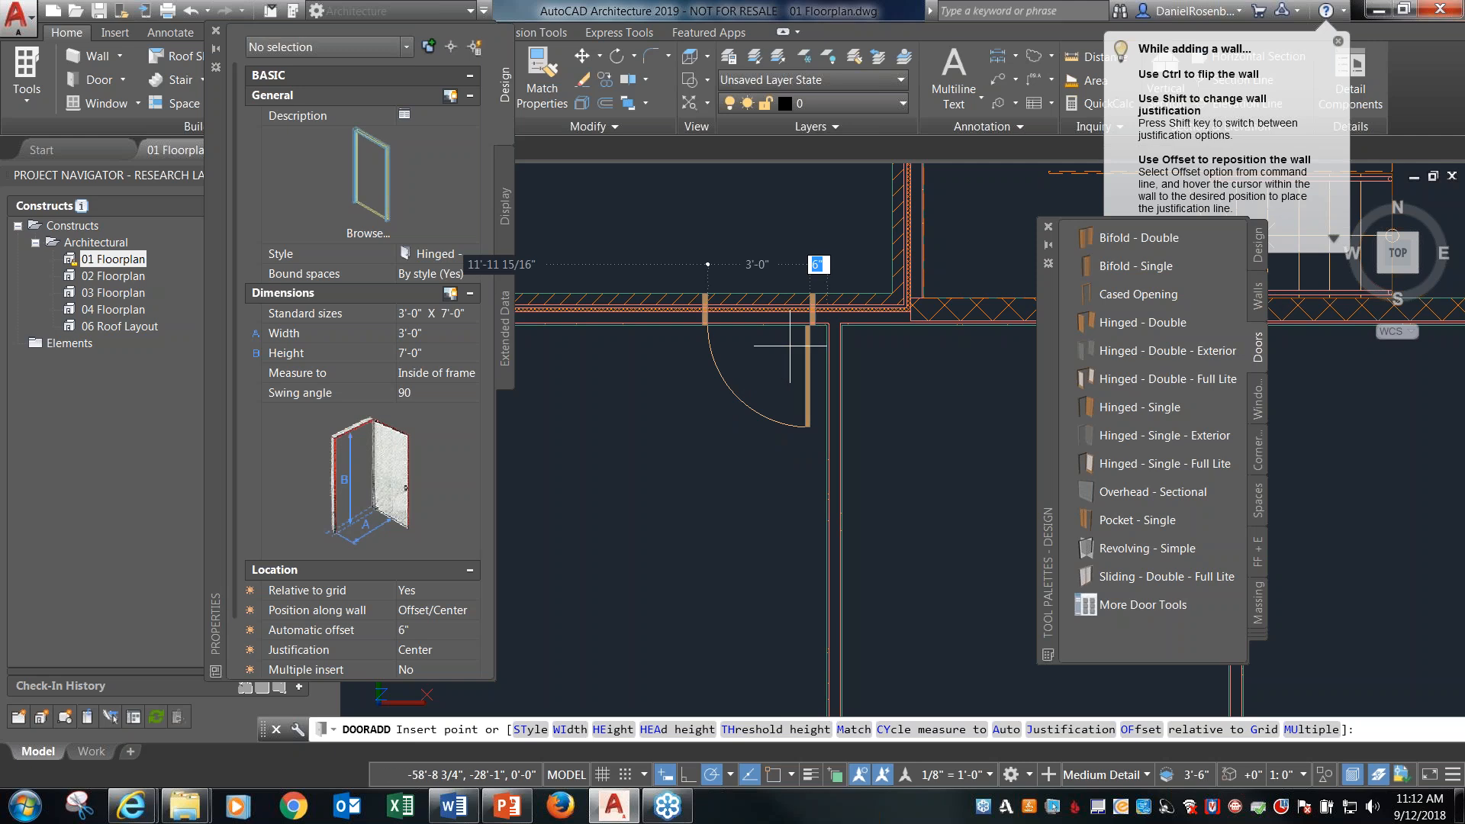
pyautogui.click(815, 380)
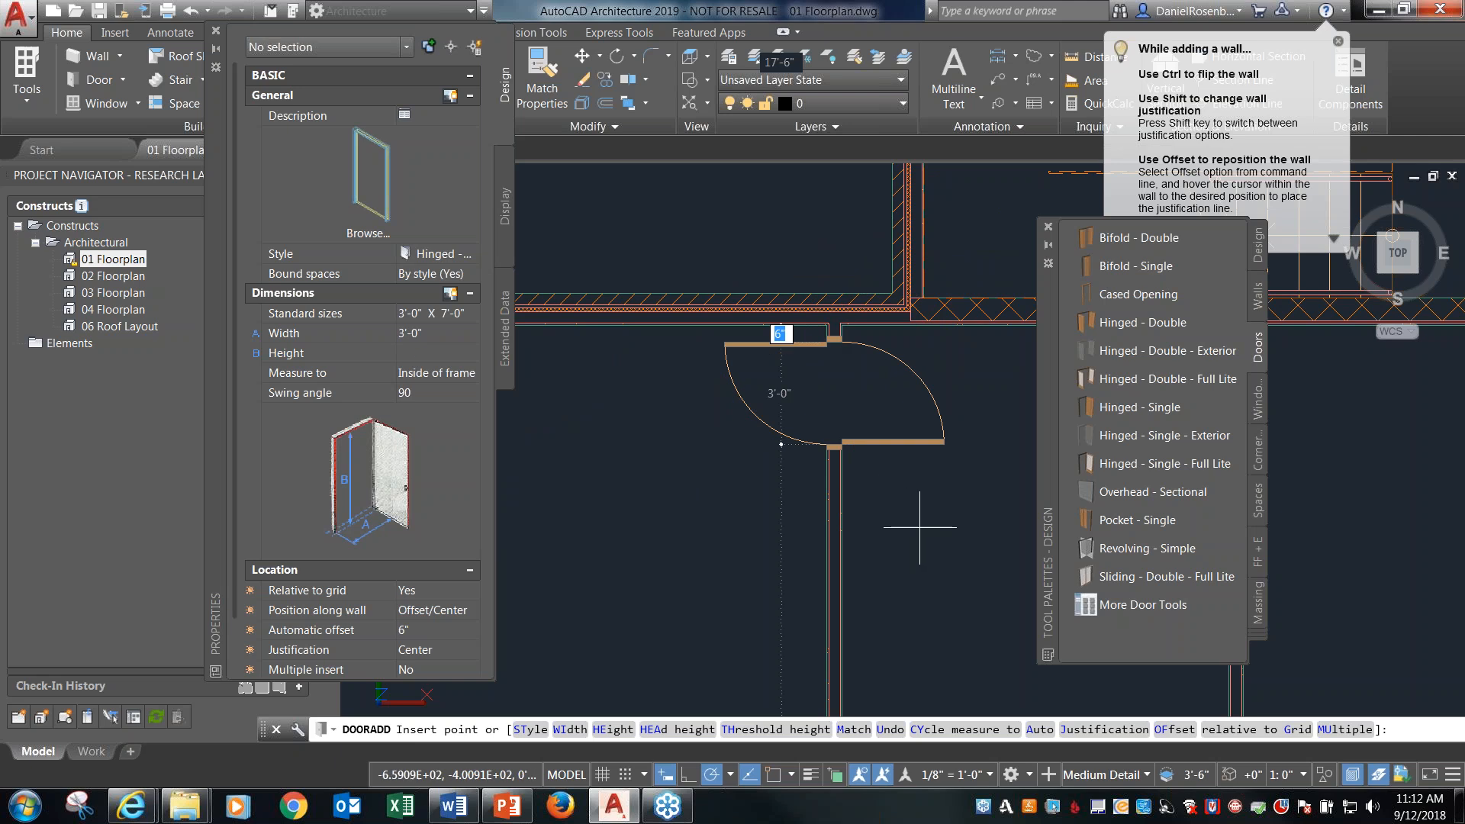
pyautogui.click(961, 467)
pyautogui.press('Return')
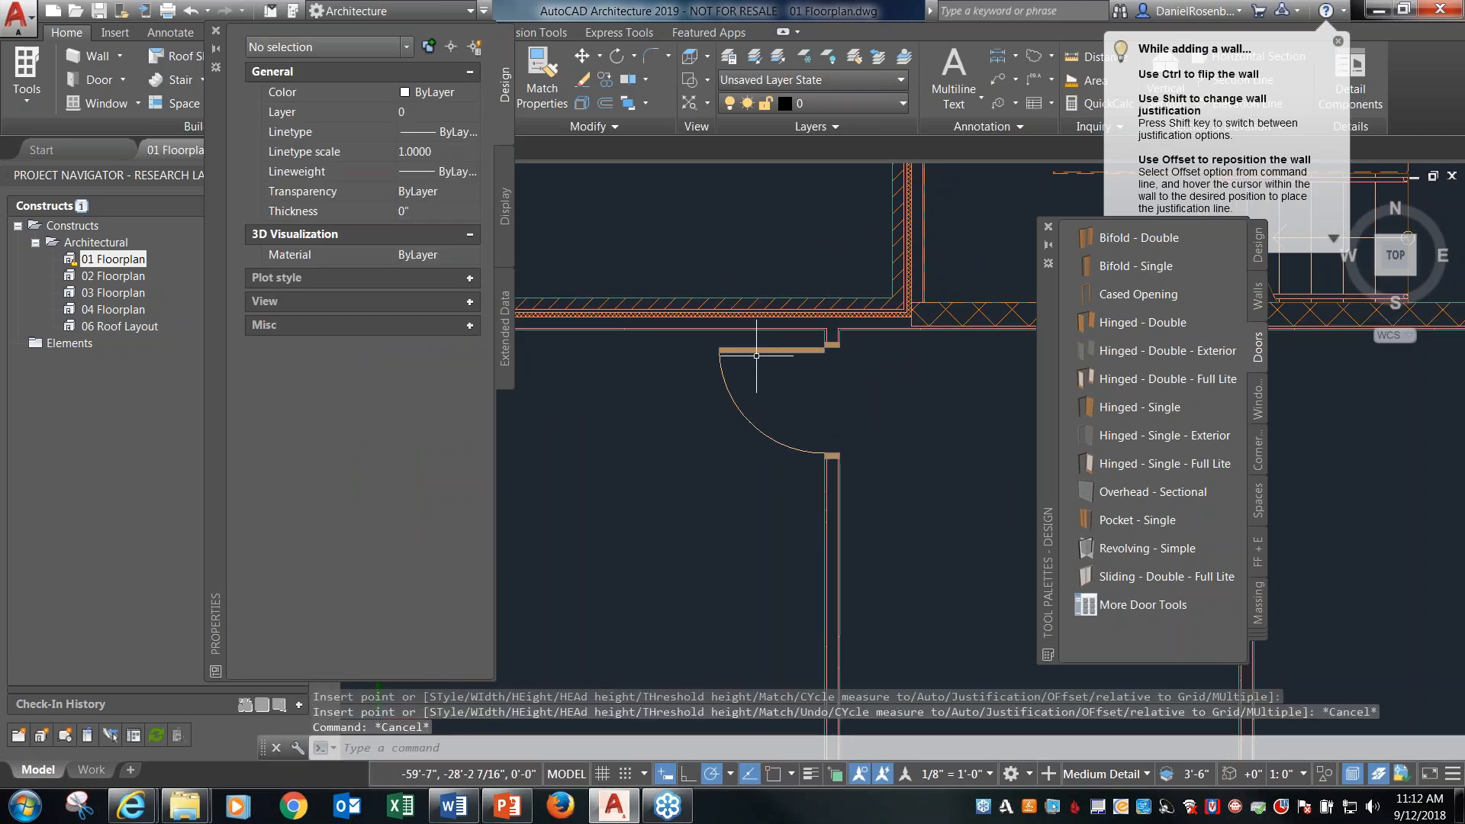
# Try moving the new door farther south along the partition wall, and undo the move.
pyautogui.scroll(3, 759, 352)
pyautogui.click(757, 344)
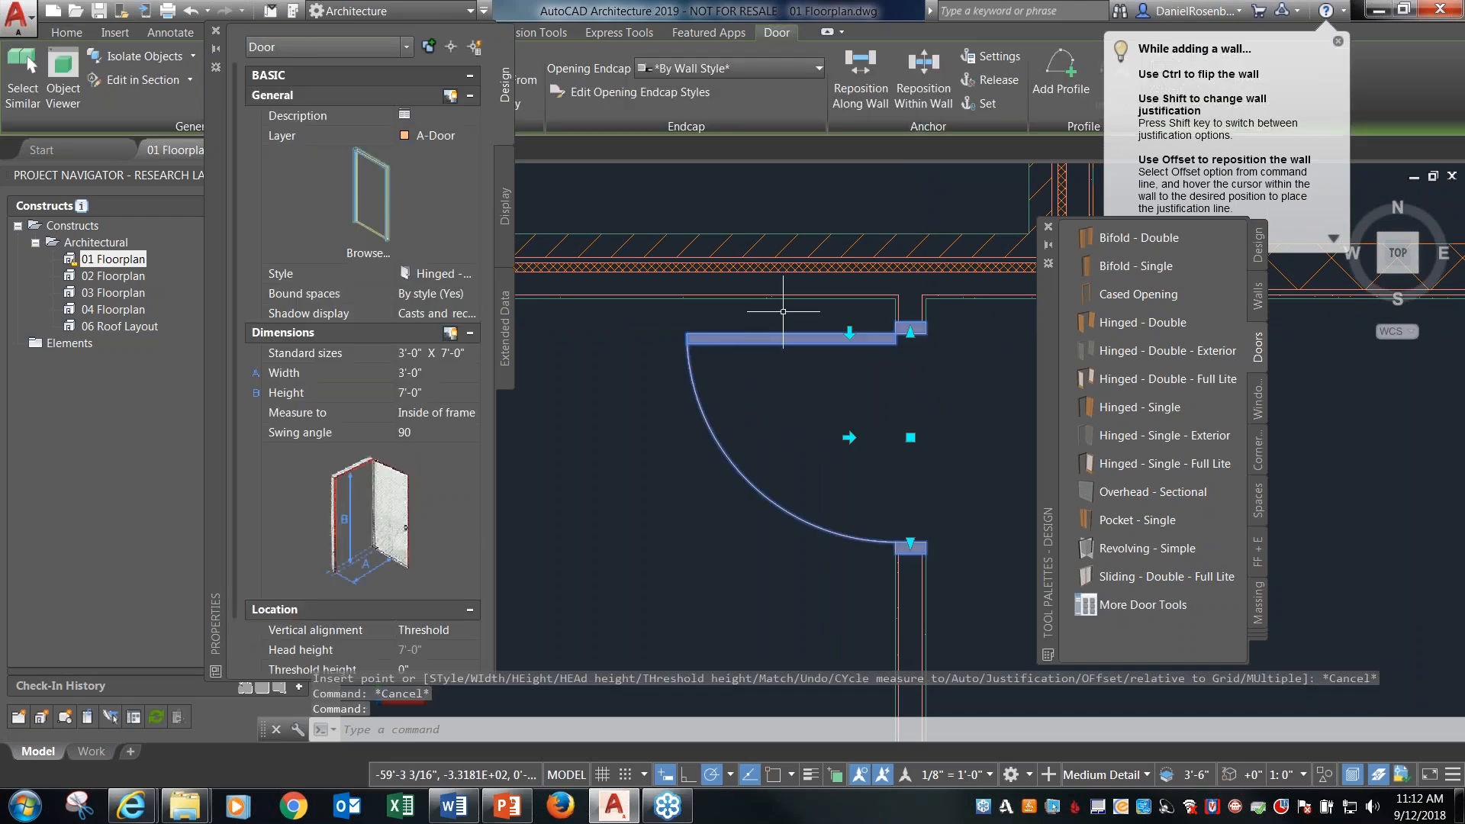
pyautogui.scroll(-2, 786, 282)
pyautogui.scroll(5, 856, 304)
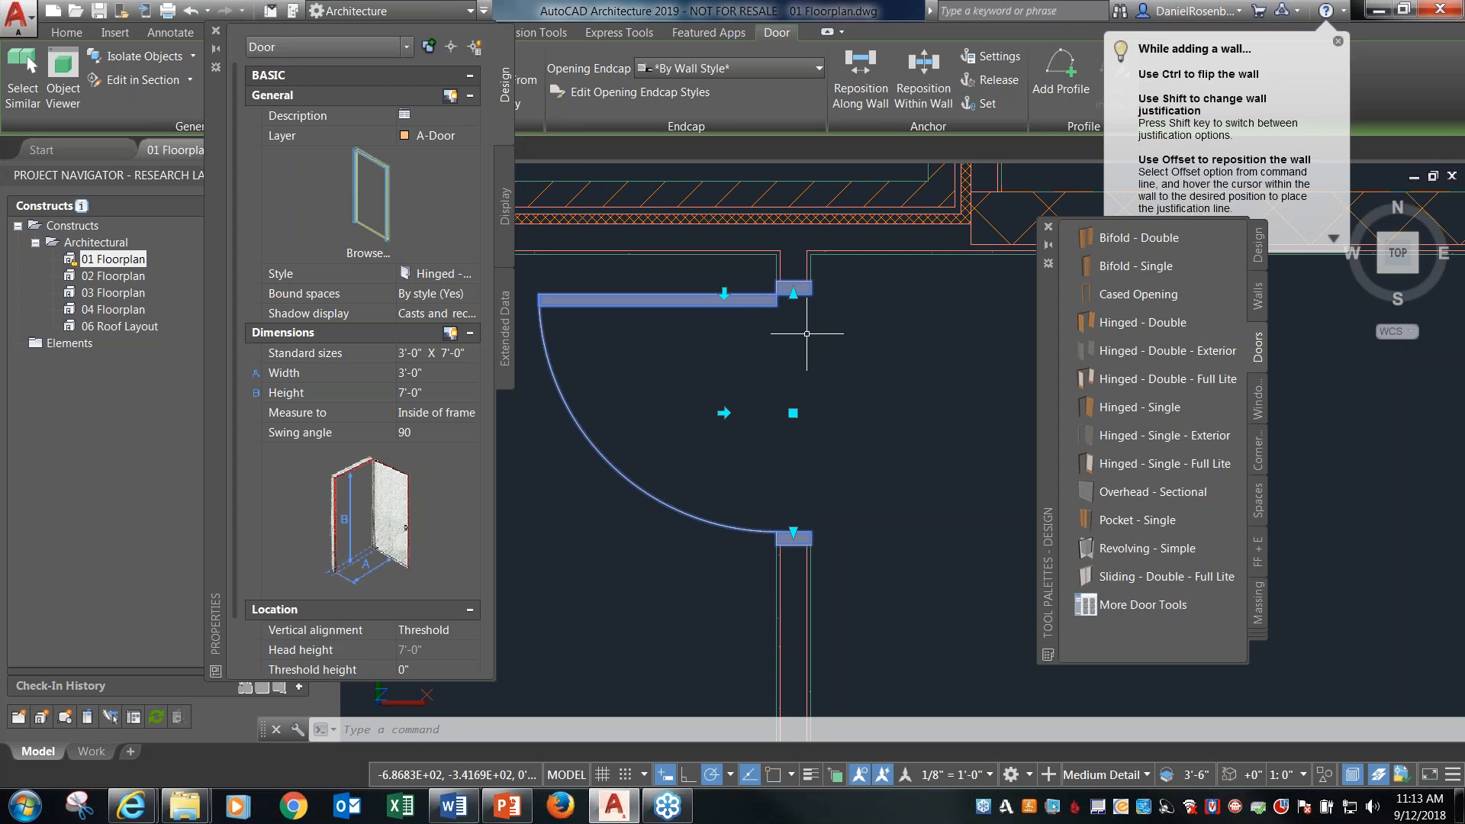
pyautogui.scroll(-3, 833, 332)
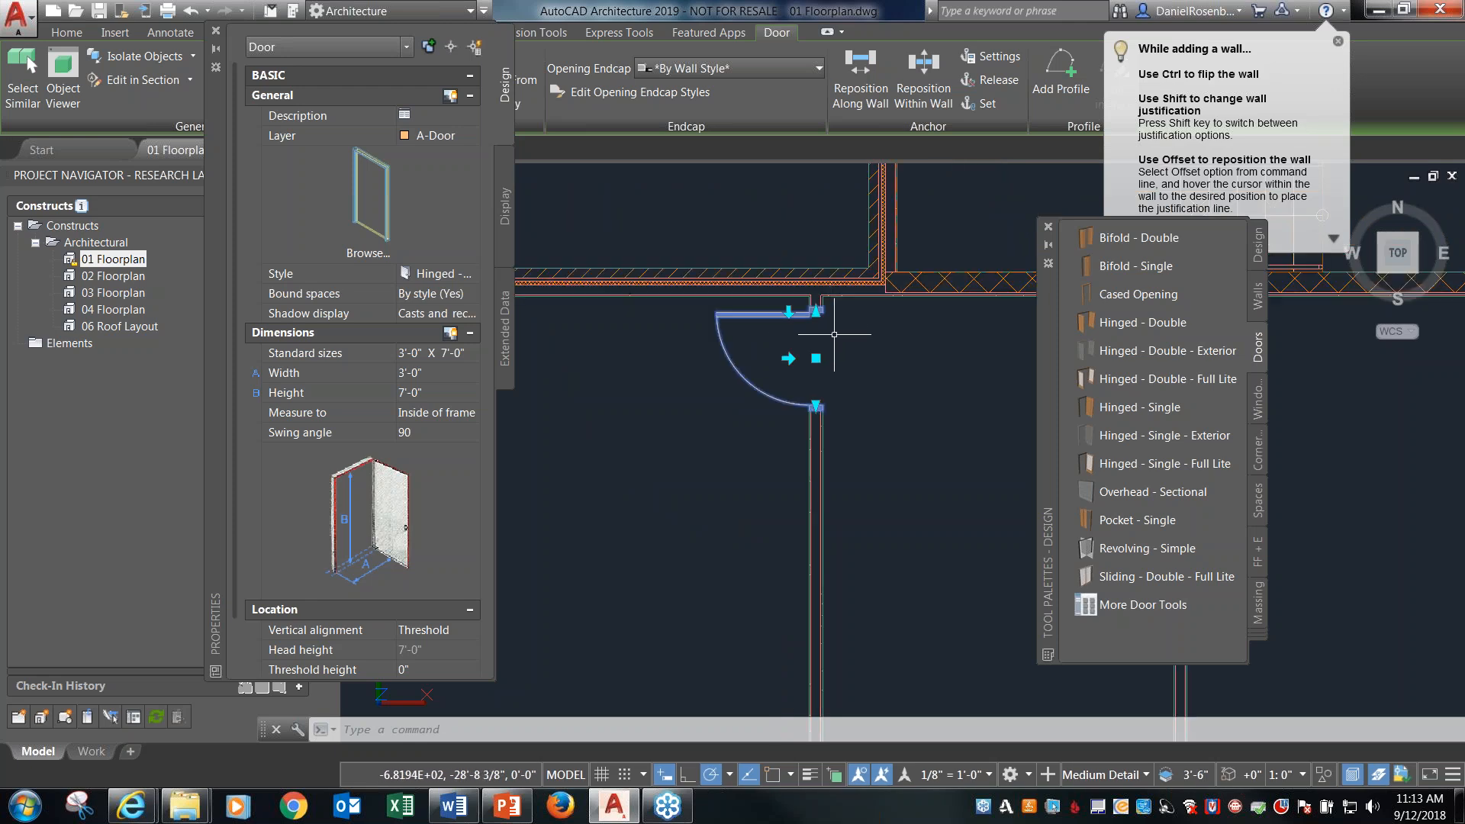
pyautogui.write('m')
pyautogui.press('Return')
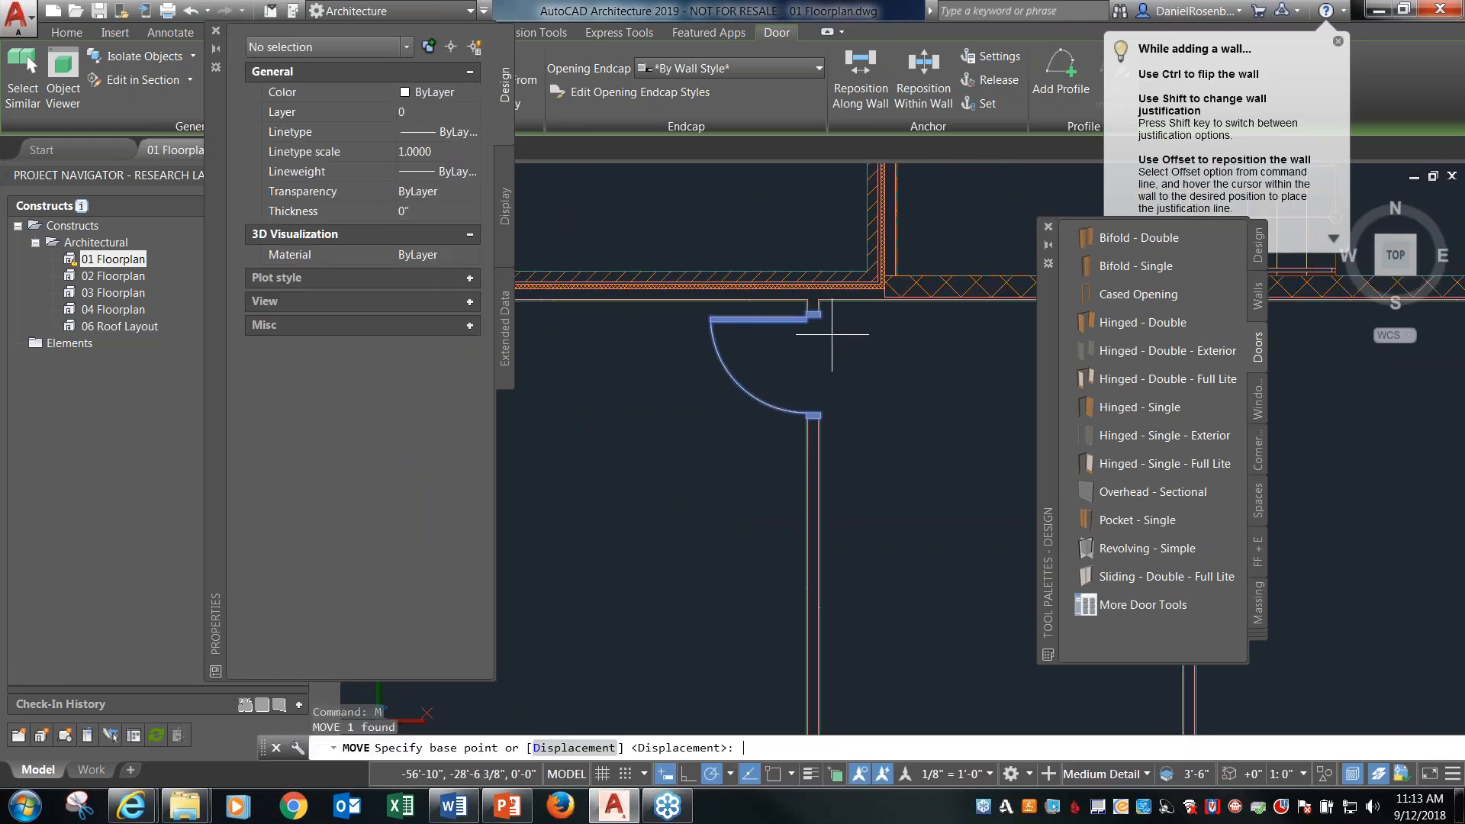
pyautogui.click(910, 371)
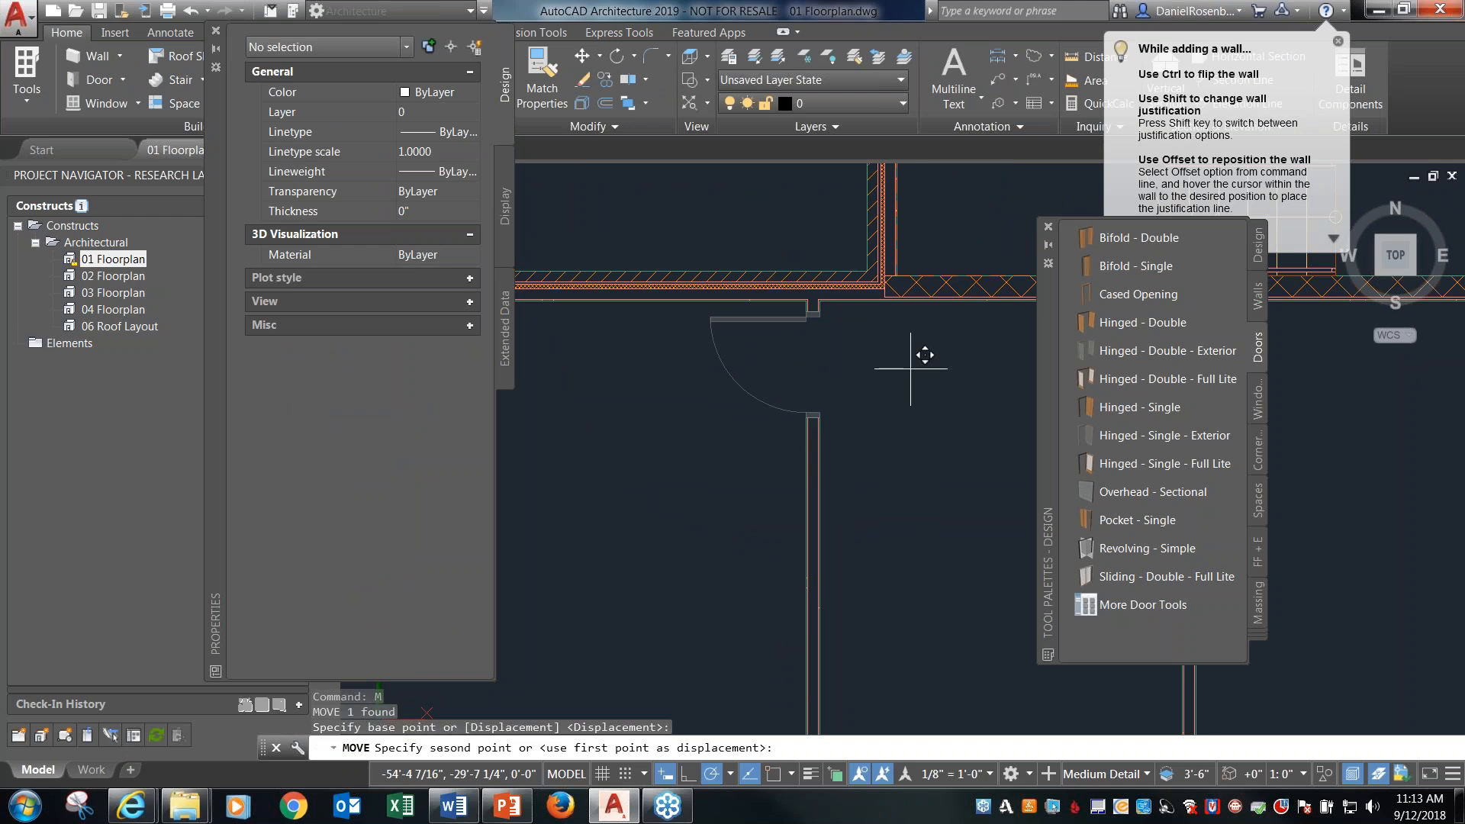
pyautogui.click(904, 502)
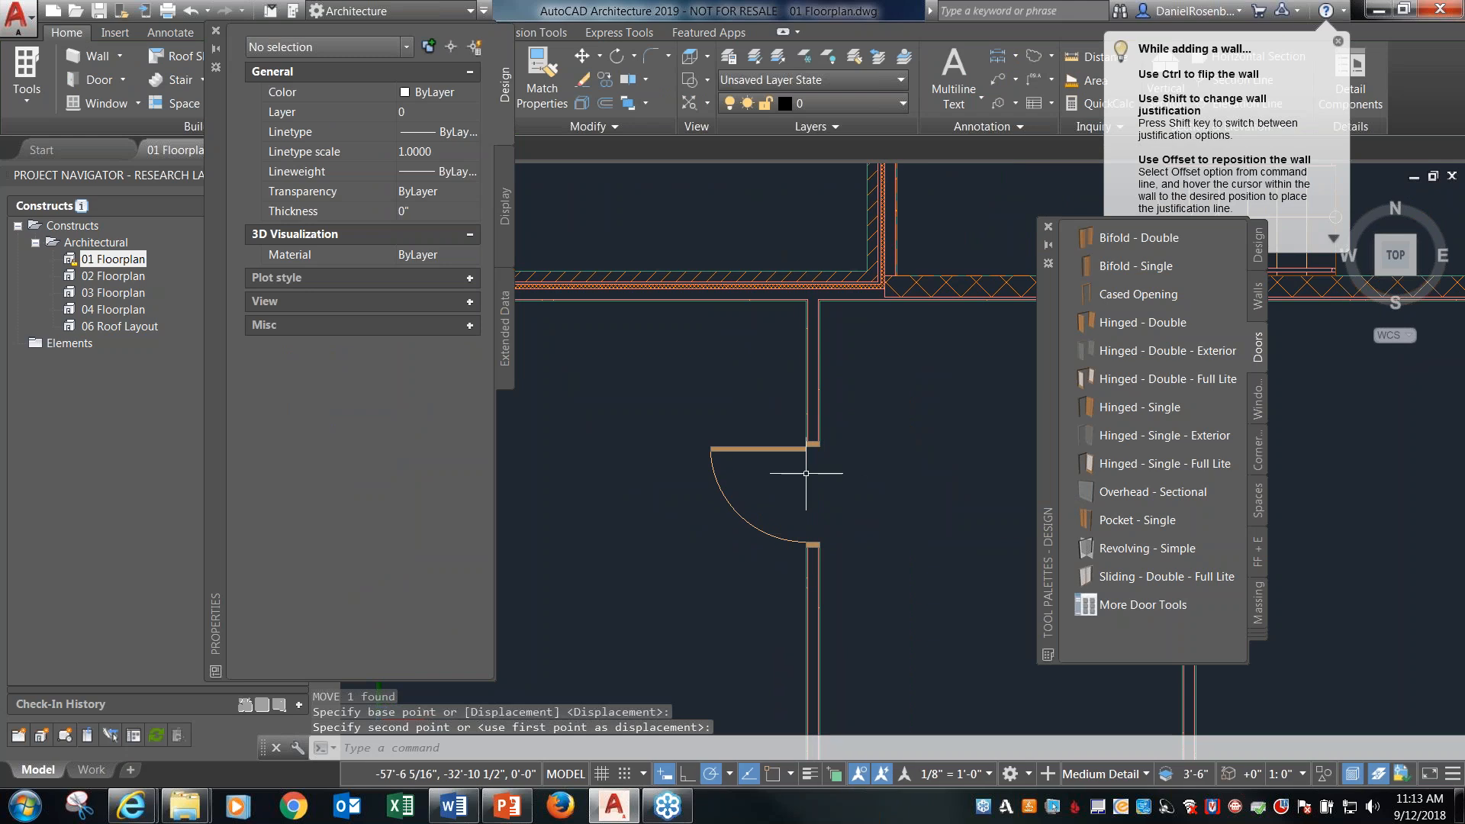
pyautogui.hotkey('ctrl', 'z')
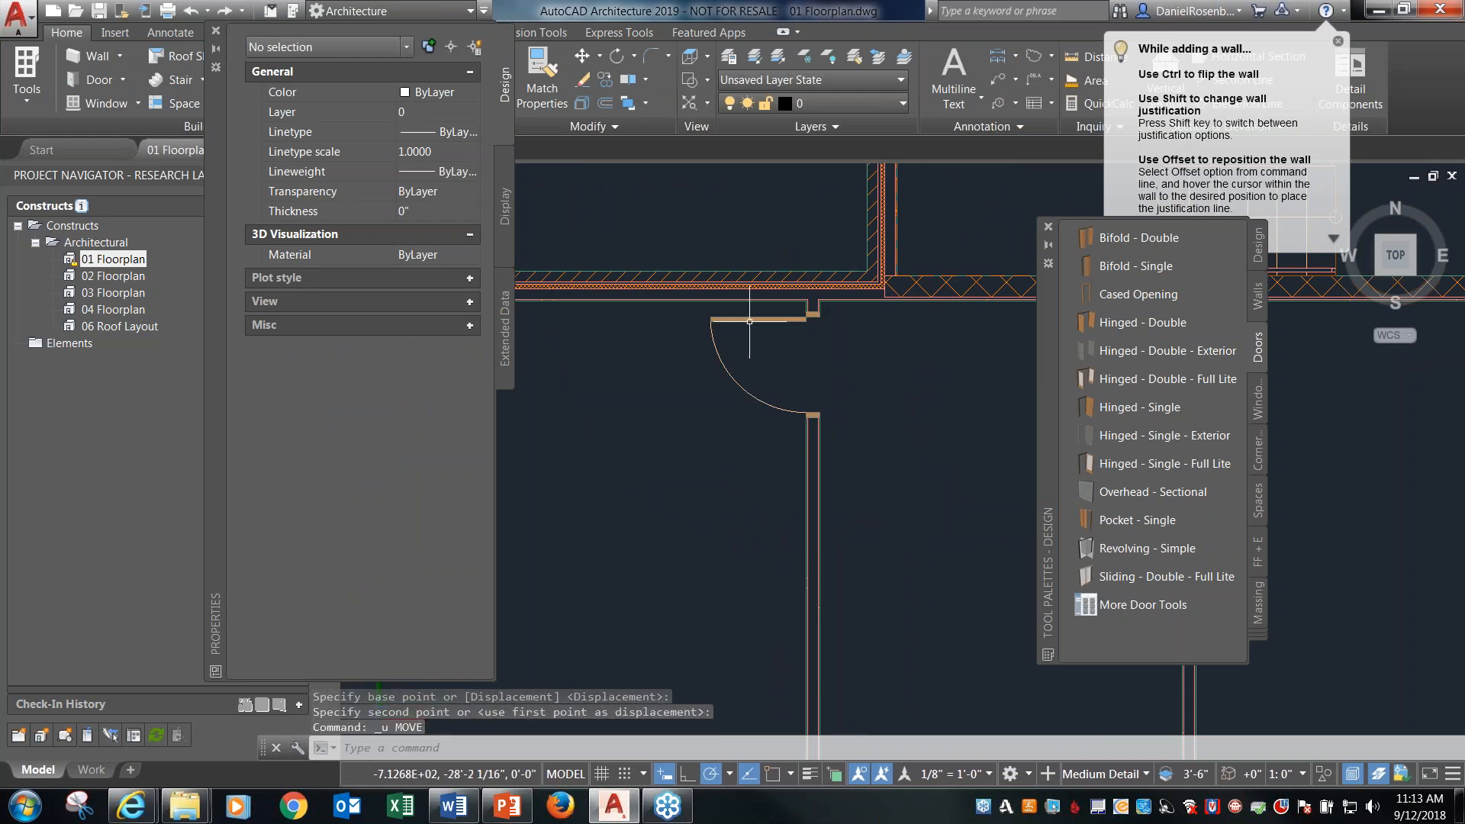
# Browse the standard sizes offered in the partition door's properties, keep the current size, and deselect the door.
pyautogui.click(748, 315)
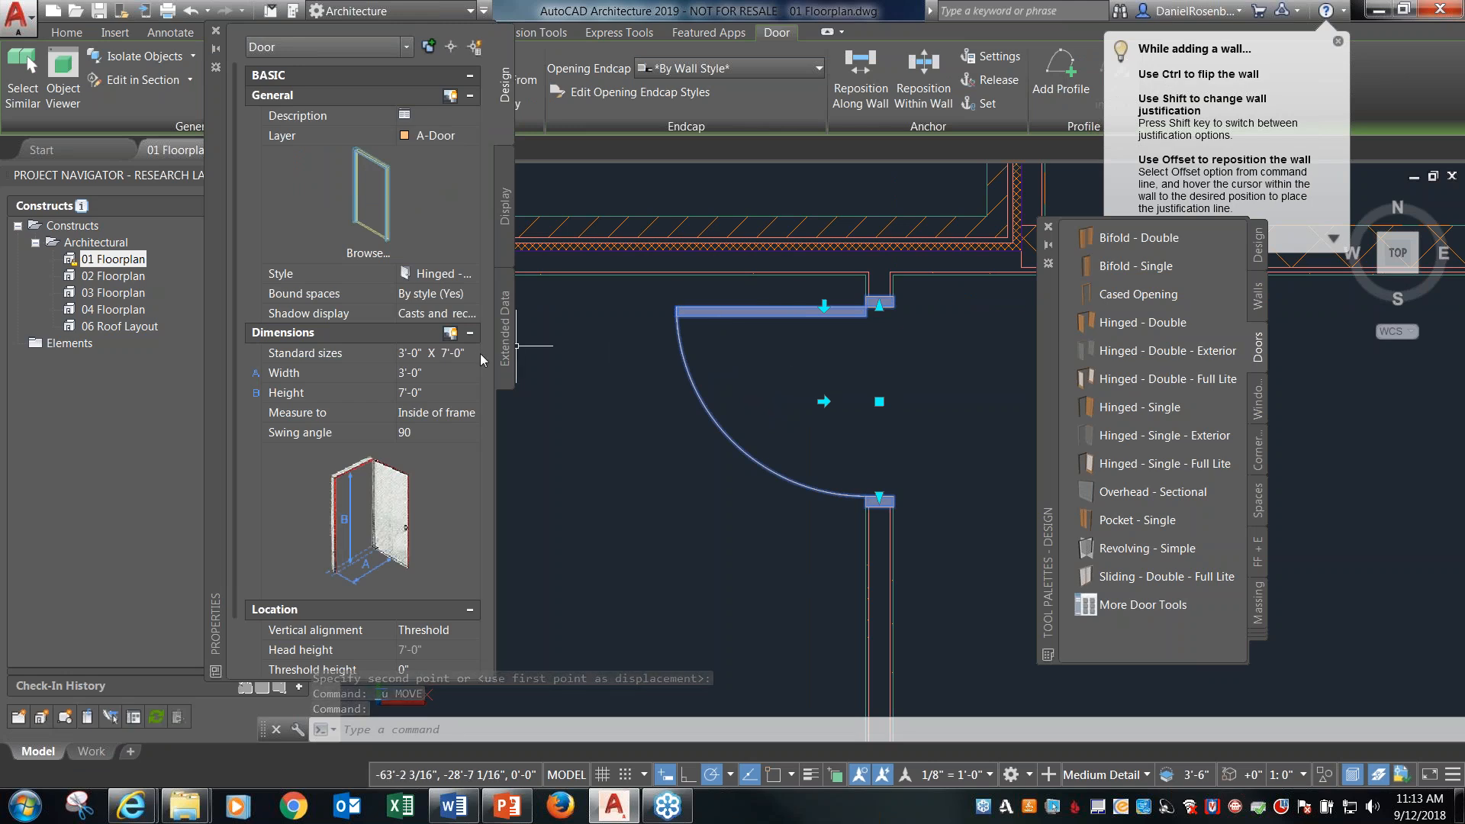
pyautogui.click(269, 379)
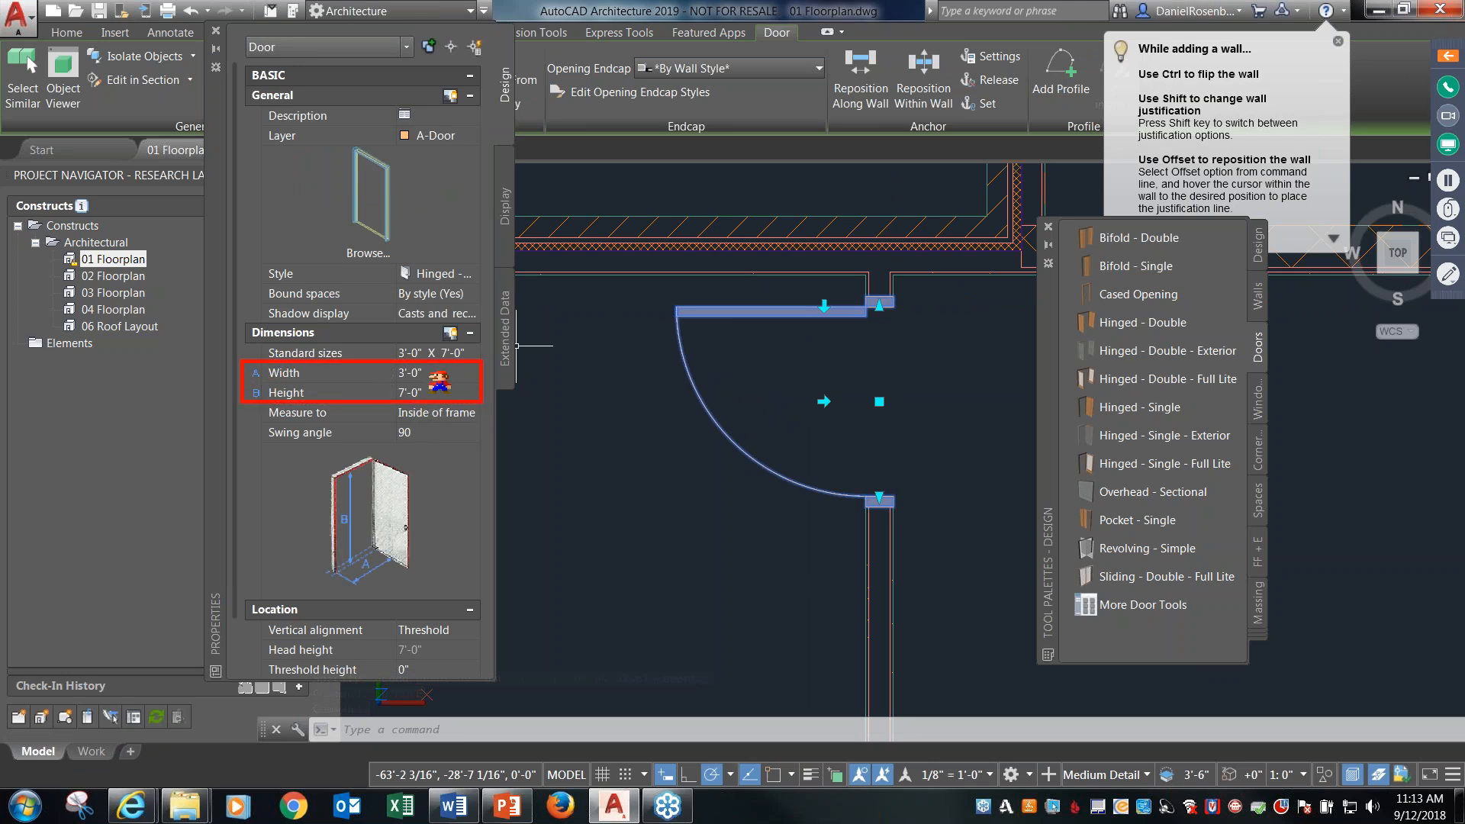
pyautogui.click(469, 360)
pyautogui.click(472, 356)
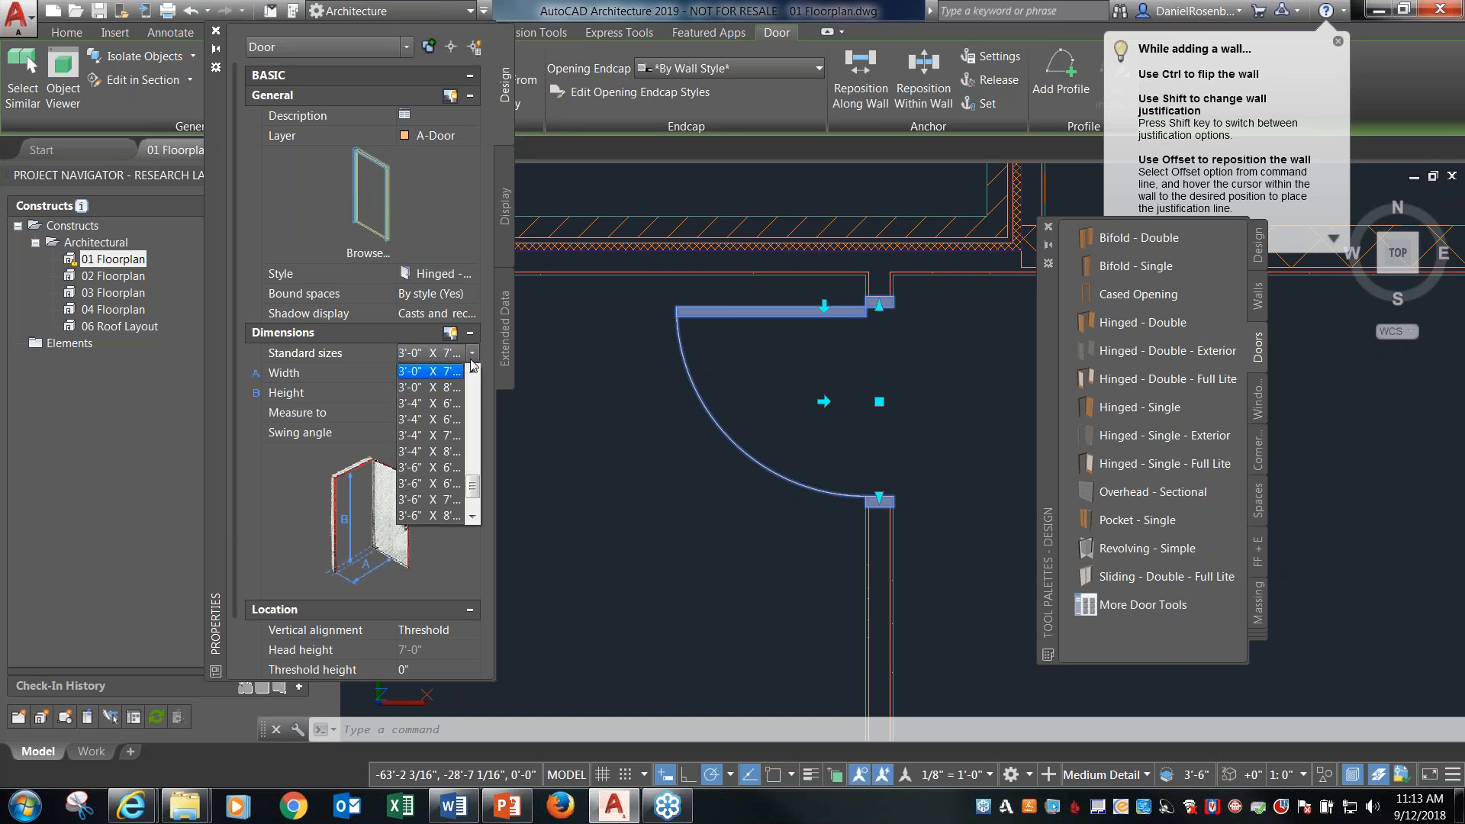
pyautogui.moveTo(474, 489)
pyautogui.mouseDown()
pyautogui.moveTo(471, 396)
pyautogui.moveTo(475, 513)
pyautogui.mouseUp()
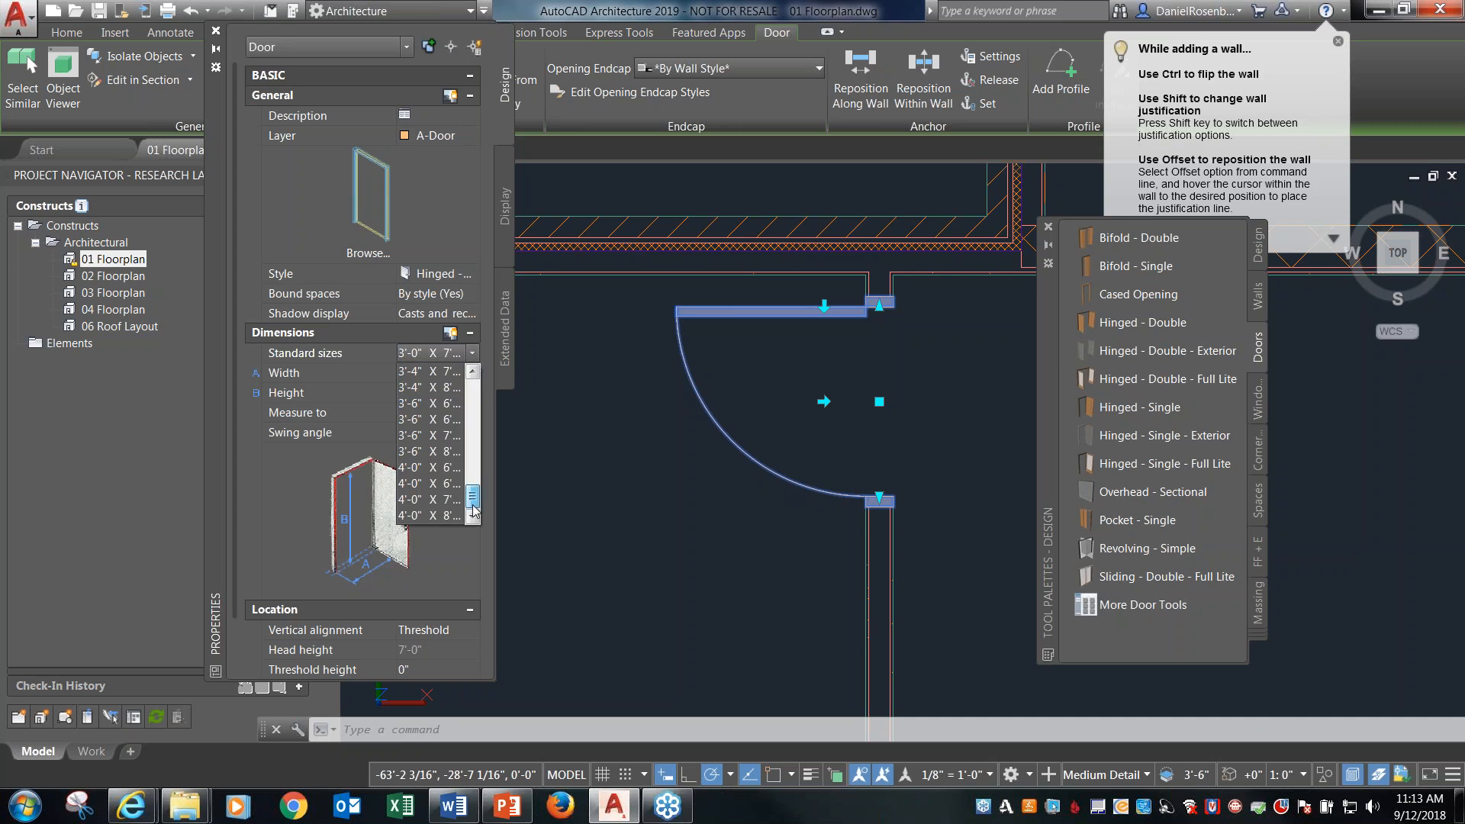
pyautogui.click(486, 351)
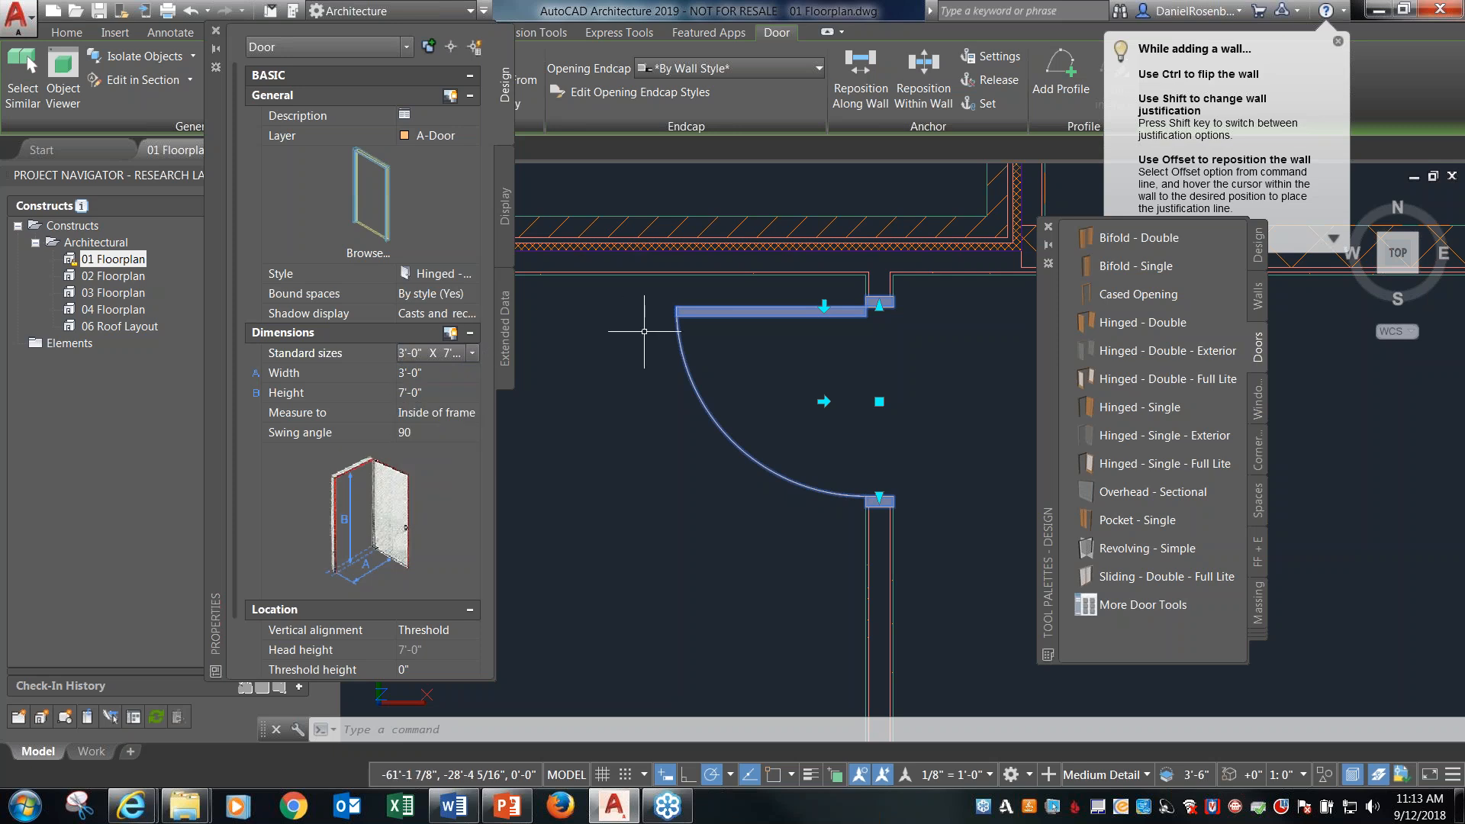
pyautogui.press('Escape')
pyautogui.click(806, 311)
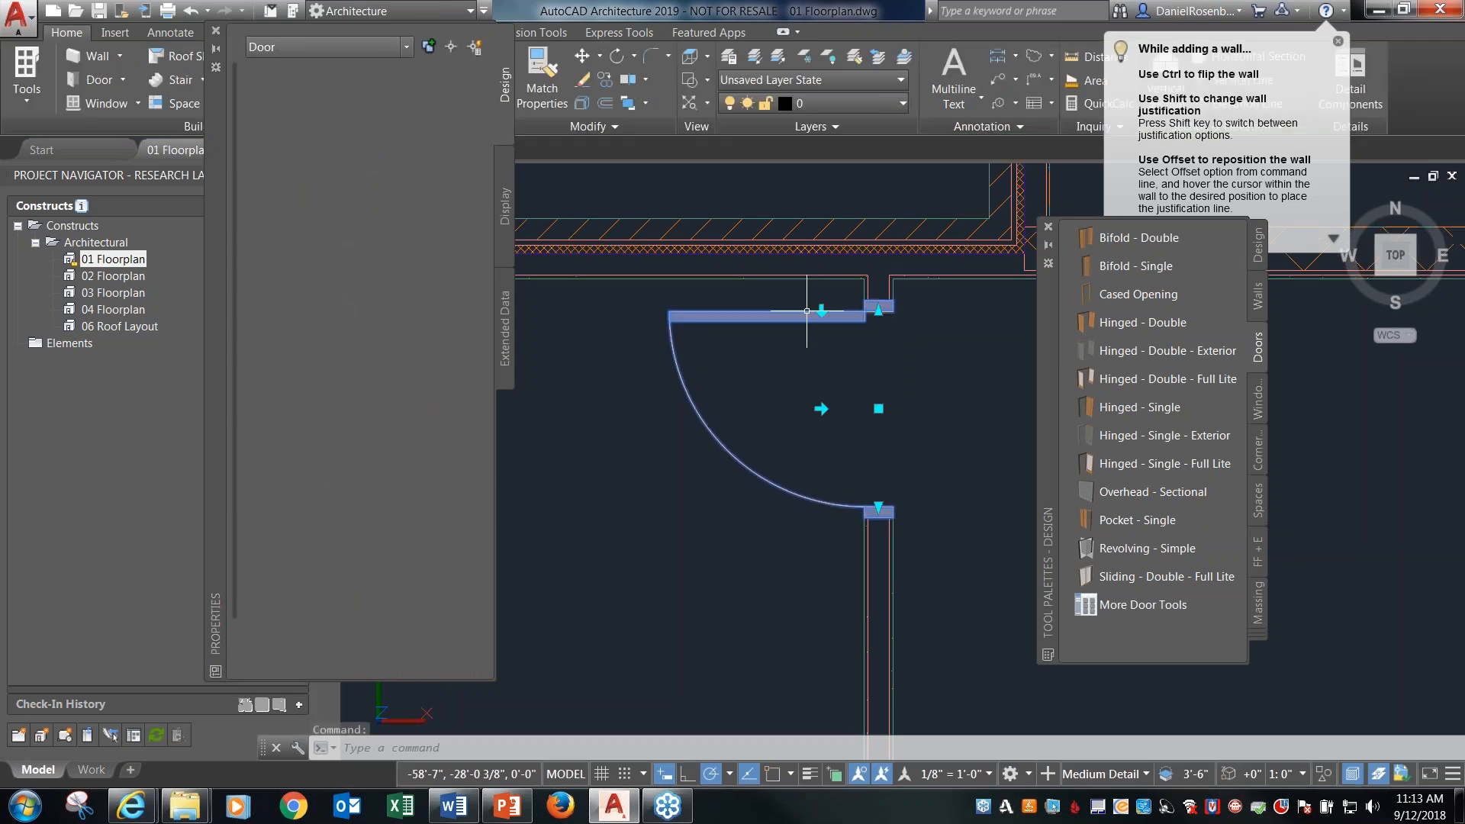
pyautogui.press('Escape')
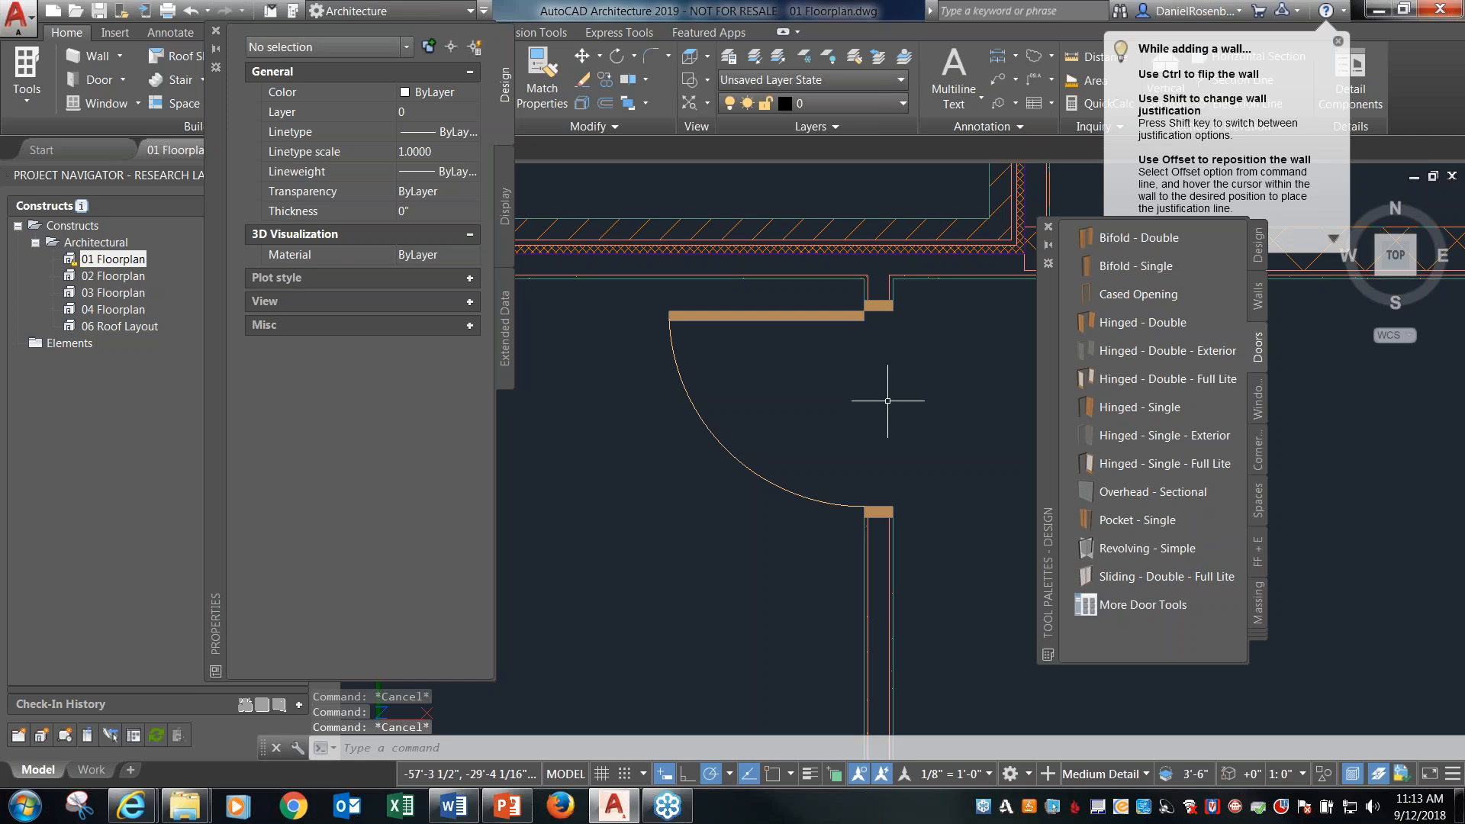
# Insert a 3'-0" x 5'-0" Casement window in the new partition wall, 11' from the rooms' south wall.
pyautogui.scroll(-2, 767, 283)
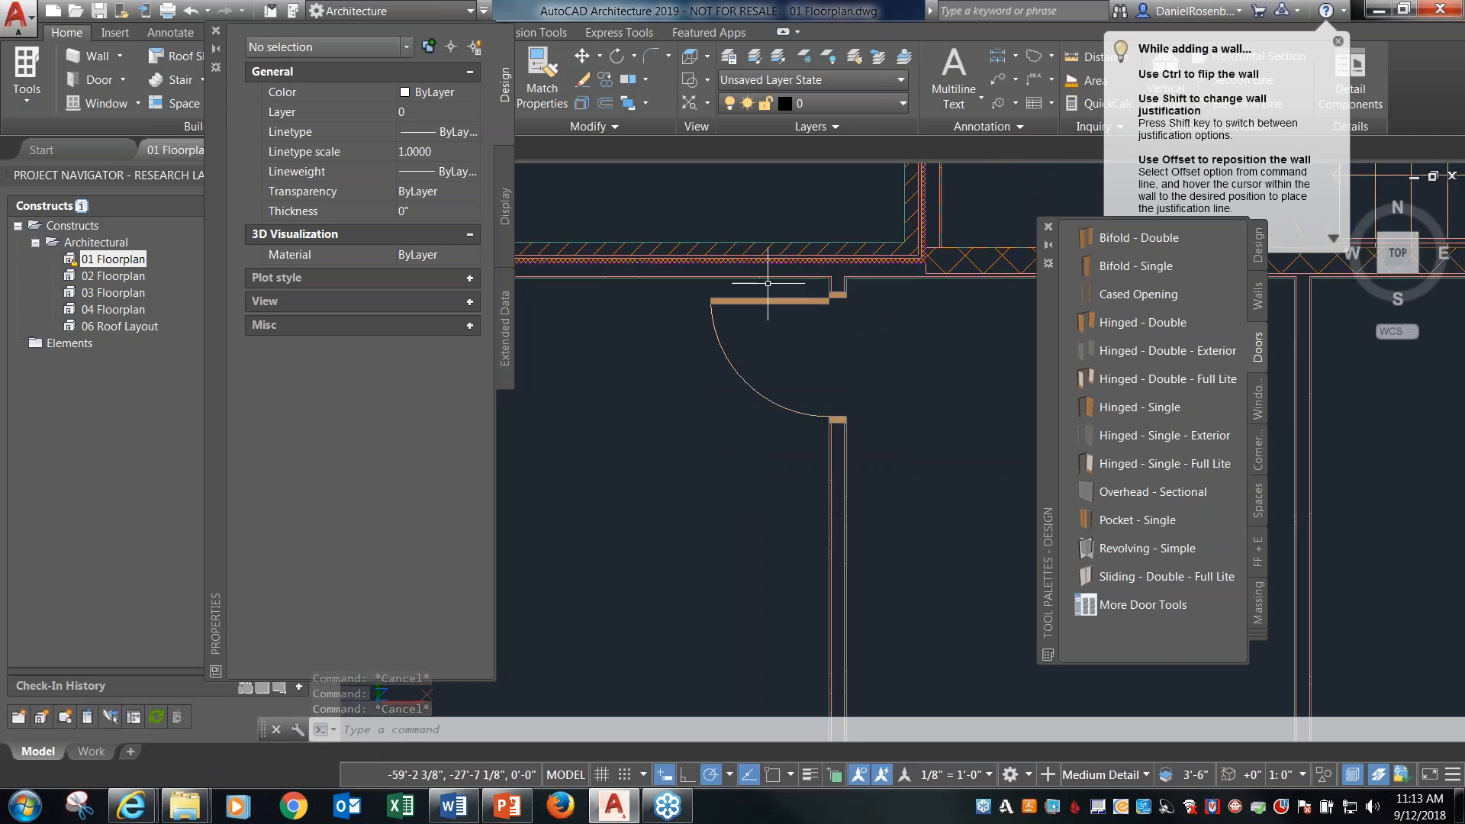
pyautogui.click(1257, 398)
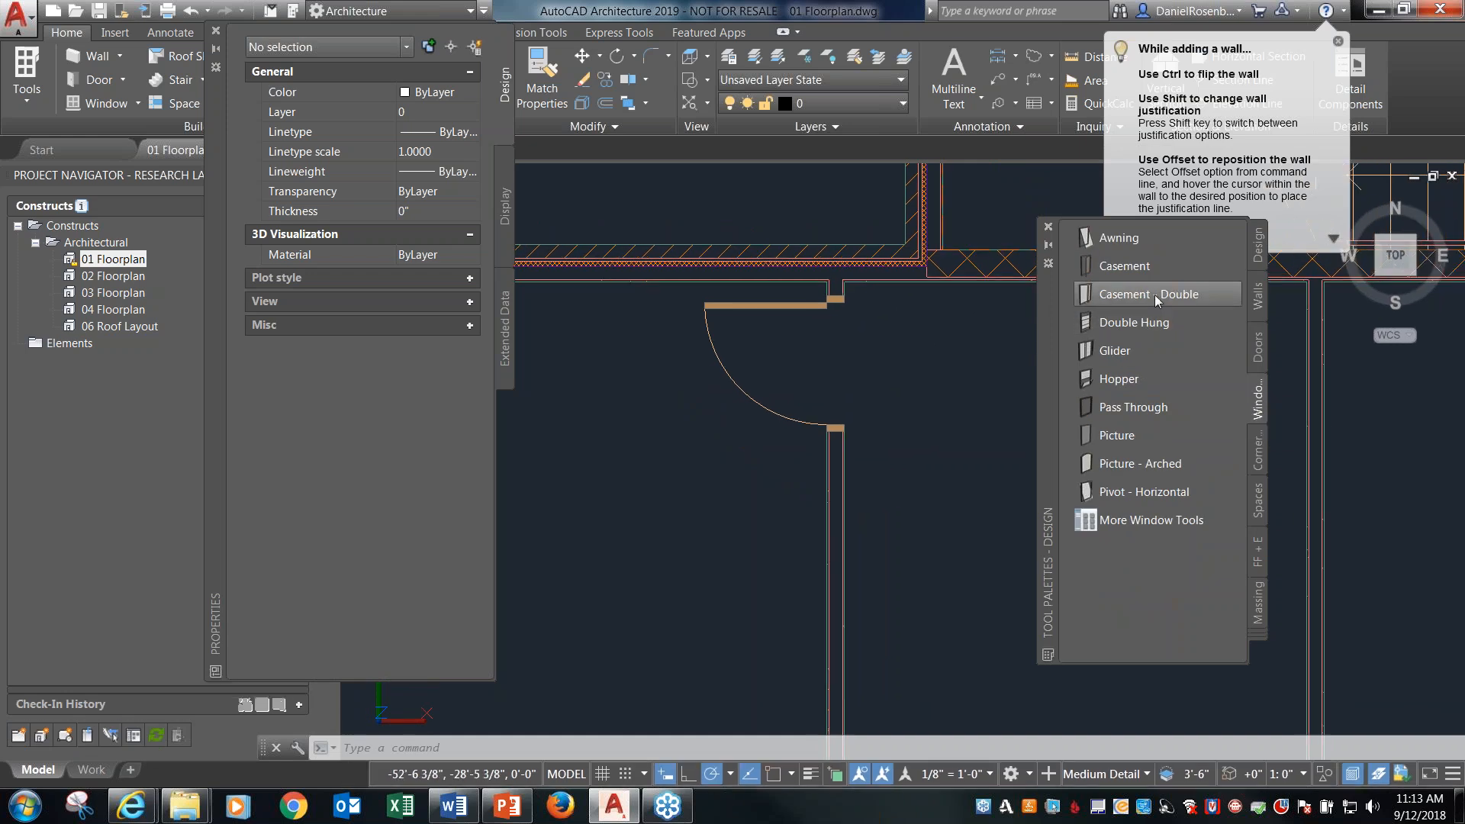
pyautogui.click(1140, 269)
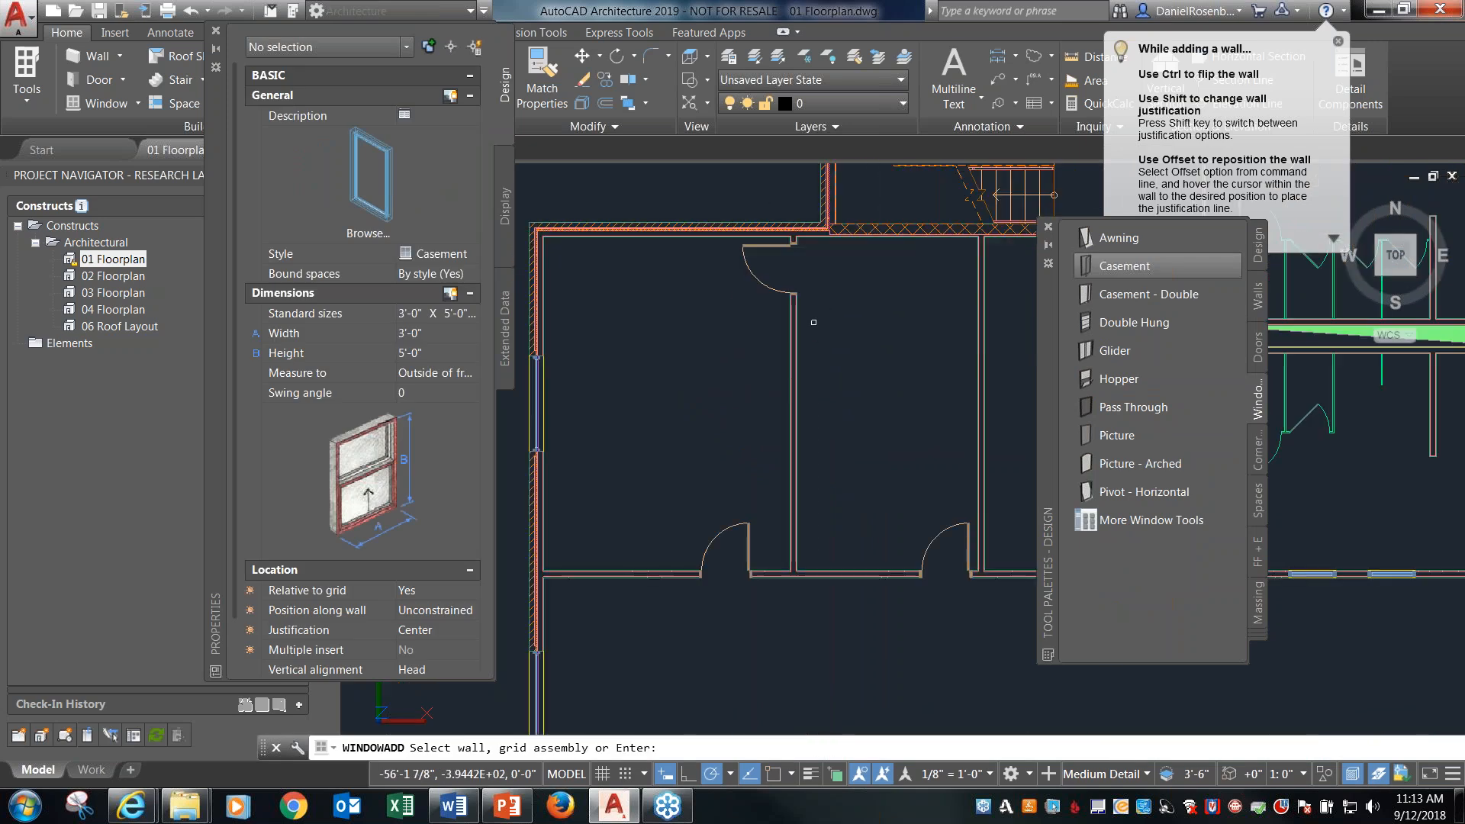
pyautogui.click(797, 385)
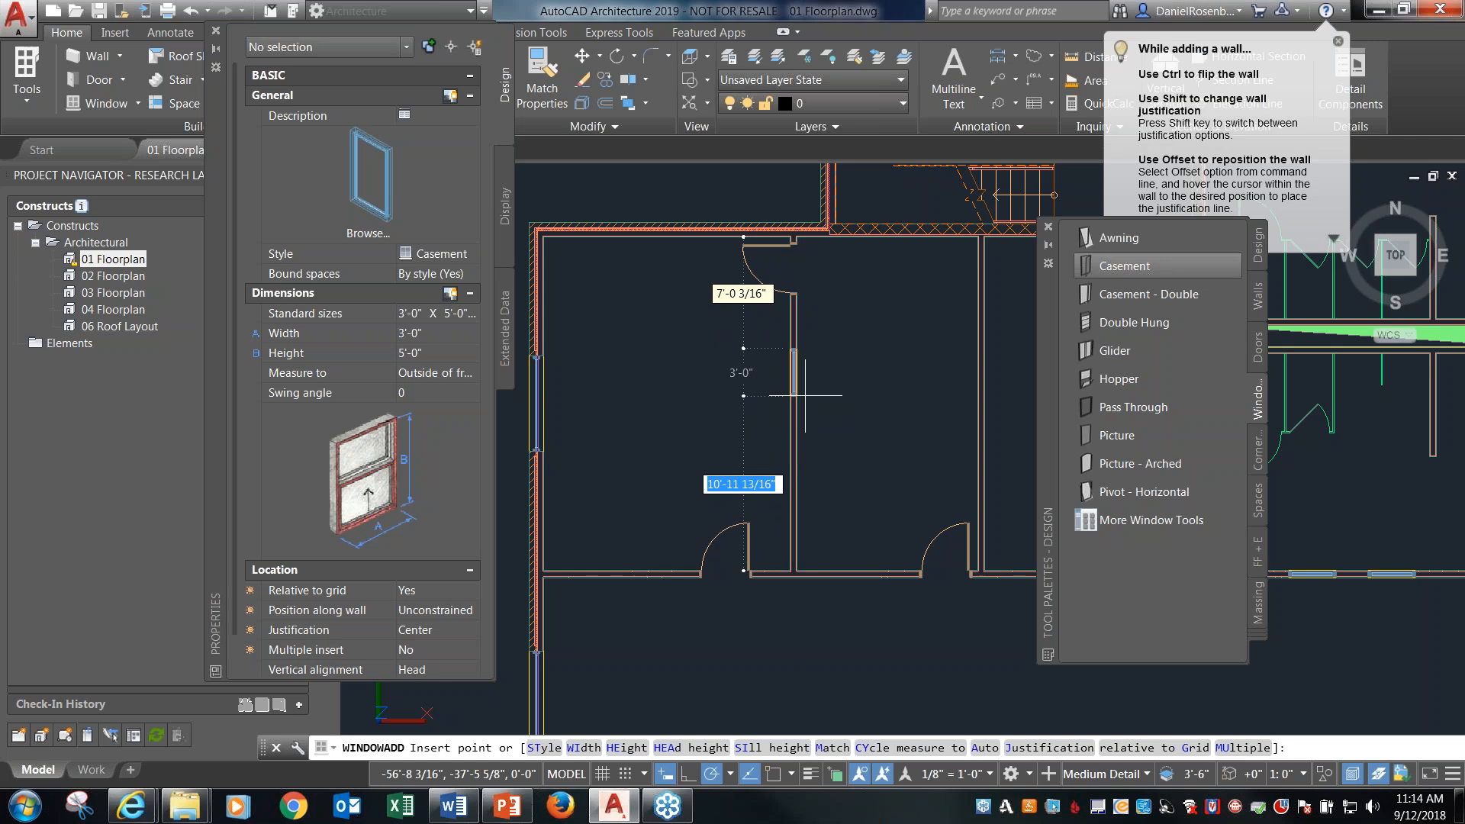
pyautogui.write('1')
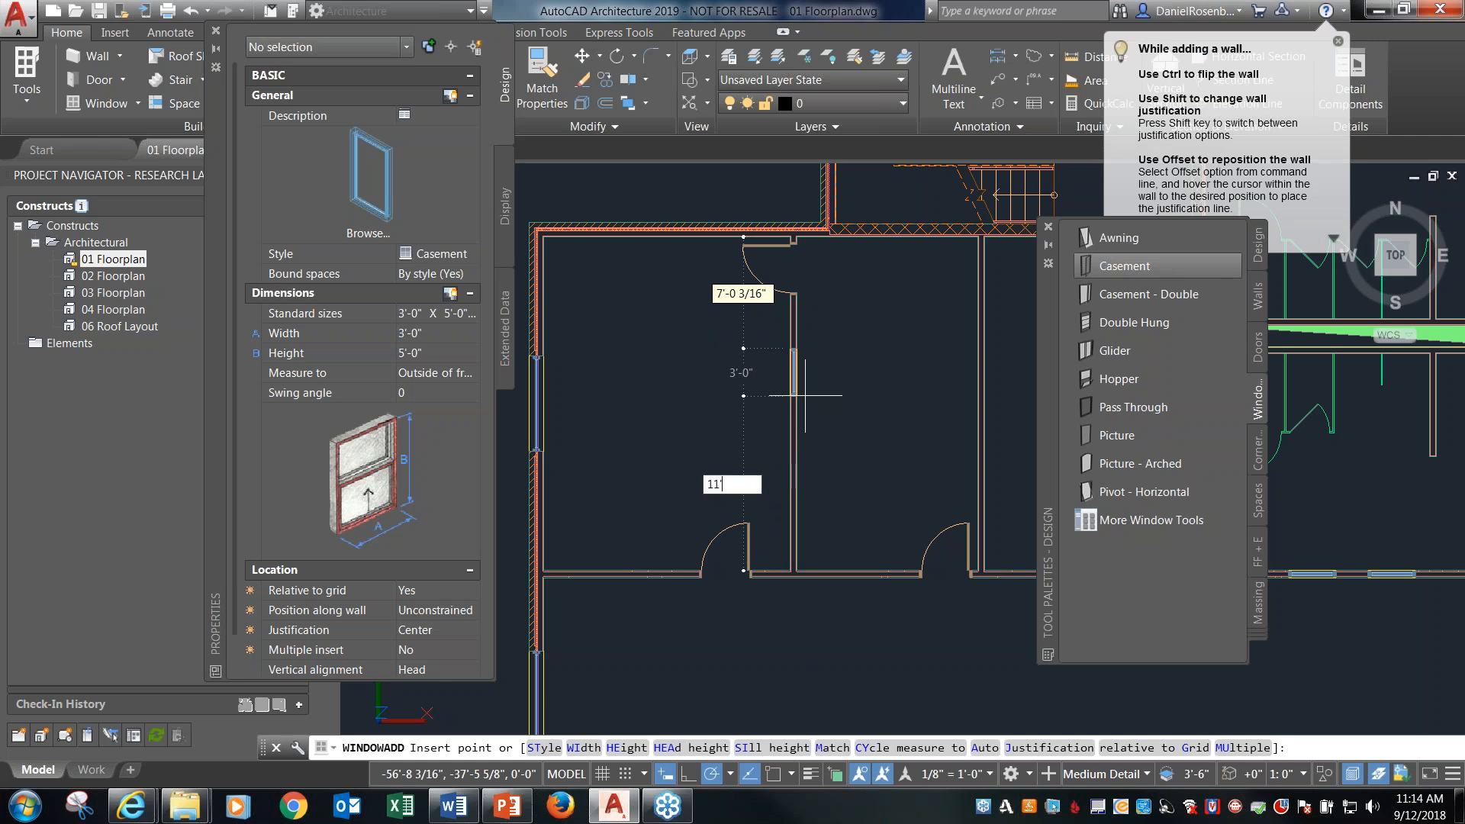
pyautogui.write("1'")
pyautogui.press('Return')
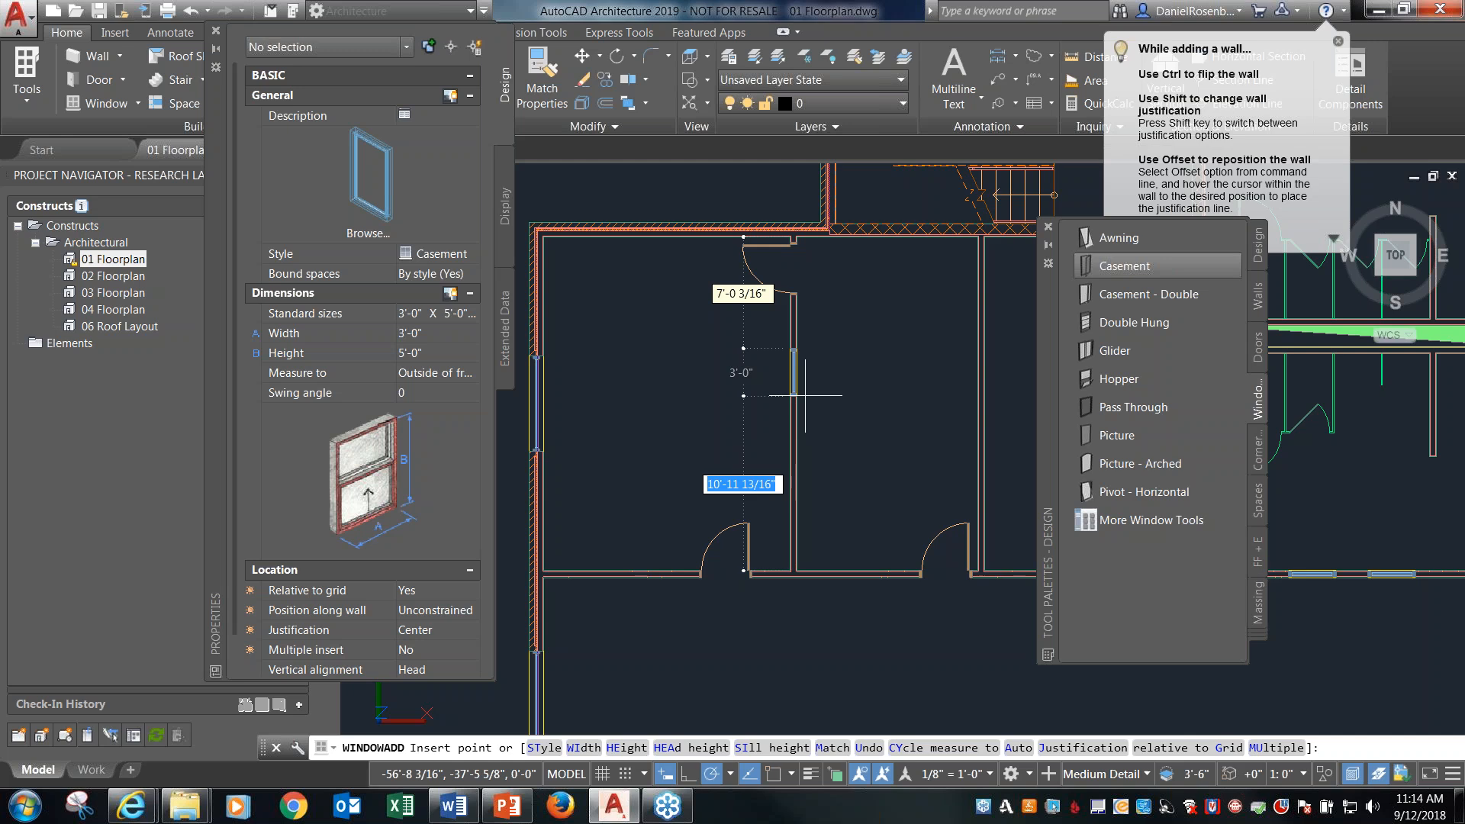
pyautogui.press('Escape')
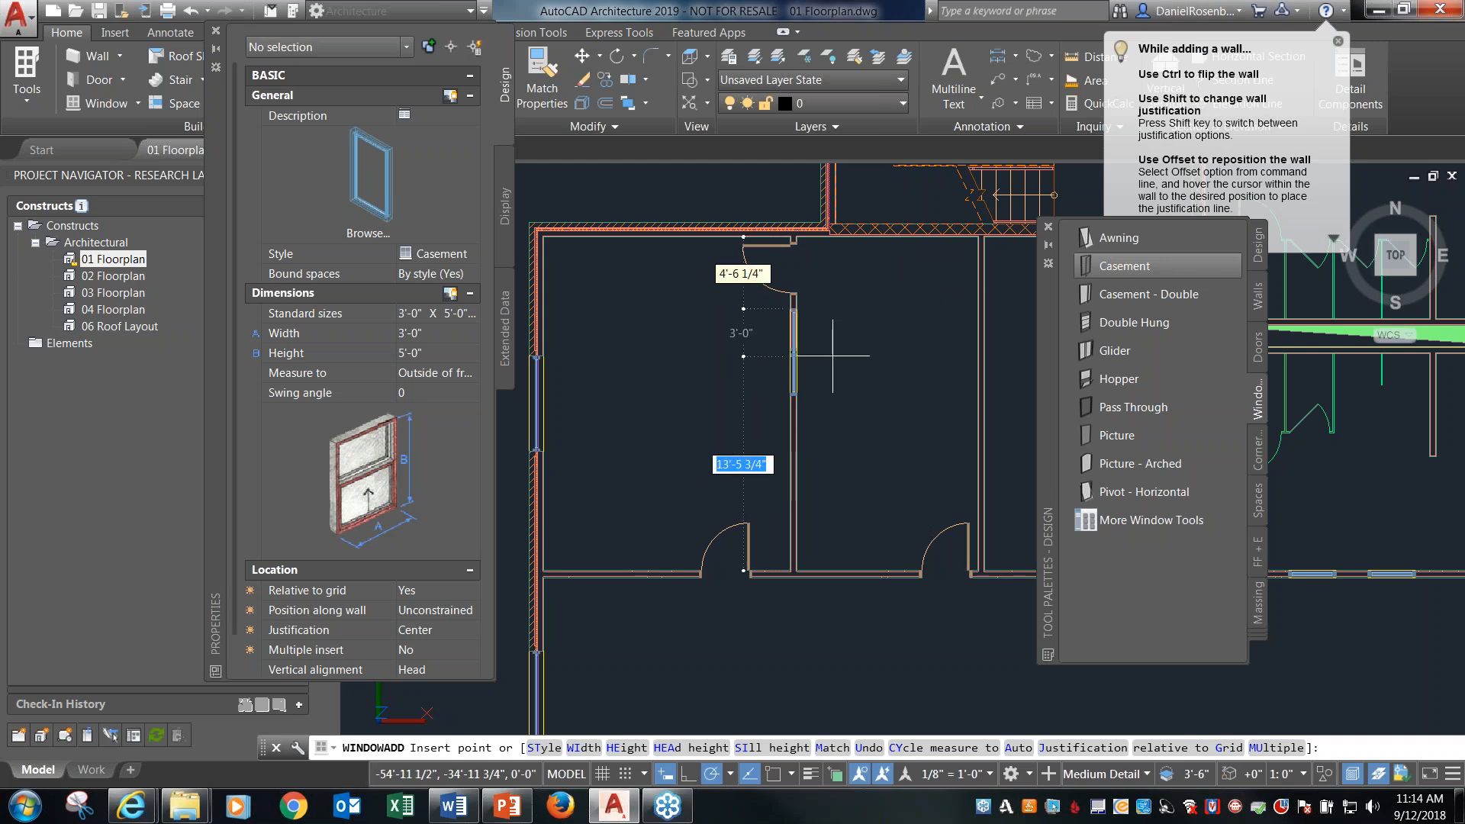
# Show the floor plan as a shaded front-right isometric view and move the tool palette clear of the model.
pyautogui.scroll(5, 839, 347)
pyautogui.scroll(-5, 745, 369)
pyautogui.click(1229, 276)
pyautogui.click(1416, 270)
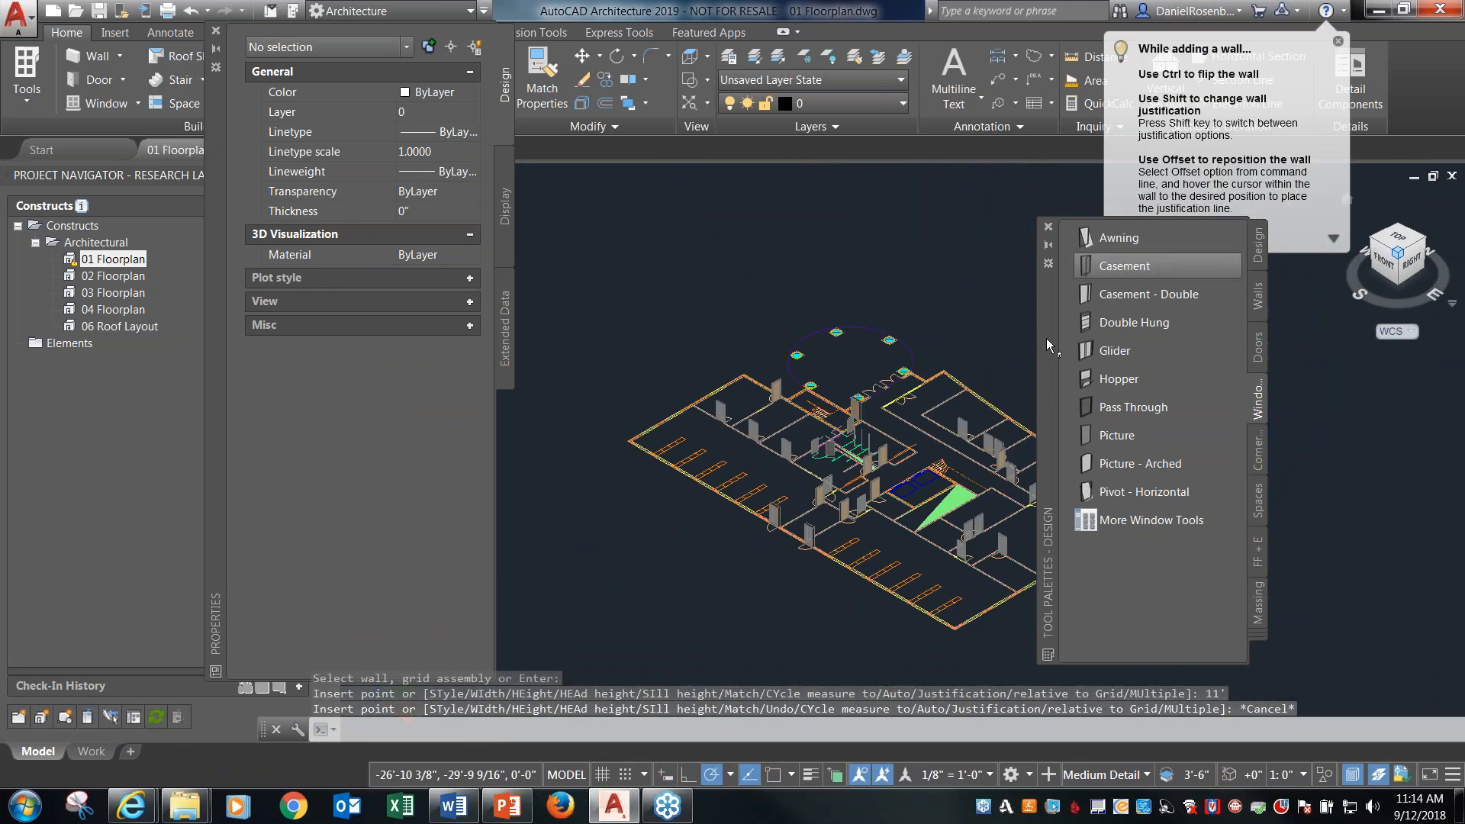
pyautogui.moveTo(1046, 338); pyautogui.dragTo(1208, 346)
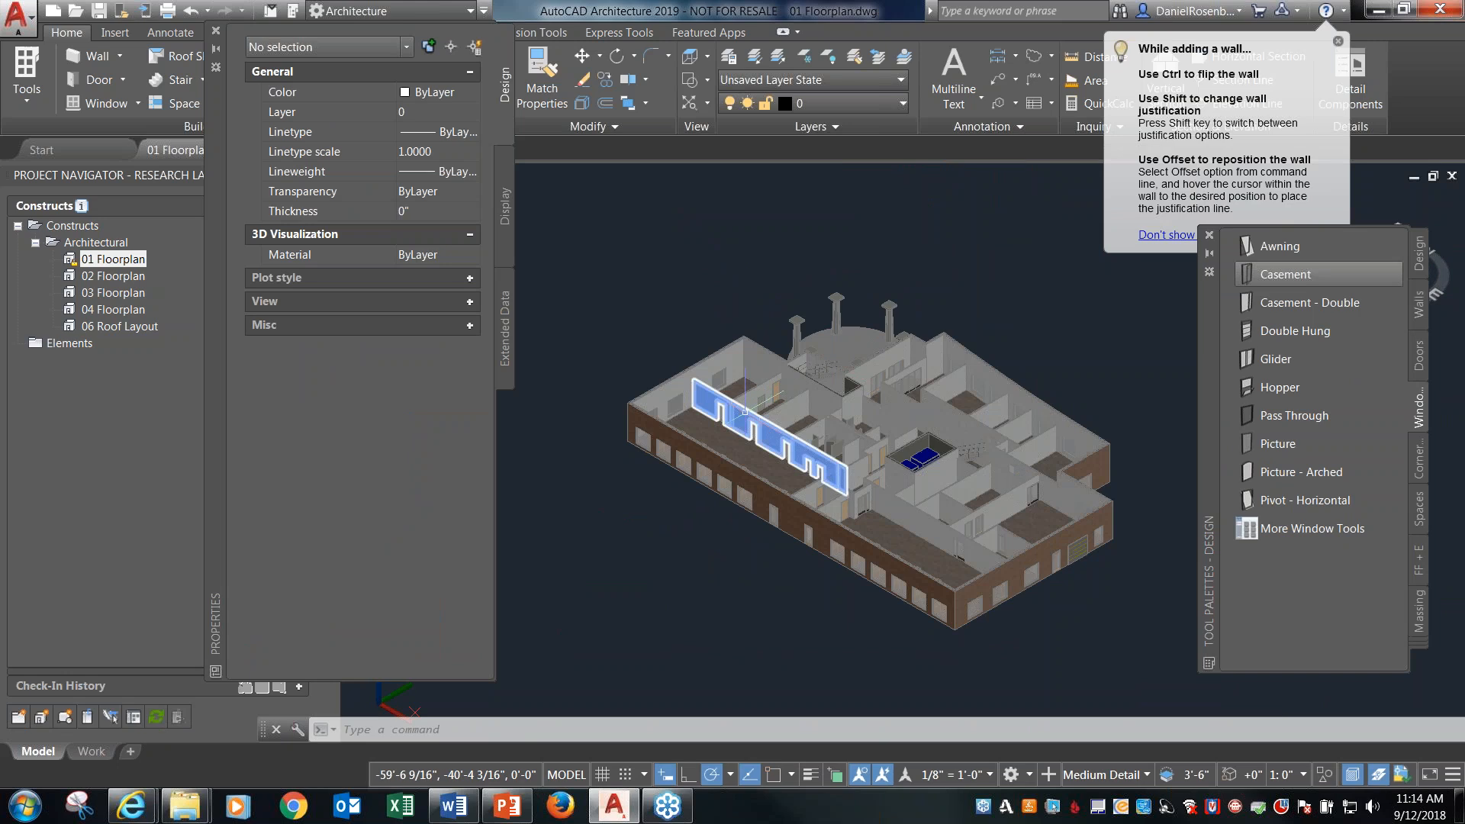
# Set the partition's casement window head height to 6'-0" and deselect the window.
pyautogui.scroll(3, 755, 397)
pyautogui.scroll(3, 763, 371)
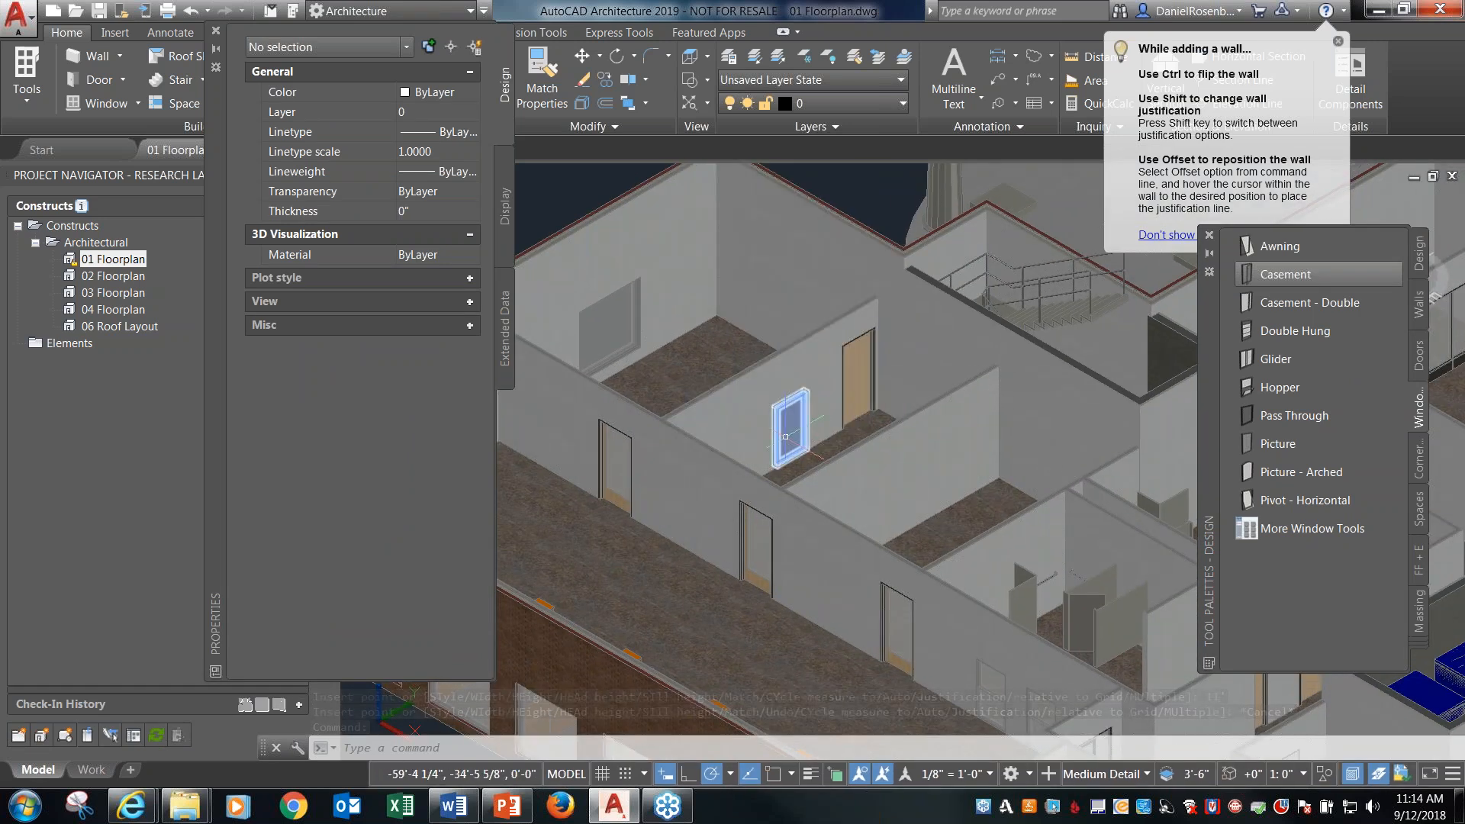
pyautogui.scroll(3, 793, 429)
pyautogui.click(805, 437)
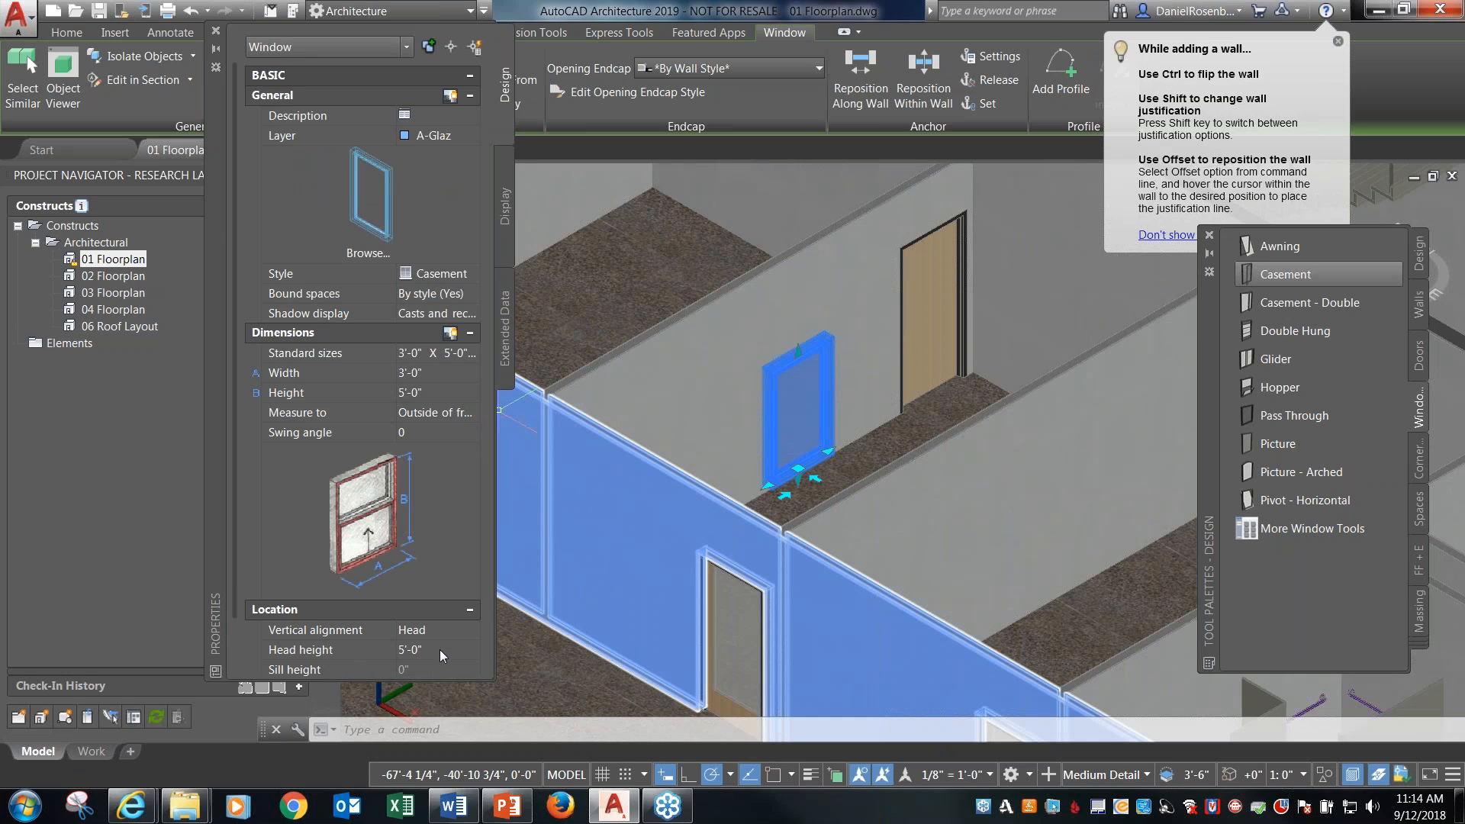
pyautogui.click(469, 630)
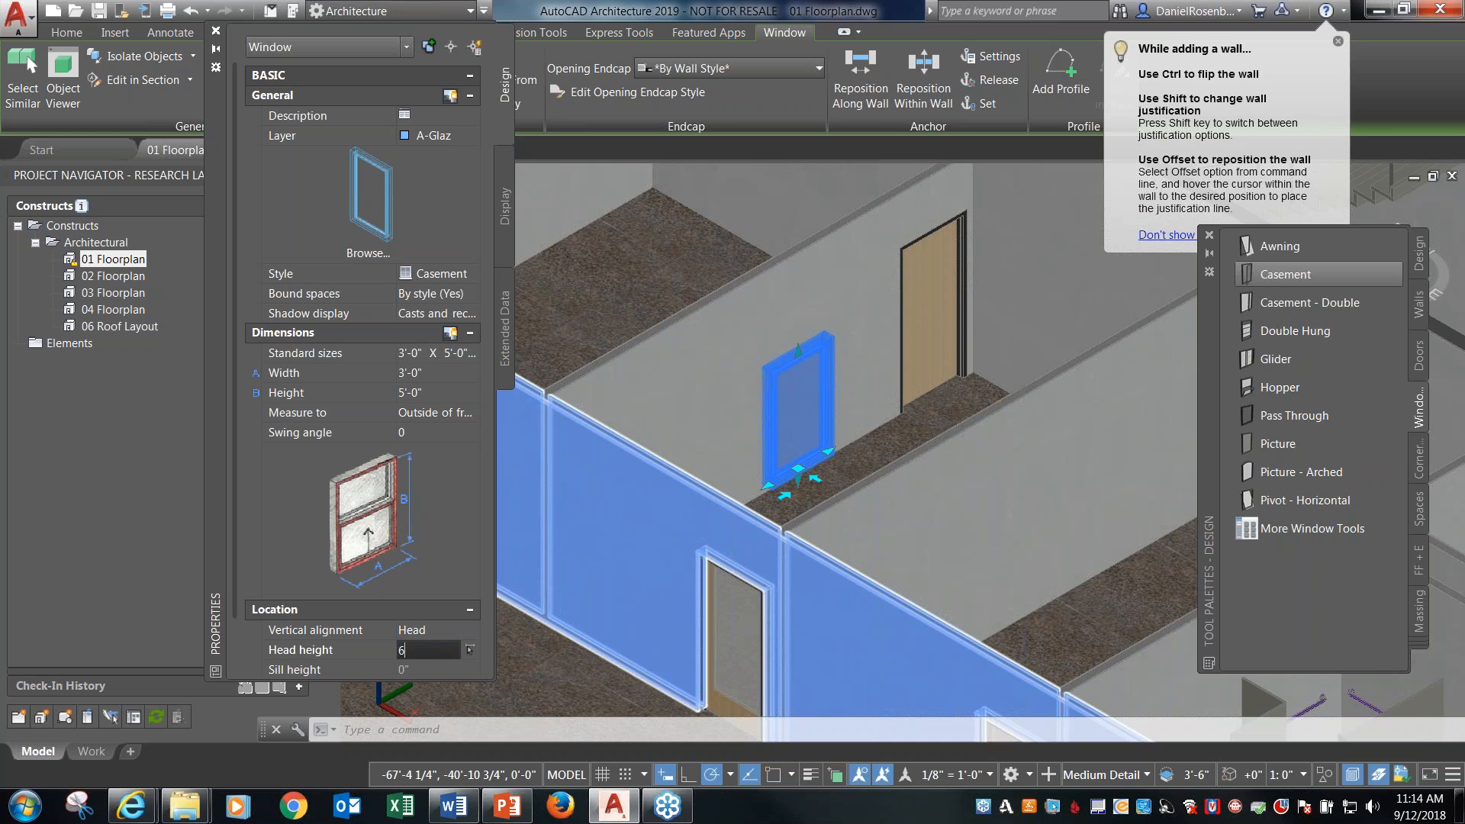
pyautogui.press('Return')
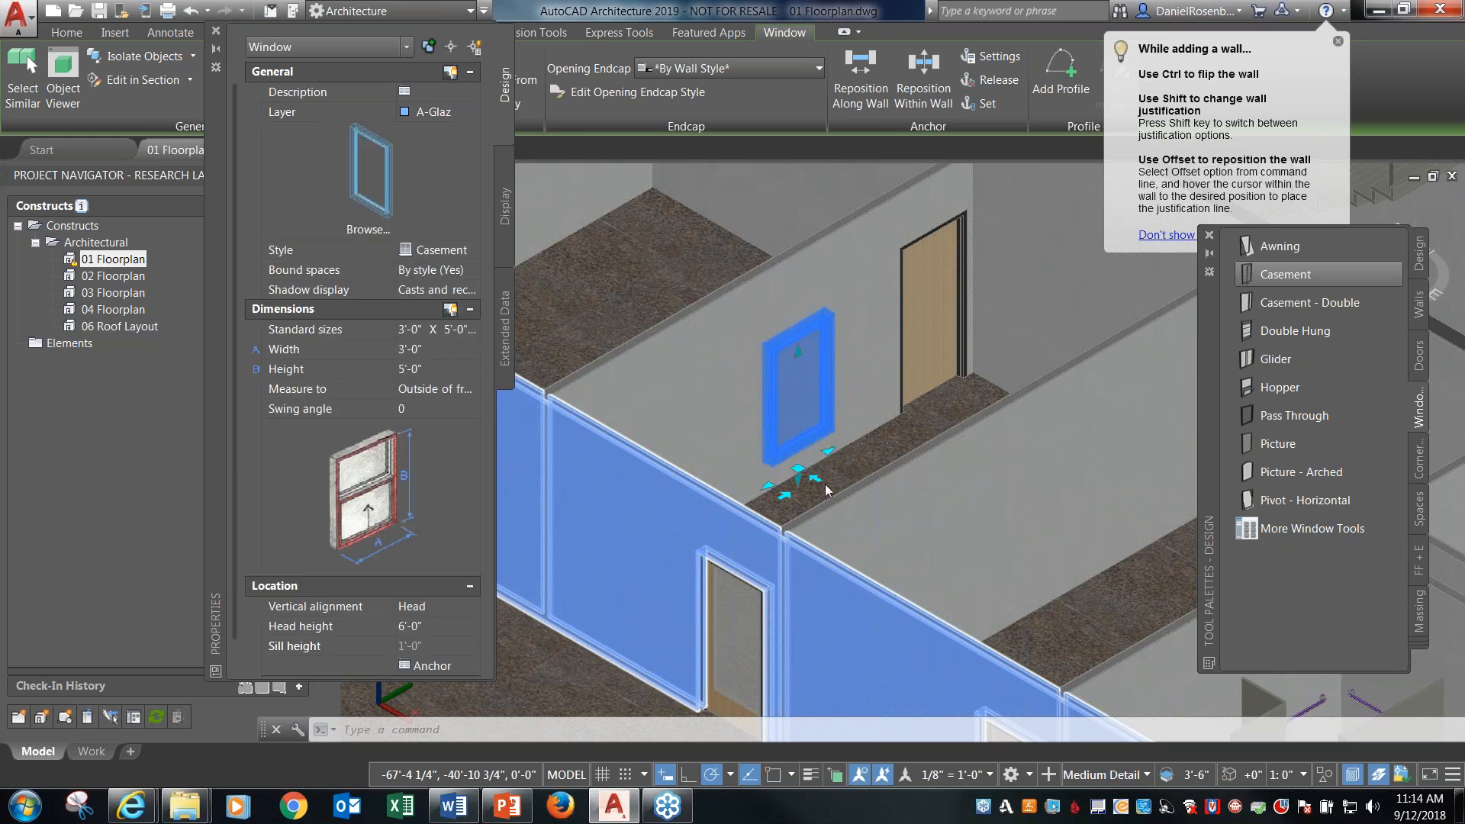
pyautogui.press('Escape')
# Move the tool palette lower, clear of the view orientation control, and return the whole floor plan to the top view.
pyautogui.scroll(-6, 1206, 336)
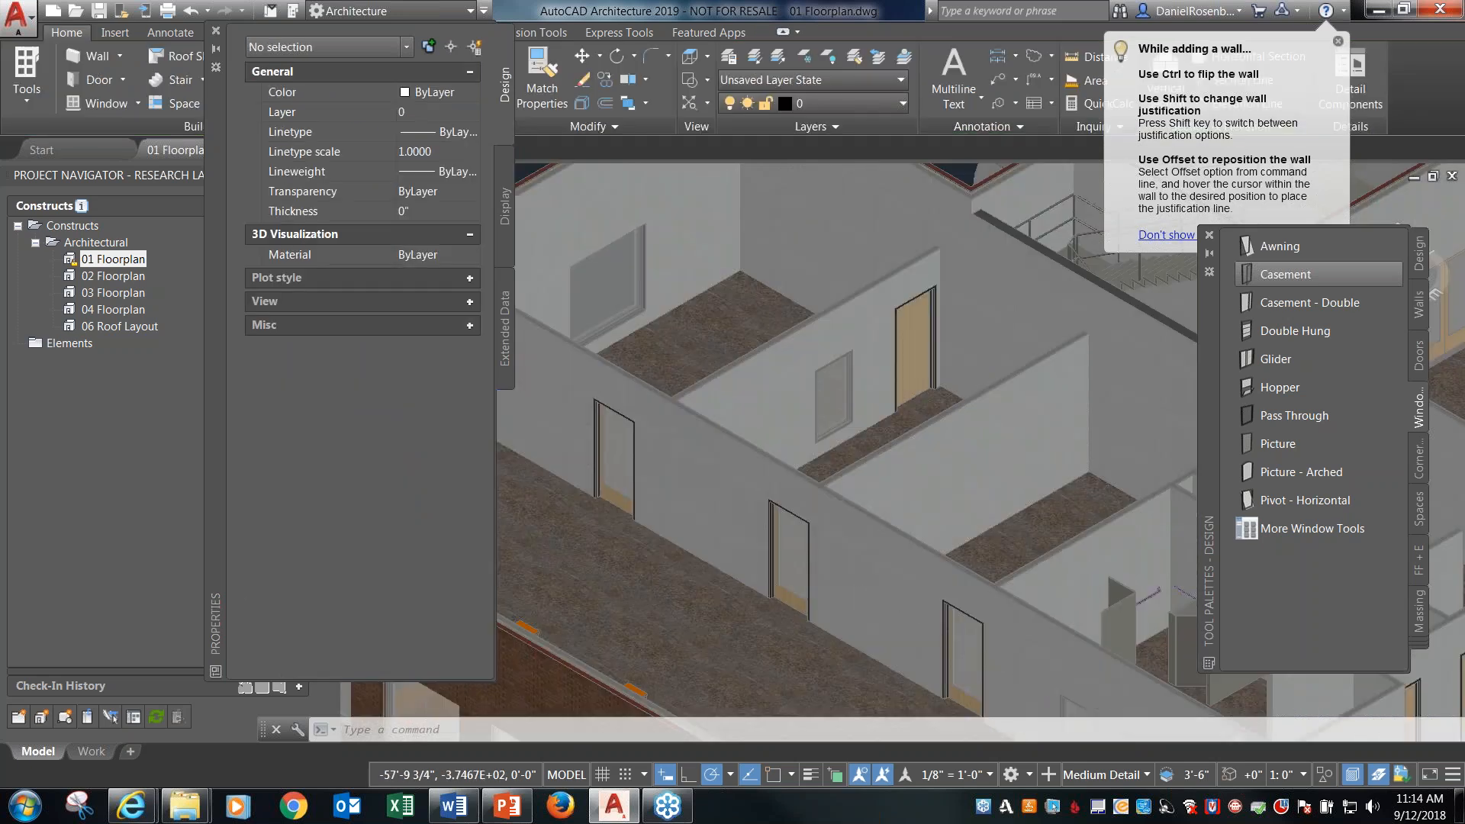
pyautogui.moveTo(1205, 336); pyautogui.dragTo(1213, 405)
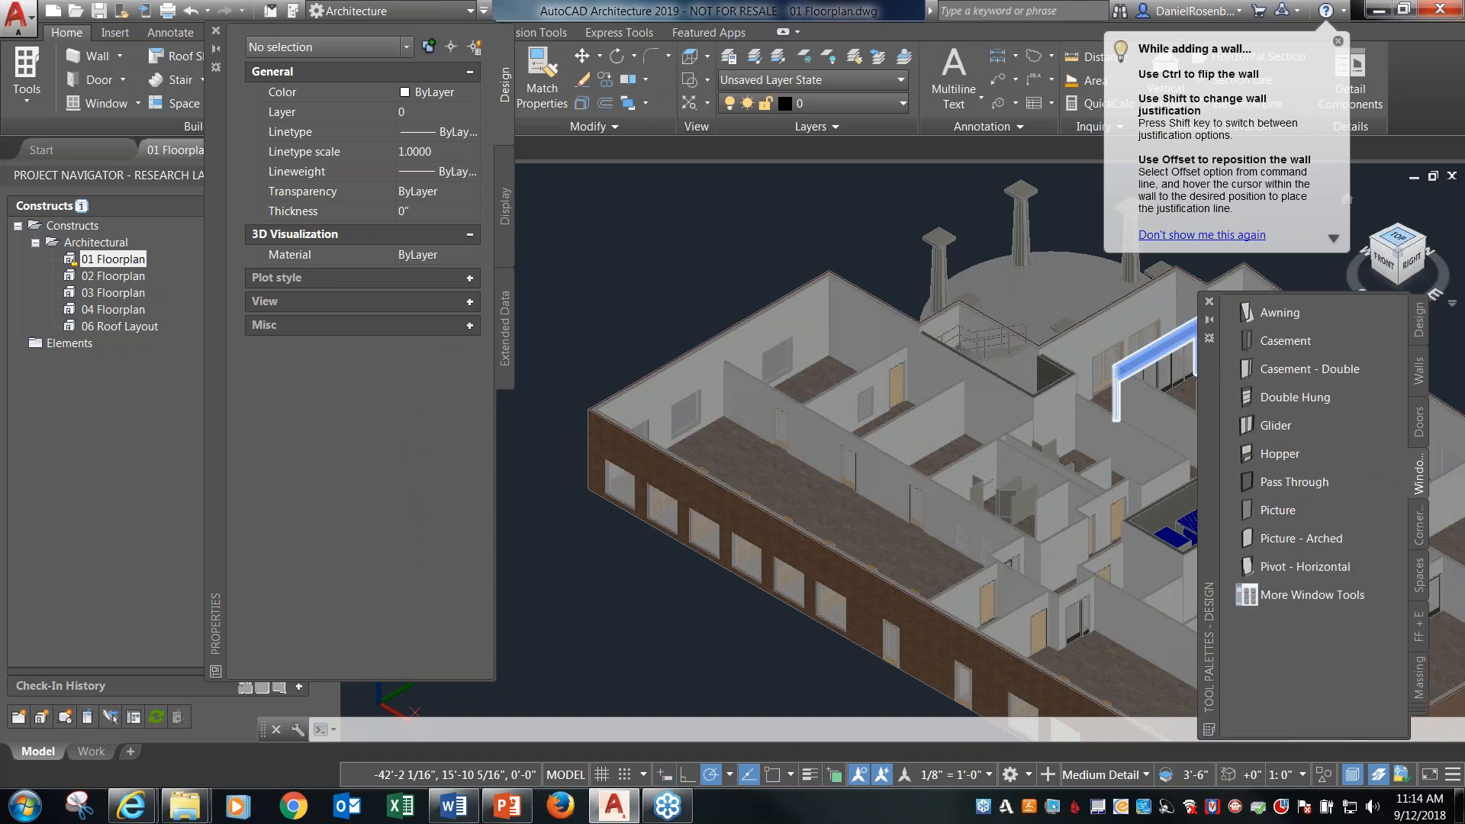
pyautogui.click(1400, 242)
pyautogui.press('Escape')
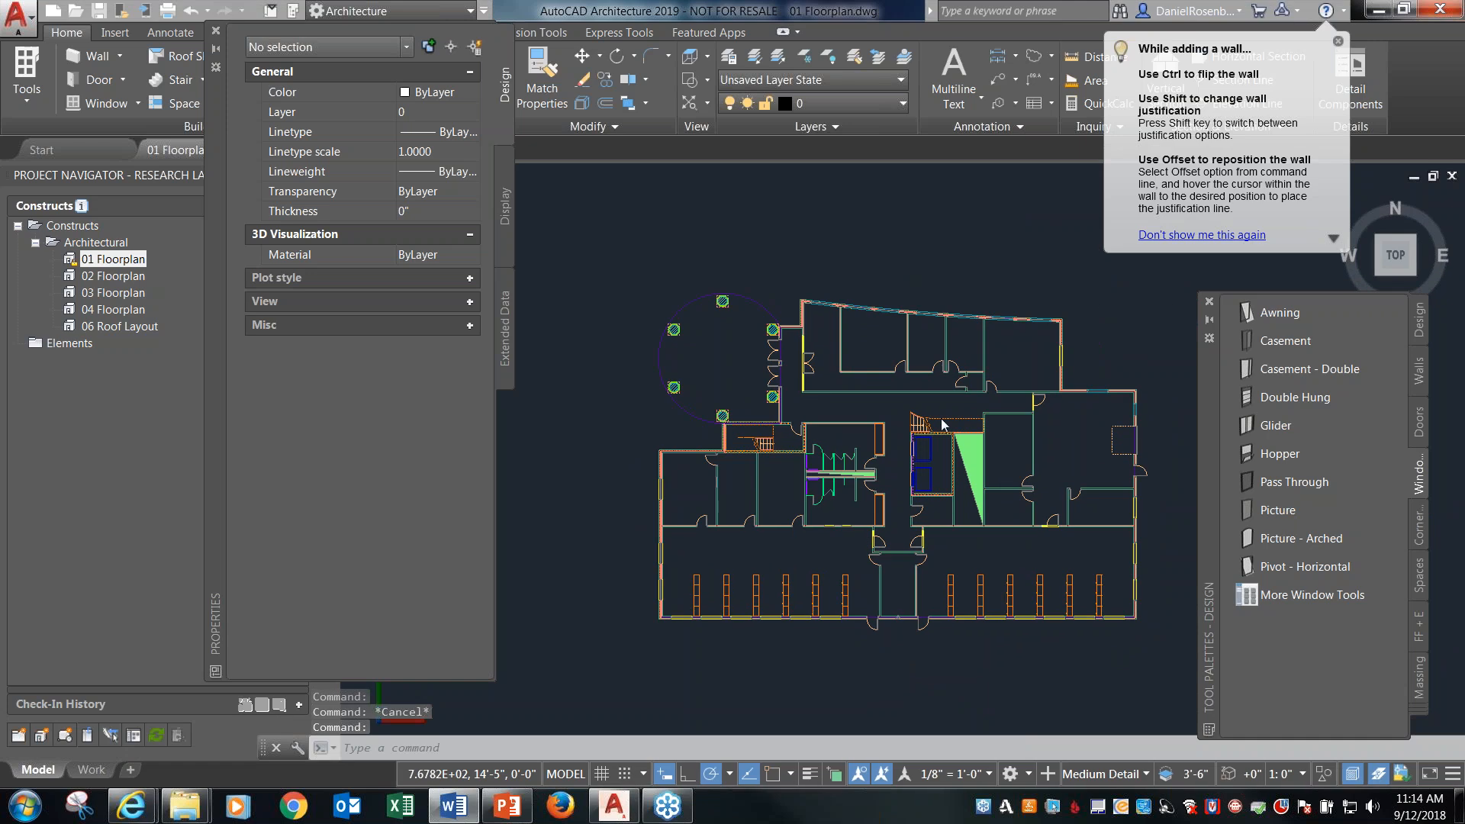
# Flip the new partition door's swing to the other side of the wall and back again, leaving the door deselected.
pyautogui.scroll(5, 642, 479)
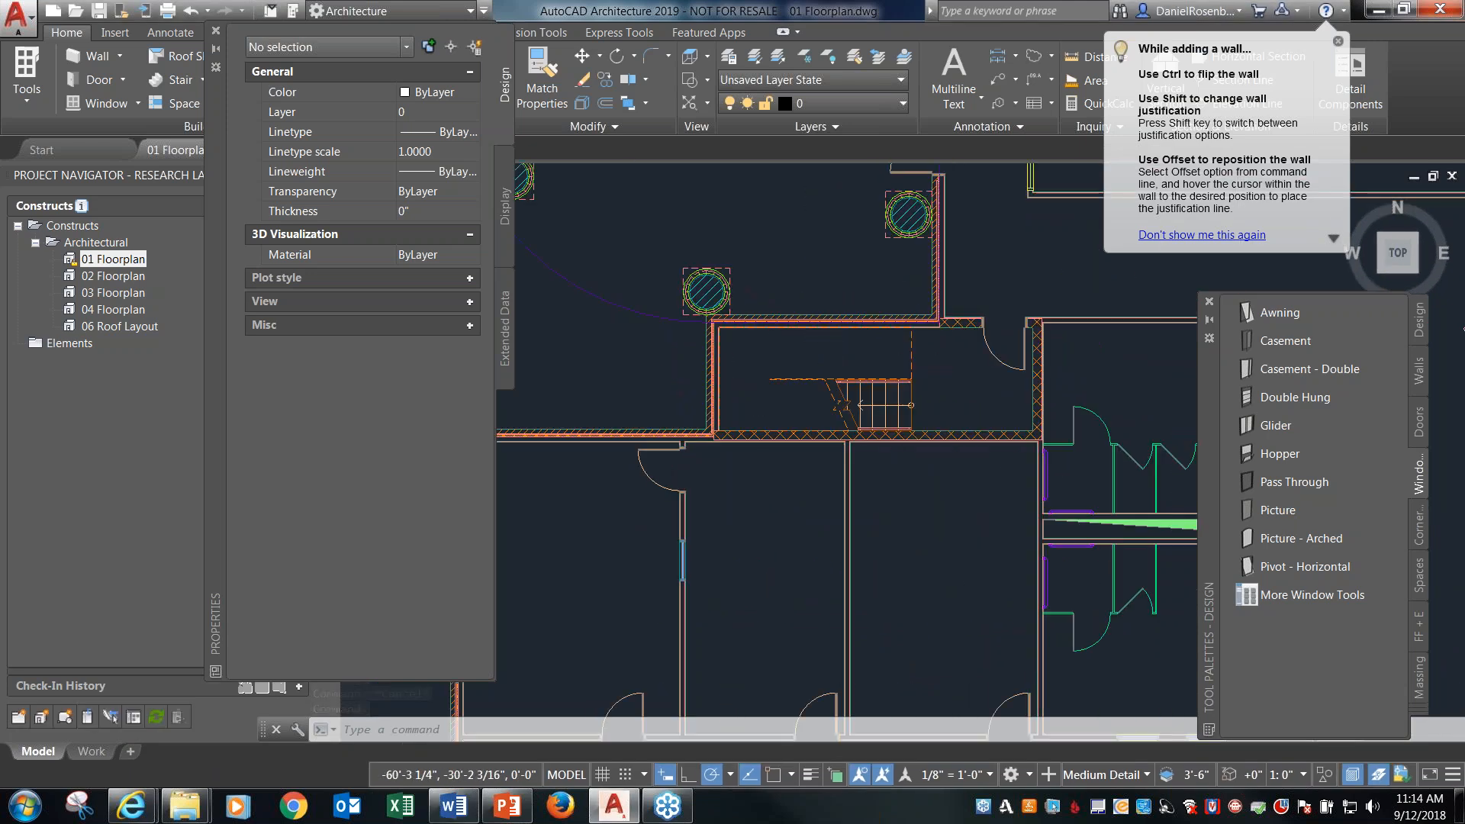
pyautogui.click(641, 475)
pyautogui.click(621, 484)
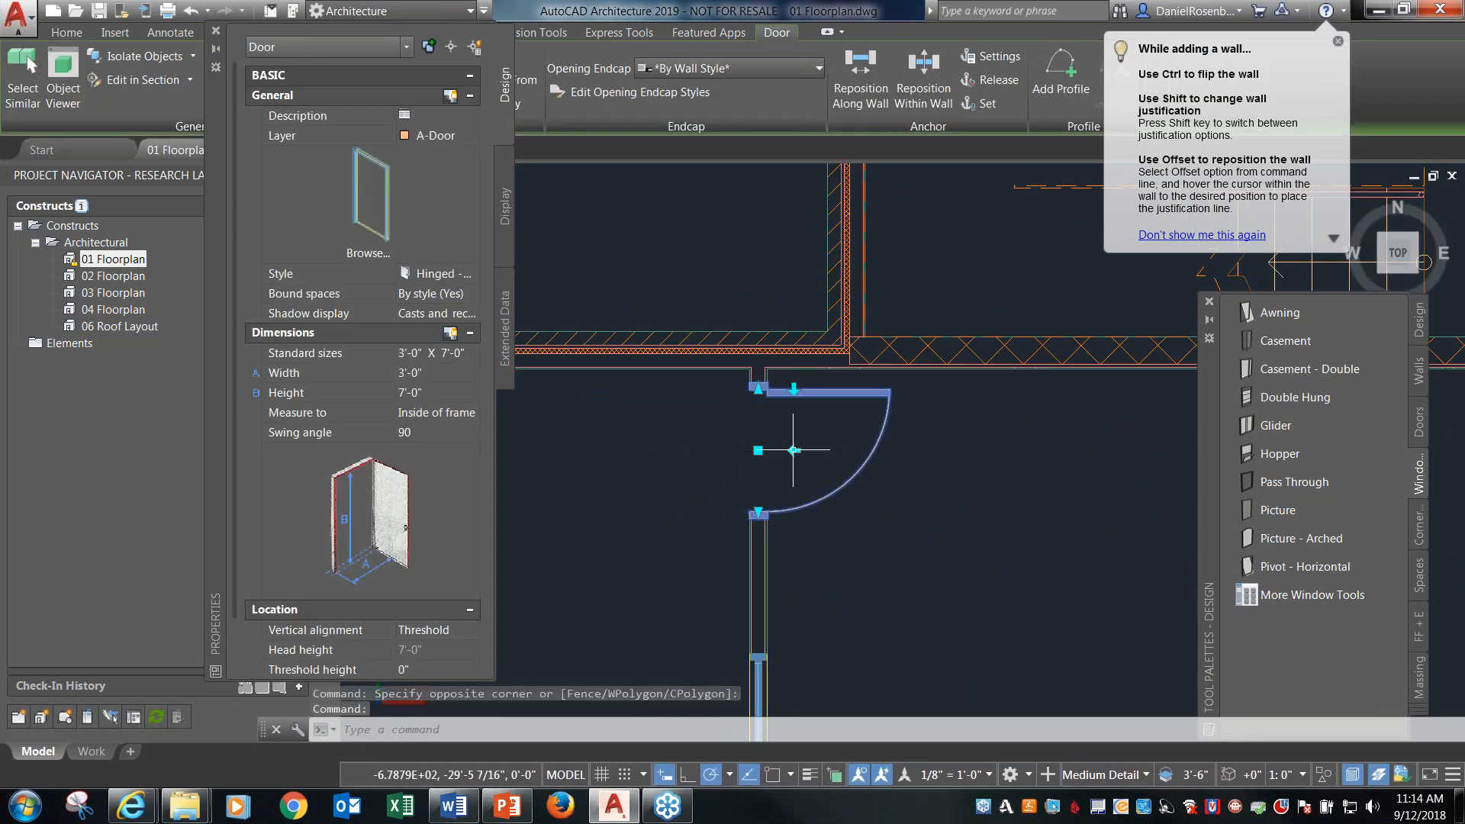
pyautogui.click(793, 450)
pyautogui.press('Escape')
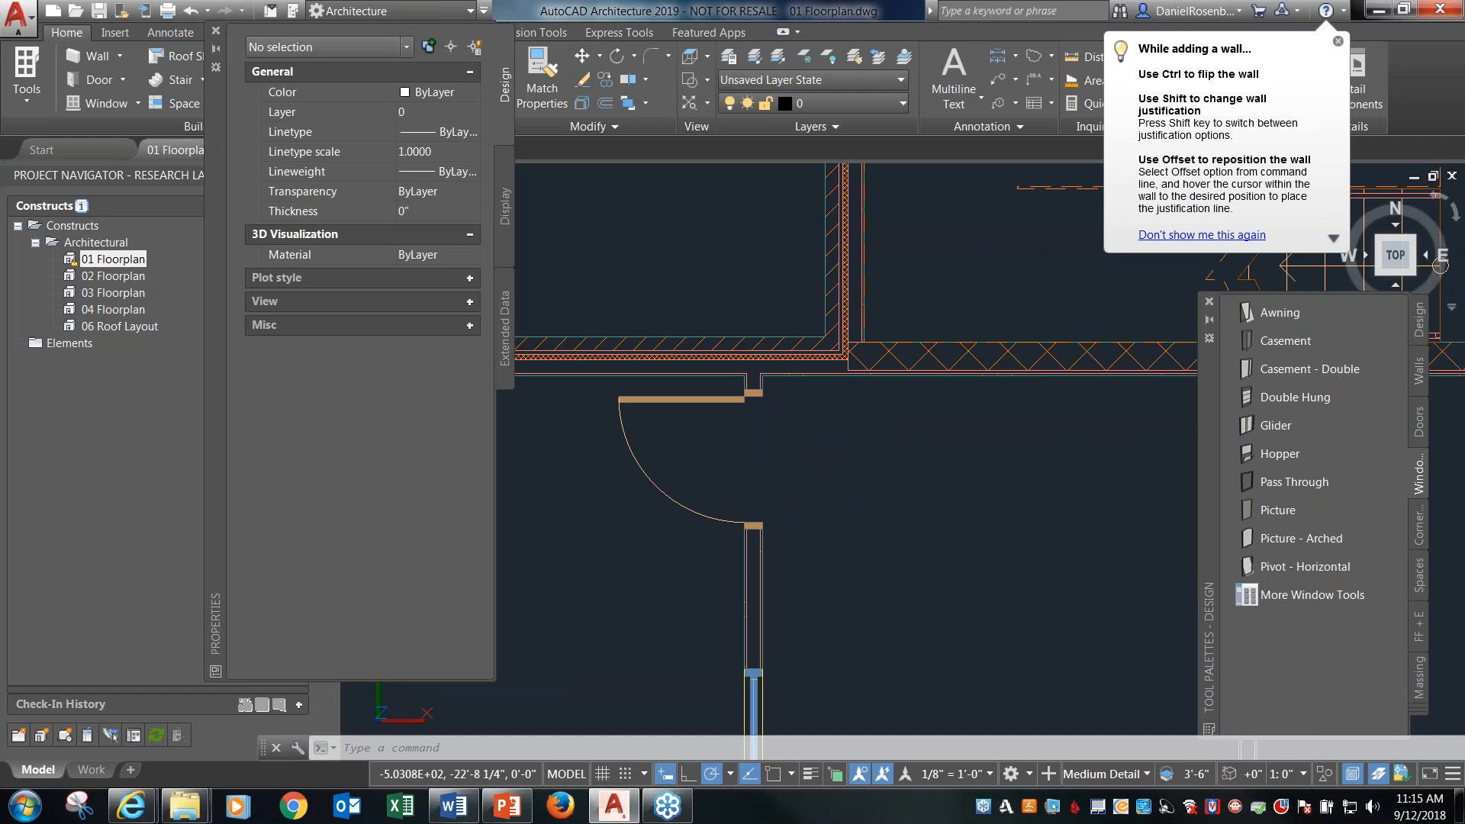
pyautogui.click(895, 460)
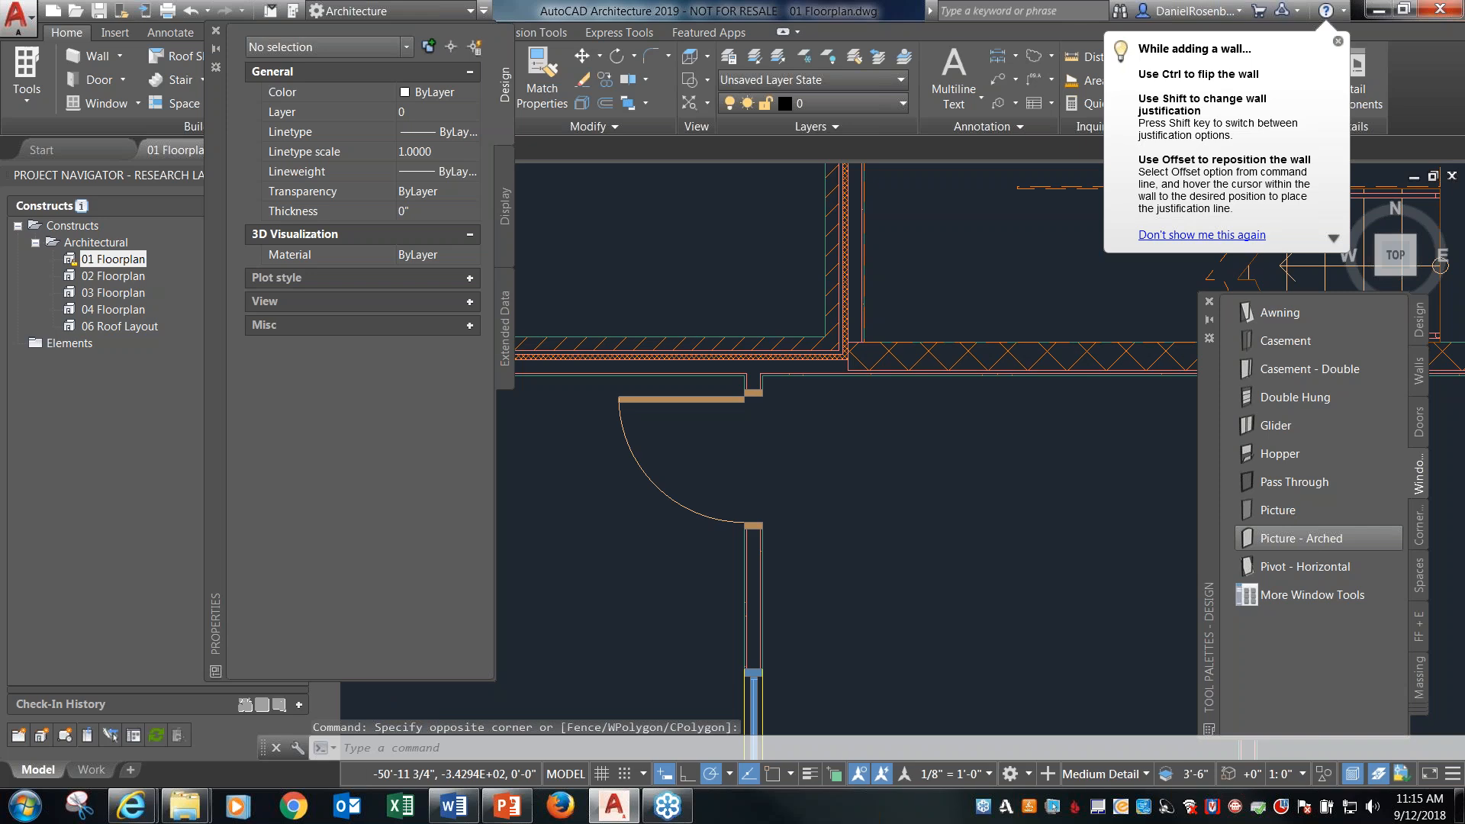
# Move the Properties palette away from the floor plan to clear an empty drawing area west of the building.
pyautogui.scroll(-5, 844, 615)
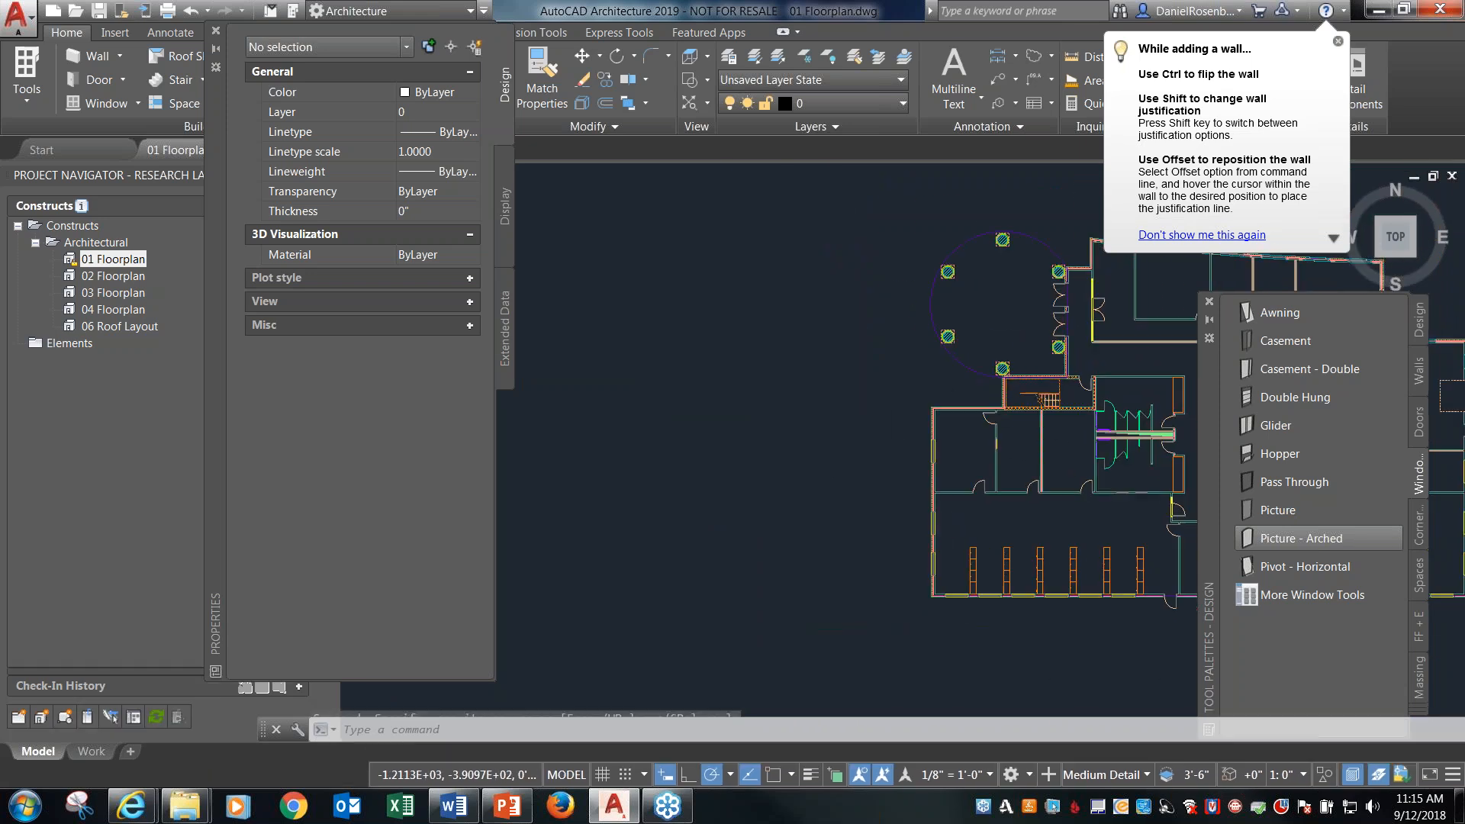
pyautogui.moveTo(211, 382); pyautogui.dragTo(44, 366)
pyautogui.moveTo(66, 295); pyautogui.dragTo(64, 450)
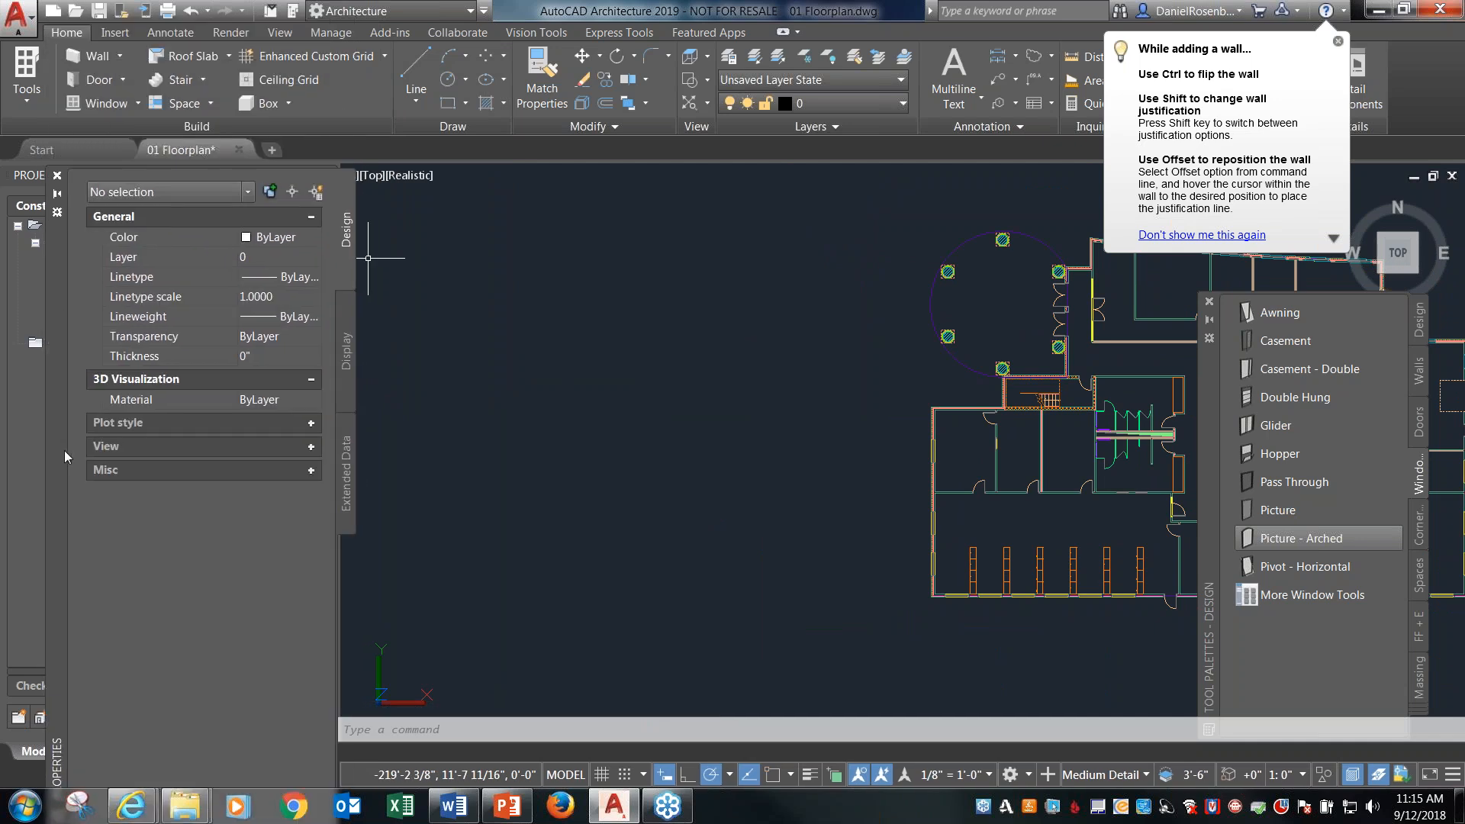
# Draw a Standard multi-landing 1/2 landing stair, 3'-8" wide and 10'-0" high, as a U west of the building, with the first flight about 7' long.
pyautogui.click(182, 81)
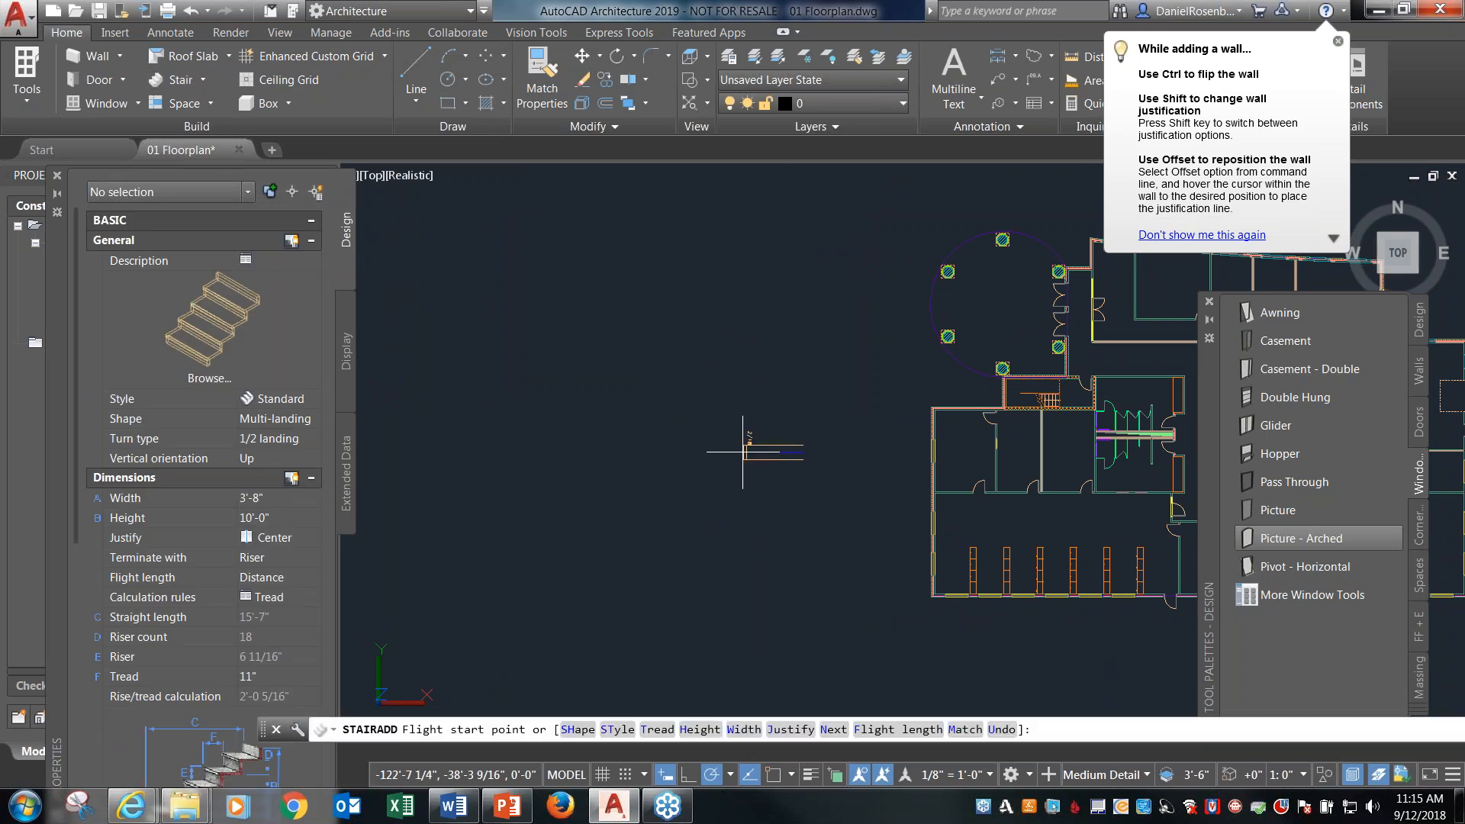
pyautogui.click(755, 466)
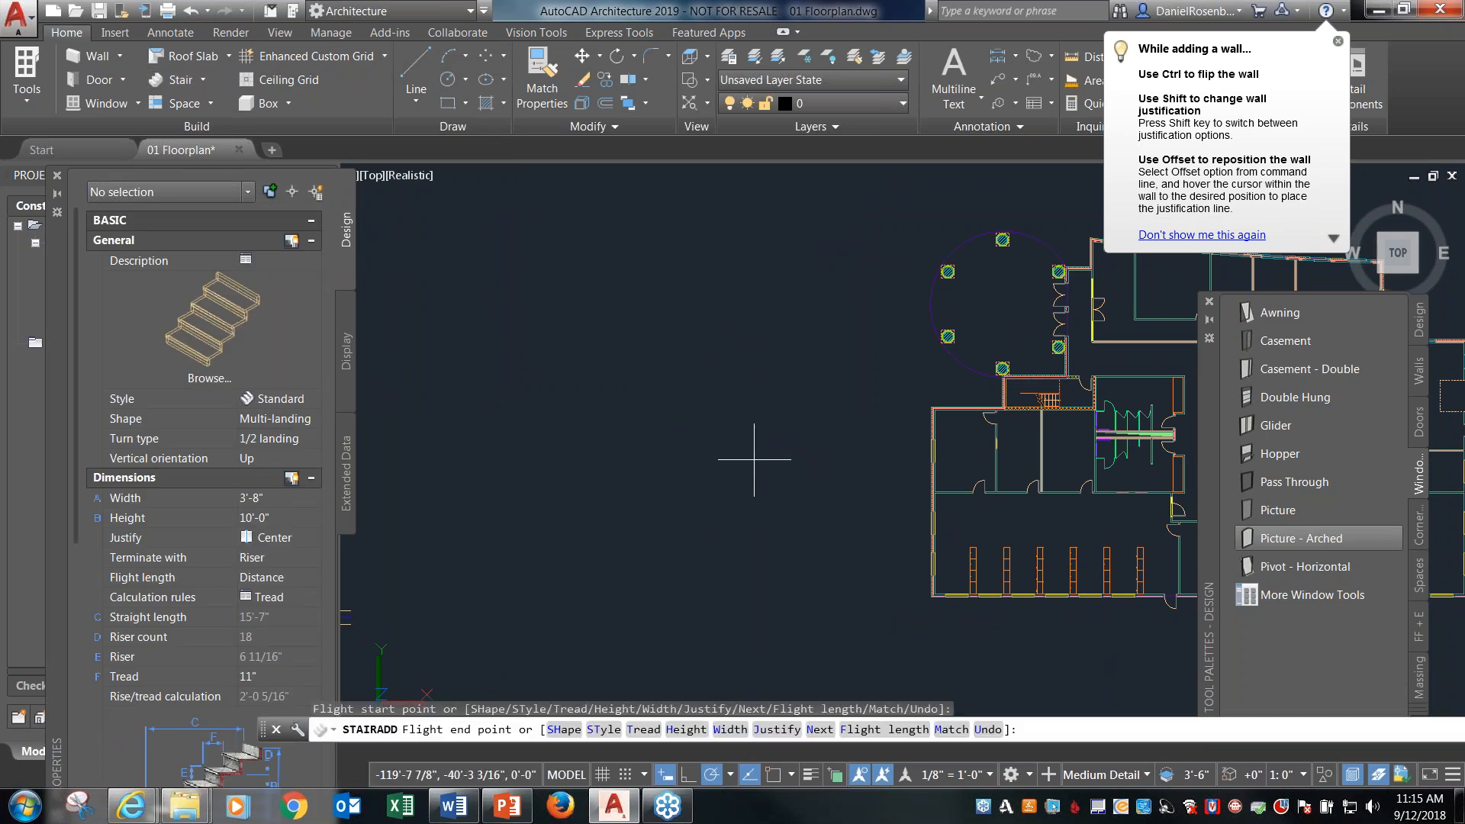
pyautogui.scroll(3, 755, 450)
pyautogui.scroll(2, 751, 434)
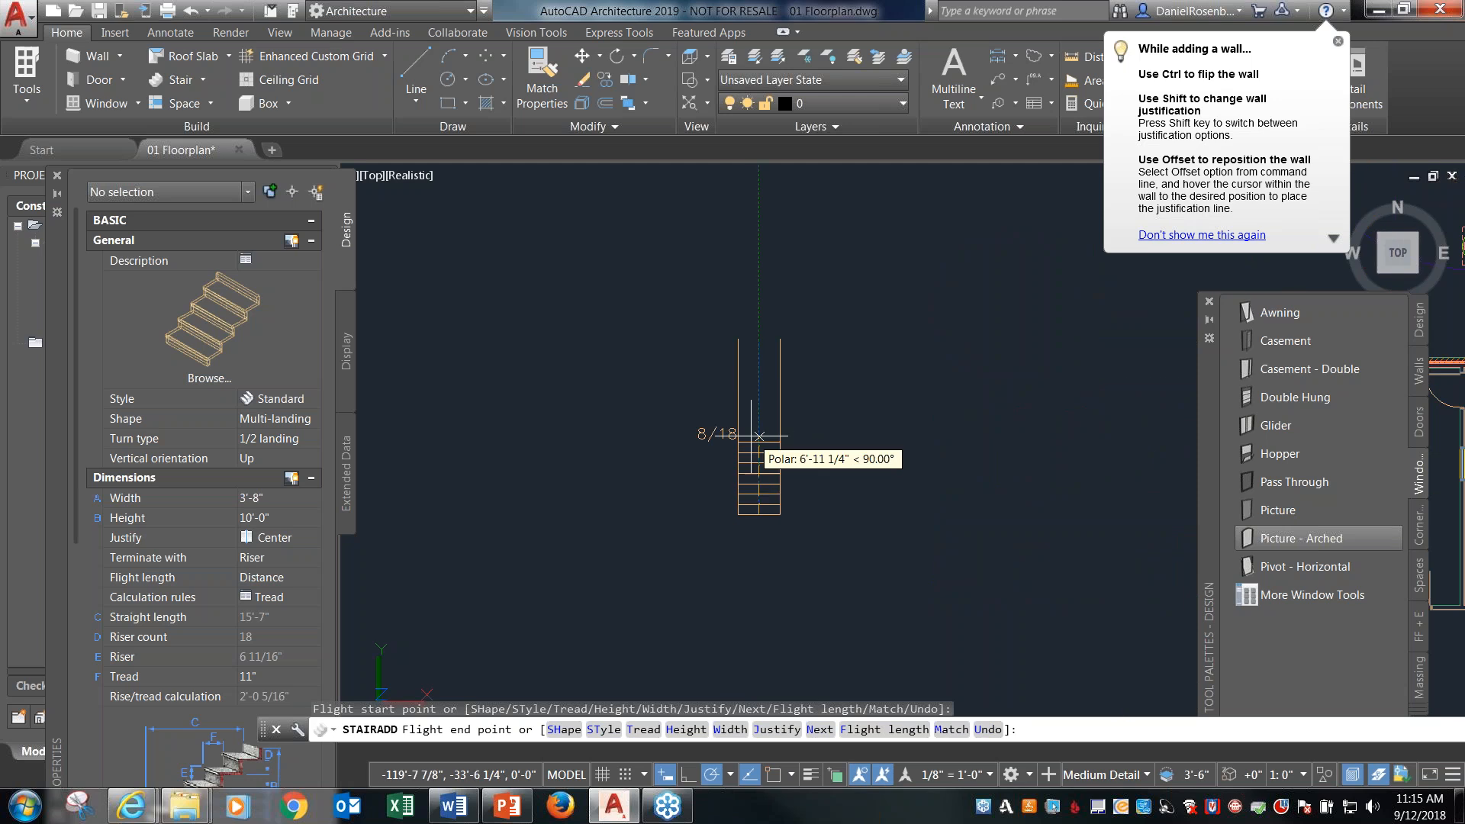
pyautogui.click(751, 432)
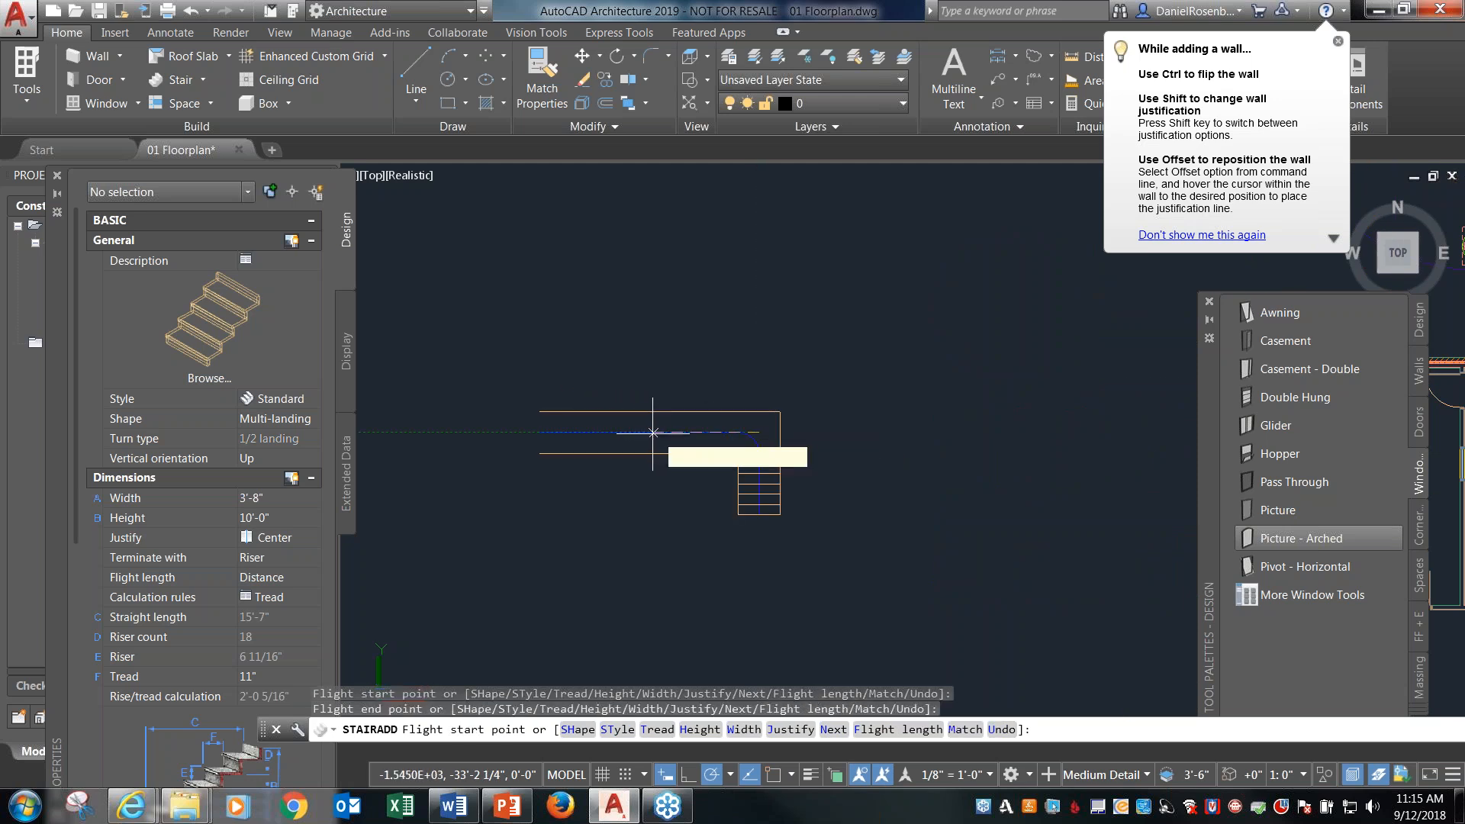
pyautogui.click(647, 450)
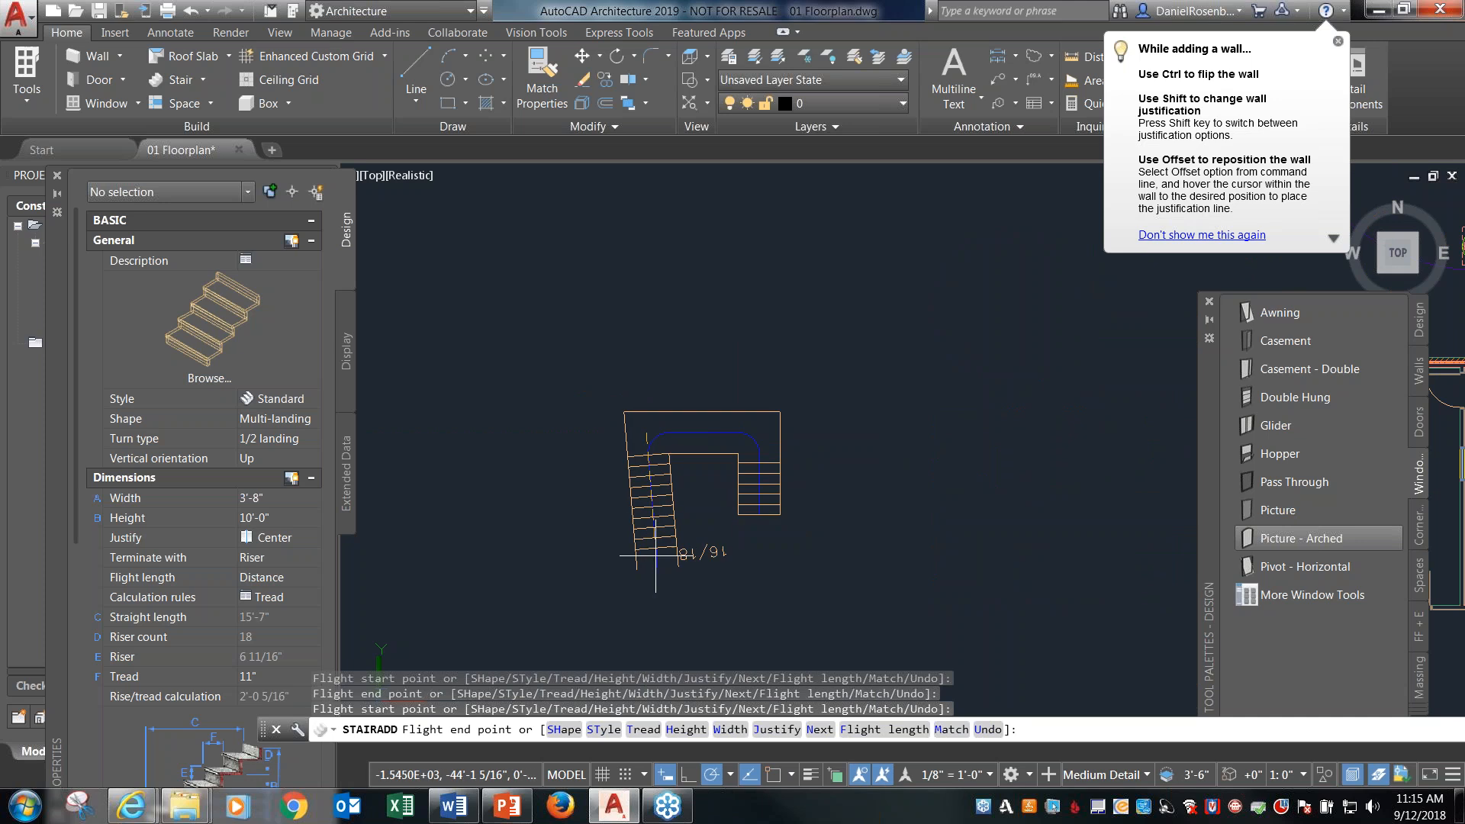
pyautogui.click(646, 605)
pyautogui.press('Escape')
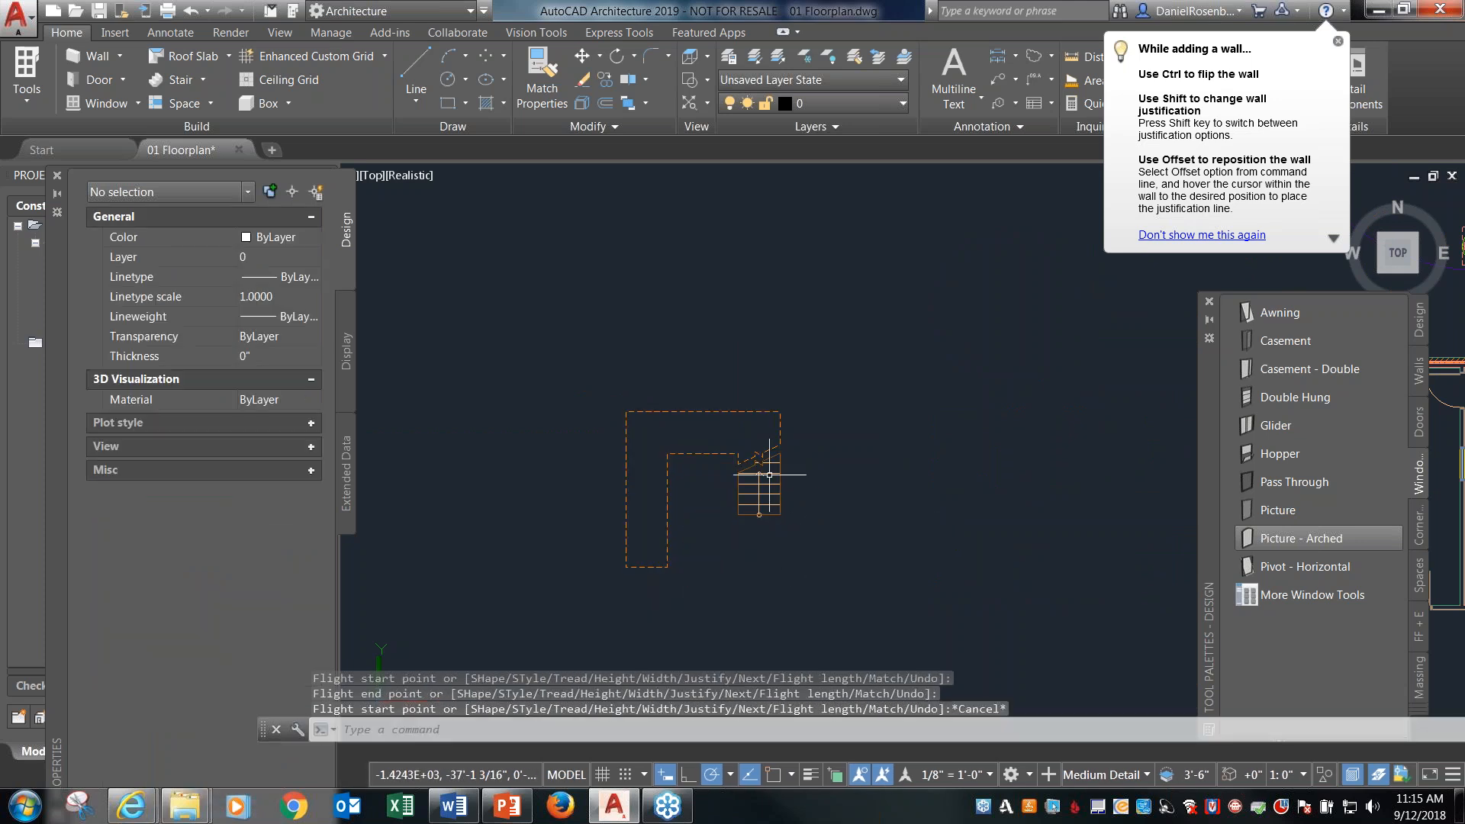
# Examine the new U-shaped stair in plan and in a southeast isometric view.
pyautogui.scroll(5, 715, 486)
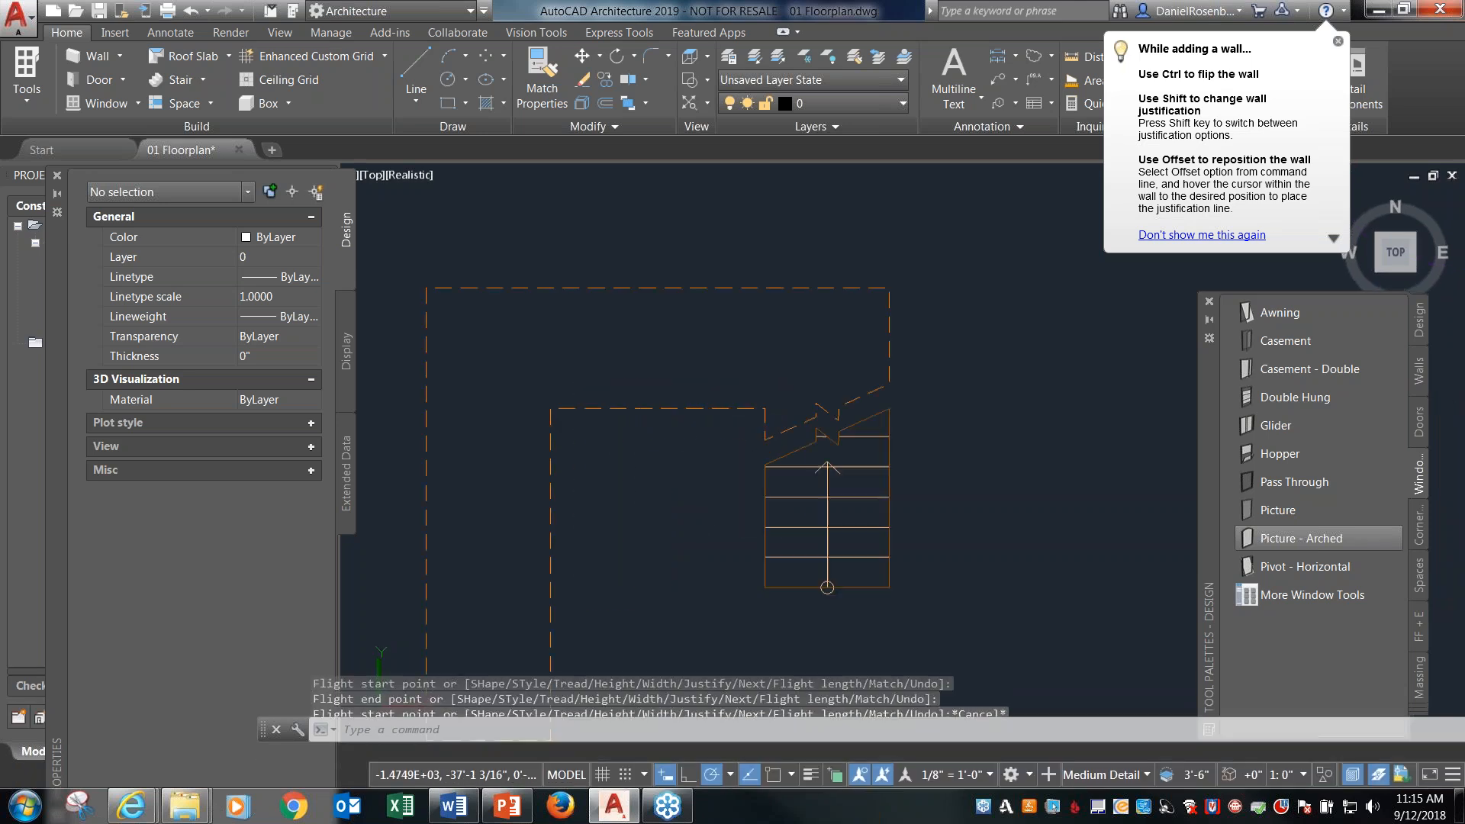
pyautogui.scroll(2, 677, 401)
pyautogui.moveTo(673, 406); pyautogui.dragTo(778, 343, button='middle')
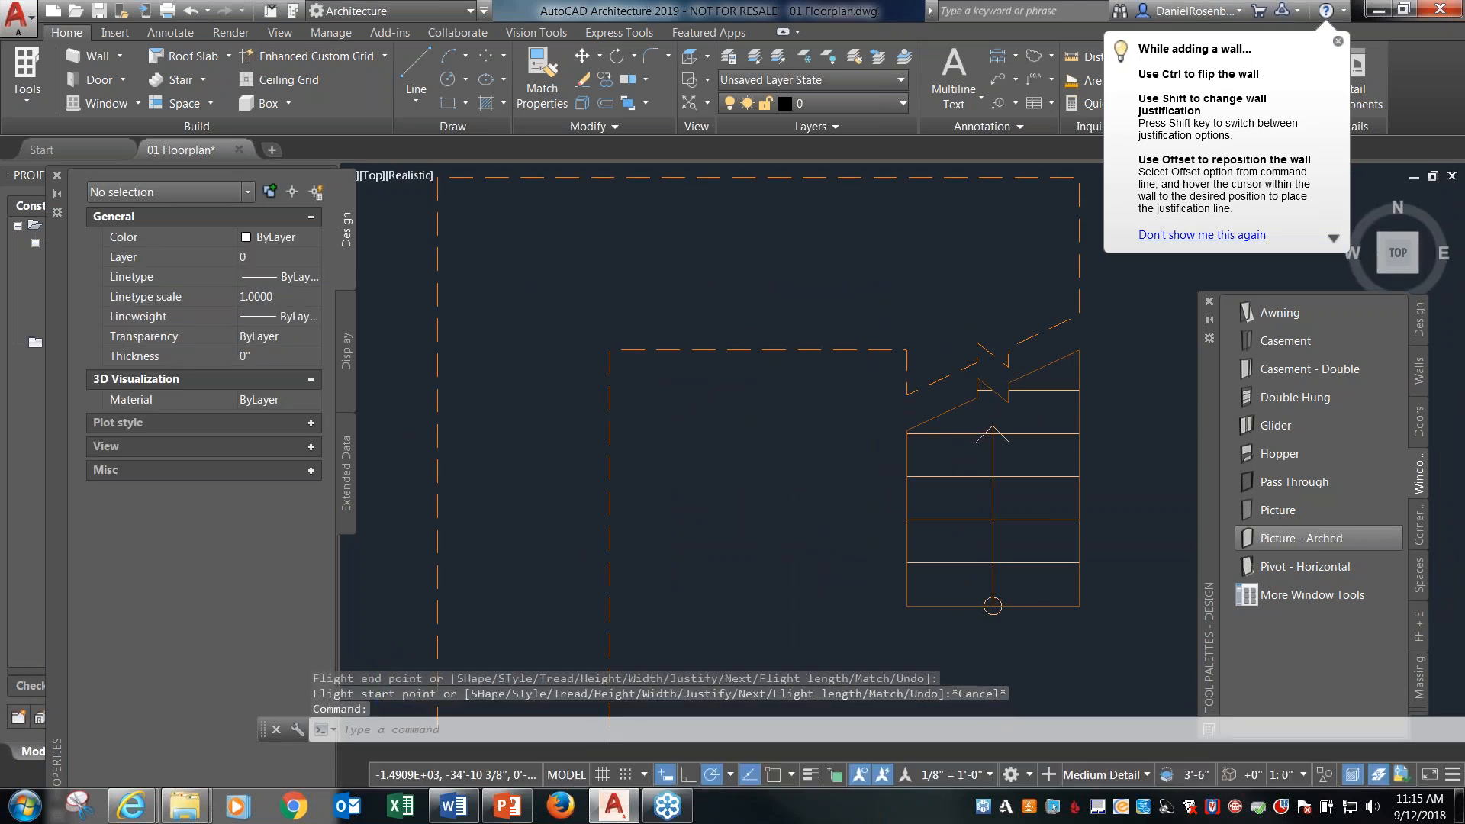
pyautogui.scroll(-4, 774, 344)
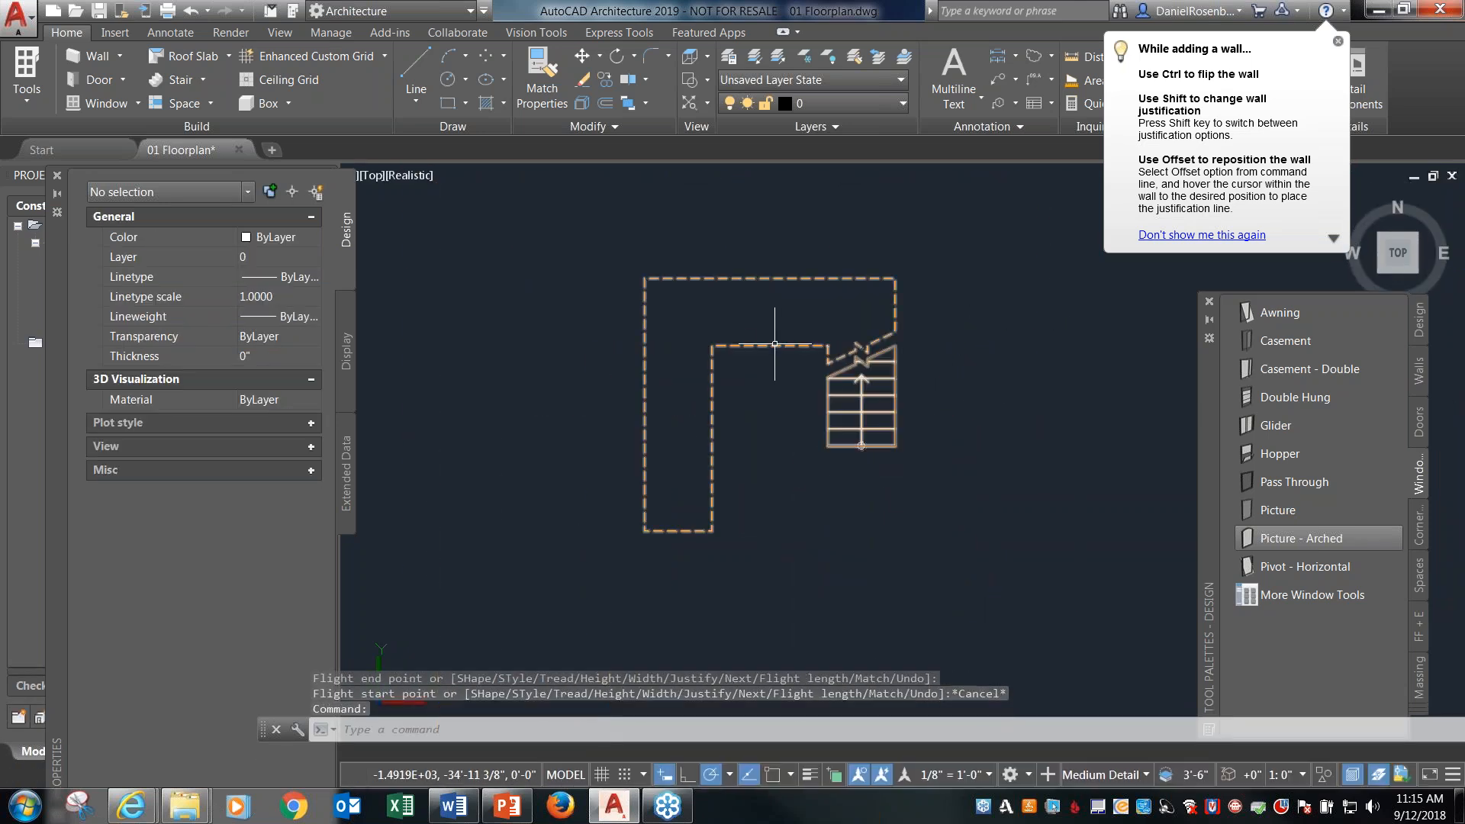
pyautogui.click(1413, 271)
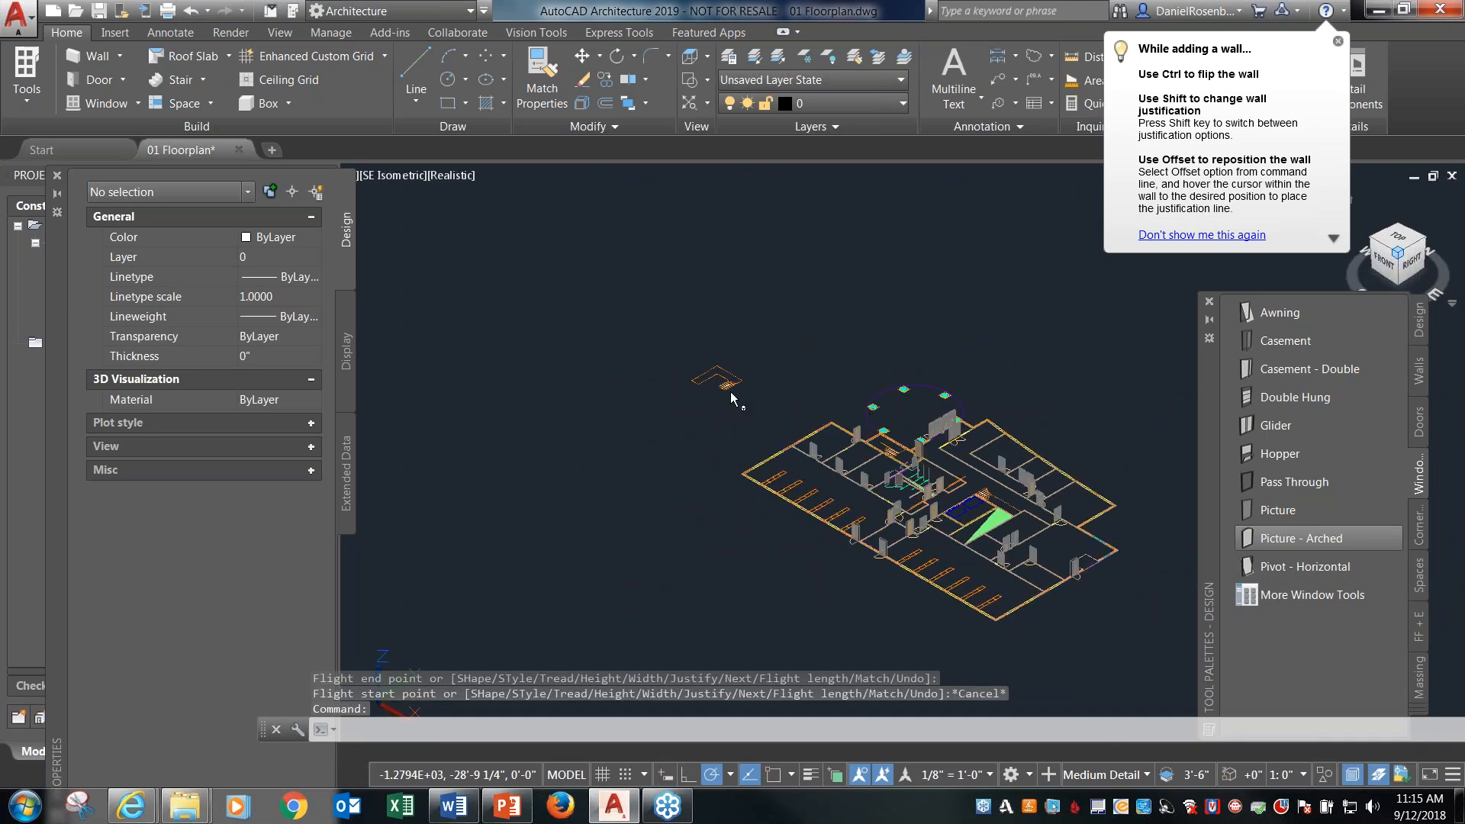
pyautogui.scroll(4, 725, 382)
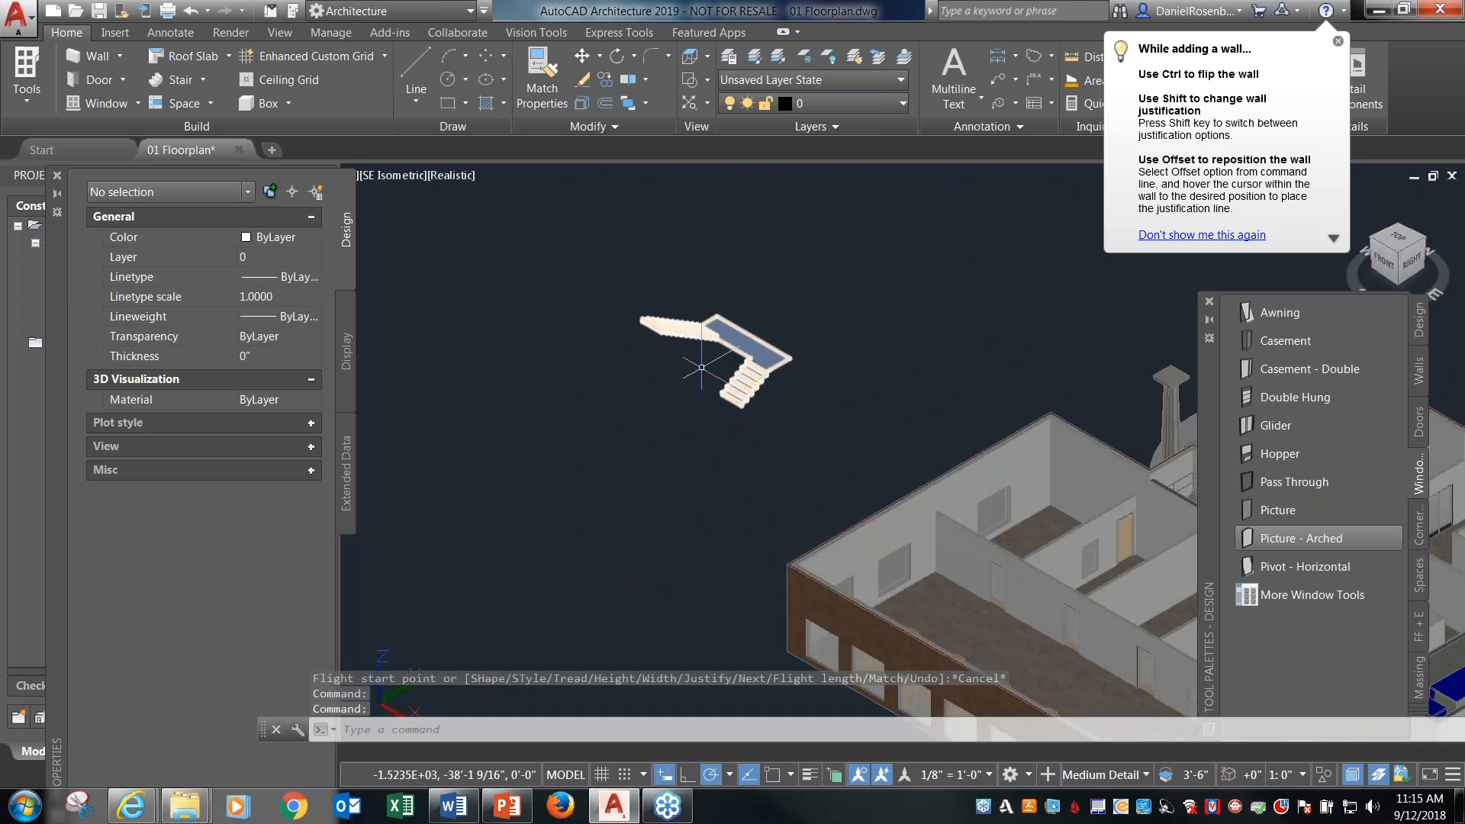
pyautogui.scroll(6, 681, 334)
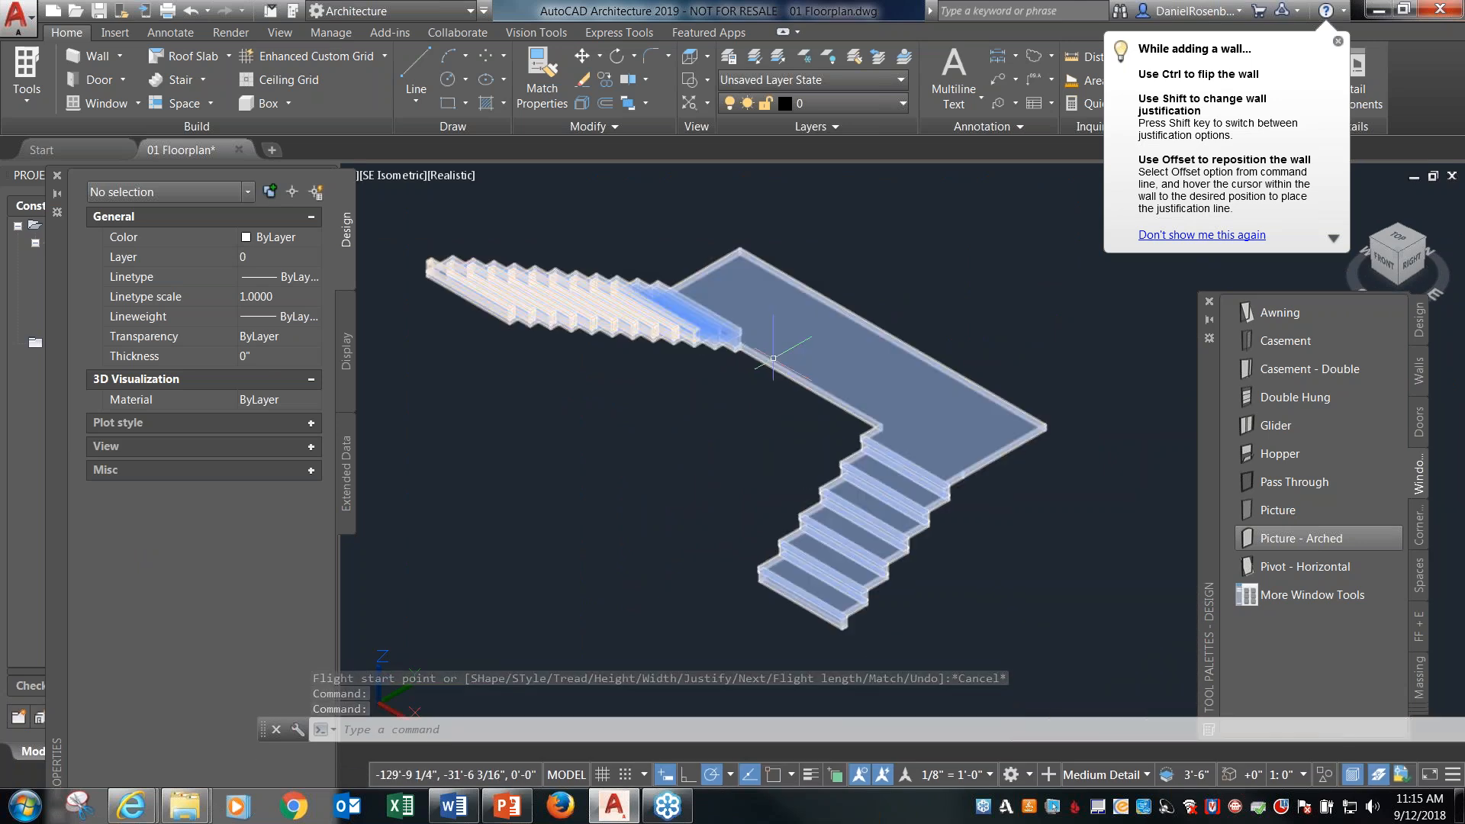
pyautogui.scroll(-2, 756, 393)
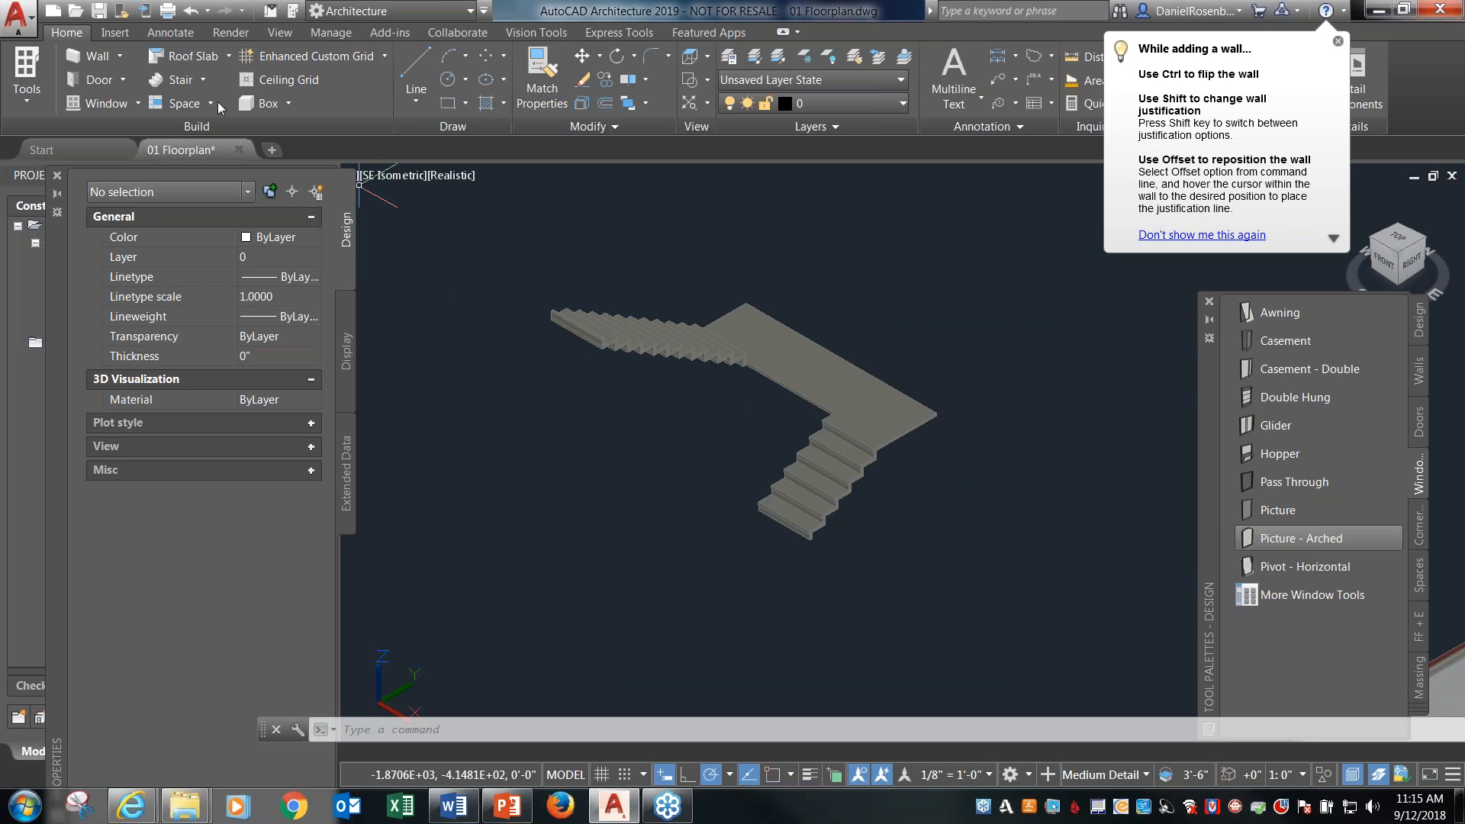
# Attach a Standard railing with a 2" side offset to the outer side of the stair.
pyautogui.click(203, 80)
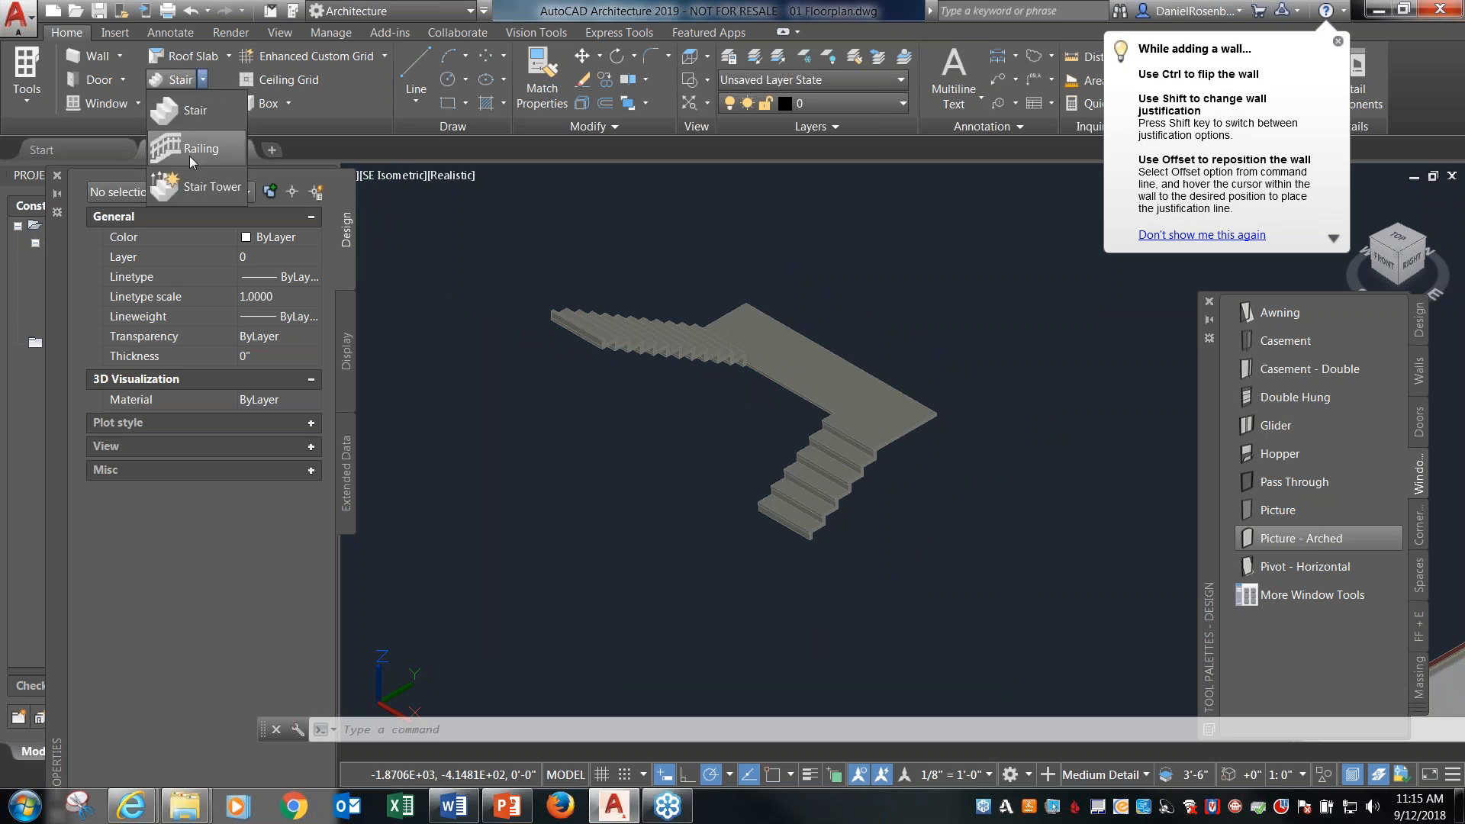
pyautogui.click(210, 150)
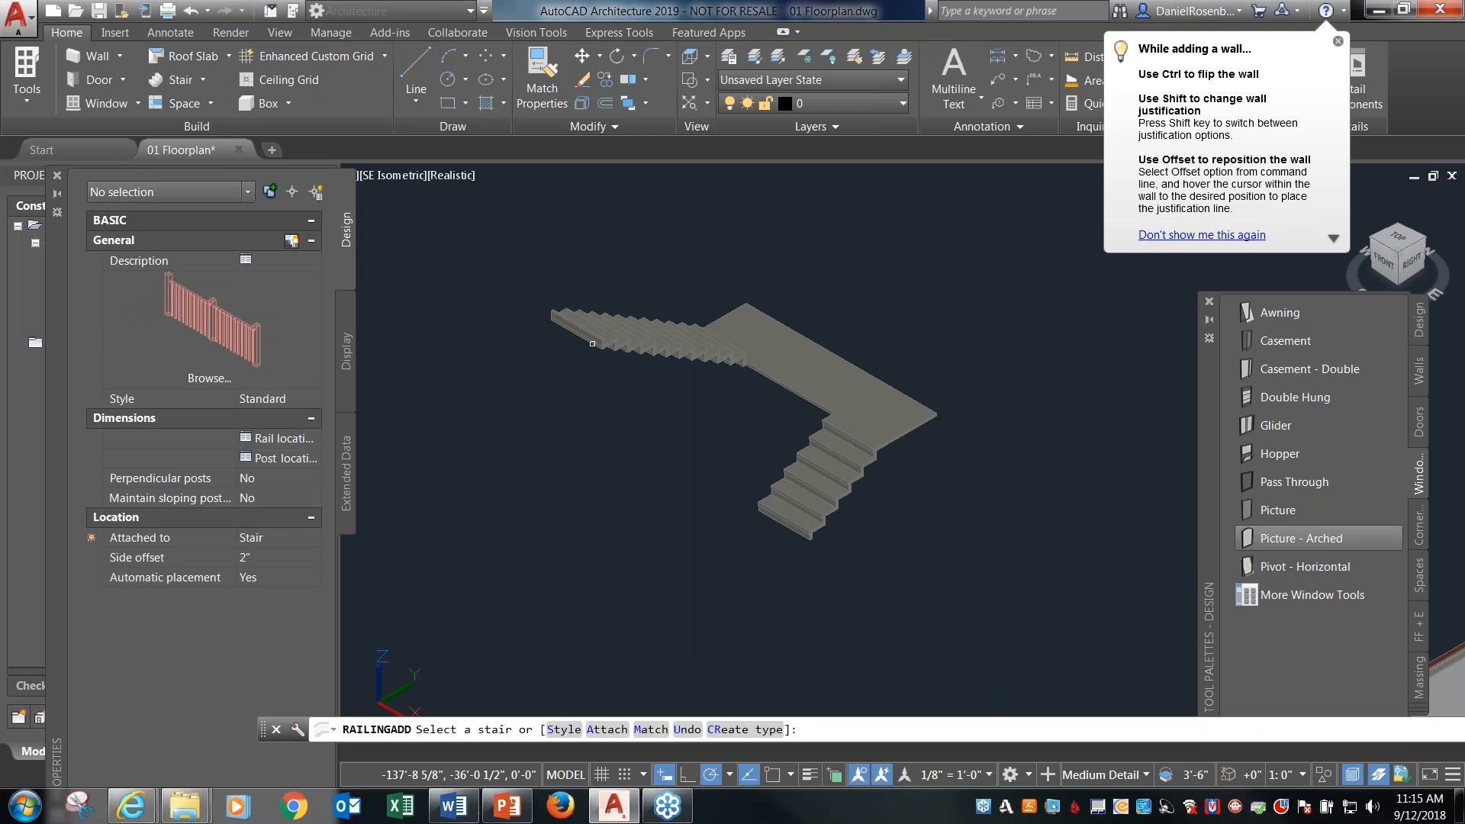
pyautogui.click(629, 350)
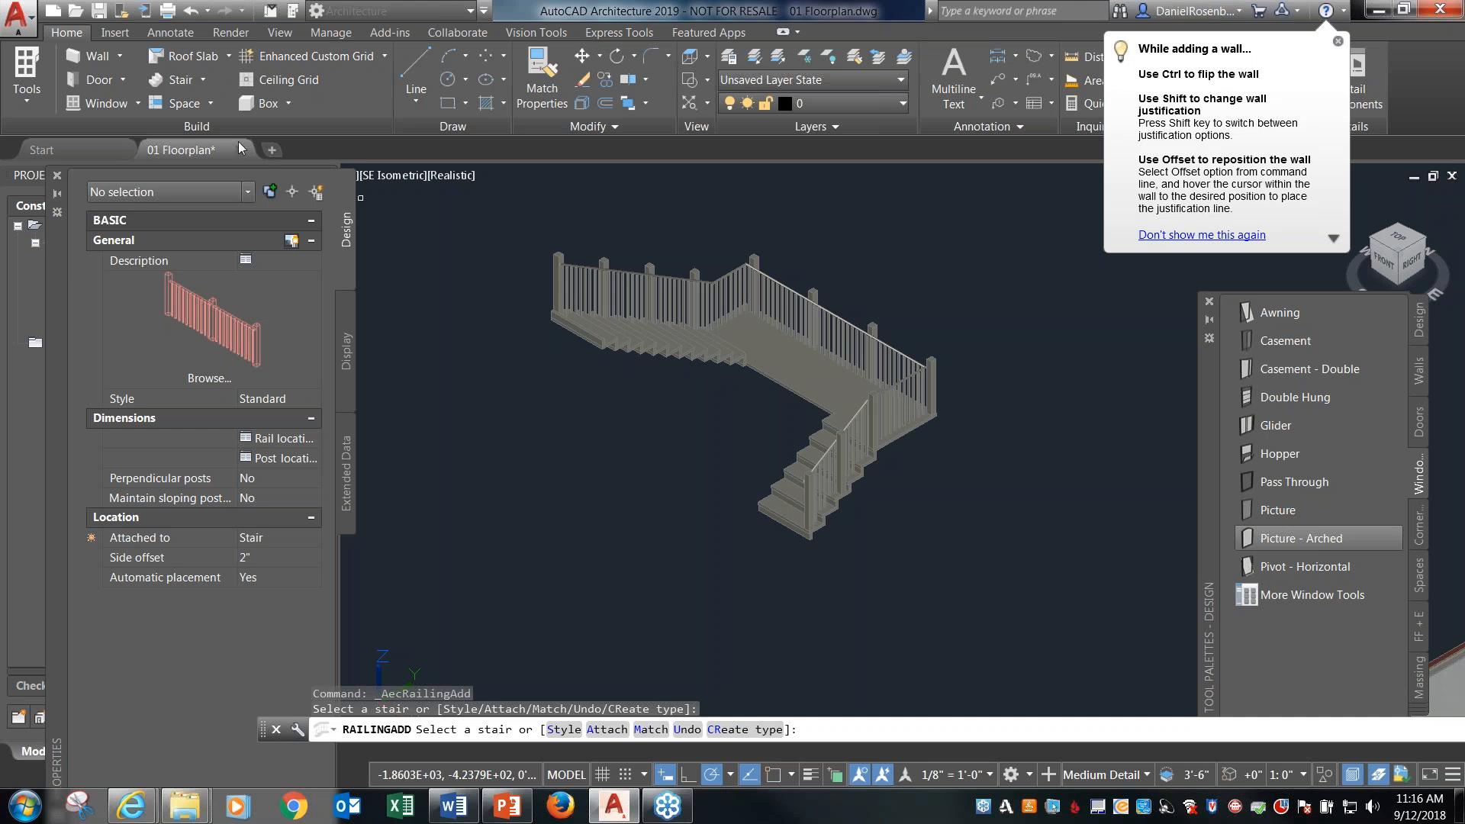
# Attach a second Standard railing with a 3'-0" side offset to the inner side of the stair and orbit to view both railings.
pyautogui.click(203, 80)
pyautogui.click(238, 158)
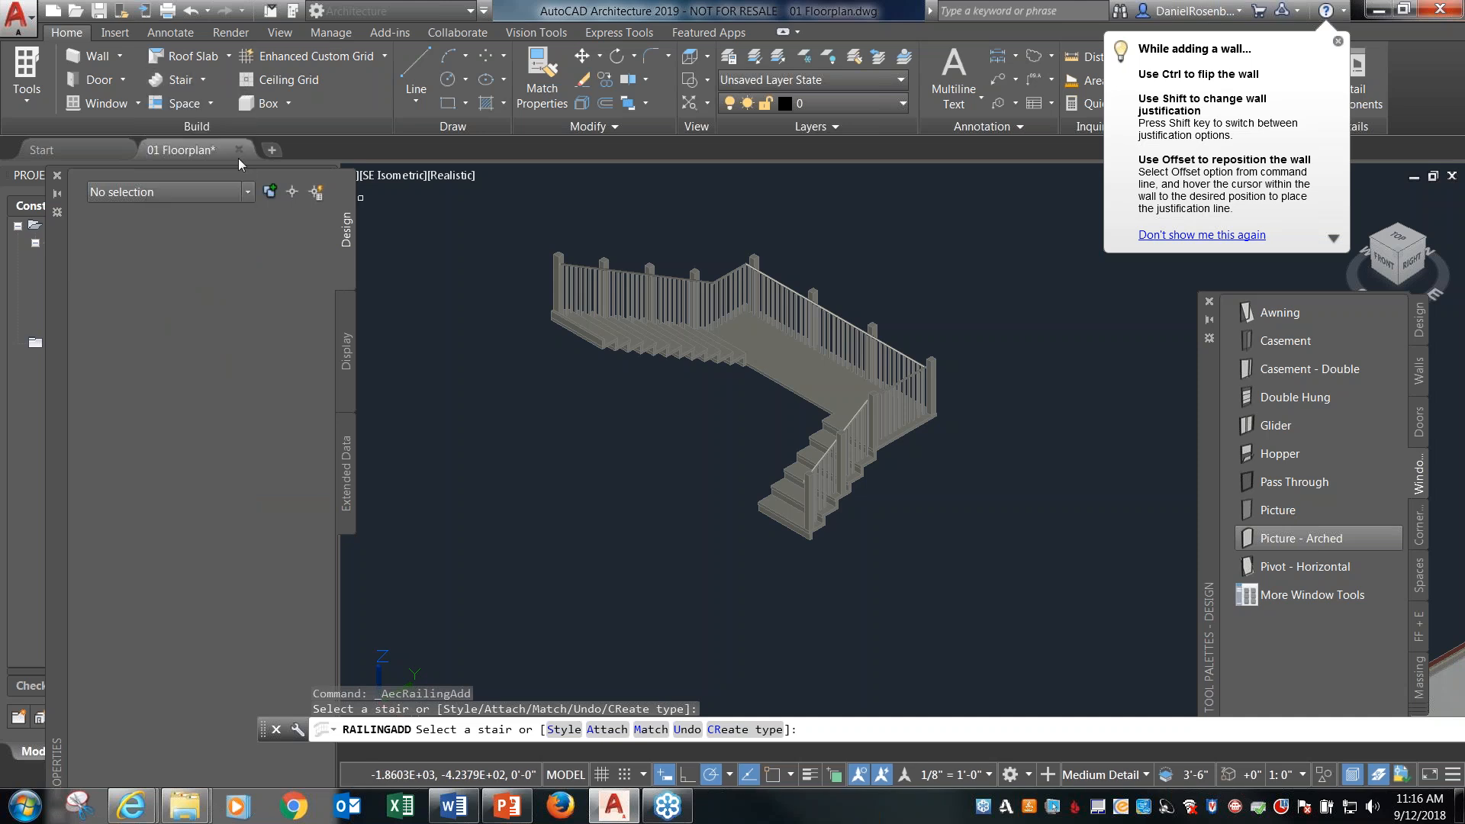
pyautogui.click(263, 557)
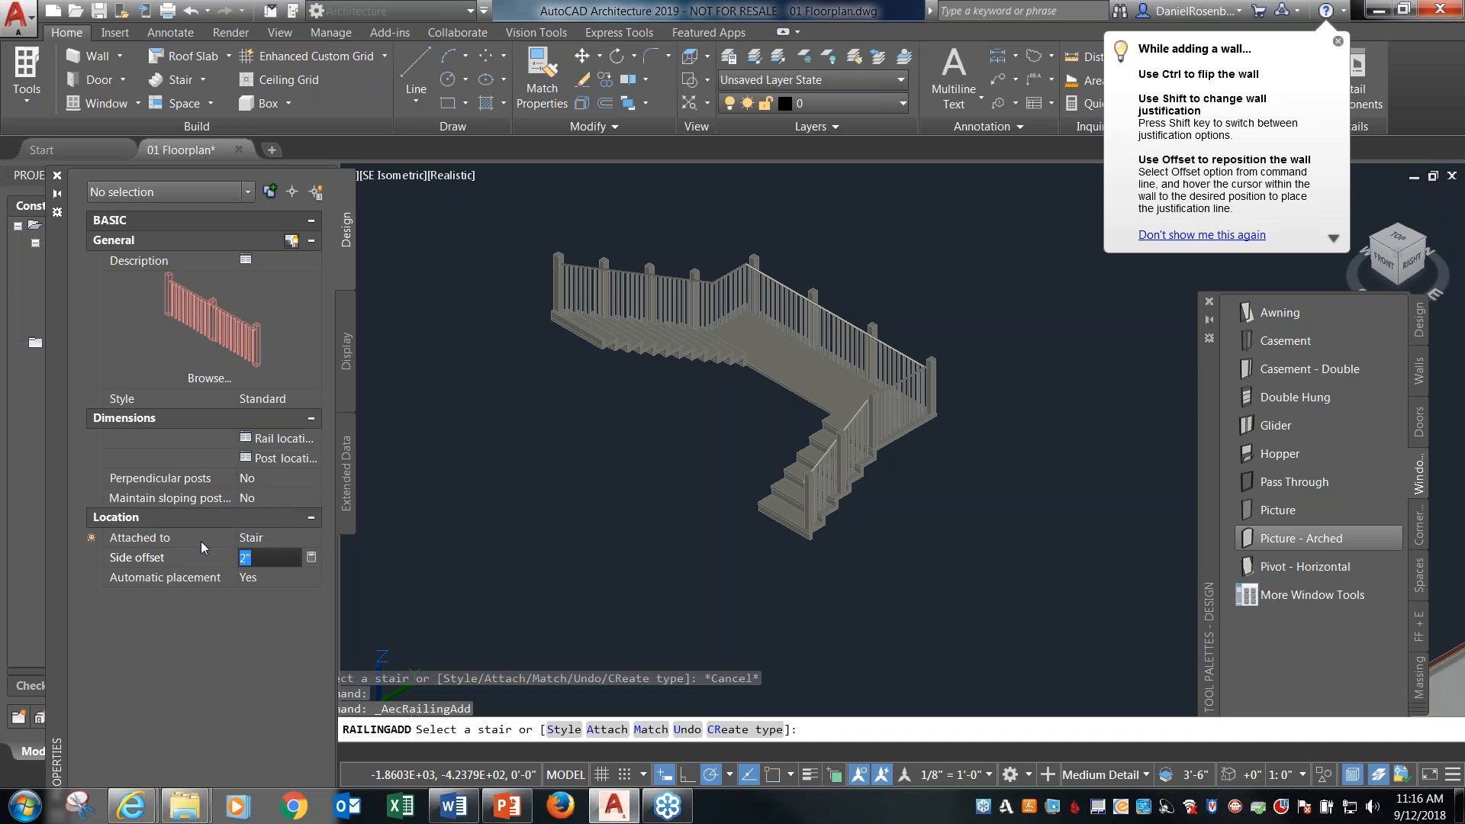
pyautogui.write("3'-0")
pyautogui.press('Return')
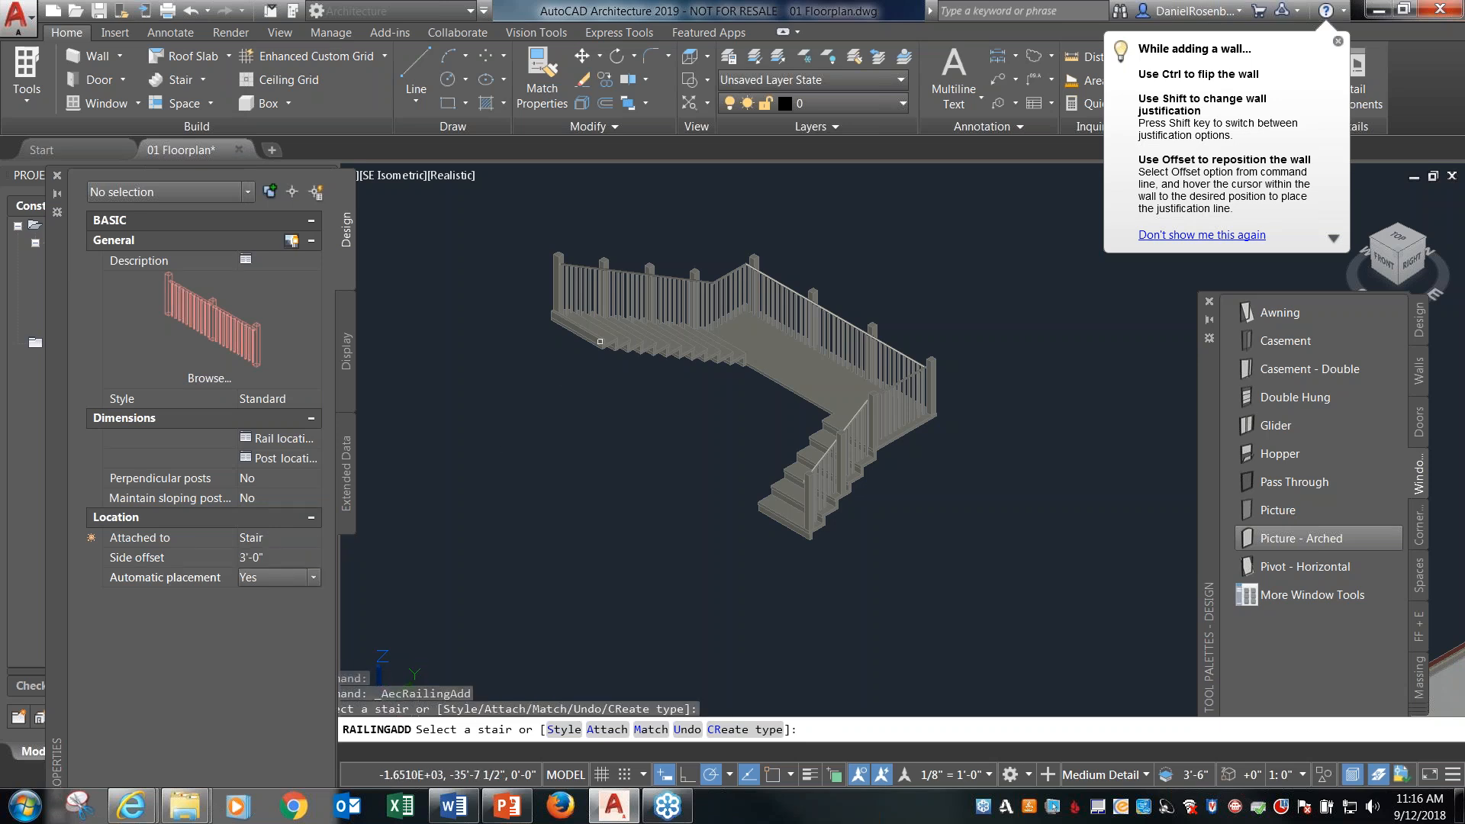
pyautogui.click(605, 337)
pyautogui.press('Escape')
pyautogui.keyDown('shift'); pyautogui.moveTo(605, 484); pyautogui.dragTo(620, 370, button='middle'); pyautogui.keyUp('shift')
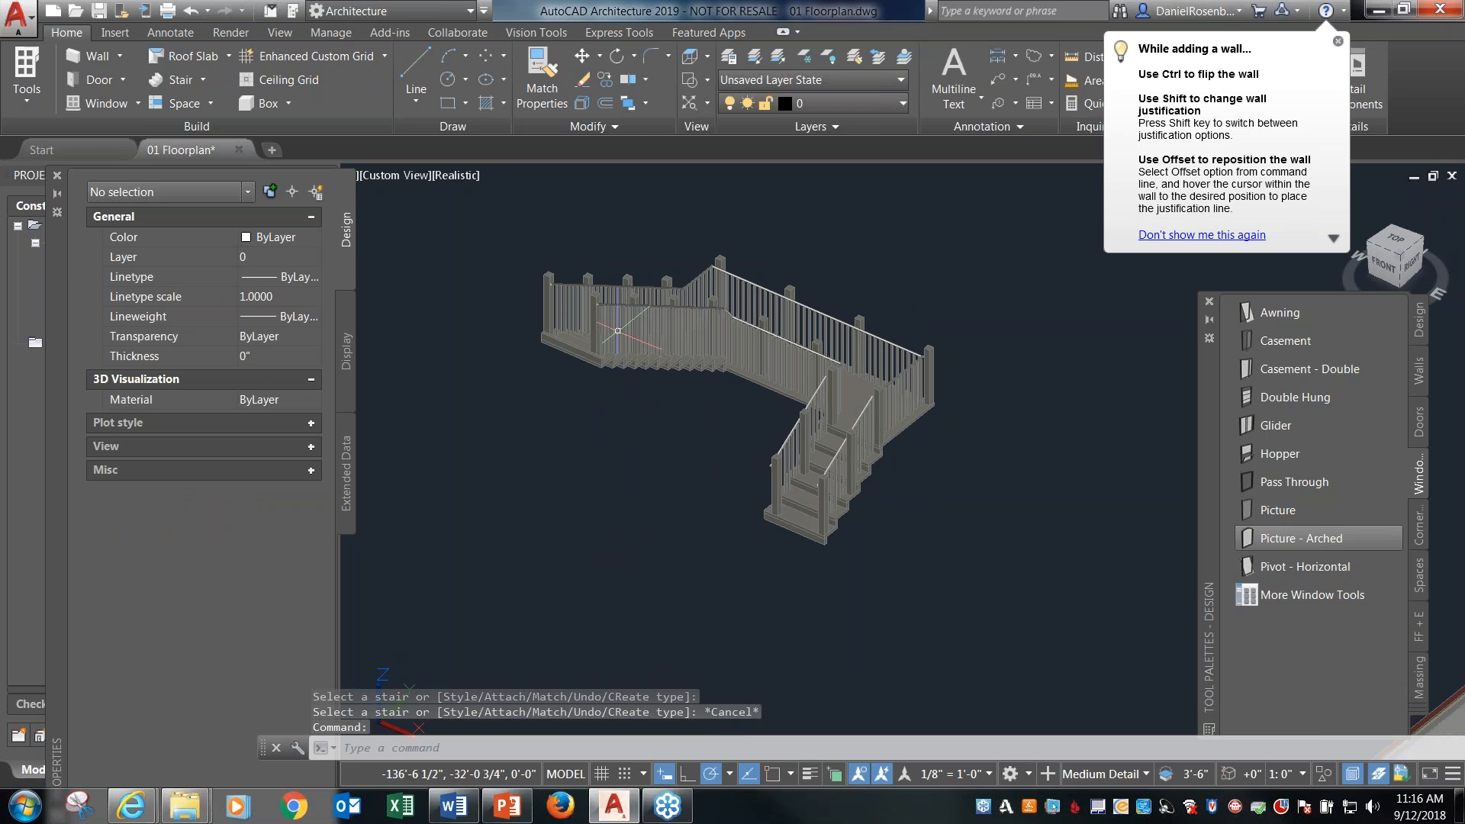
# Set the inner railing's side offset to 4'-0" and view its position on the stair from above.
pyautogui.click(617, 330)
pyautogui.click(267, 597)
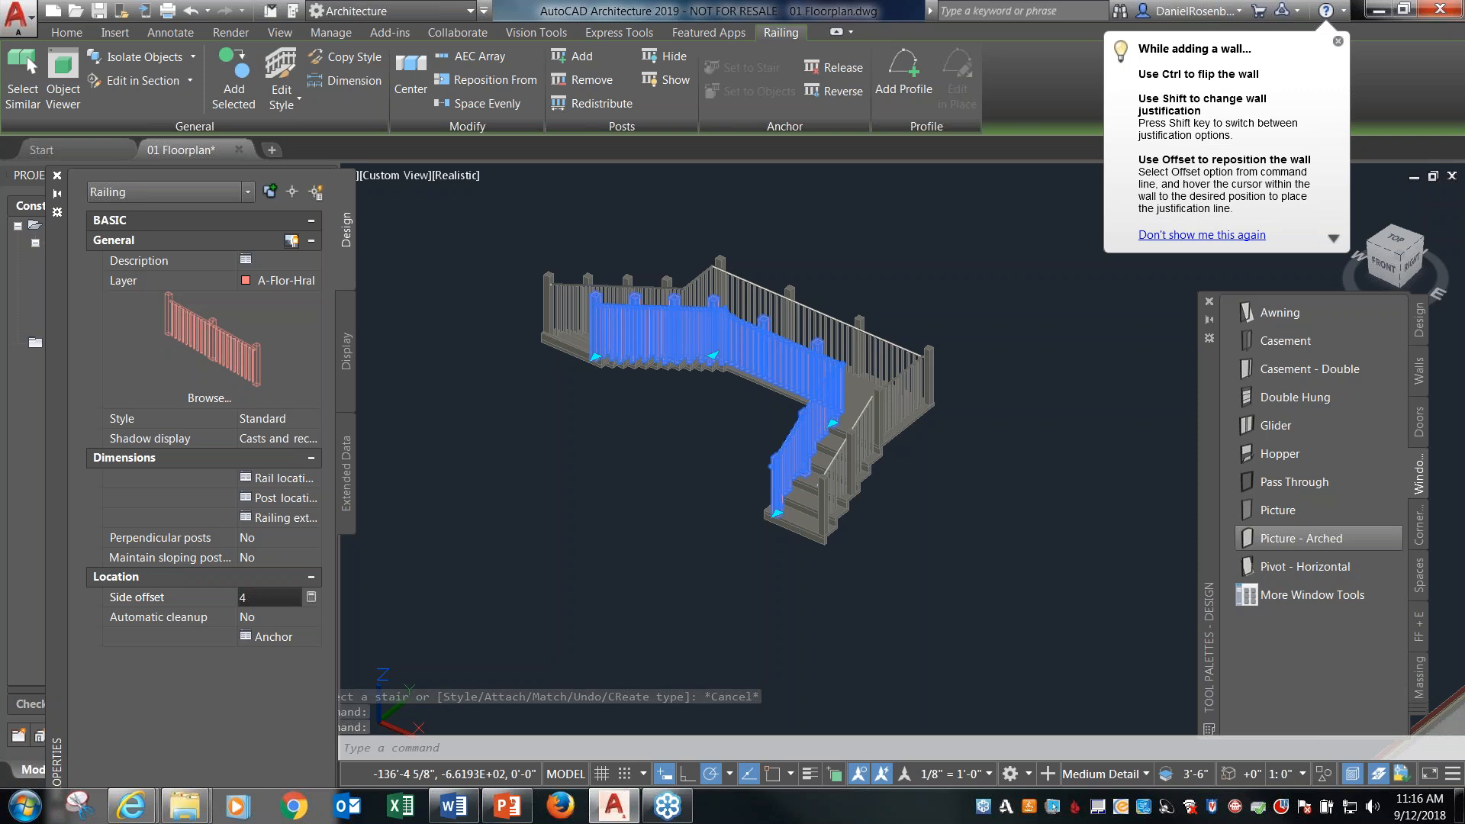
pyautogui.write("4'")
pyautogui.press('Return')
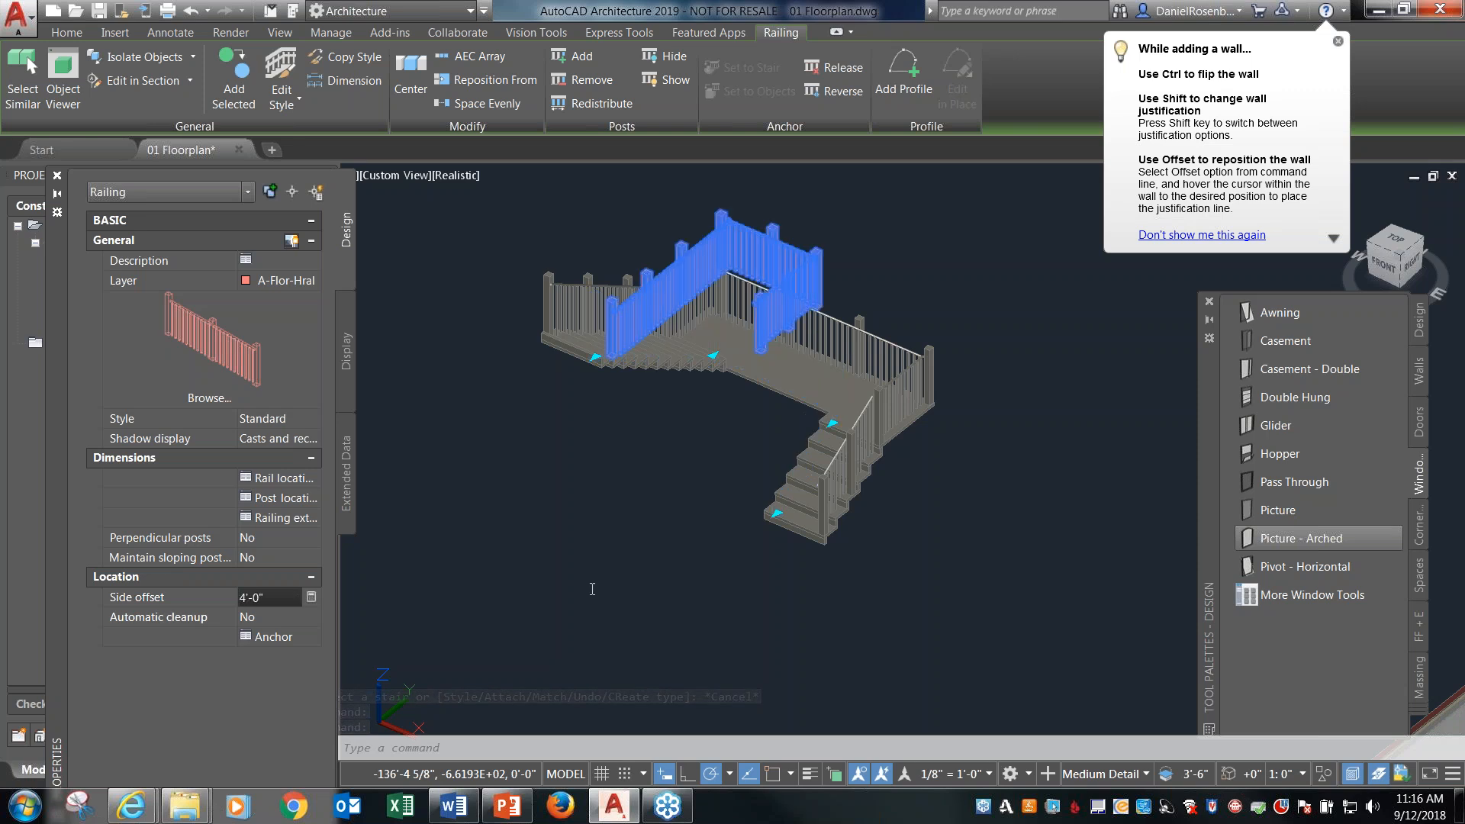
pyautogui.keyDown('shift'); pyautogui.moveTo(645, 431); pyautogui.dragTo(579, 497, button='middle'); pyautogui.keyUp('shift')
pyautogui.keyDown('shift'); pyautogui.moveTo(725, 386); pyautogui.dragTo(729, 437, button='middle'); pyautogui.keyUp('shift')
pyautogui.click(1400, 245)
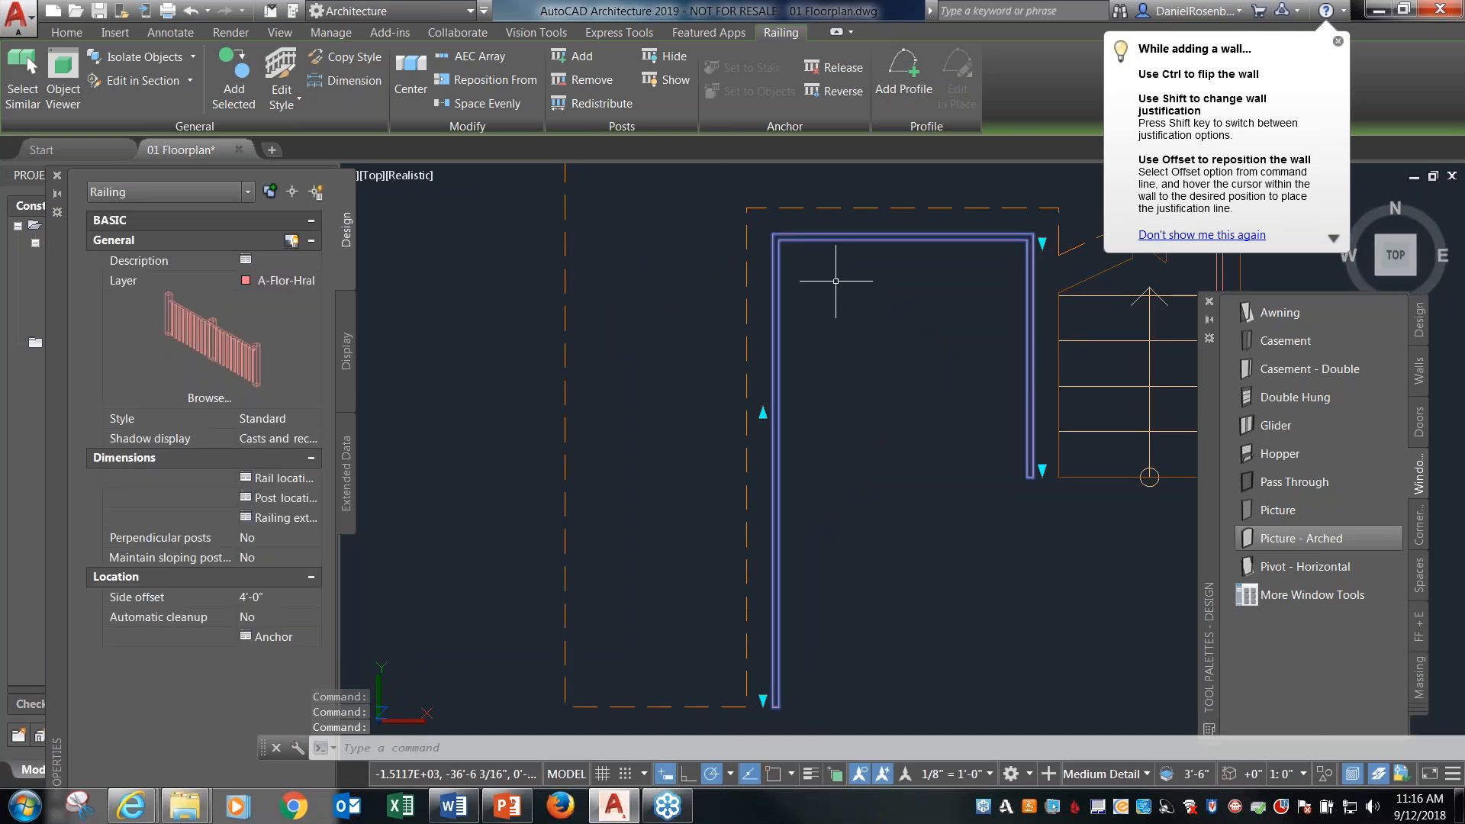
# Undo the switch to the top view and the actions just before it.
pyautogui.hotkey('ctrl', 'z')
pyautogui.hotkey('ctrl', 'z')
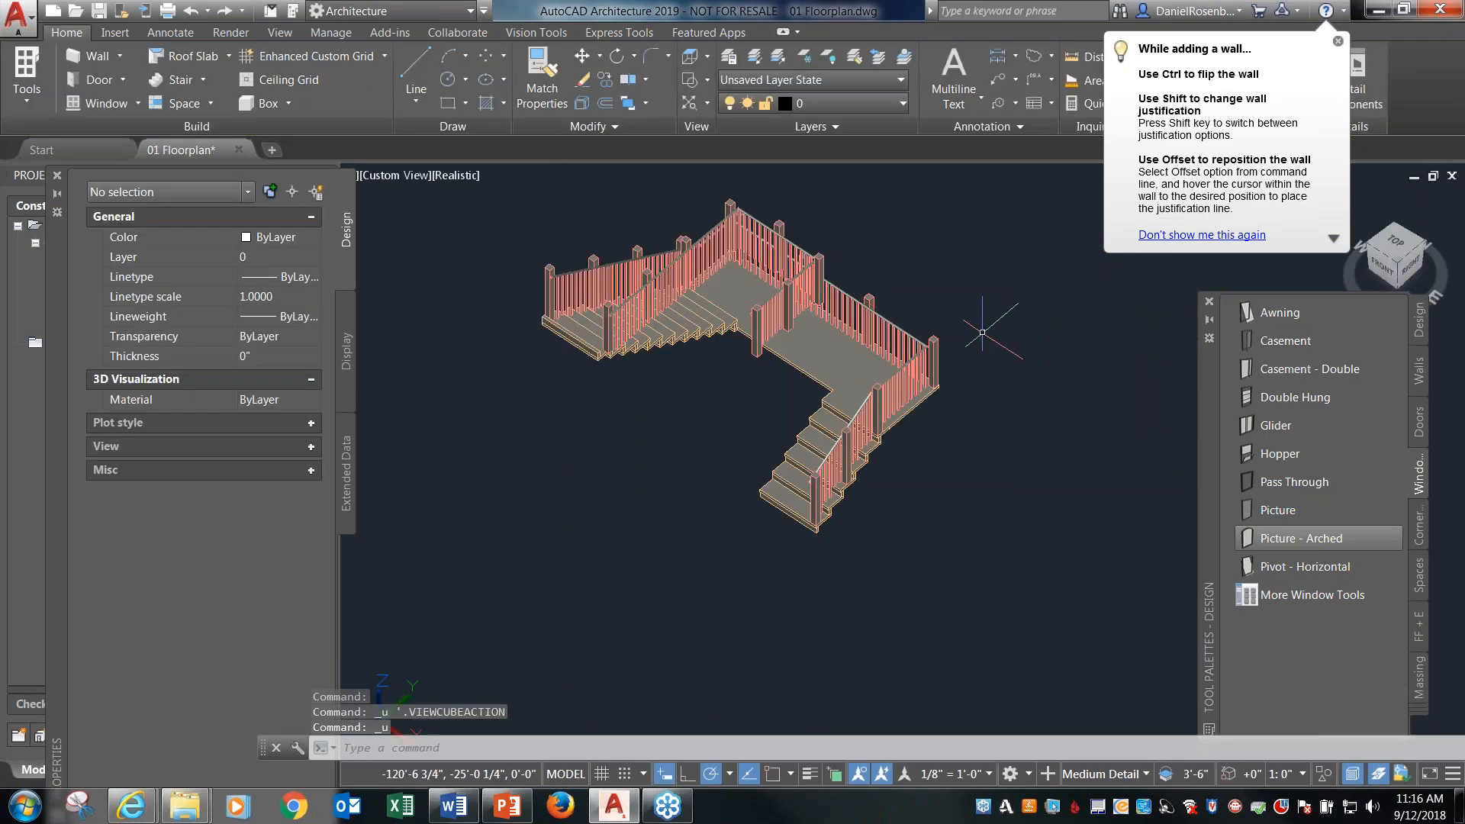
pyautogui.hotkey('ctrl', 'z')
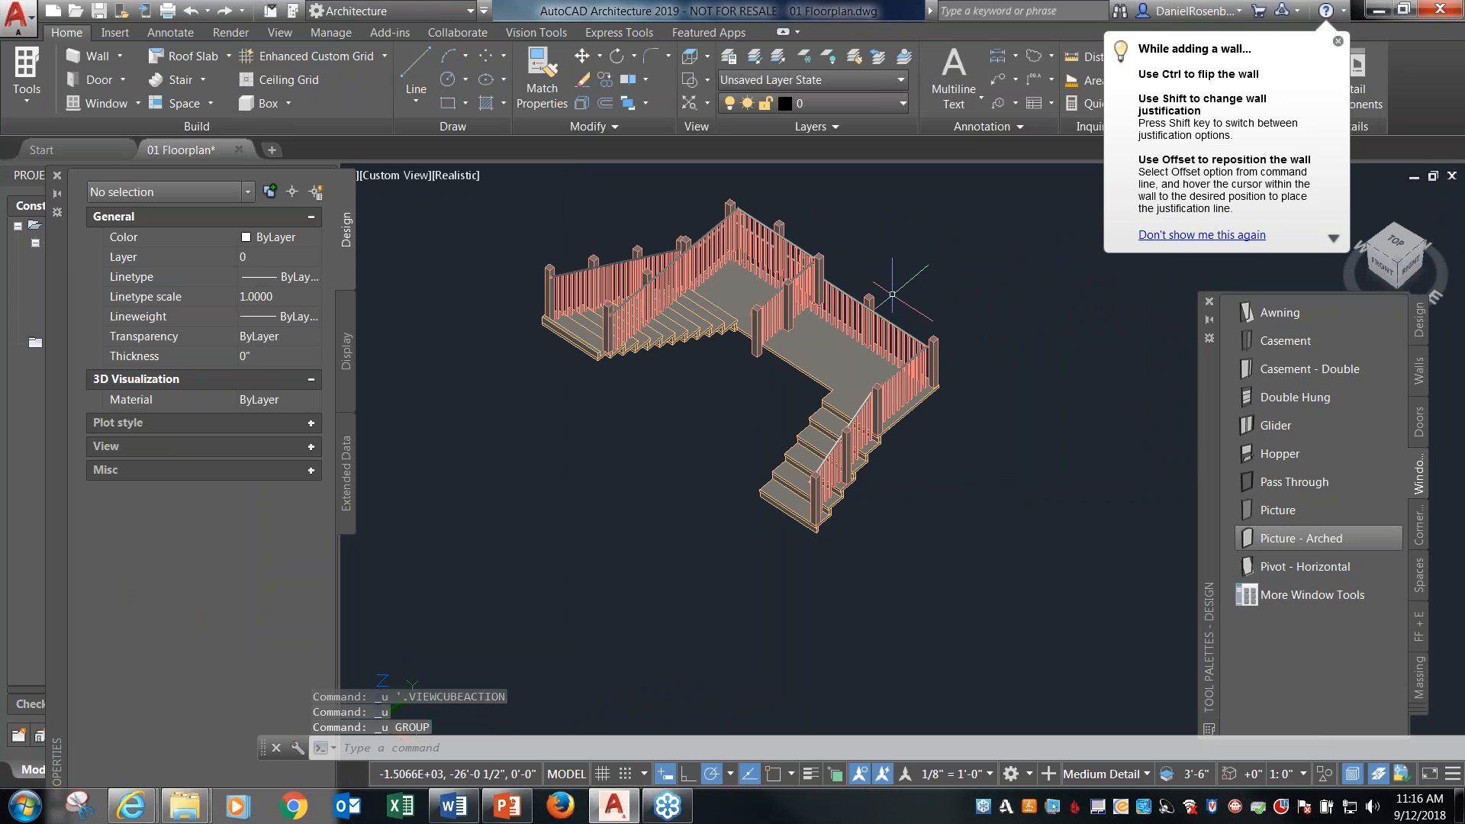
pyautogui.press('Escape')
pyautogui.hotkey('ctrl', 'z')
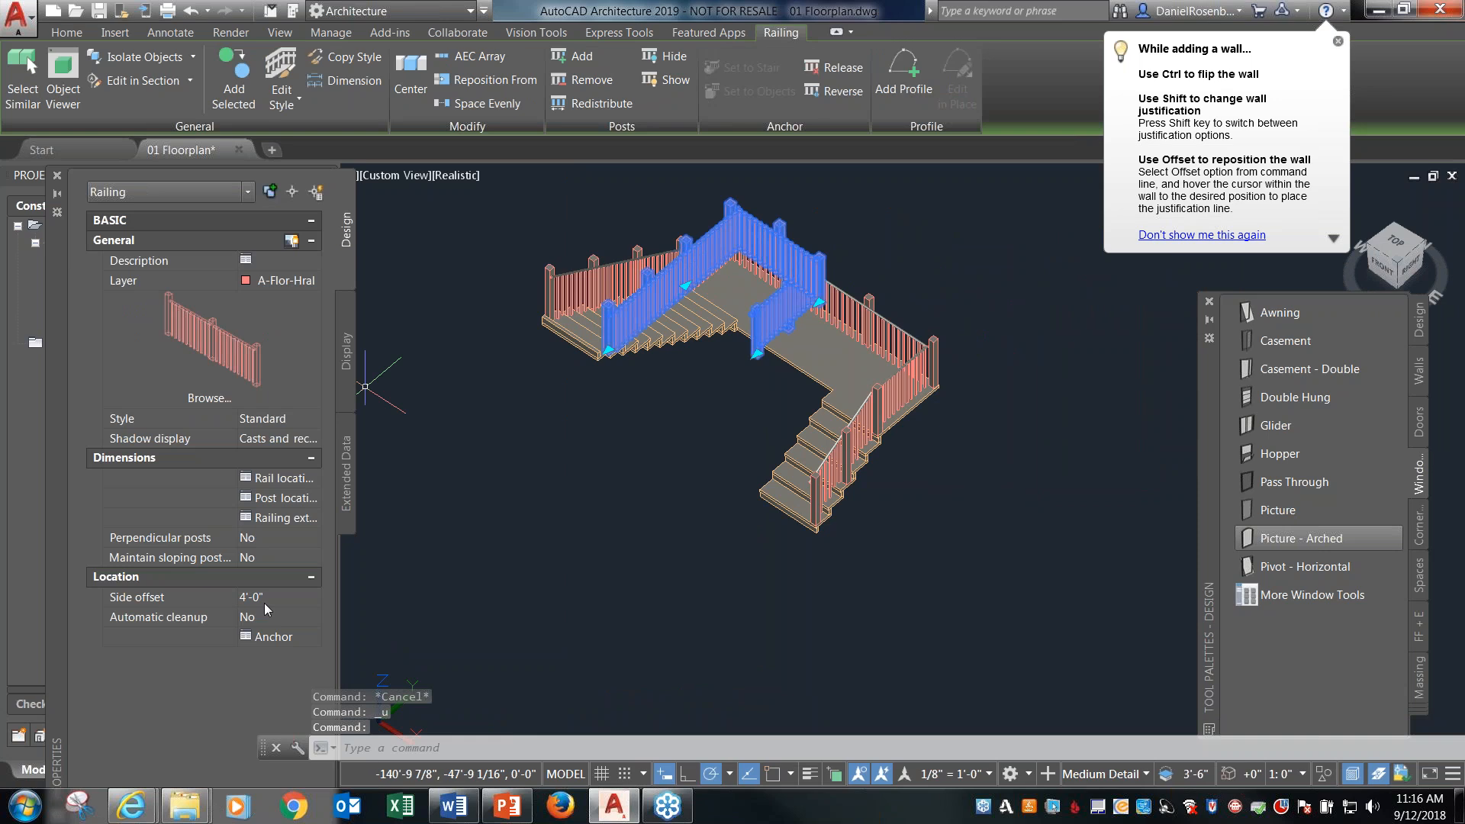
# Set the inner railing's side offset to 3'-0", deselect it and switch to the top view.
pyautogui.click(267, 600)
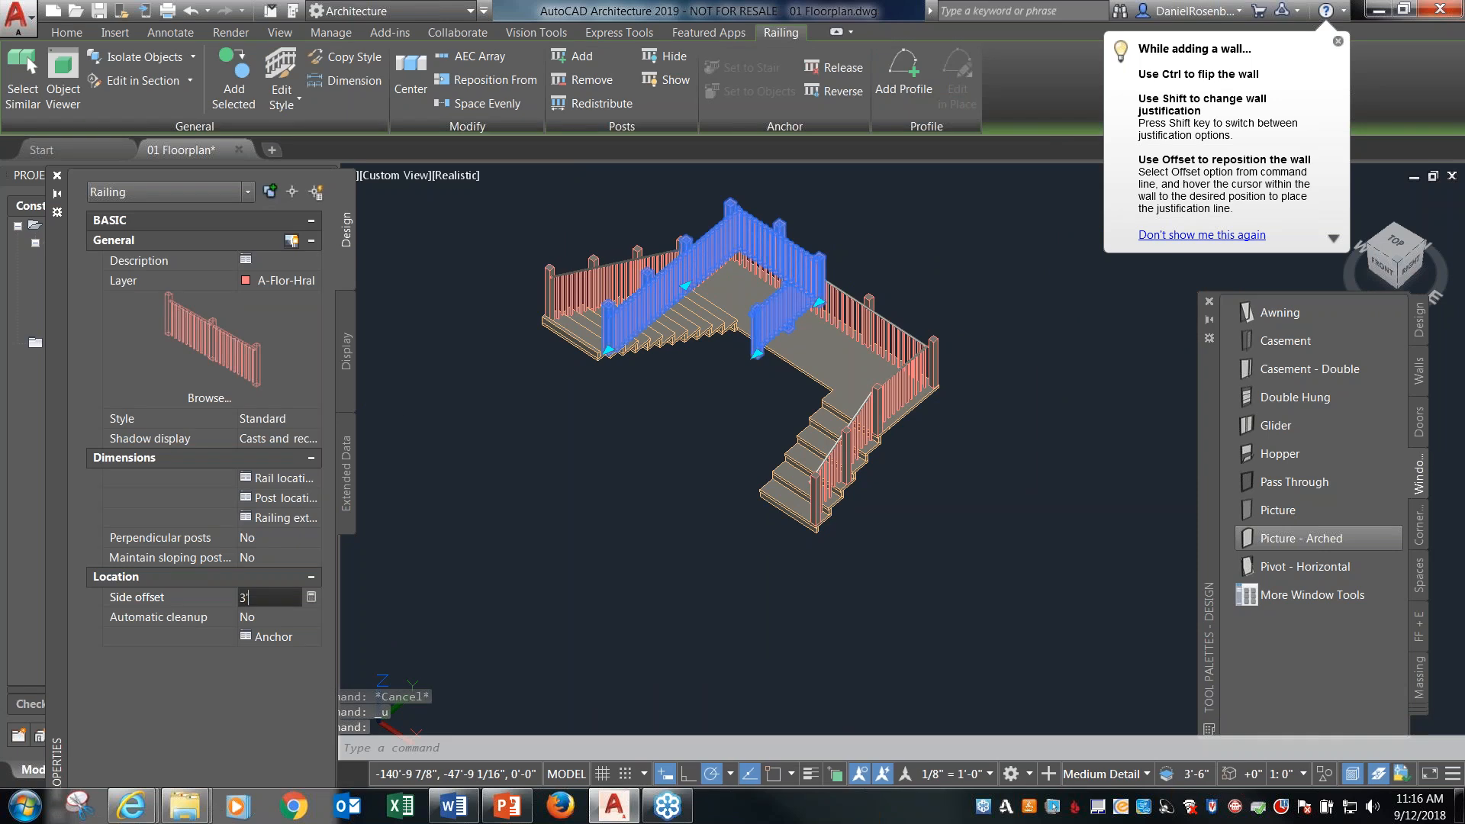
pyautogui.write("3'")
pyautogui.press('Return')
pyautogui.press('Escape')
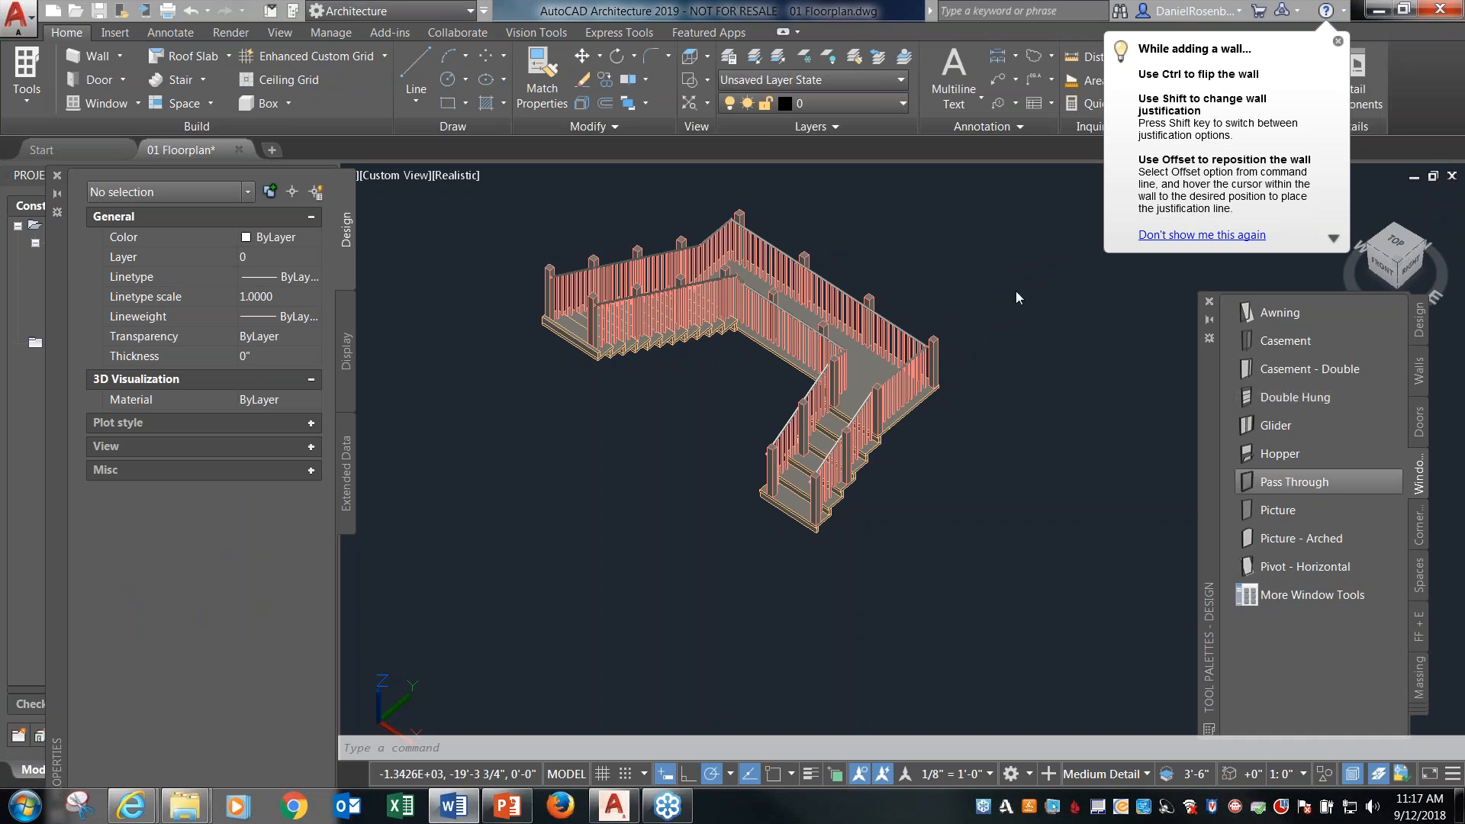
pyautogui.click(1399, 244)
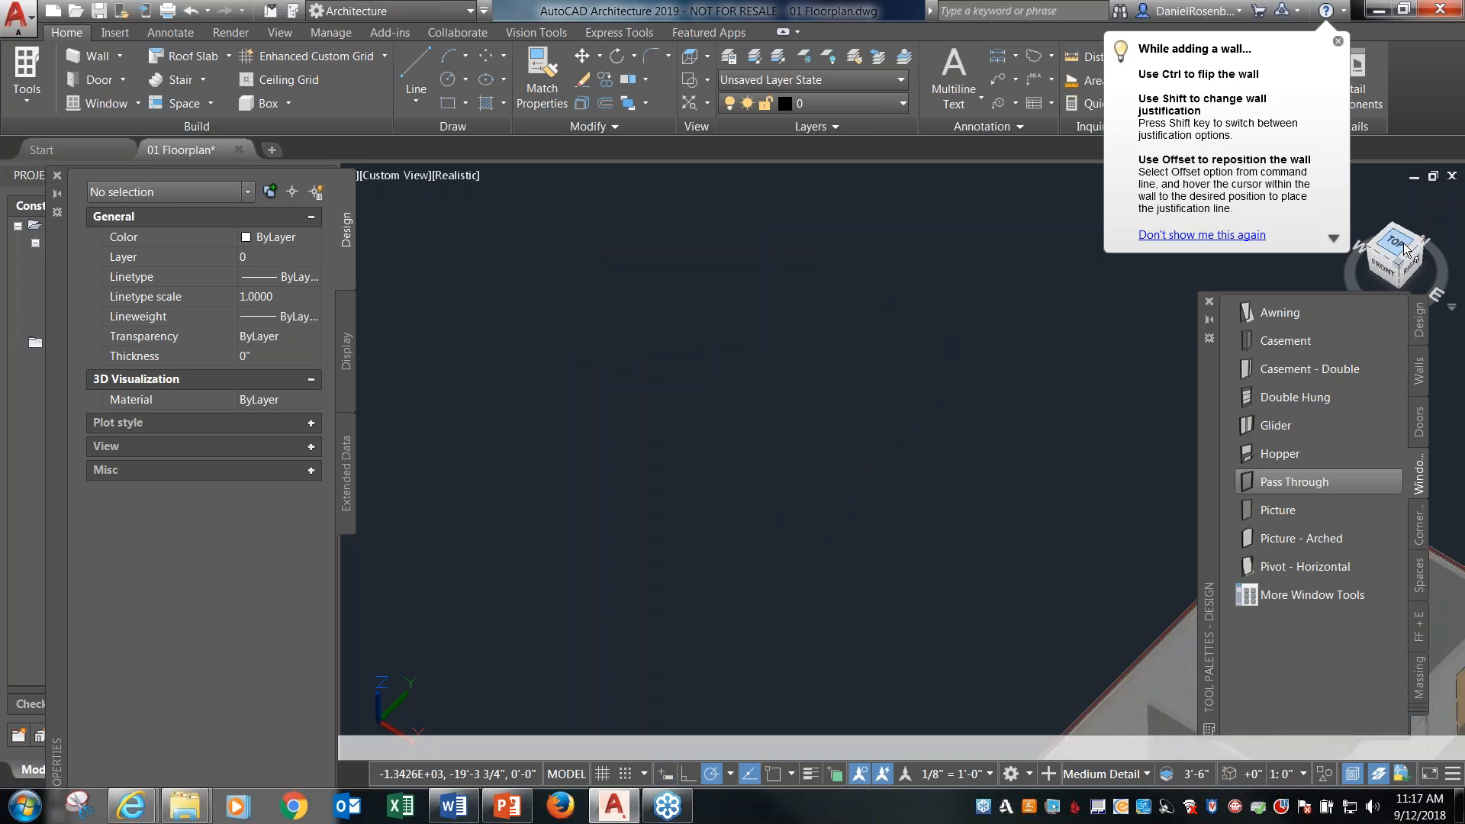
# Draw a rectangular enclosure about 45' by 26' to the right of the floor plan with CMU-8 Rigid-1.5 Air-2 Brick-4 Furring-2 walls.
pyautogui.scroll(-5, 615, 360)
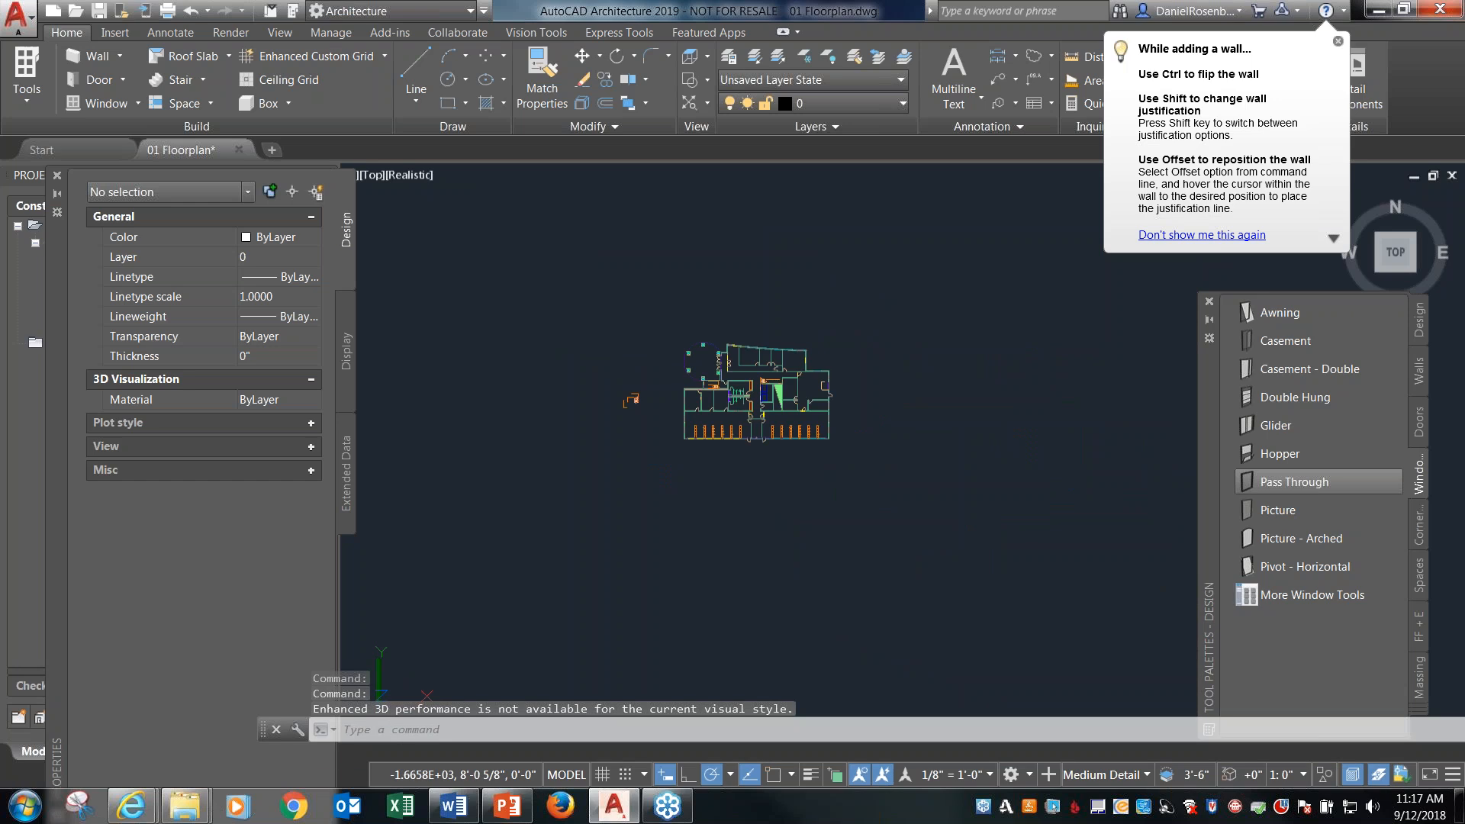
pyautogui.scroll(2, 963, 396)
pyautogui.scroll(2, 965, 395)
pyautogui.scroll(2, 926, 369)
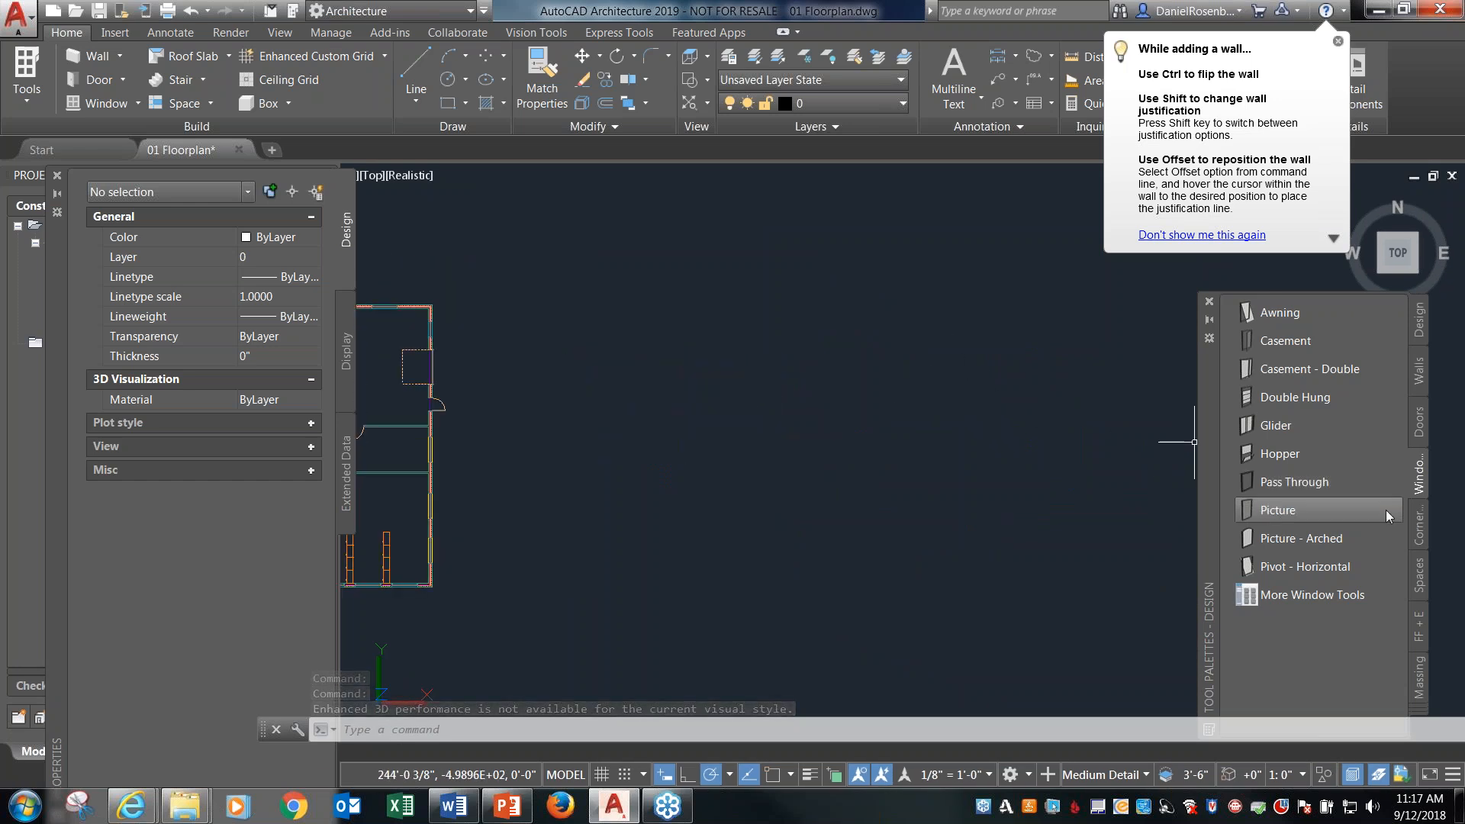
pyautogui.click(1420, 374)
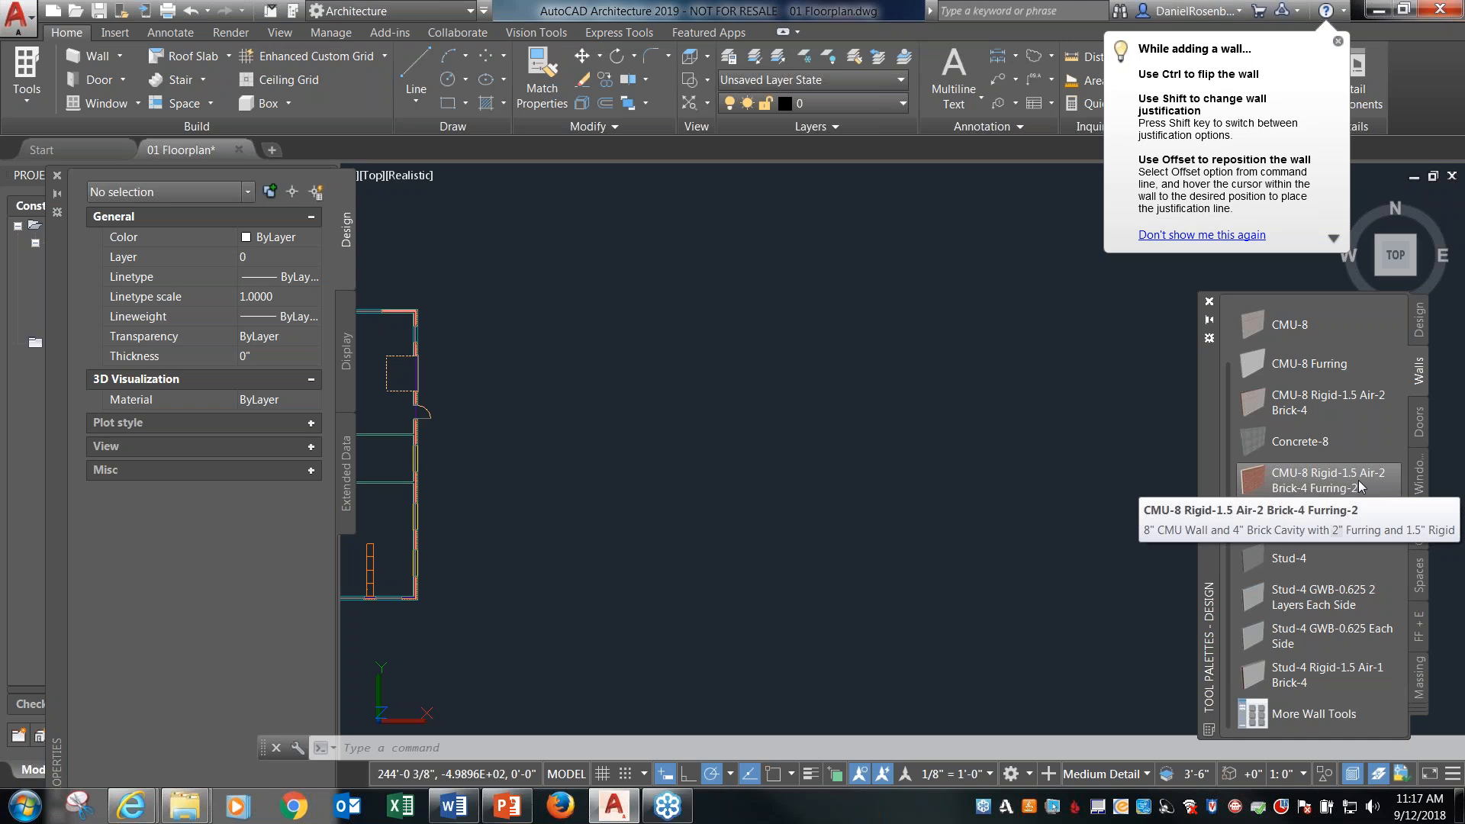
pyautogui.moveTo(1357, 482)
pyautogui.mouseDown()
pyautogui.moveTo(755, 447)
pyautogui.moveTo(863, 438)
pyautogui.mouseUp()
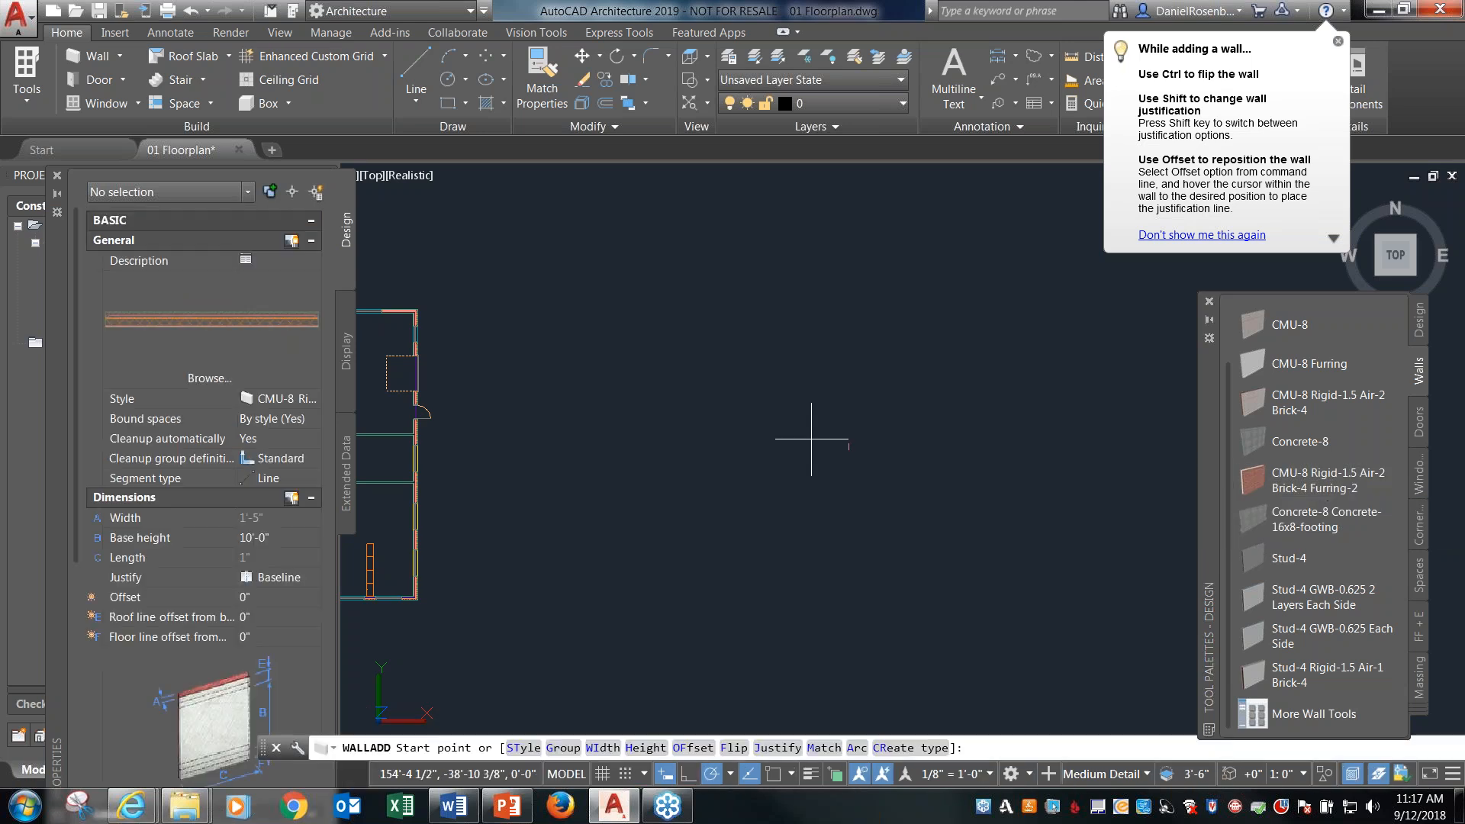
pyautogui.click(714, 424)
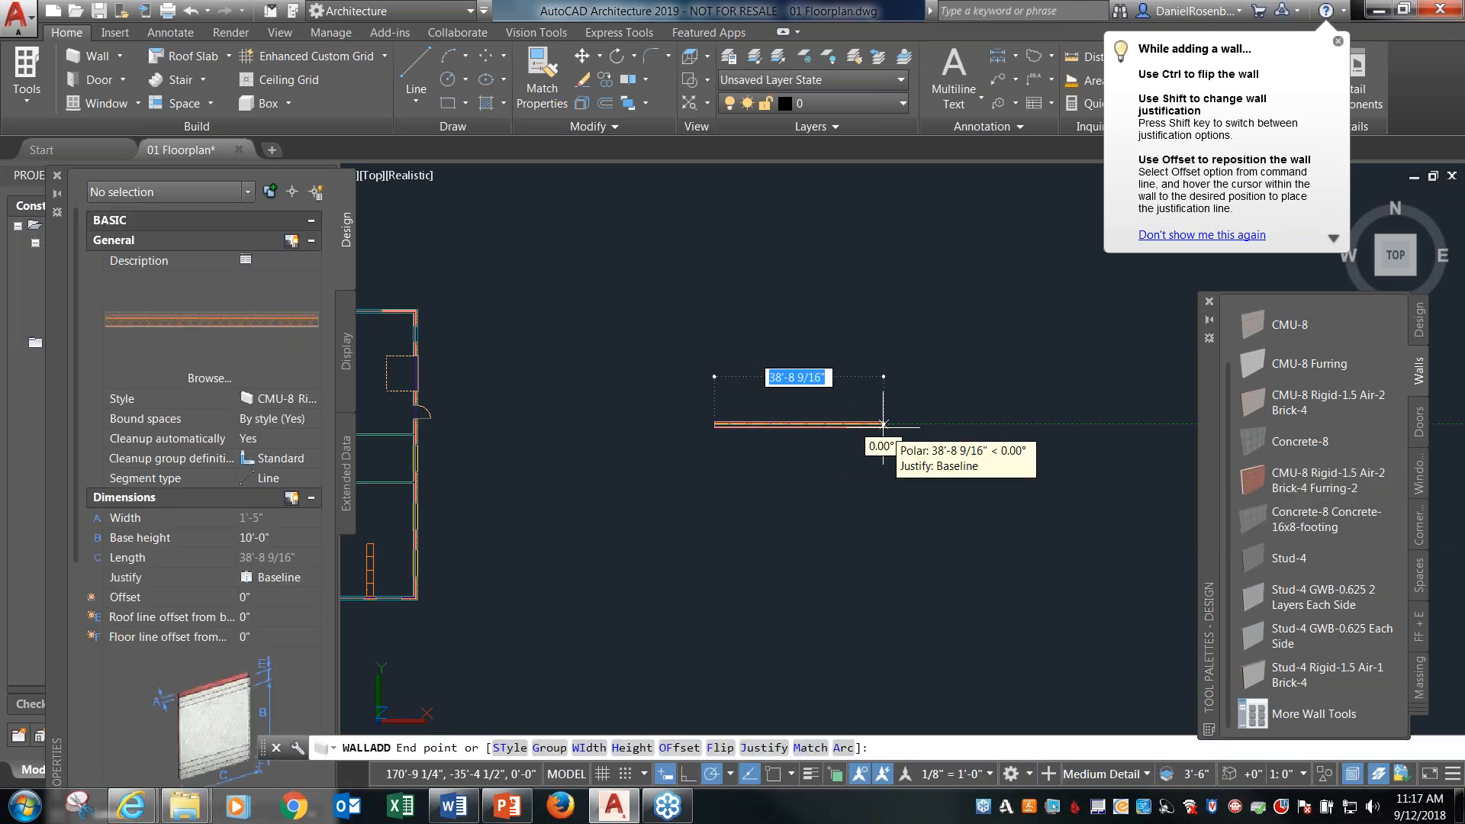
pyautogui.click(907, 424)
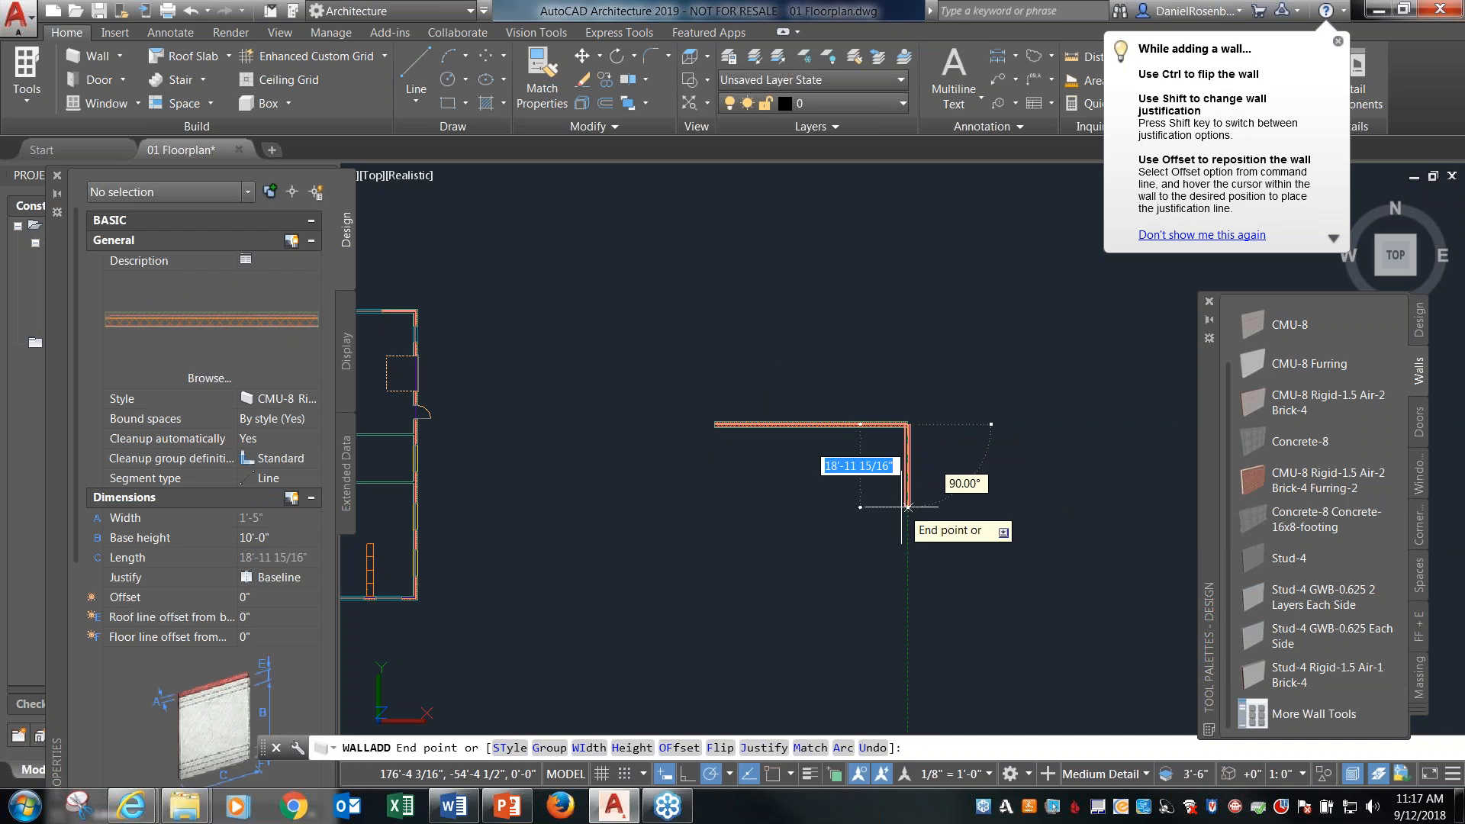
pyautogui.click(908, 540)
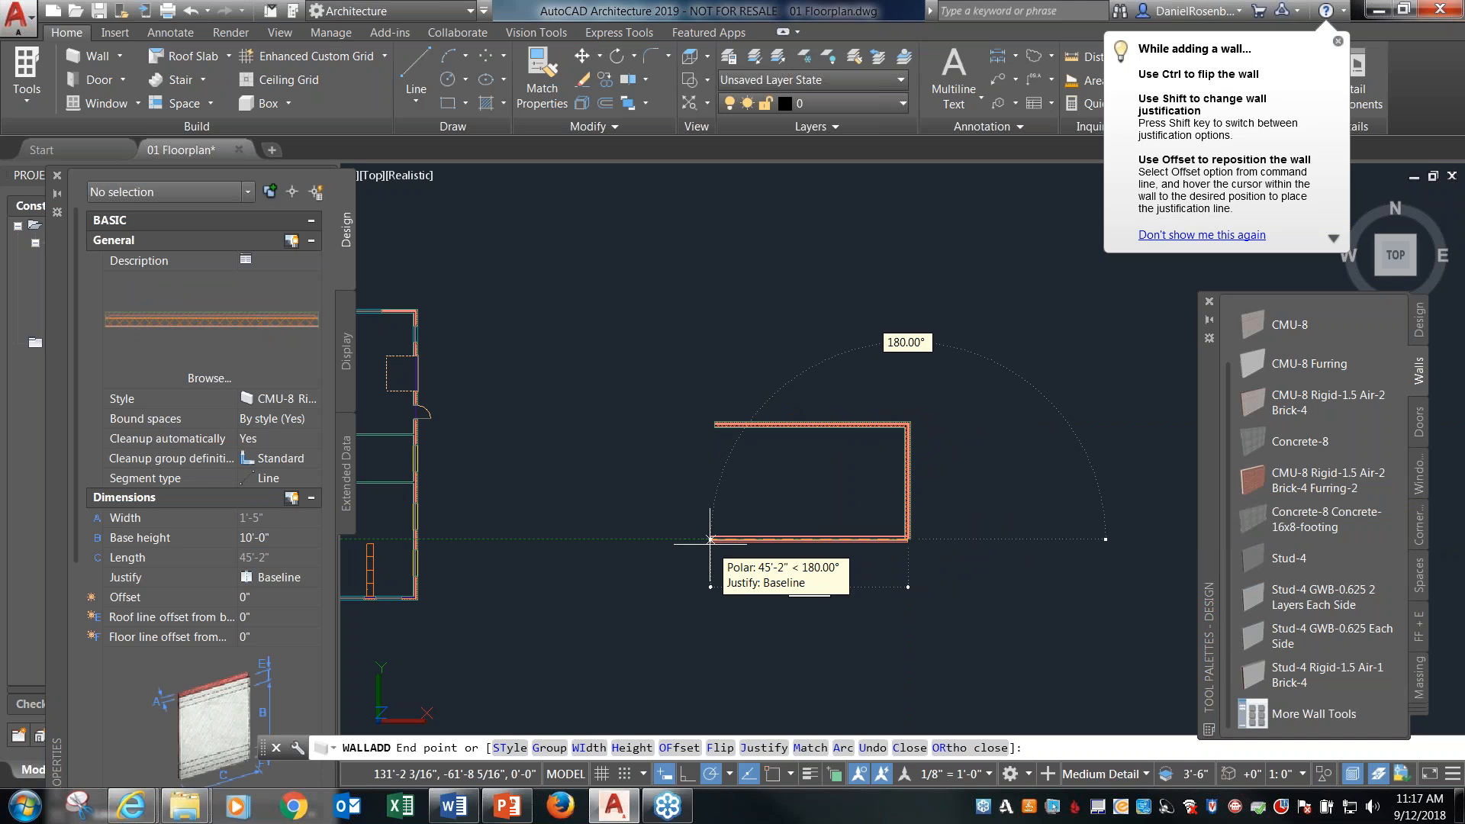
pyautogui.click(710, 539)
pyautogui.scroll(3, 713, 447)
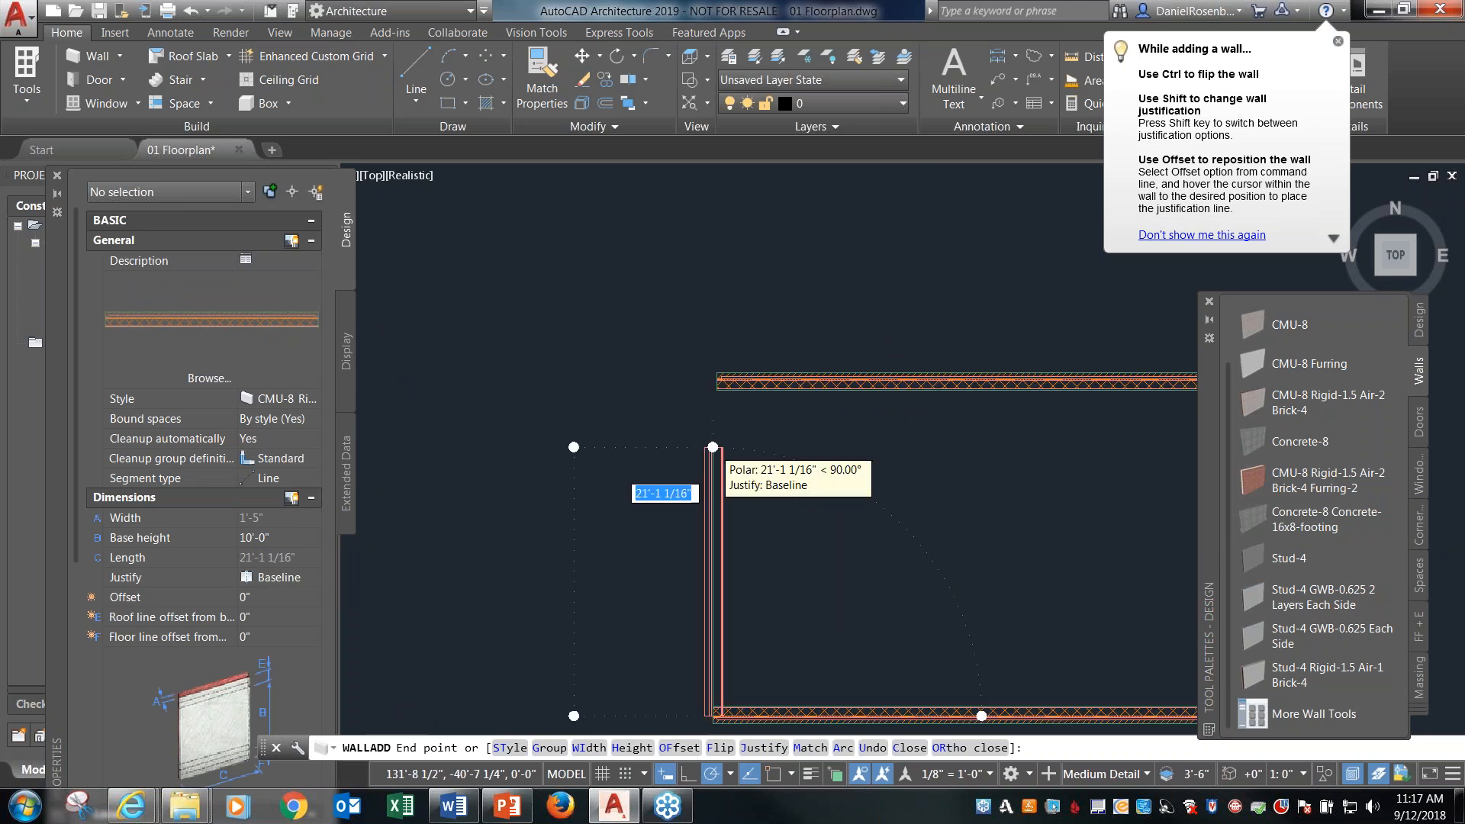
pyautogui.click(713, 382)
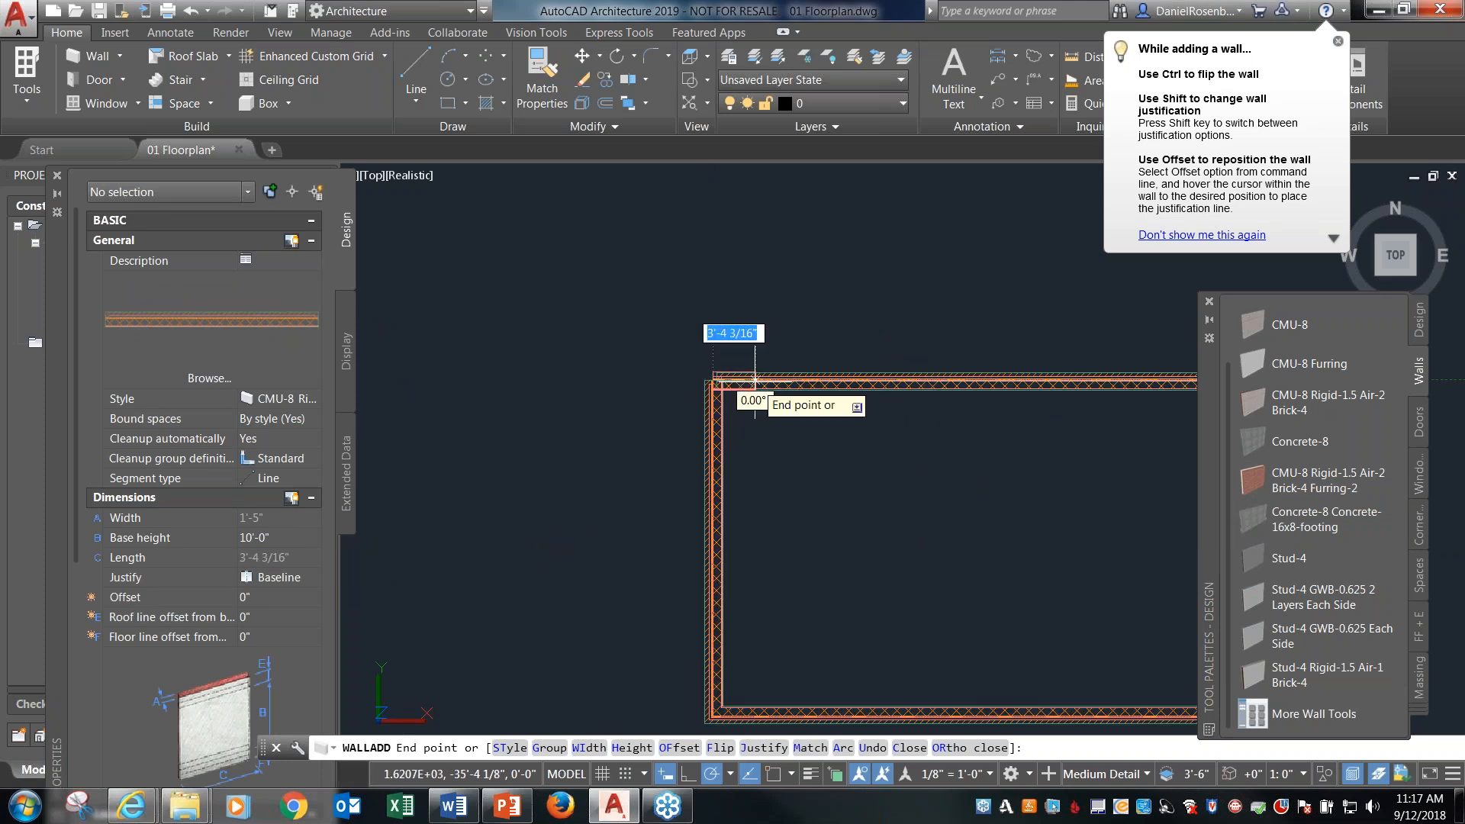
pyautogui.press('Escape')
# Stretch the left end of the new enclosure's upper wall to the left wall's baseline endpoint to close the corner.
pyautogui.scroll(4, 748, 376)
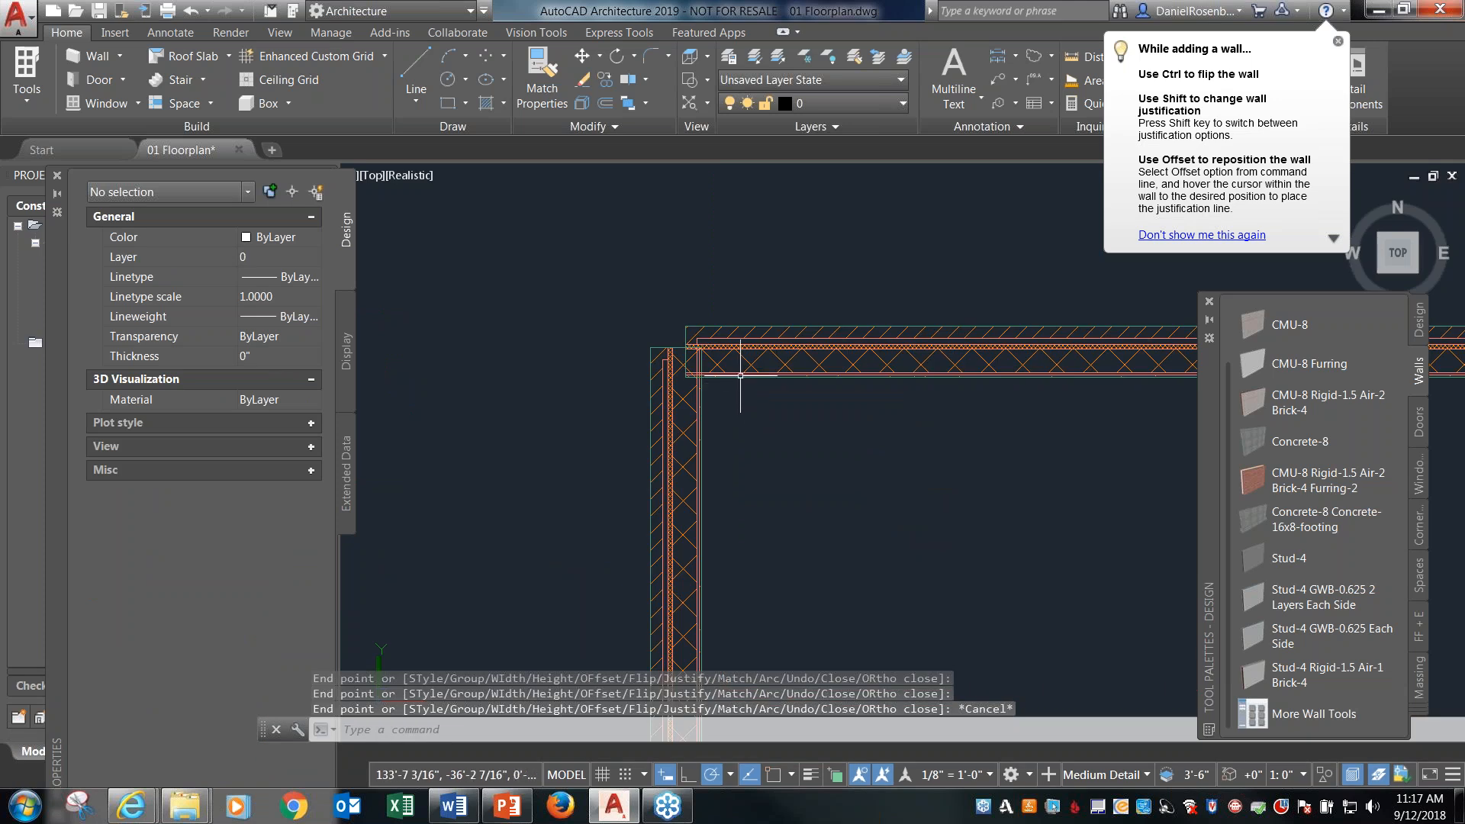
pyautogui.click(741, 372)
pyautogui.click(684, 349)
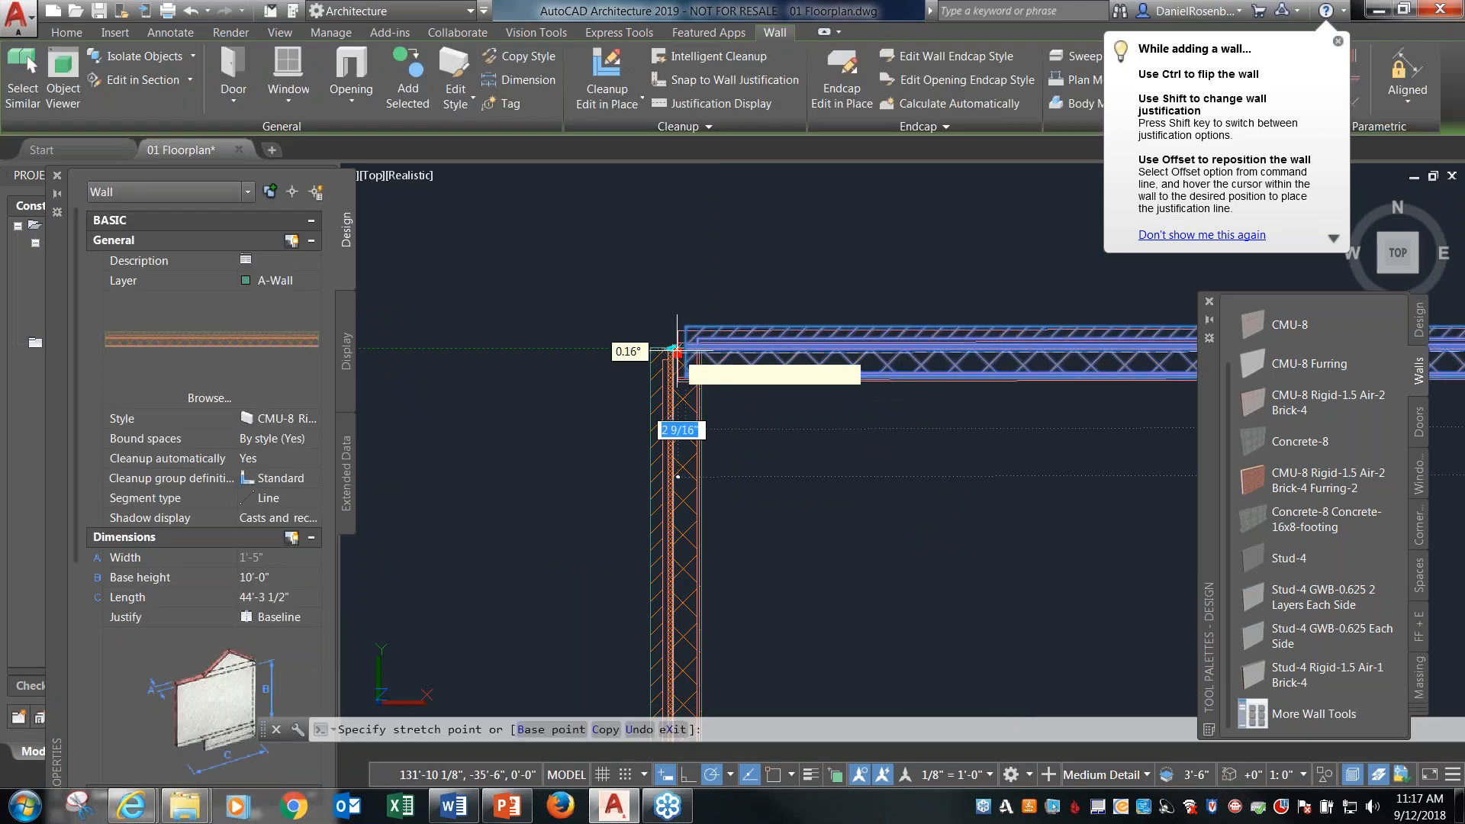
pyautogui.click(672, 349)
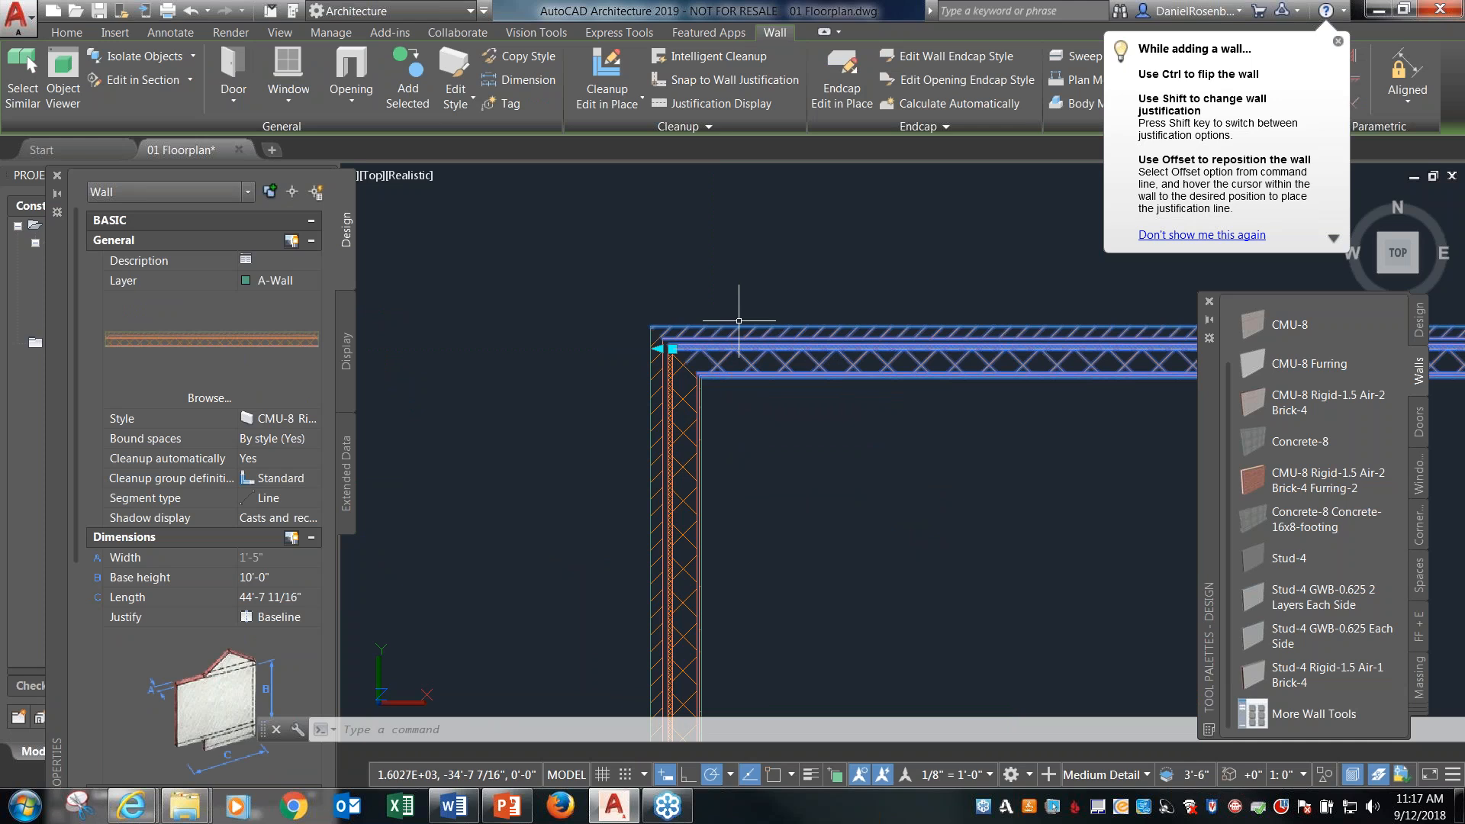
pyautogui.press('Escape')
pyautogui.scroll(-4, 614, 293)
pyautogui.scroll(3, 704, 371)
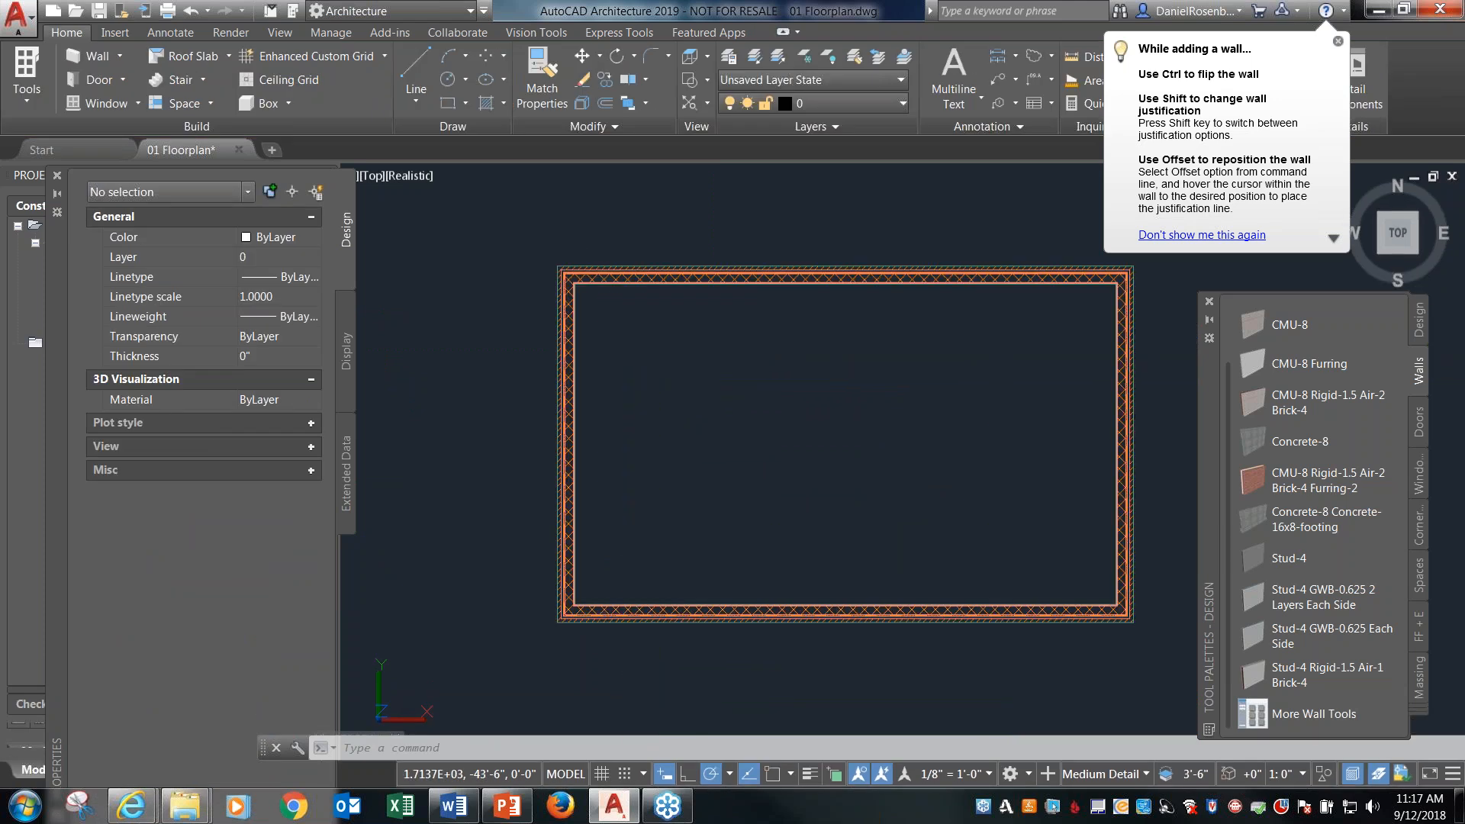
pyautogui.scroll(-1, 594, 350)
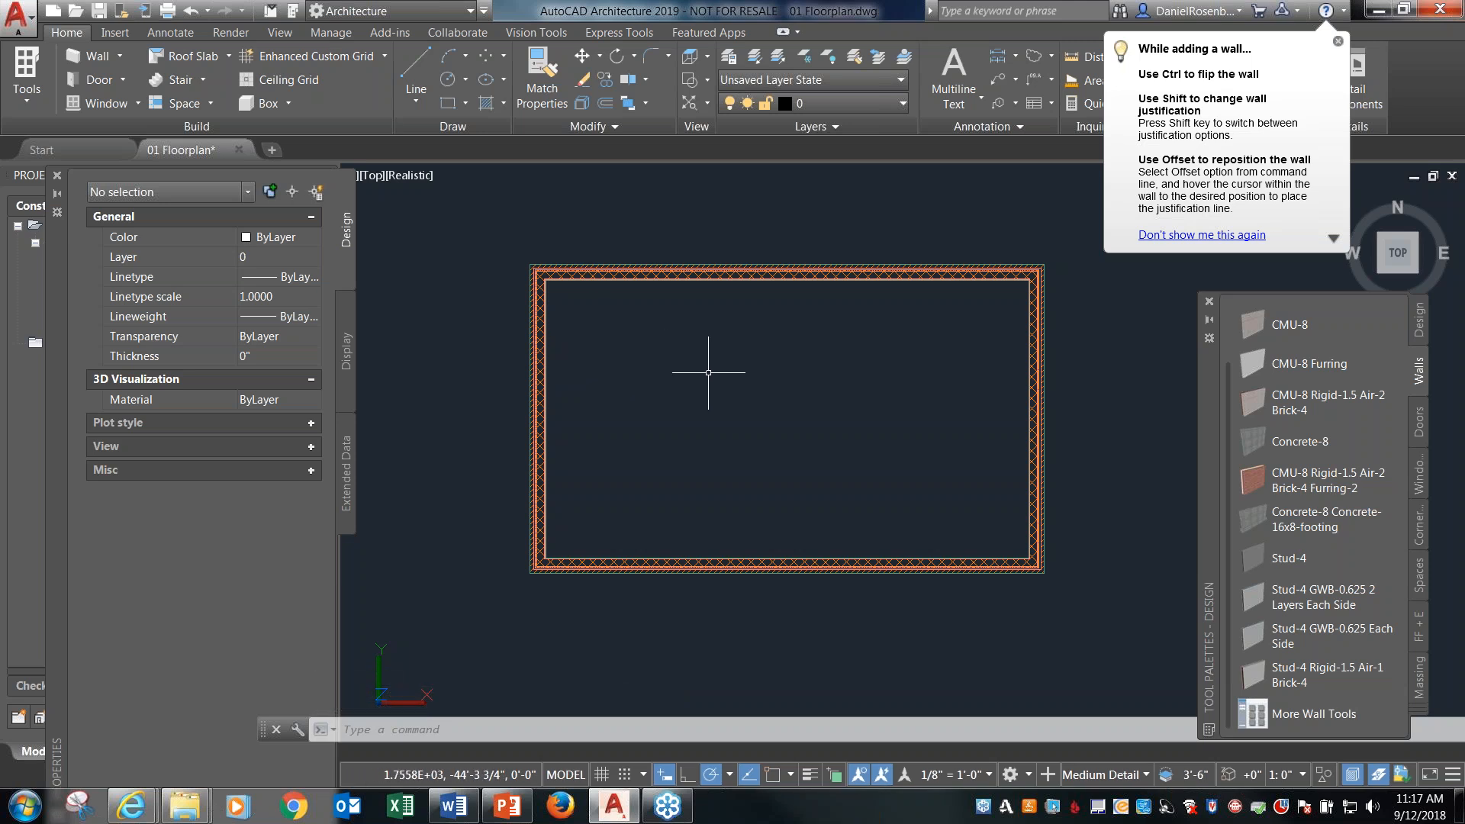
# Create a roof from the four enclosure walls by applying the Roof tool to linework and walls, keeping the layout geometry.
pyautogui.click(1420, 330)
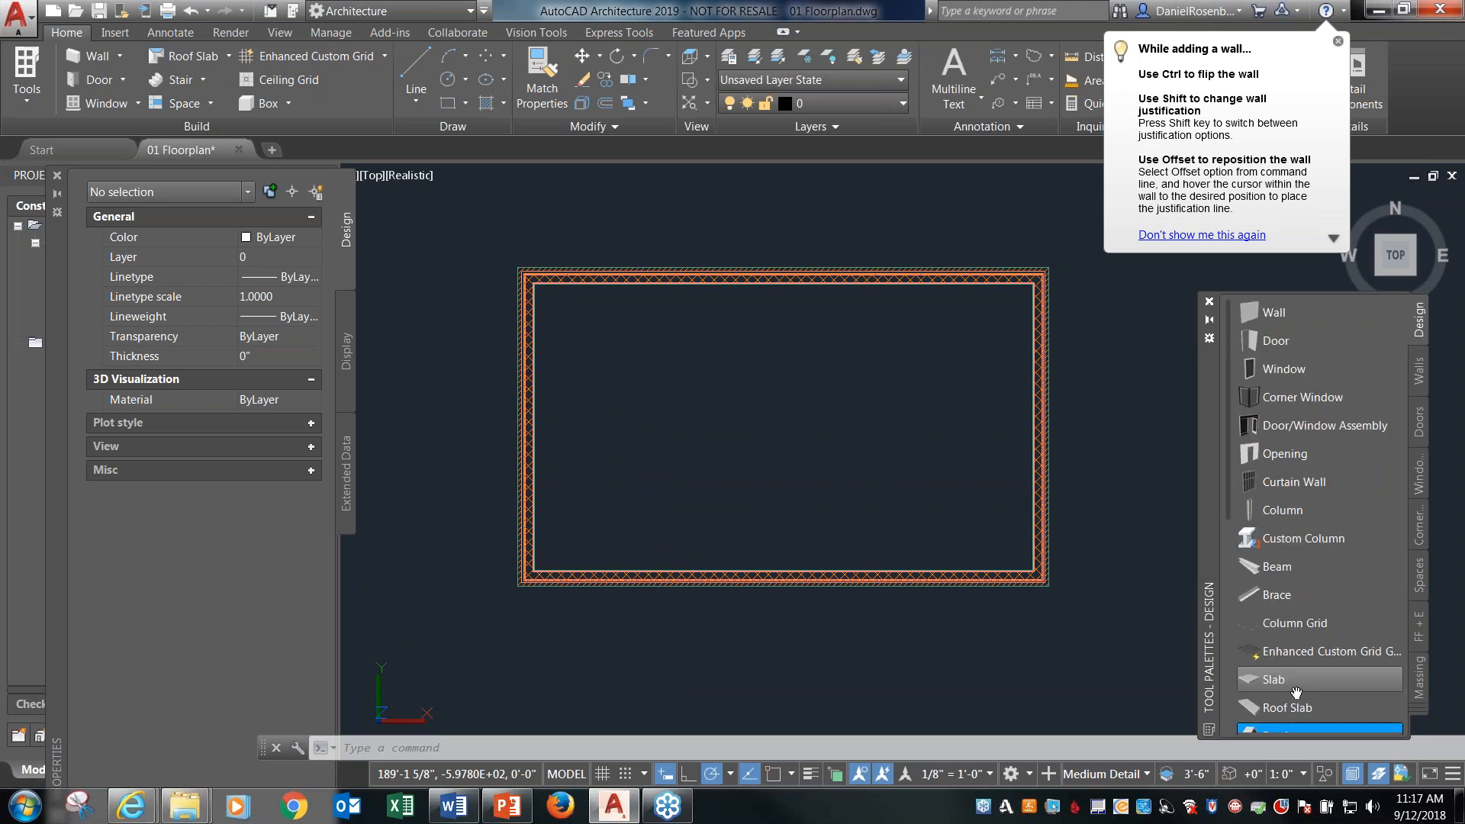
pyautogui.moveTo(1228, 432); pyautogui.dragTo(1226, 541)
pyautogui.rightClick(1279, 520)
pyautogui.moveTo(1294, 528)
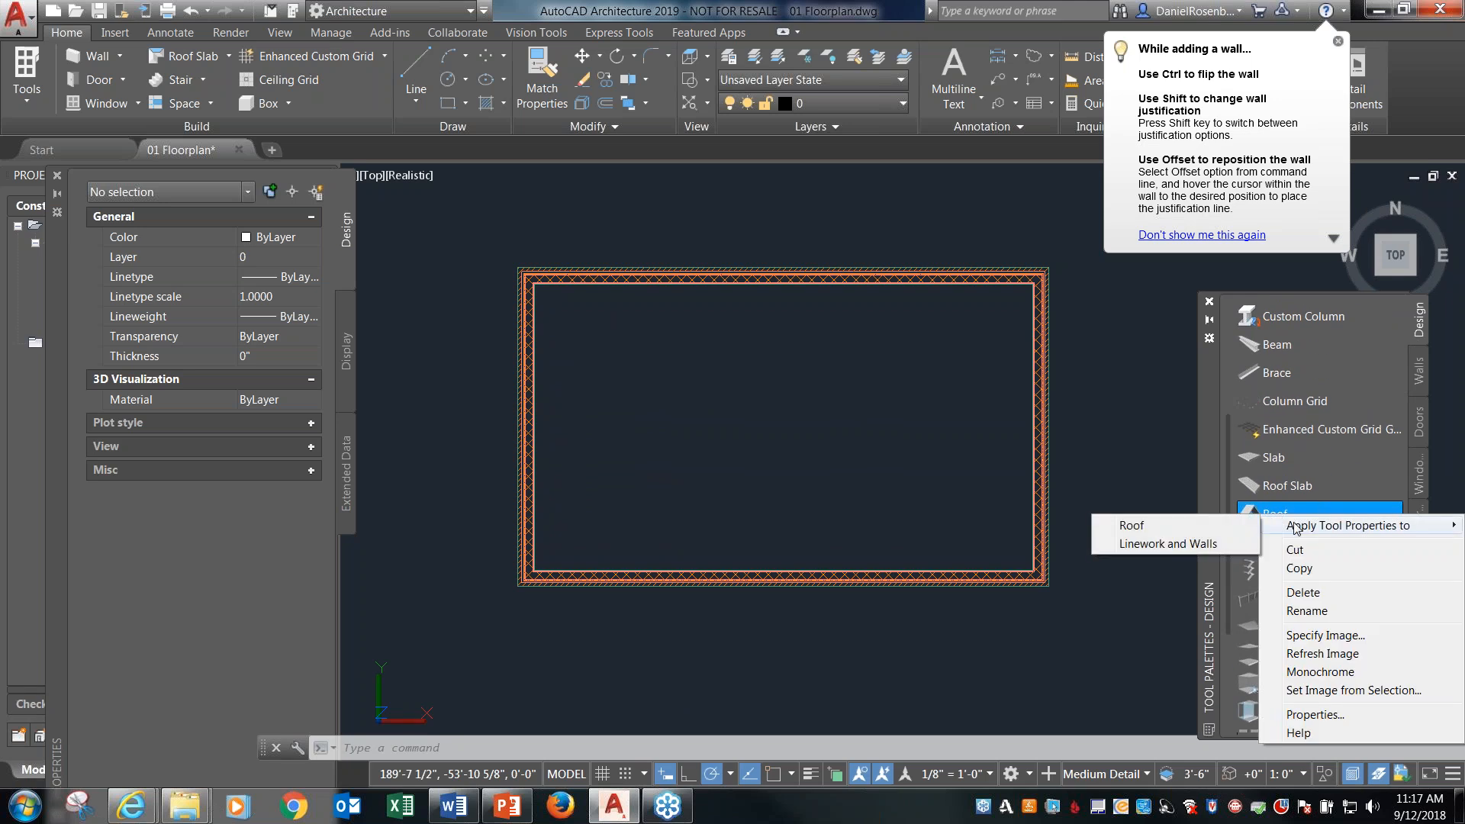
pyautogui.click(1200, 545)
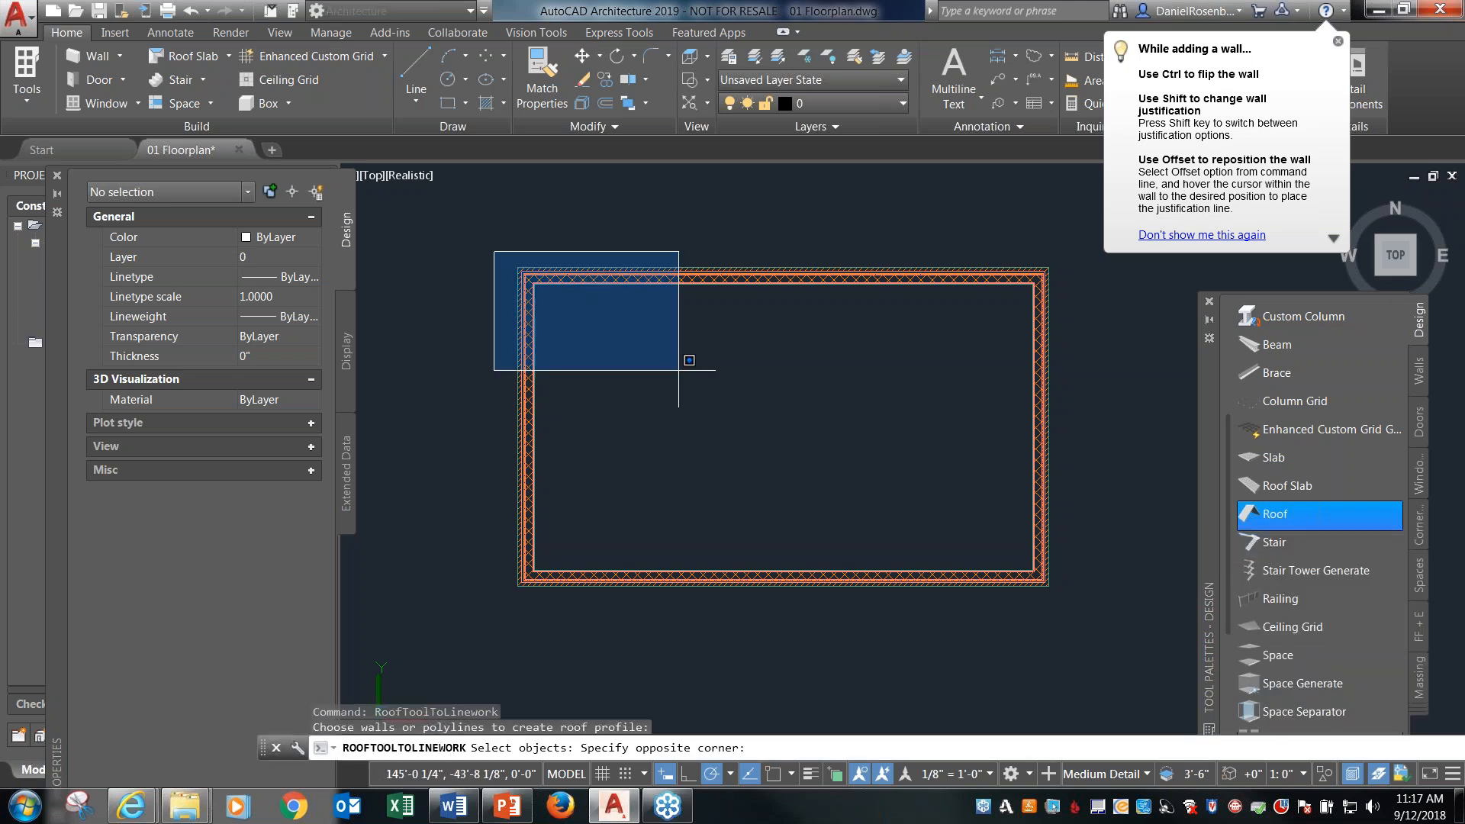
pyautogui.click(1085, 648)
pyautogui.press('Return')
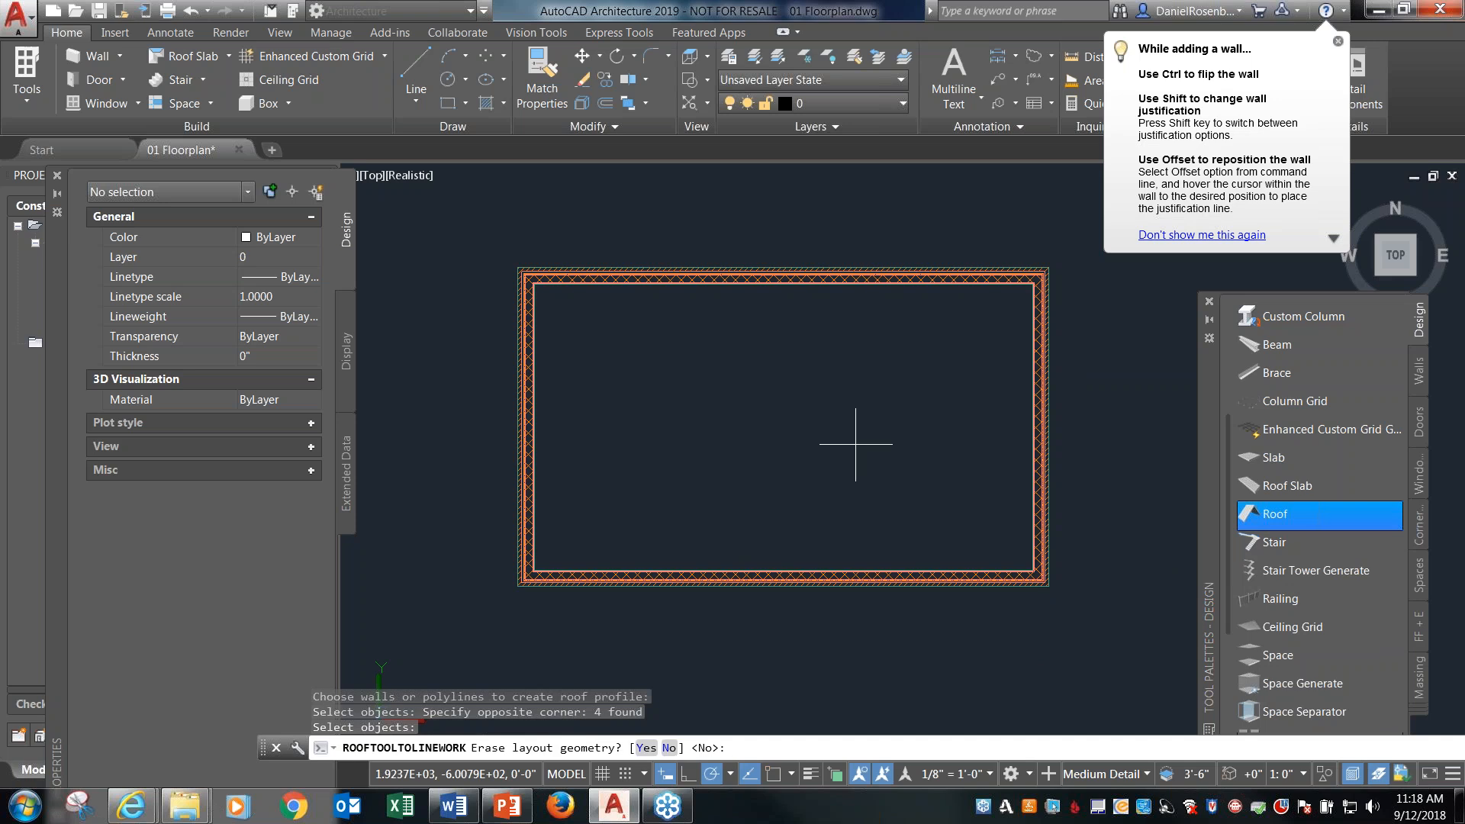
pyautogui.click(669, 748)
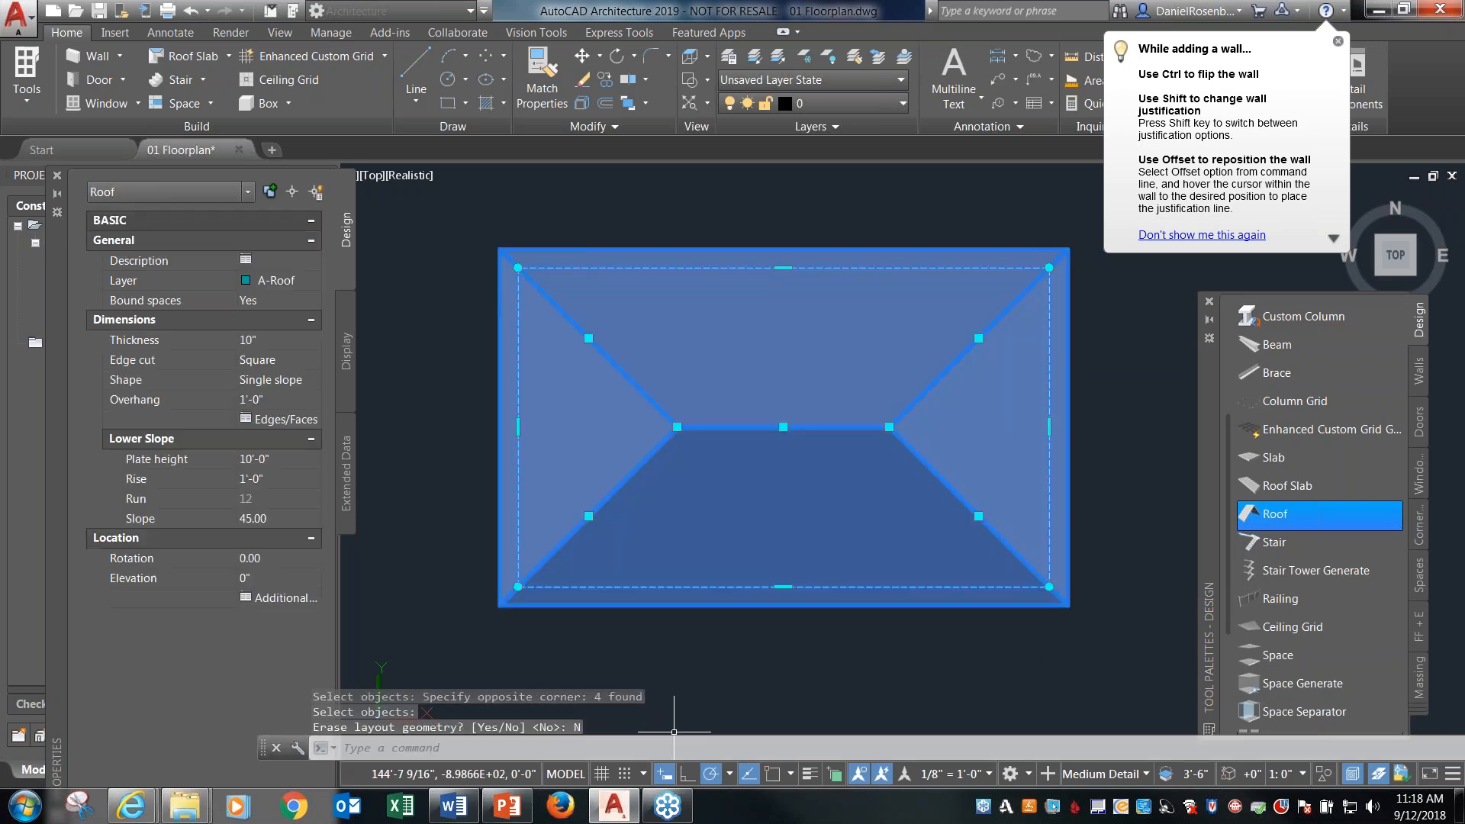
pyautogui.press('Escape')
pyautogui.scroll(-2, 717, 296)
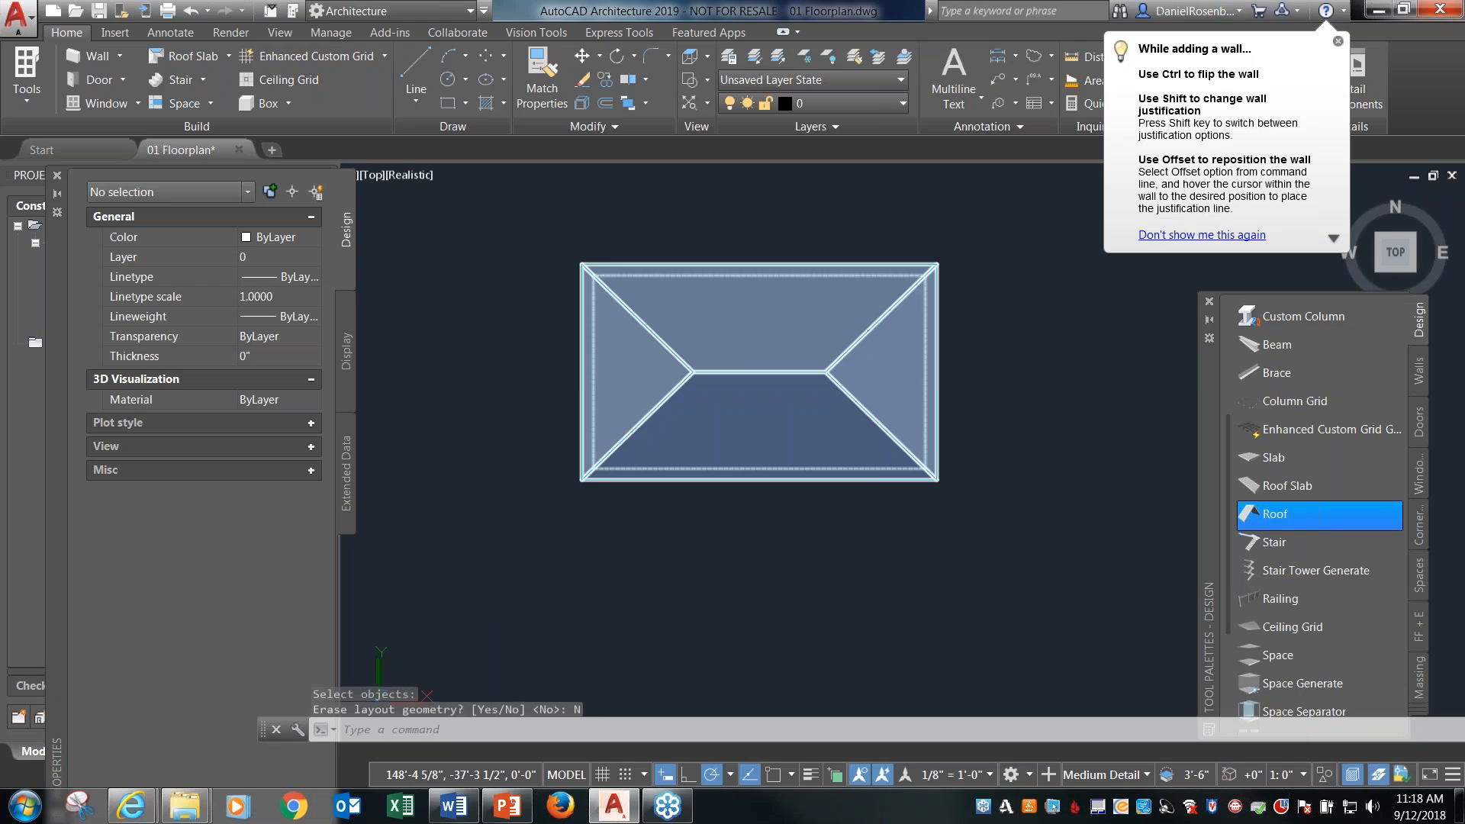
pyautogui.click(1412, 270)
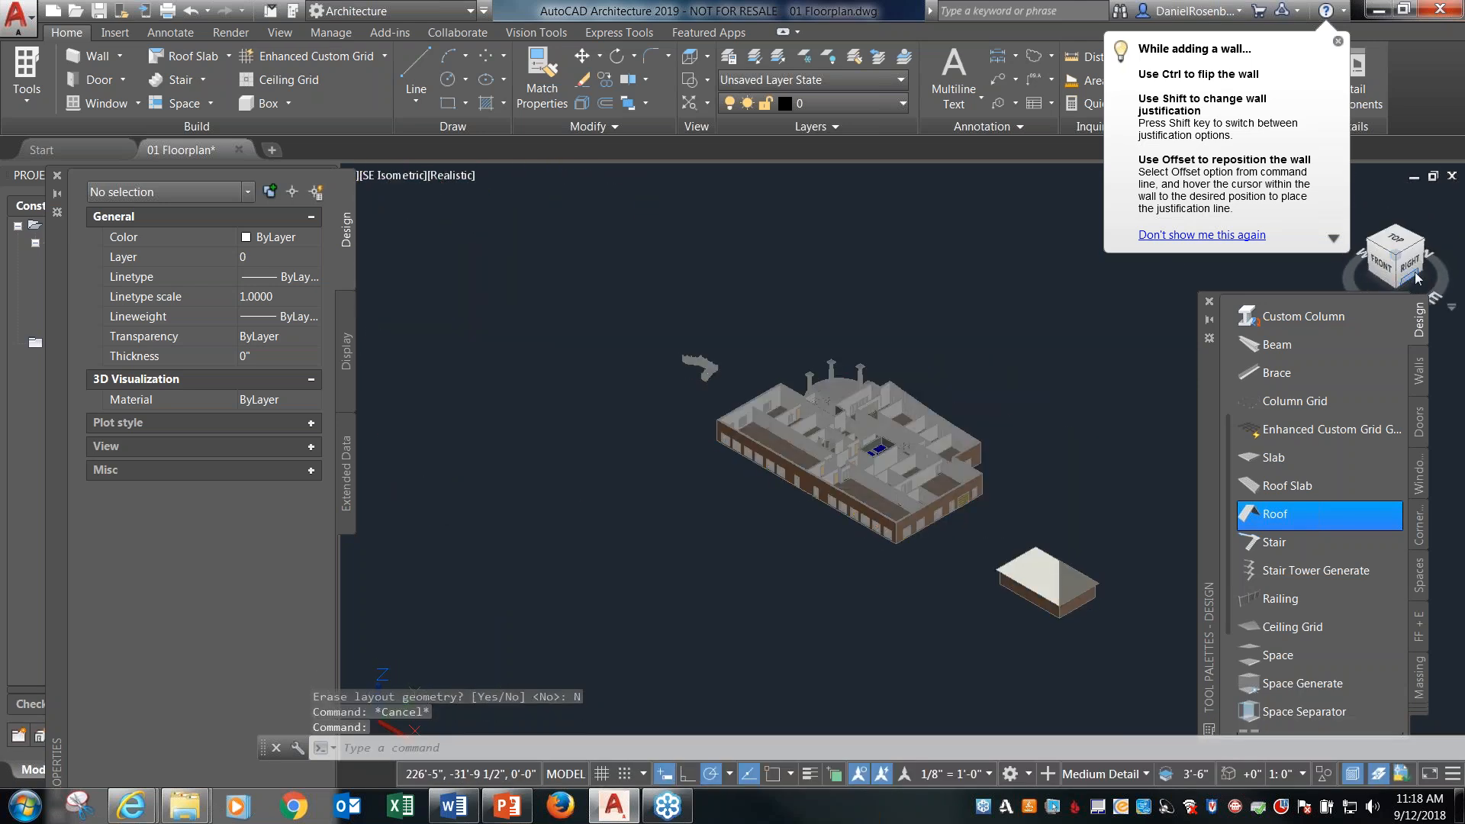
# Stretch the right end of the roof ridge straight out to the midpoint of the right roof edge to form a gable.
pyautogui.click(1395, 240)
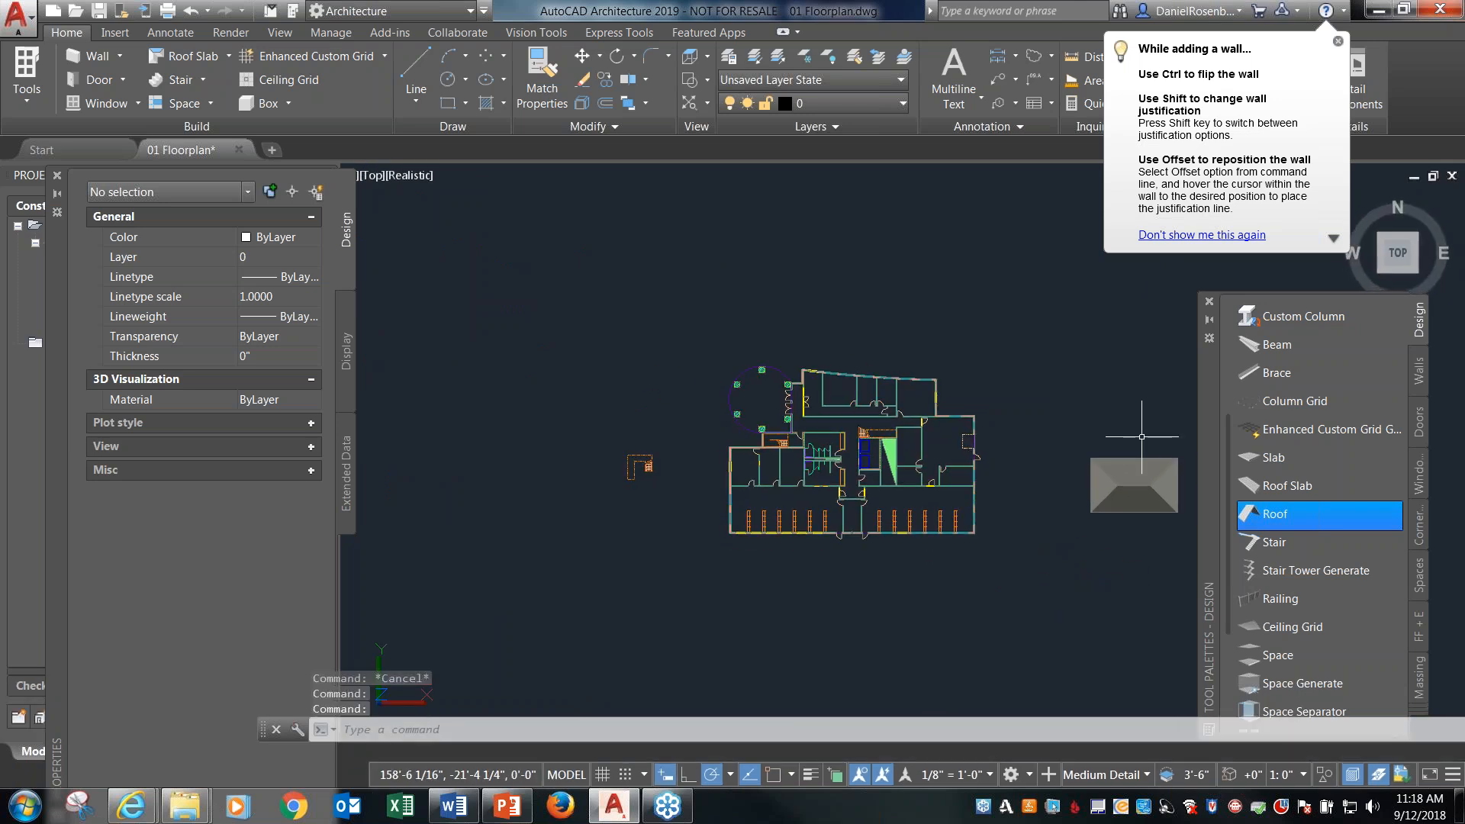
pyautogui.scroll(8, 1141, 473)
pyautogui.moveTo(1141, 469); pyautogui.dragTo(994, 451, button='middle')
pyautogui.click(935, 450)
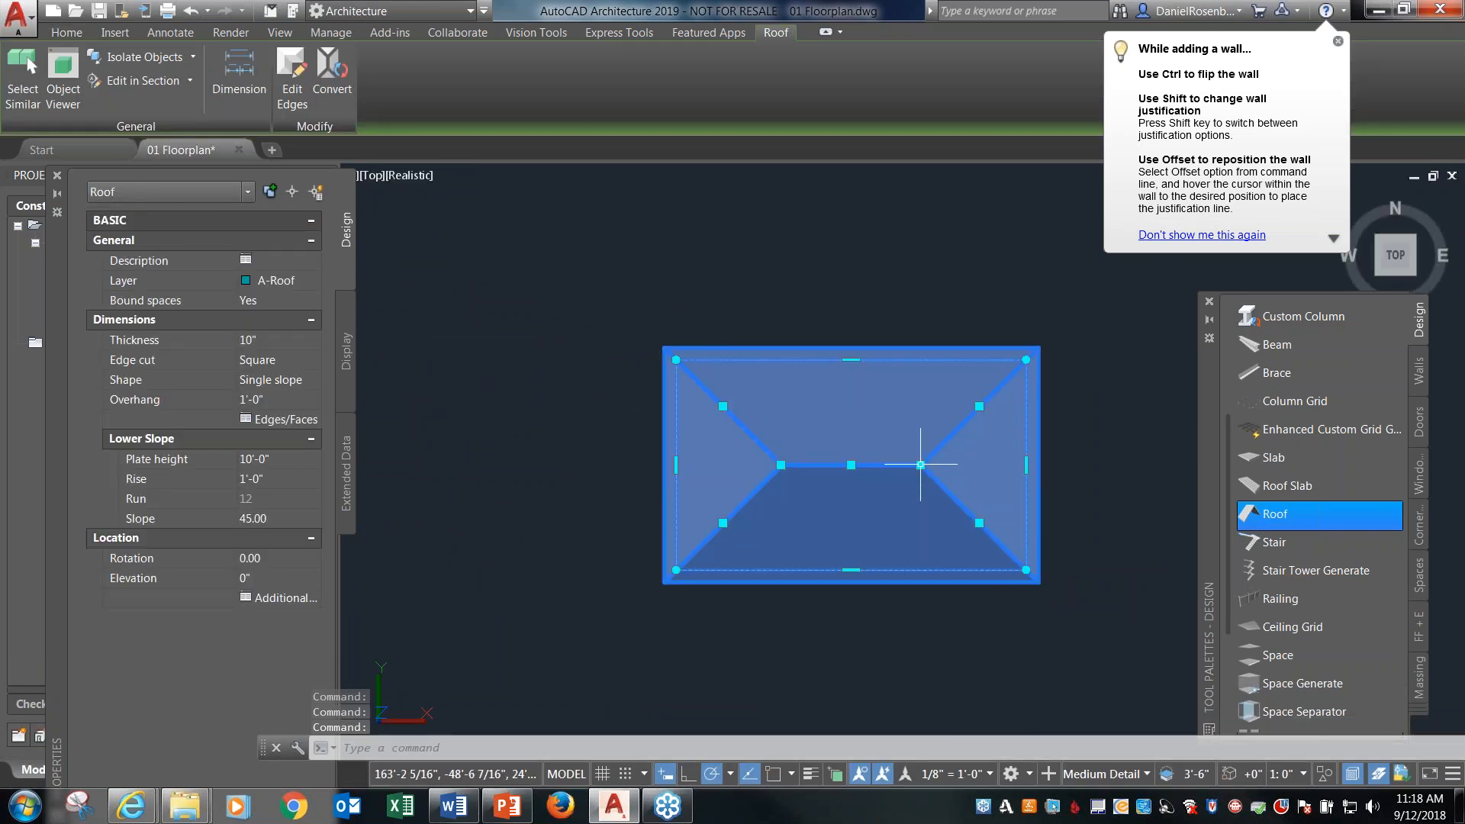
pyautogui.click(920, 465)
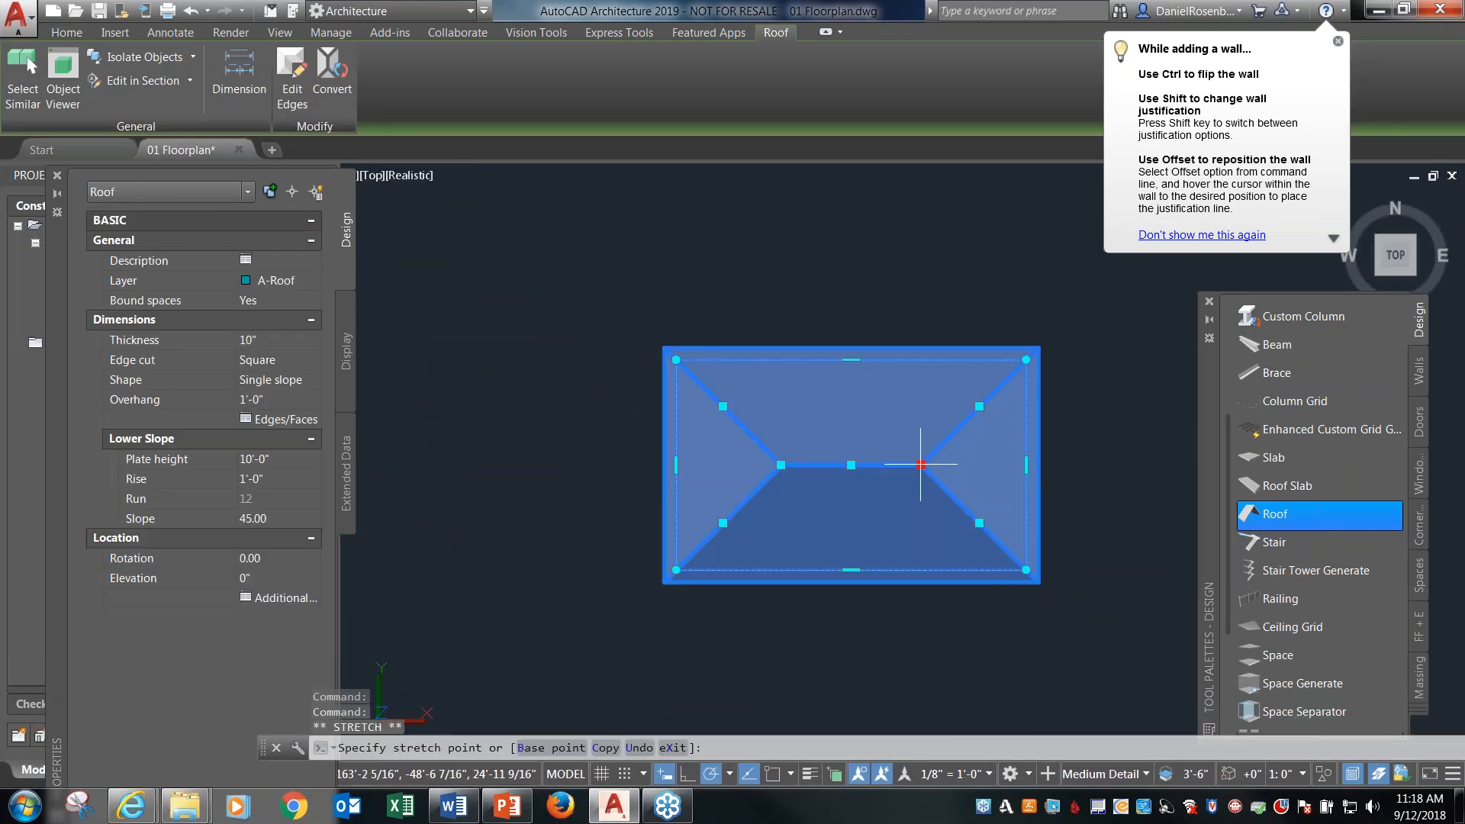
pyautogui.click(1026, 464)
pyautogui.press('Escape')
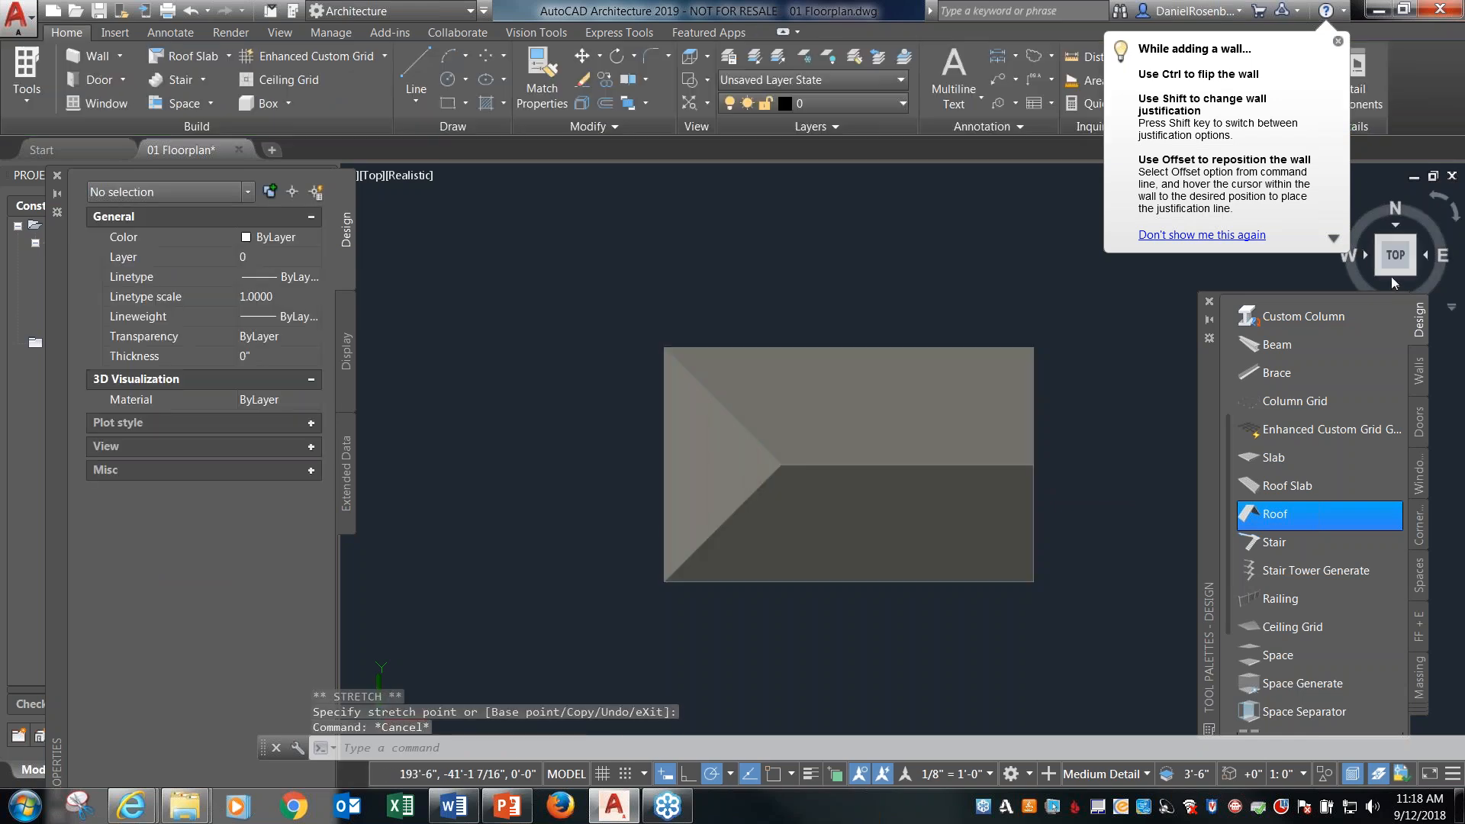
# Modify the gable-end wall's roof line with Auto project, using the roof as the target, and orbit to view the building.
pyautogui.click(1412, 272)
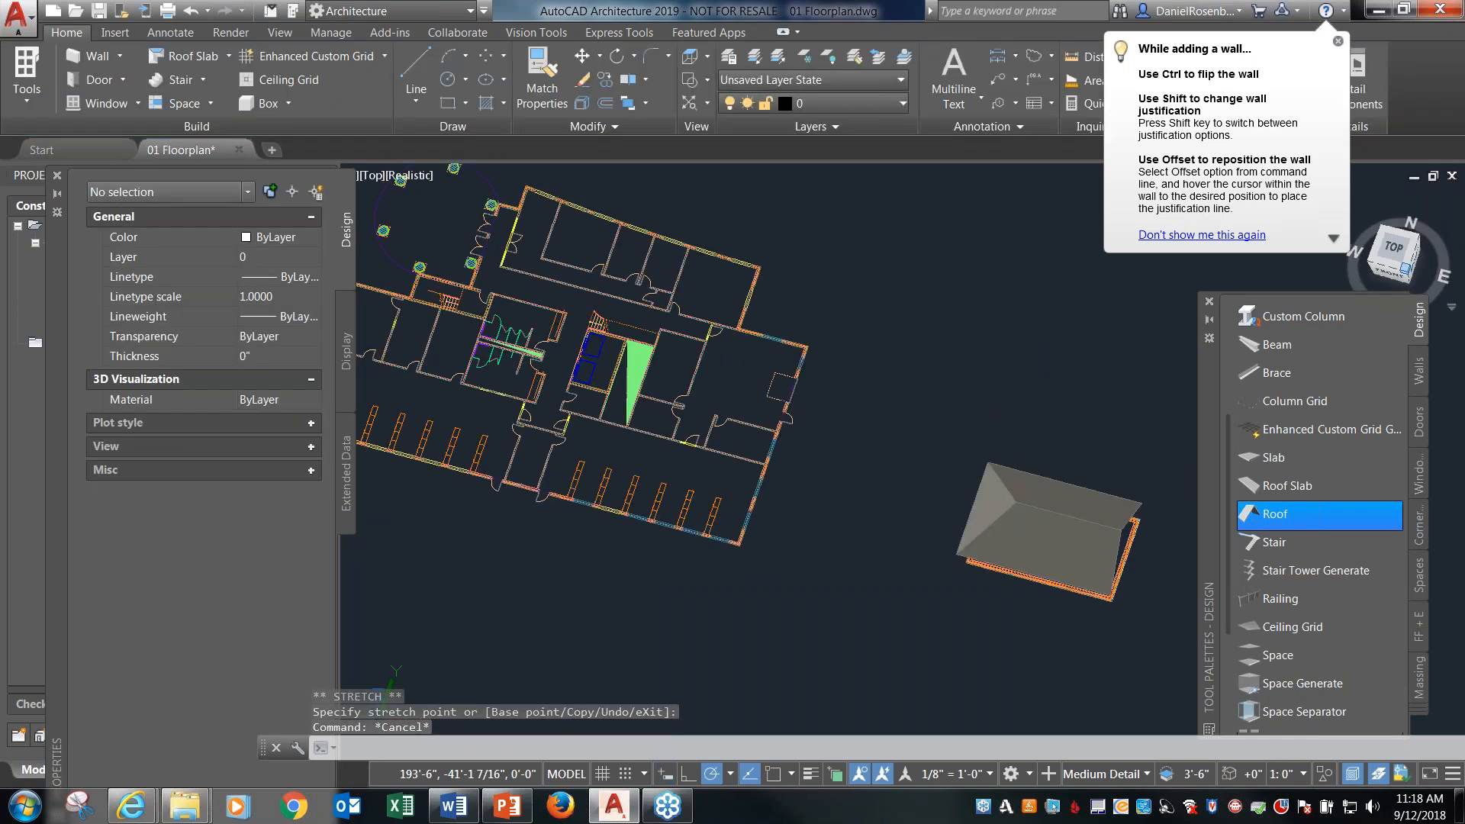
pyautogui.scroll(6, 1094, 615)
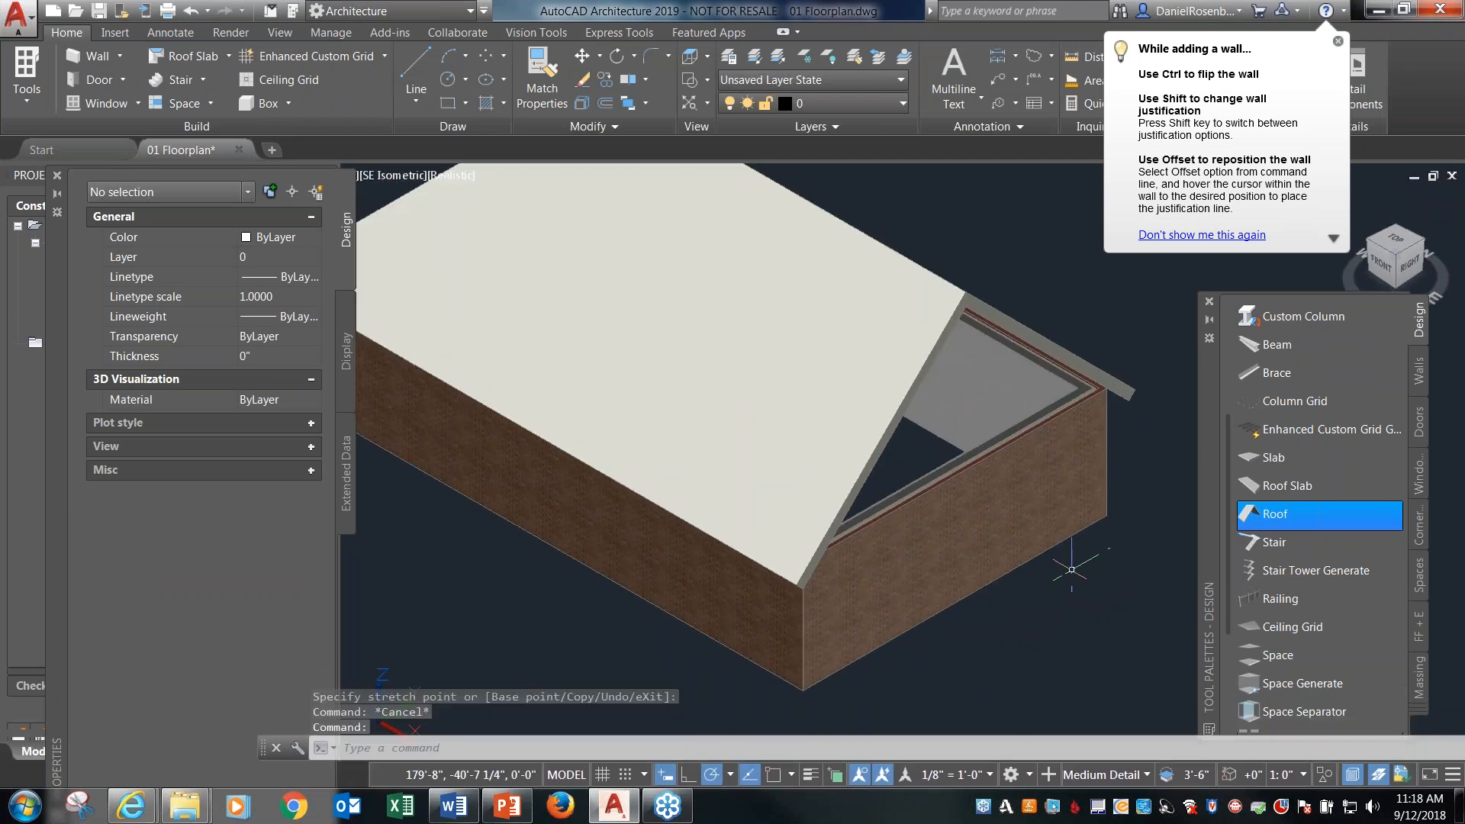
pyautogui.scroll(-3, 1071, 569)
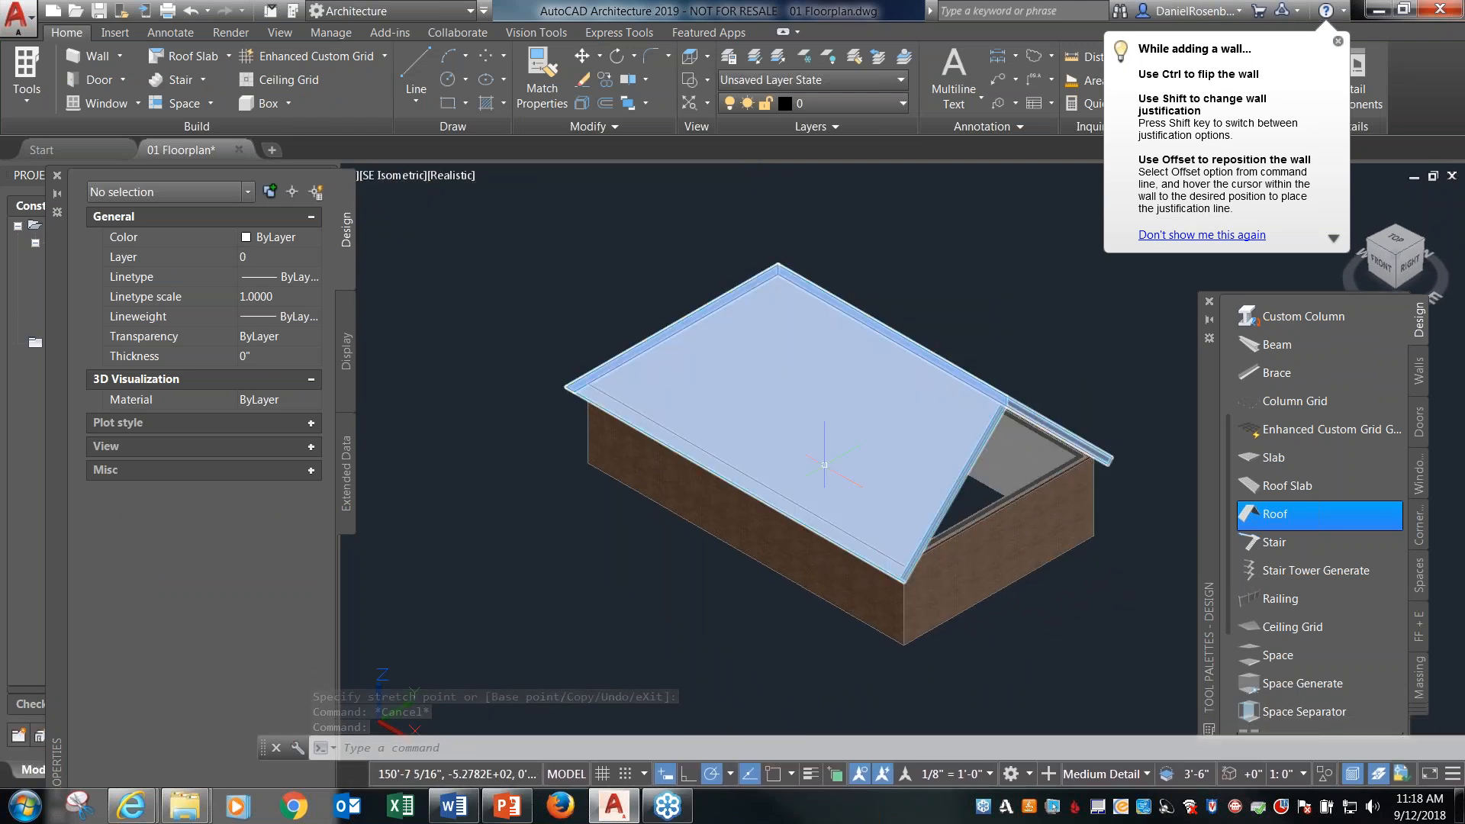
pyautogui.scroll(-2, 820, 454)
pyautogui.click(939, 521)
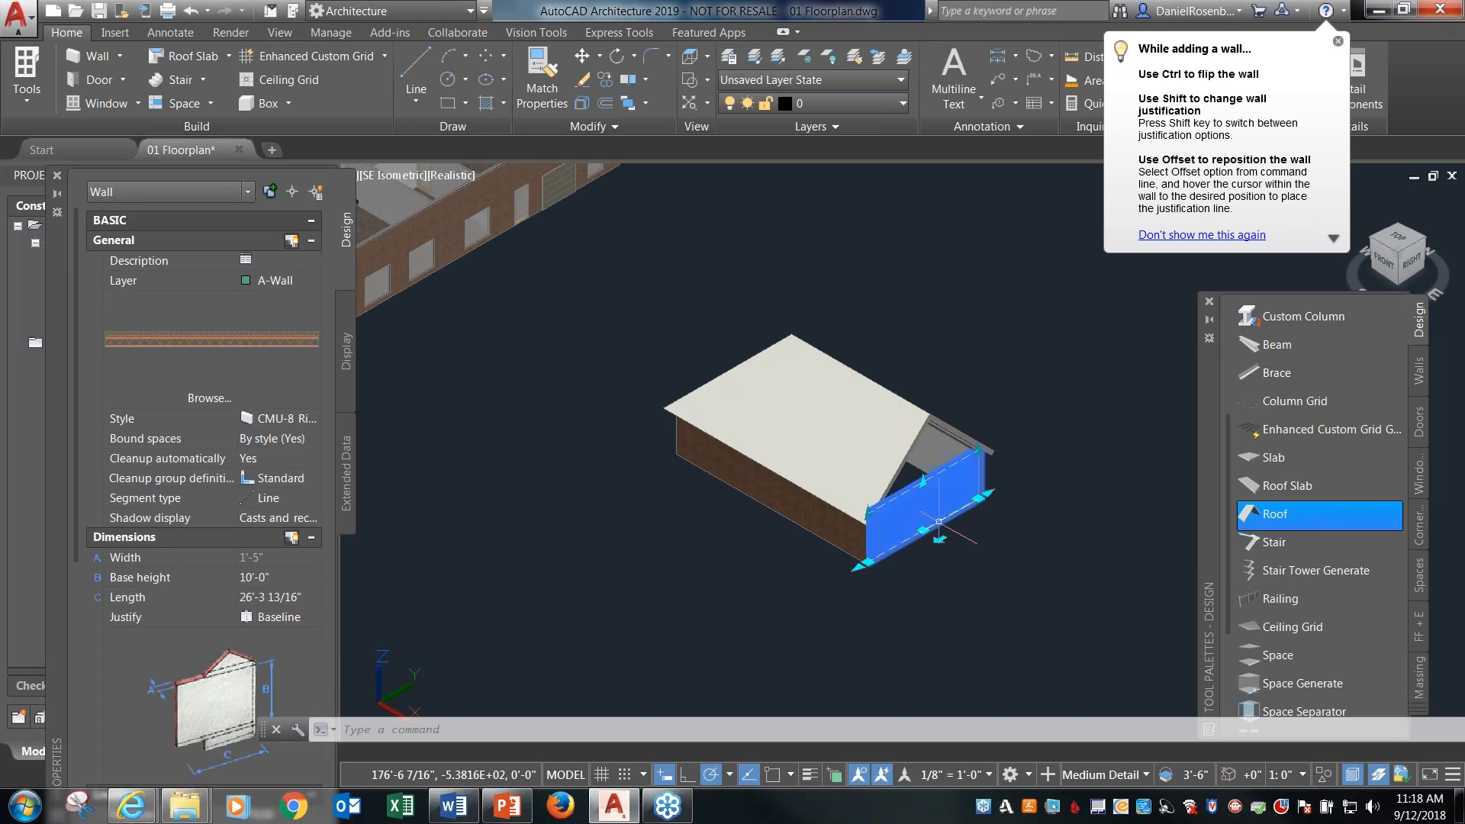
pyautogui.rightClick(940, 512)
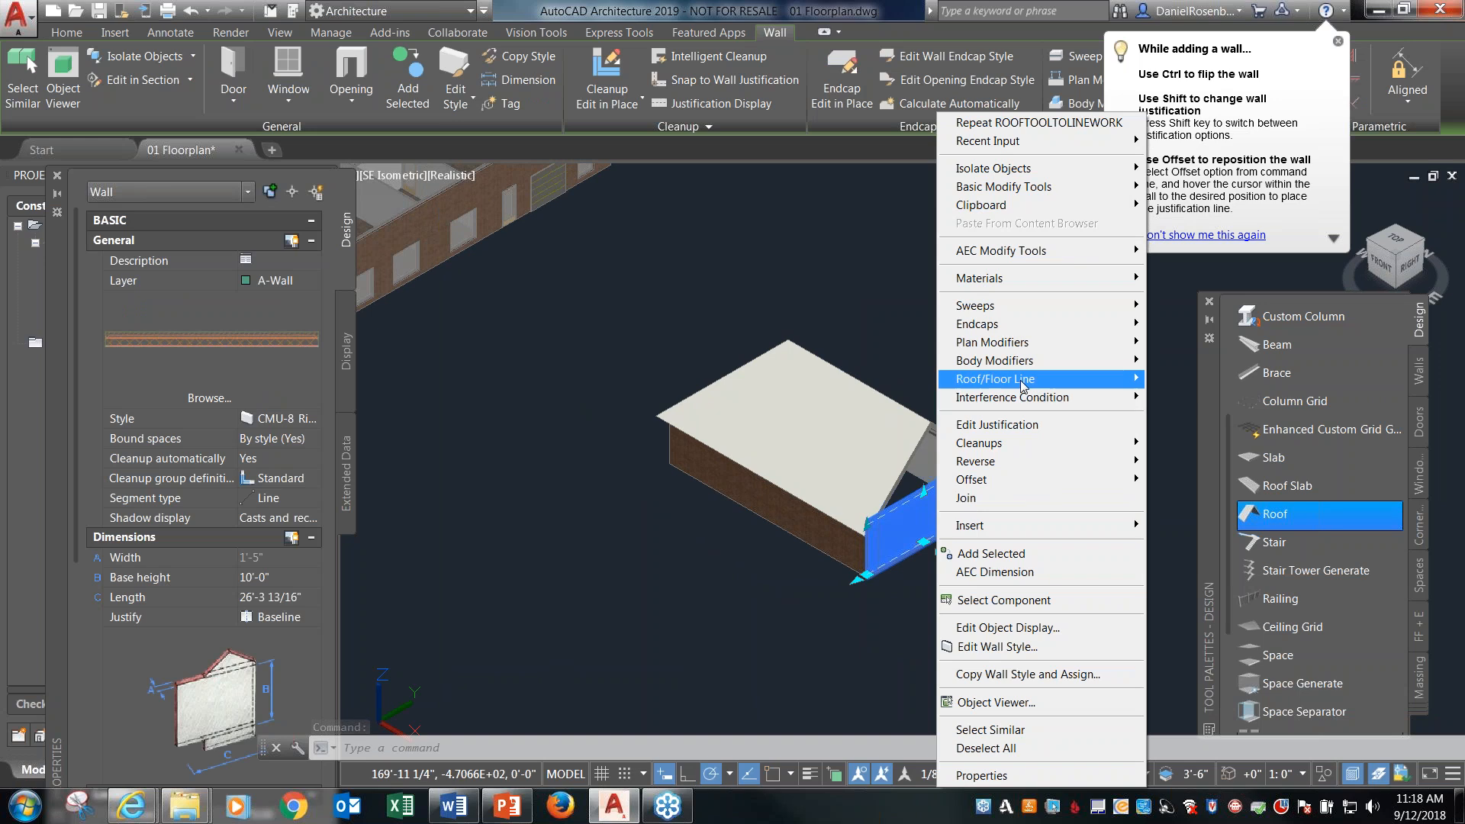
pyautogui.moveTo(1023, 384)
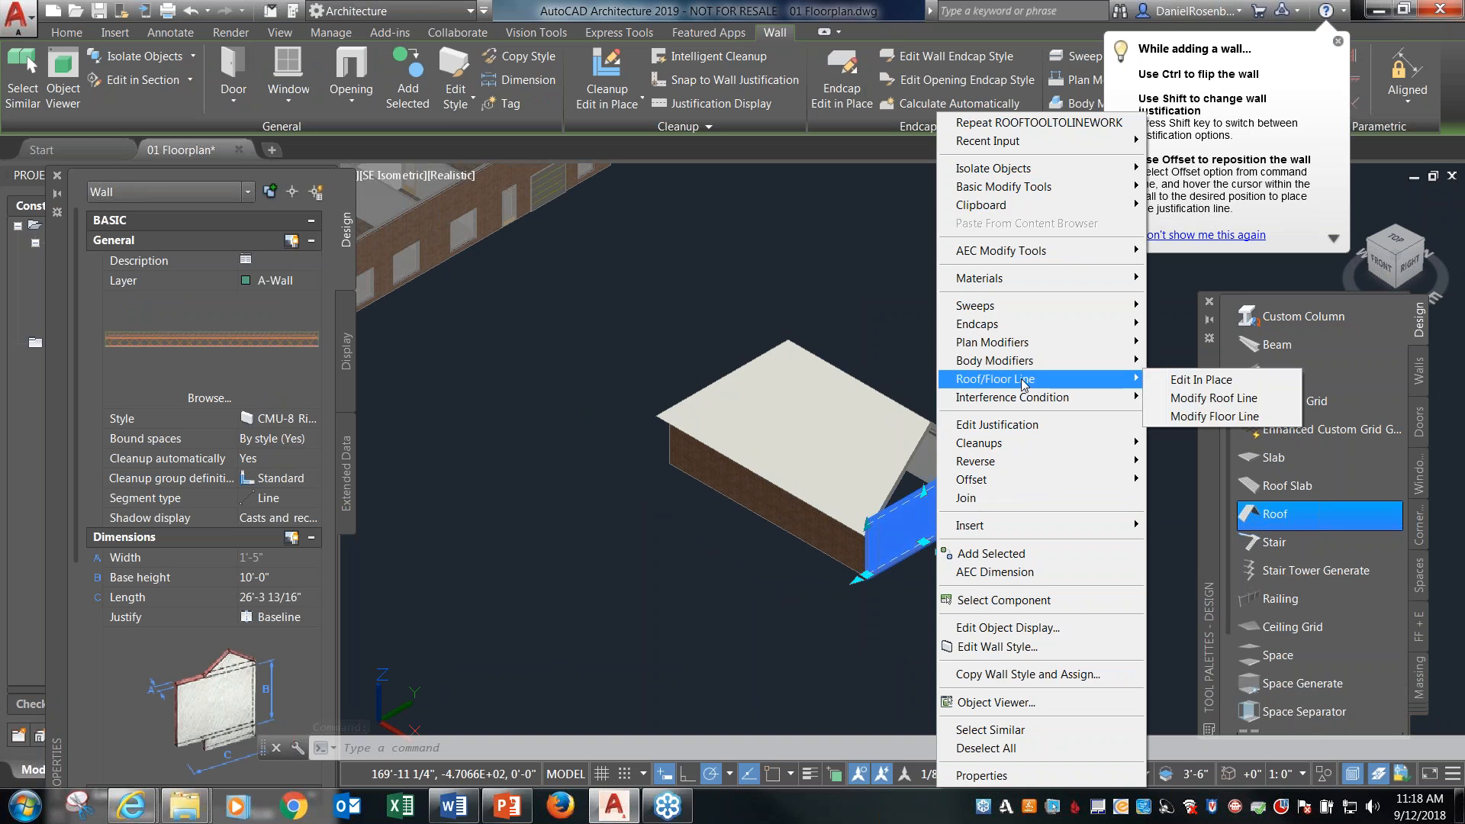
pyautogui.click(1184, 399)
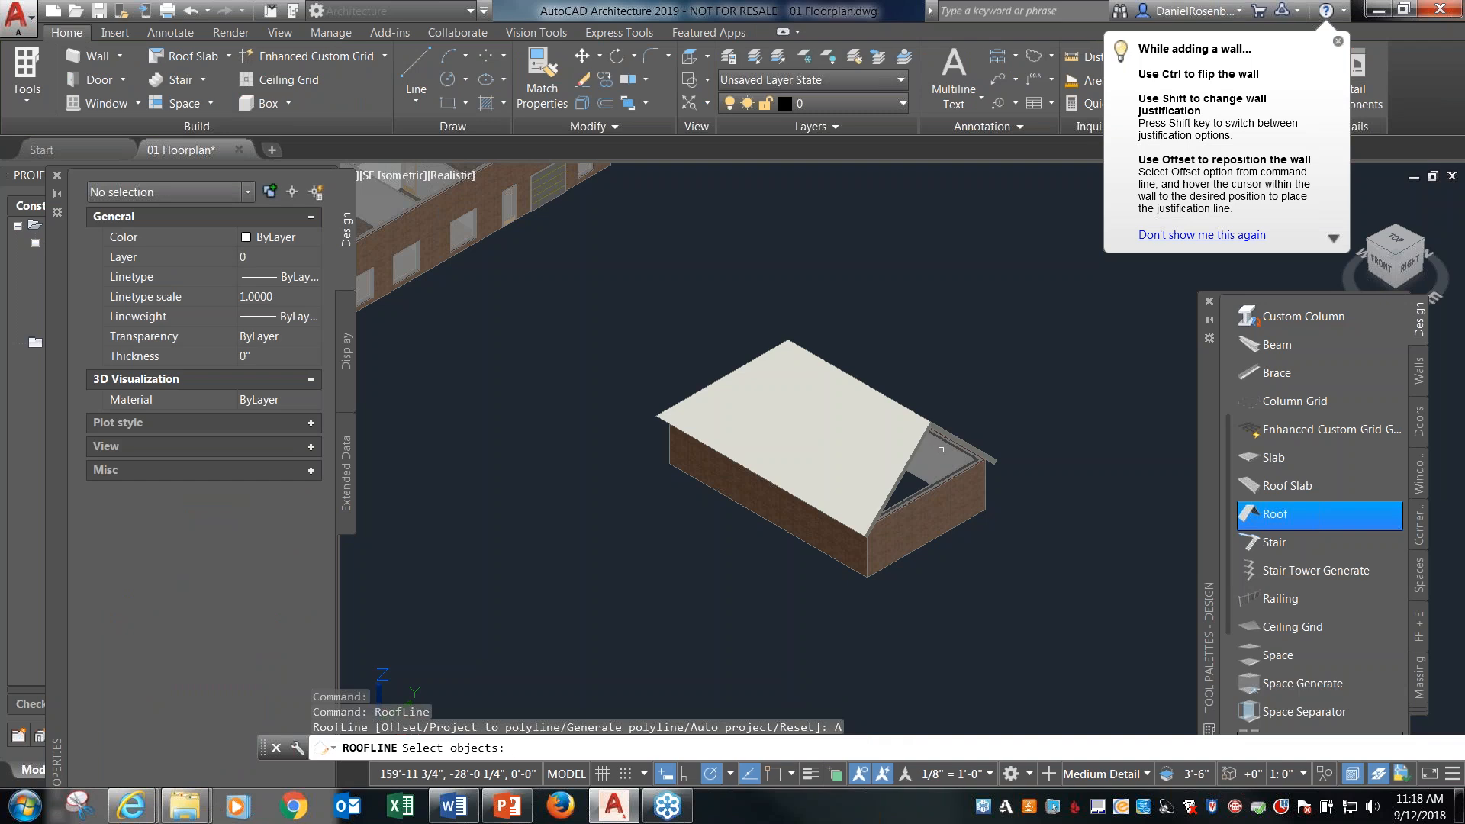
pyautogui.click(910, 449)
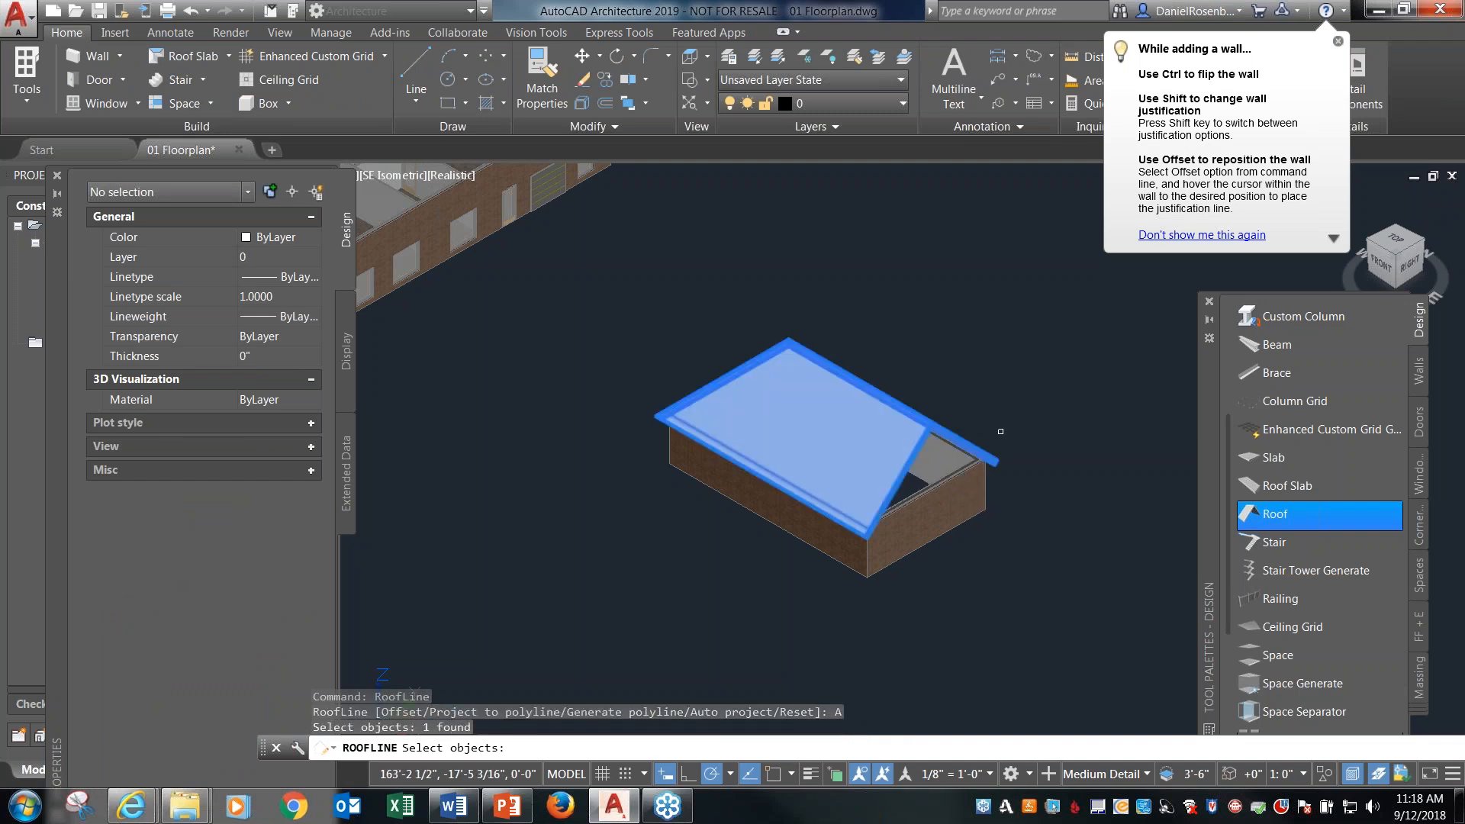
pyautogui.press('Return')
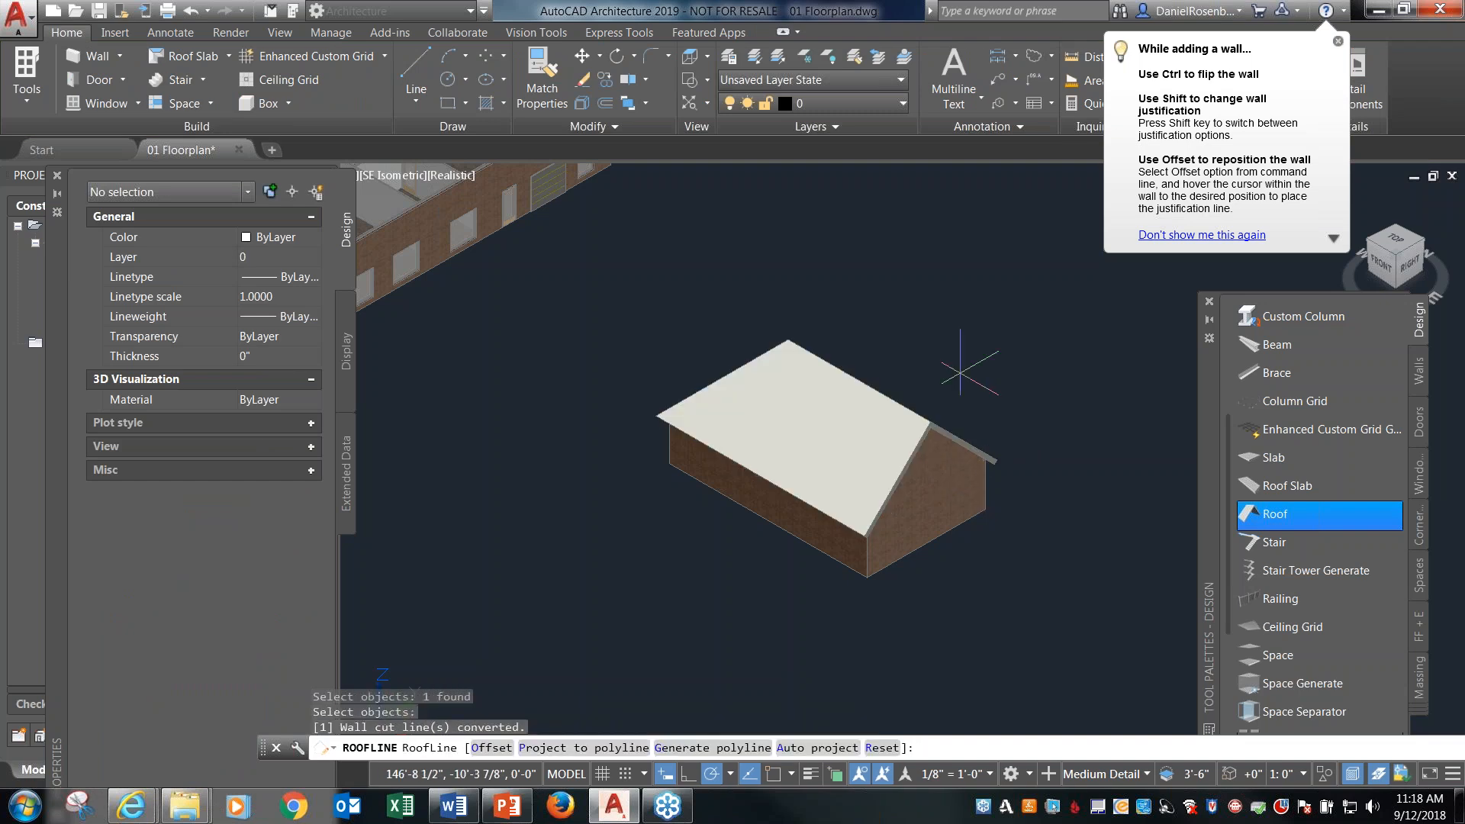
pyautogui.keyDown('shift'); pyautogui.moveTo(926, 383); pyautogui.dragTo(1033, 417, button='middle'); pyautogui.keyUp('shift')
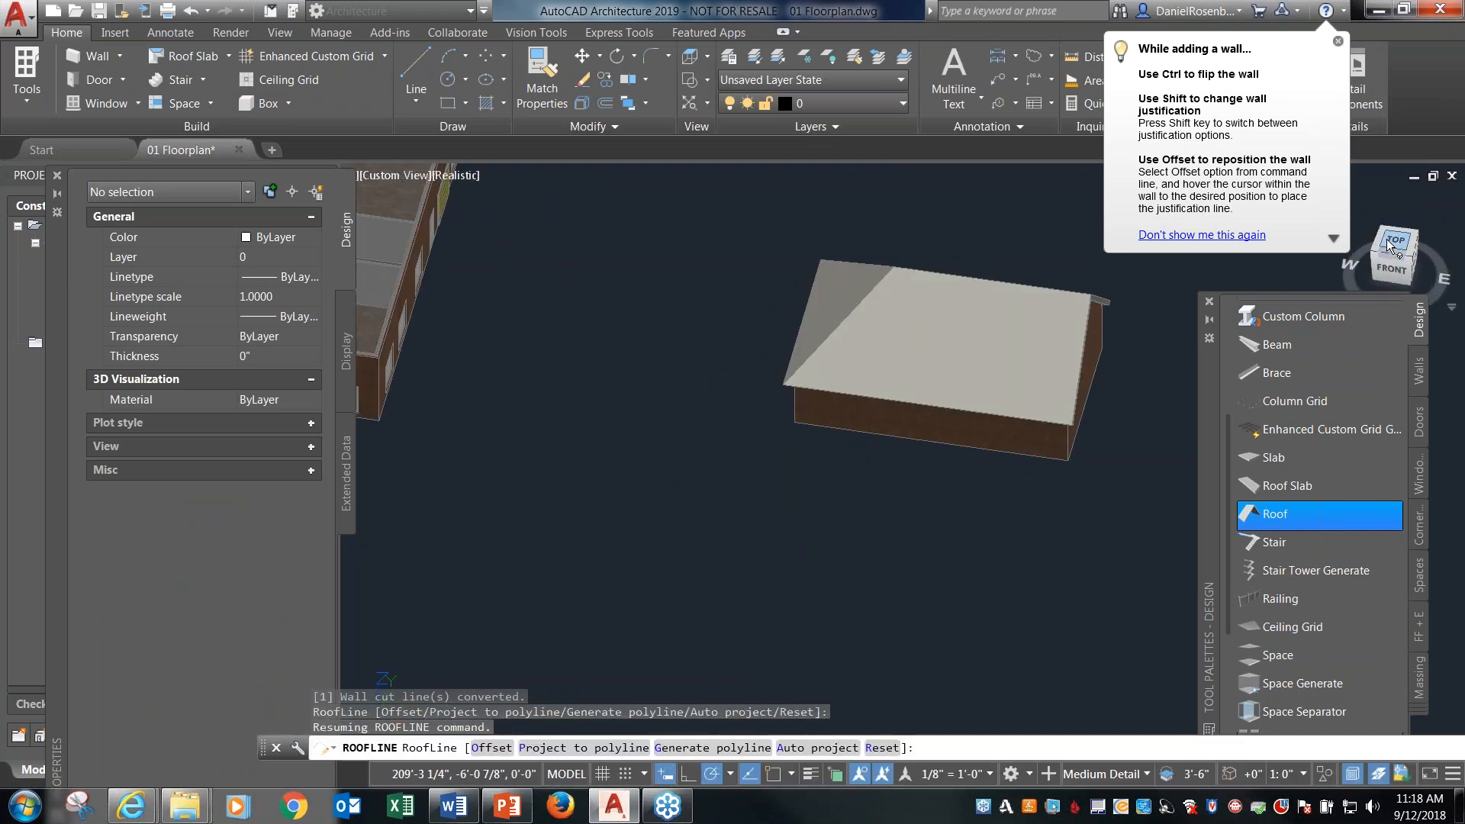
# End the roof line command, return to the top view and erase the practice stair, the gabled roof and its four walls.
pyautogui.click(1384, 258)
pyautogui.click(1367, 251)
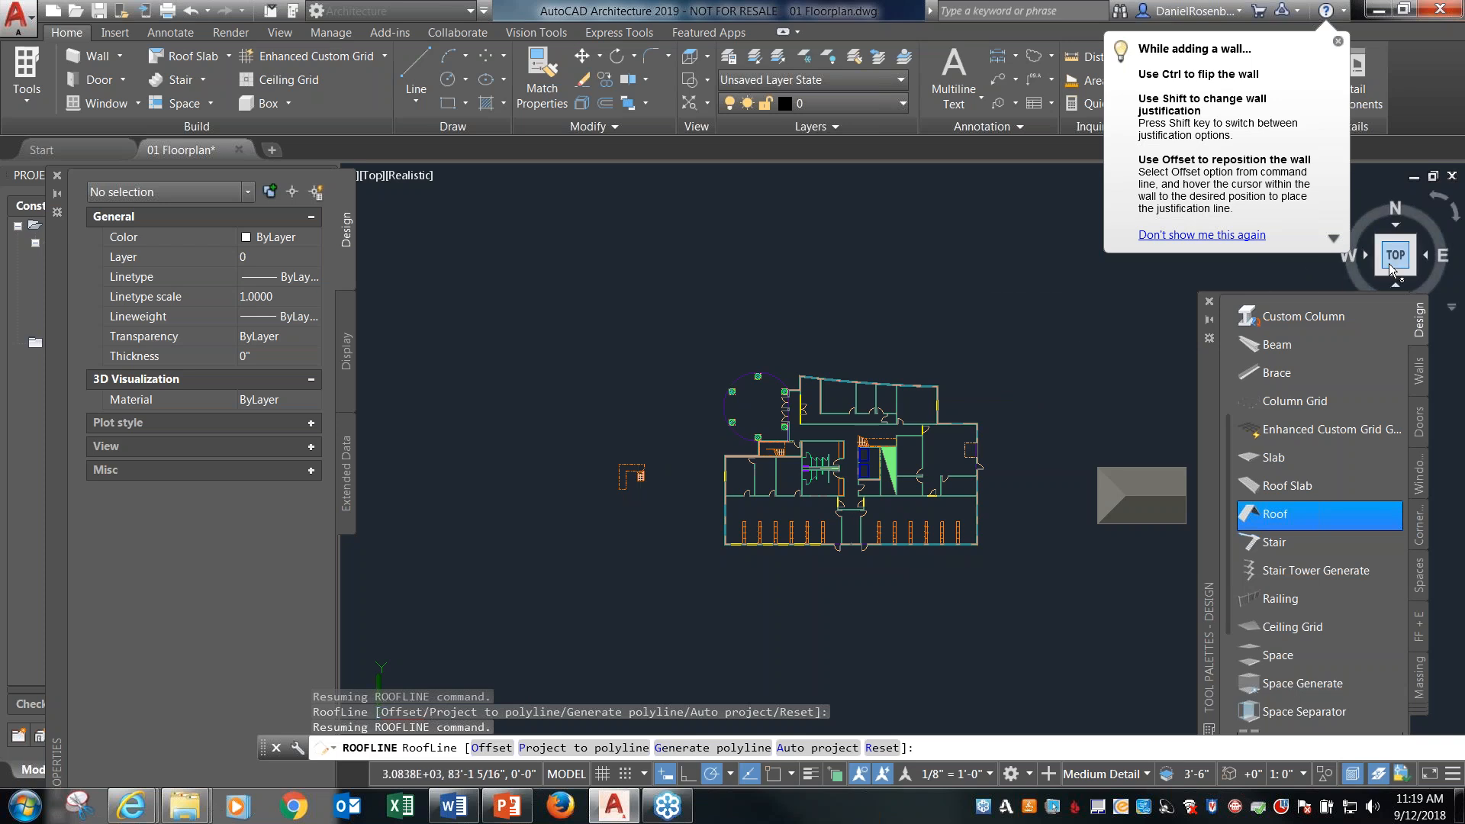
pyautogui.click(1412, 271)
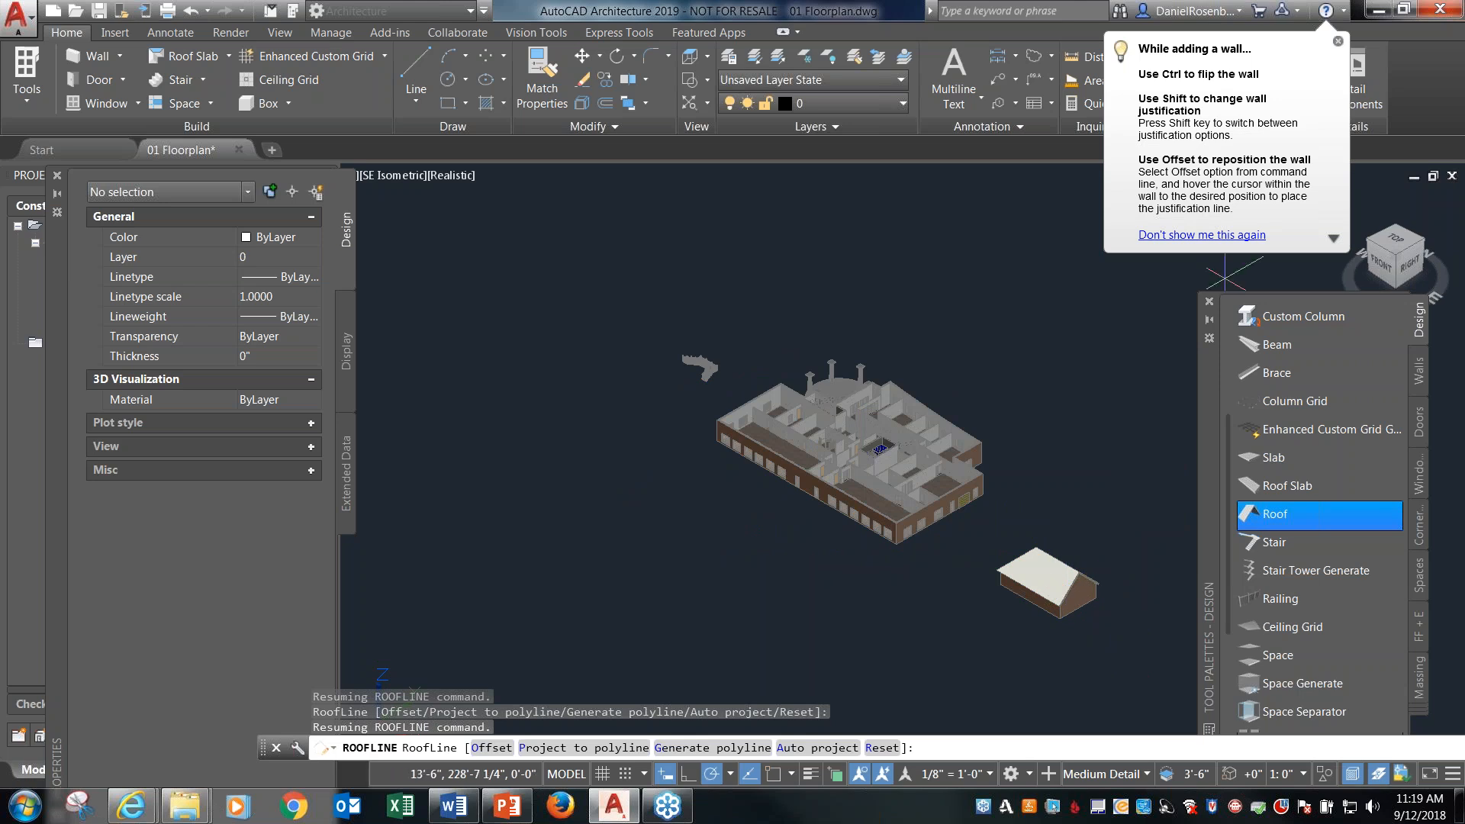
pyautogui.click(1393, 241)
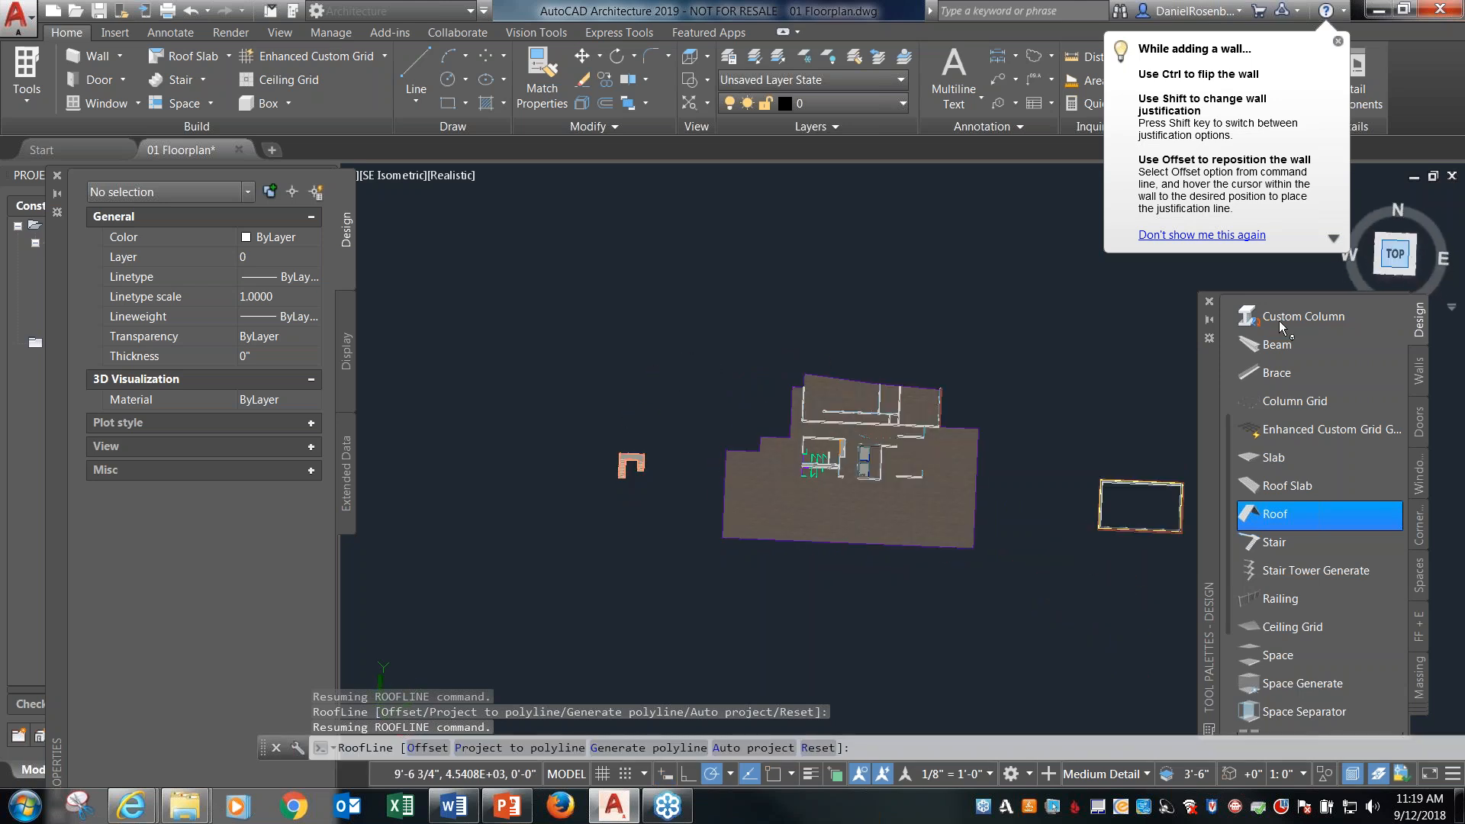
pyautogui.press('Escape')
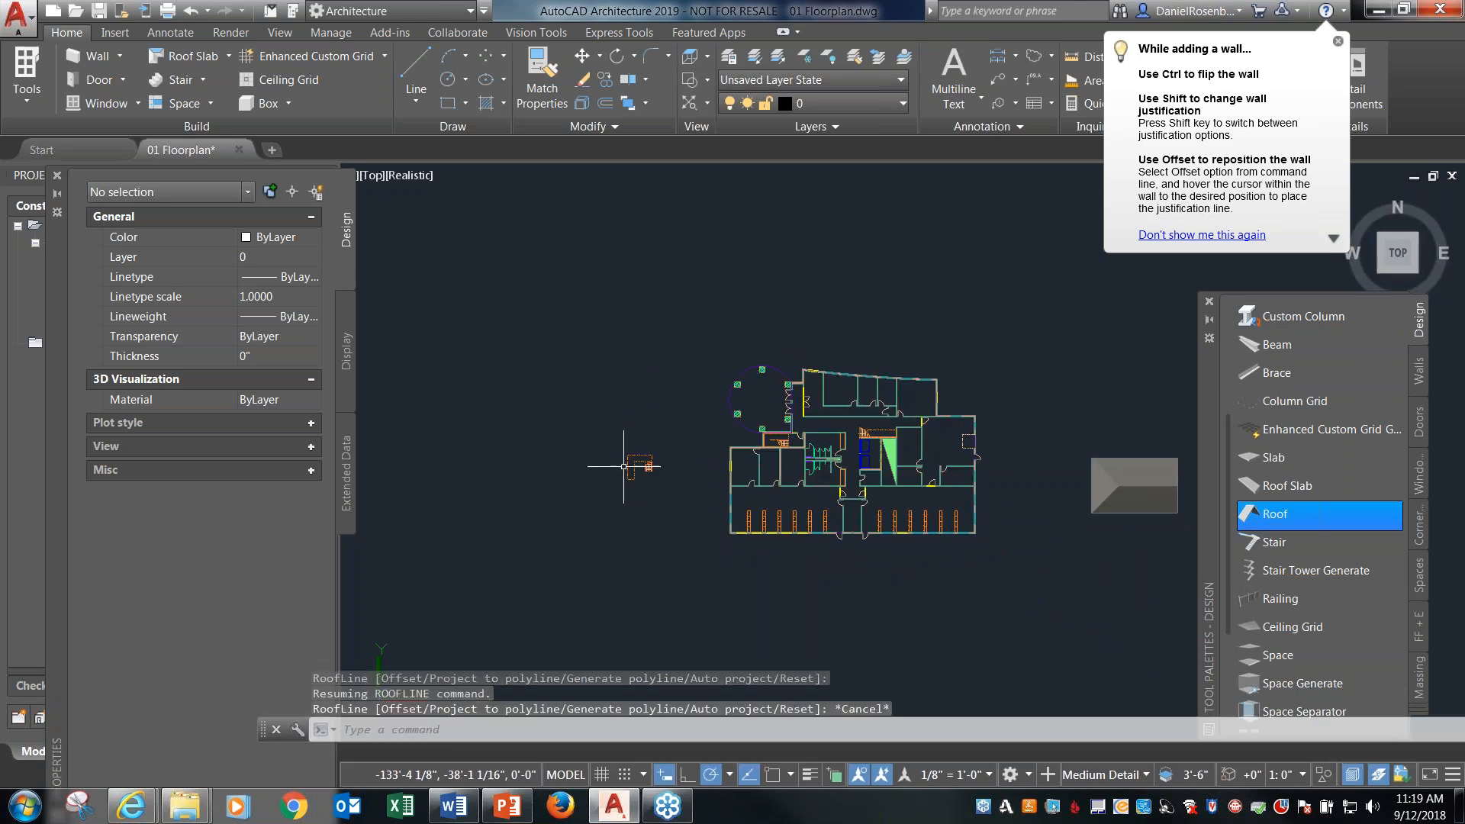
pyautogui.click(623, 465)
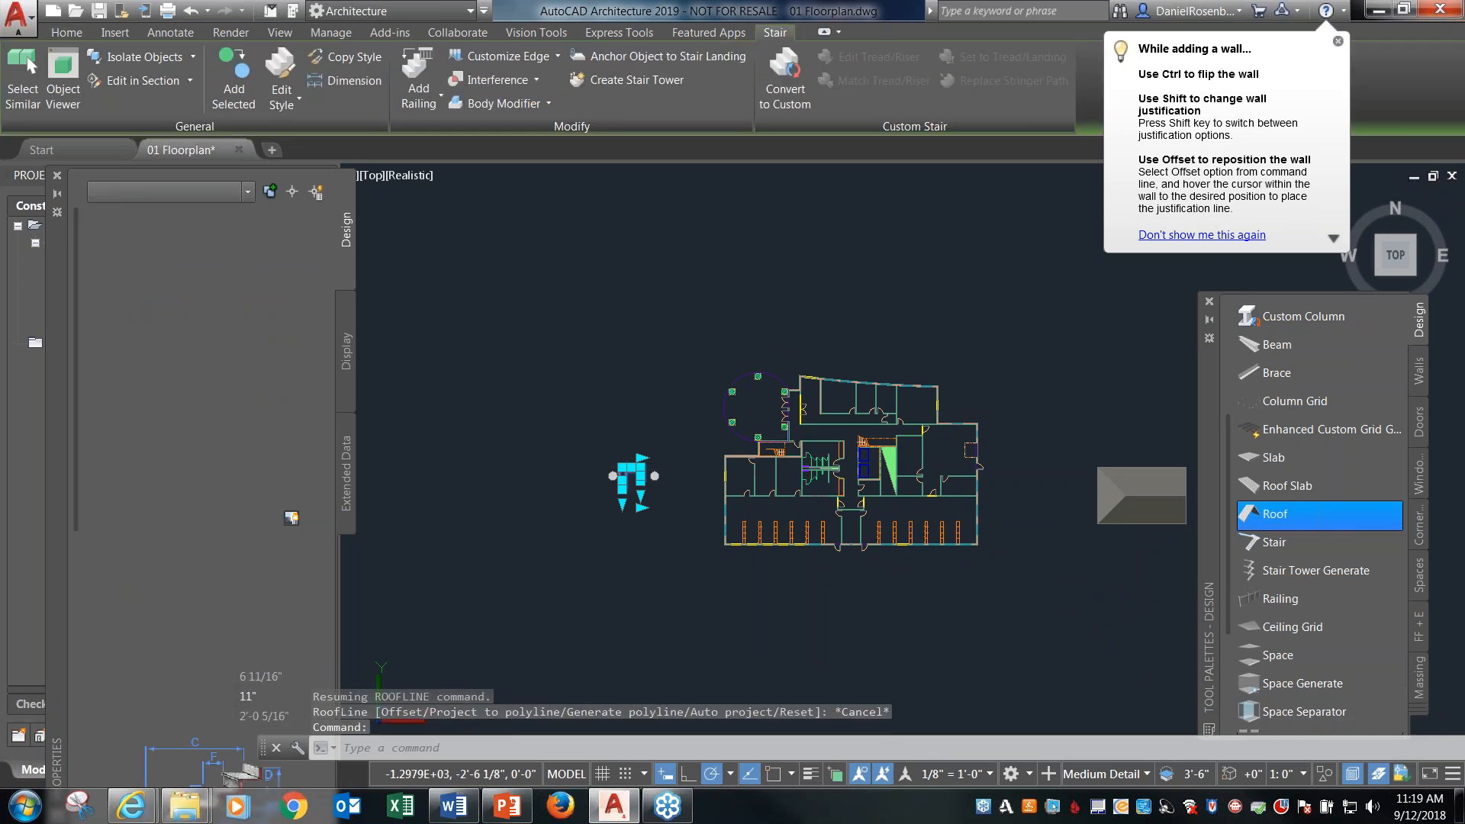
pyautogui.press('Delete')
pyautogui.click(1158, 489)
pyautogui.press('Delete')
pyautogui.click(1082, 439)
pyautogui.click(1195, 607)
pyautogui.press('Delete')
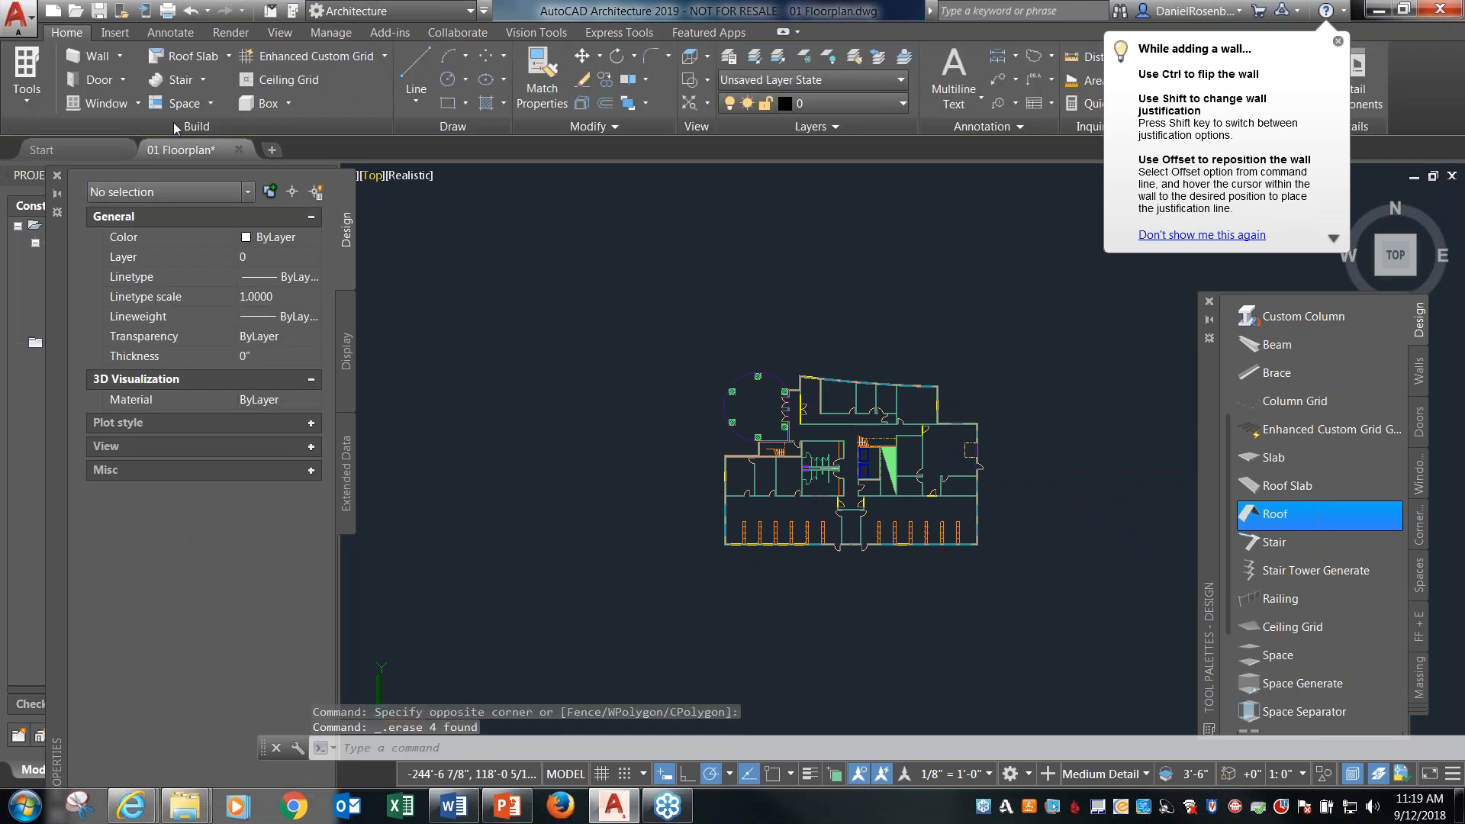
# Save the 01 Floorplan drawing and move the Properties palette clear of the Project Navigator.
pyautogui.moveTo(666, 382); pyautogui.dragTo(706, 373, button='middle')
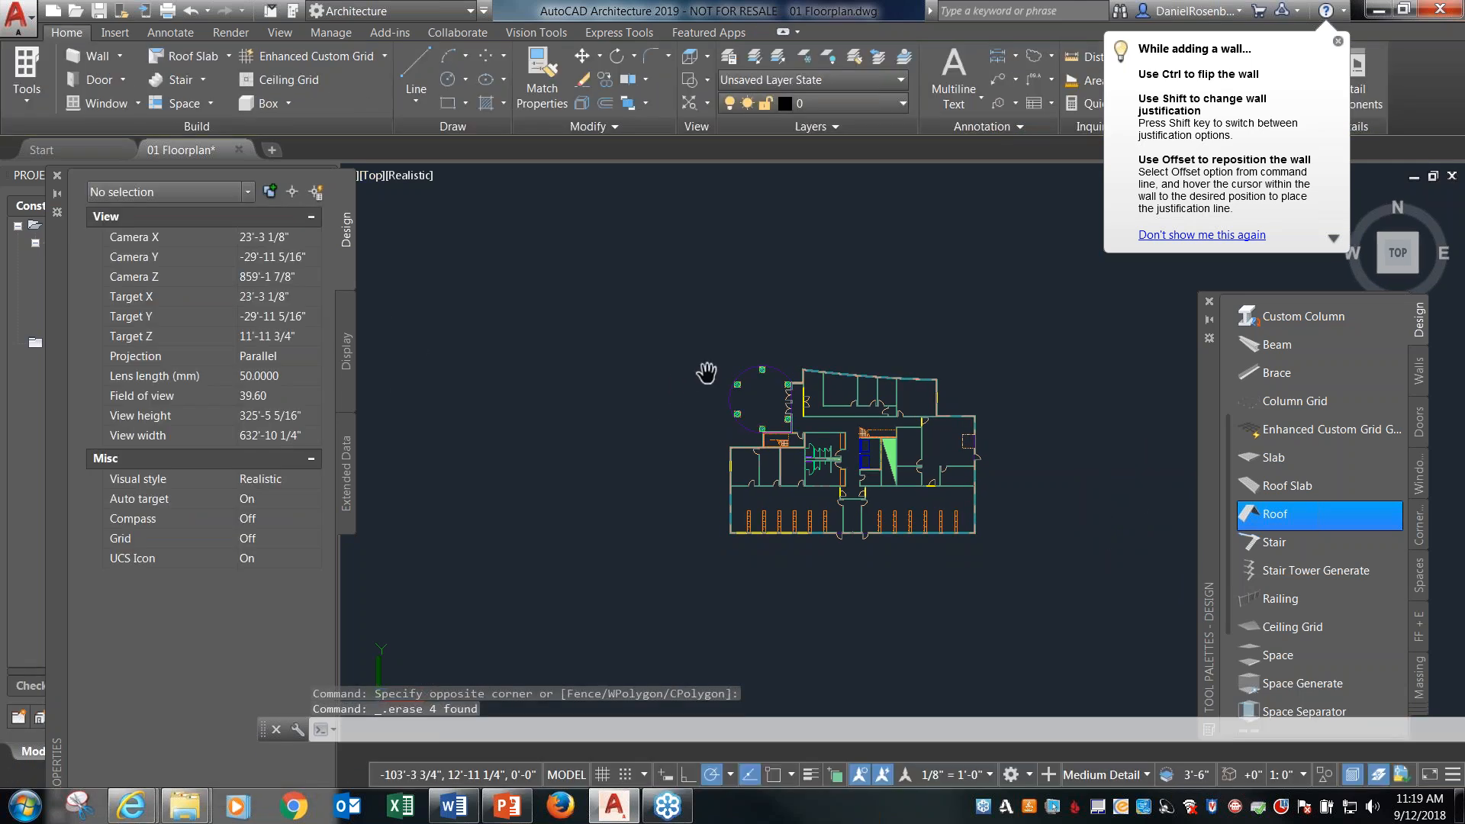
pyautogui.click(99, 11)
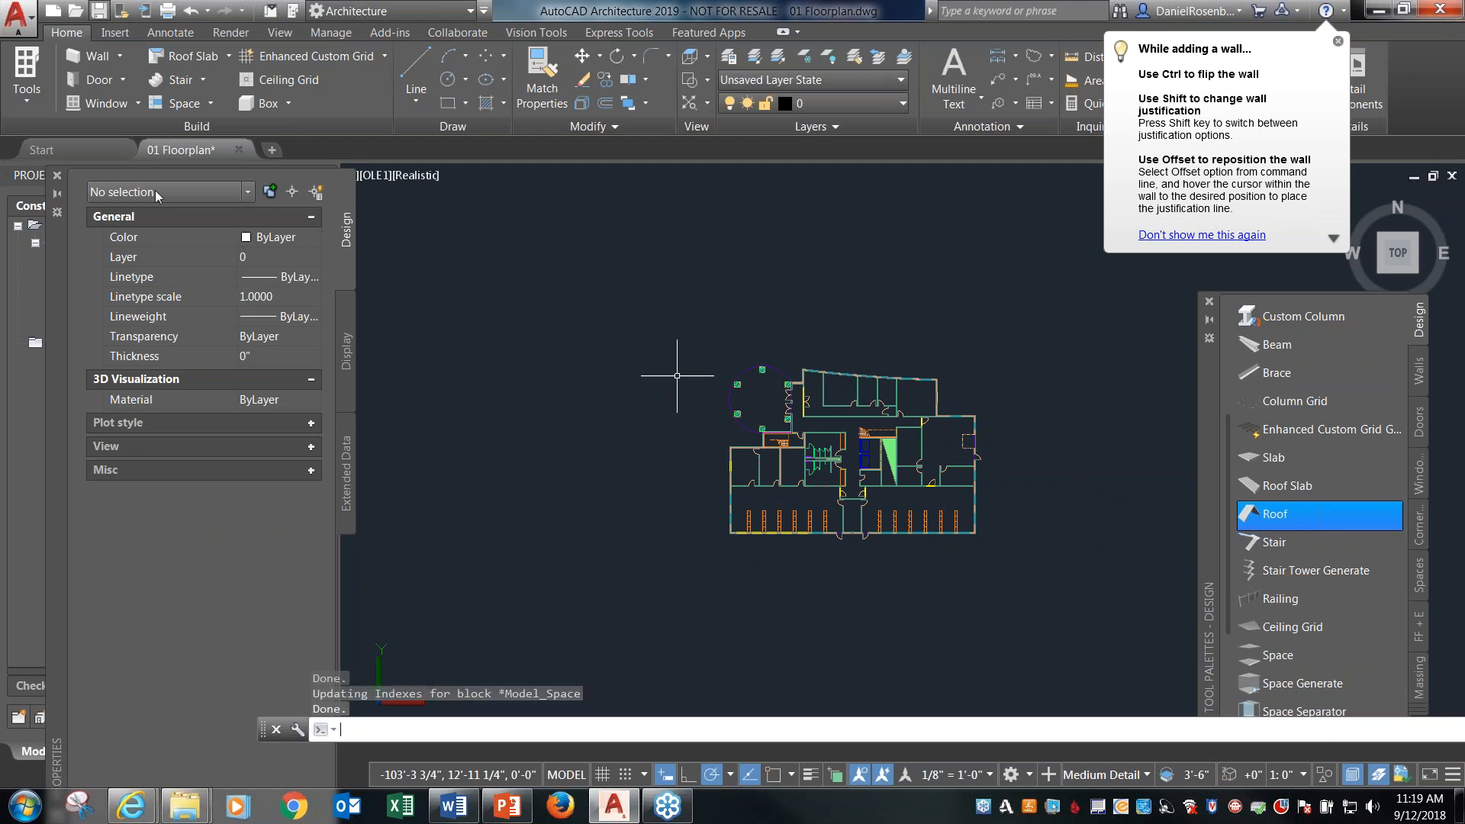
pyautogui.moveTo(56, 255); pyautogui.dragTo(352, 168)
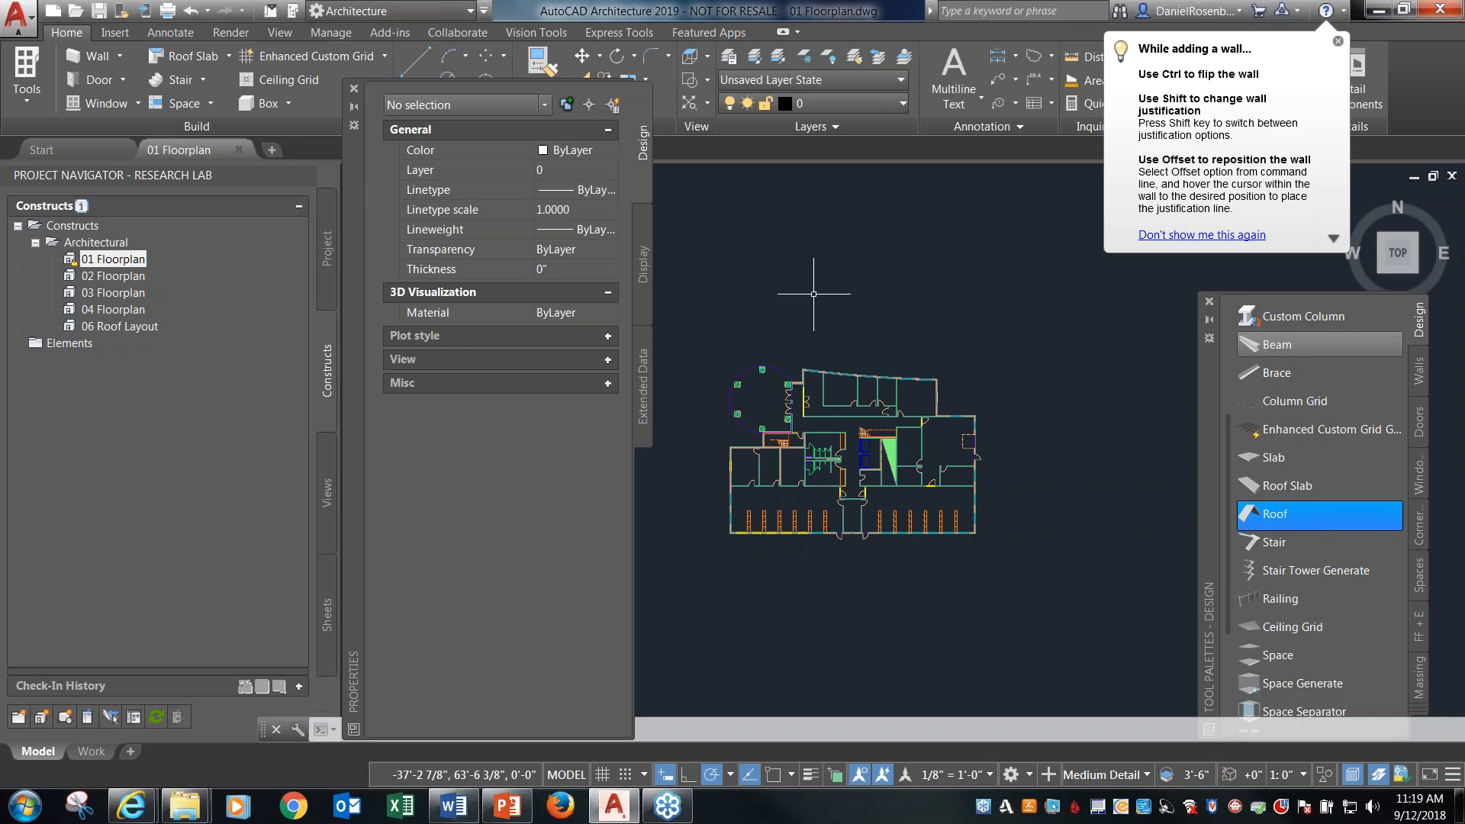
pyautogui.moveTo(354, 188); pyautogui.dragTo(966, 205)
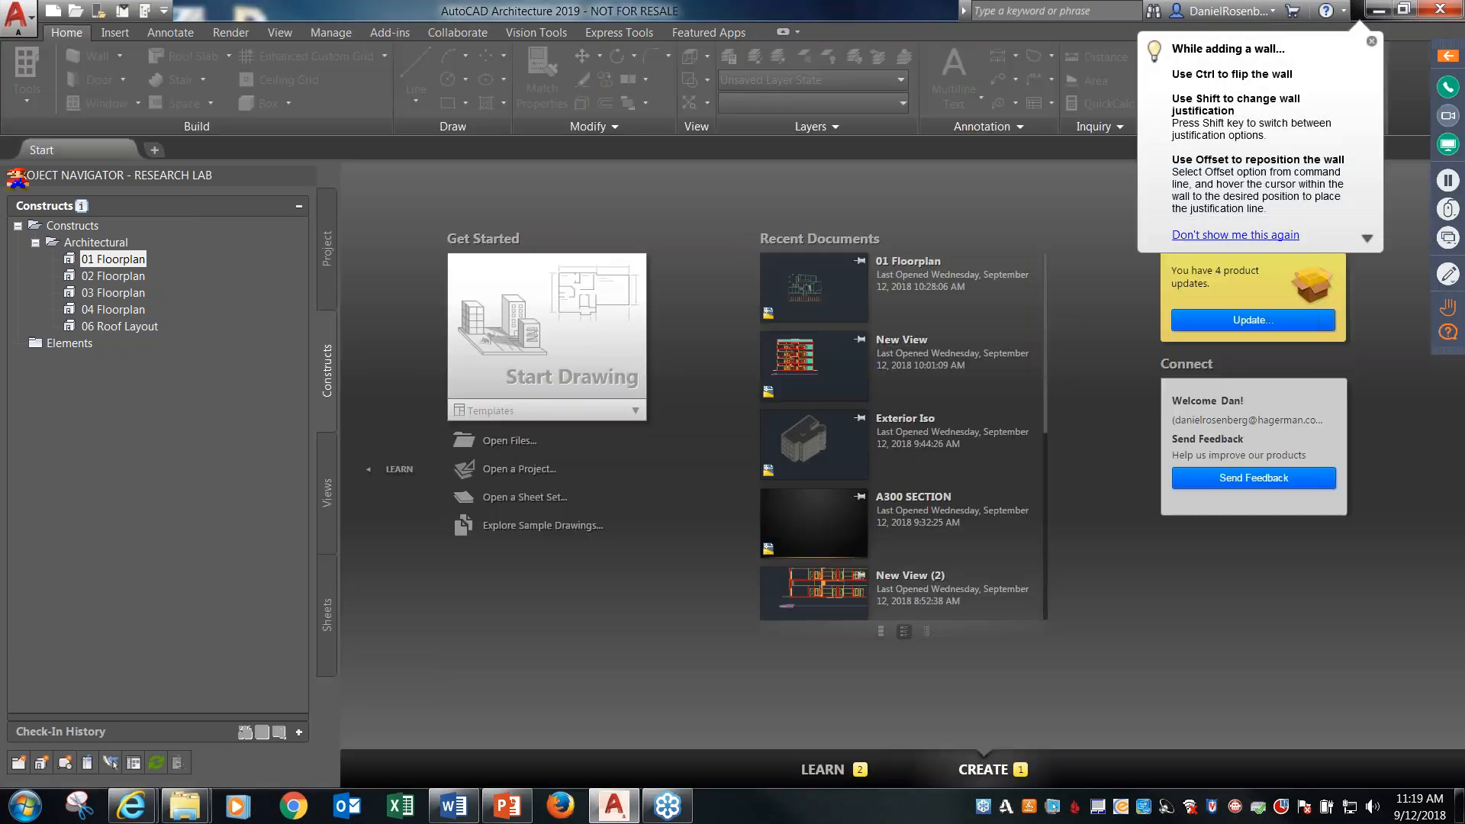
# Review the Research Lab project's constructs, levels and divisions, and open the Exterior Iso view drawing.
pyautogui.moveTo(108, 335); pyautogui.dragTo(345, 792)
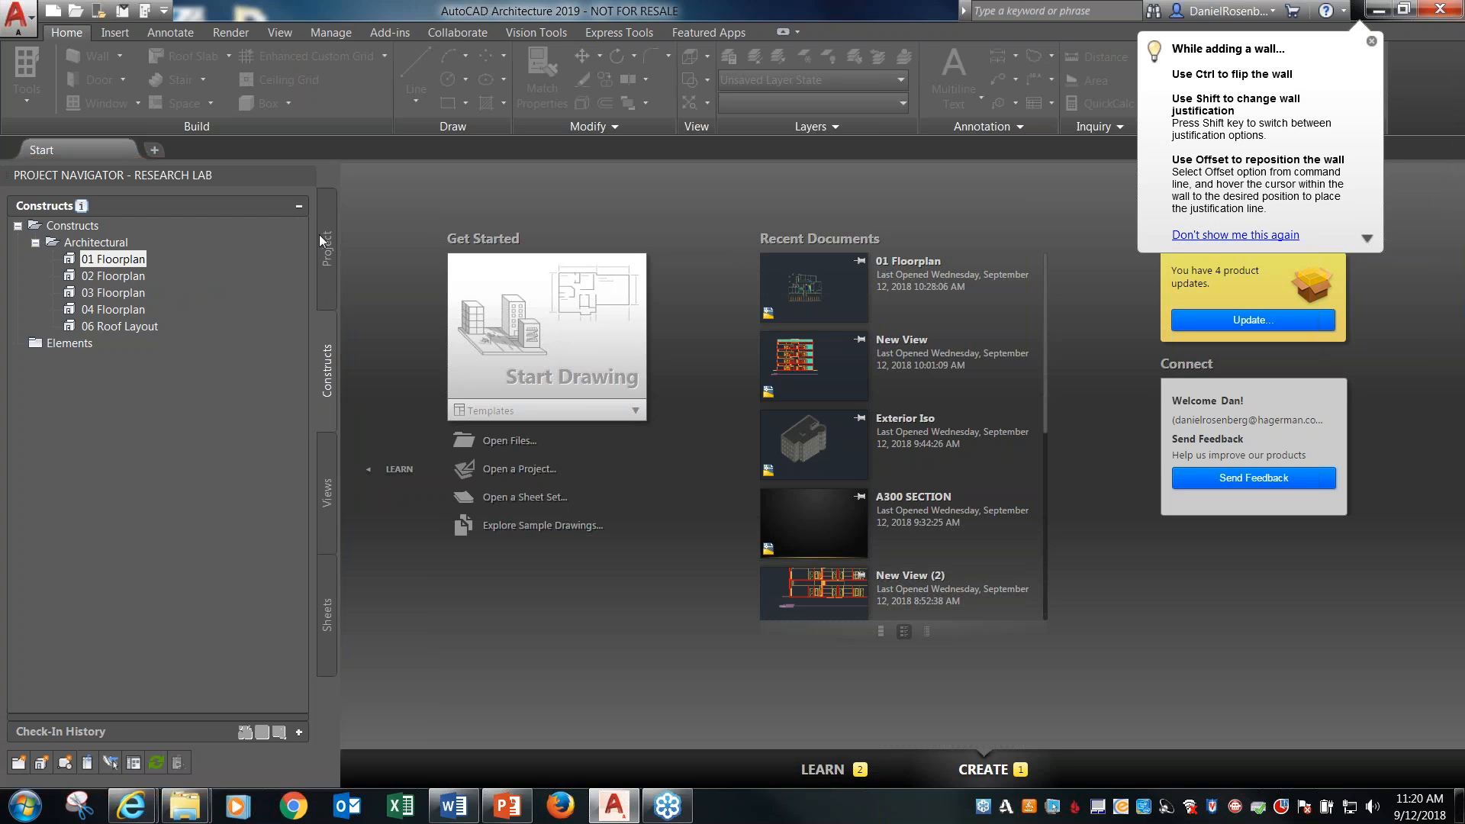
pyautogui.click(326, 236)
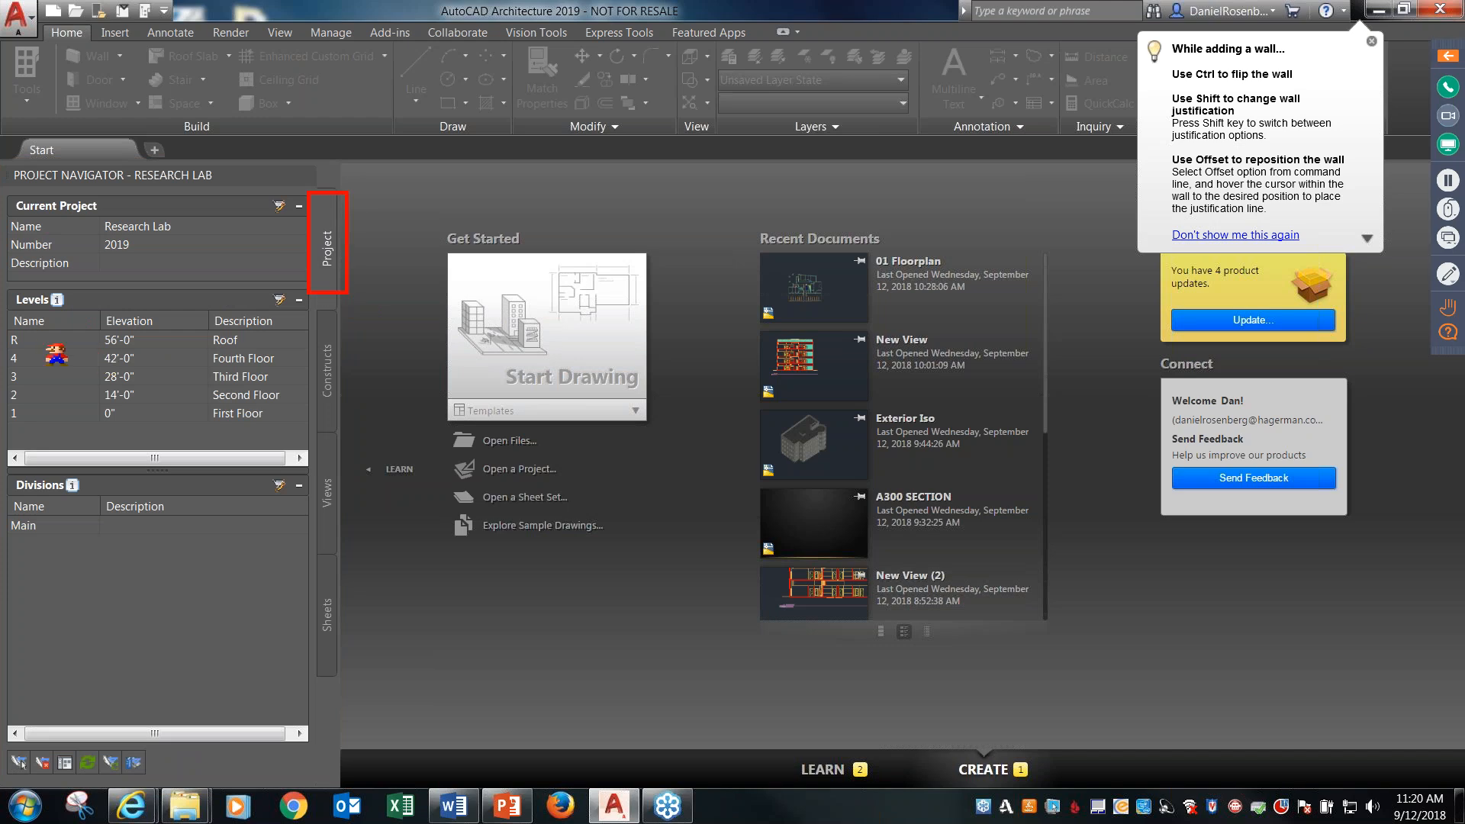
pyautogui.moveTo(2, 303); pyautogui.dragTo(313, 435)
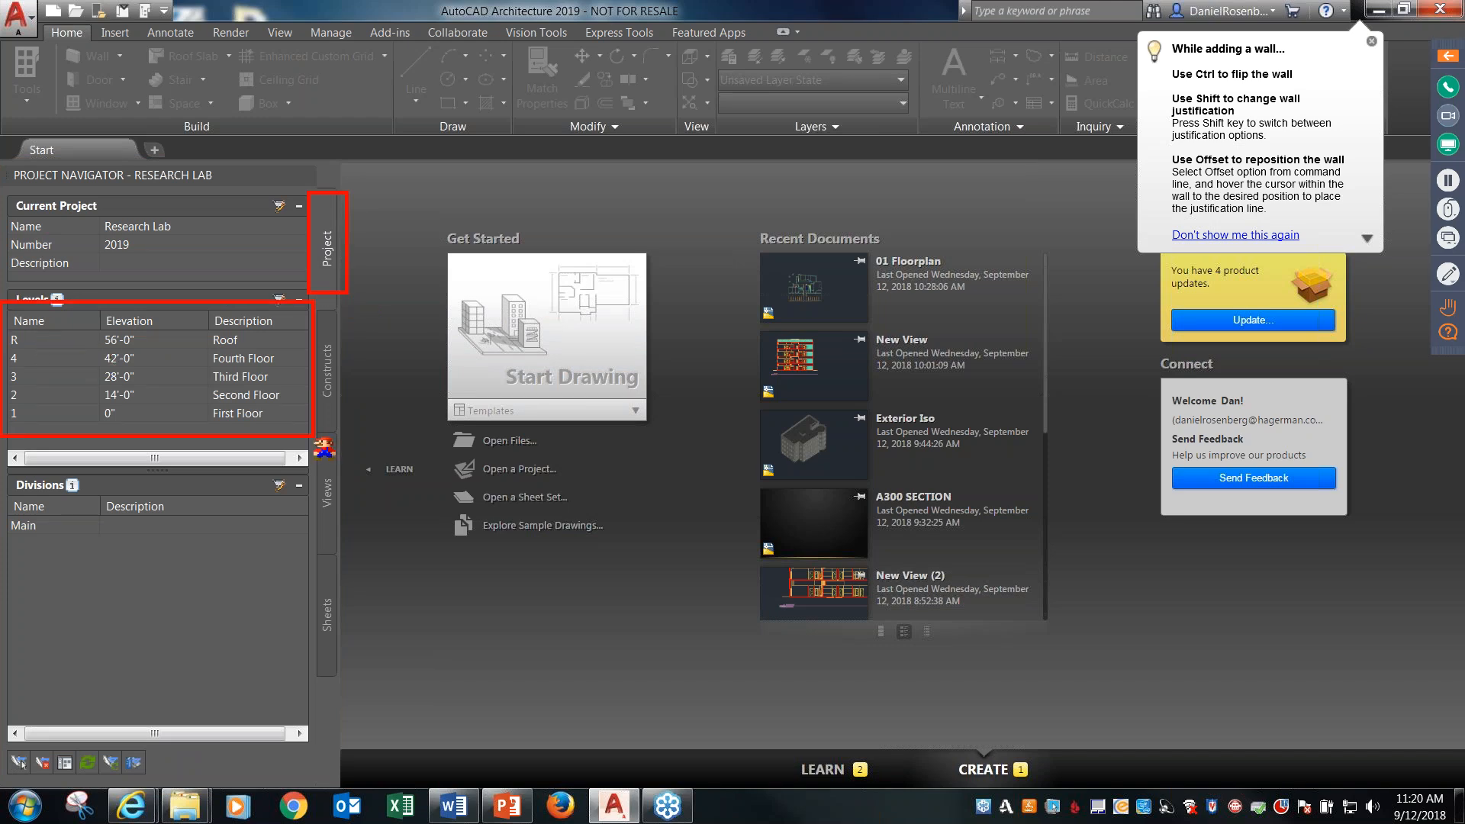
pyautogui.press('Escape')
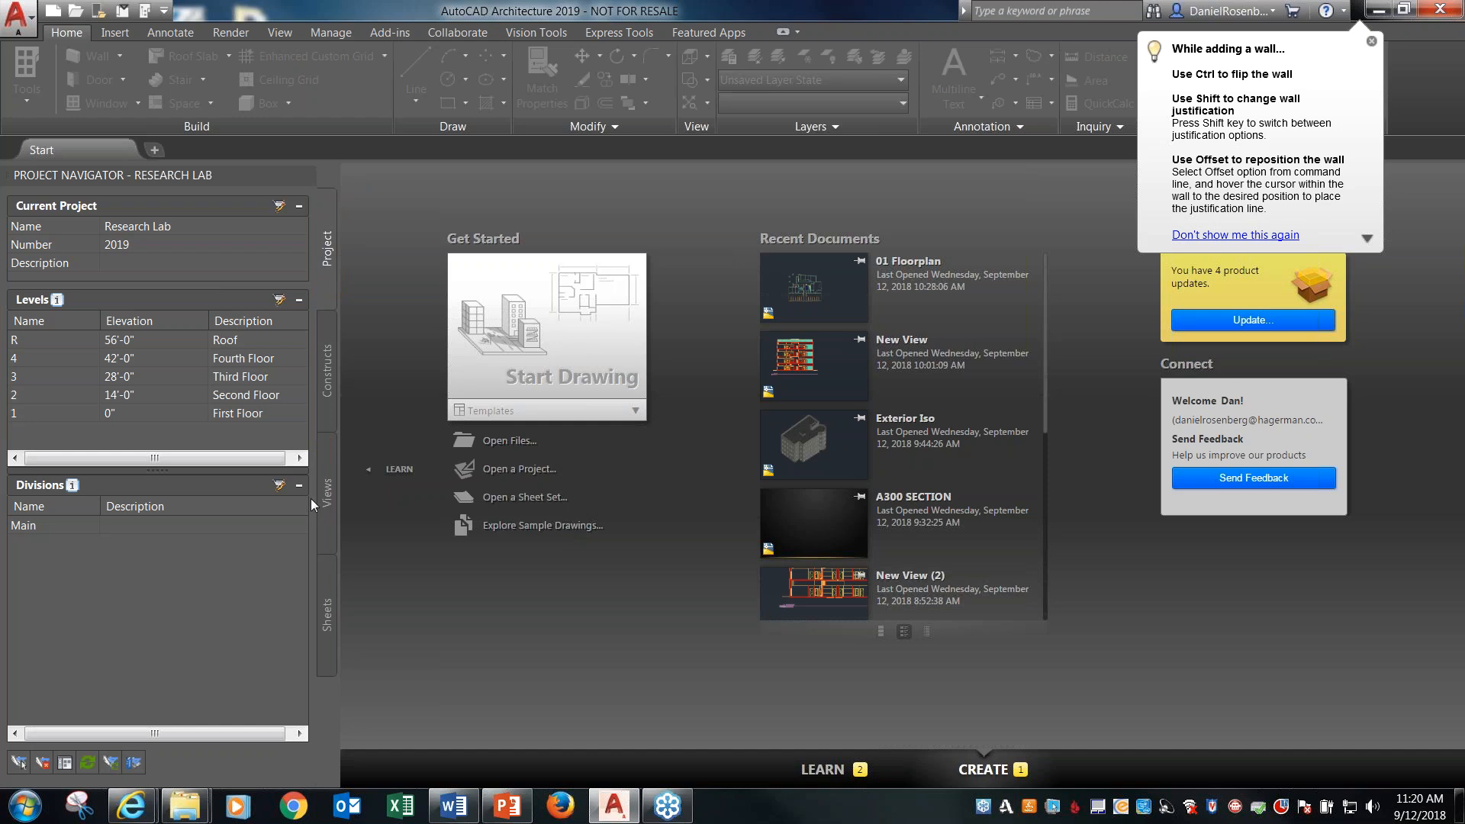
pyautogui.click(328, 491)
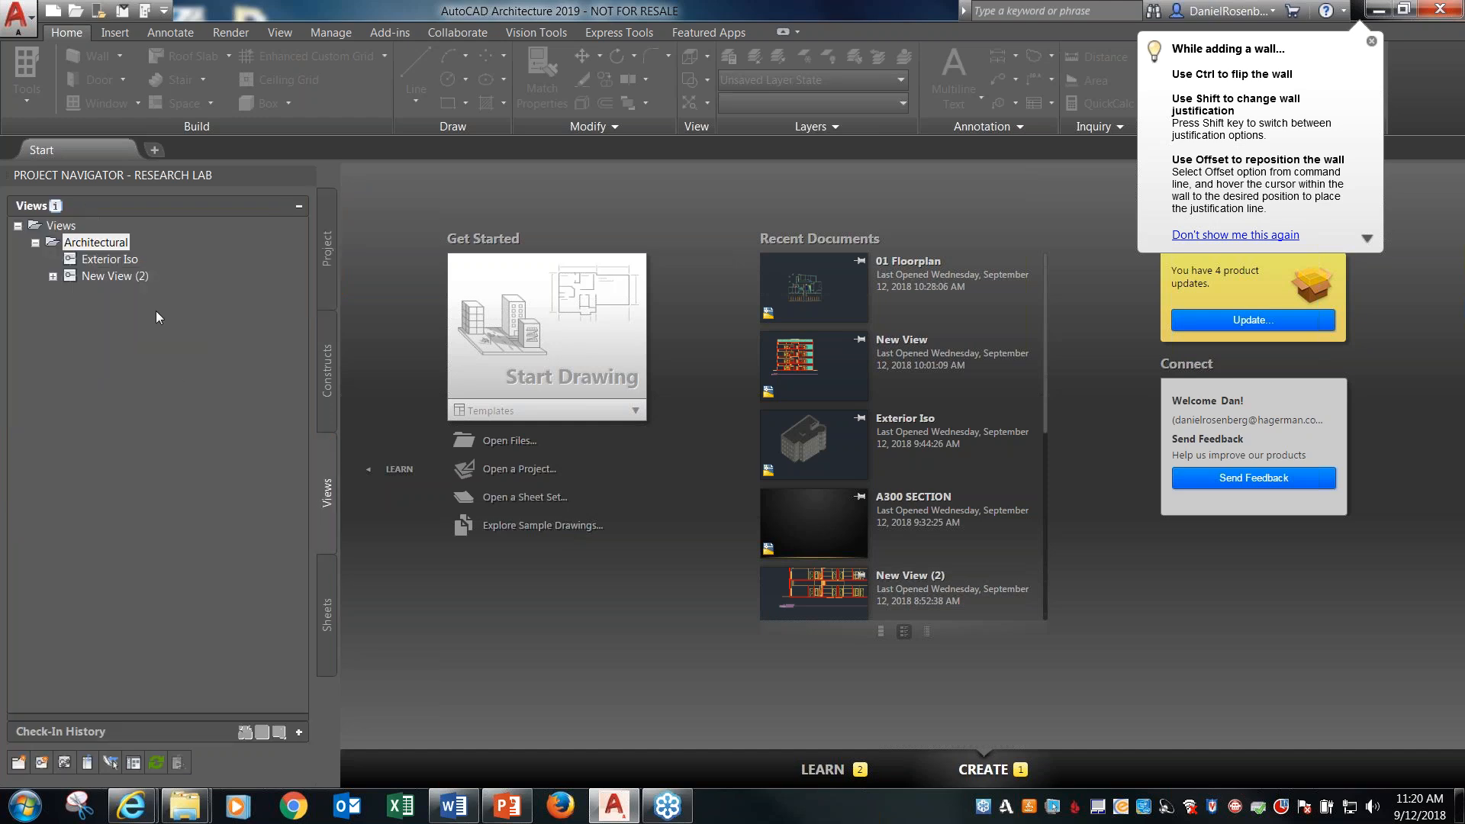
pyautogui.doubleClick(117, 261)
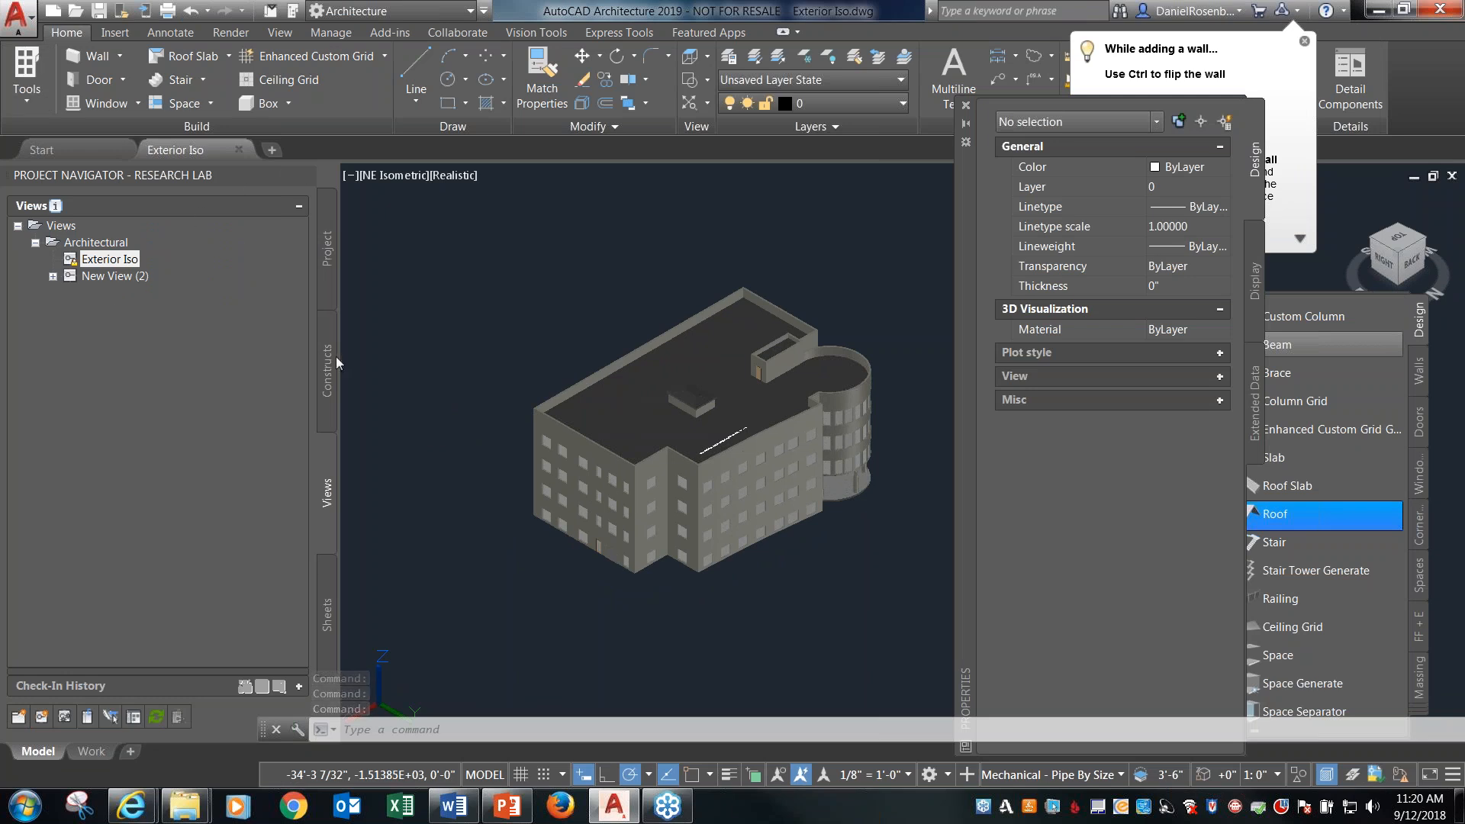
# Add a project level above level 4 and give it the description Fifth Floor.
pyautogui.click(326, 267)
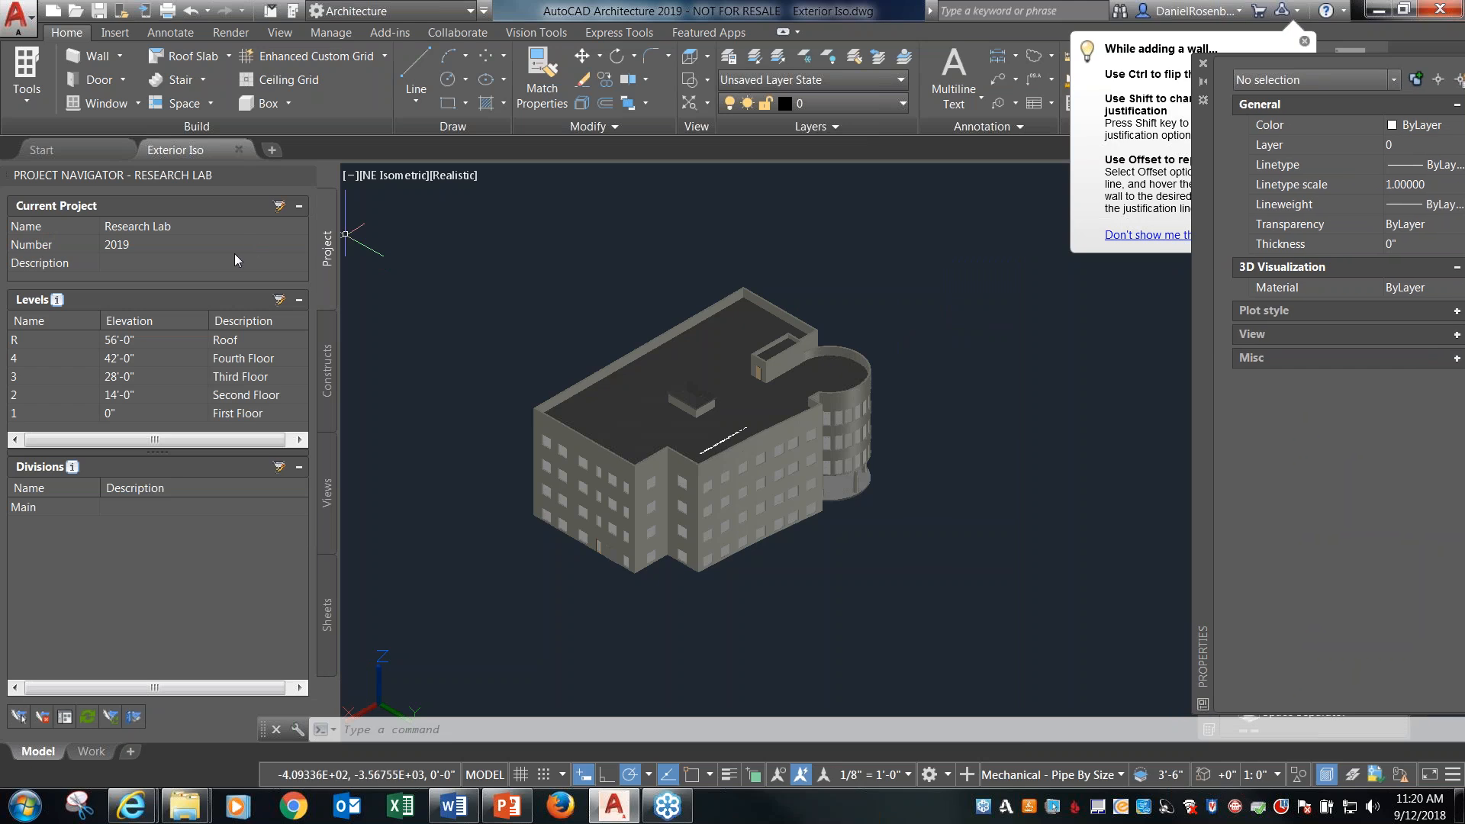
pyautogui.click(130, 364)
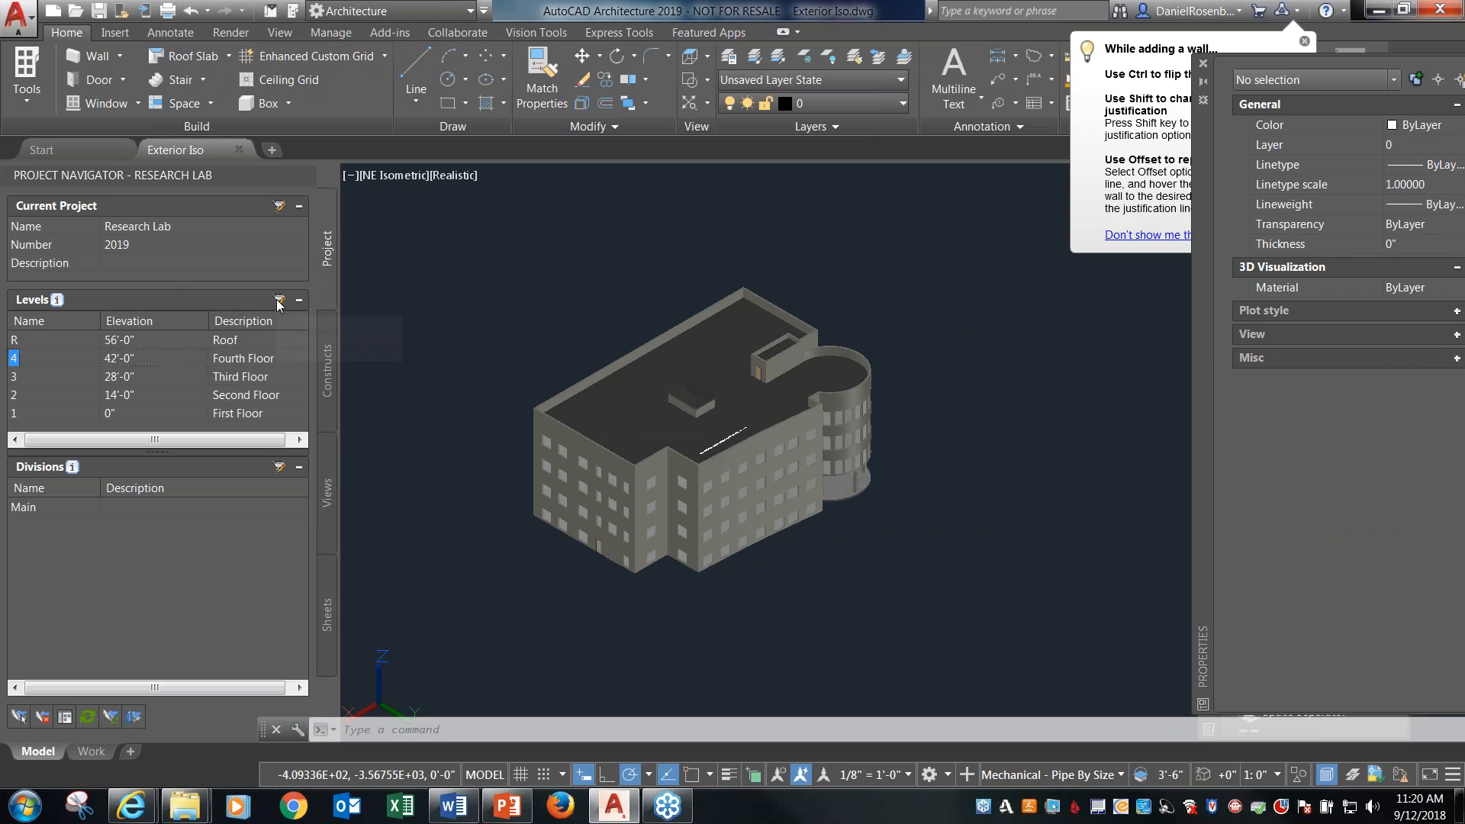
pyautogui.click(279, 303)
pyautogui.click(721, 345)
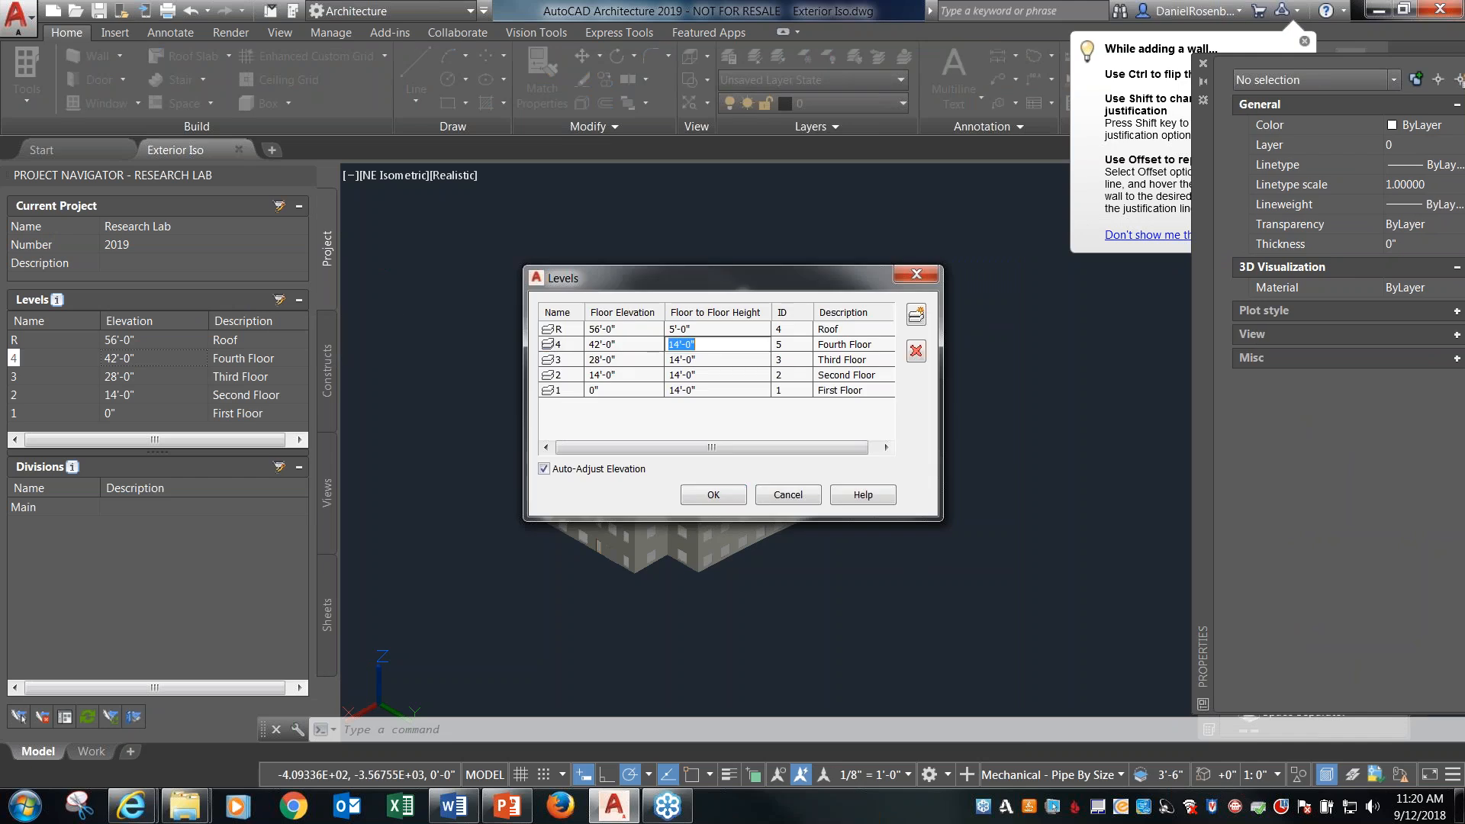
pyautogui.rightClick(695, 347)
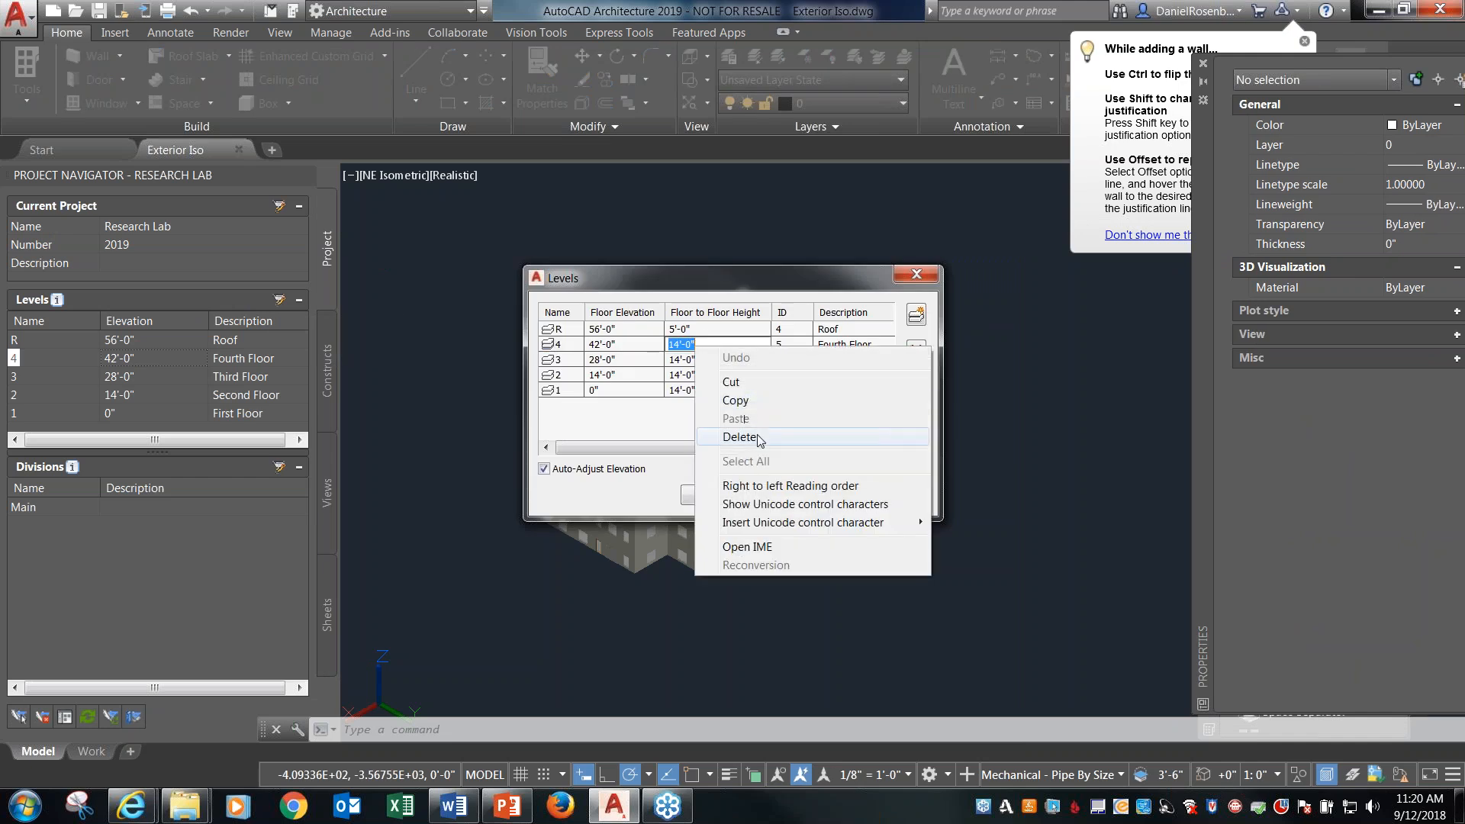
pyautogui.rightClick(624, 348)
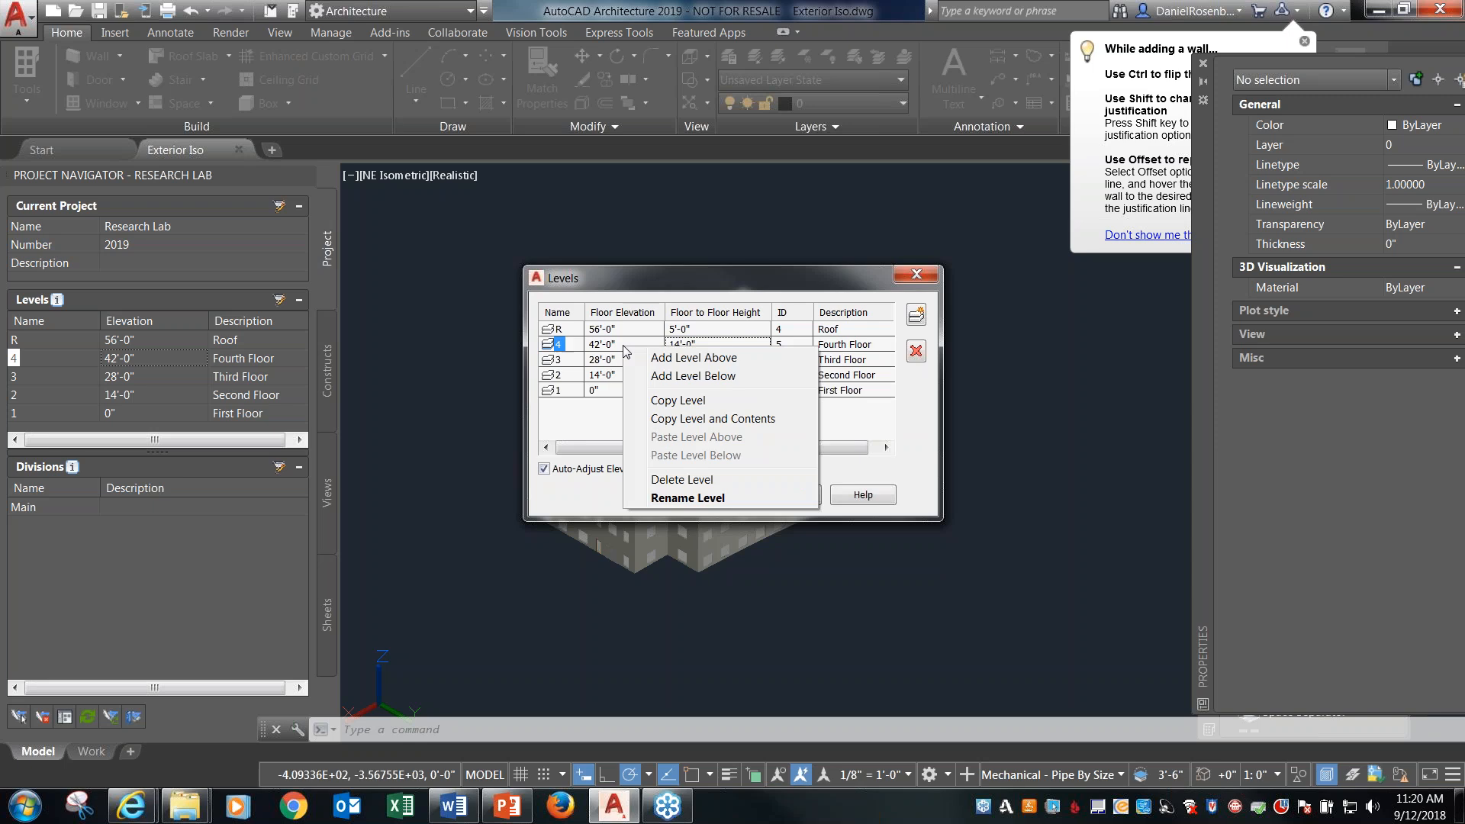
pyautogui.click(666, 358)
pyautogui.click(681, 345)
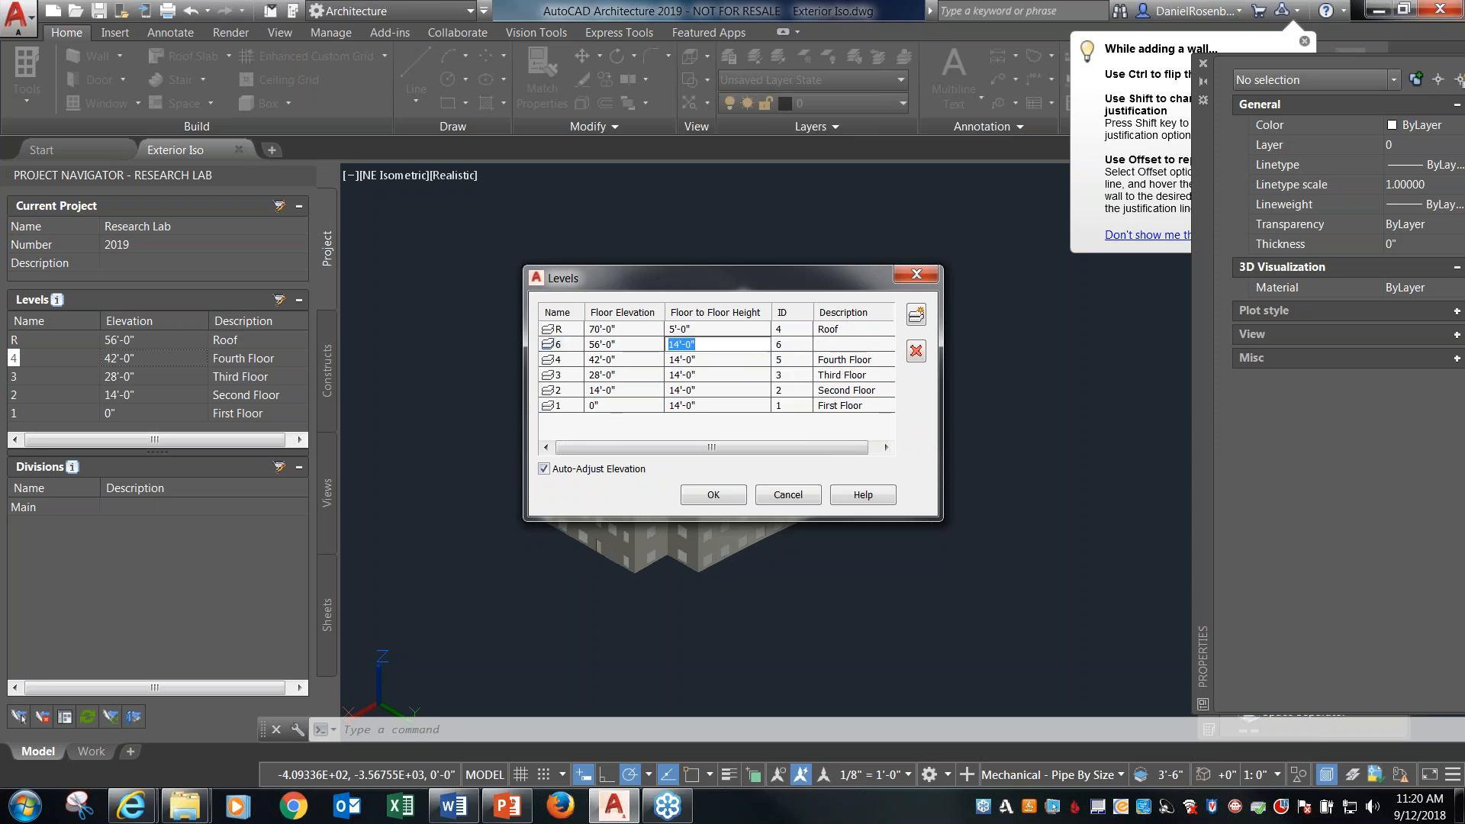
pyautogui.click(840, 346)
pyautogui.write('Fifth Floor')
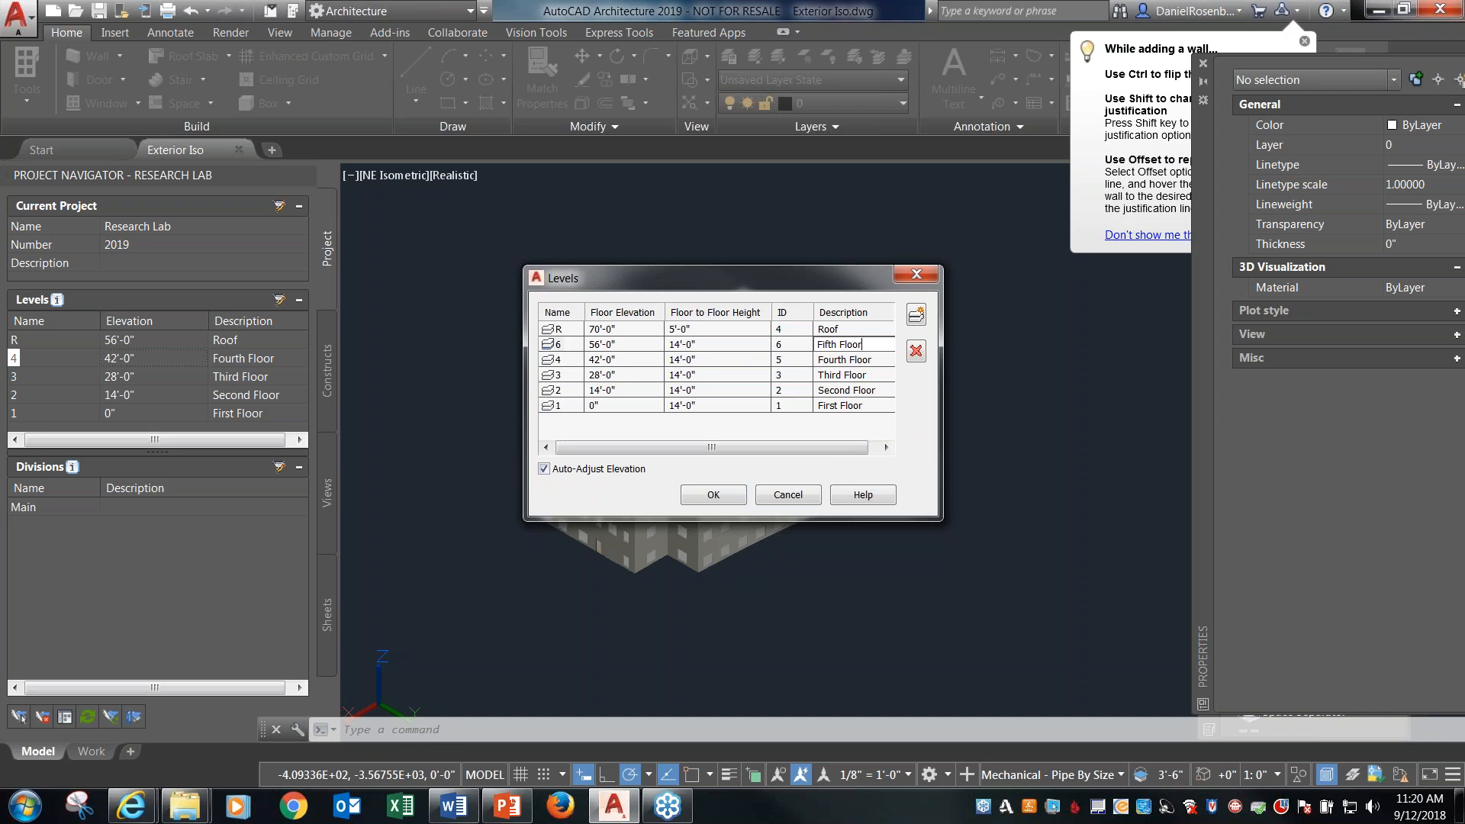
pyautogui.click(838, 354)
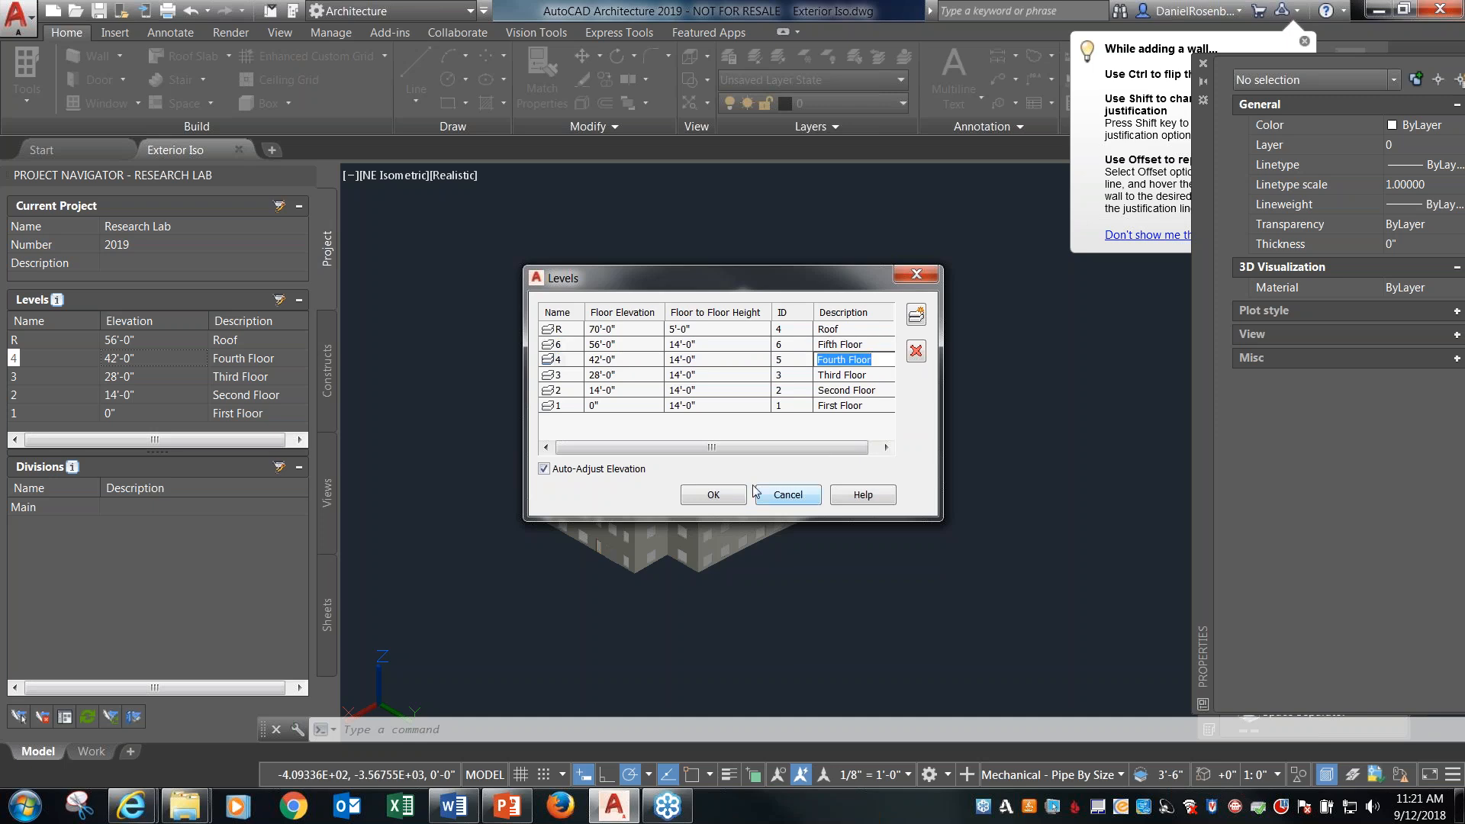
# Set the level IDs to 5 for Fifth Floor, 4 for Fourth Floor and 6 for Roof, accepting regeneration of all project views.
pyautogui.click(792, 345)
pyautogui.write('5')
pyautogui.click(801, 360)
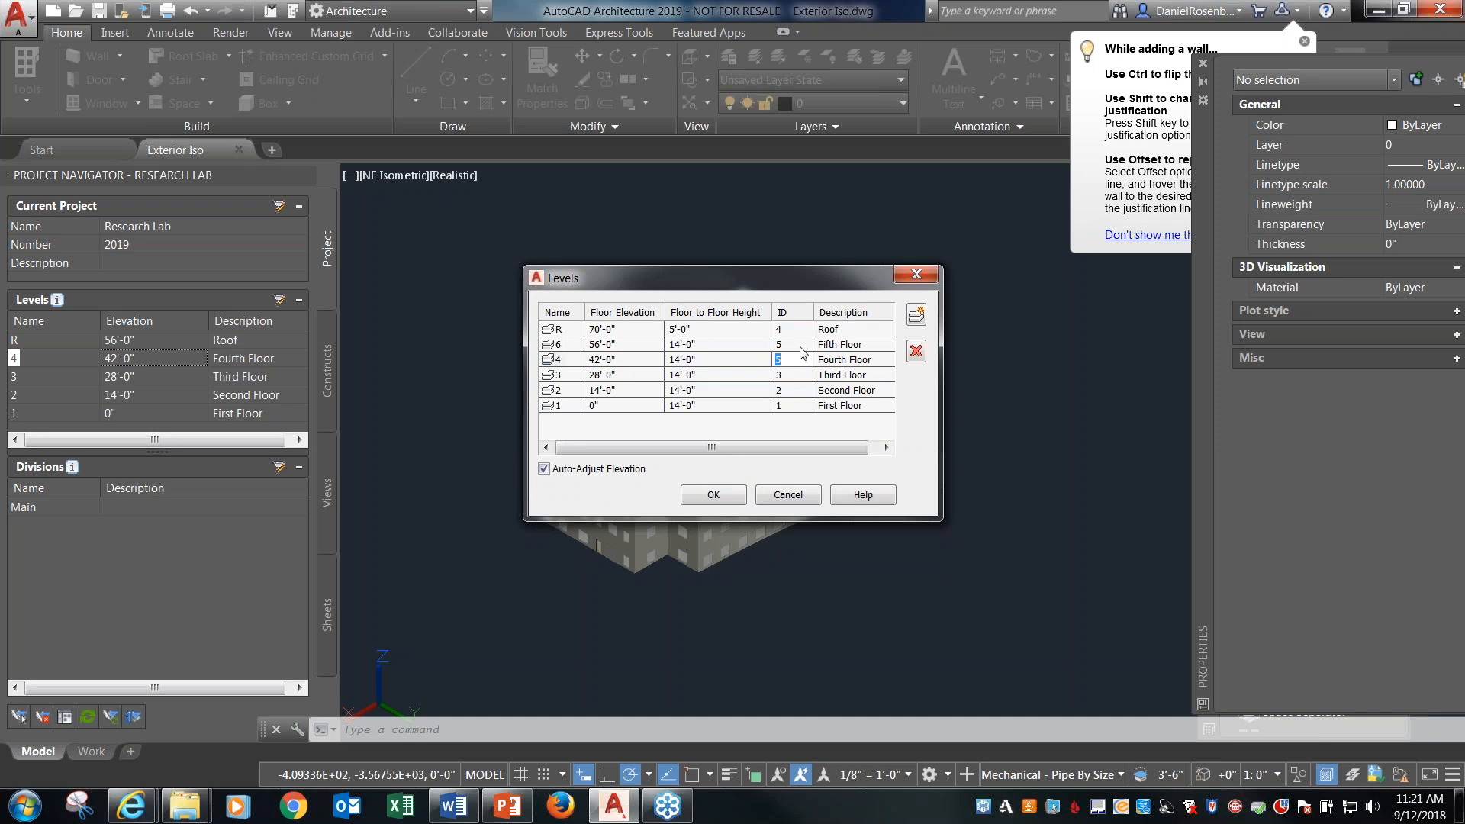
pyautogui.click(810, 375)
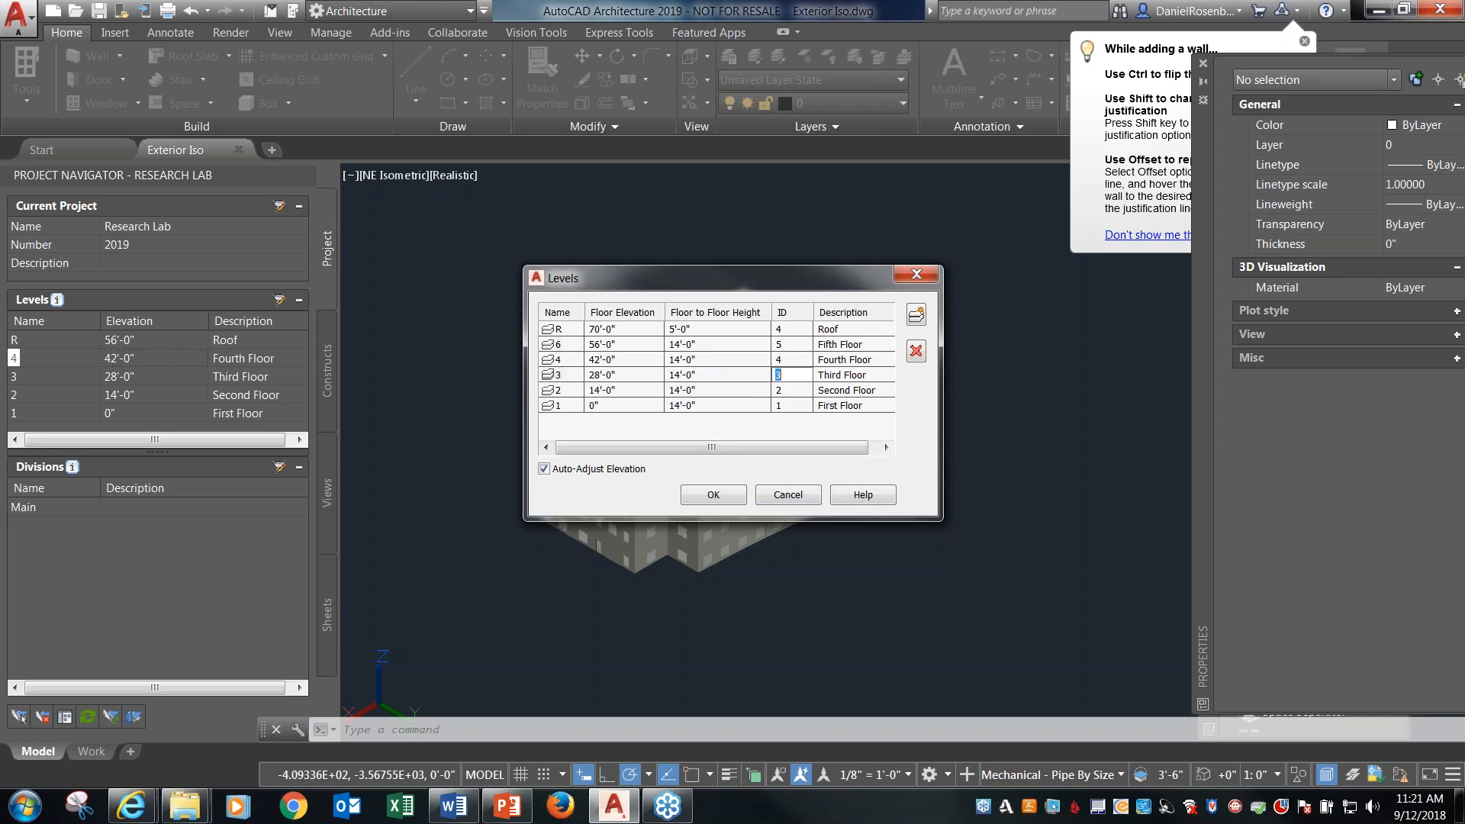
pyautogui.click(798, 345)
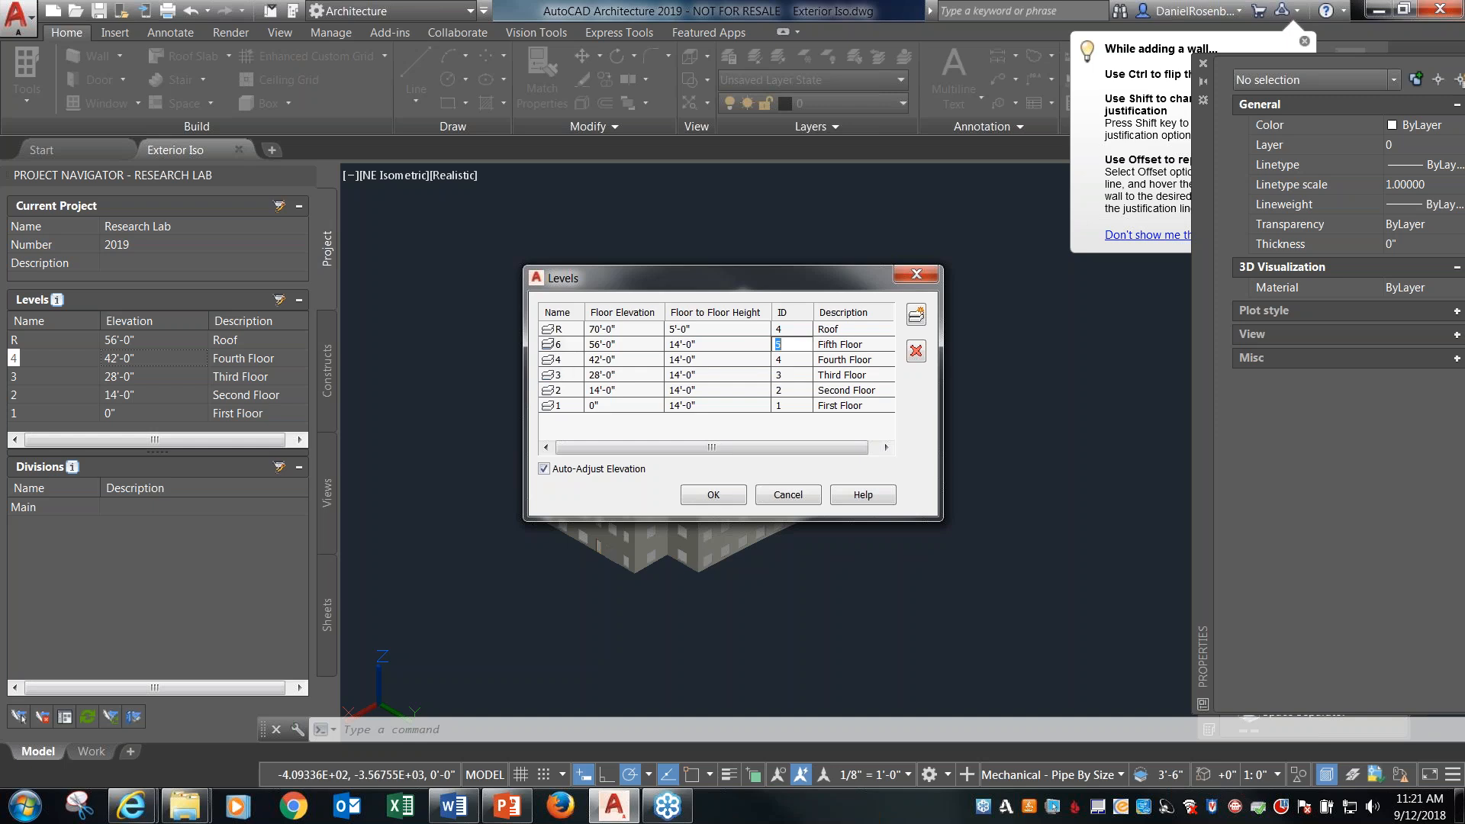
pyautogui.click(795, 329)
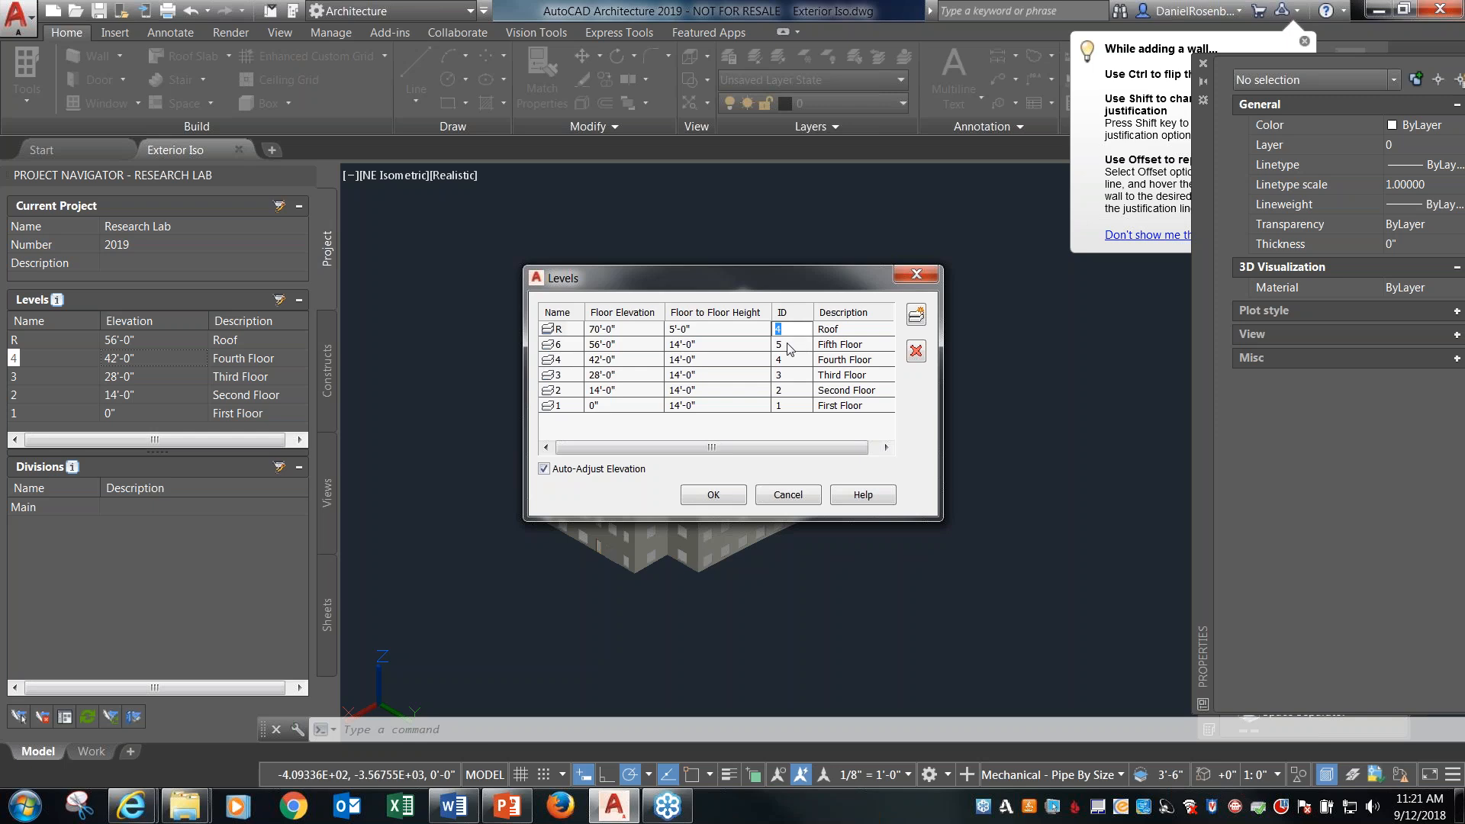
pyautogui.write('6')
pyautogui.click(728, 494)
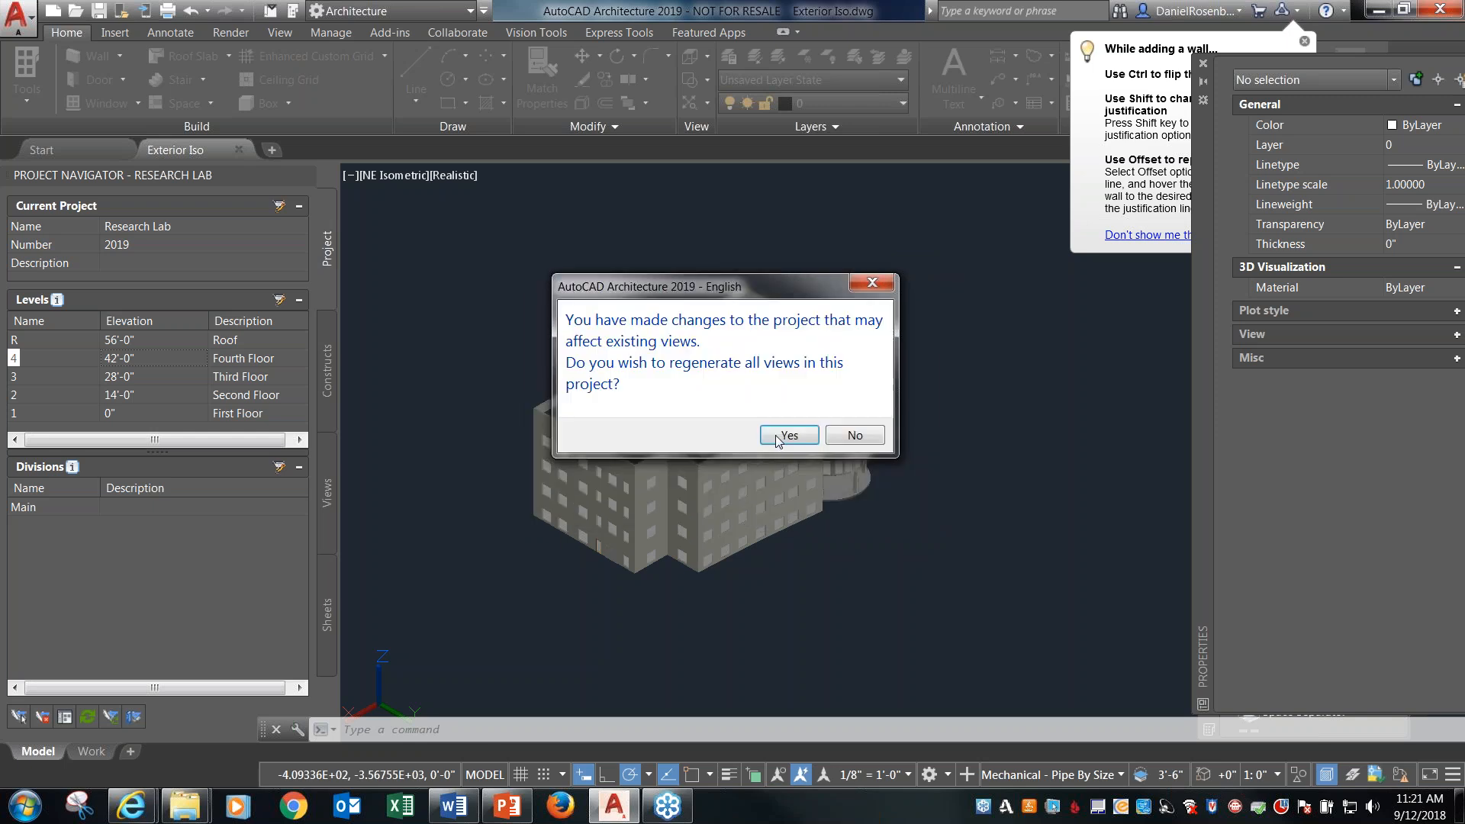
pyautogui.click(785, 433)
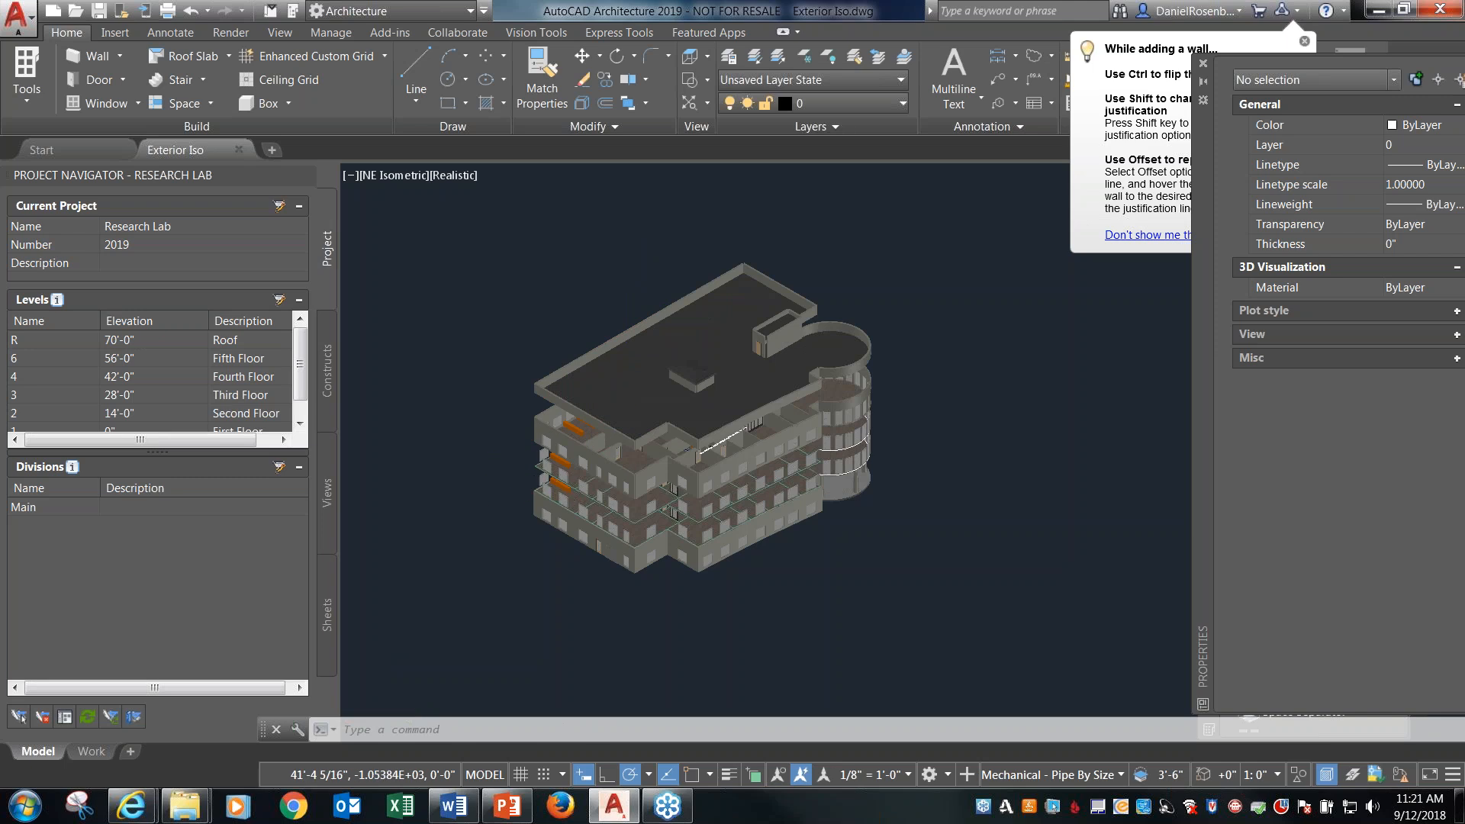
# Examine the regenerated Exterior Iso building model along with the project's level list and views.
pyautogui.scroll(2, 534, 458)
pyautogui.scroll(-1, 580, 458)
pyautogui.scroll(2, 606, 366)
pyautogui.scroll(-2, 571, 428)
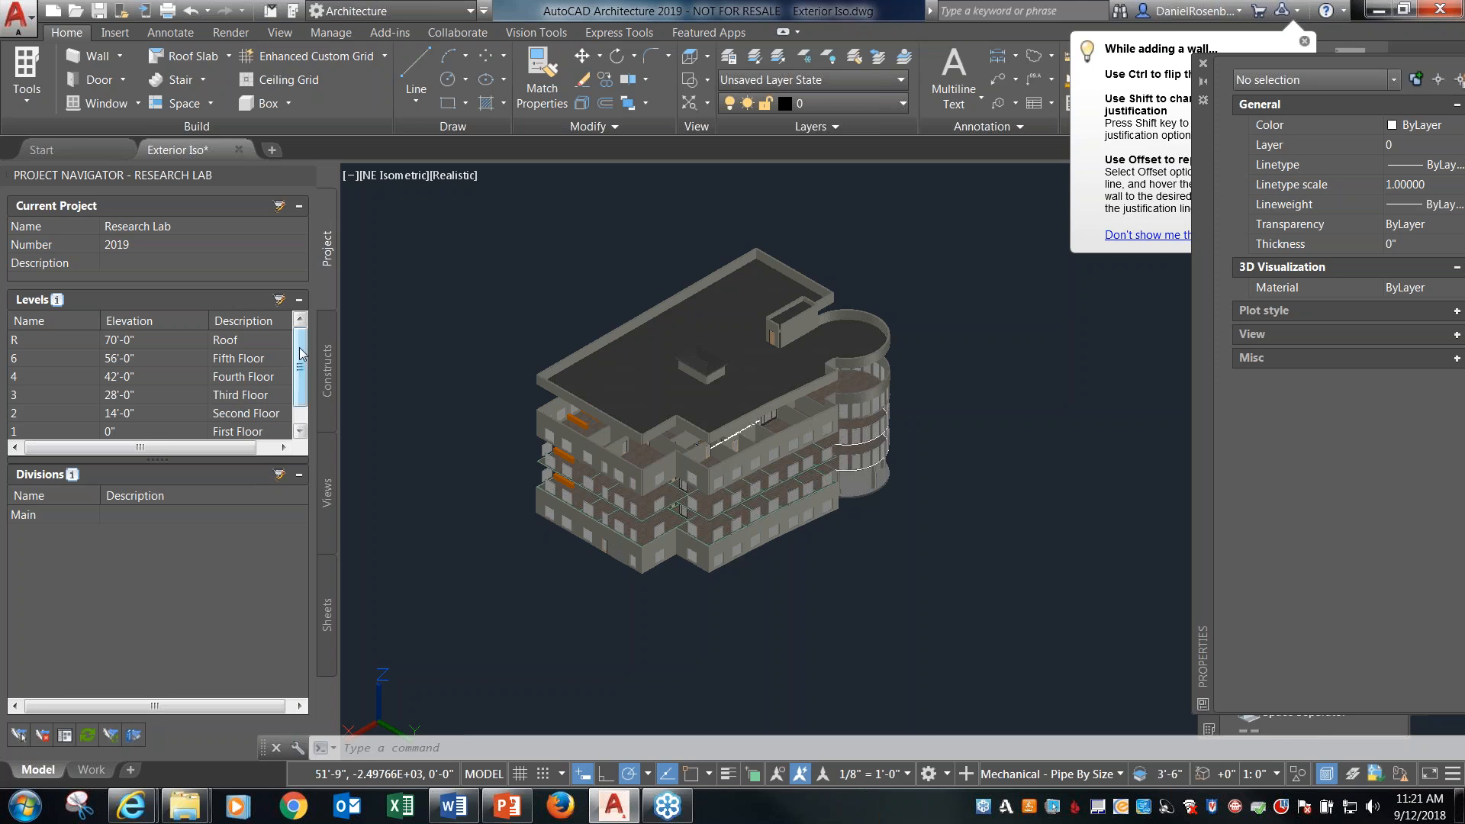
pyautogui.moveTo(301, 346)
pyautogui.mouseDown()
pyautogui.moveTo(303, 366)
pyautogui.moveTo(303, 350)
pyautogui.mouseUp()
pyautogui.click(328, 492)
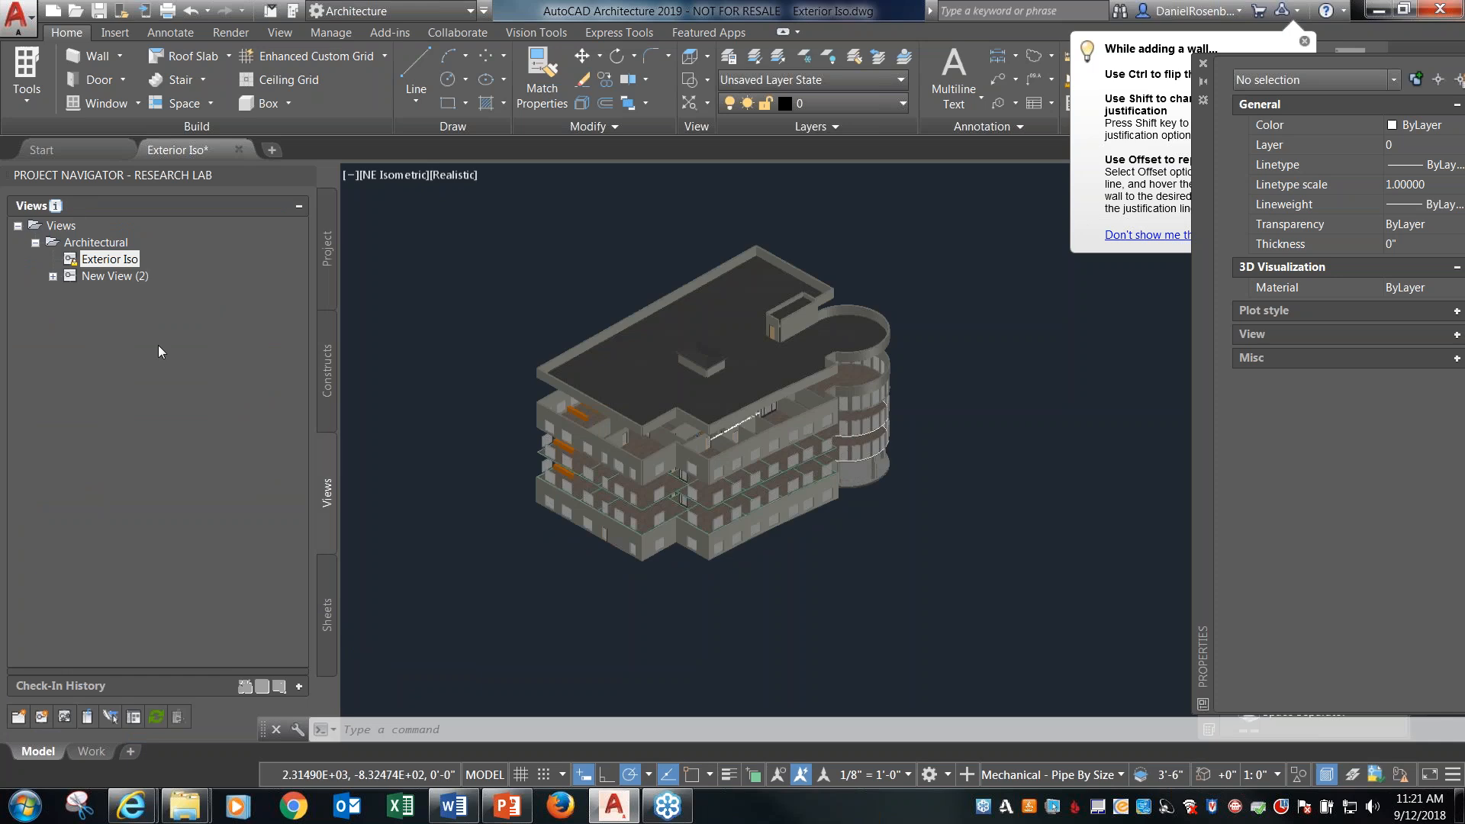
pyautogui.rightClick(112, 263)
pyautogui.click(66, 306)
# Copy the 04 Floorplan construct to the Fifth Floor level.
pyautogui.click(328, 382)
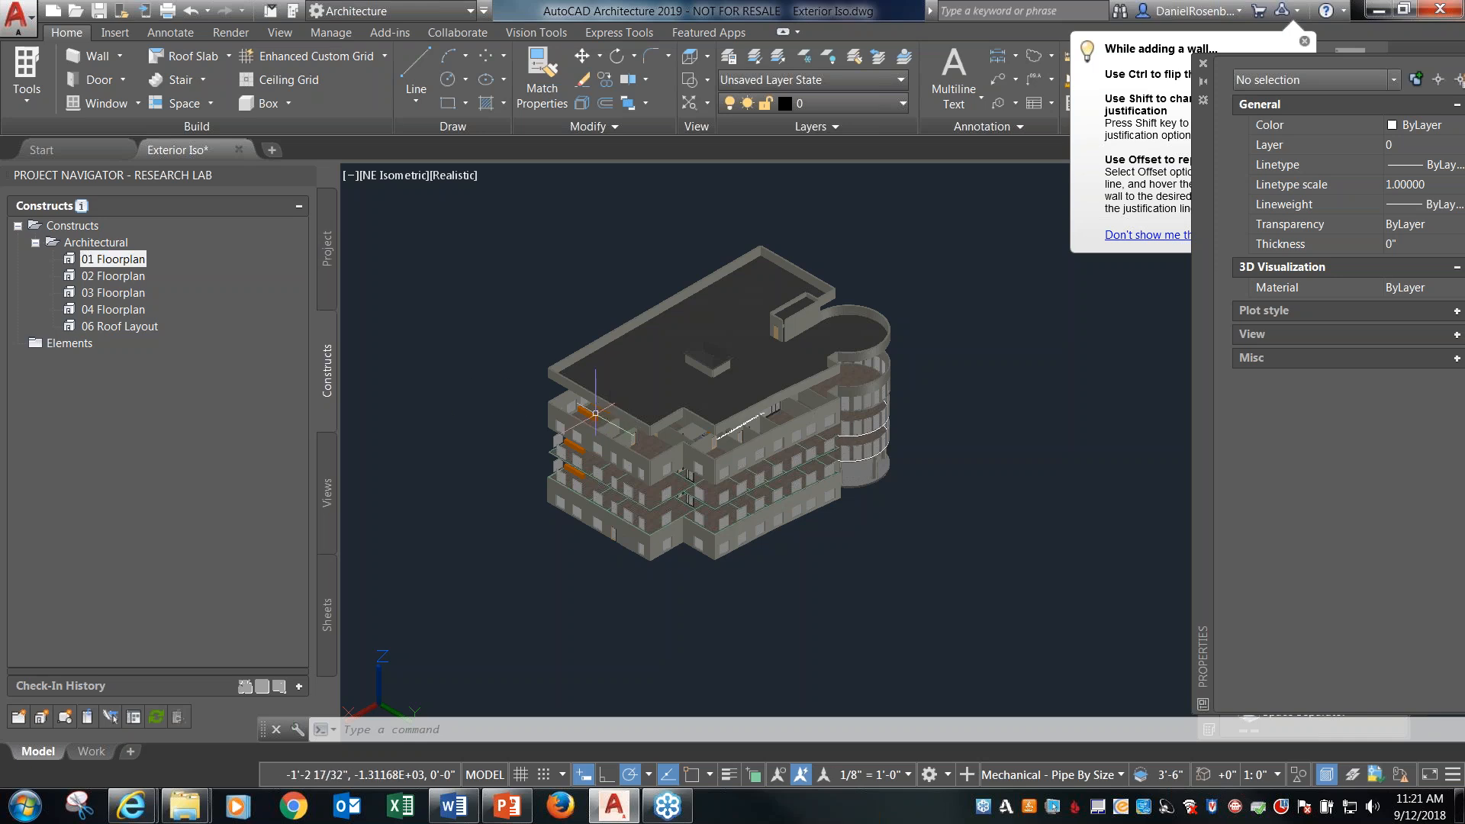
pyautogui.scroll(2, 565, 396)
pyautogui.scroll(3, 563, 399)
pyautogui.scroll(-4, 574, 366)
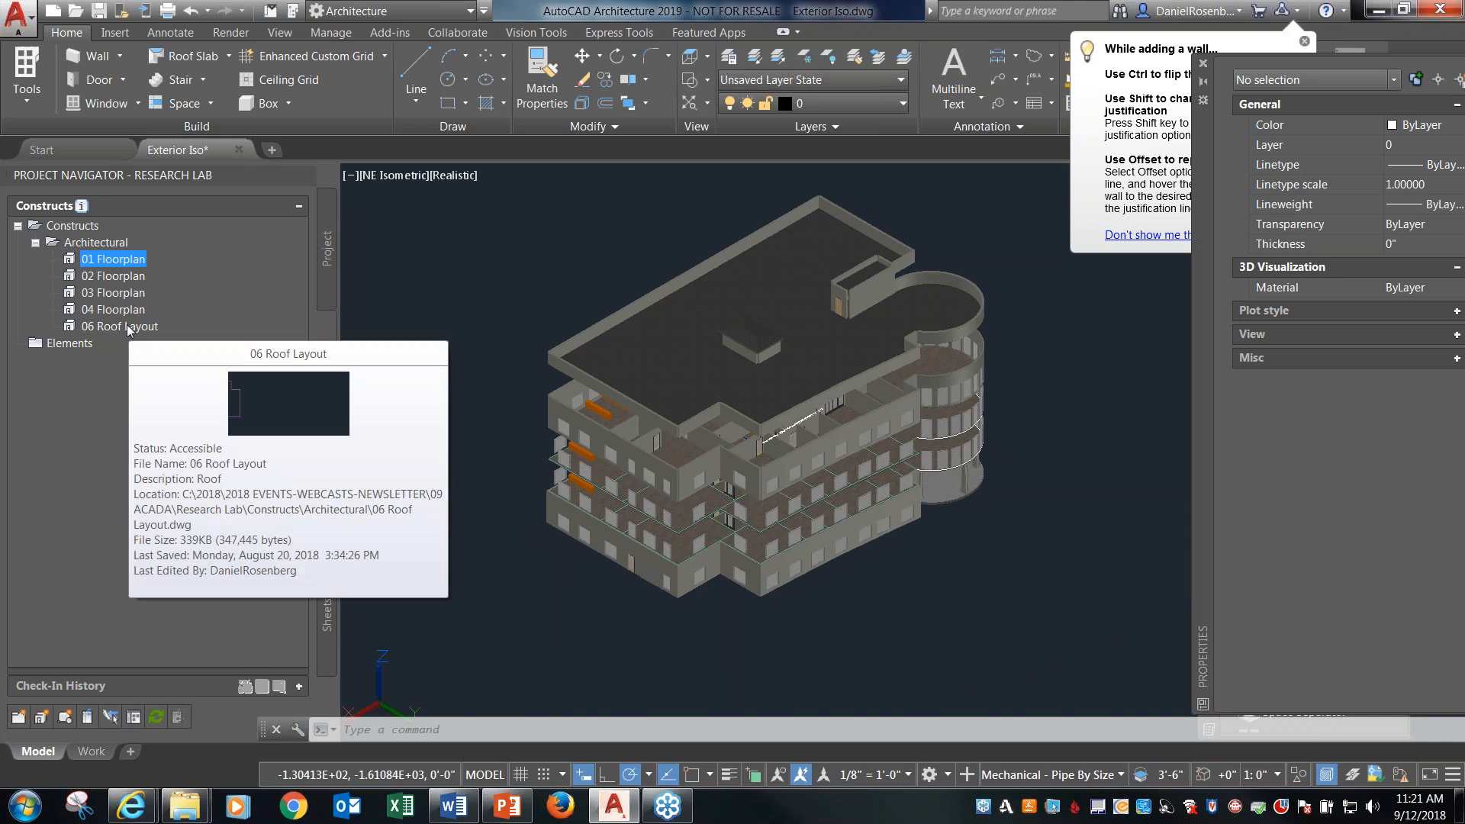
pyautogui.click(129, 326)
pyautogui.rightClick(125, 313)
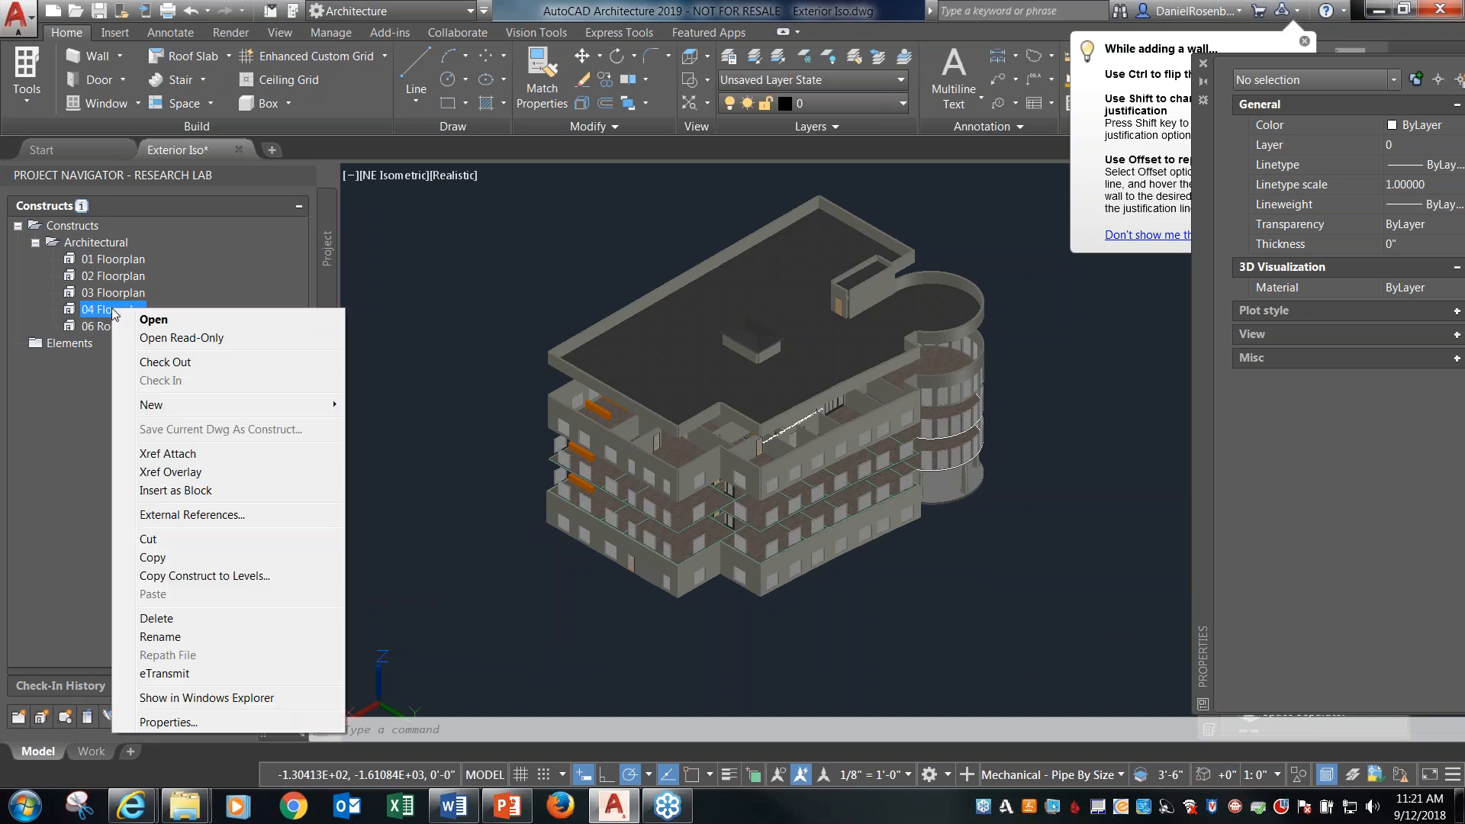
pyautogui.click(169, 576)
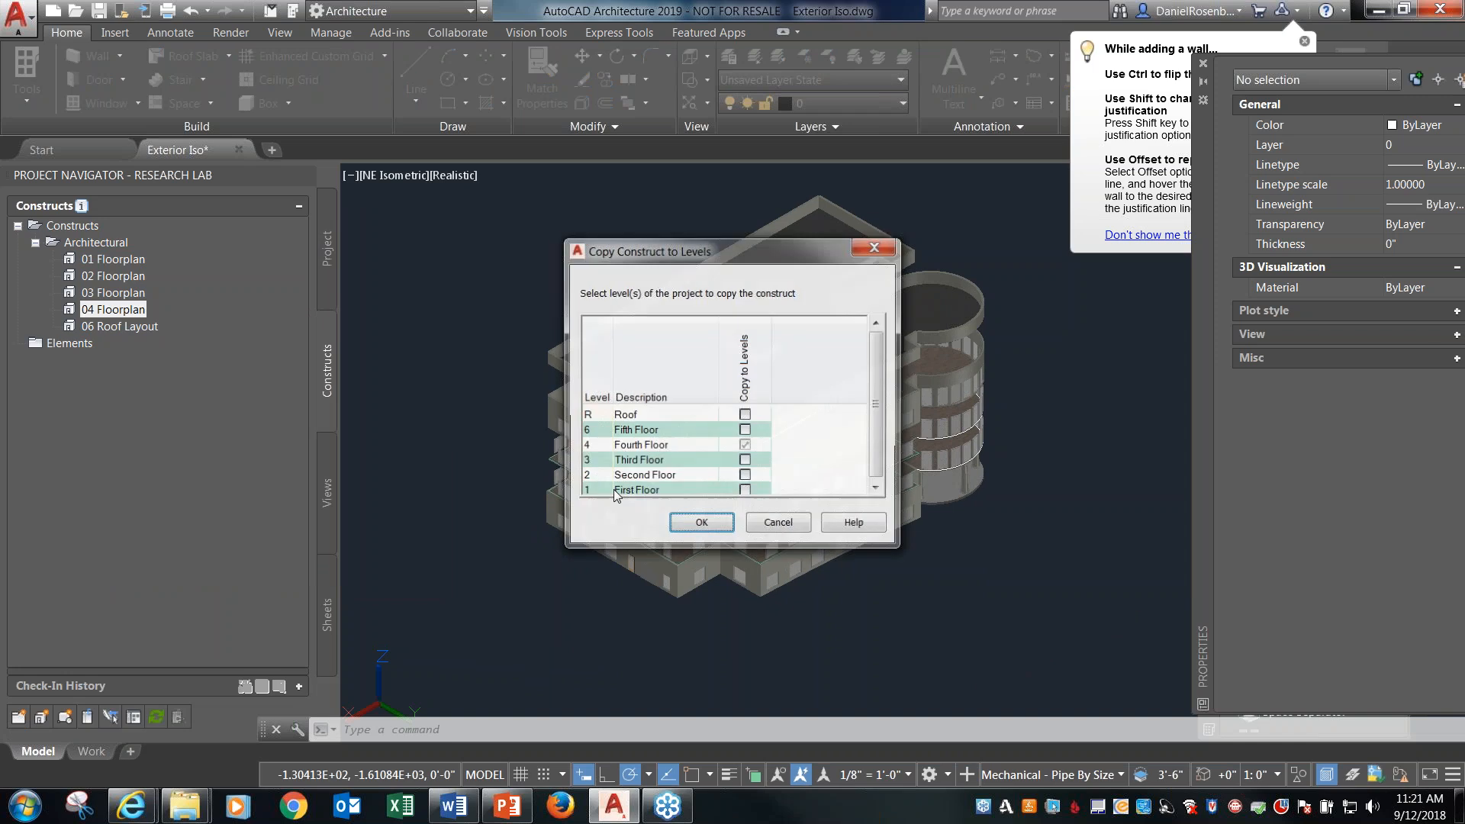
pyautogui.click(745, 431)
pyautogui.click(689, 527)
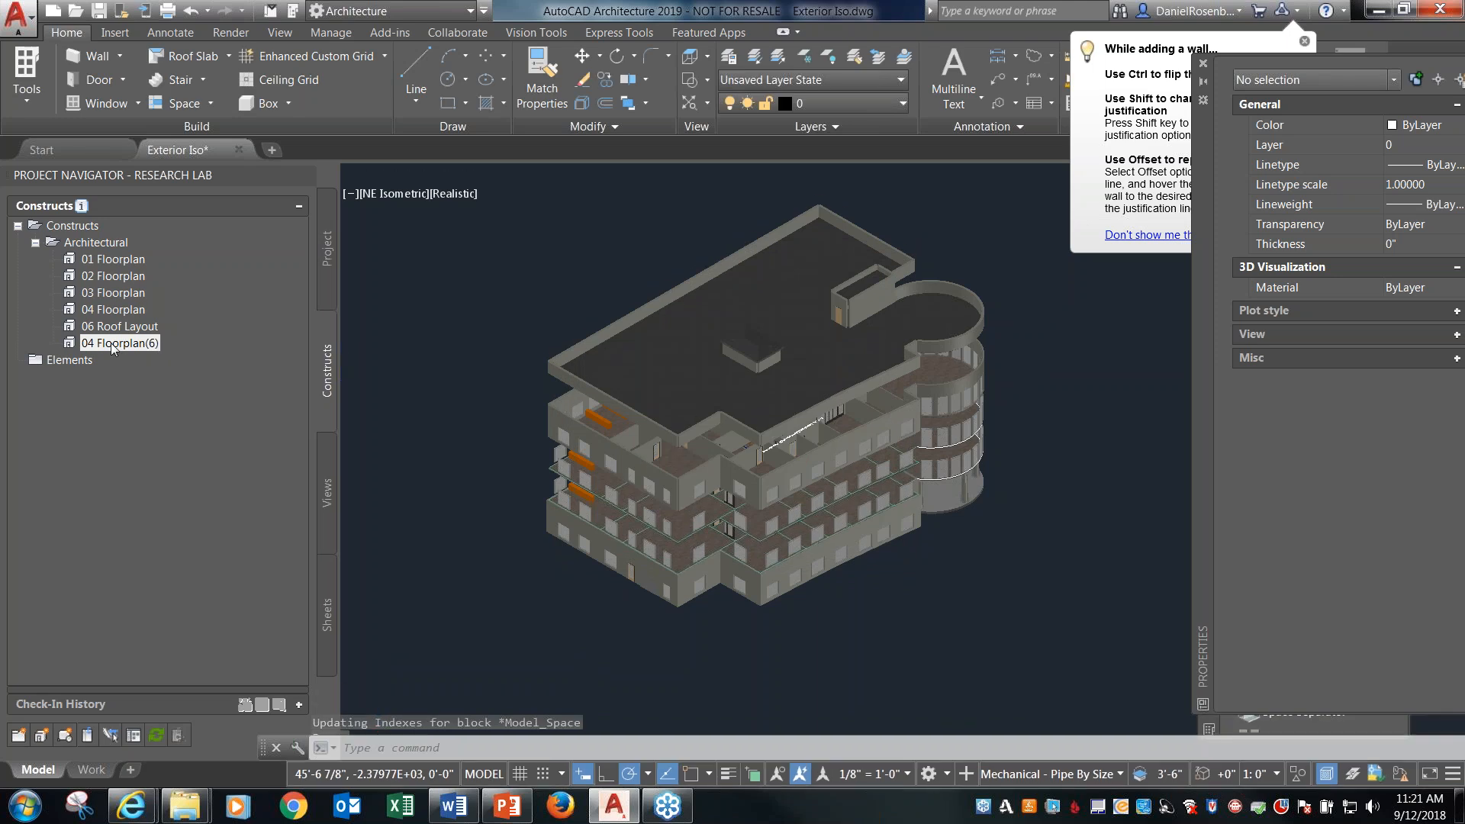
# Rename the copied fourth-floor construct as 05 Floorplan and repath the project now.
pyautogui.rightClick(112, 345)
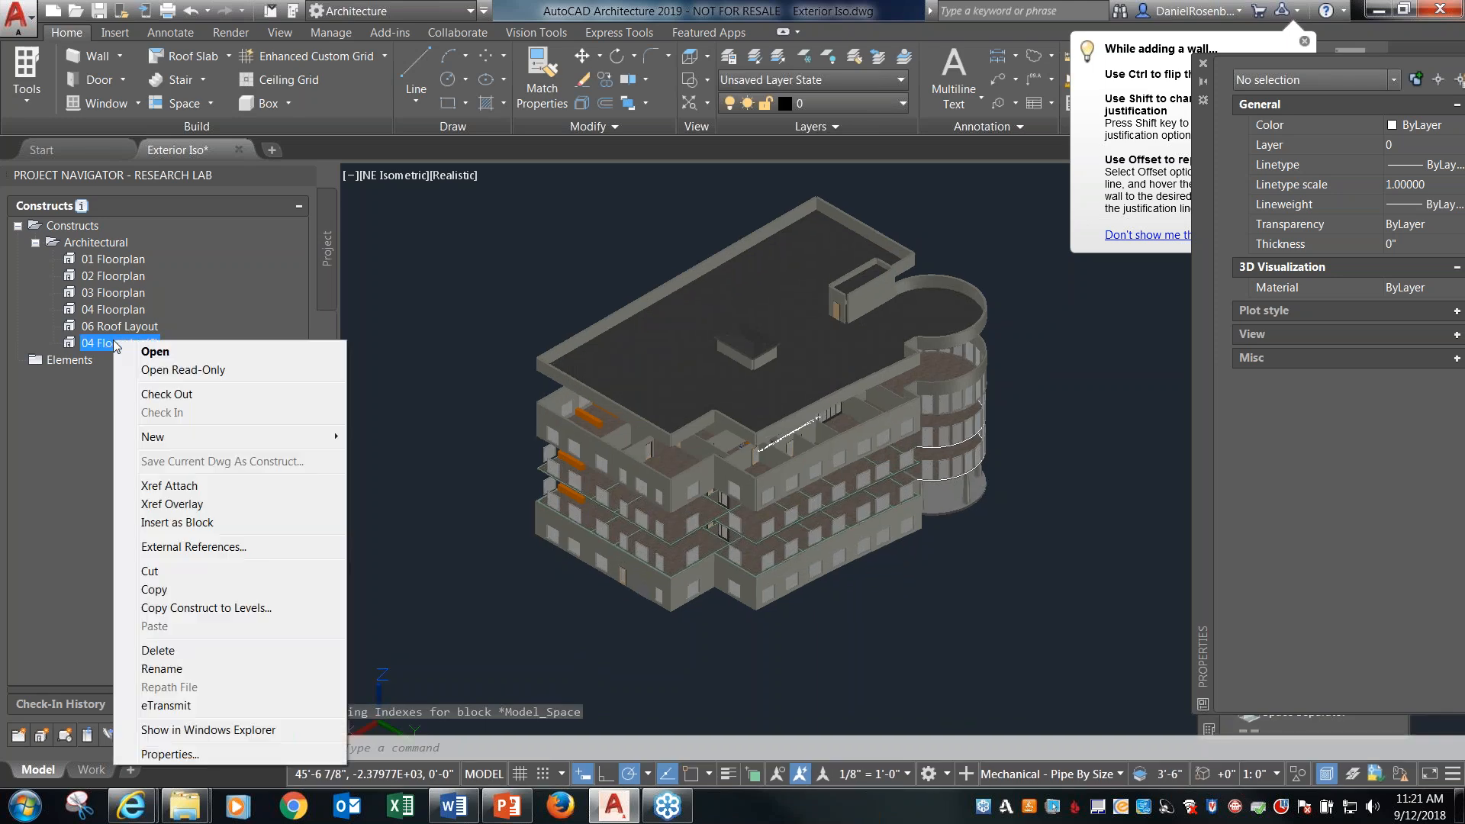
pyautogui.click(162, 669)
pyautogui.moveTo(165, 343); pyautogui.dragTo(87, 344)
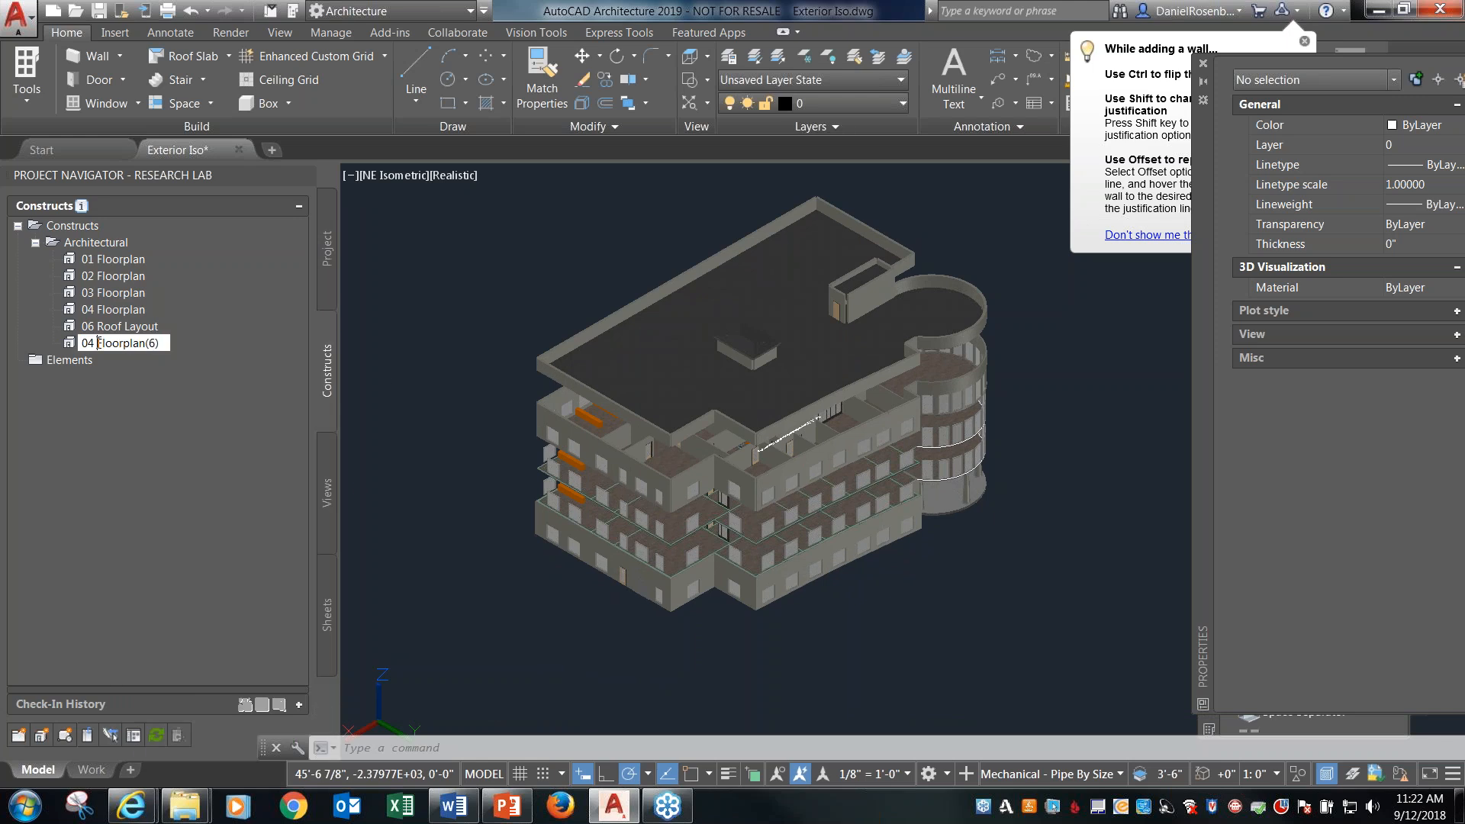
pyautogui.write('5')
pyautogui.press('Return')
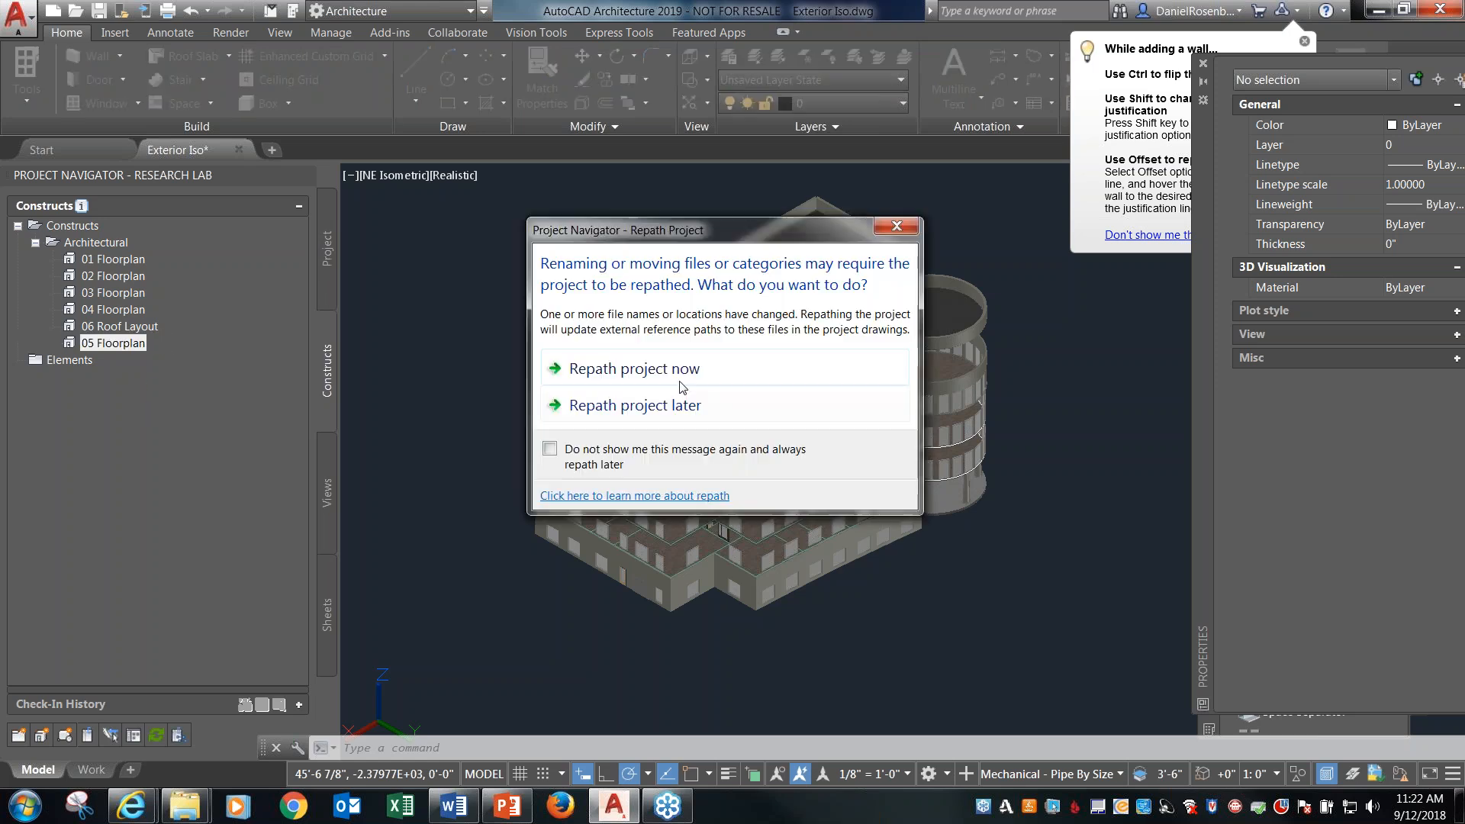
pyautogui.click(682, 371)
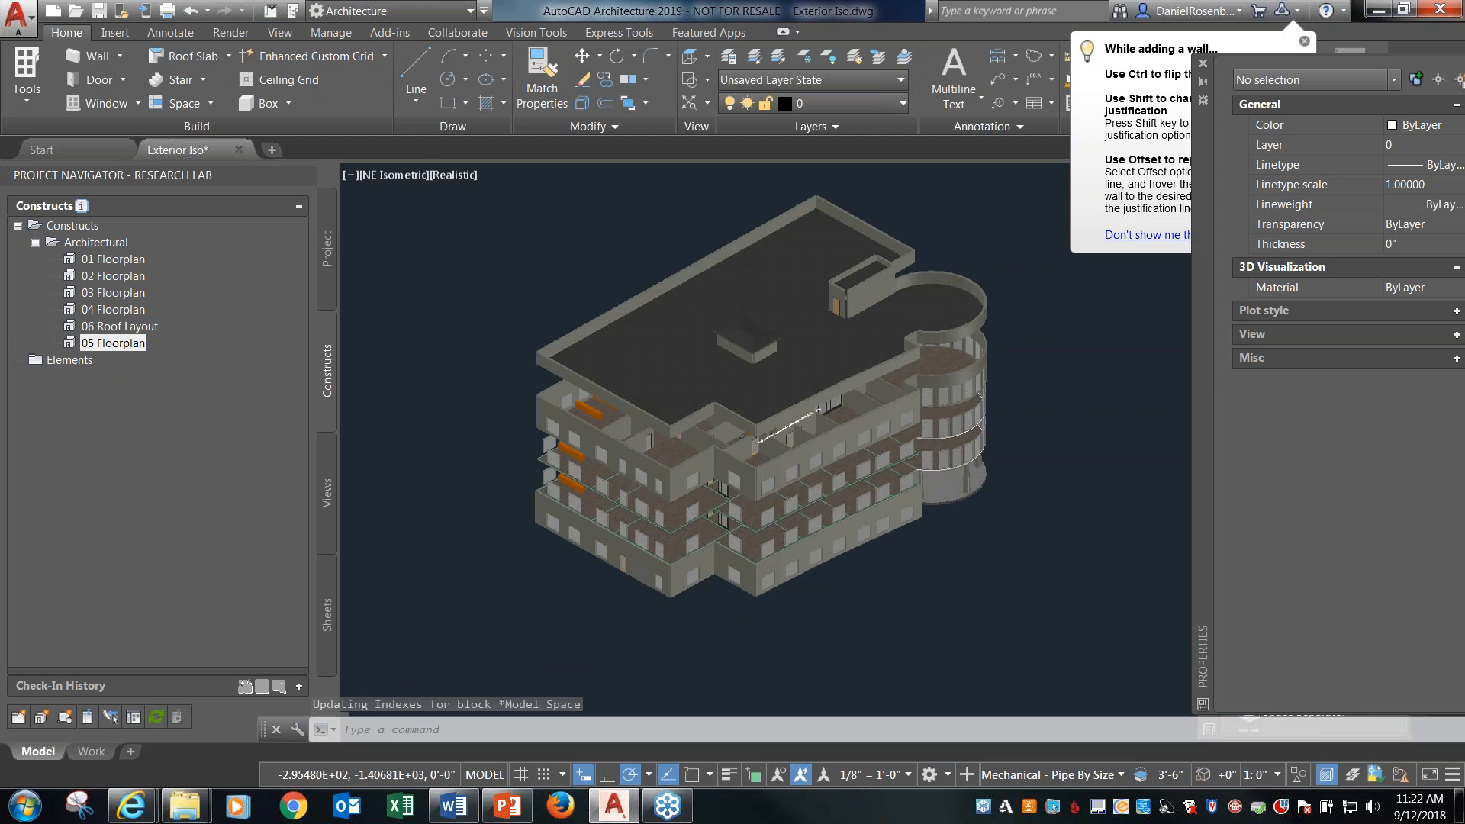
# Include the Fifth Floor level in the Exterior Iso view's context, keeping all architectural constructs in its content.
pyautogui.click(326, 493)
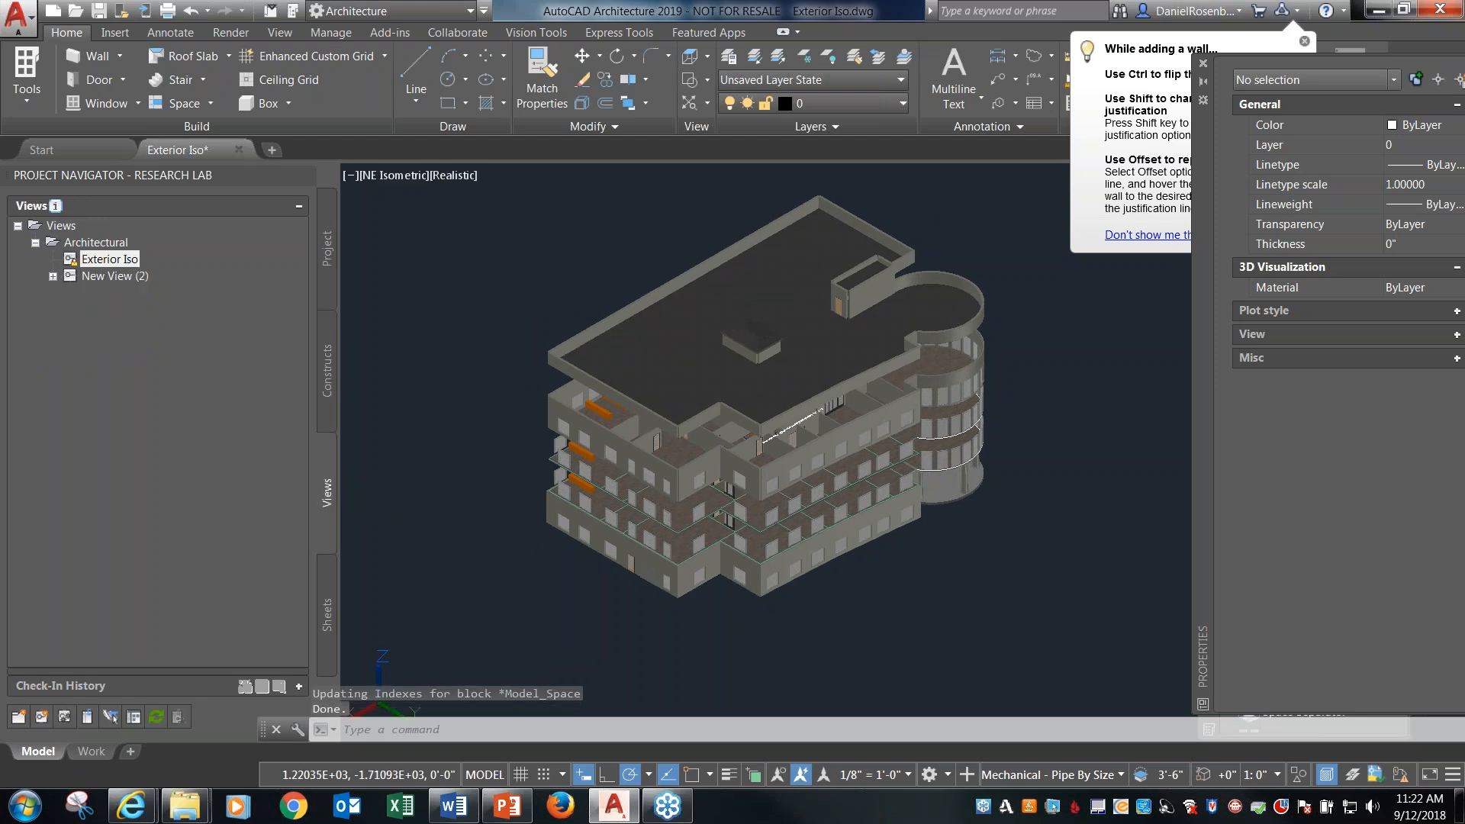
pyautogui.rightClick(108, 263)
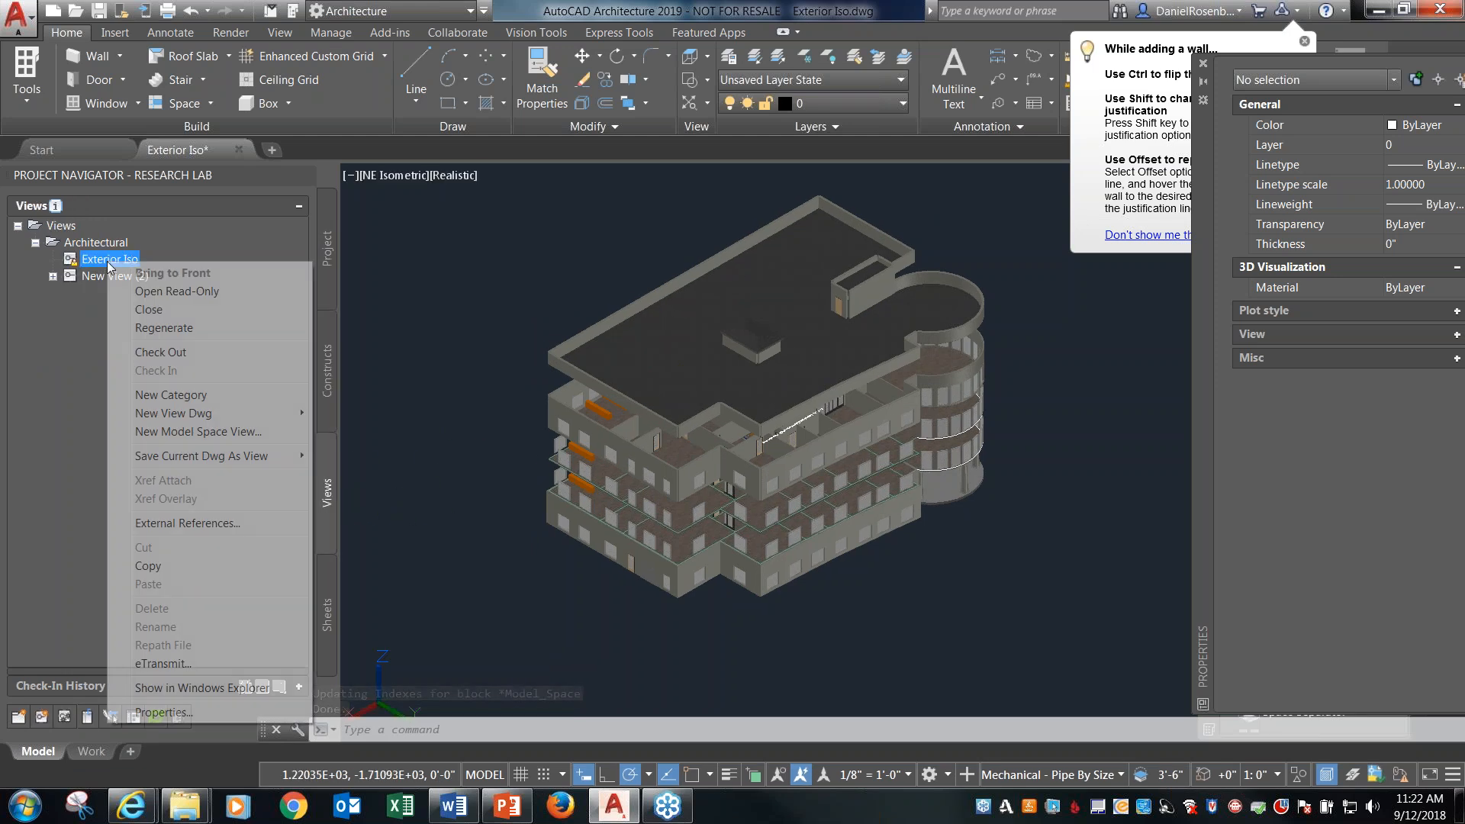
pyautogui.click(164, 712)
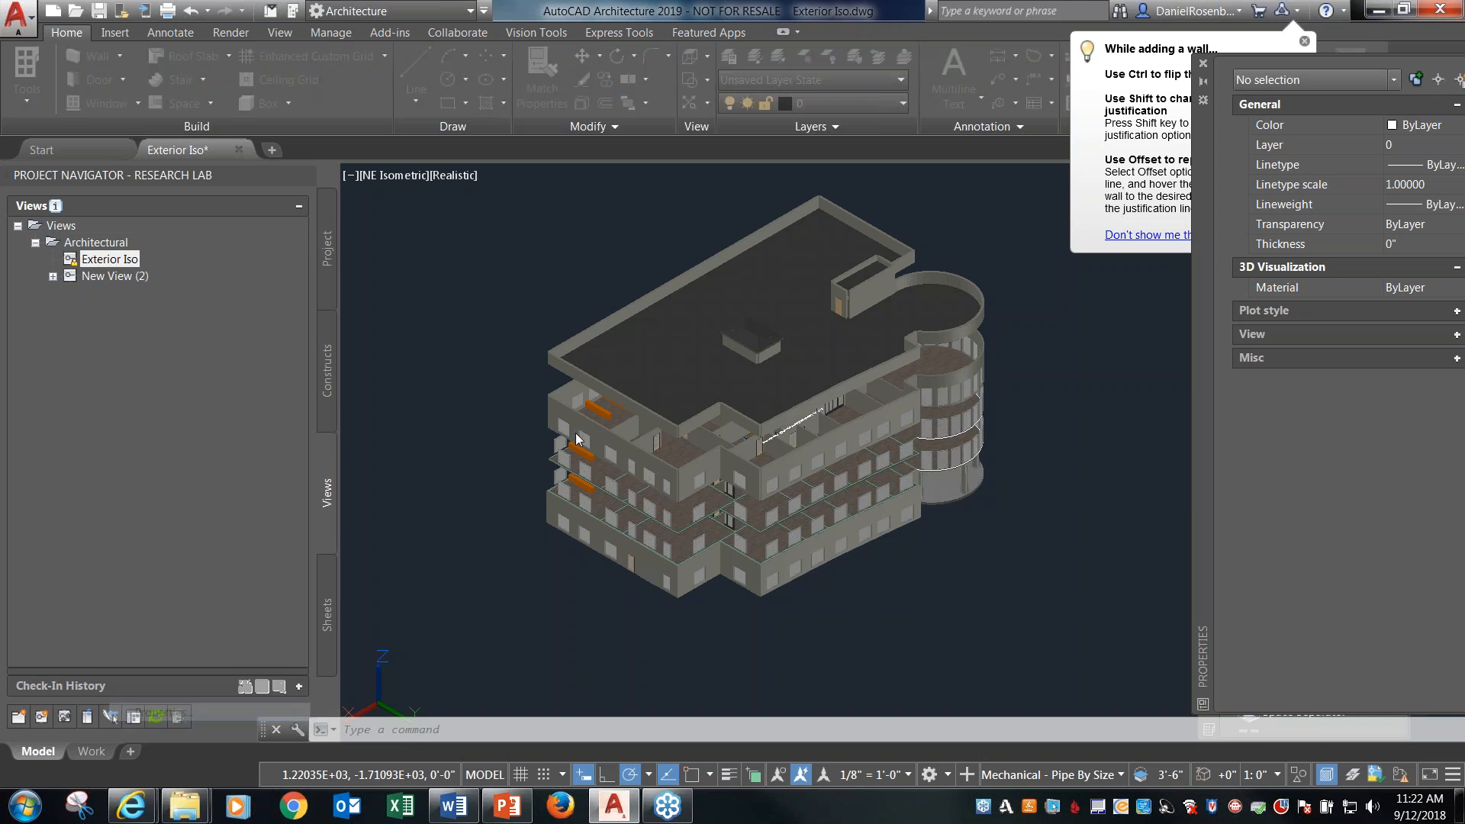
pyautogui.click(530, 291)
pyautogui.click(837, 349)
pyautogui.click(545, 307)
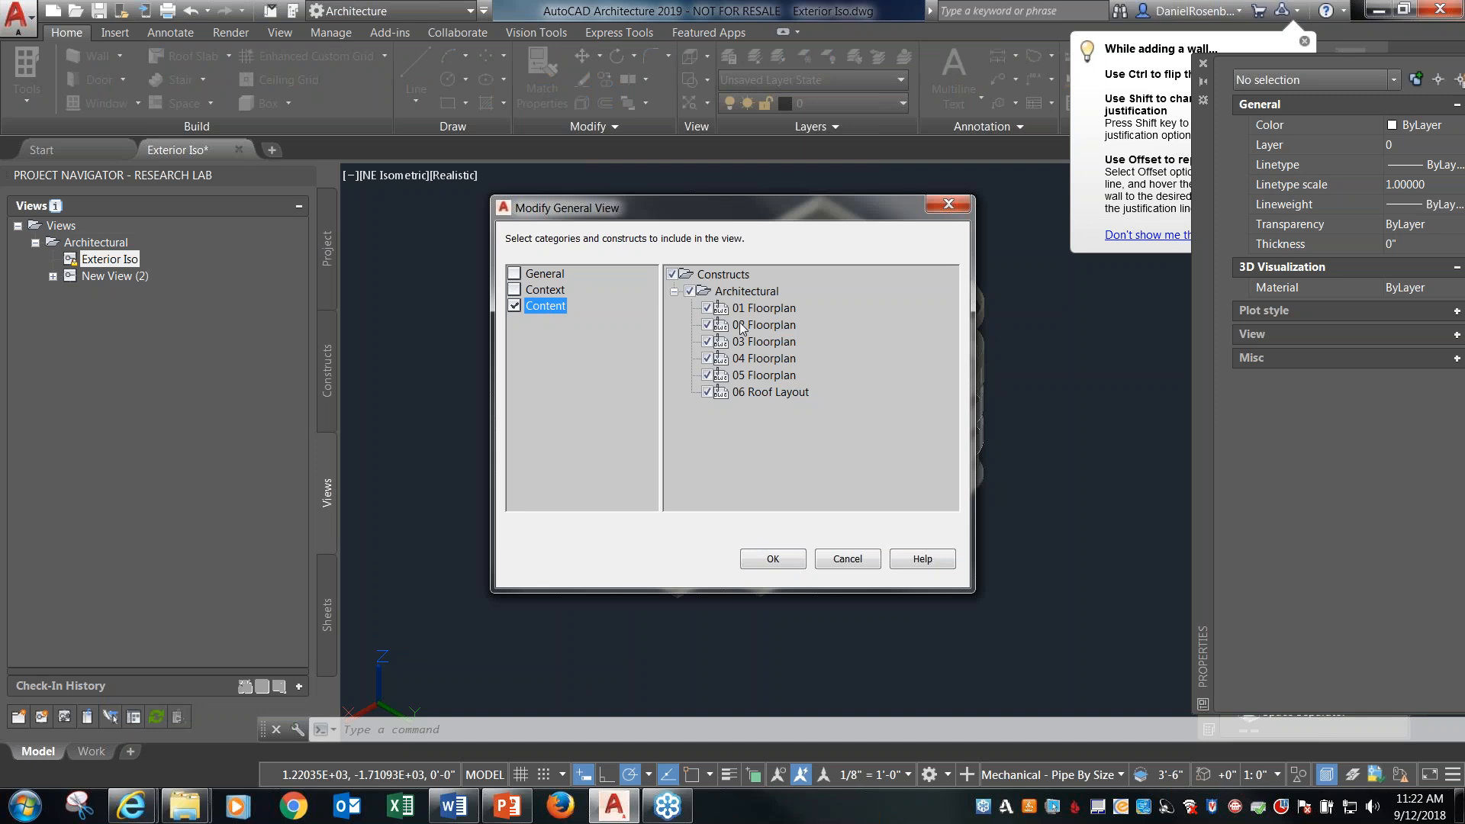
pyautogui.click(779, 559)
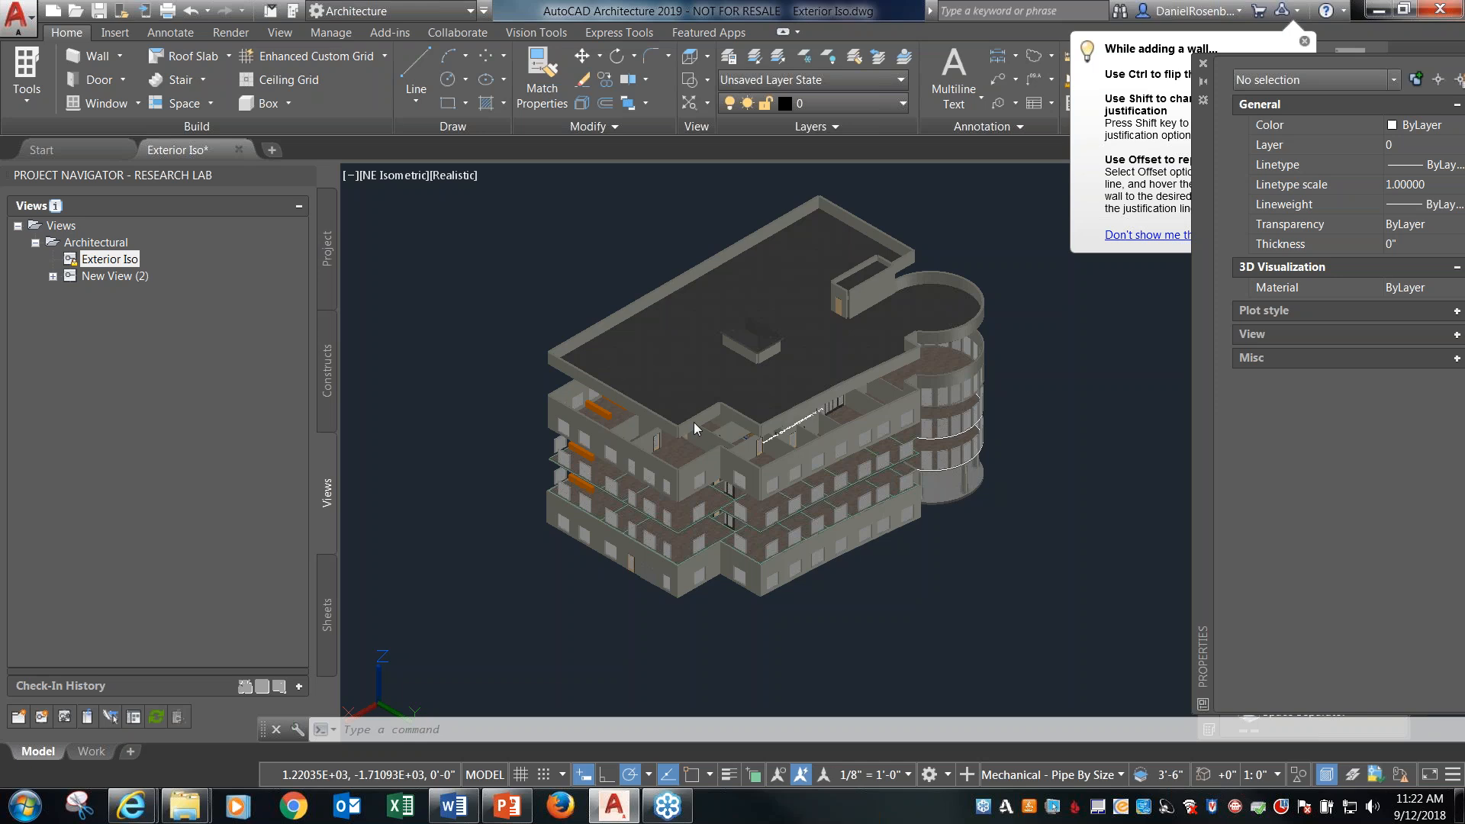
pyautogui.click(507, 318)
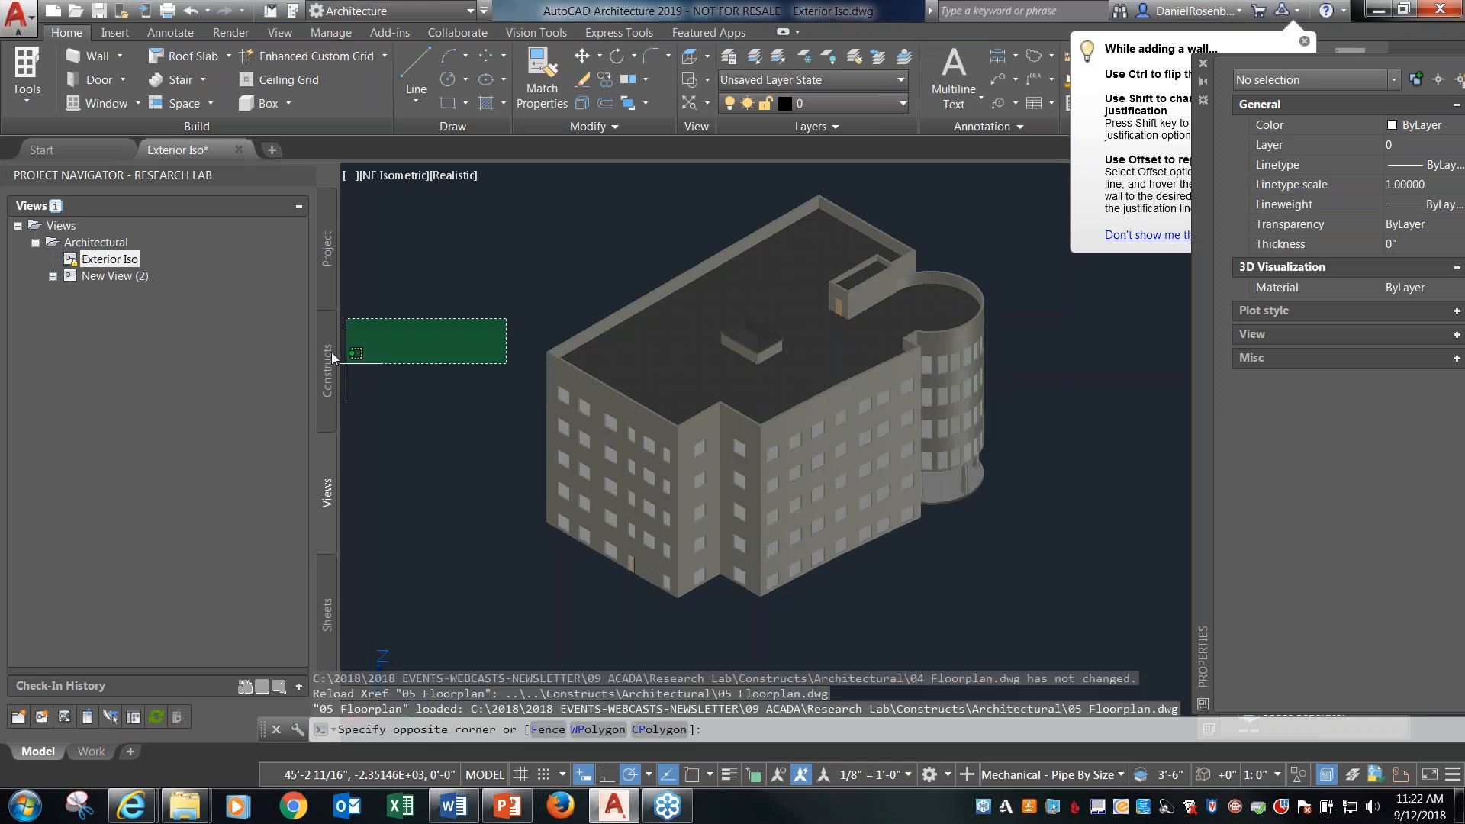
pyautogui.press('Escape')
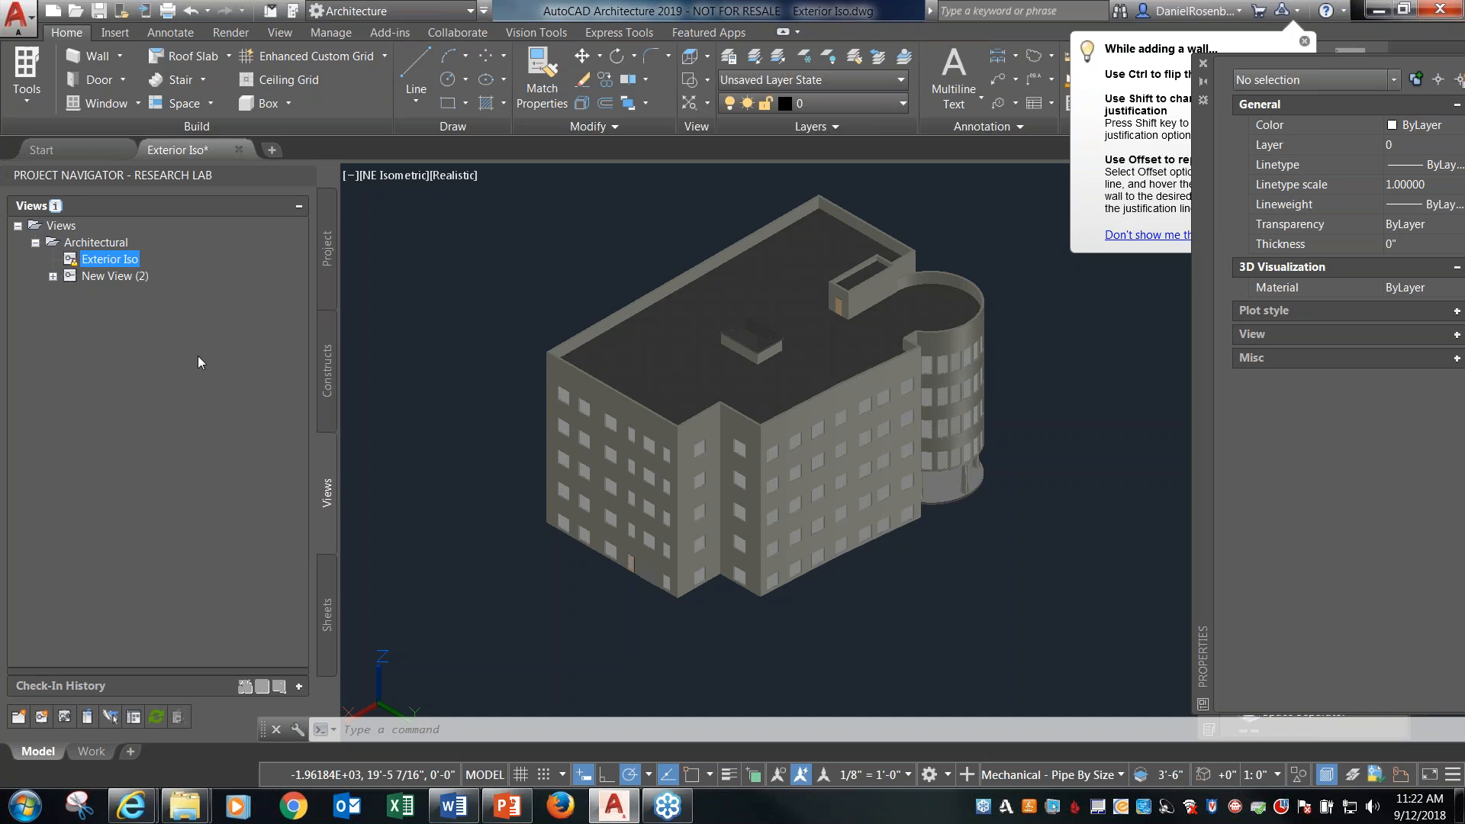
# Start a new general view drawing in the Architectural views category, keeping the name New View and the default template.
pyautogui.click(329, 364)
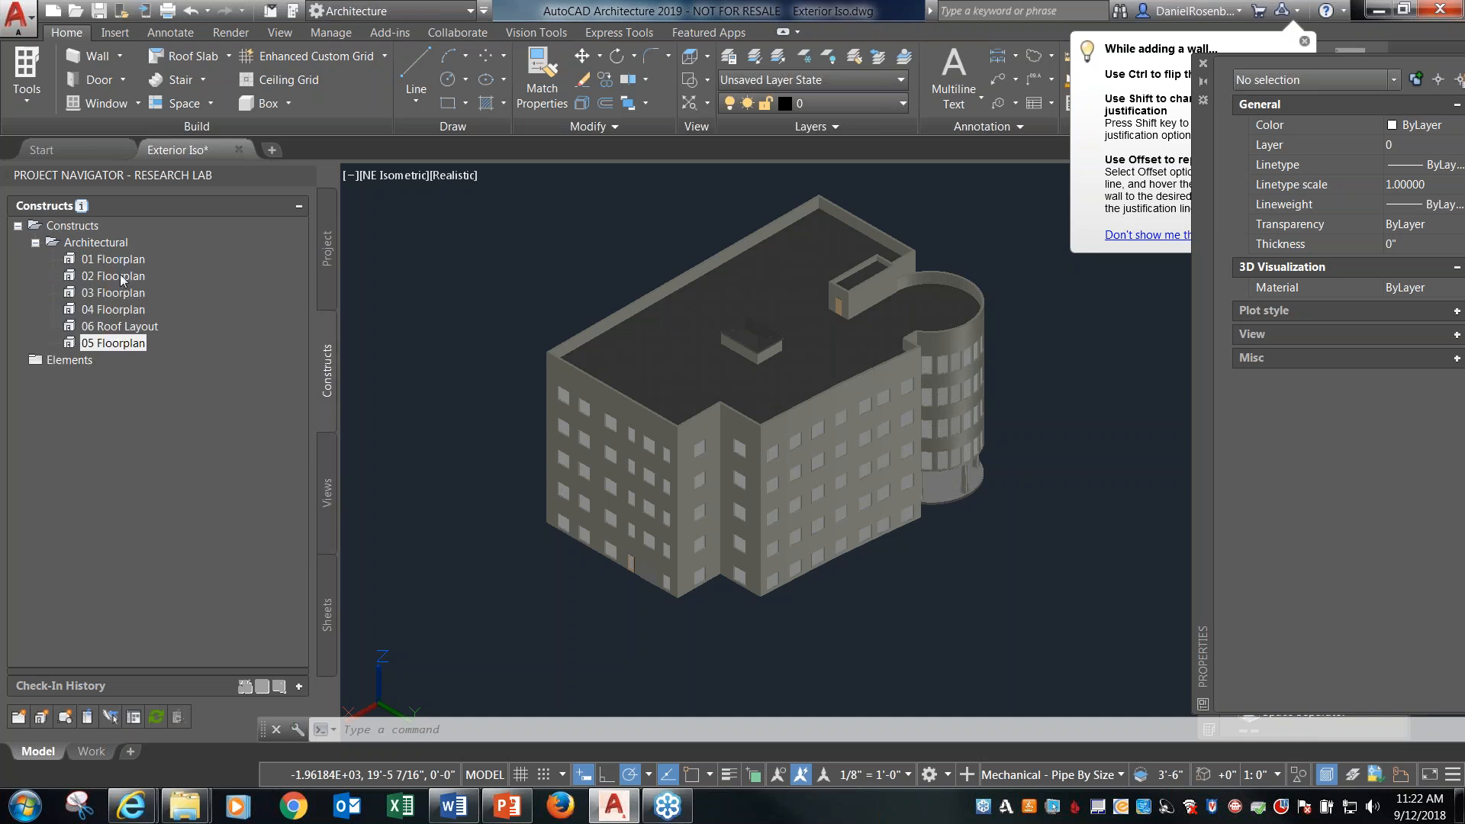
pyautogui.click(328, 487)
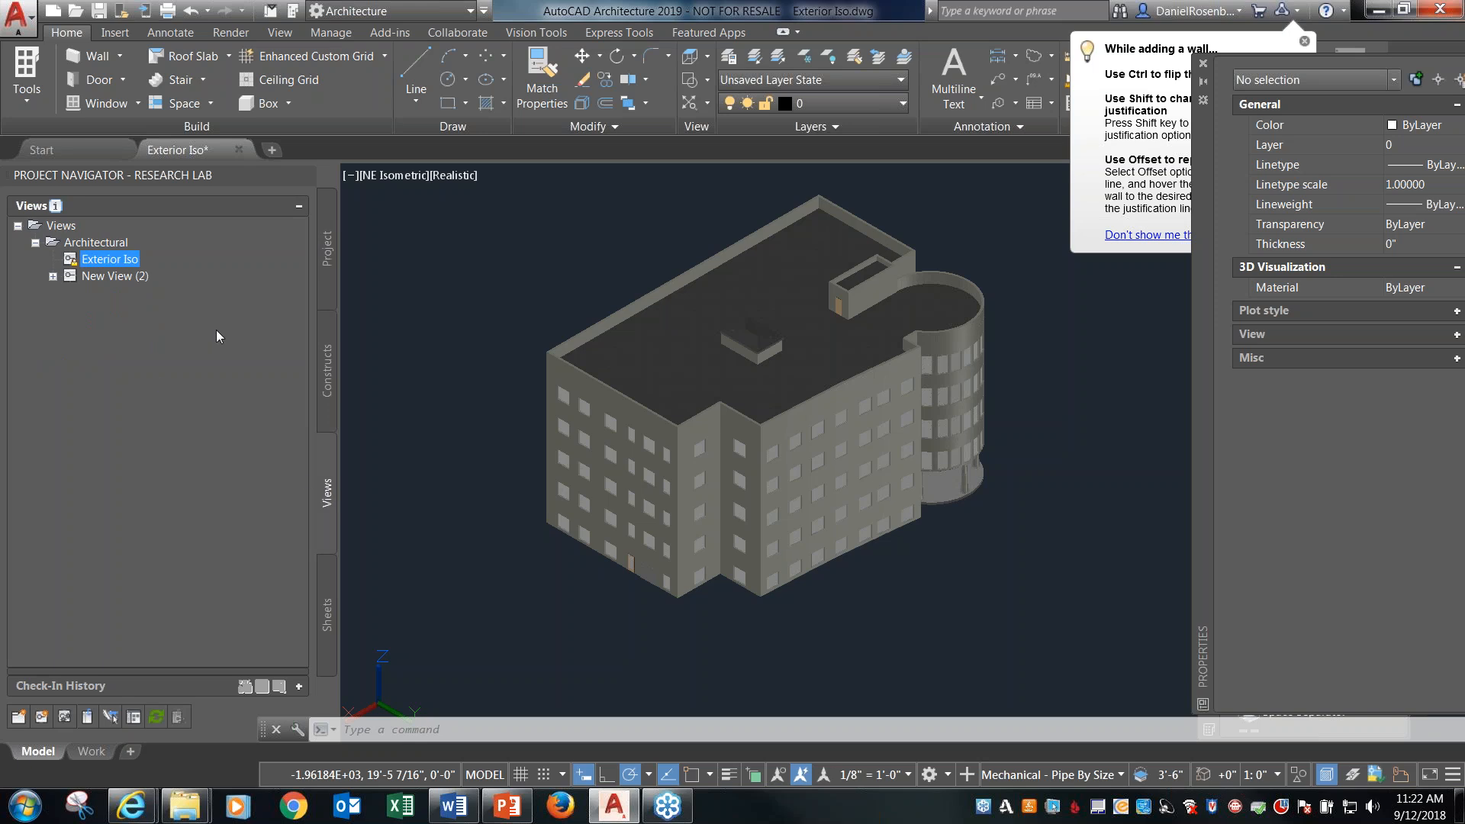
pyautogui.rightClick(103, 243)
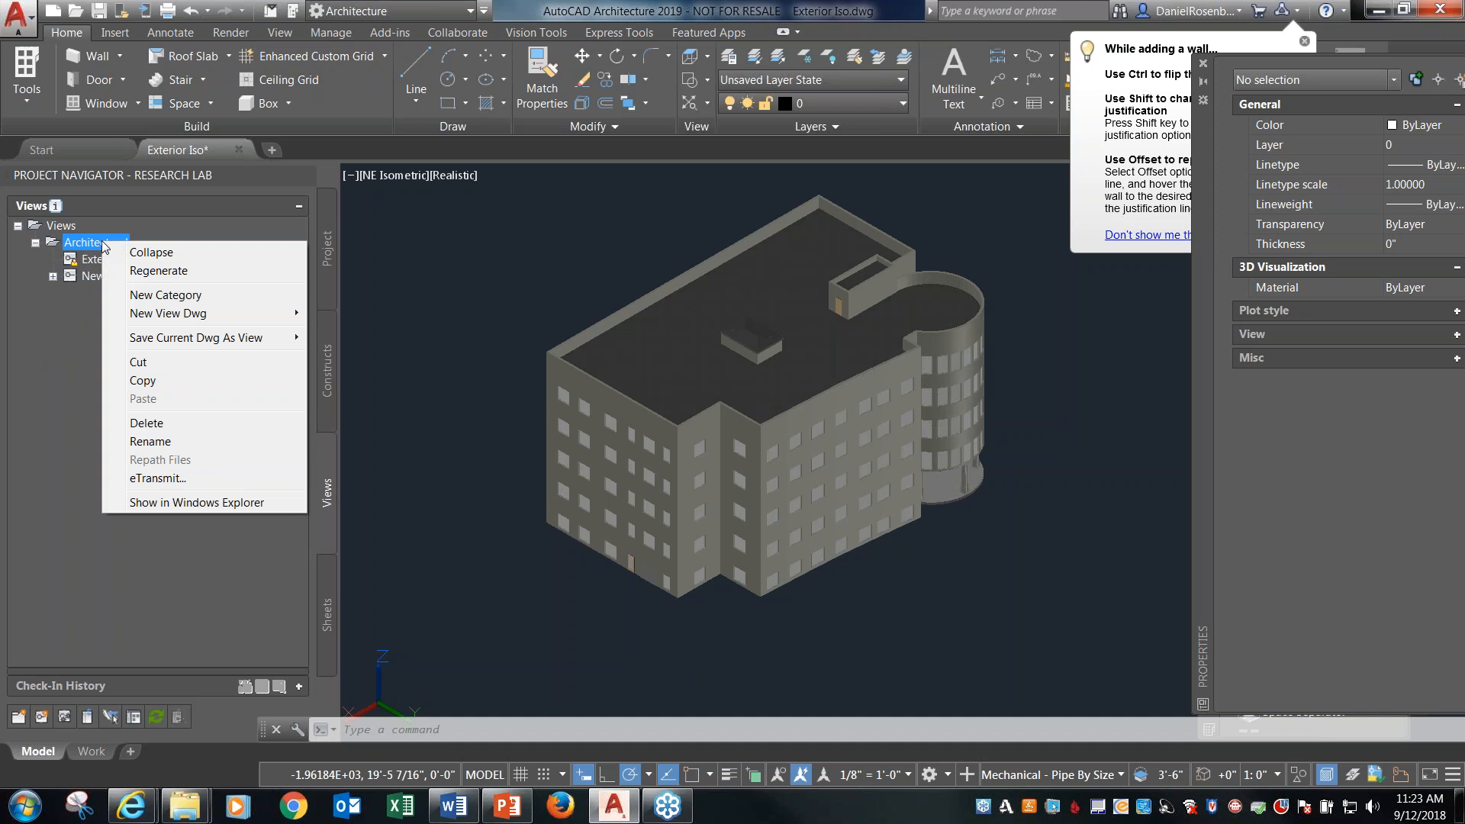
pyautogui.moveTo(194, 314)
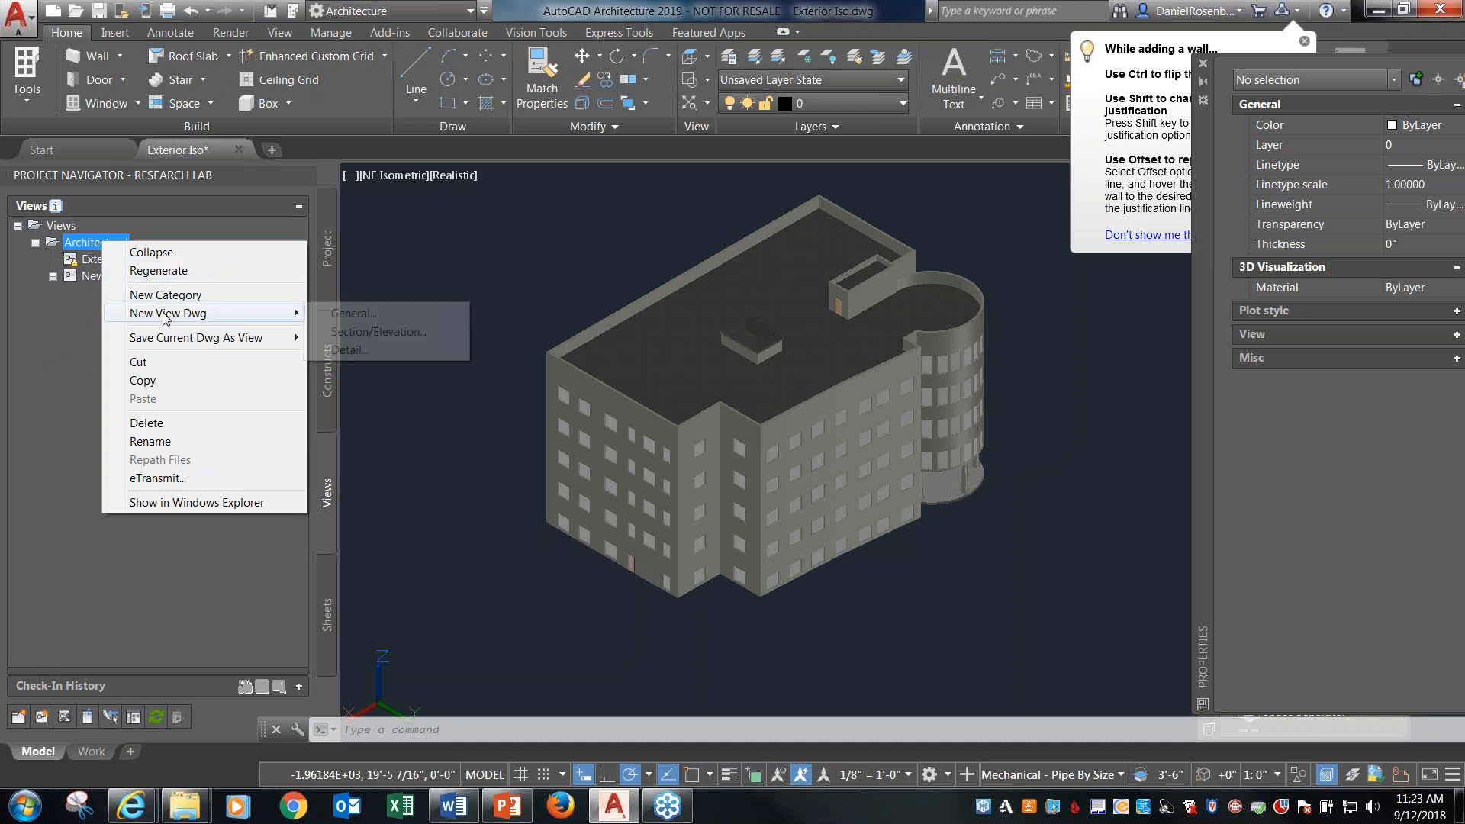
pyautogui.click(351, 314)
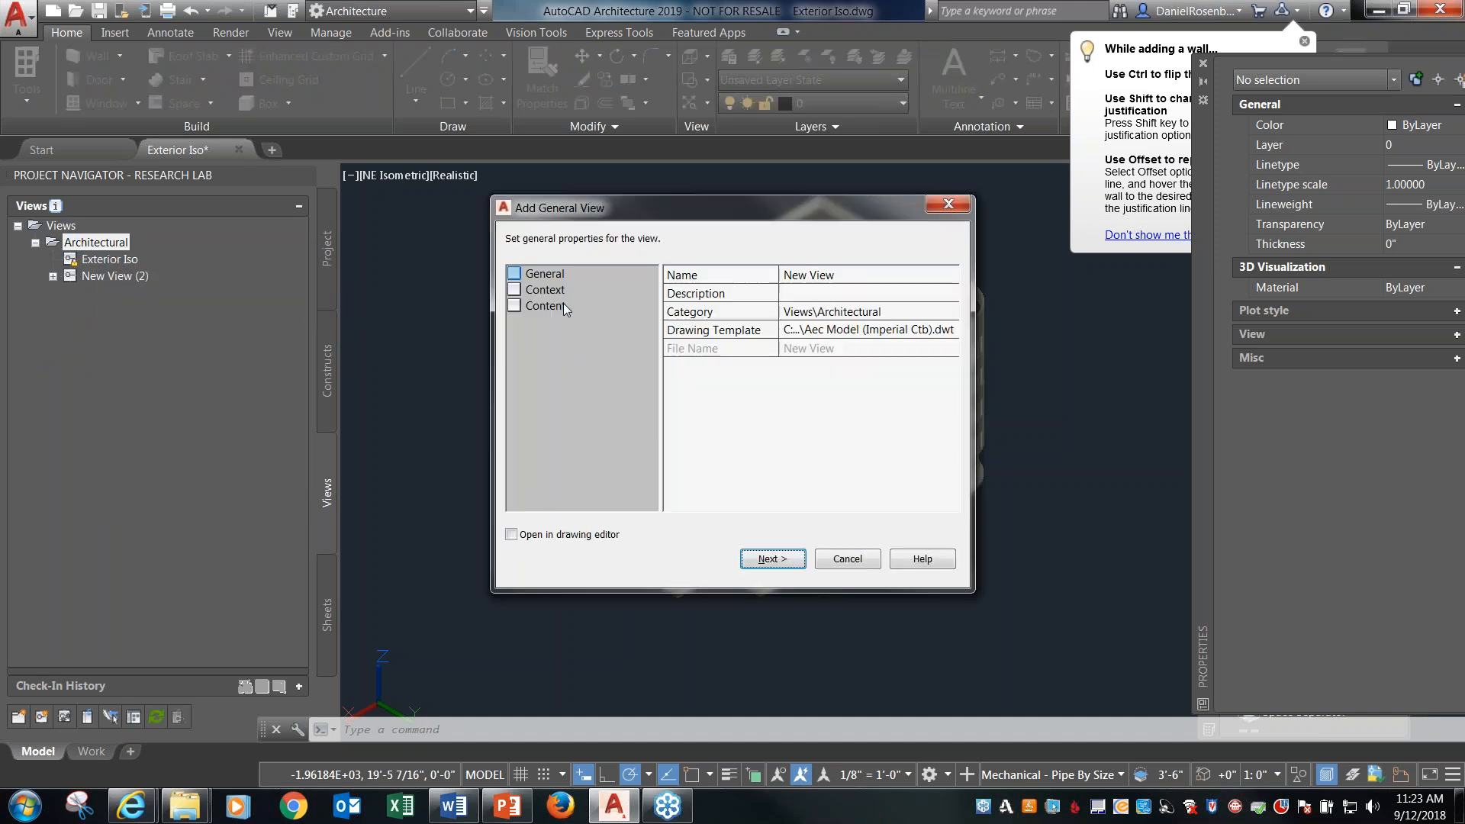
pyautogui.click(556, 295)
pyautogui.click(549, 308)
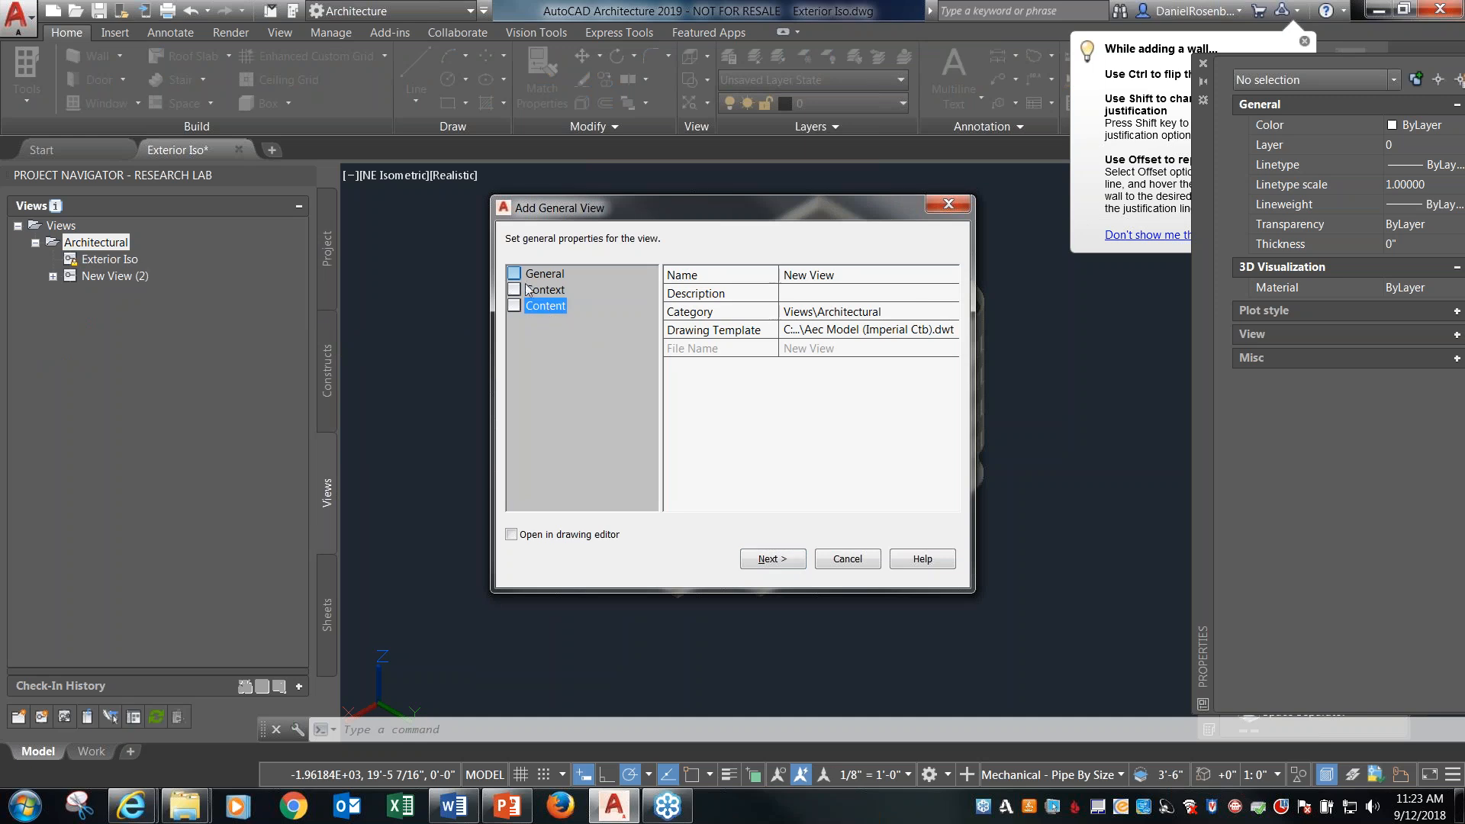
pyautogui.click(788, 561)
# Include the Main division of every level from First Floor to Roof and all architectural constructs, and create the view.
pyautogui.click(837, 333)
pyautogui.click(837, 349)
pyautogui.click(837, 364)
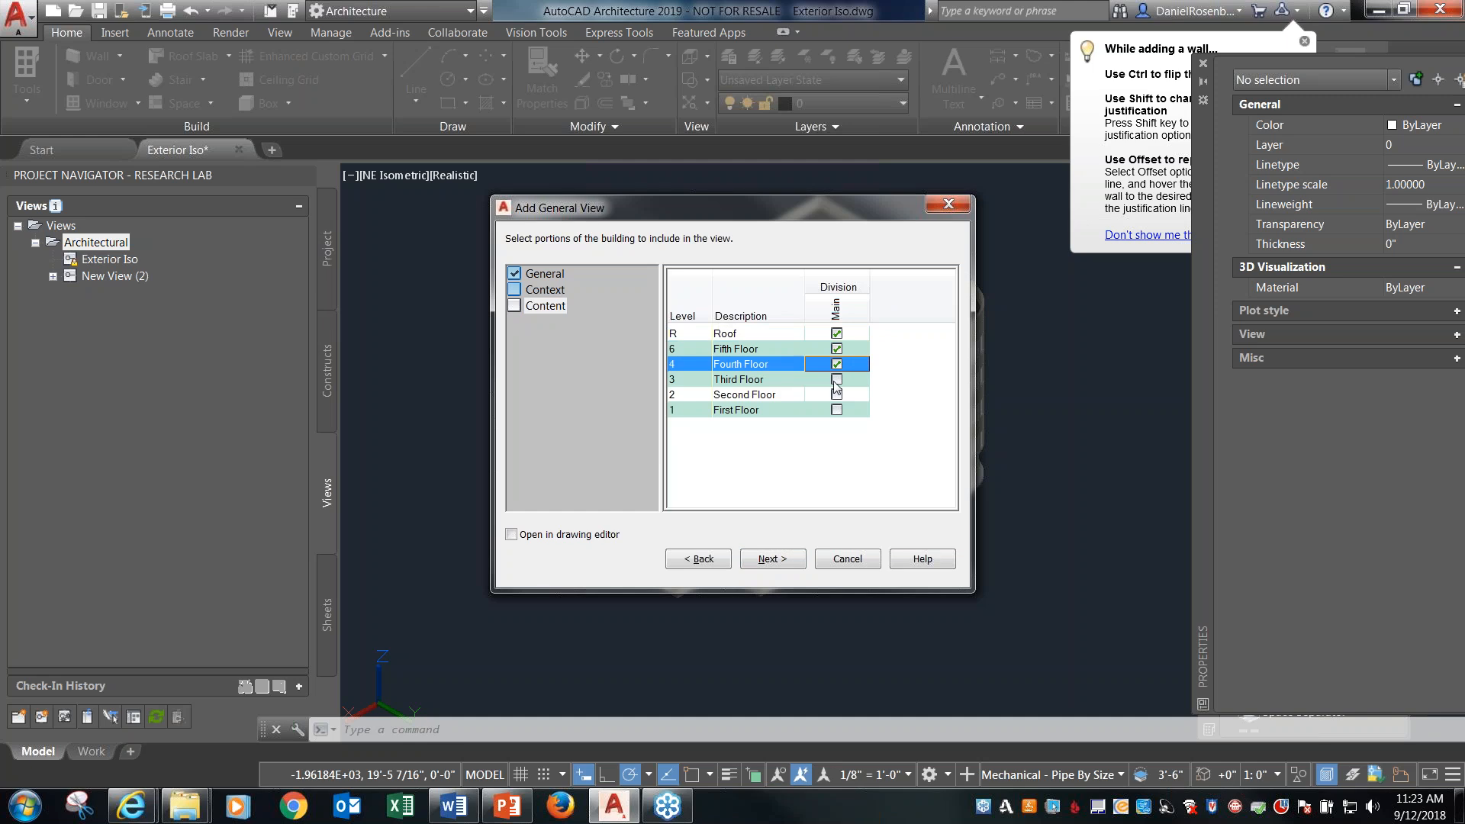
pyautogui.click(837, 379)
pyautogui.click(837, 394)
pyautogui.click(837, 410)
pyautogui.click(800, 561)
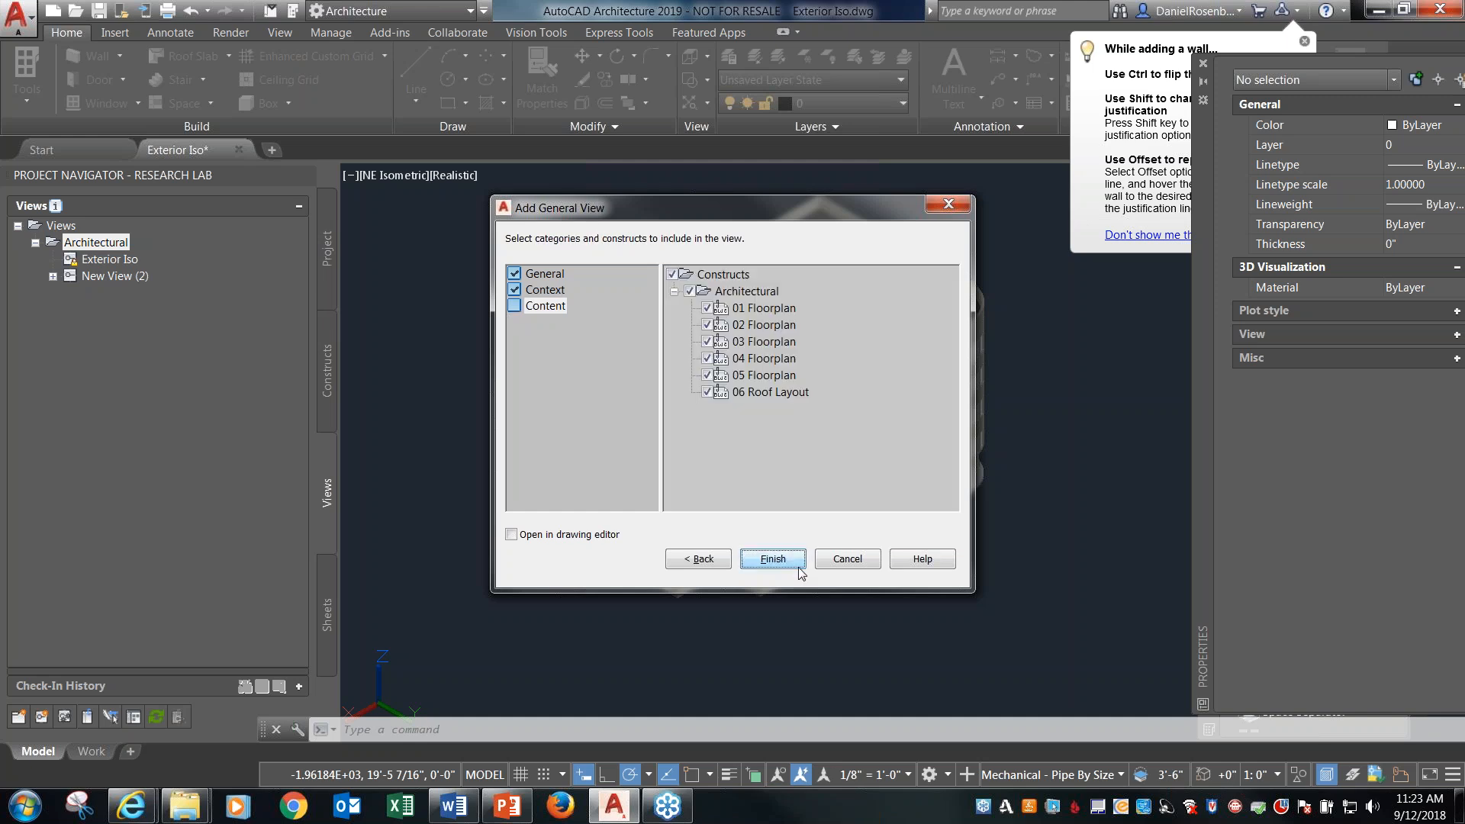
pyautogui.click(797, 558)
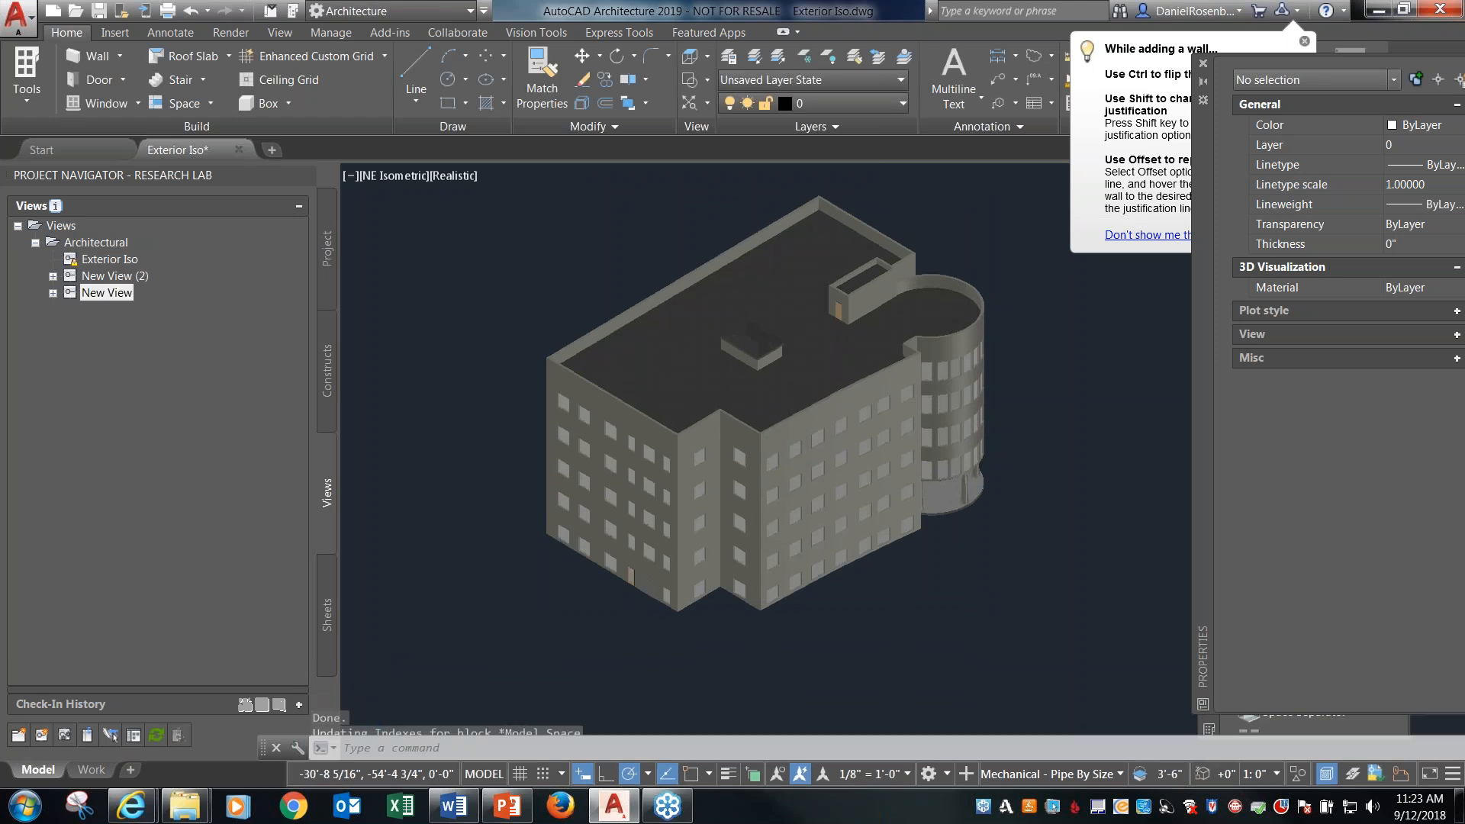
# Open the New View drawing and examine the hatched exterior wall components at the floor plan's outer corner.
pyautogui.click(53, 294)
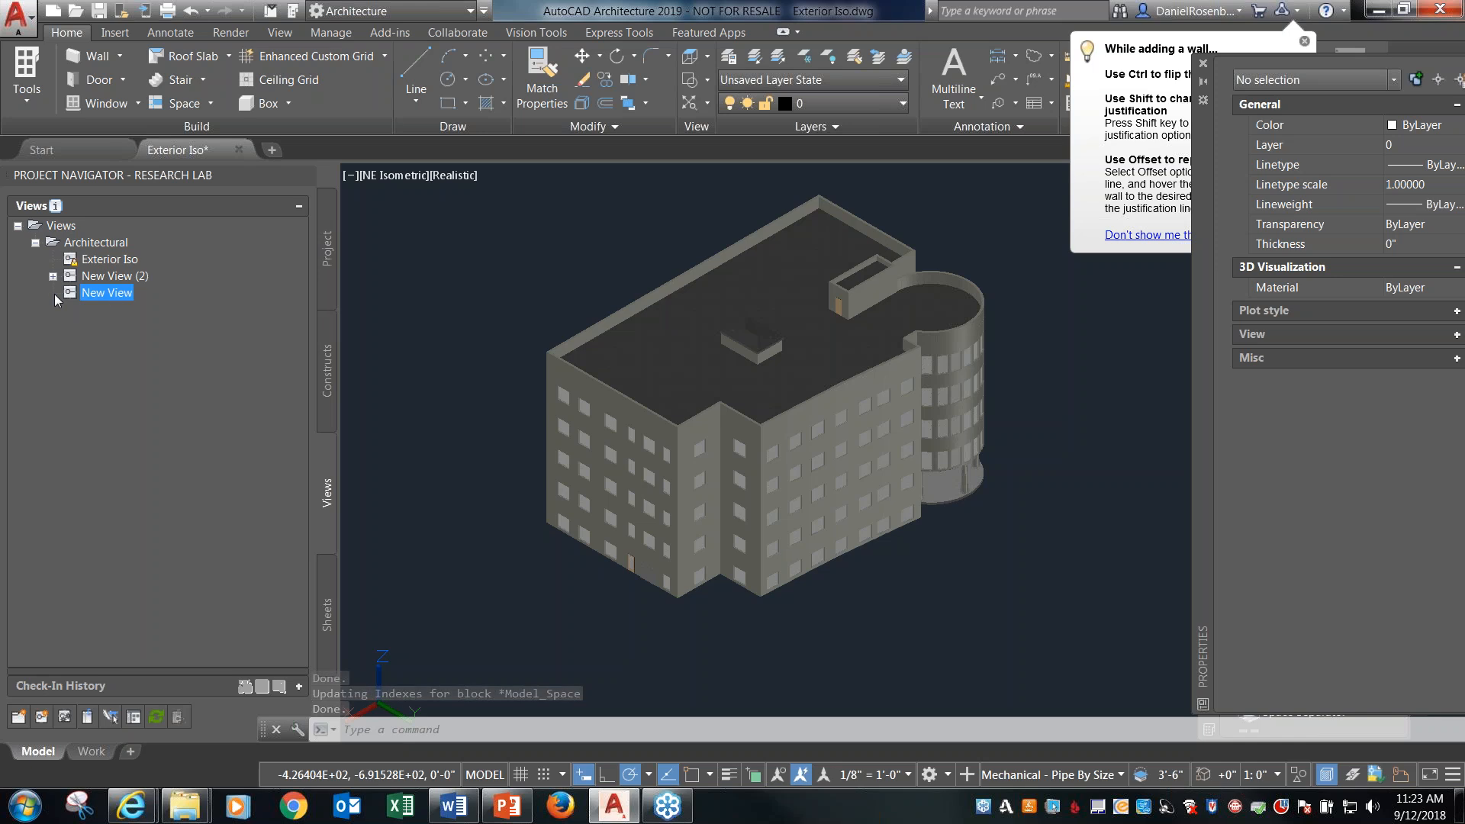
pyautogui.doubleClick(112, 291)
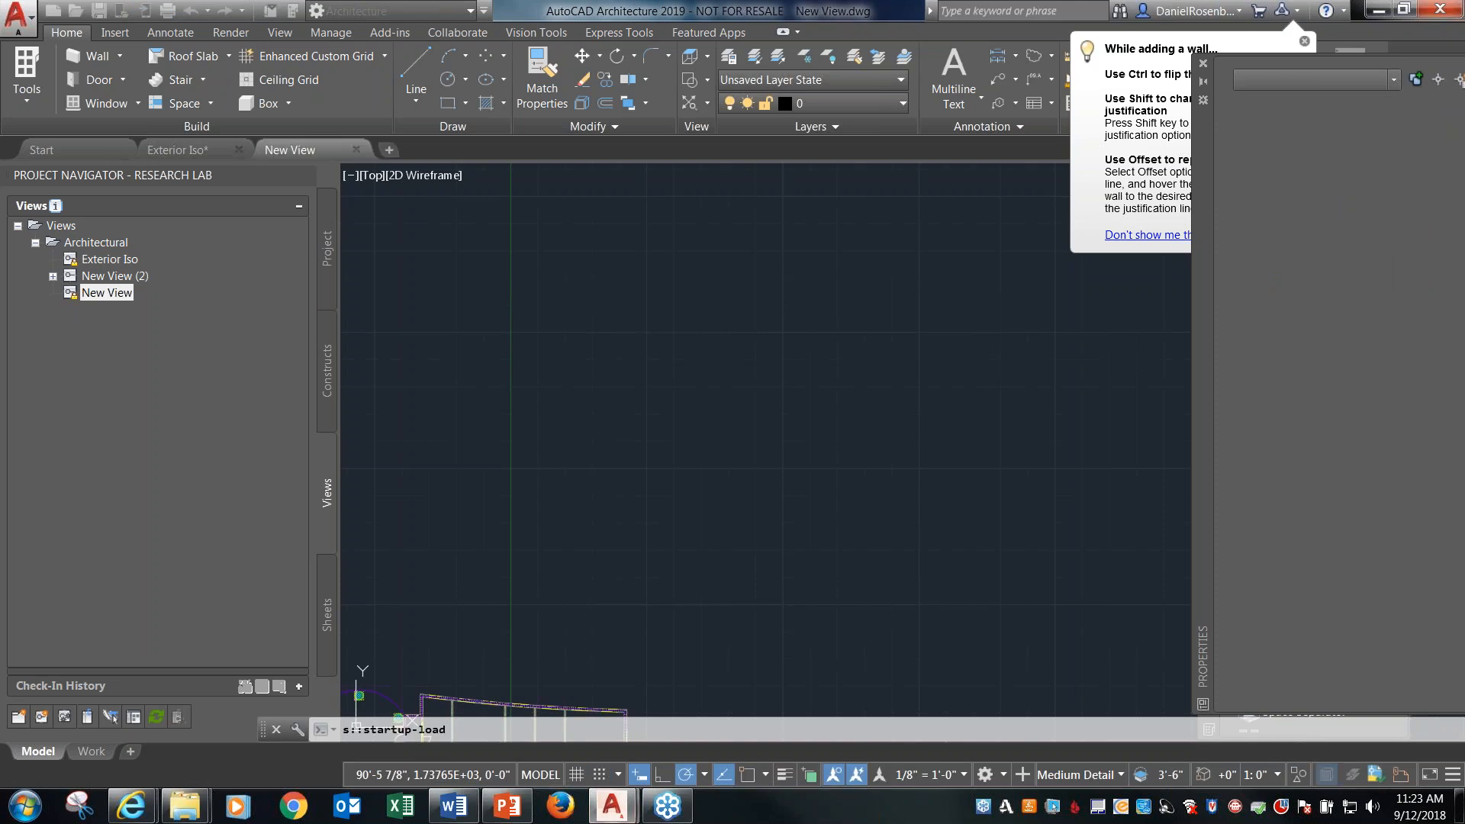
pyautogui.middleClick(501, 356)
pyautogui.middleClick(501, 355)
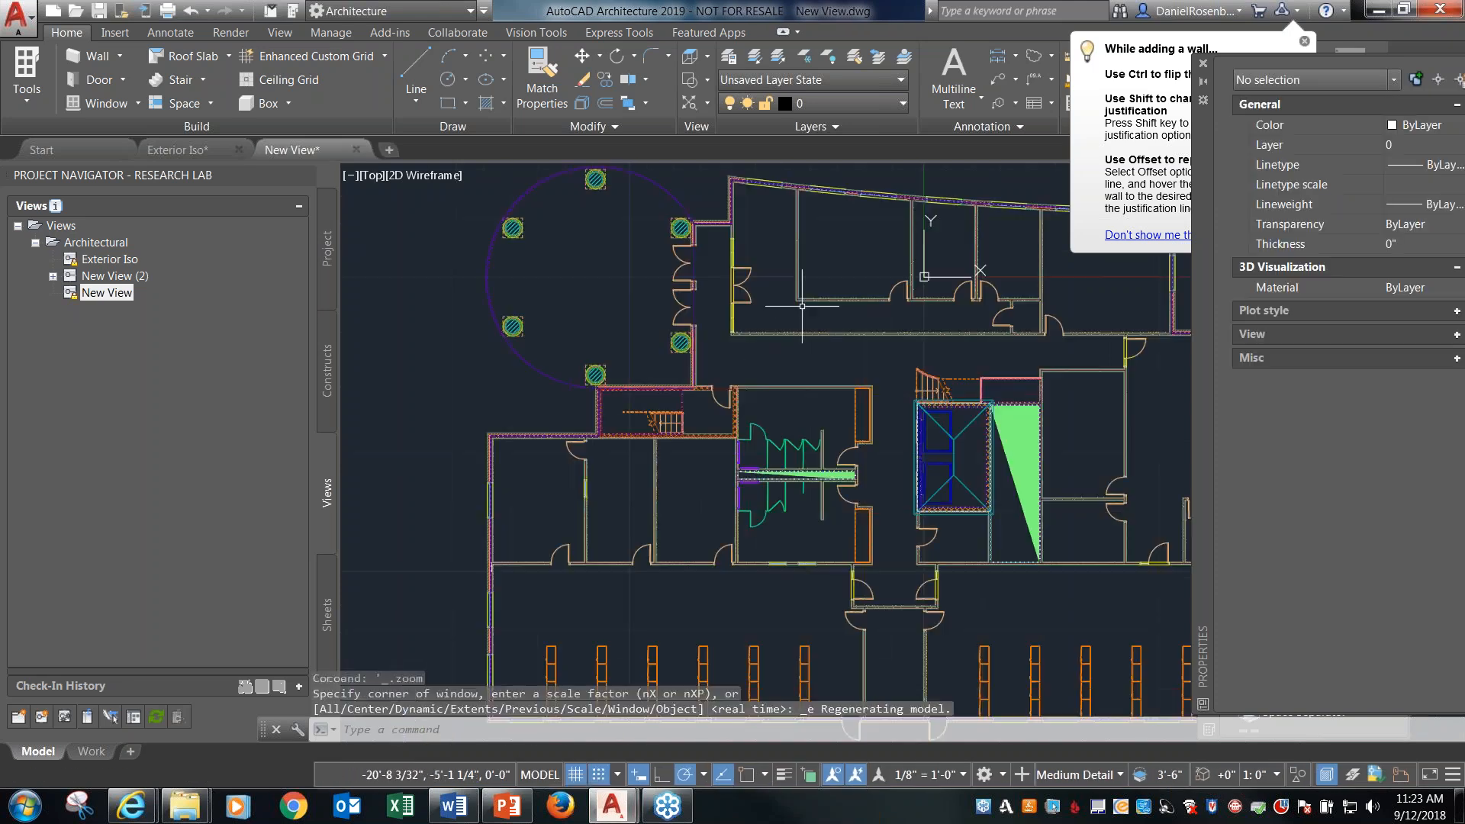
pyautogui.scroll(-5, 497, 355)
pyautogui.scroll(3, 496, 355)
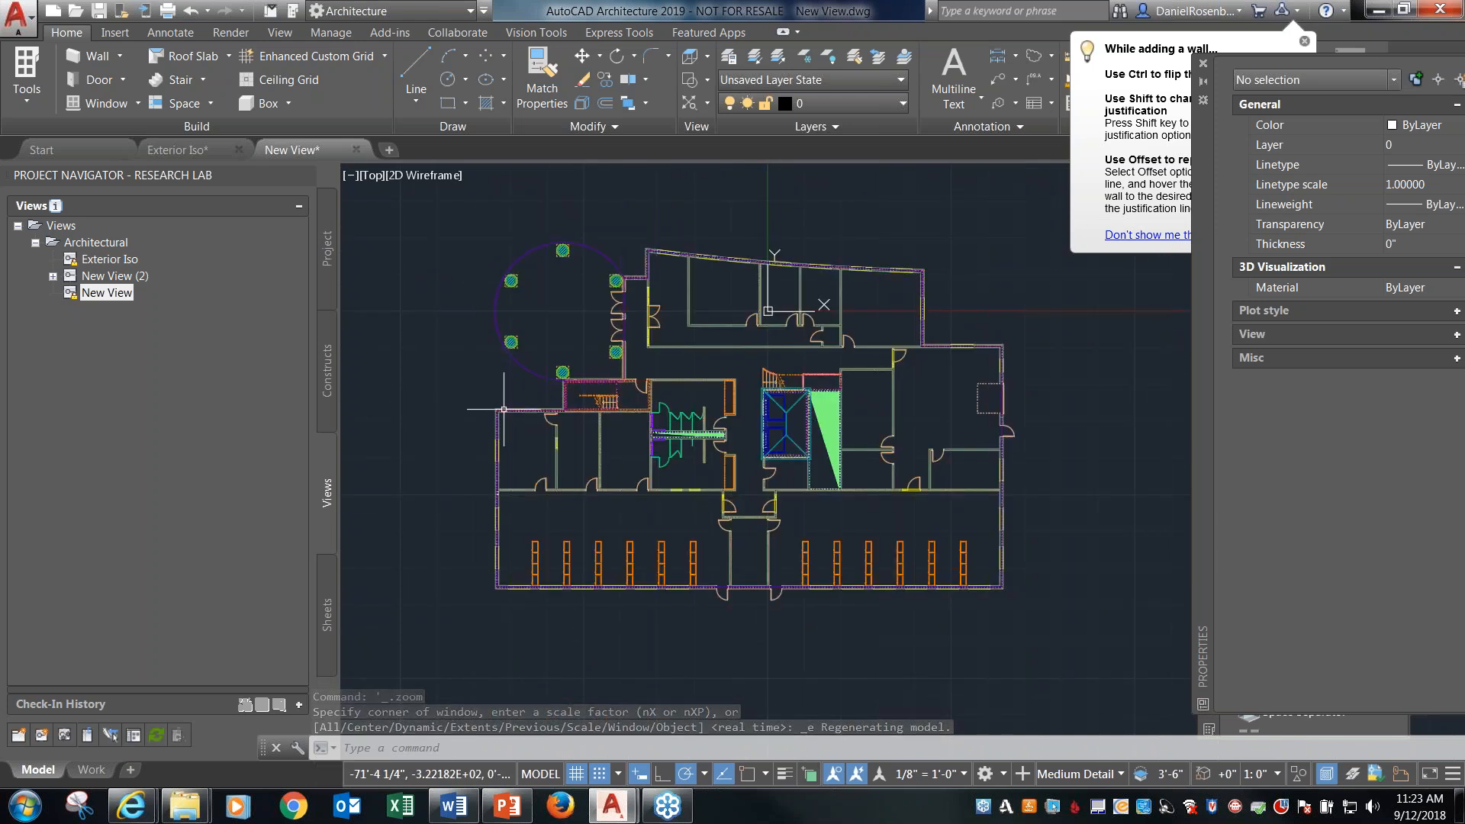
pyautogui.scroll(4, 492, 410)
pyautogui.scroll(9, 487, 412)
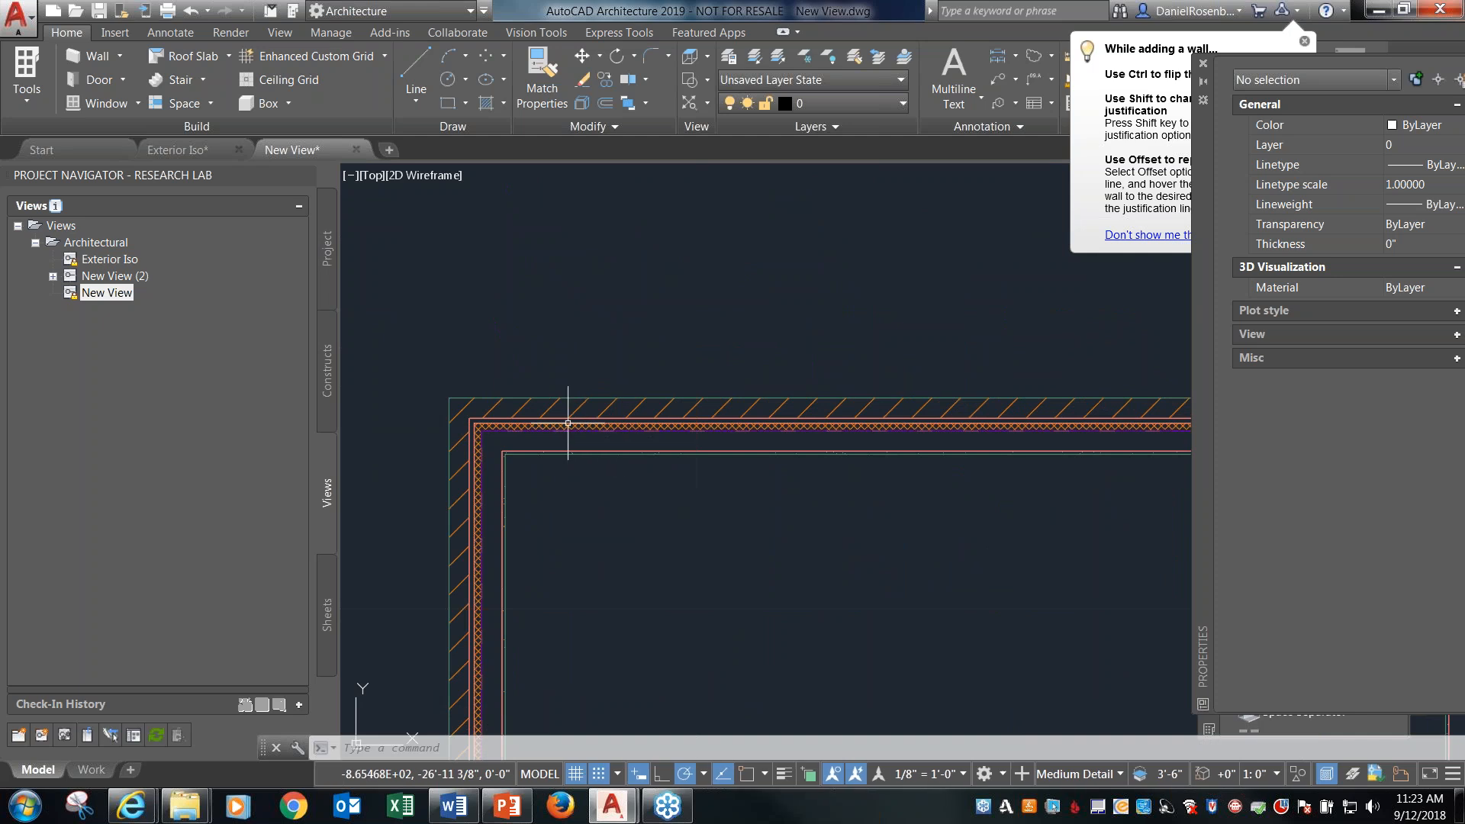
pyautogui.scroll(3, 540, 409)
pyautogui.scroll(-2, 500, 409)
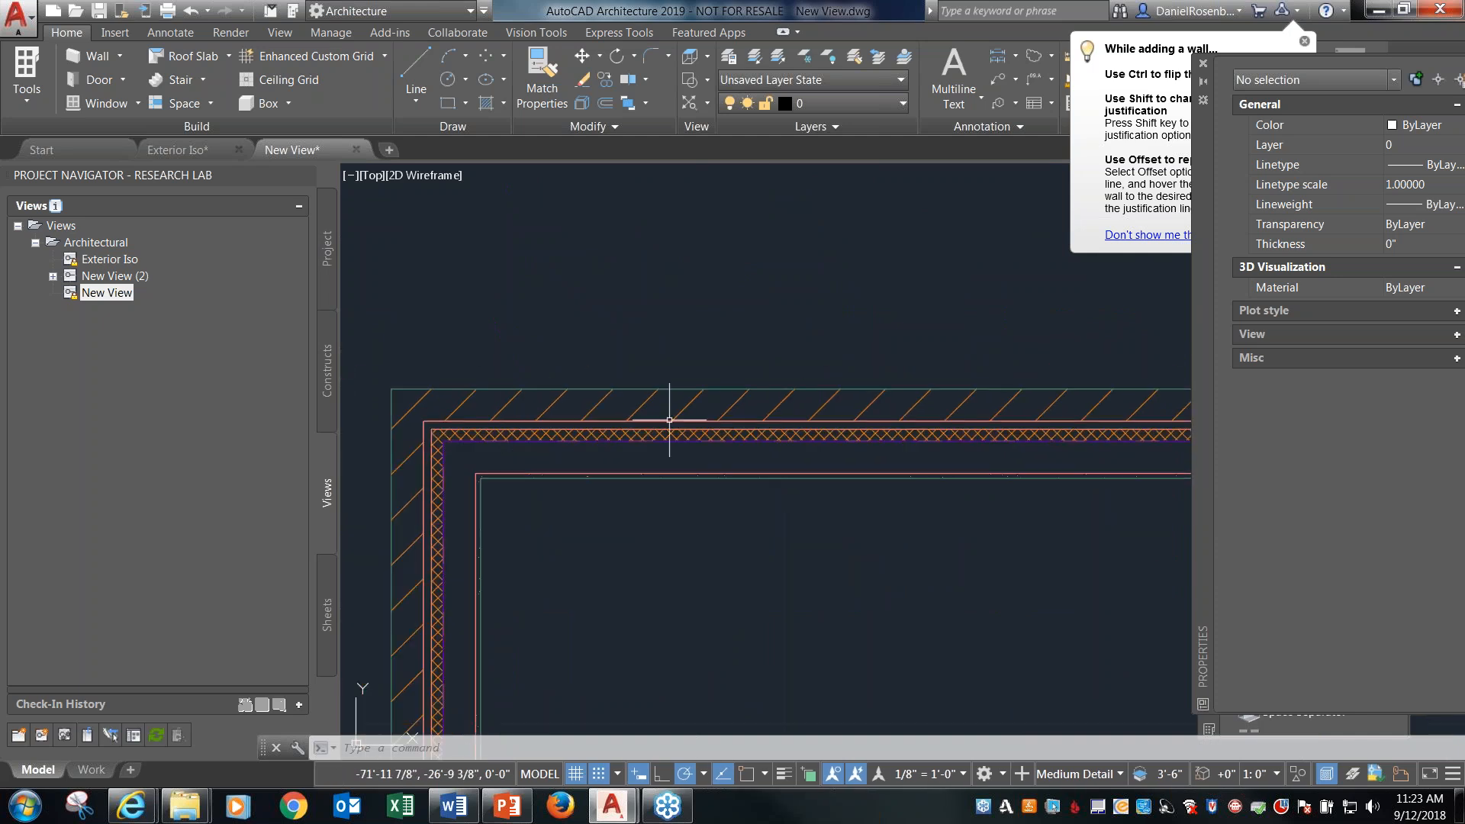
# Set the drawing's display configuration to Presentation and check the walls across the whole floor plan.
pyautogui.click(1121, 775)
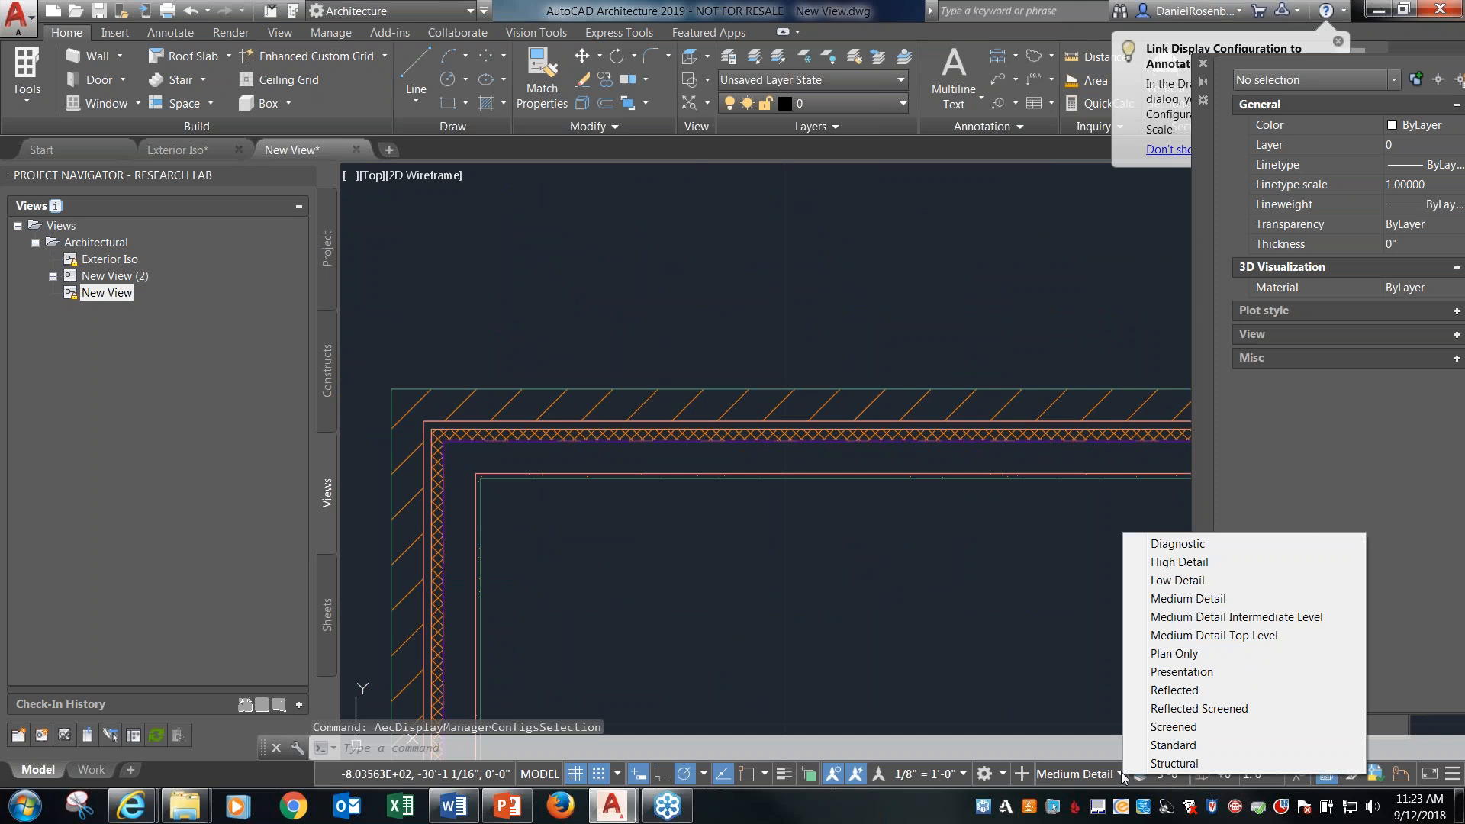
pyautogui.click(1182, 671)
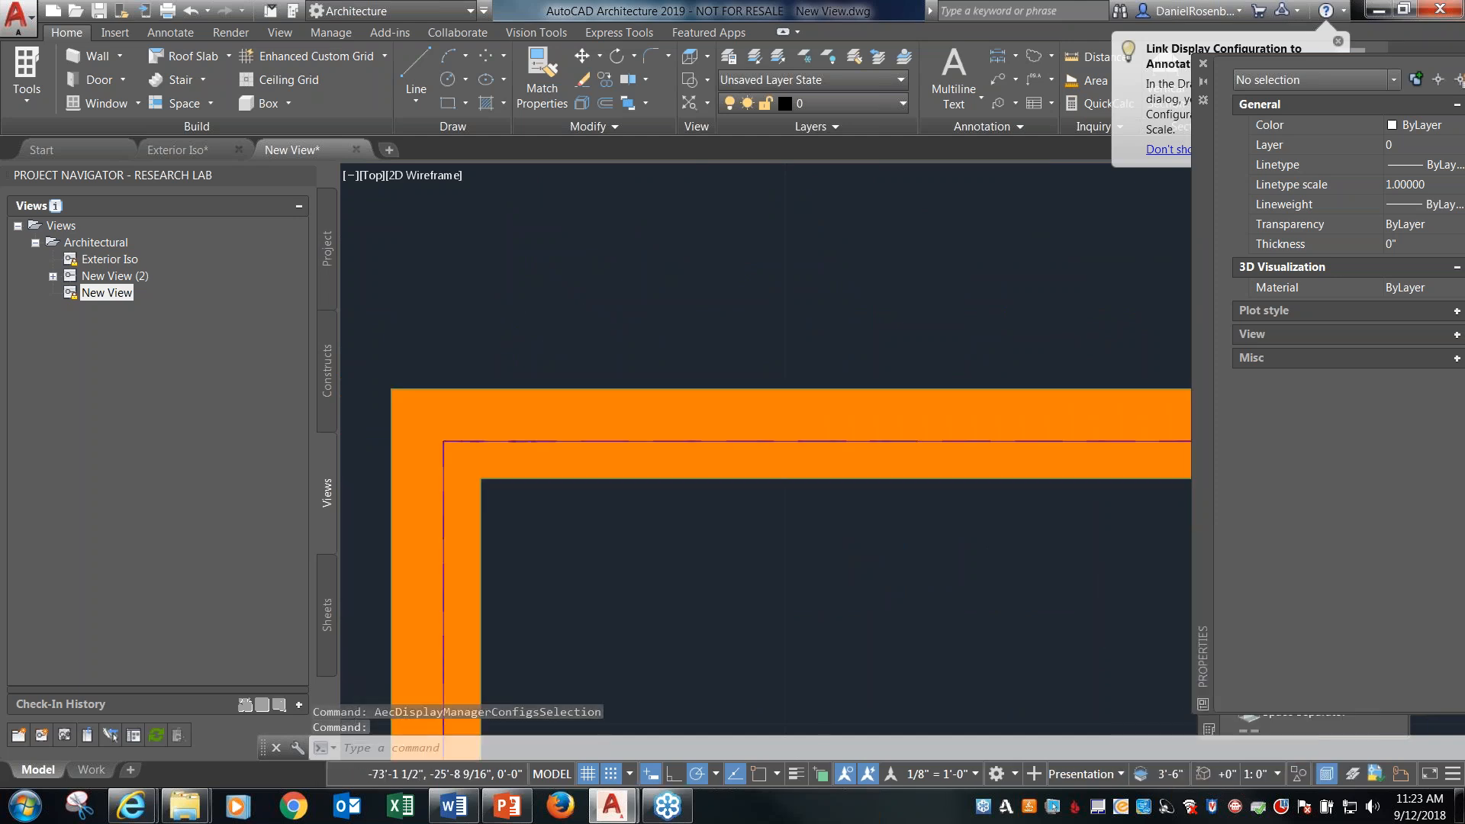
pyautogui.scroll(-12, 546, 419)
pyautogui.scroll(6, 536, 408)
pyautogui.scroll(-3, 535, 407)
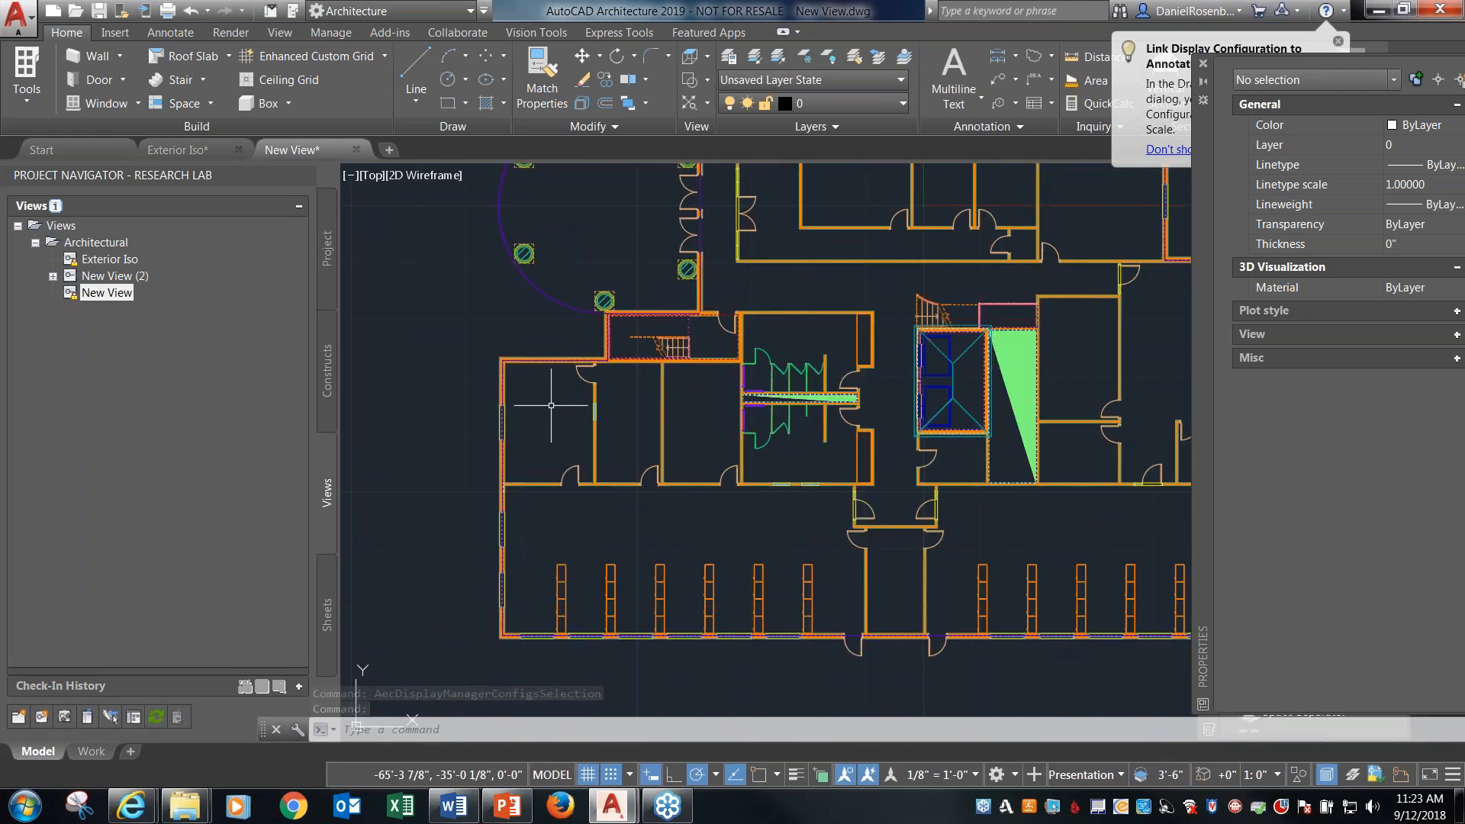
pyautogui.scroll(-4, 536, 407)
pyautogui.press('Escape')
pyautogui.scroll(2, 538, 406)
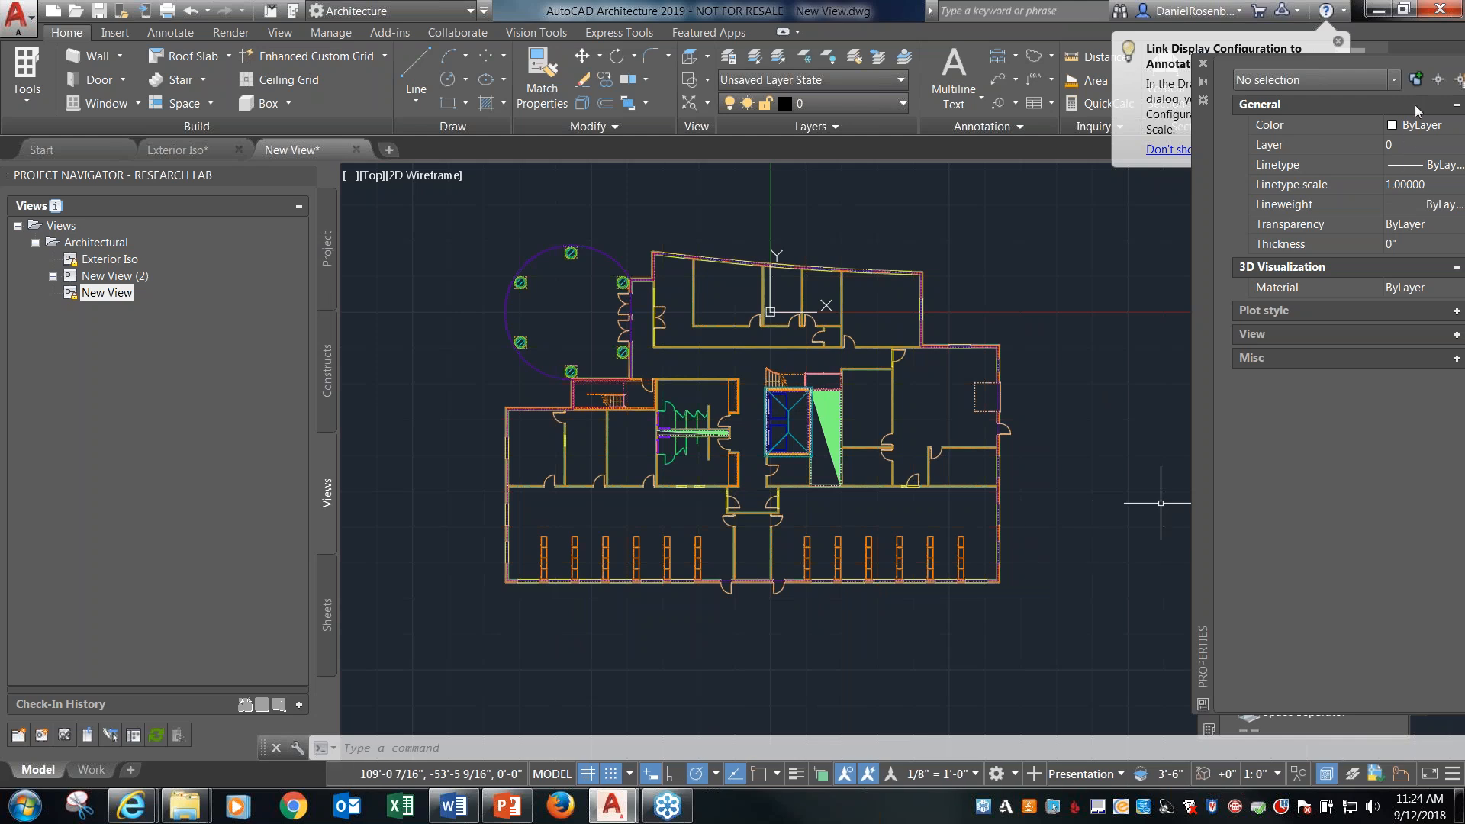
# Move the Properties and tool palettes so they no longer cover each other, and switch the tool palettes to the Document set.
pyautogui.moveTo(1202, 172); pyautogui.dragTo(120, 162)
pyautogui.moveTo(1208, 436); pyautogui.dragTo(1093, 355)
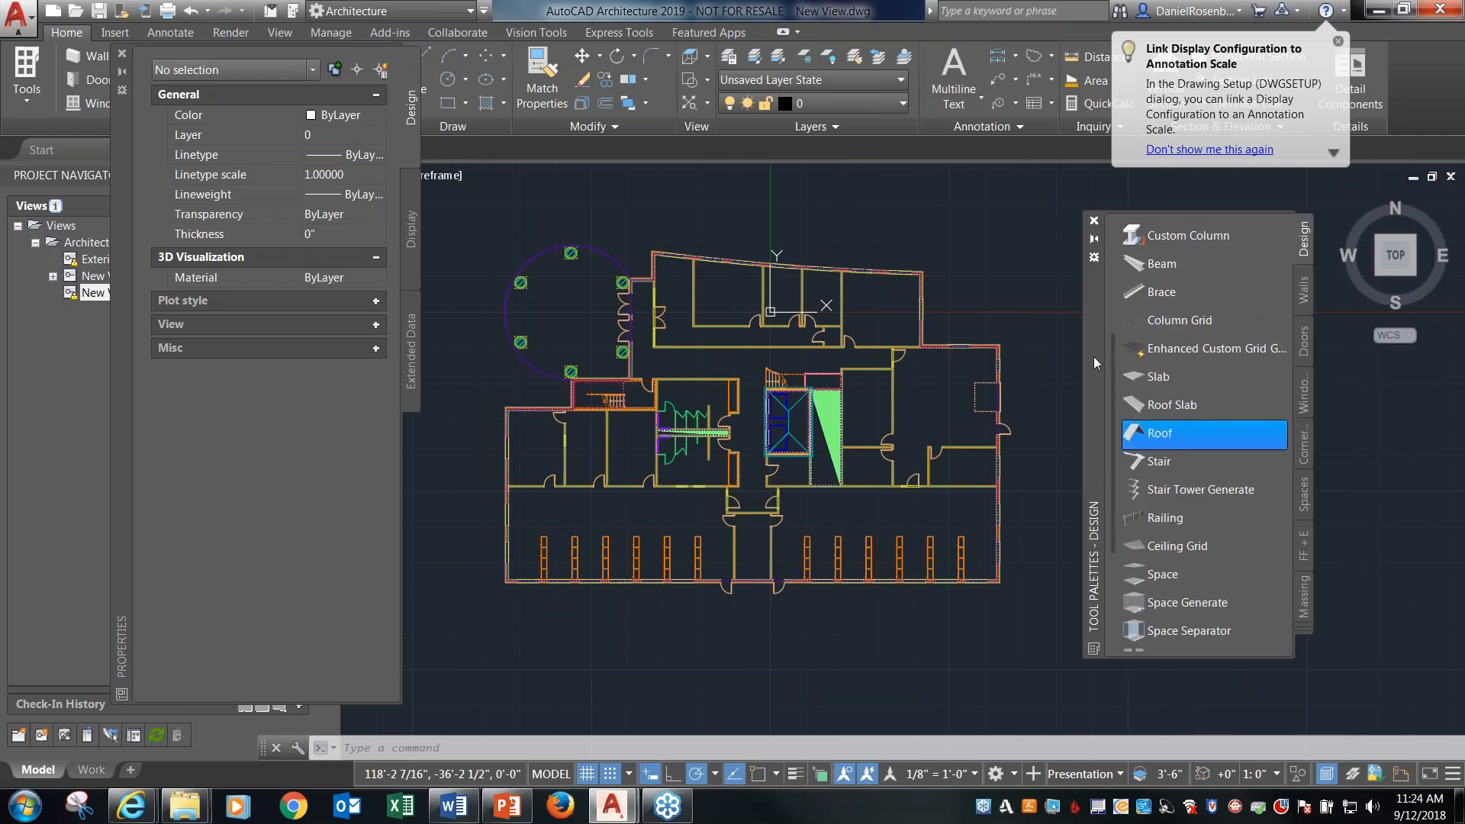
pyautogui.rightClick(1095, 433)
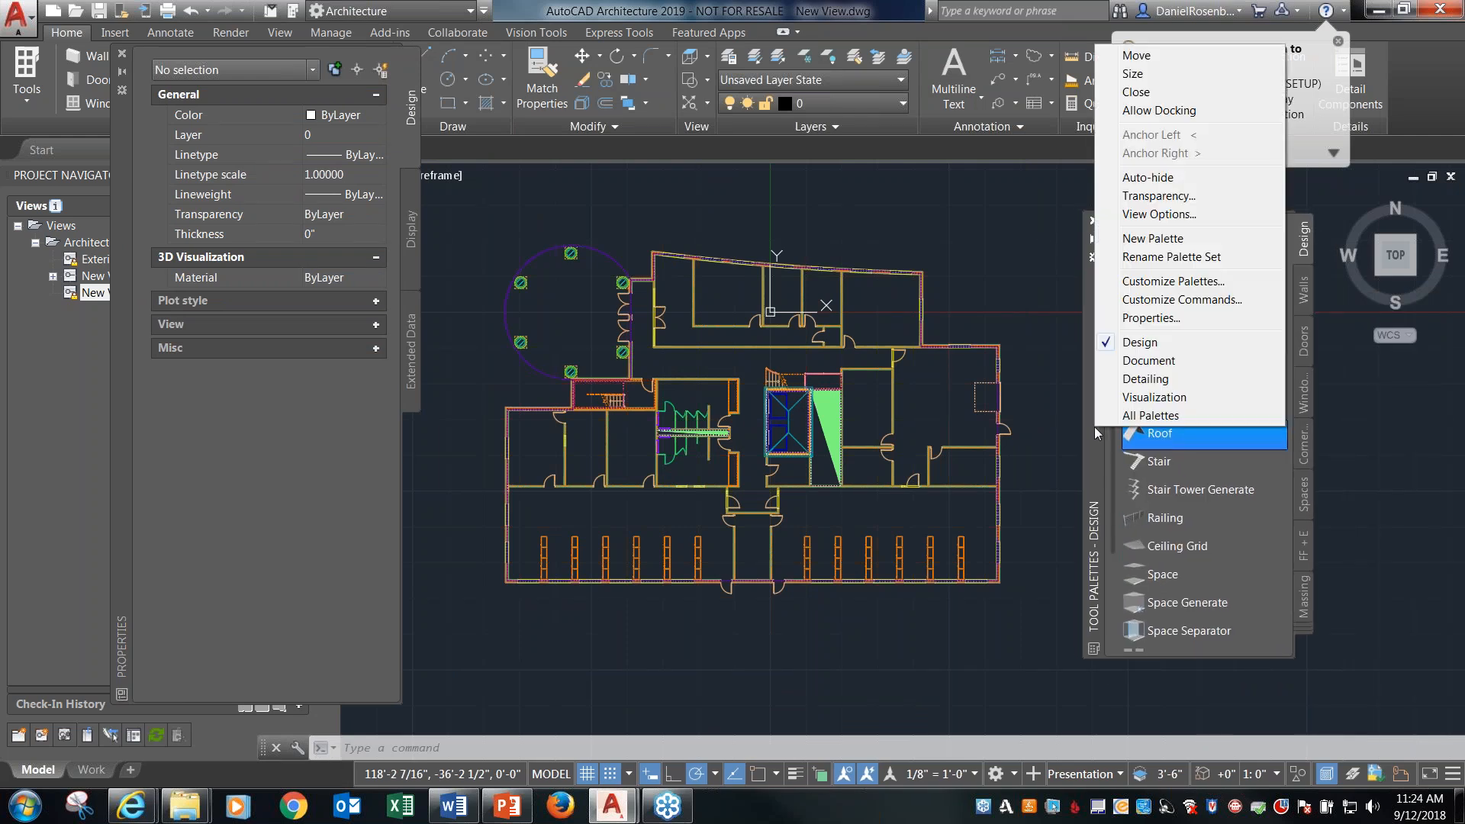
pyautogui.click(1149, 361)
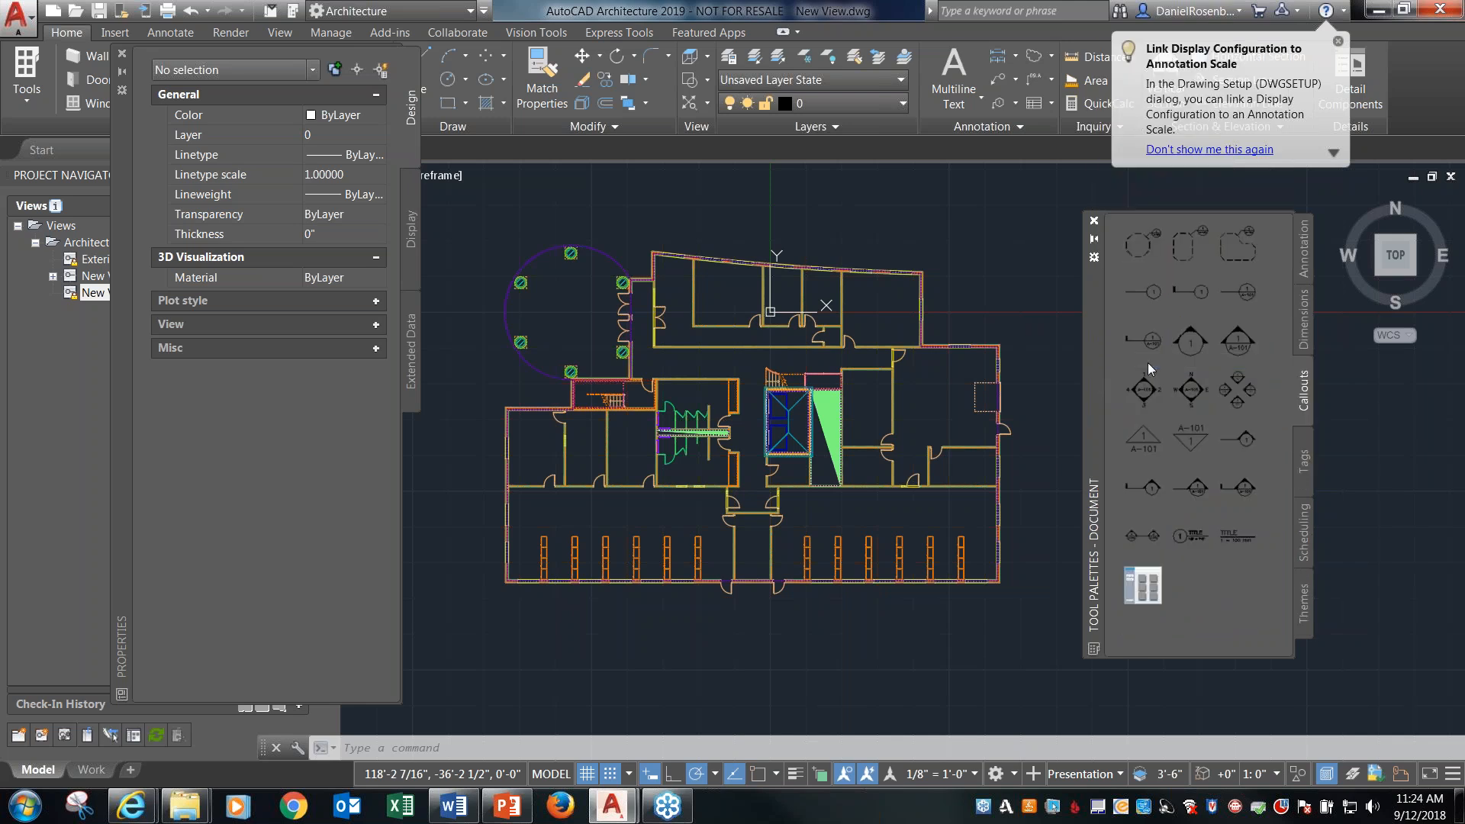
# Browse the Document set's annotation, dimension, callout, tag and scheduling tools.
pyautogui.click(1302, 319)
pyautogui.click(1306, 265)
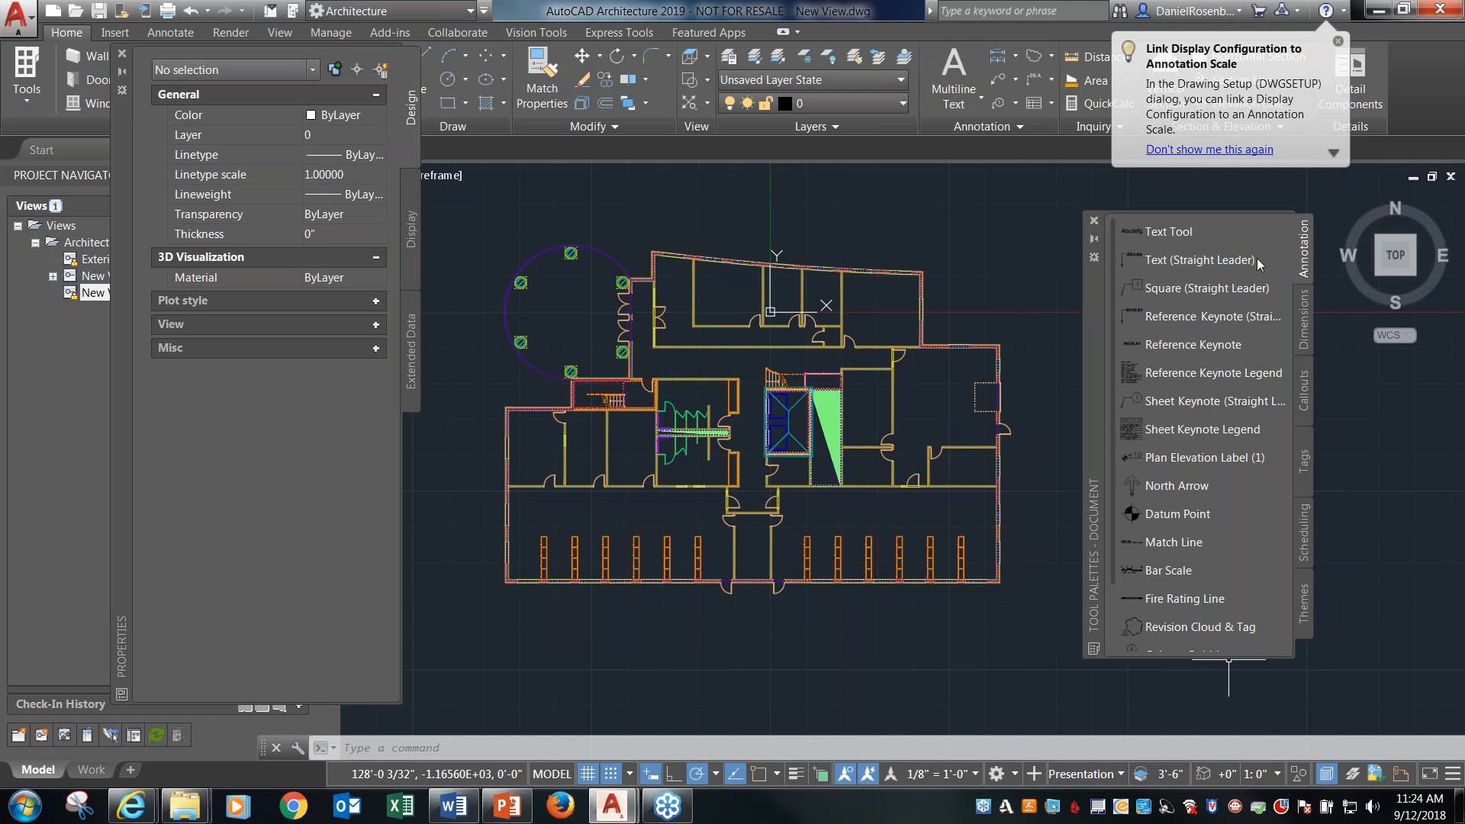
pyautogui.click(1306, 322)
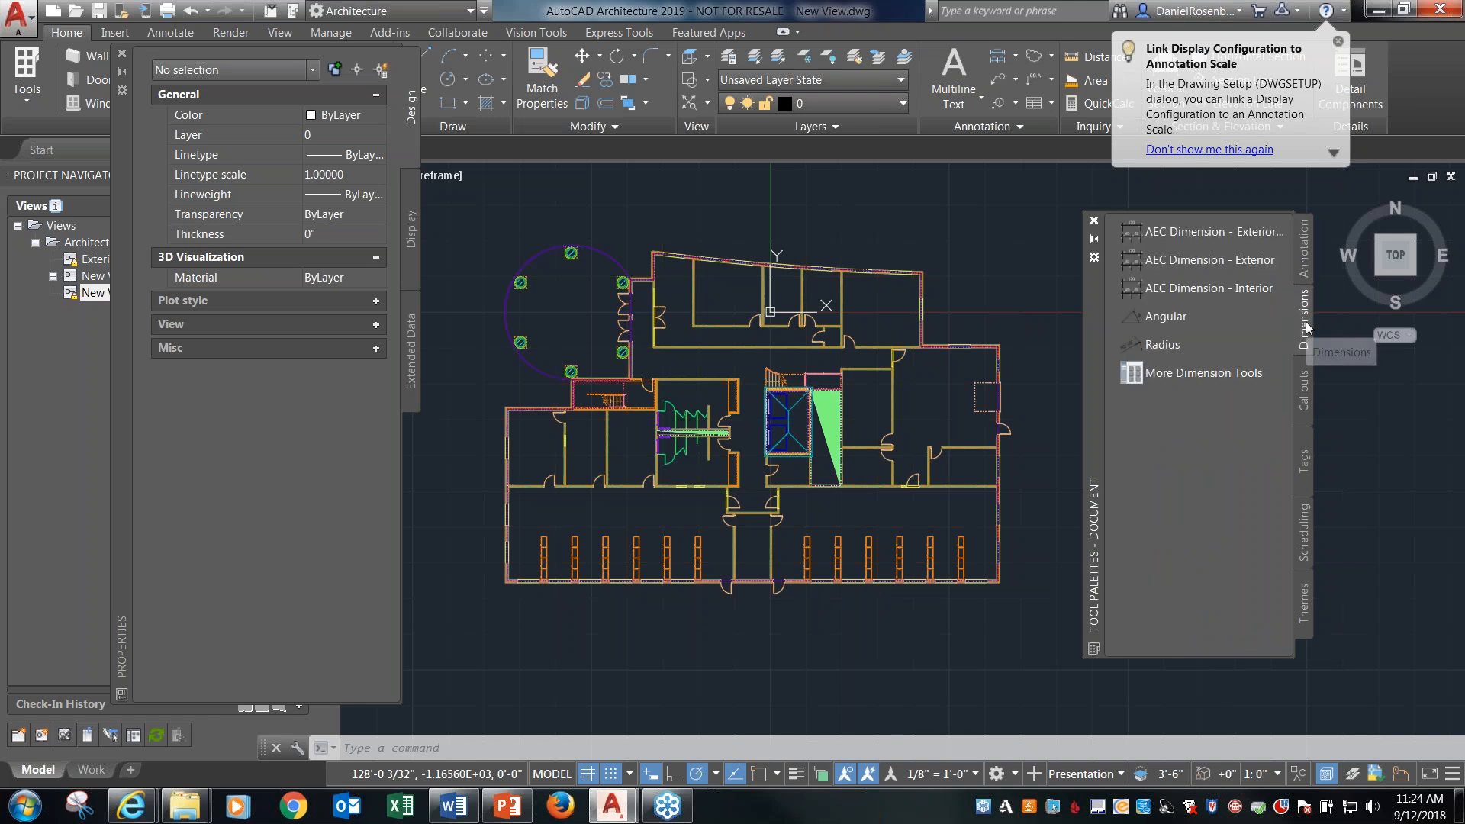
pyautogui.click(1305, 396)
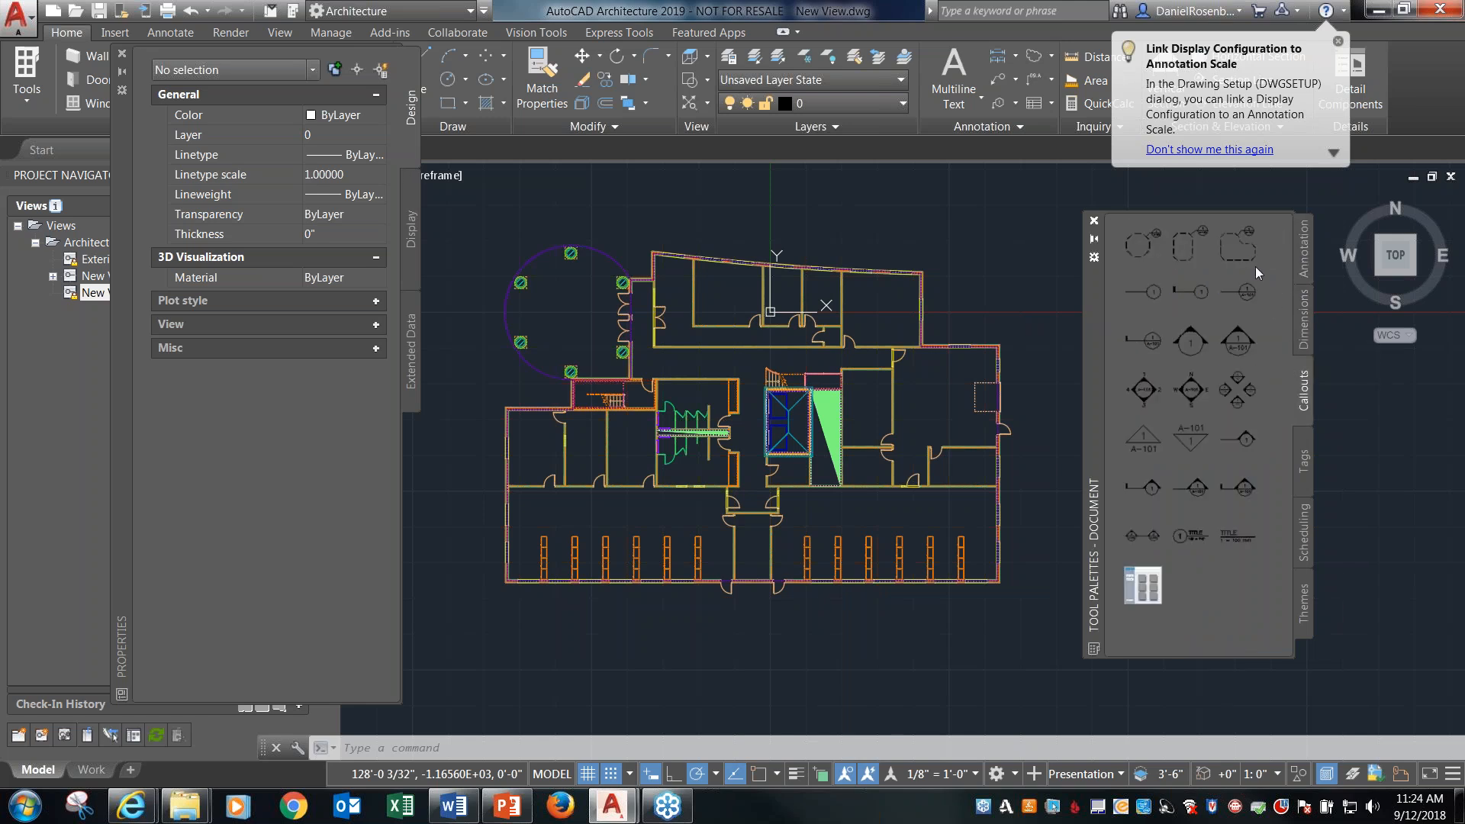
pyautogui.click(1305, 462)
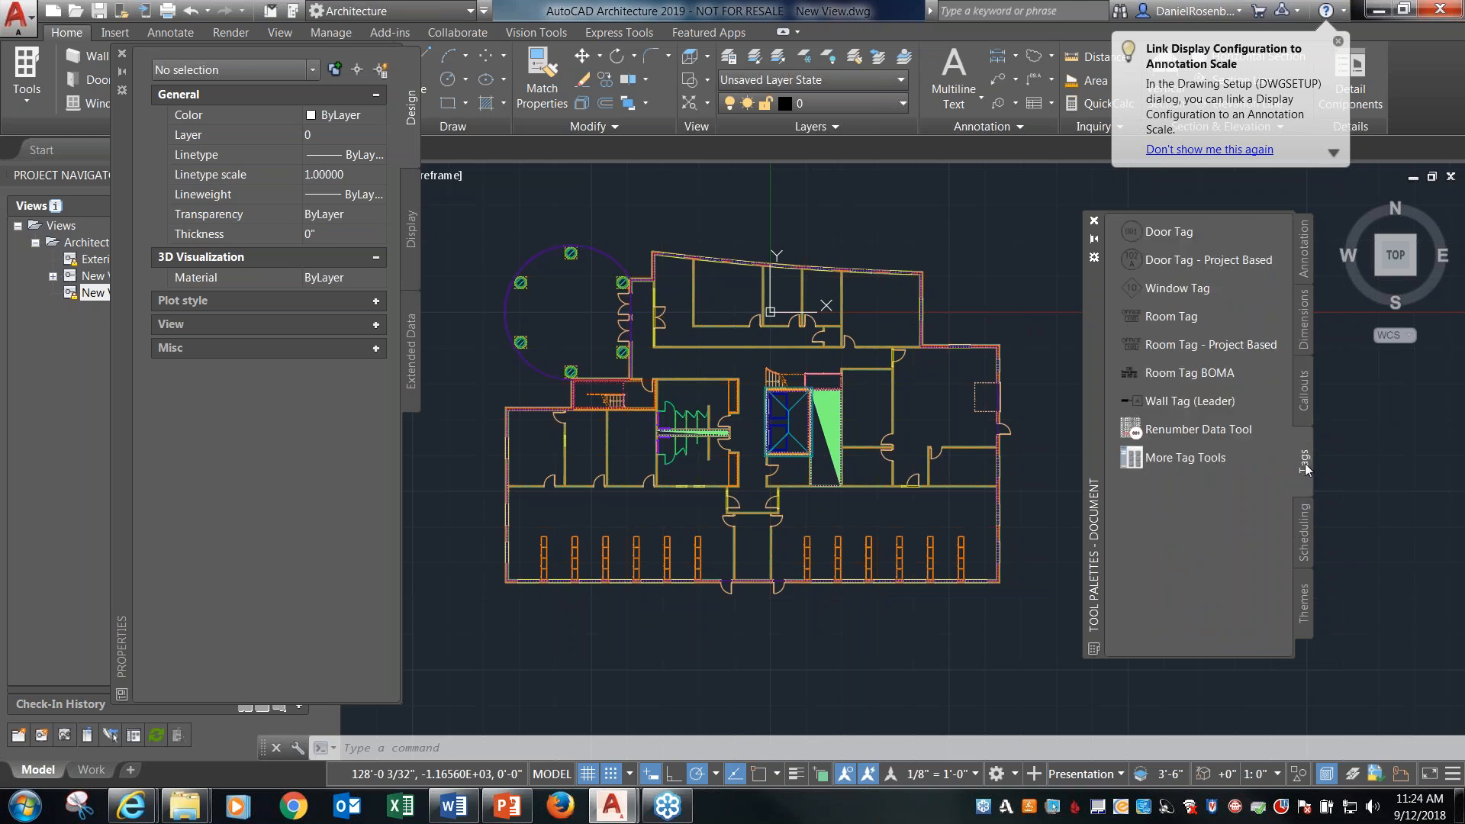
pyautogui.click(1304, 526)
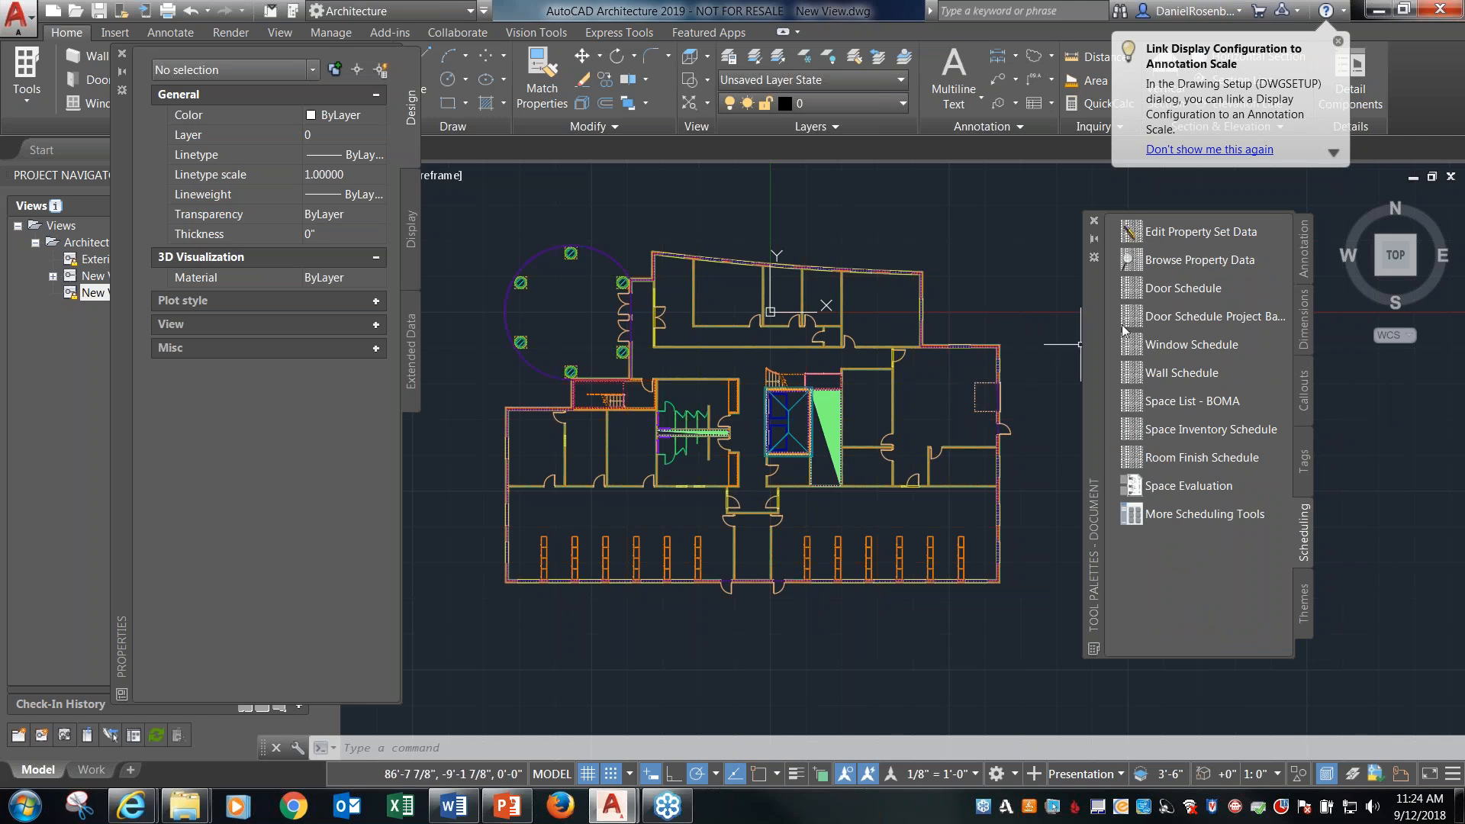
# Create a Door Schedule from the floor plan and place the table at its default size just east of the building.
pyautogui.click(1196, 290)
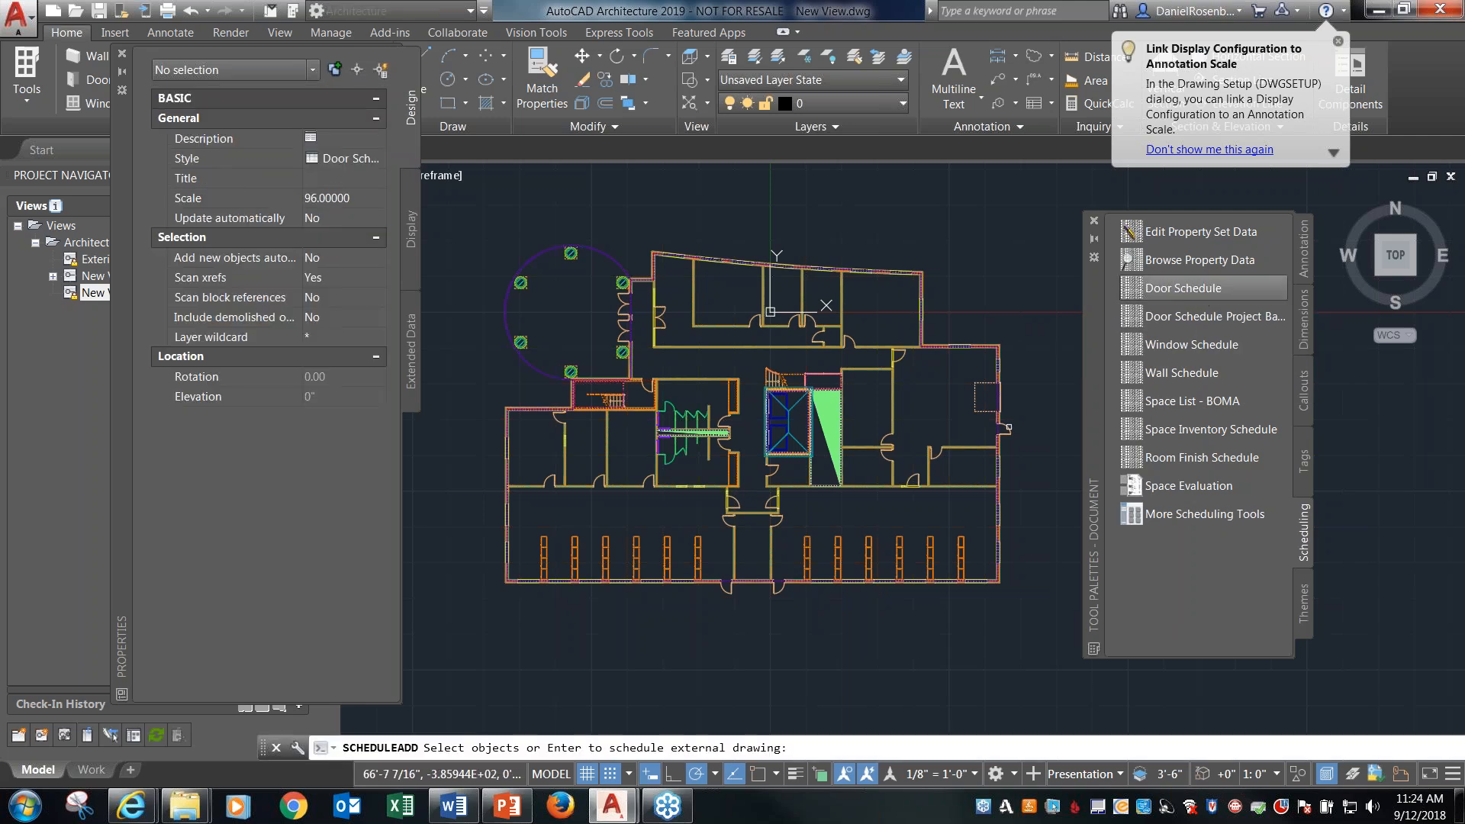
pyautogui.scroll(-2, 770, 311)
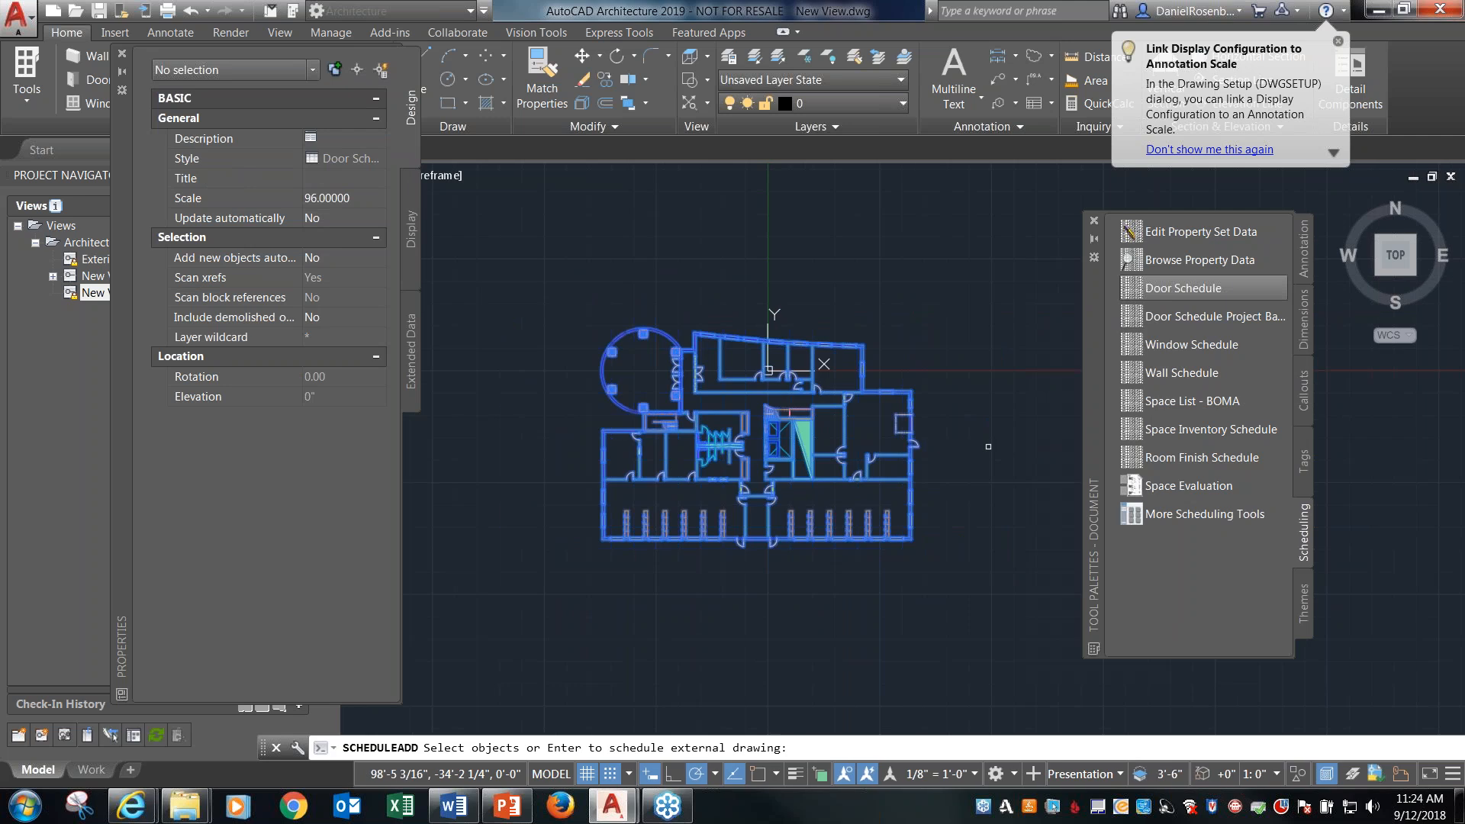
pyautogui.press('Return')
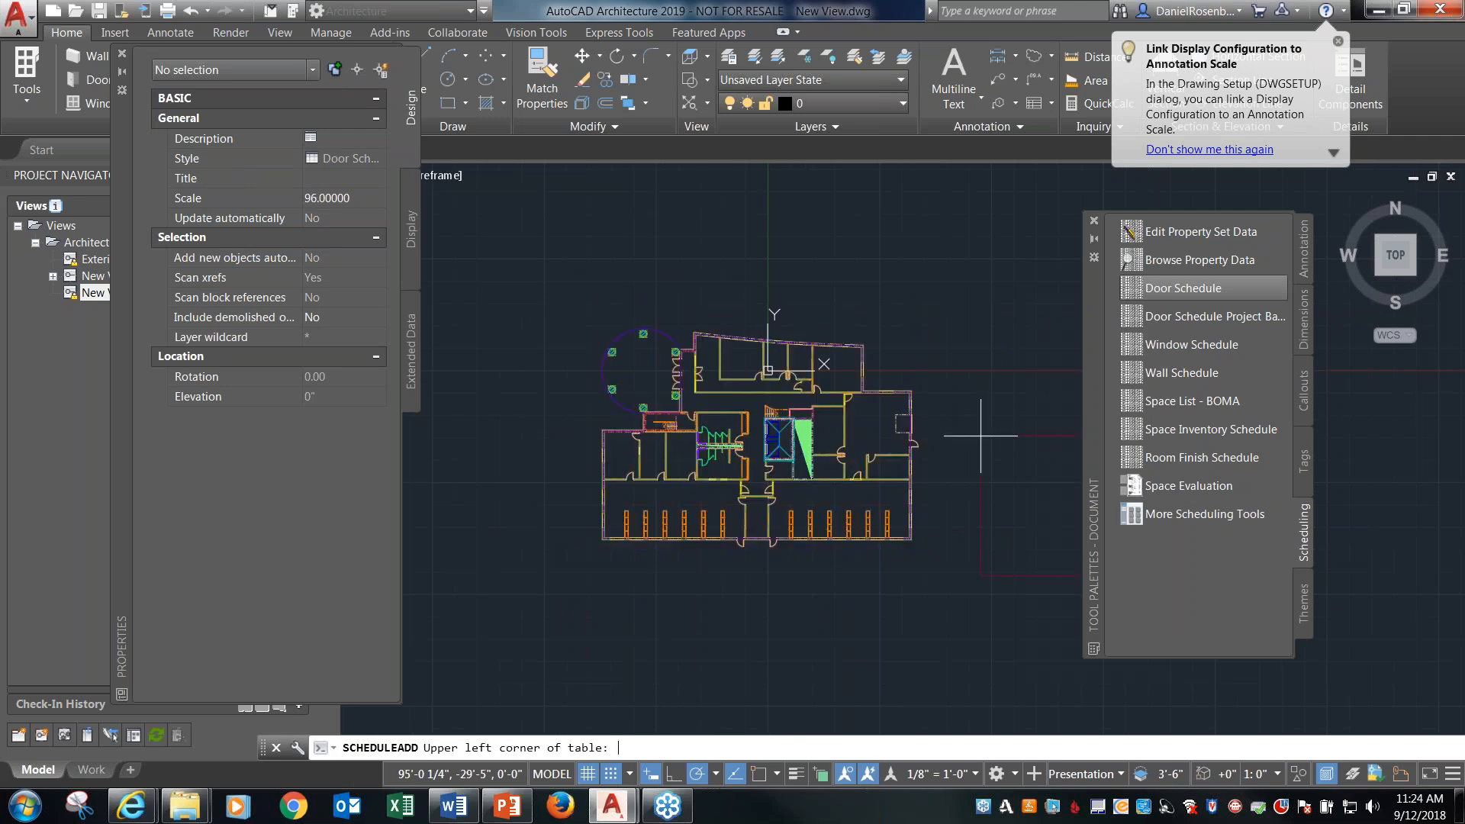
pyautogui.click(962, 387)
pyautogui.scroll(-1, 985, 454)
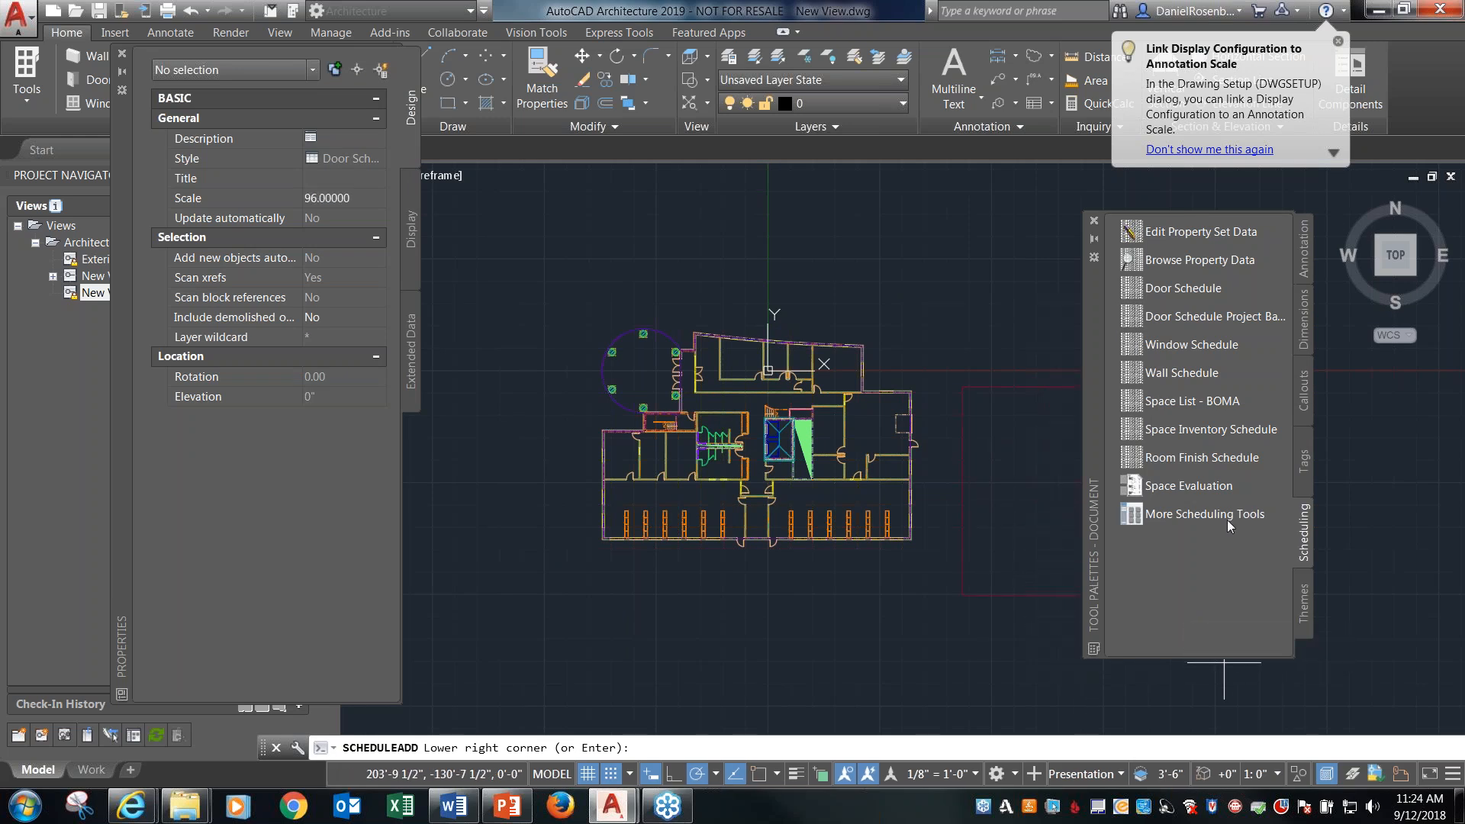
pyautogui.press('Return')
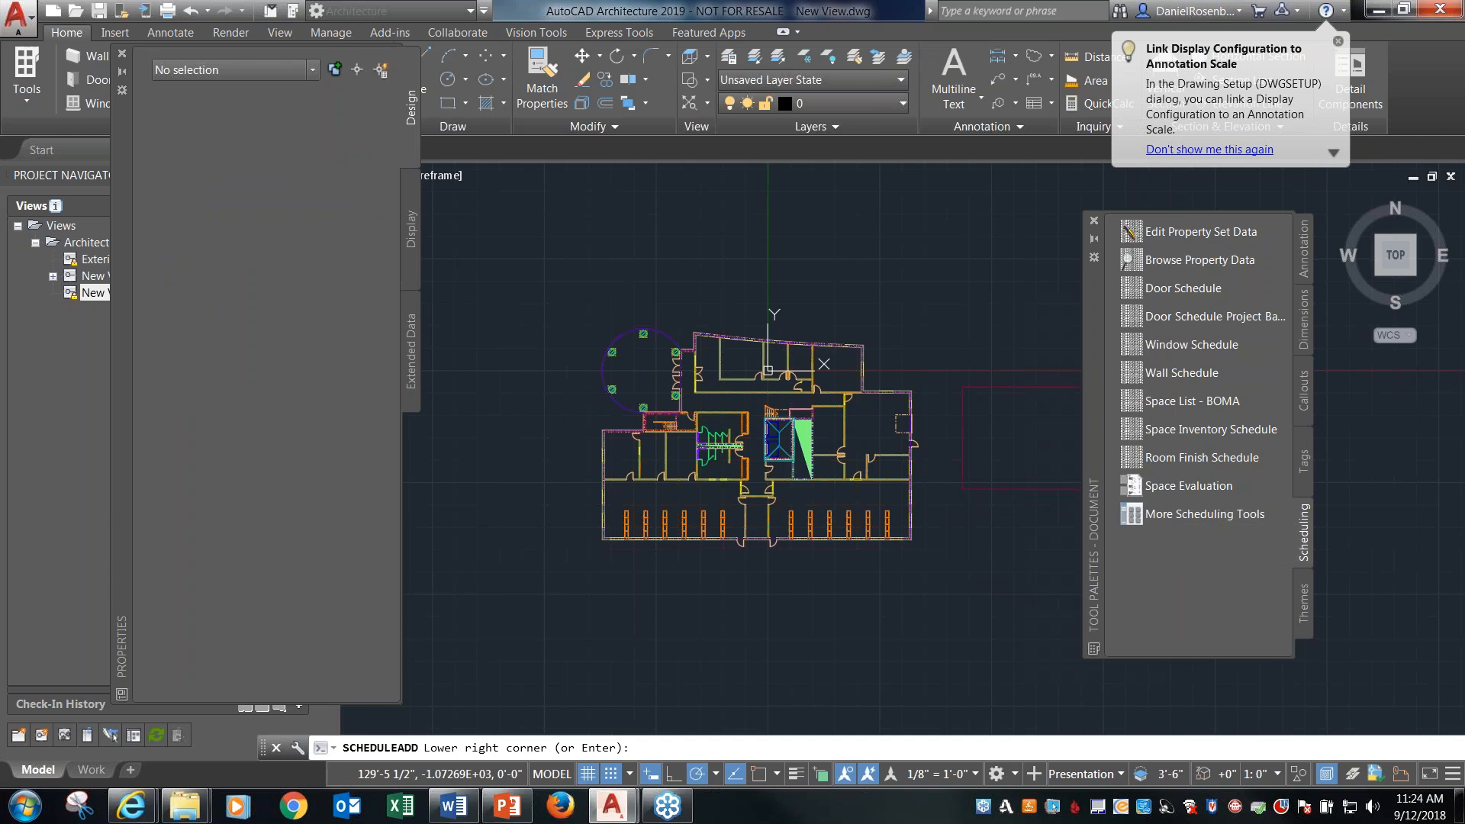
# Examine the door and frame schedule's marks and door sizes, and compare the table with the floor plan.
pyautogui.scroll(6, 1062, 439)
pyautogui.scroll(-4, 637, 338)
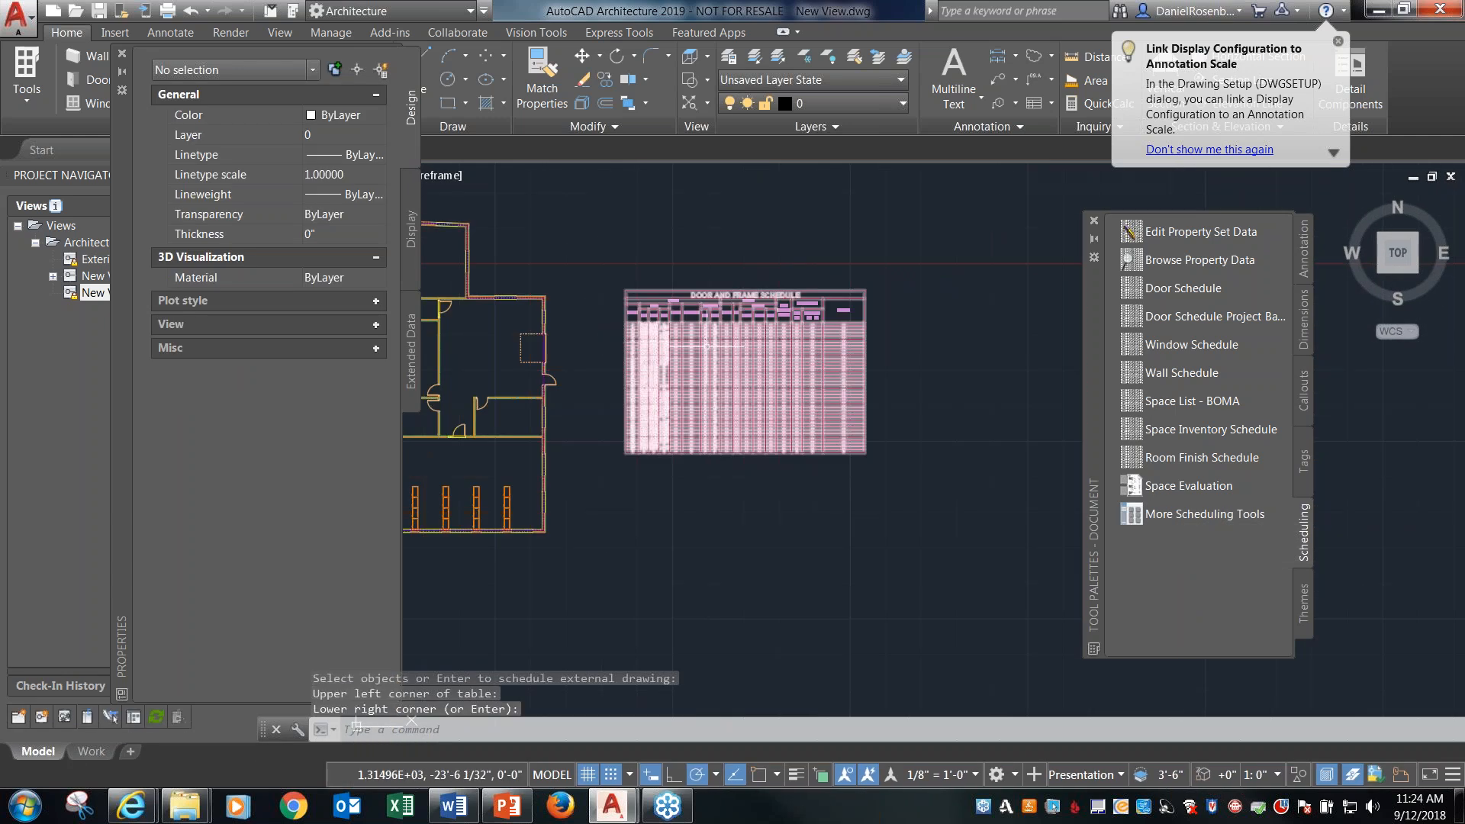
pyautogui.scroll(4, 706, 345)
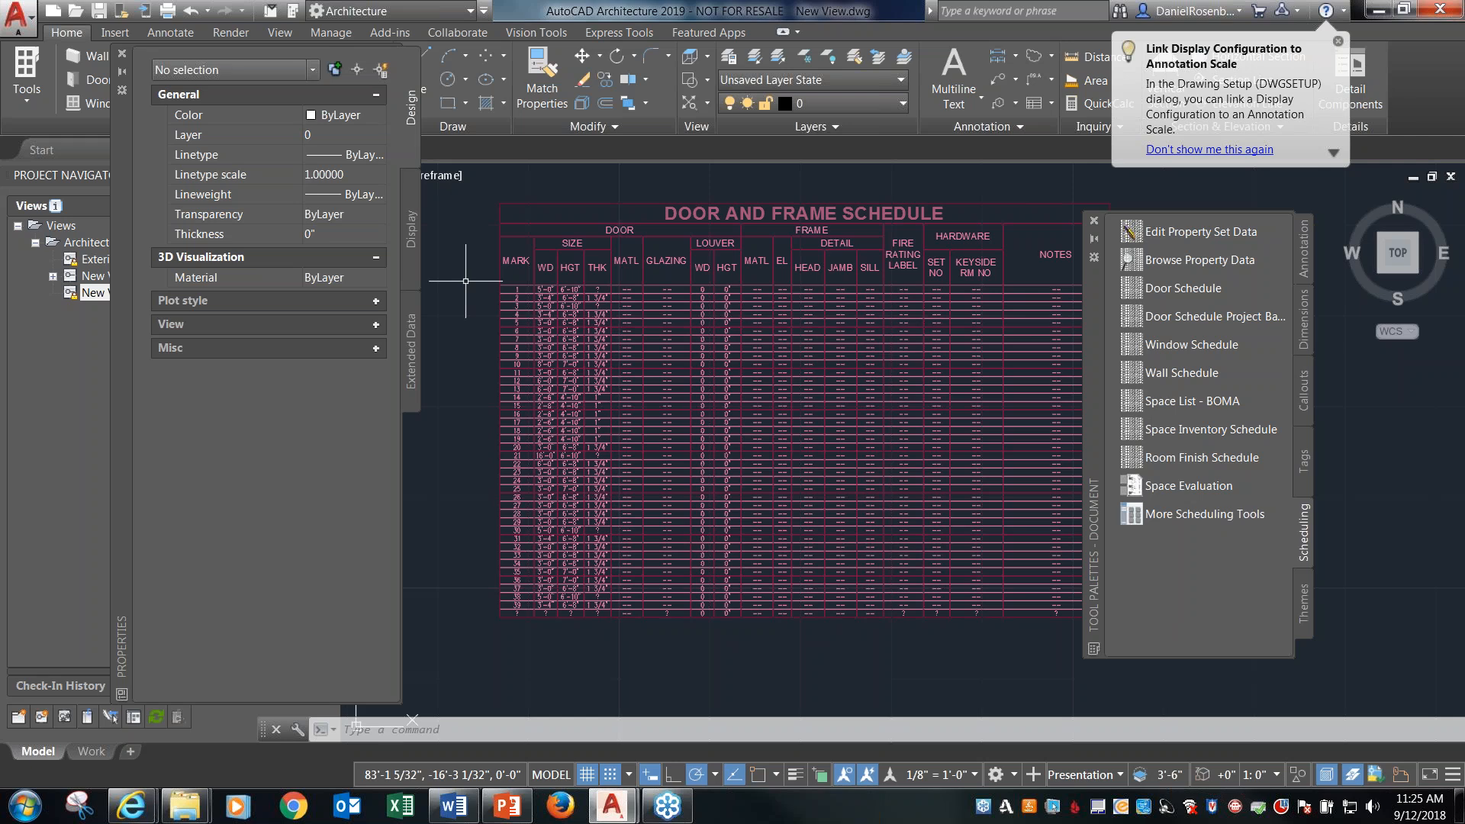
pyautogui.scroll(4, 467, 282)
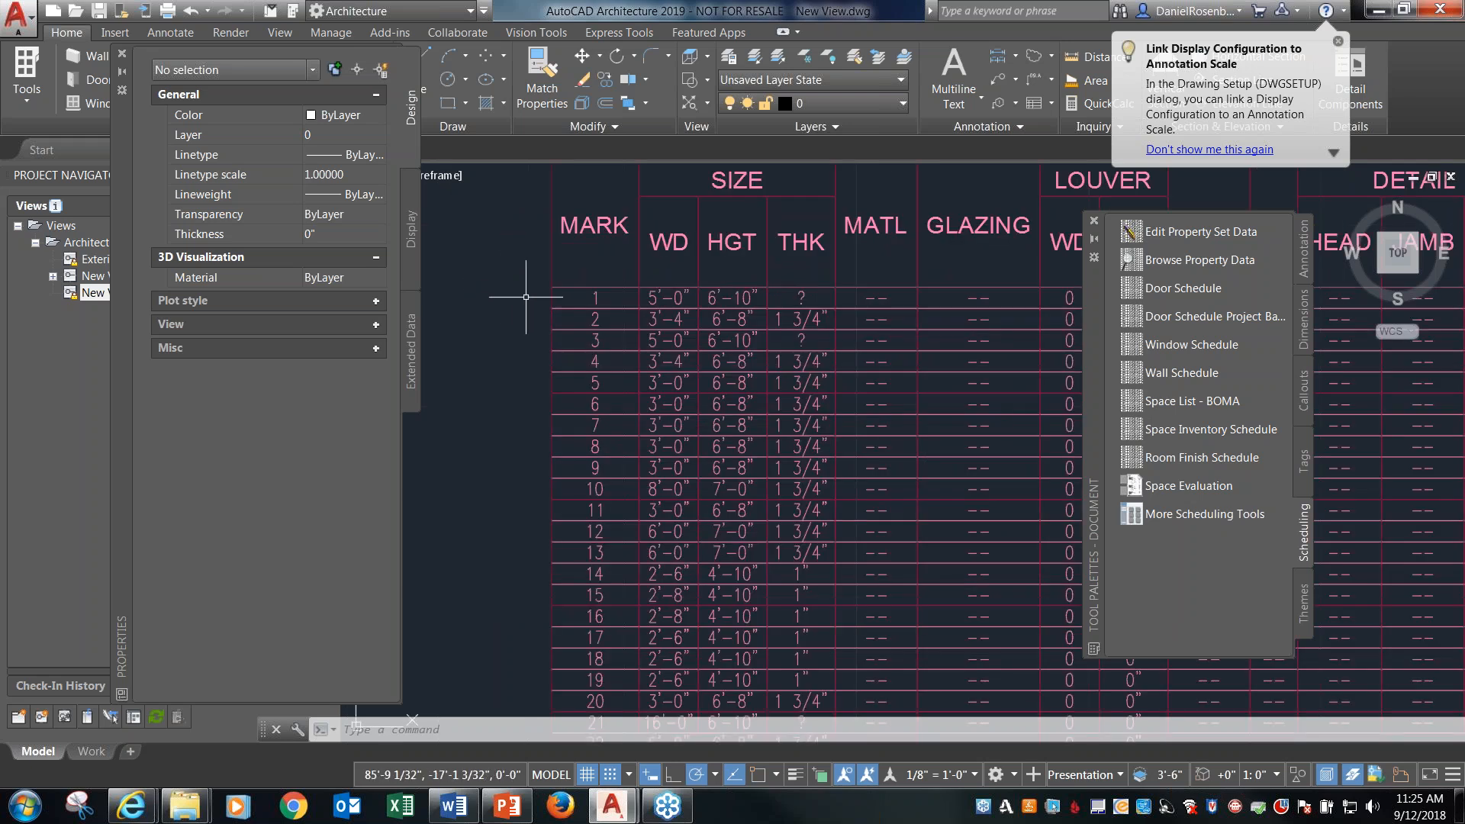
pyautogui.scroll(-4, 521, 296)
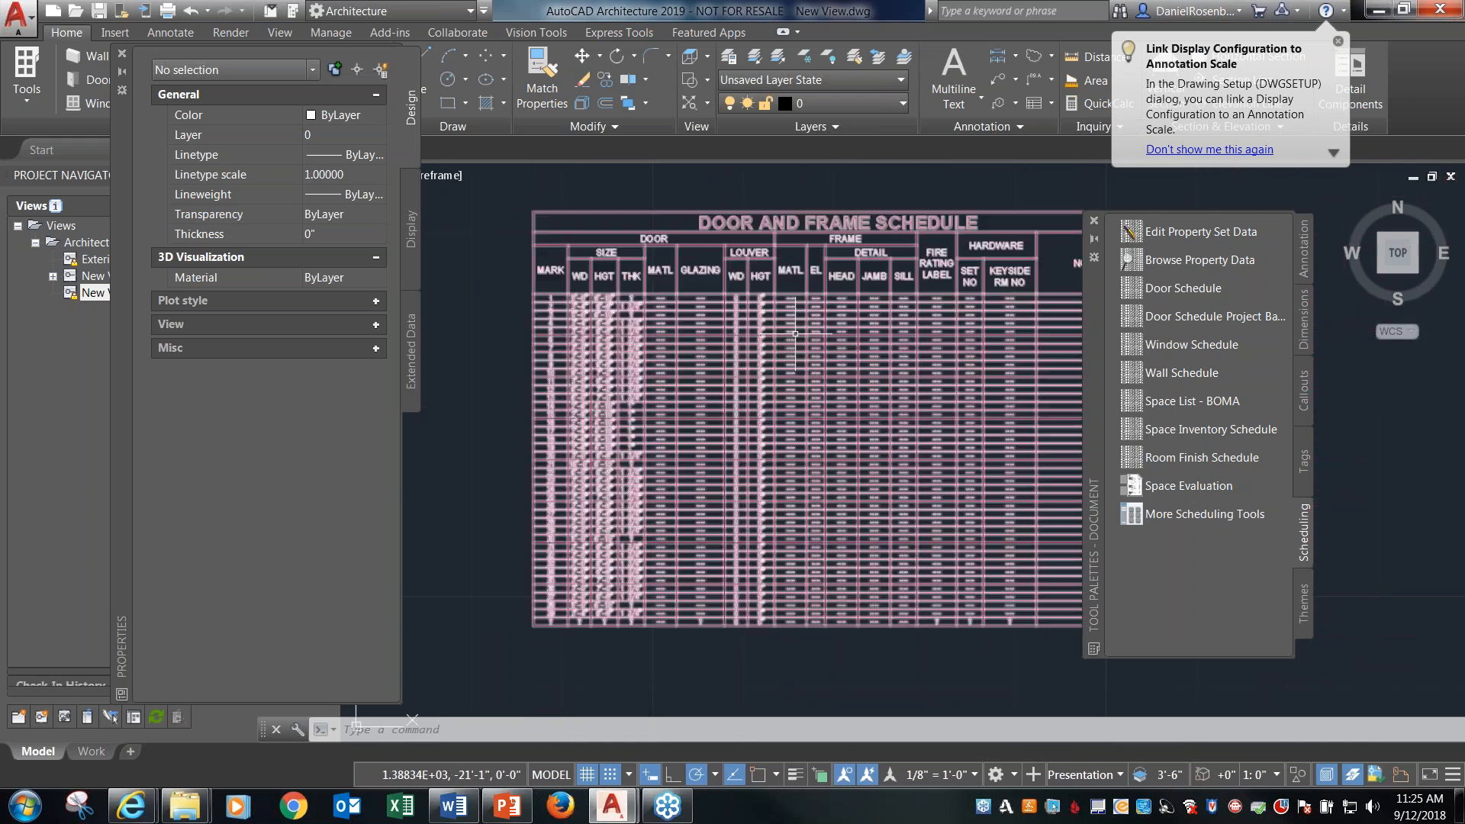
pyautogui.scroll(-4, 686, 328)
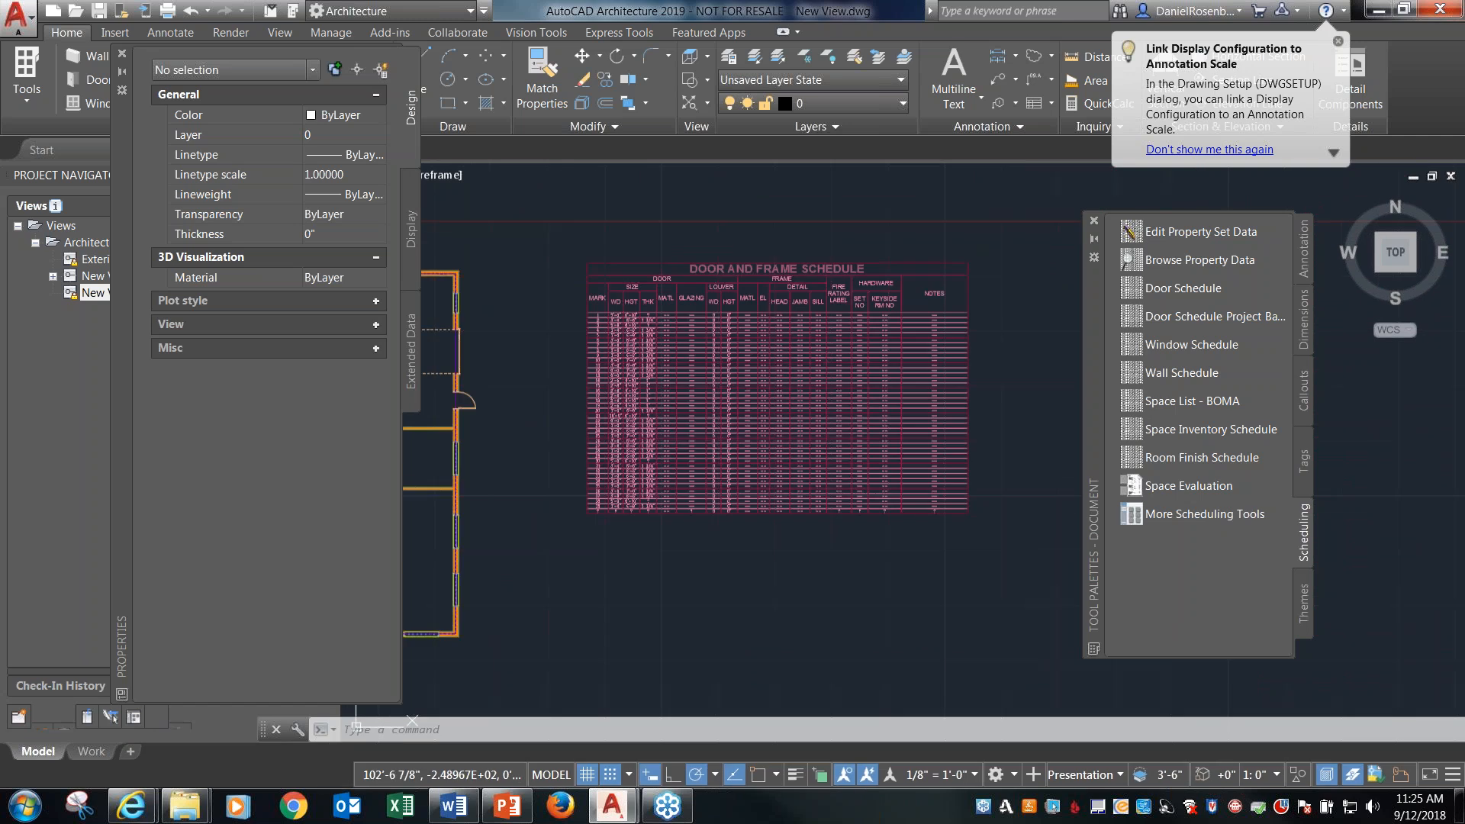
pyautogui.scroll(4, 876, 349)
pyautogui.scroll(-3, 886, 353)
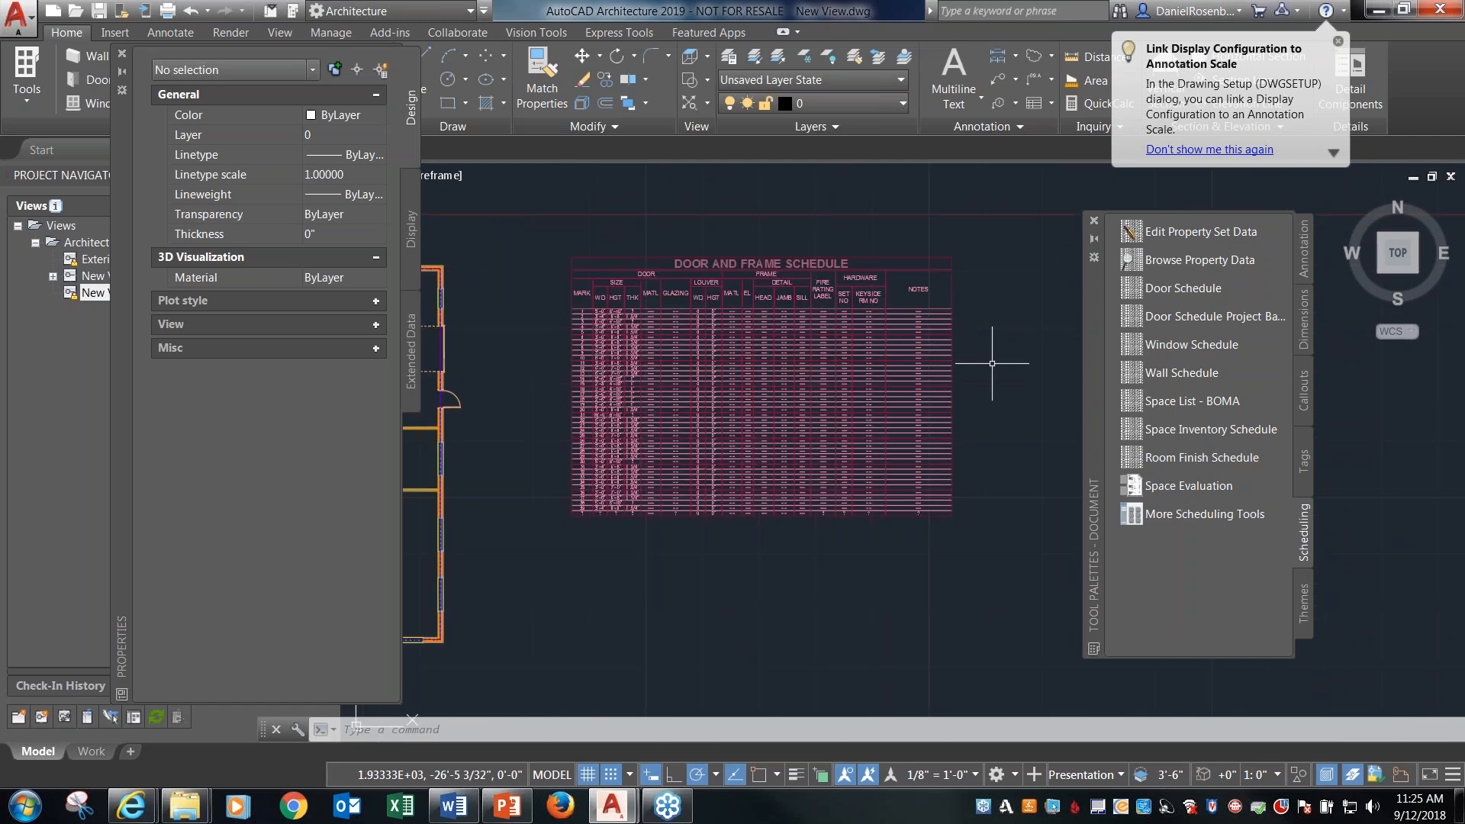
pyautogui.scroll(-2, 997, 353)
pyautogui.scroll(-4, 1019, 384)
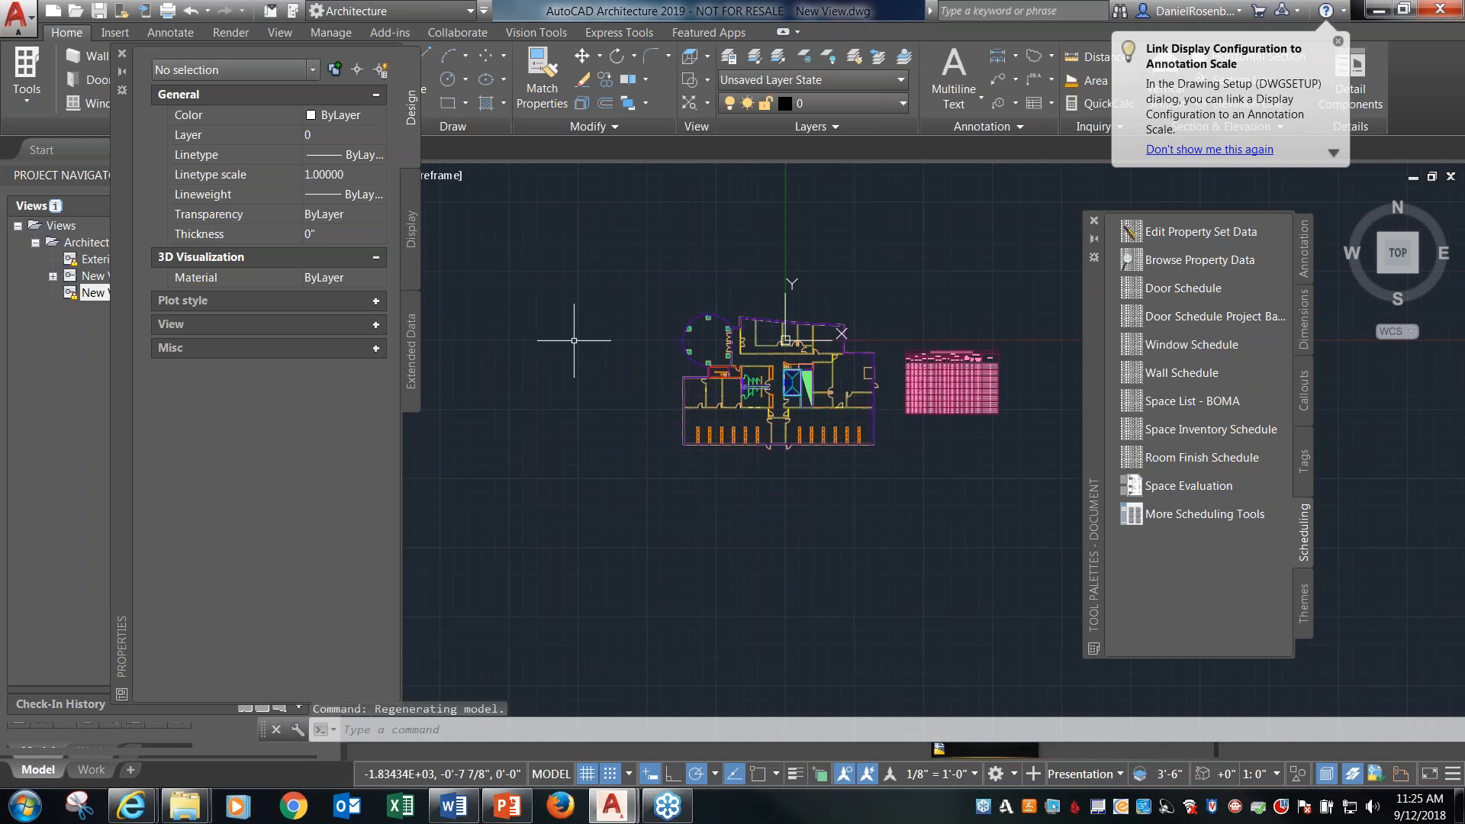
pyautogui.scroll(3, 777, 386)
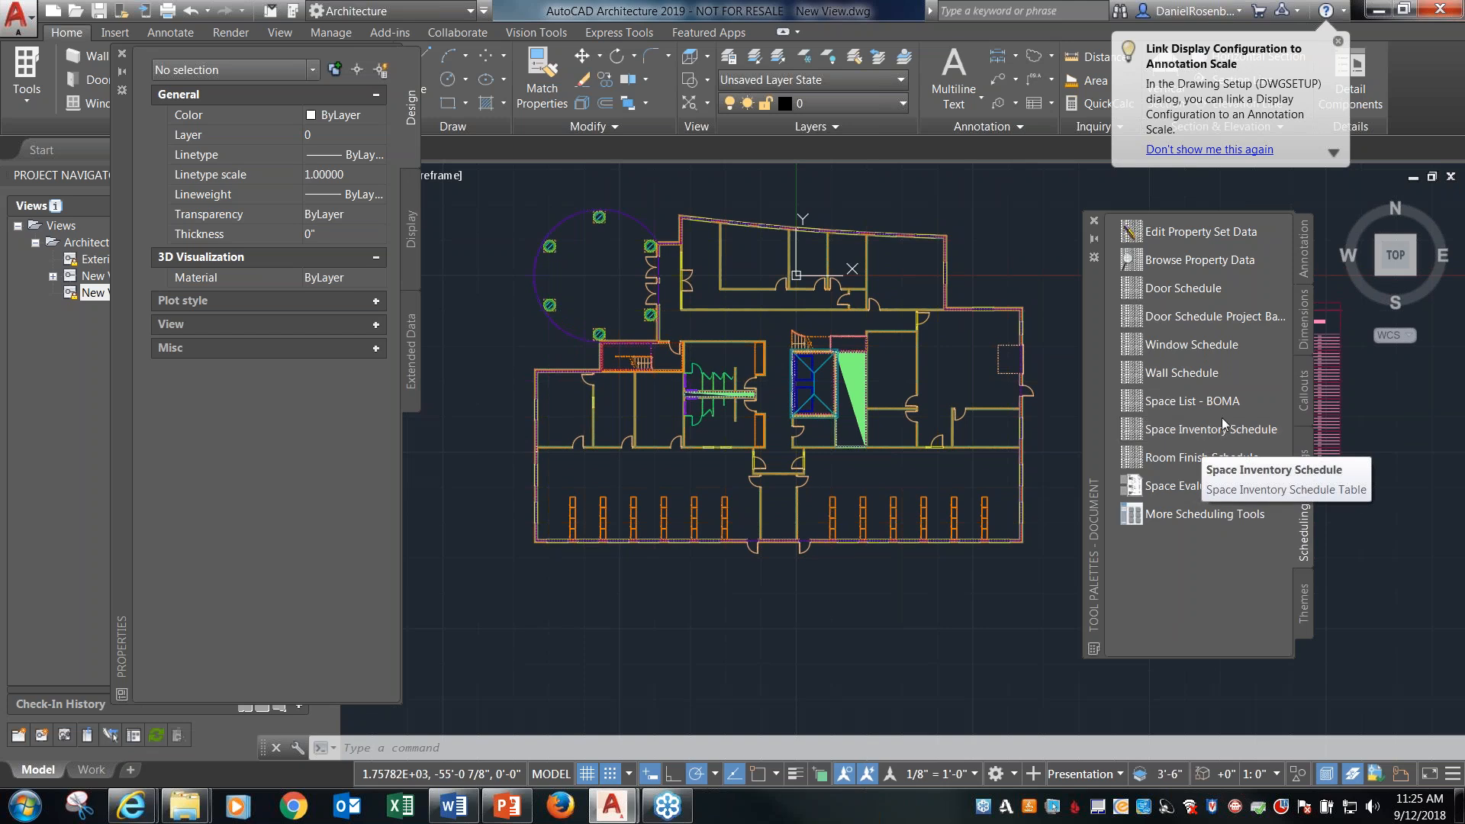
# Place a Section Mark A2T vertically through the building's central corridor, with extents about 77'-11" eastward, and generate the section in the current drawing at 1/8" = 1'-0".
pyautogui.moveTo(1093, 320); pyautogui.dragTo(1160, 288)
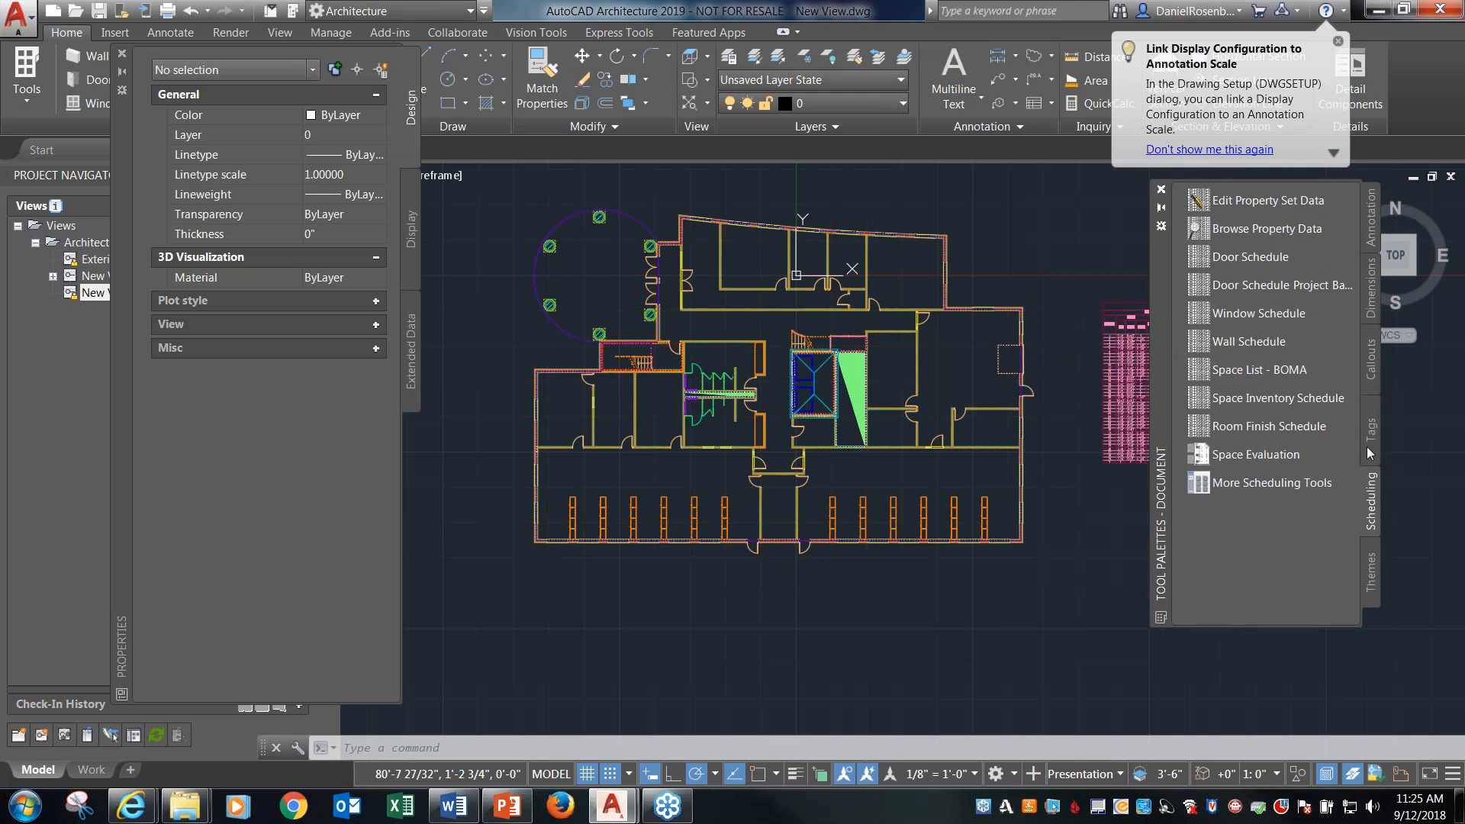
pyautogui.click(1368, 352)
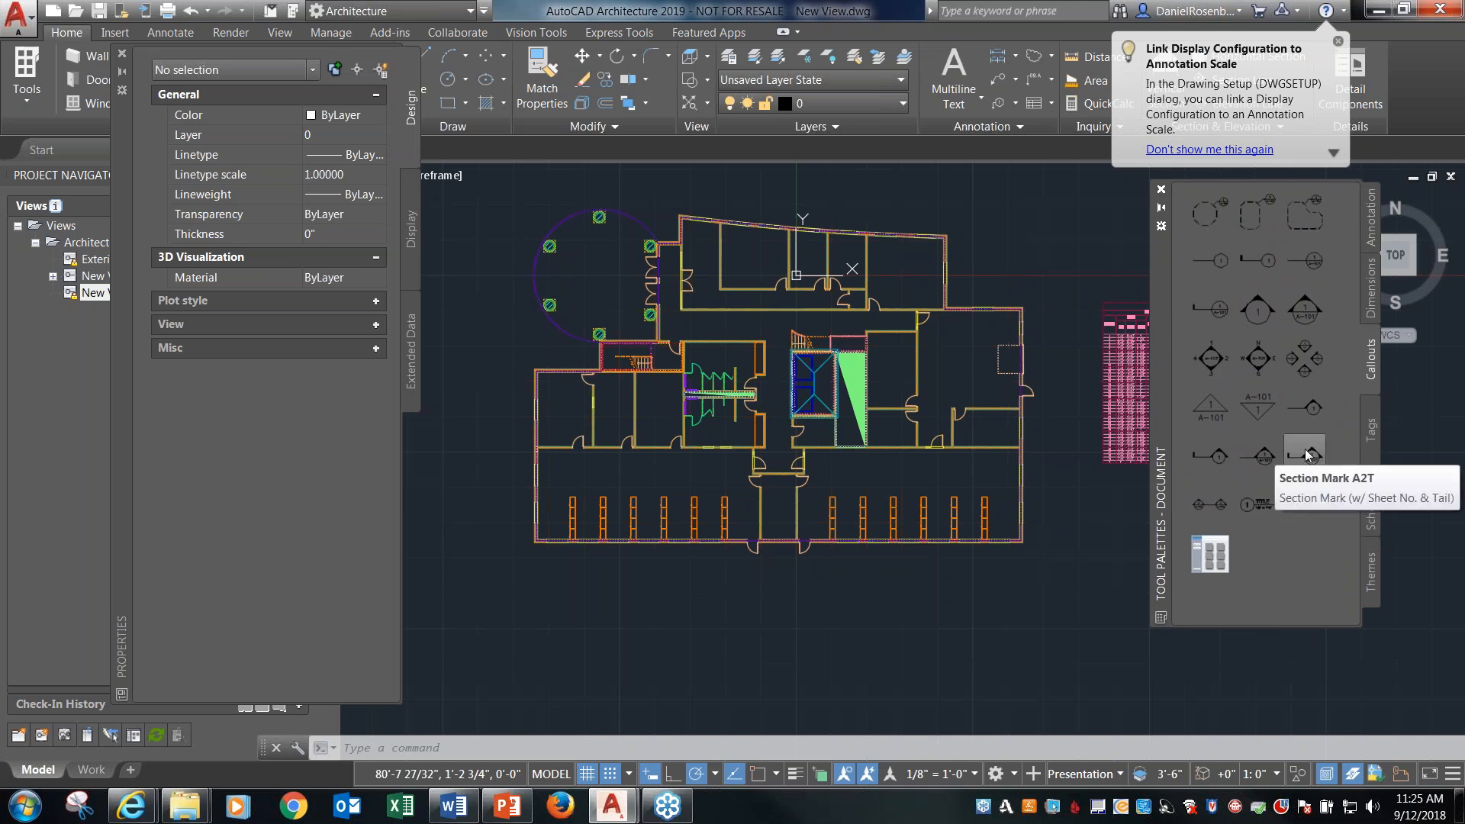
pyautogui.click(1307, 456)
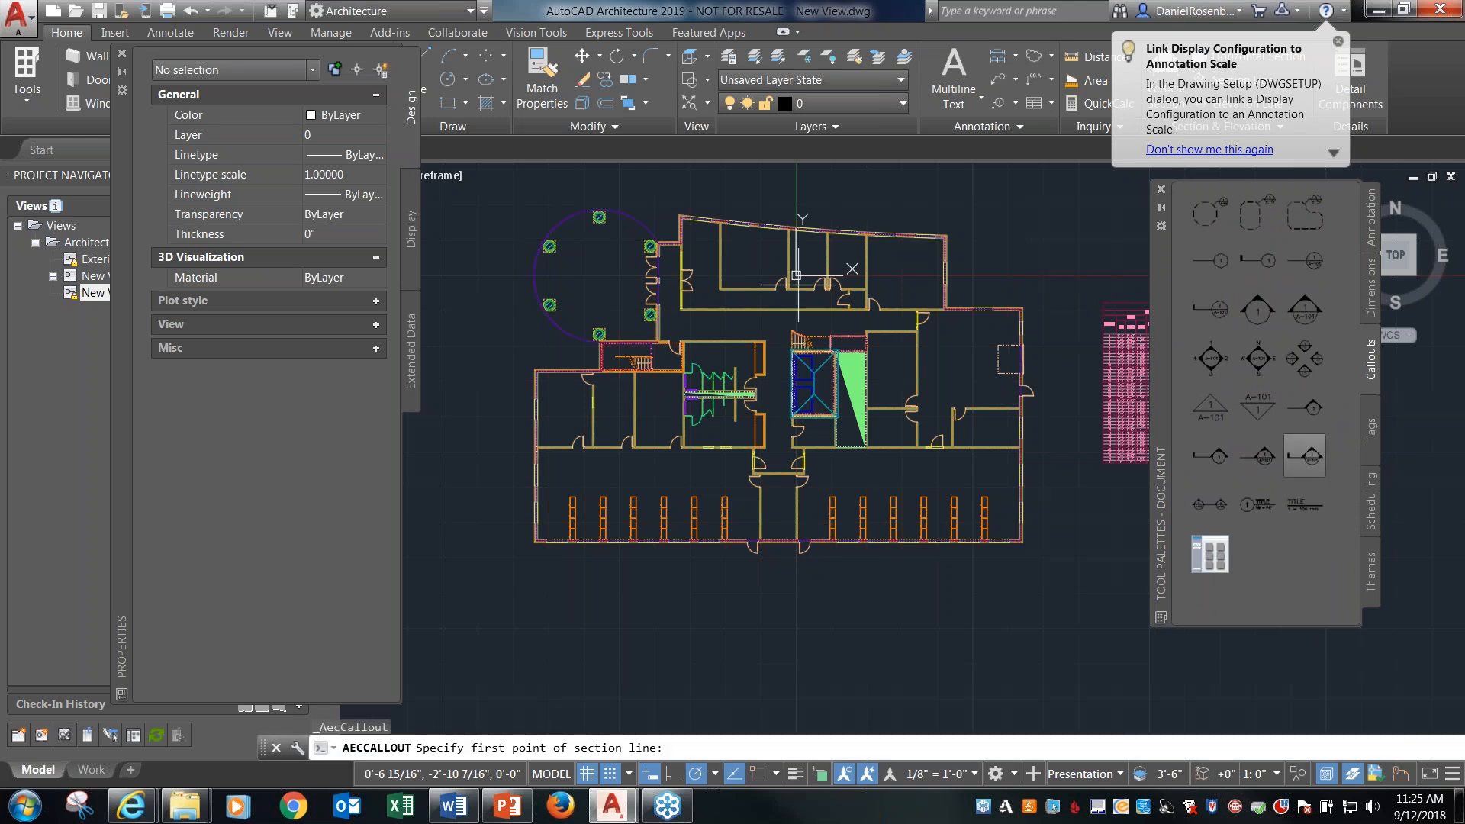
pyautogui.click(771, 207)
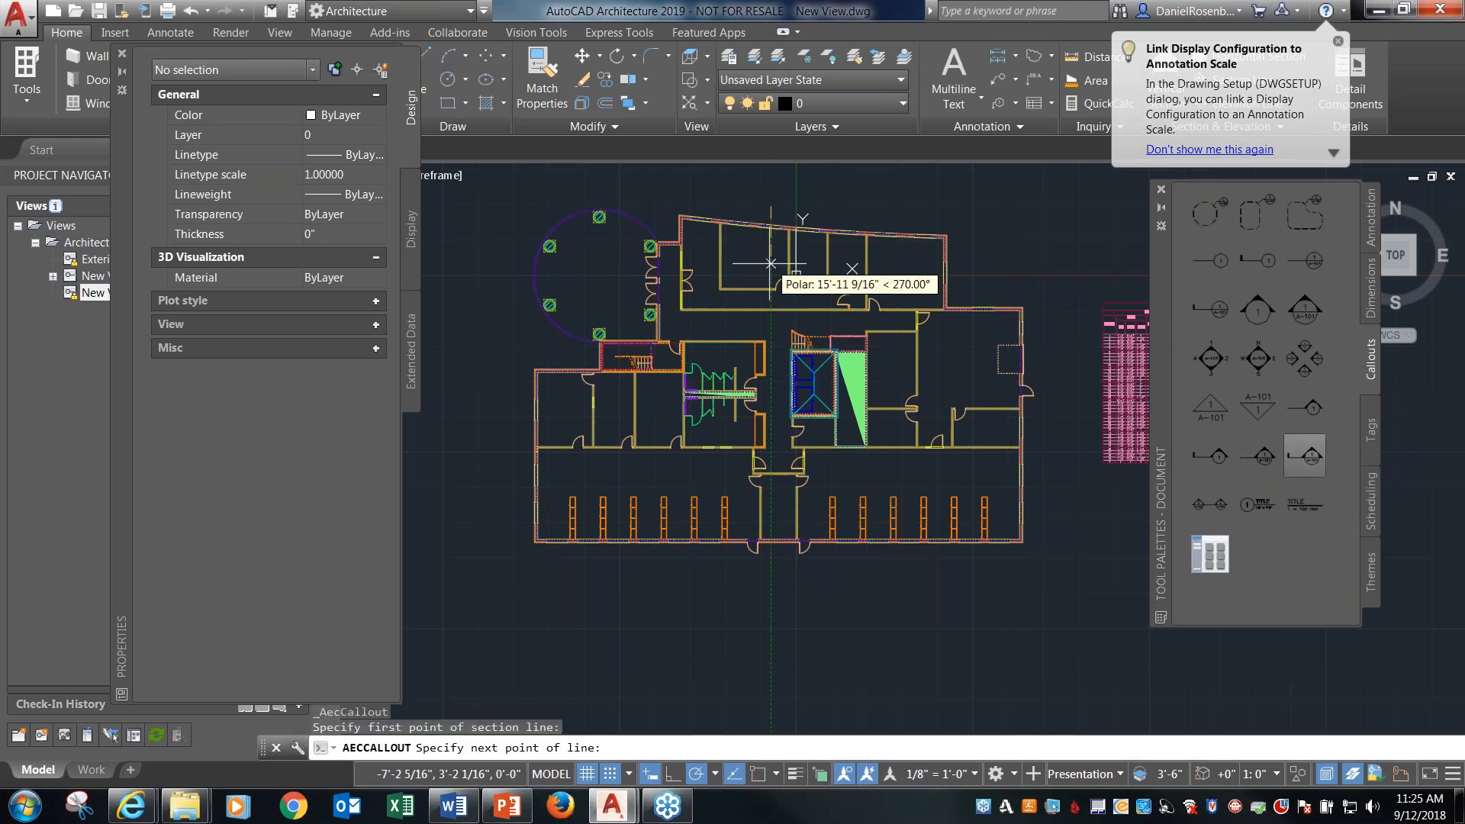
pyautogui.click(770, 569)
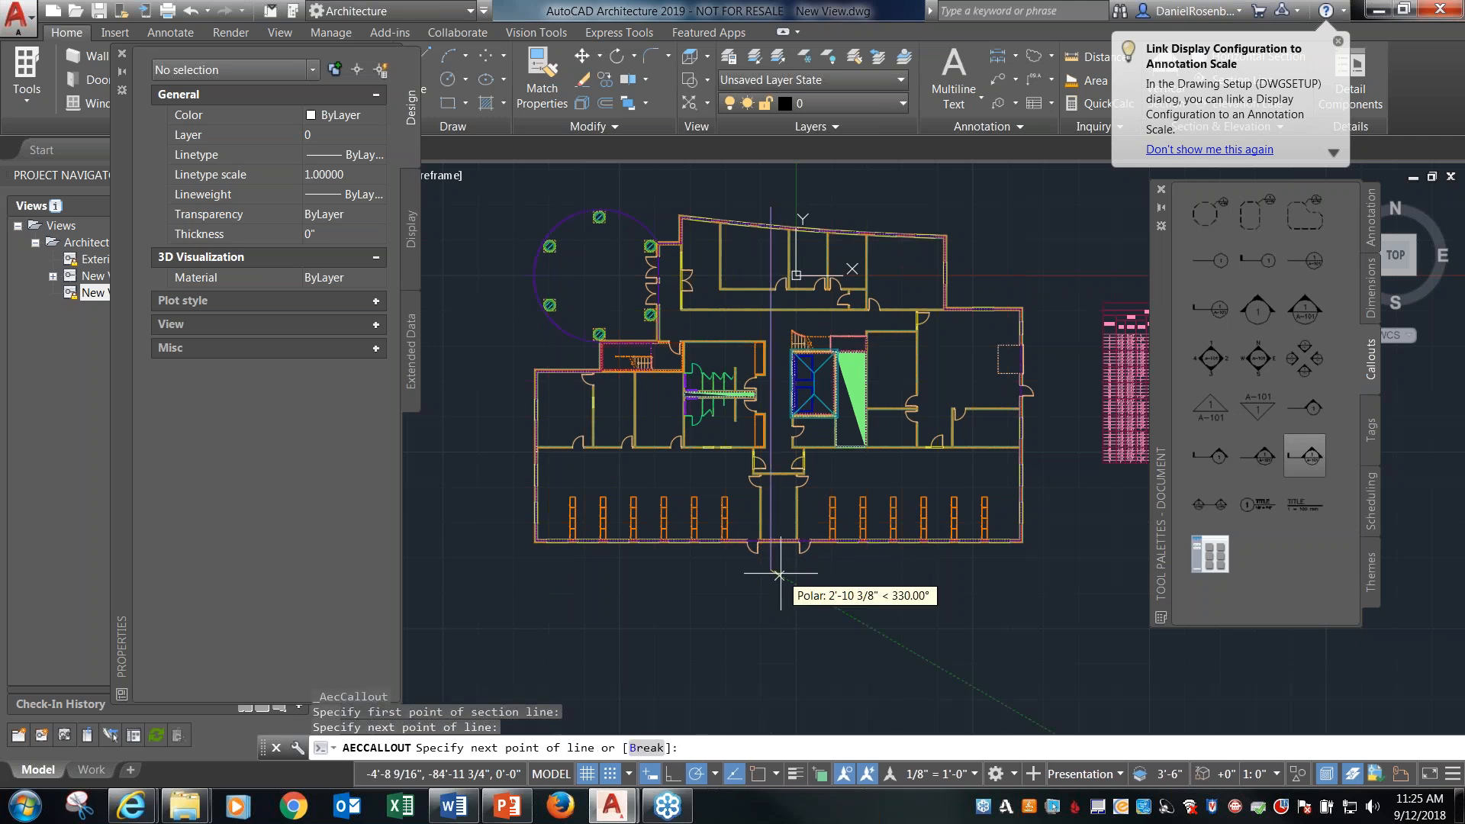
pyautogui.press('Return')
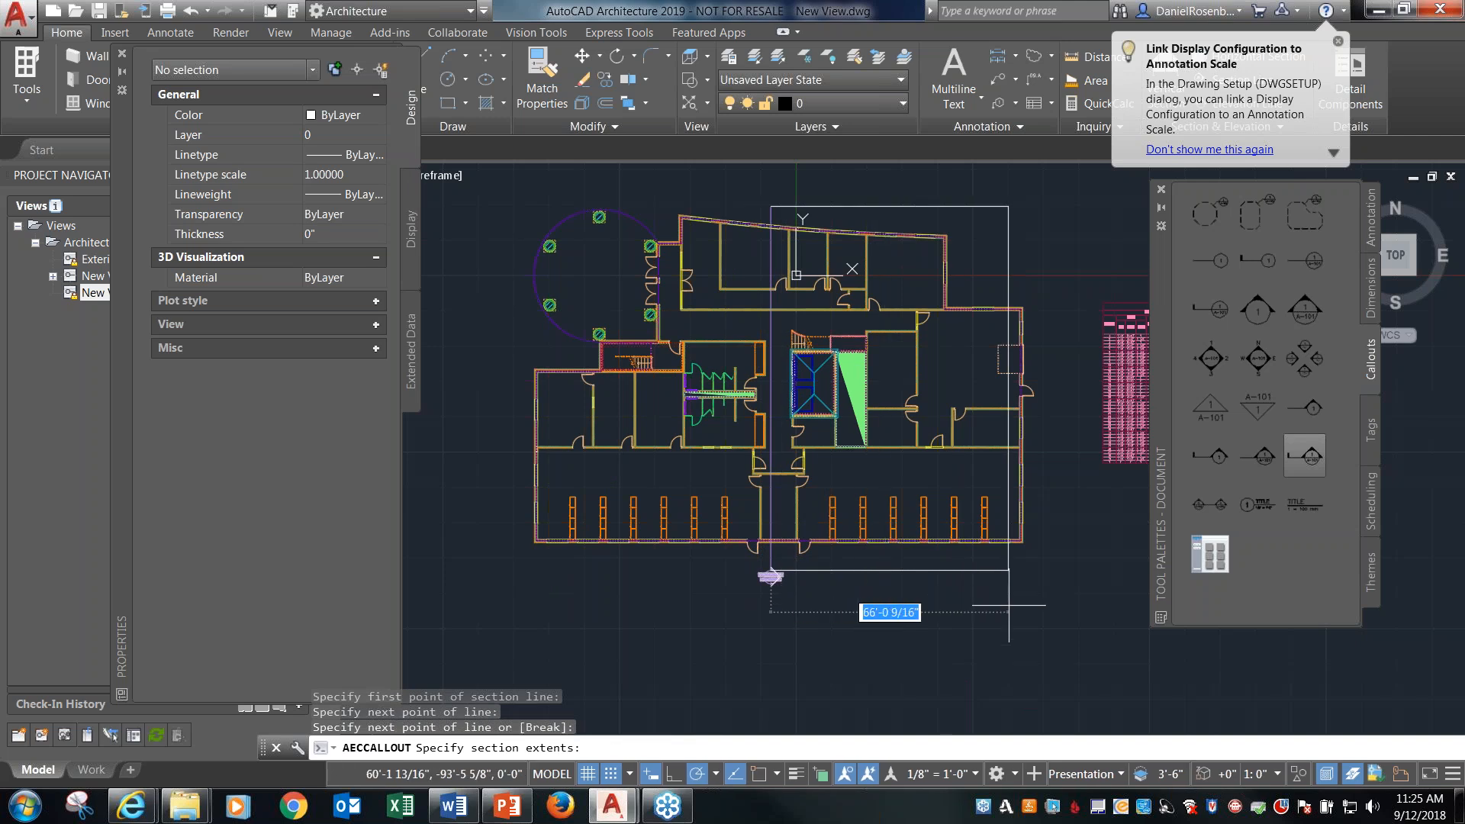
pyautogui.click(1046, 601)
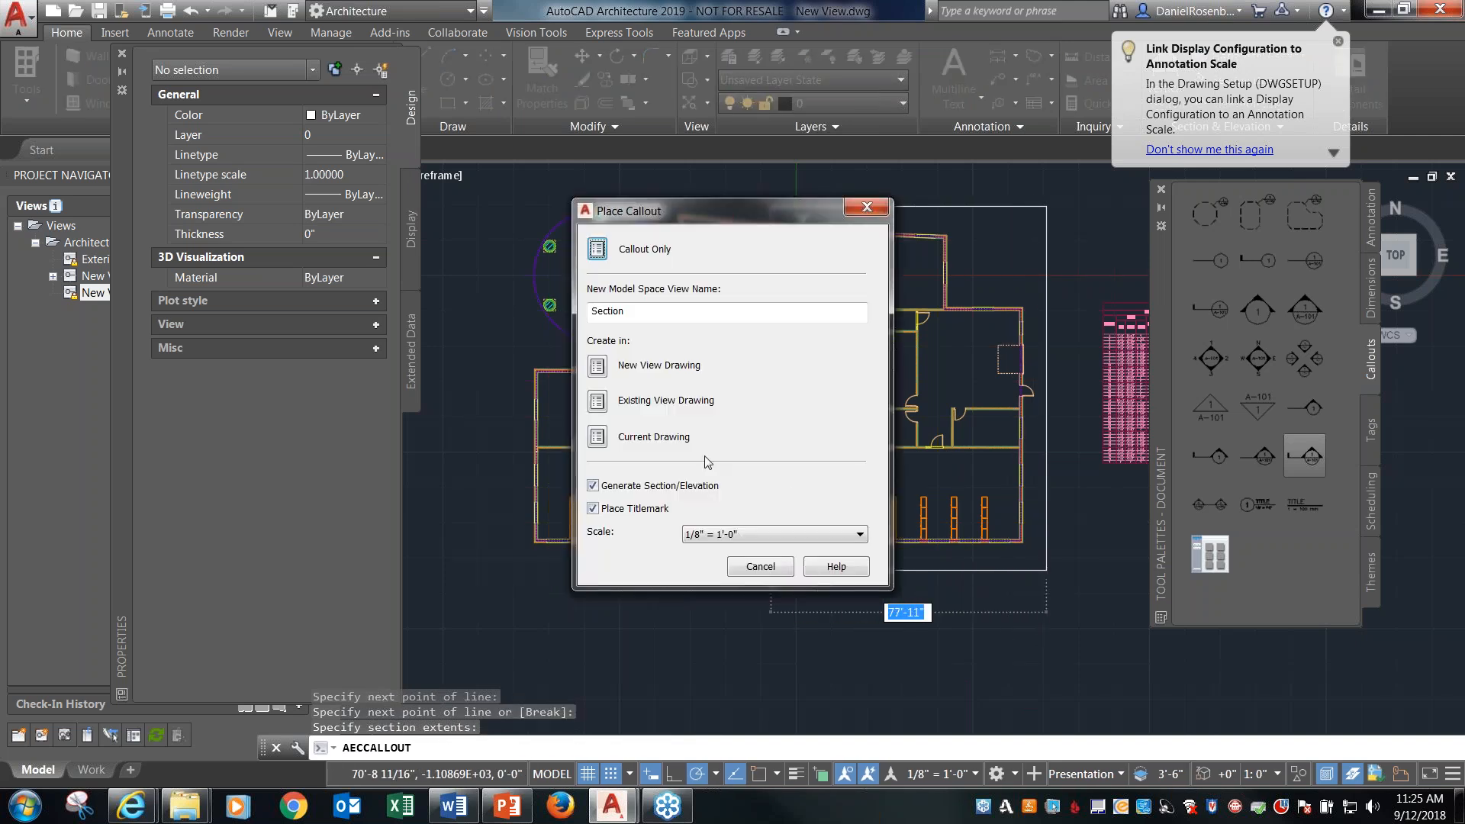
pyautogui.click(598, 437)
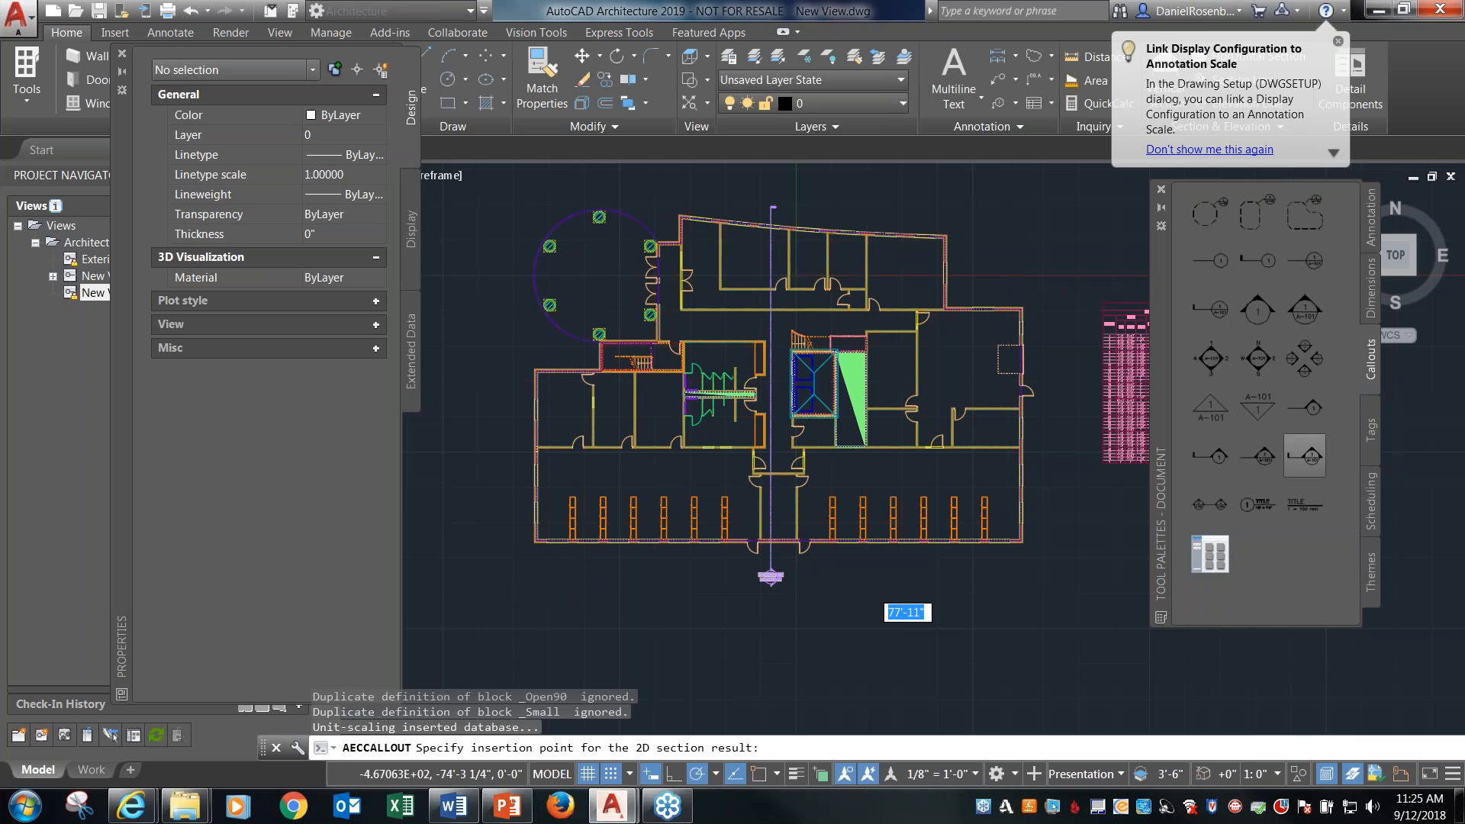
pyautogui.scroll(-6, 671, 533)
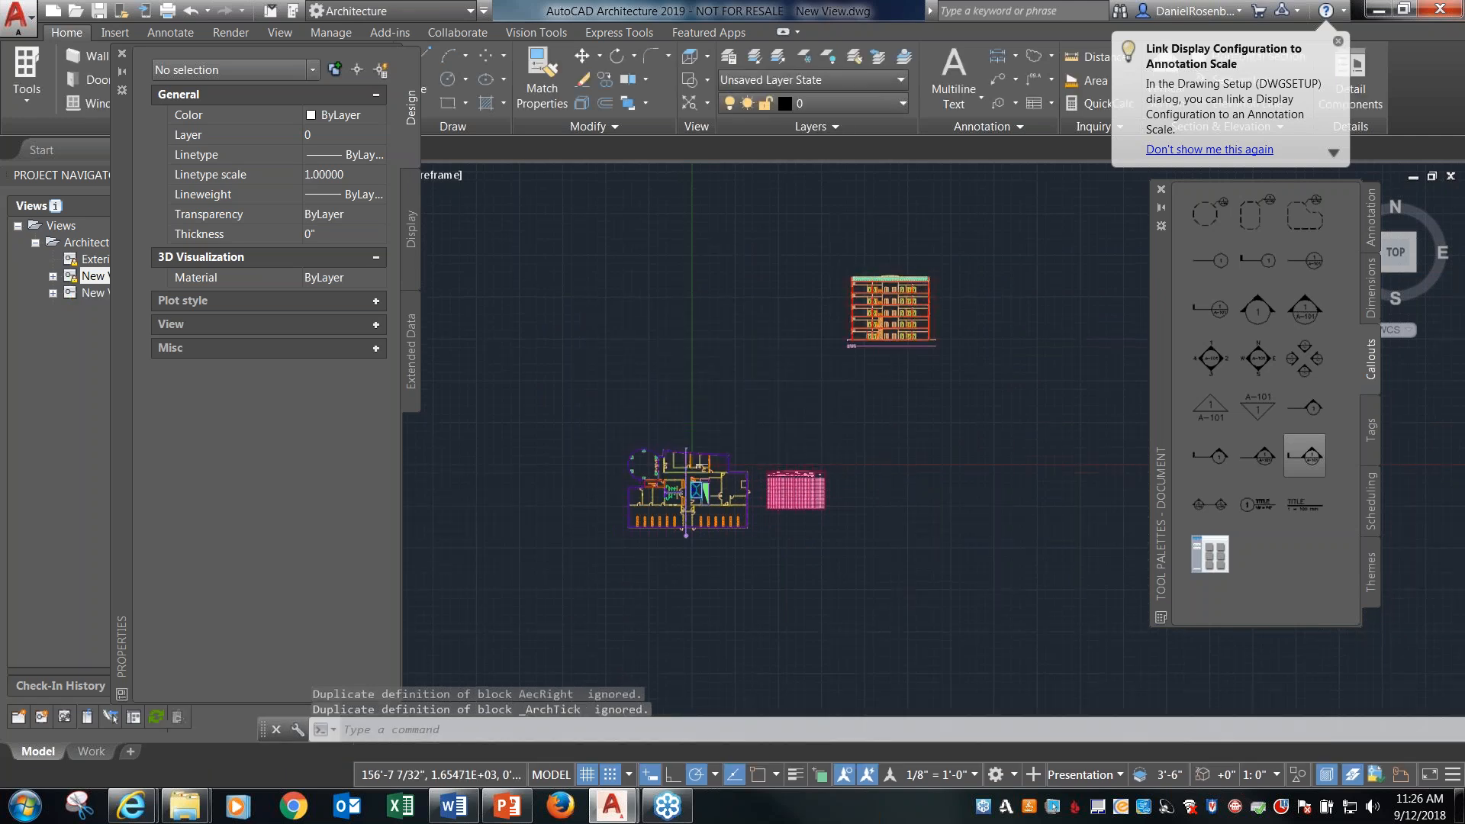
# Examine the generated building section's floors, stairs and title mark, return to the floor plan, and uncover the Project Navigator.
pyautogui.scroll(1, 913, 288)
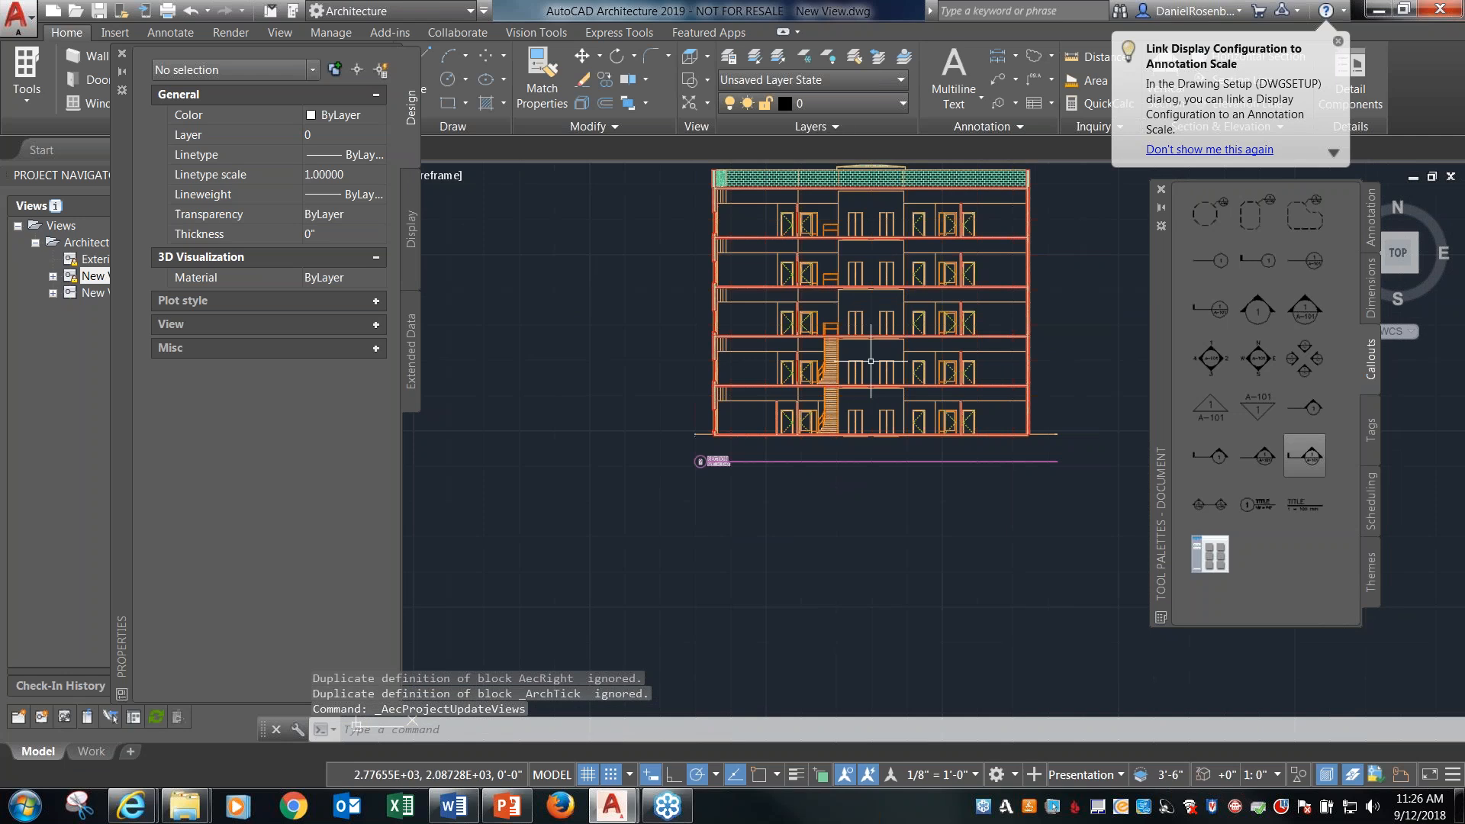
pyautogui.scroll(-2, 913, 289)
pyautogui.scroll(5, 912, 288)
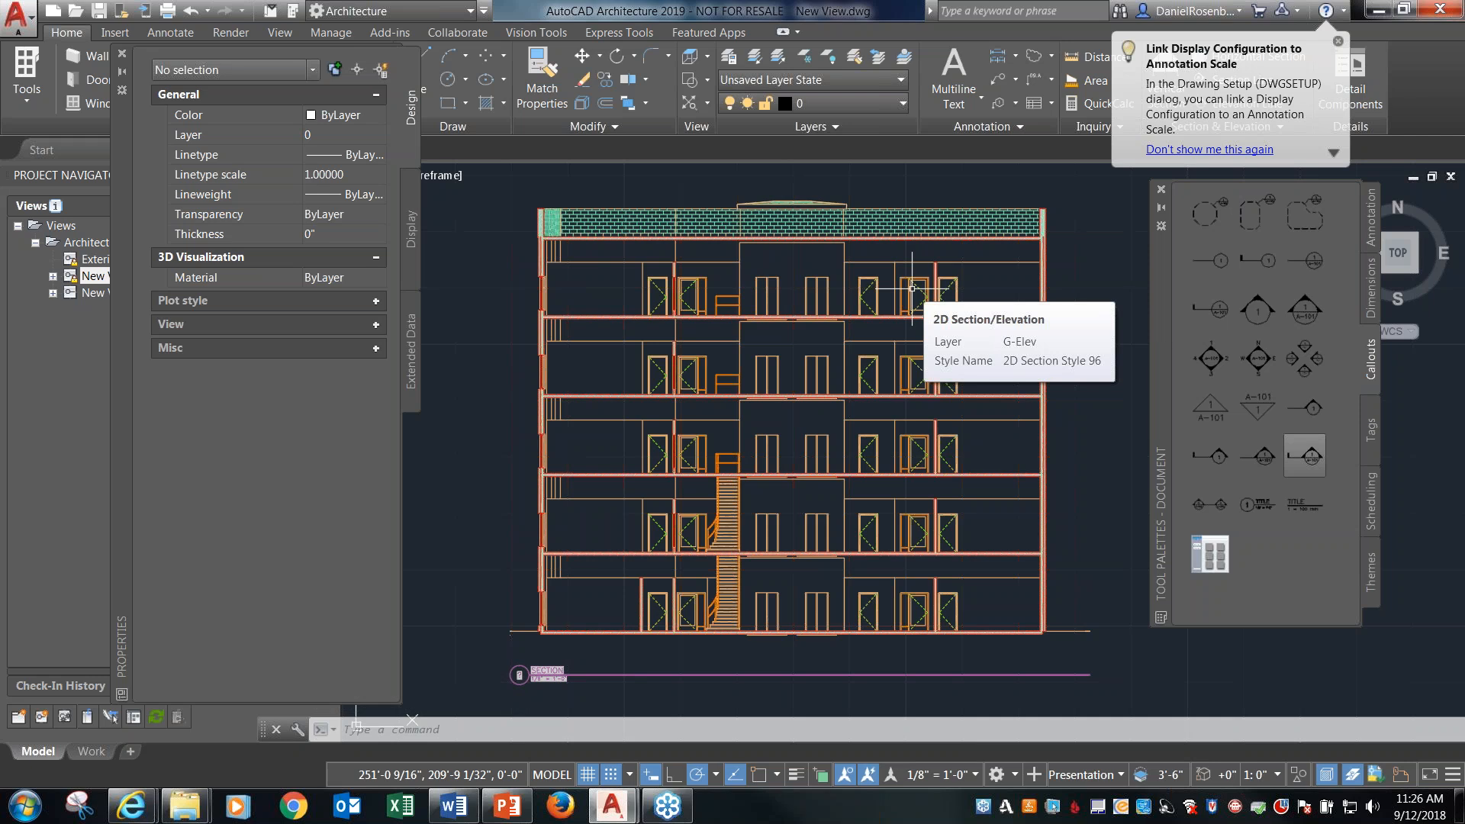
pyautogui.scroll(-6, 913, 288)
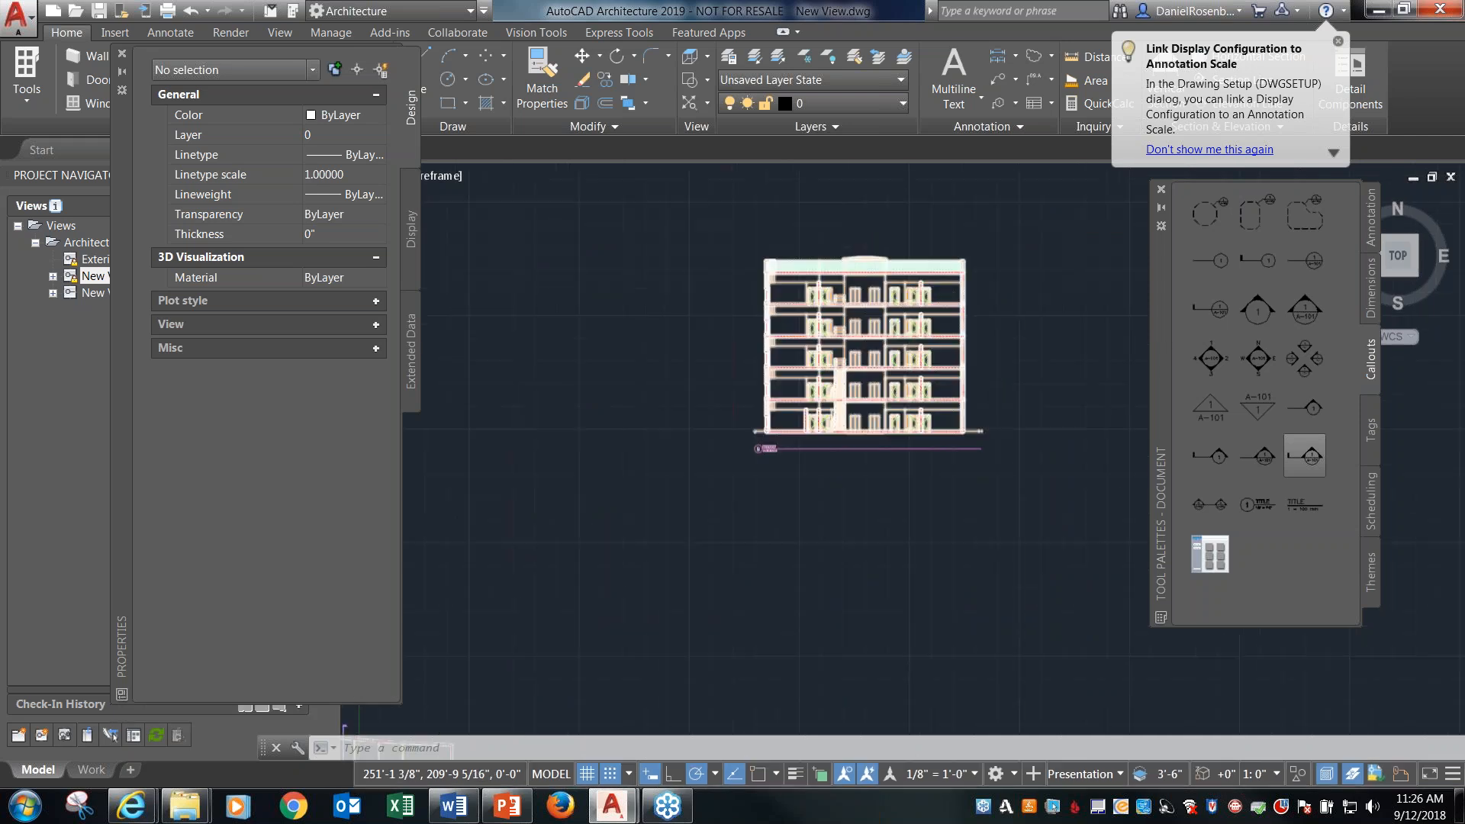
pyautogui.scroll(-2, 912, 288)
pyautogui.scroll(4, 681, 494)
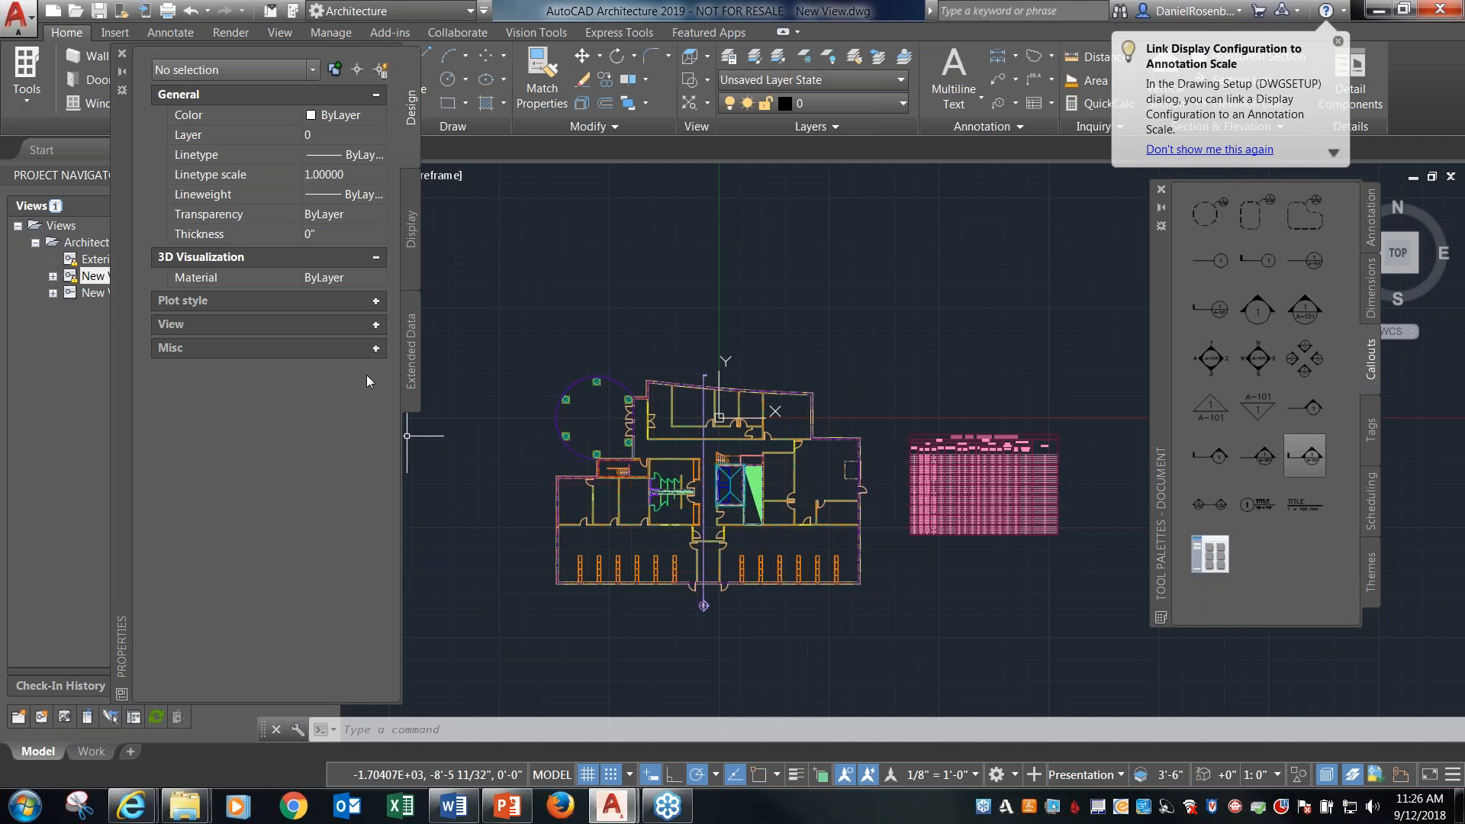
pyautogui.moveTo(124, 415)
pyautogui.mouseDown()
pyautogui.moveTo(382, 368)
pyautogui.moveTo(538, 418)
pyautogui.moveTo(598, 377)
pyautogui.moveTo(515, 383)
pyautogui.mouseUp()
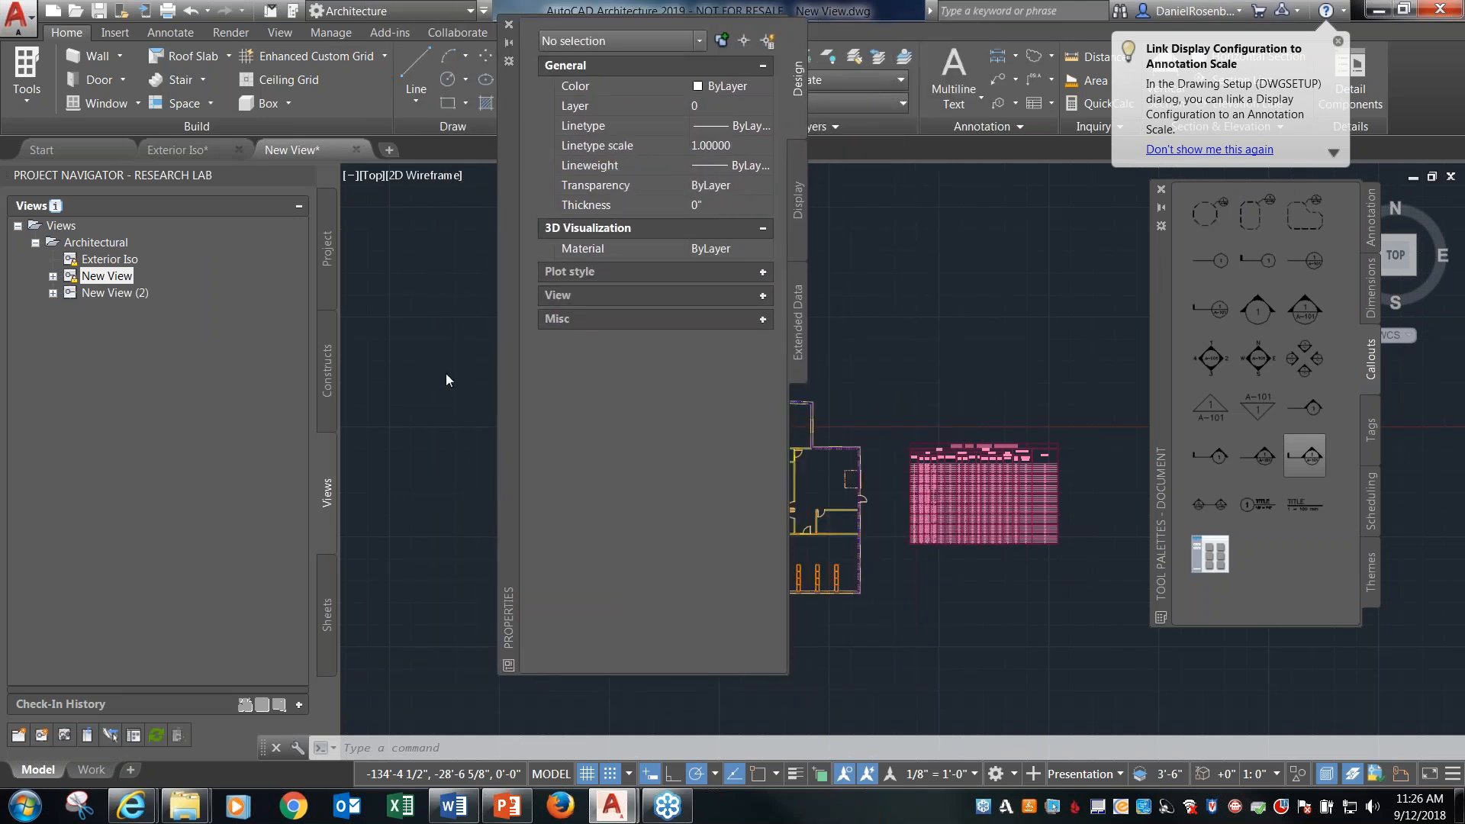
# Bring up the Research Lab project's sheets and save the New View drawing.
pyautogui.click(327, 610)
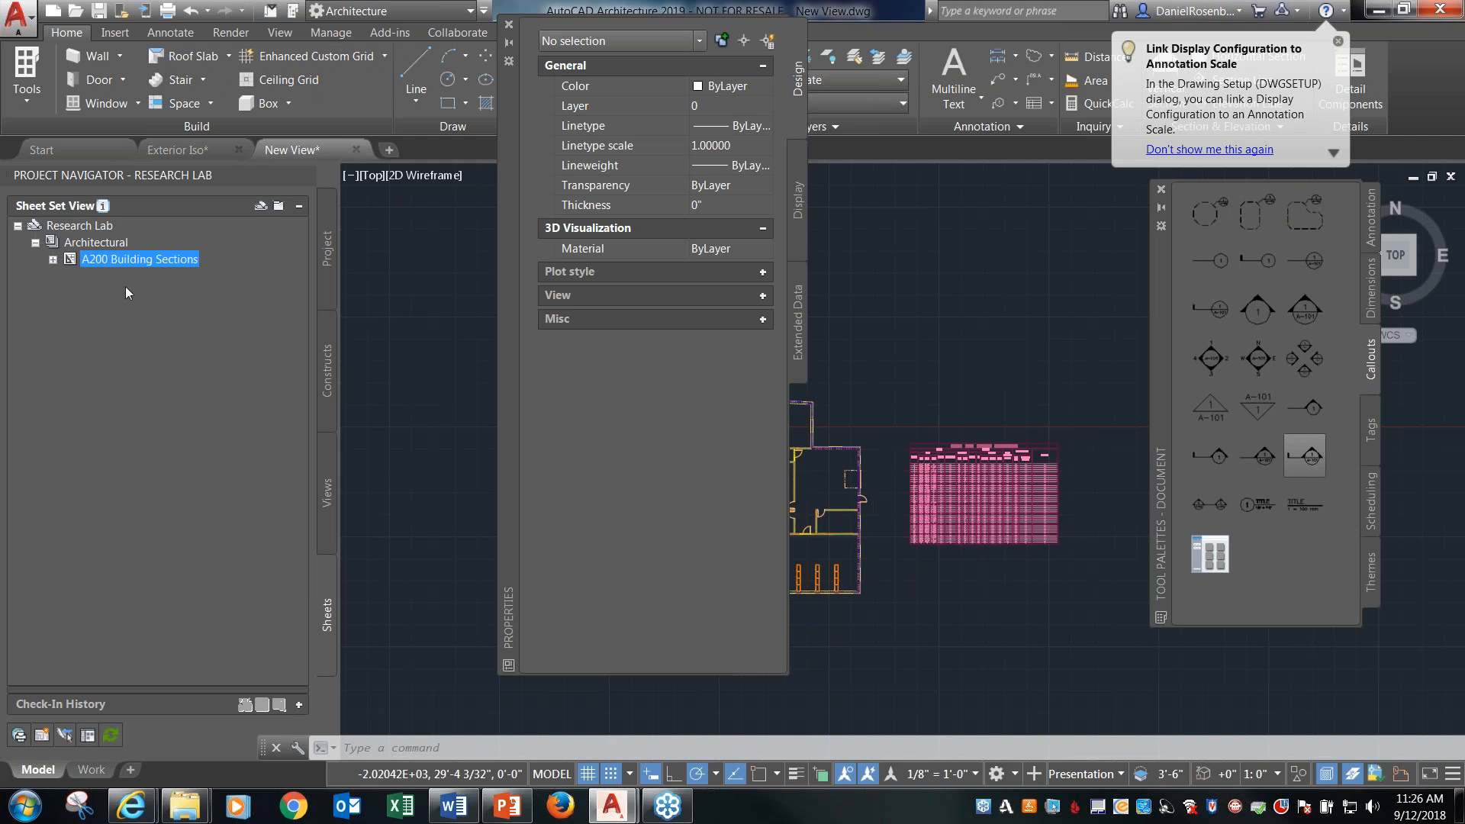
pyautogui.moveTo(505, 227); pyautogui.dragTo(413, 234)
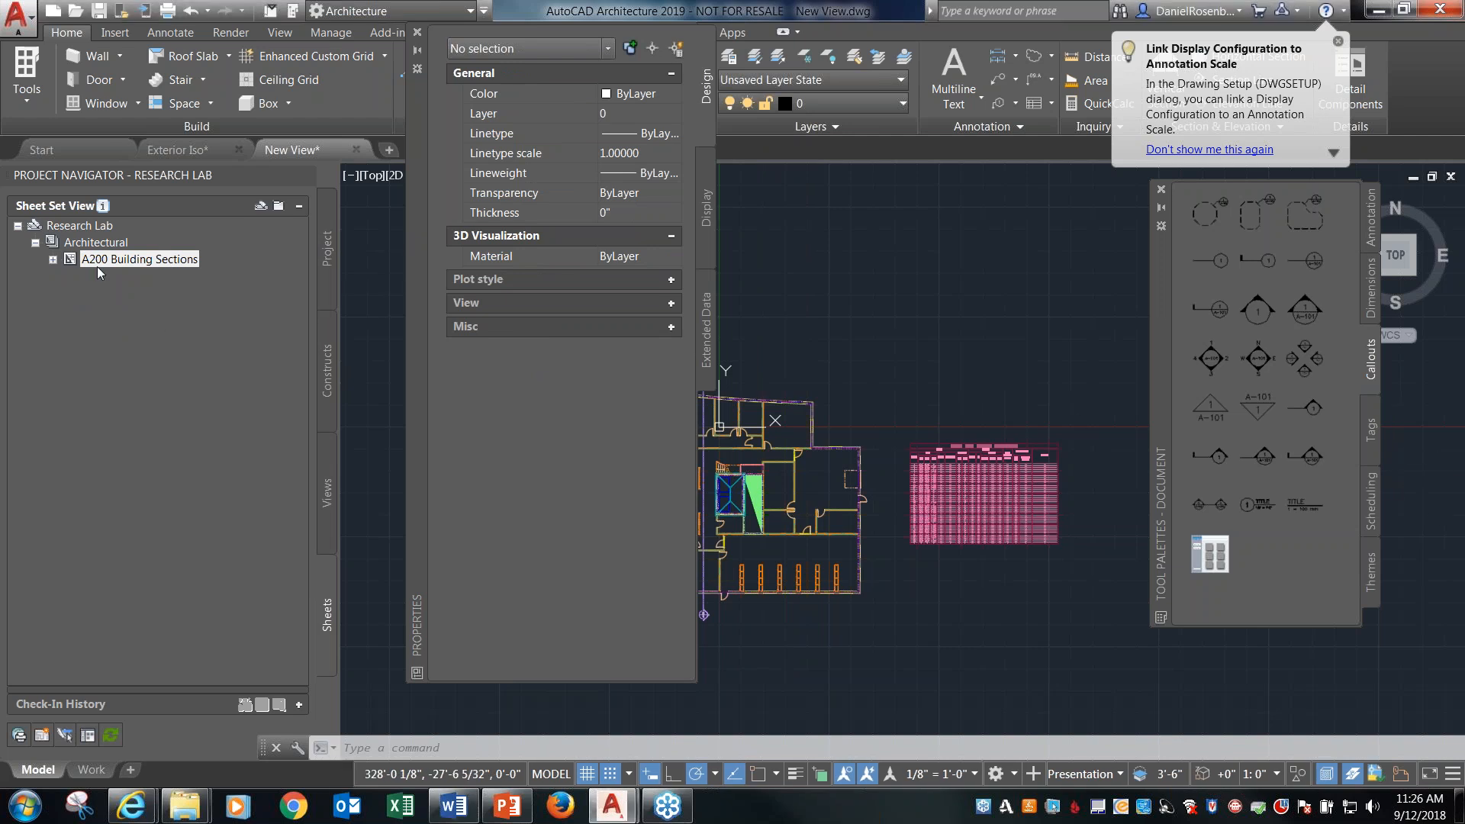
pyautogui.rightClick(95, 244)
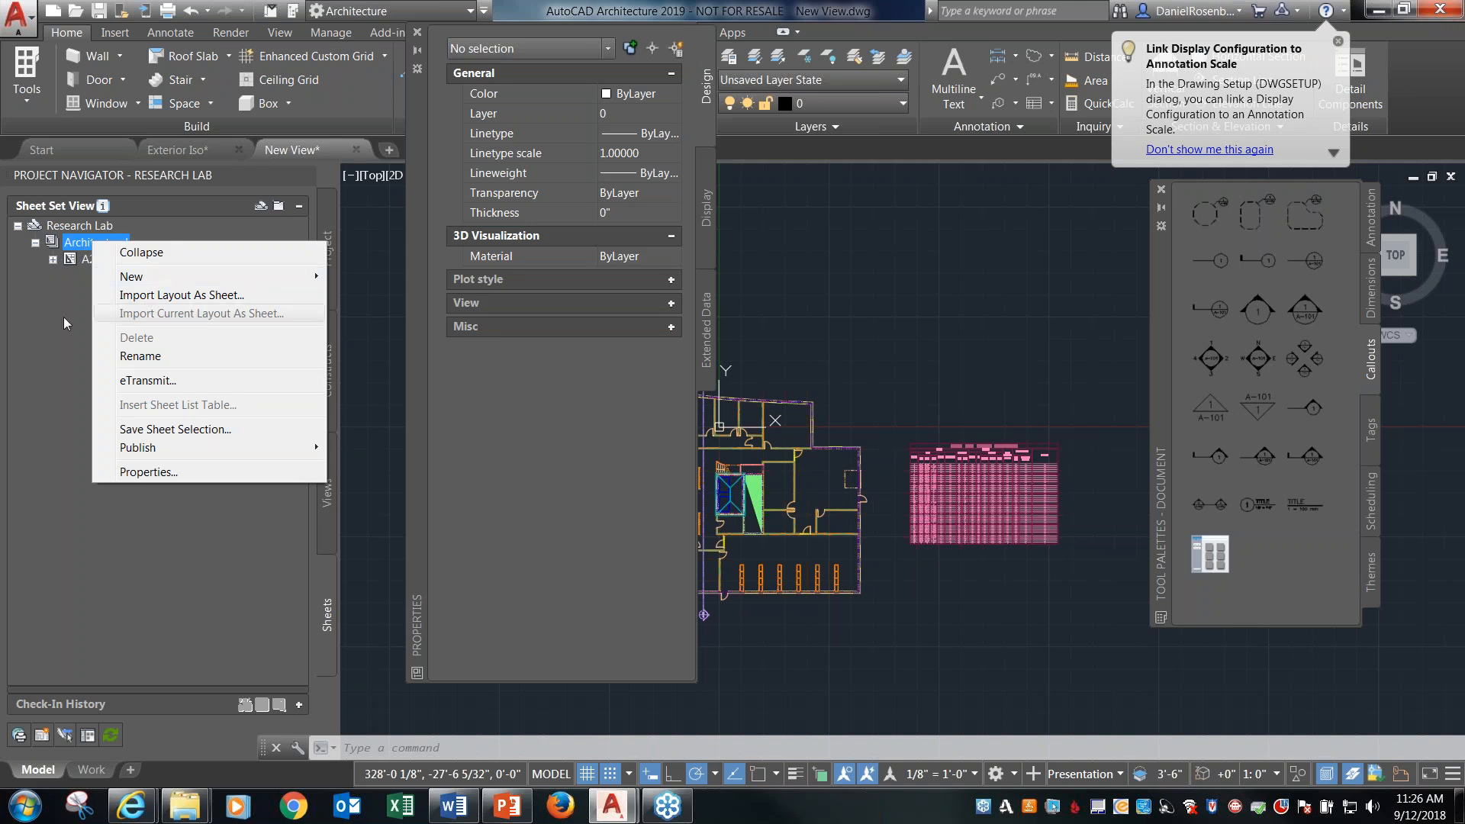
pyautogui.click(148, 224)
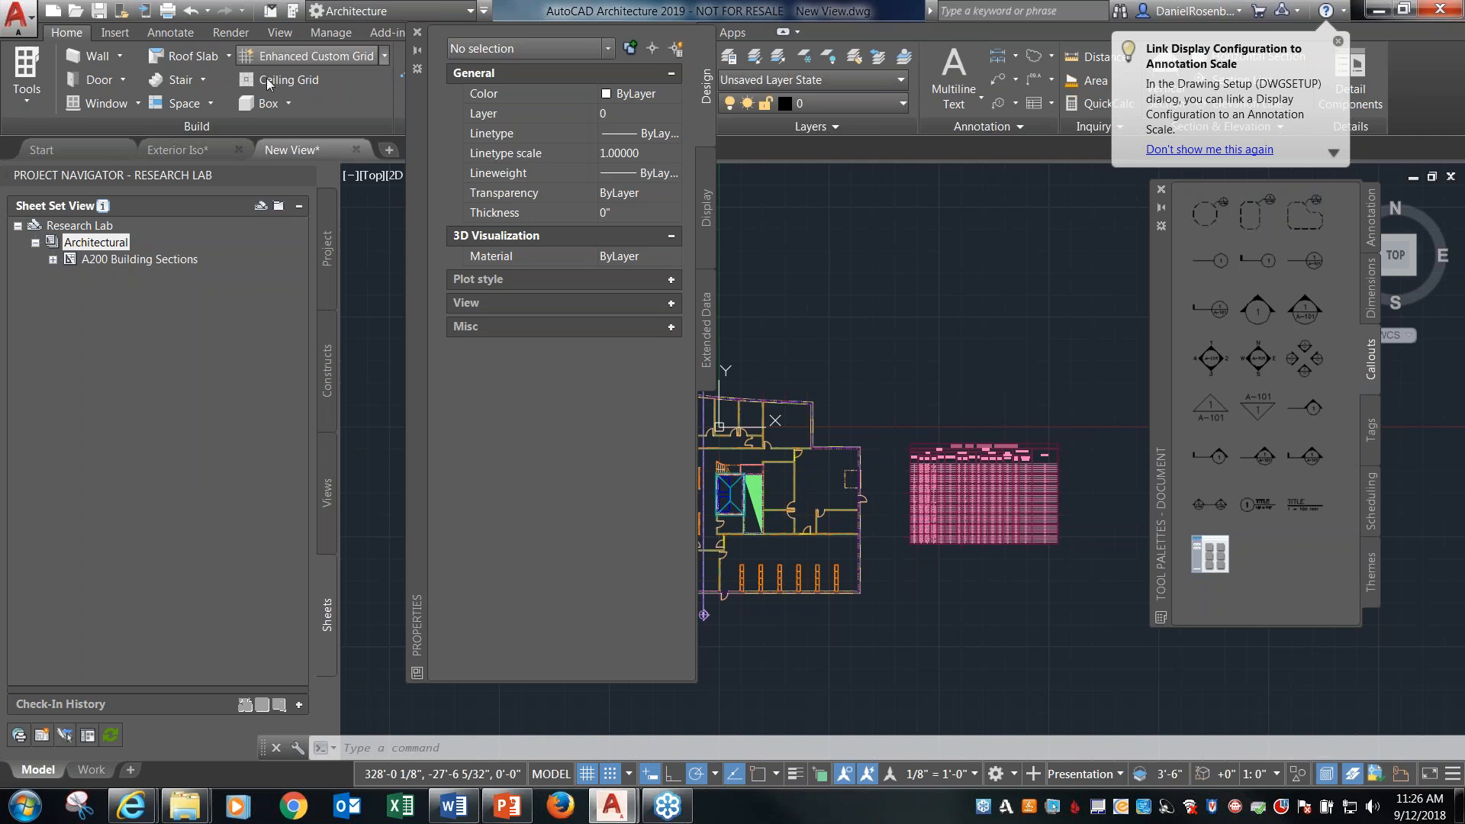
pyautogui.click(103, 10)
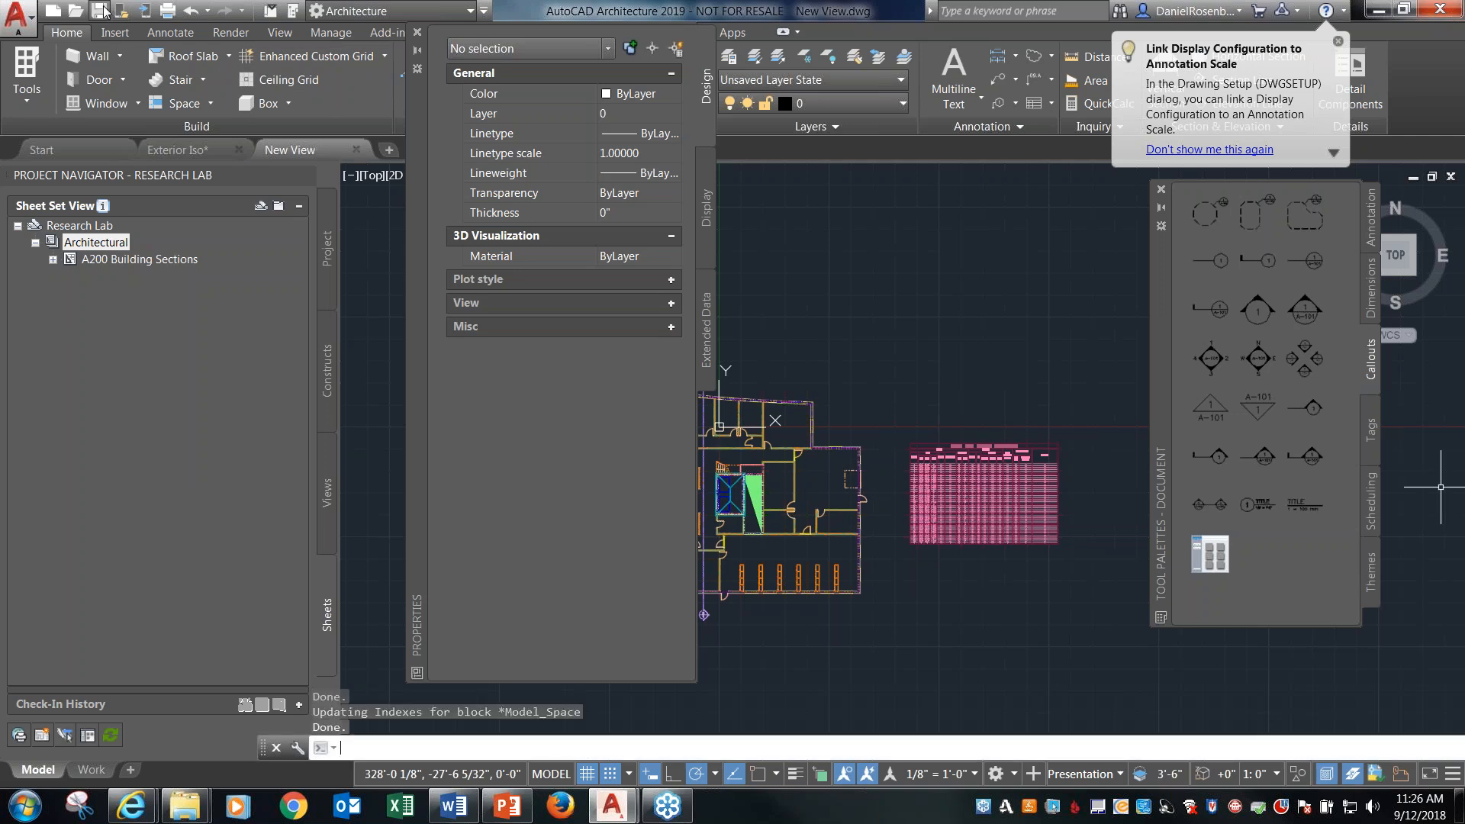
# Create a new sheet in the Architectural subset, numbered A300 and titled SECTIONS, and open it for editing.
pyautogui.rightClick(98, 245)
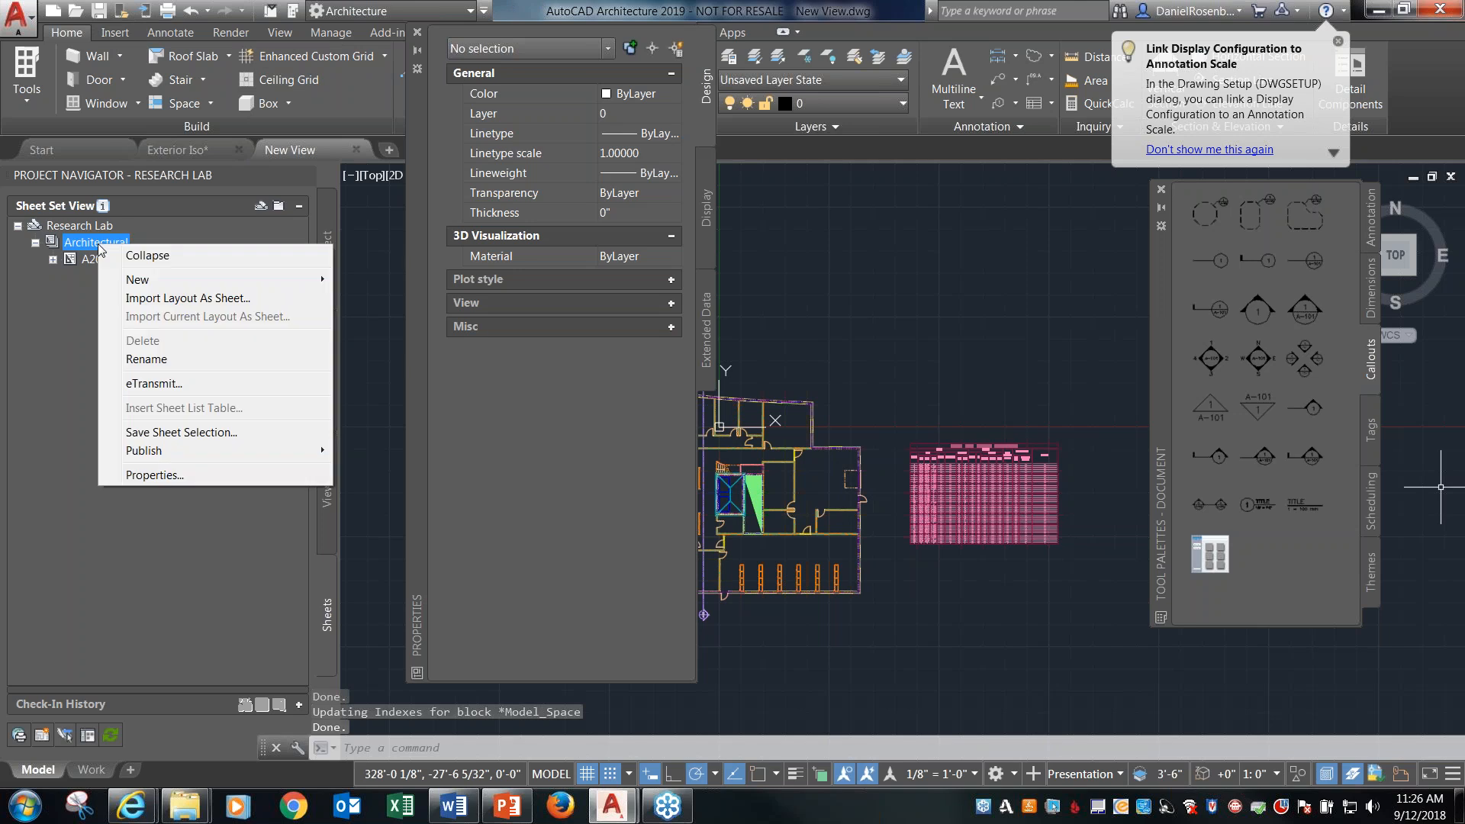
pyautogui.moveTo(263, 283)
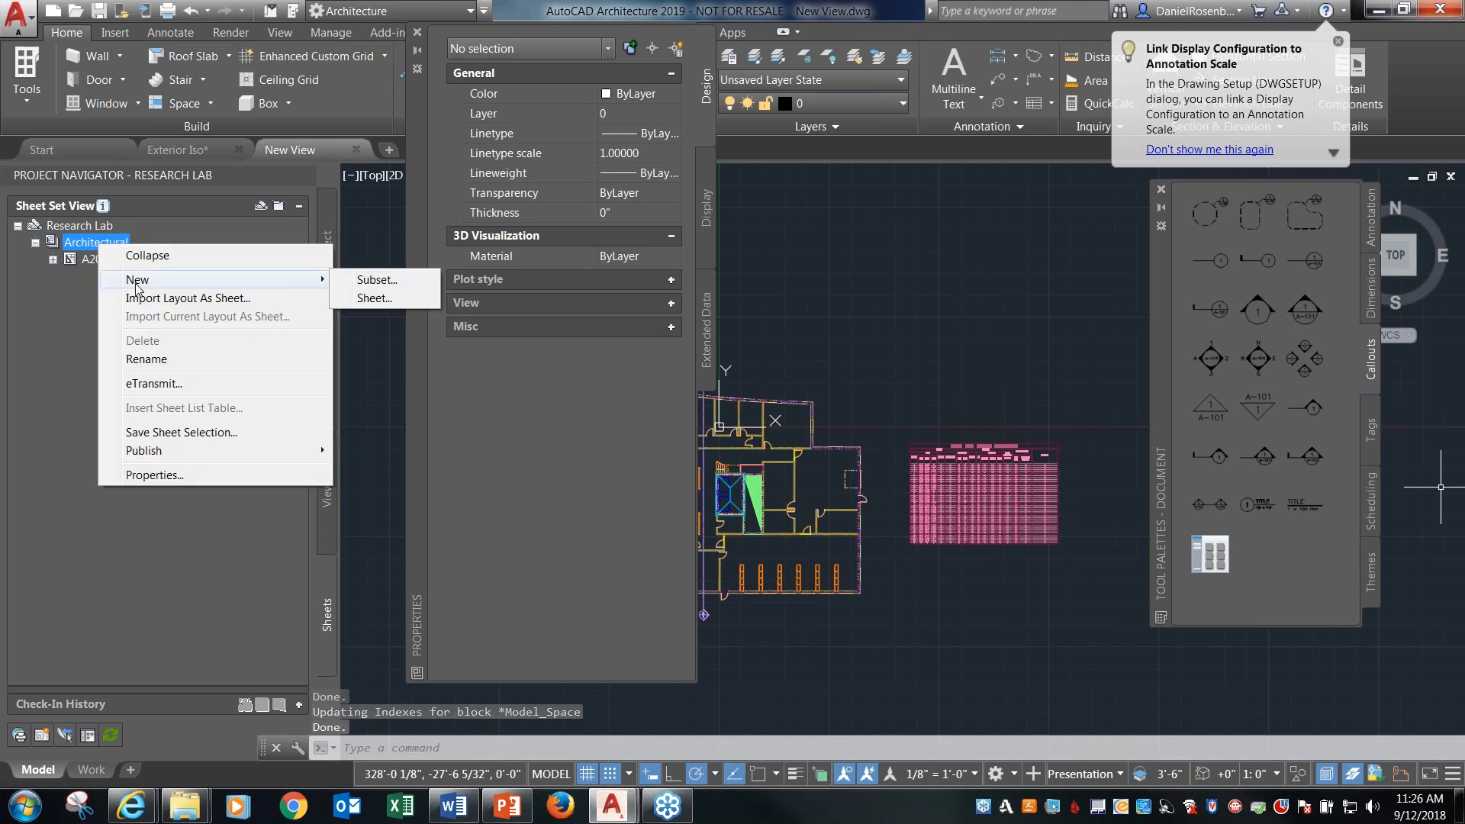
pyautogui.click(374, 298)
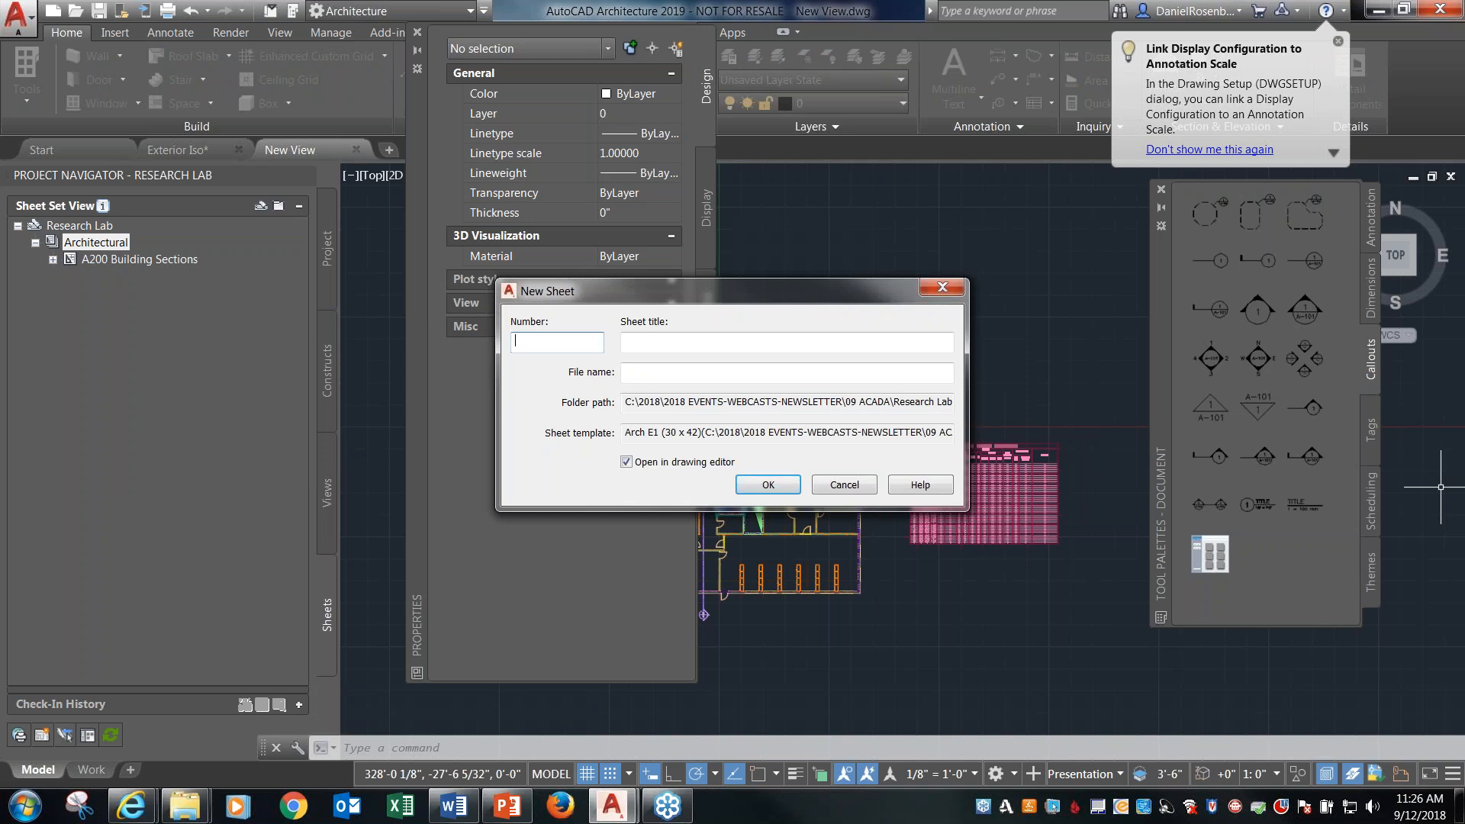
pyautogui.press('Tab')
pyautogui.write('SECTIONS')
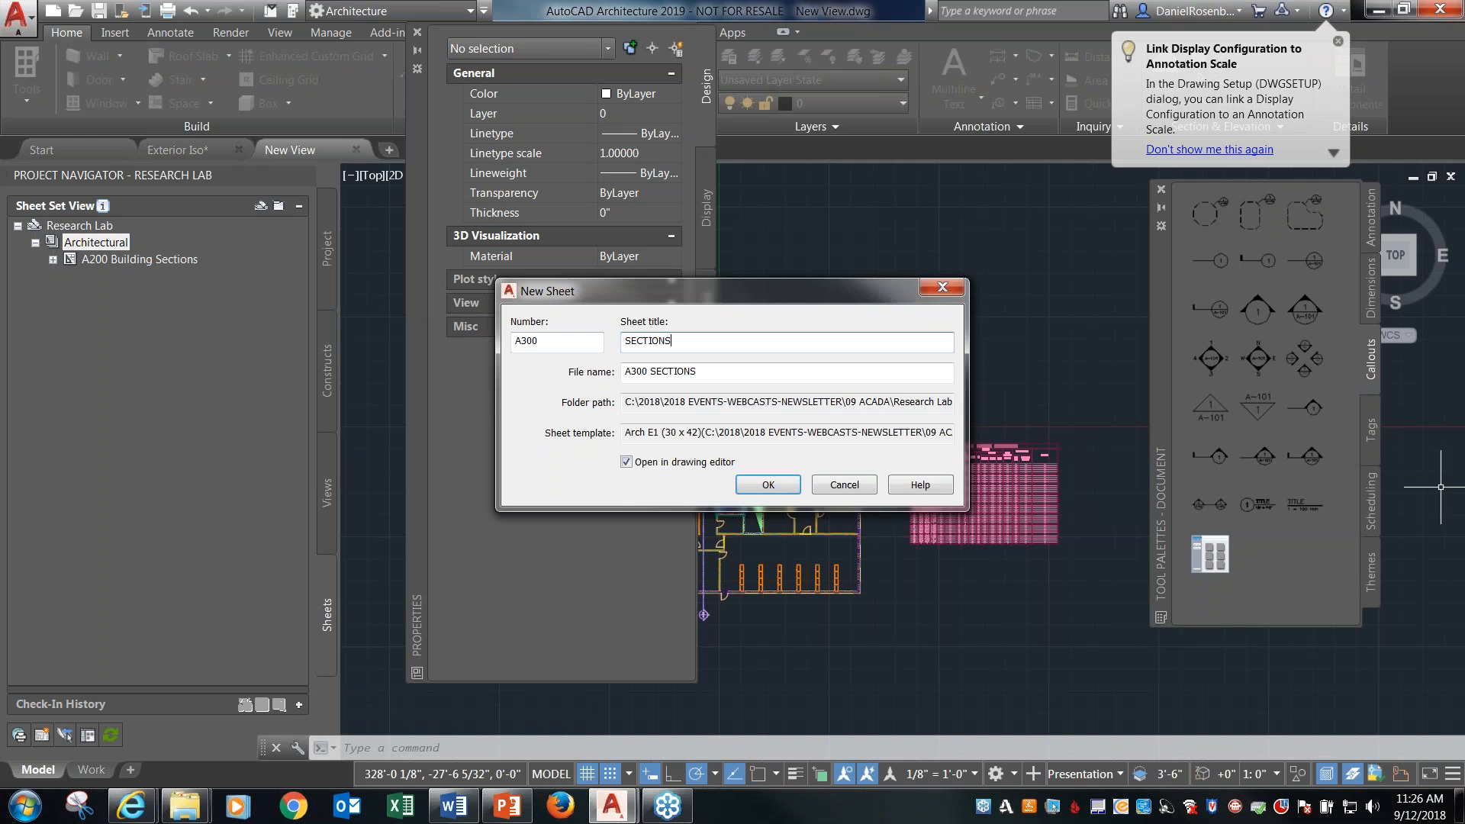
pyautogui.click(768, 484)
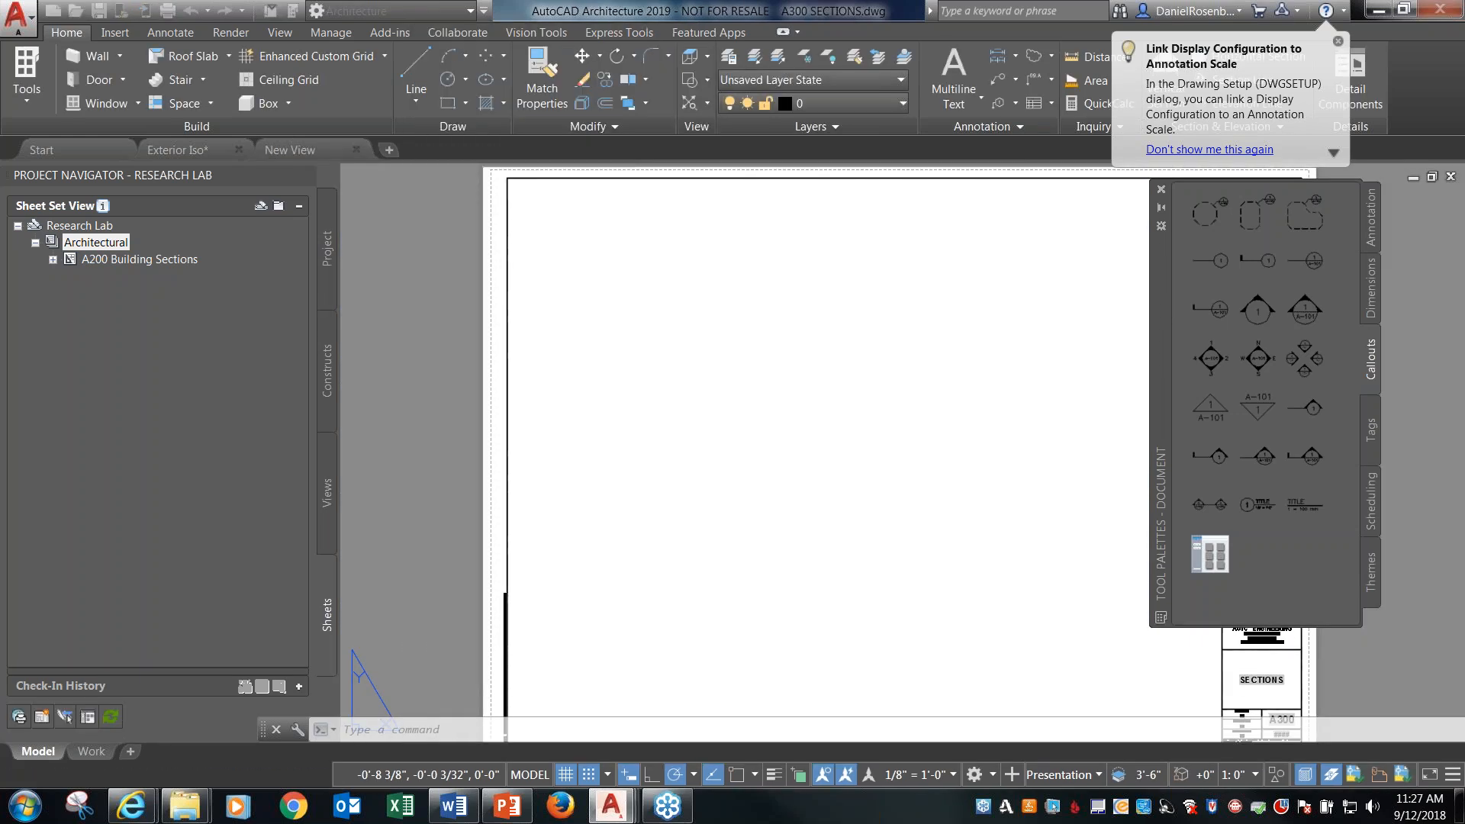
# Place New View's Section named view in the upper-left area of the A300 SECTIONS sheet and inspect its title mark.
pyautogui.click(839, 425)
pyautogui.moveTo(903, 429); pyautogui.dragTo(736, 370, button='middle')
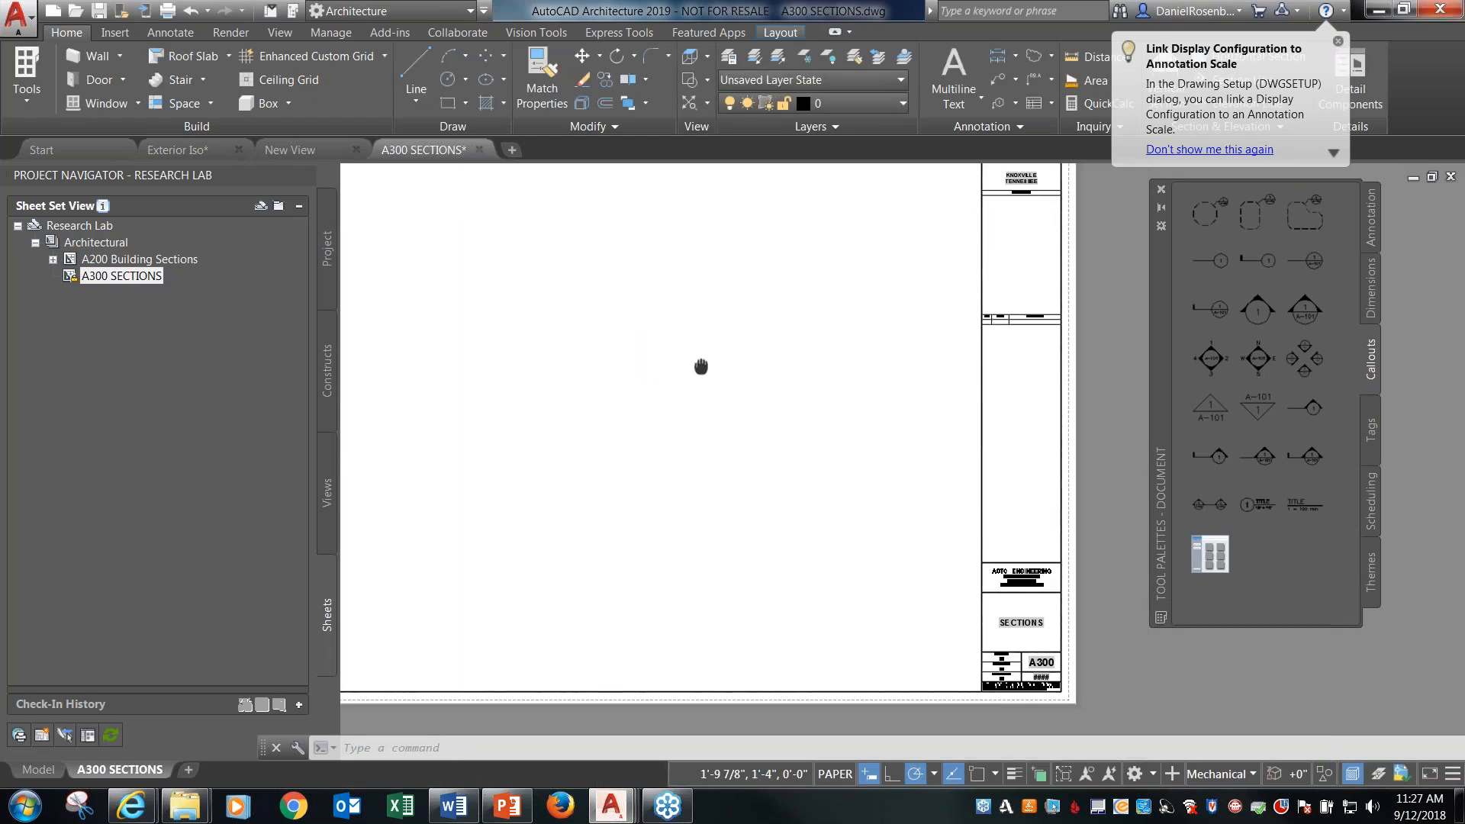
pyautogui.scroll(5, 938, 599)
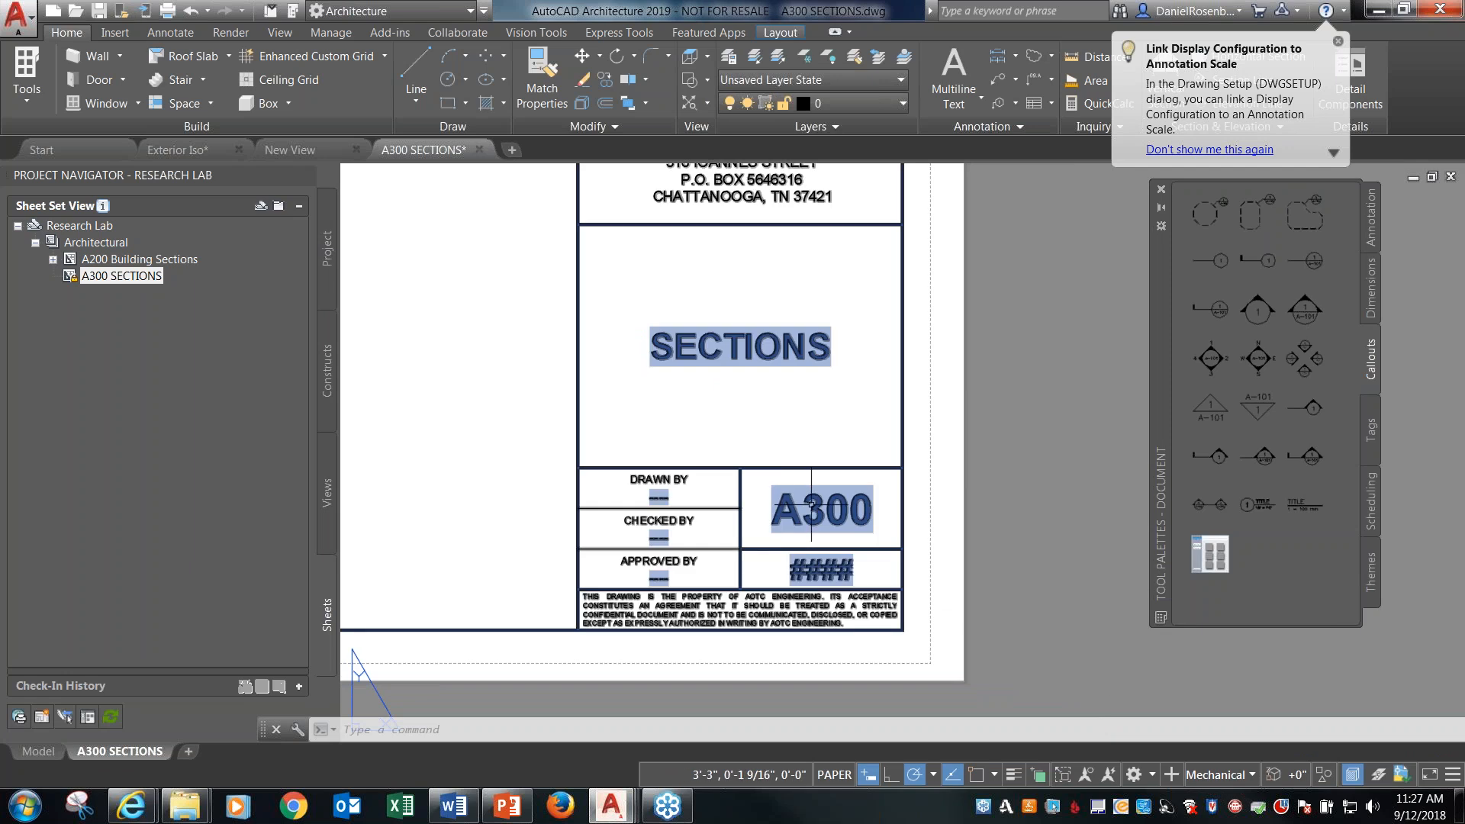
pyautogui.scroll(-6, 953, 572)
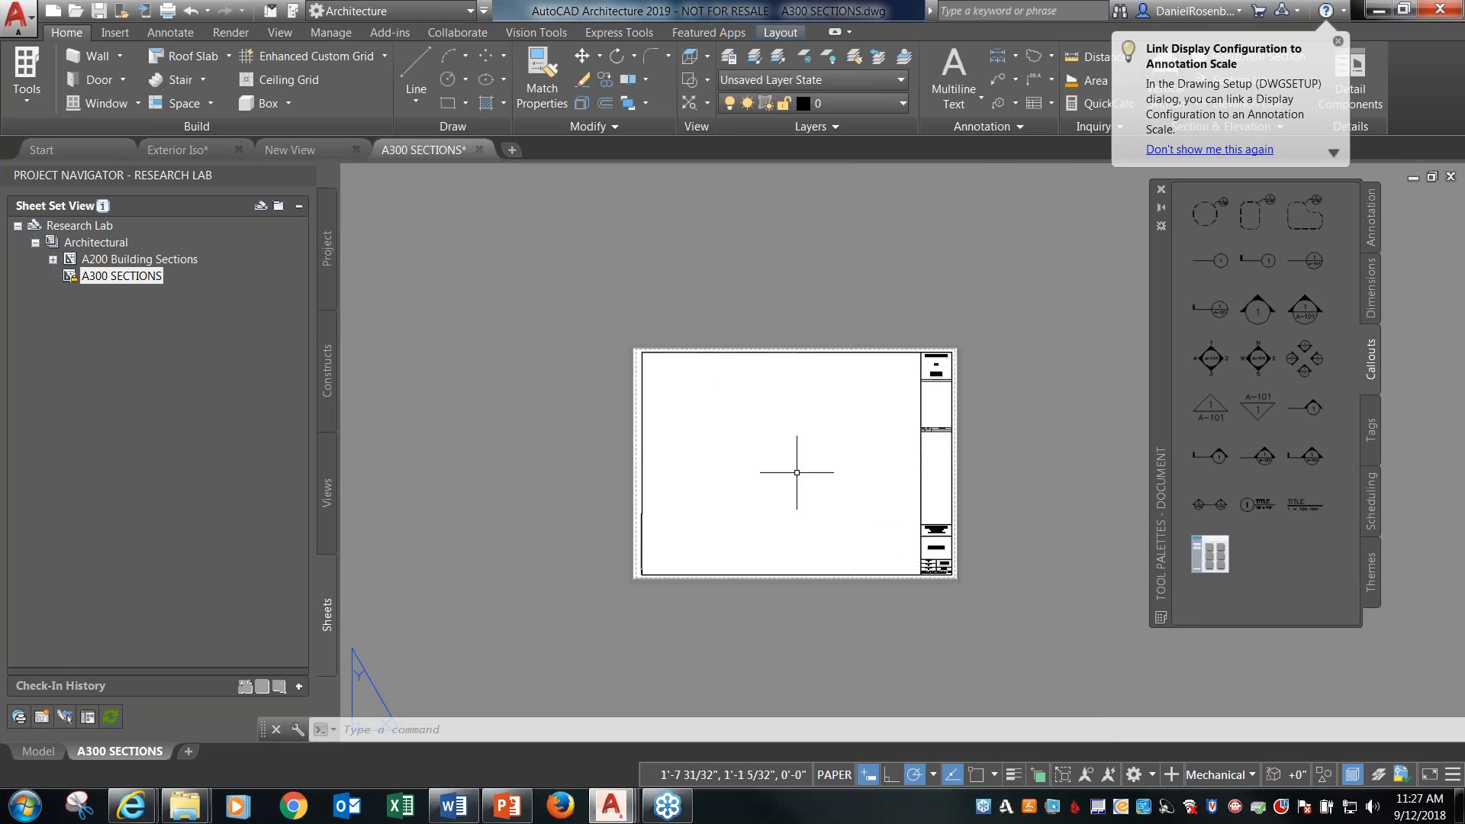
pyautogui.scroll(2, 798, 475)
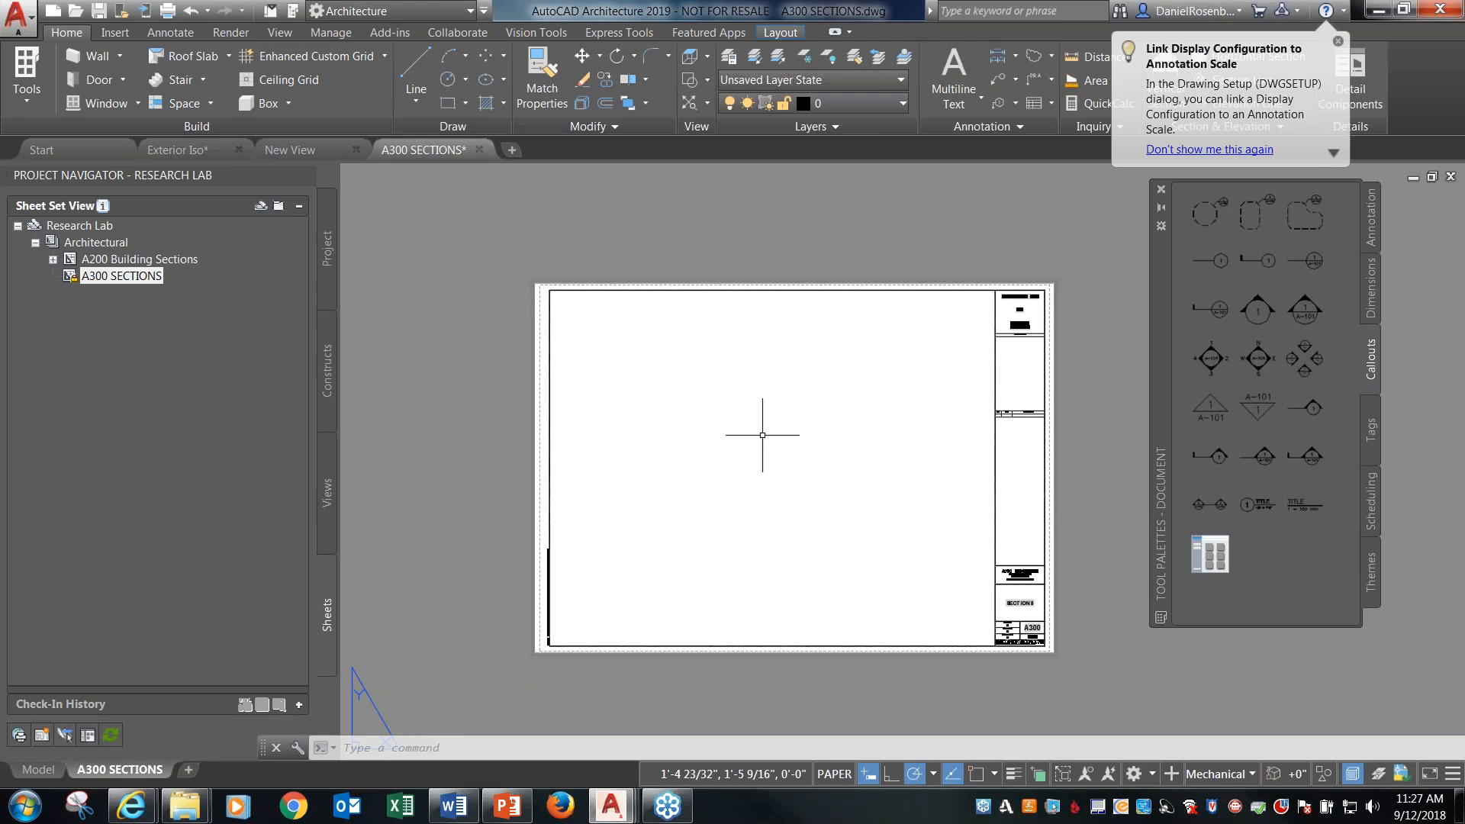
pyautogui.click(328, 493)
pyautogui.click(53, 278)
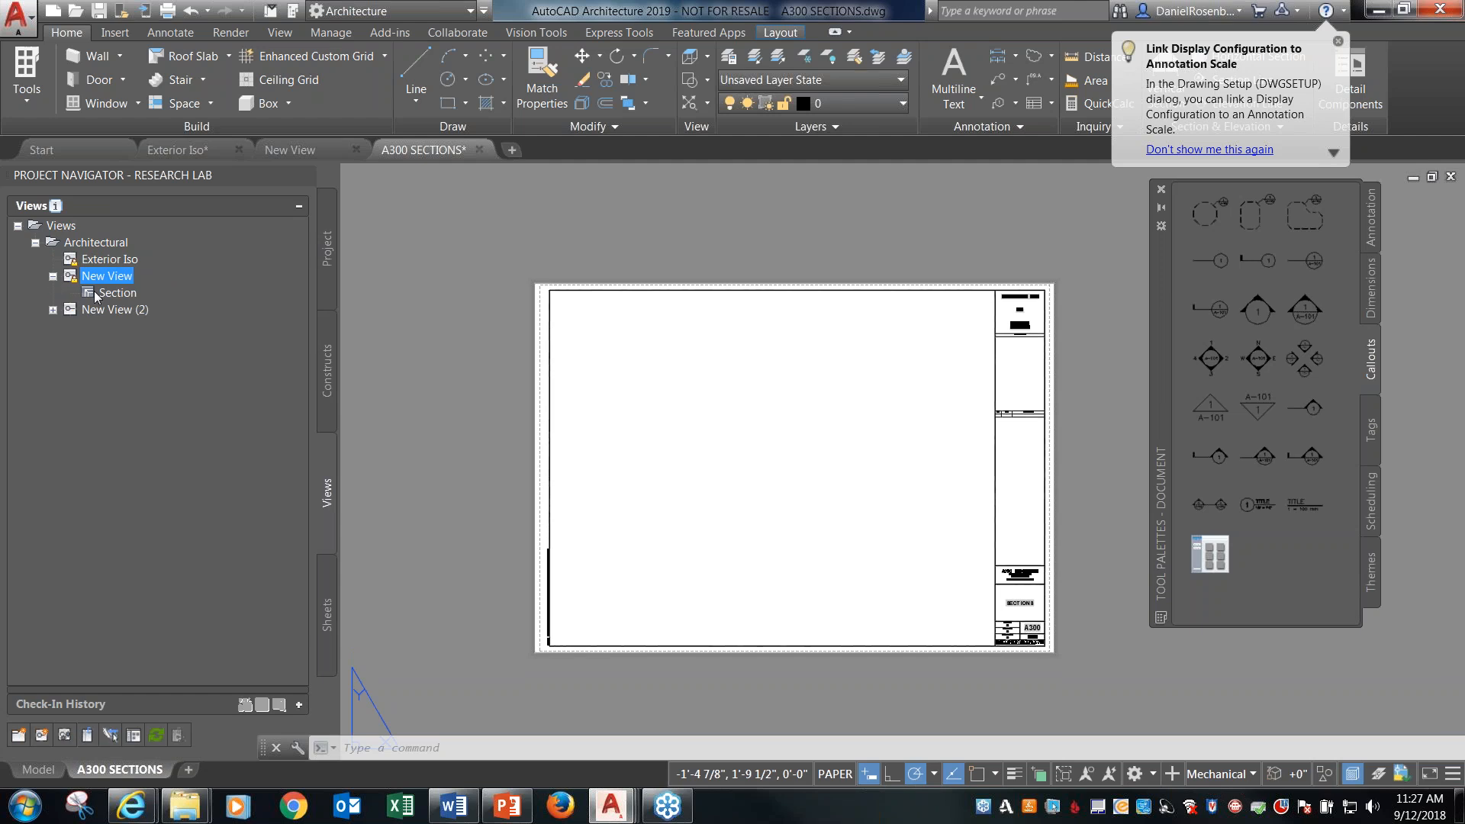
pyautogui.moveTo(99, 296); pyautogui.dragTo(729, 380)
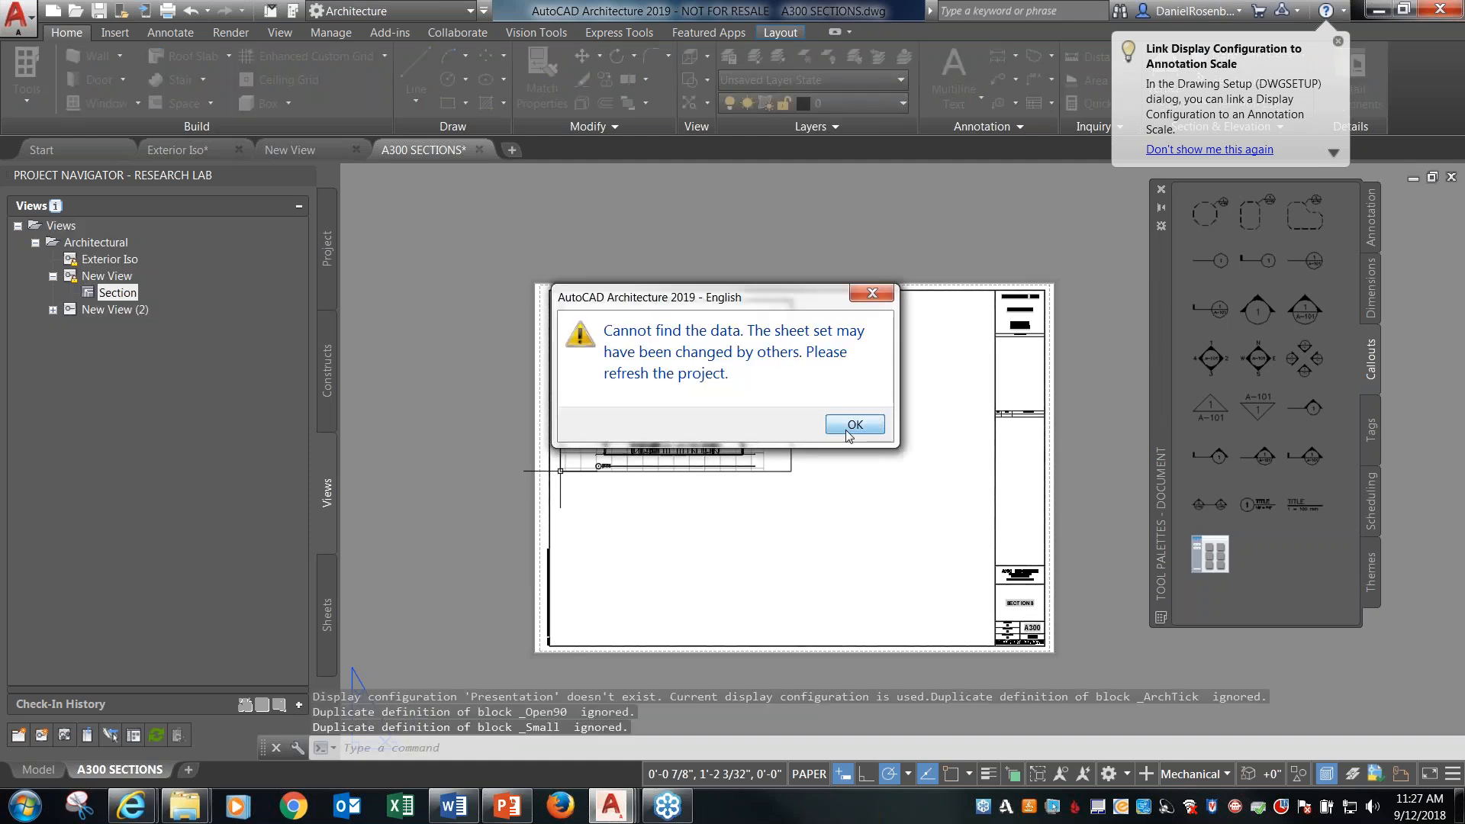
pyautogui.click(849, 430)
pyautogui.scroll(5, 603, 477)
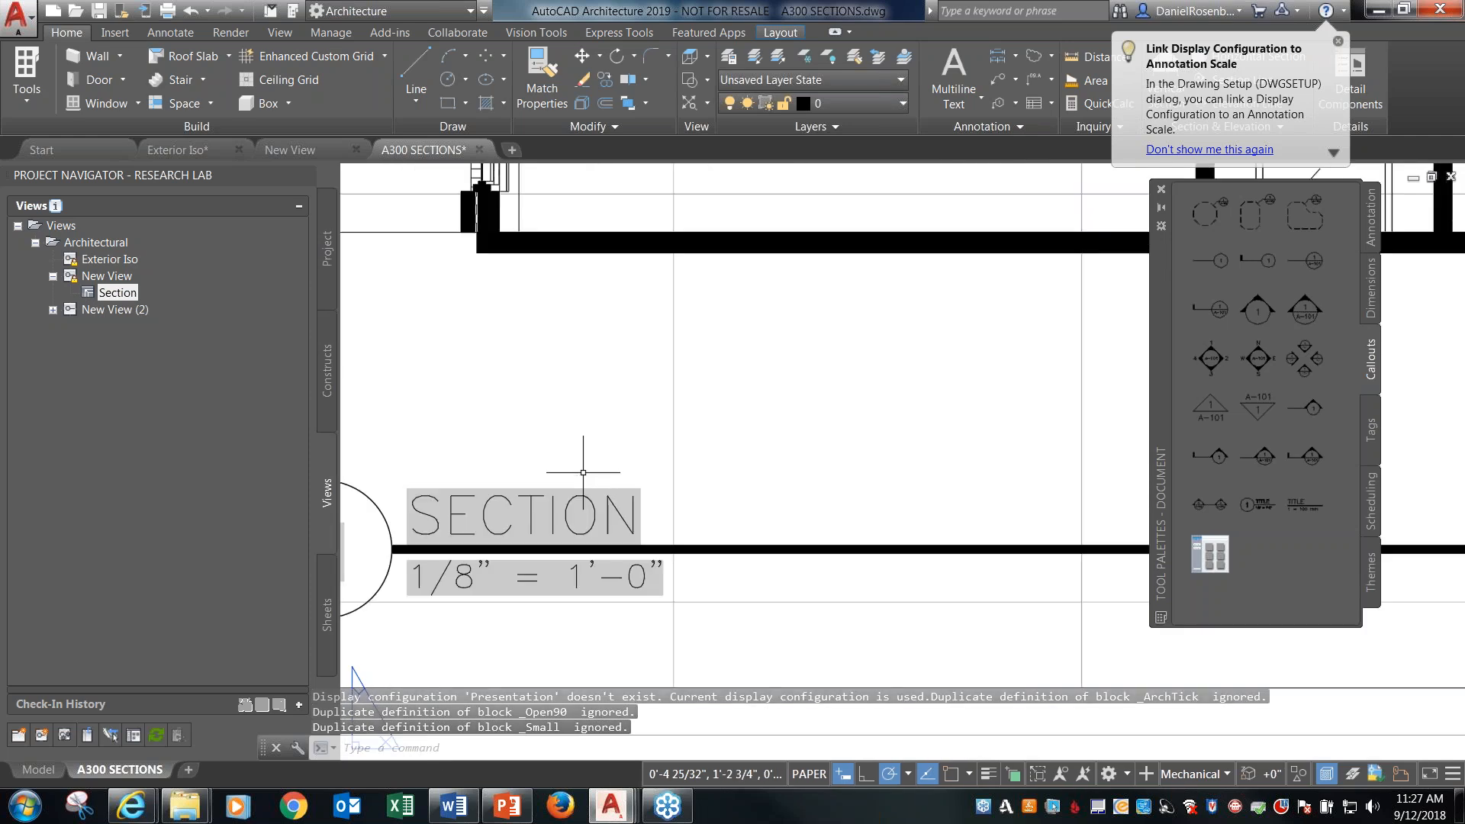
pyautogui.scroll(-2, 576, 460)
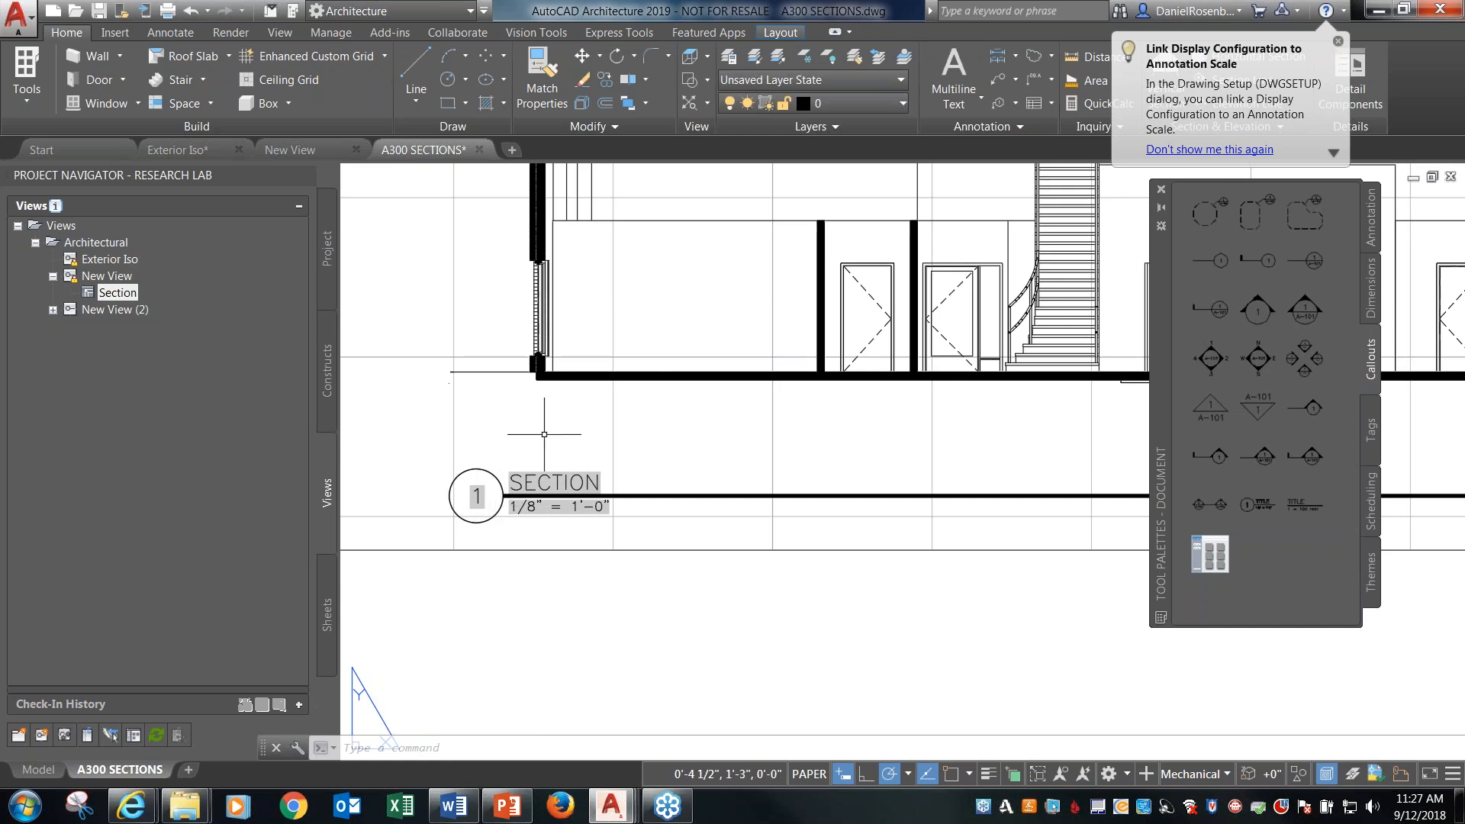
pyautogui.scroll(-6, 526, 447)
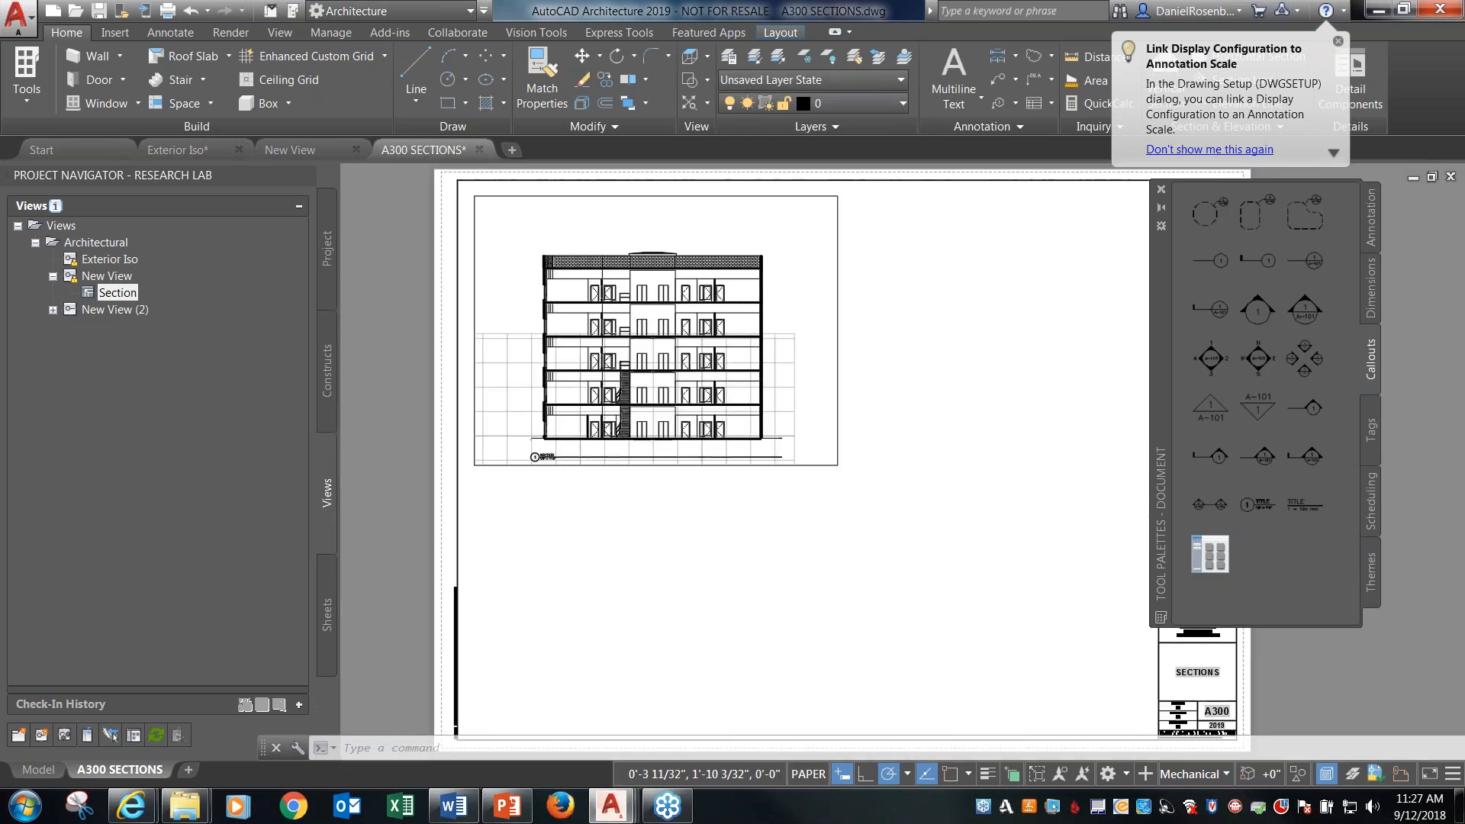
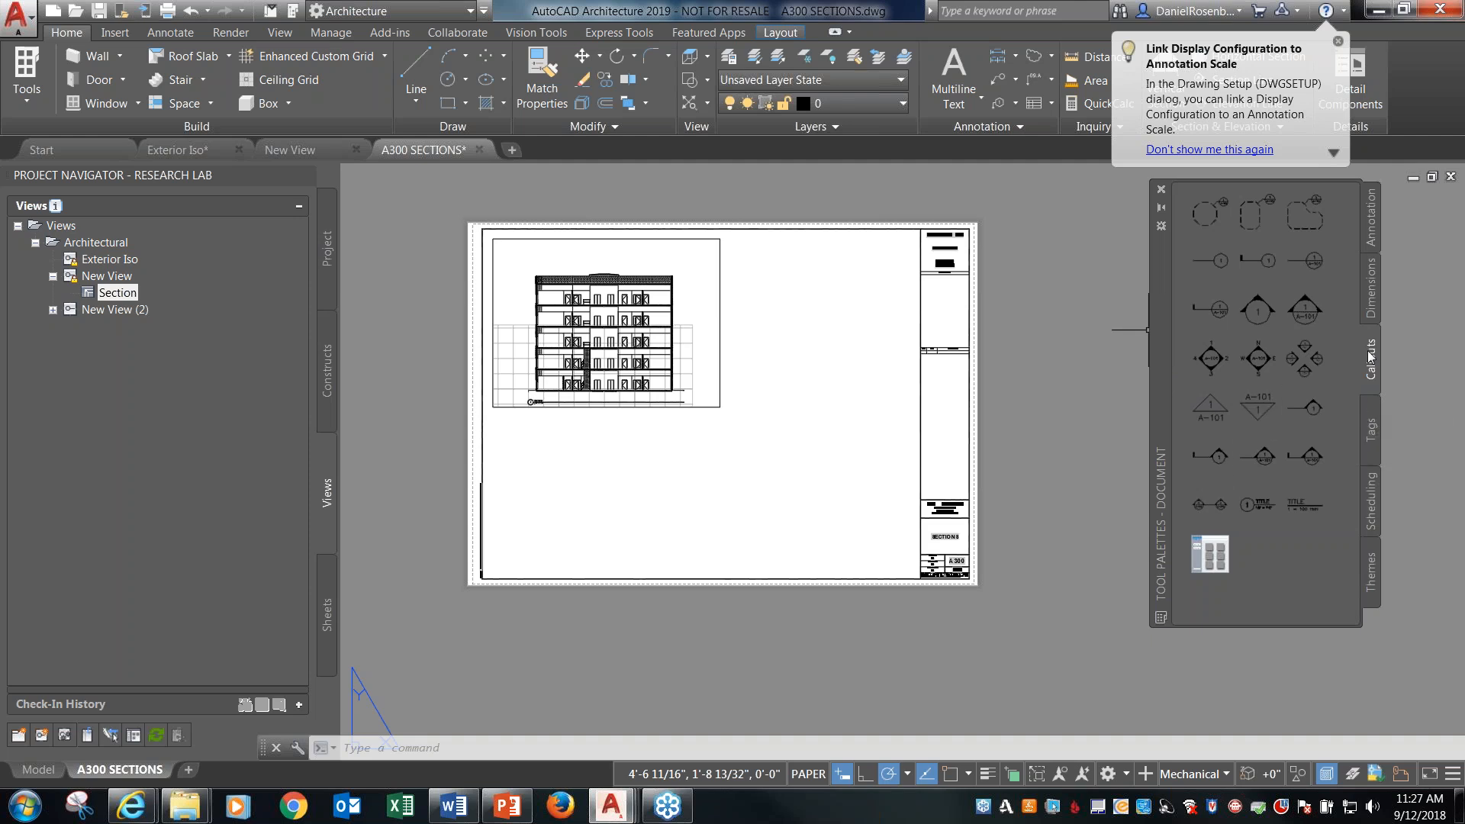
# Switch the tool palettes from the Document set to the Detailing set and browse its Exterior, Roofing and Finishes components.
pyautogui.click(1373, 229)
pyautogui.click(1371, 288)
pyautogui.rightClick(1166, 409)
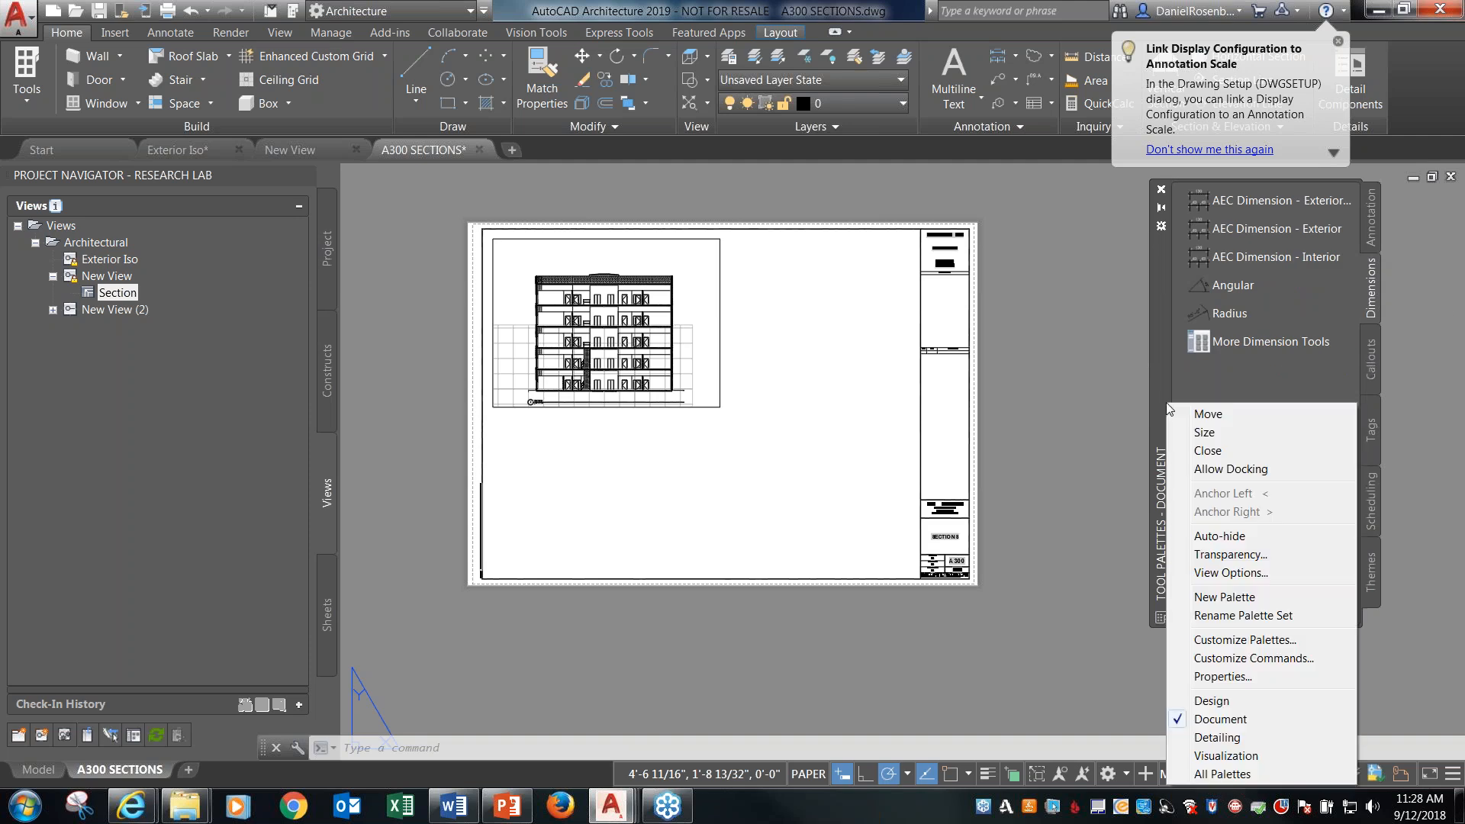
pyautogui.click(1218, 737)
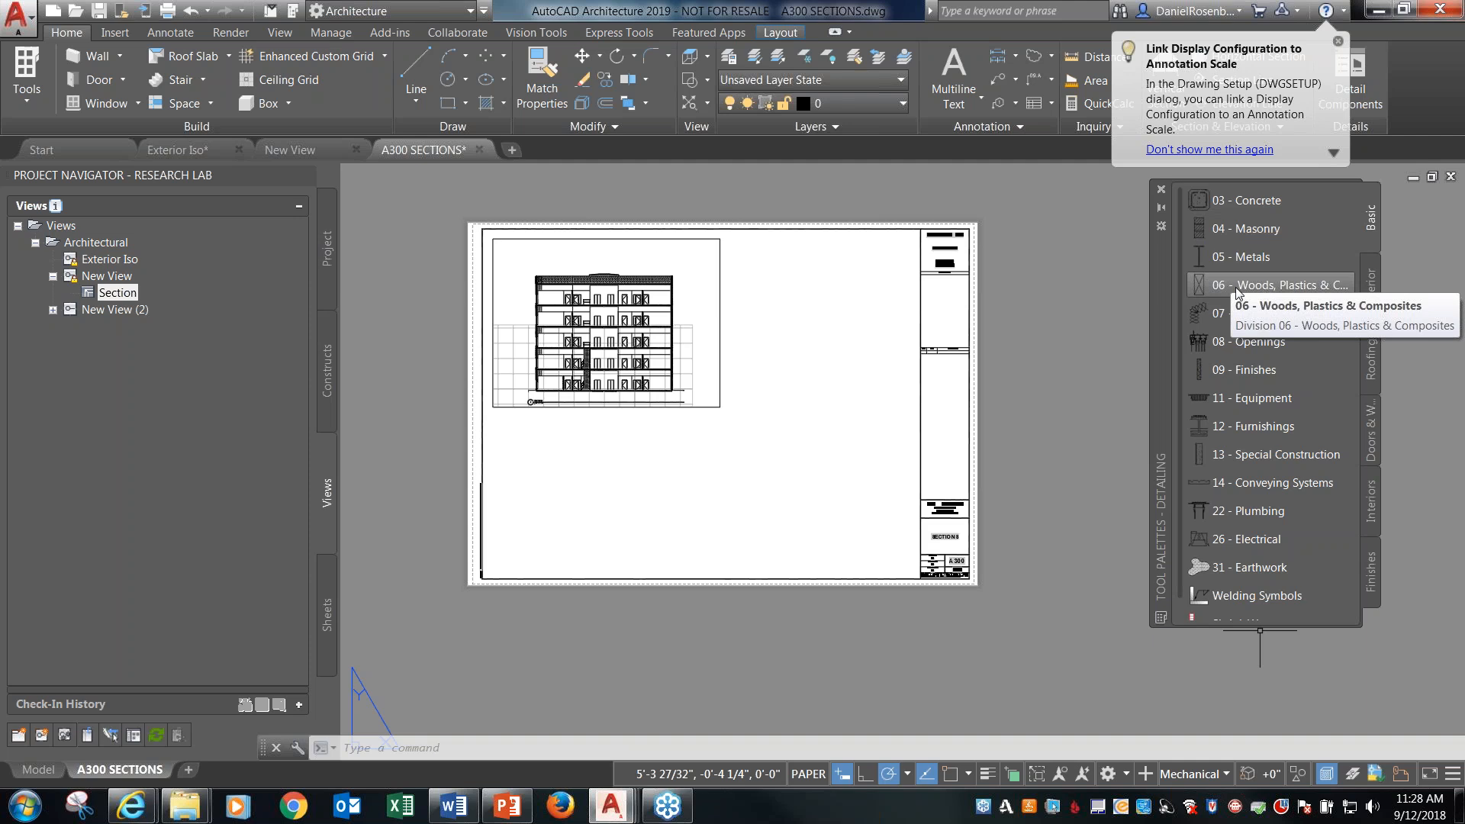
pyautogui.click(1371, 288)
pyautogui.click(1374, 365)
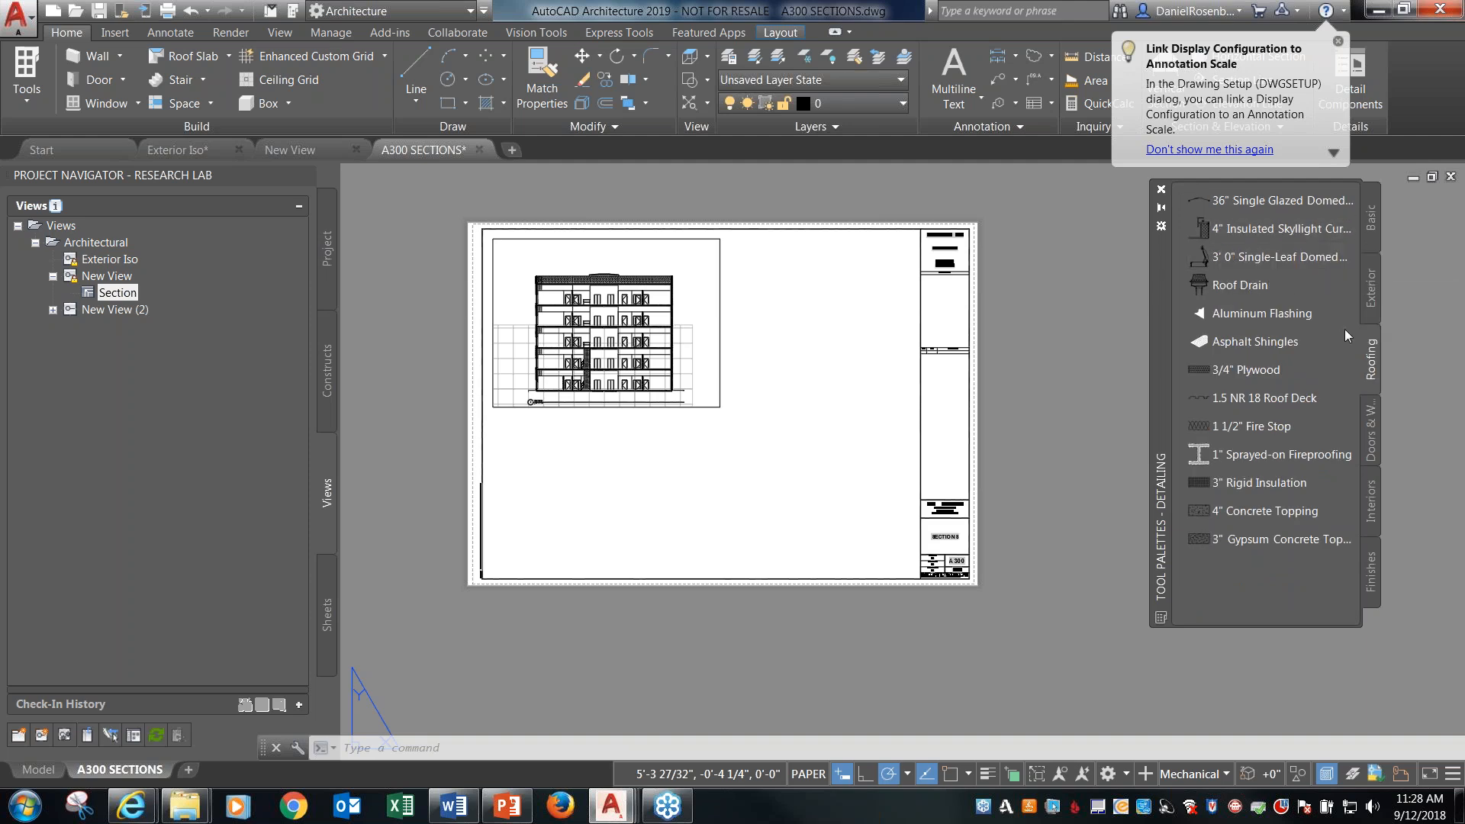
pyautogui.click(1370, 573)
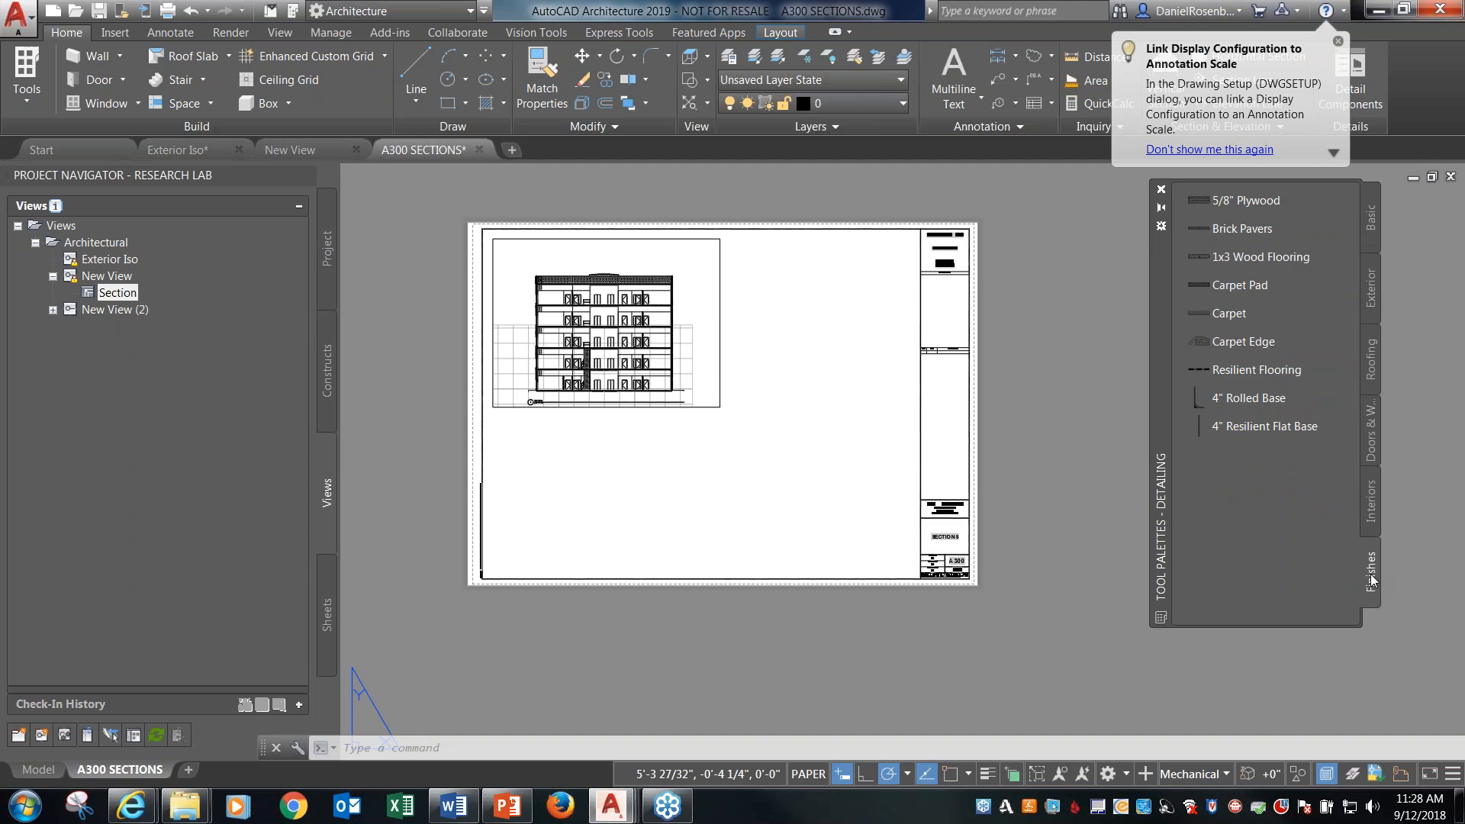
# Draw a vertical 5/8" Plywood detail component about 6 3/4" long in the blank area beside the section on the sheet.
pyautogui.click(1258, 202)
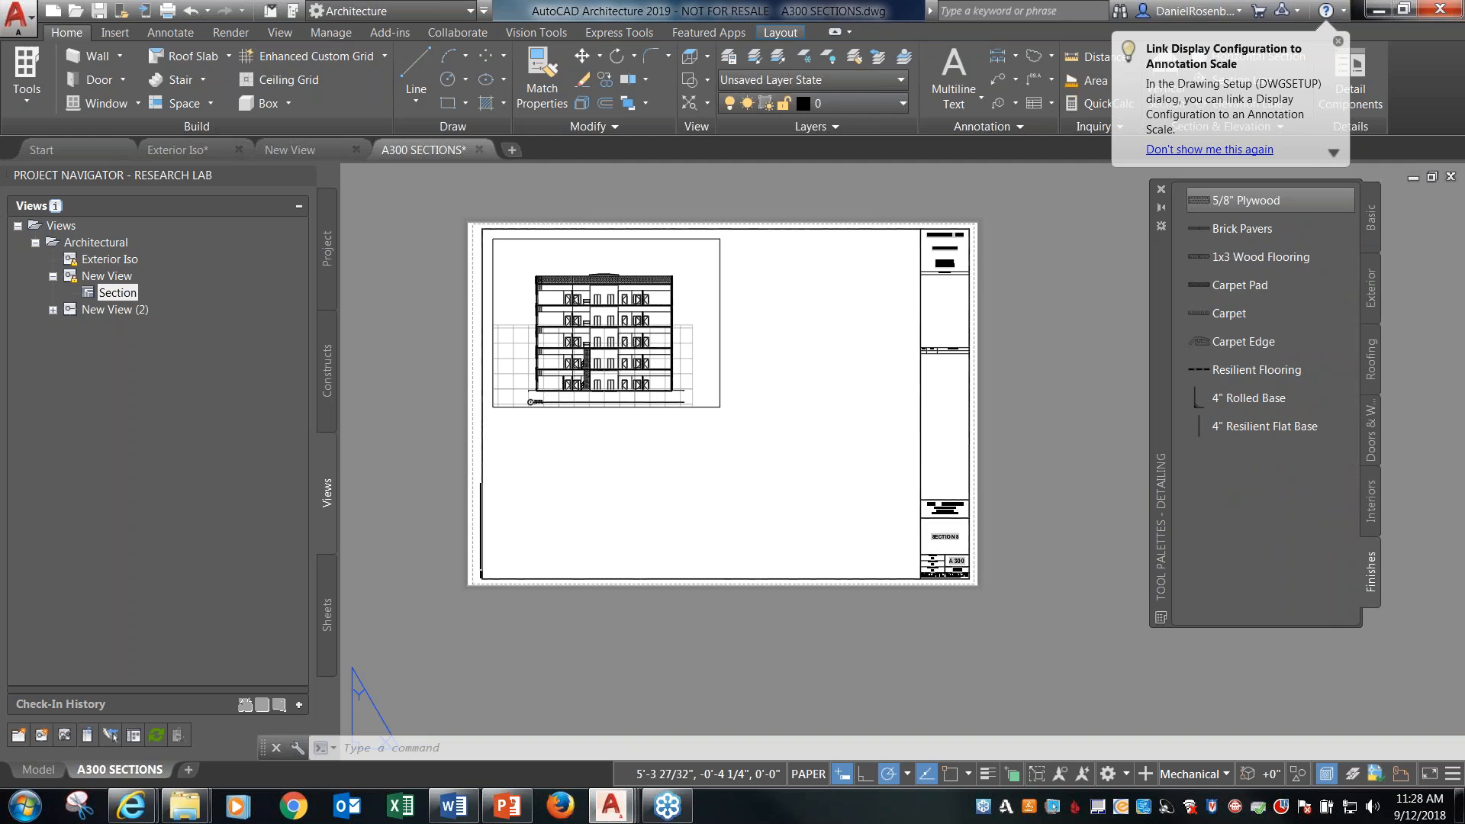
pyautogui.scroll(5, 793, 386)
pyautogui.click(792, 479)
pyautogui.scroll(-4, 793, 397)
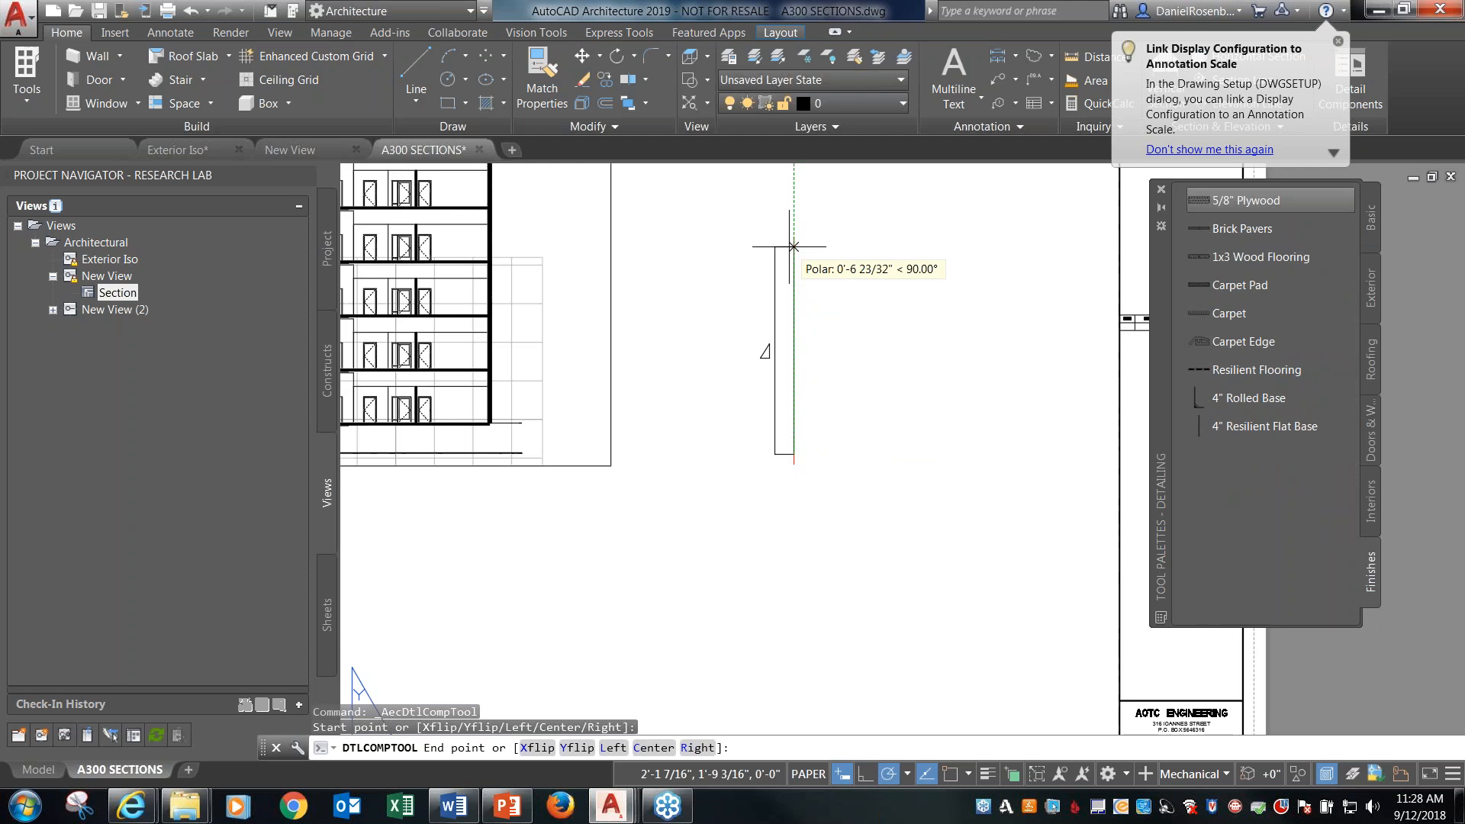
pyautogui.click(793, 247)
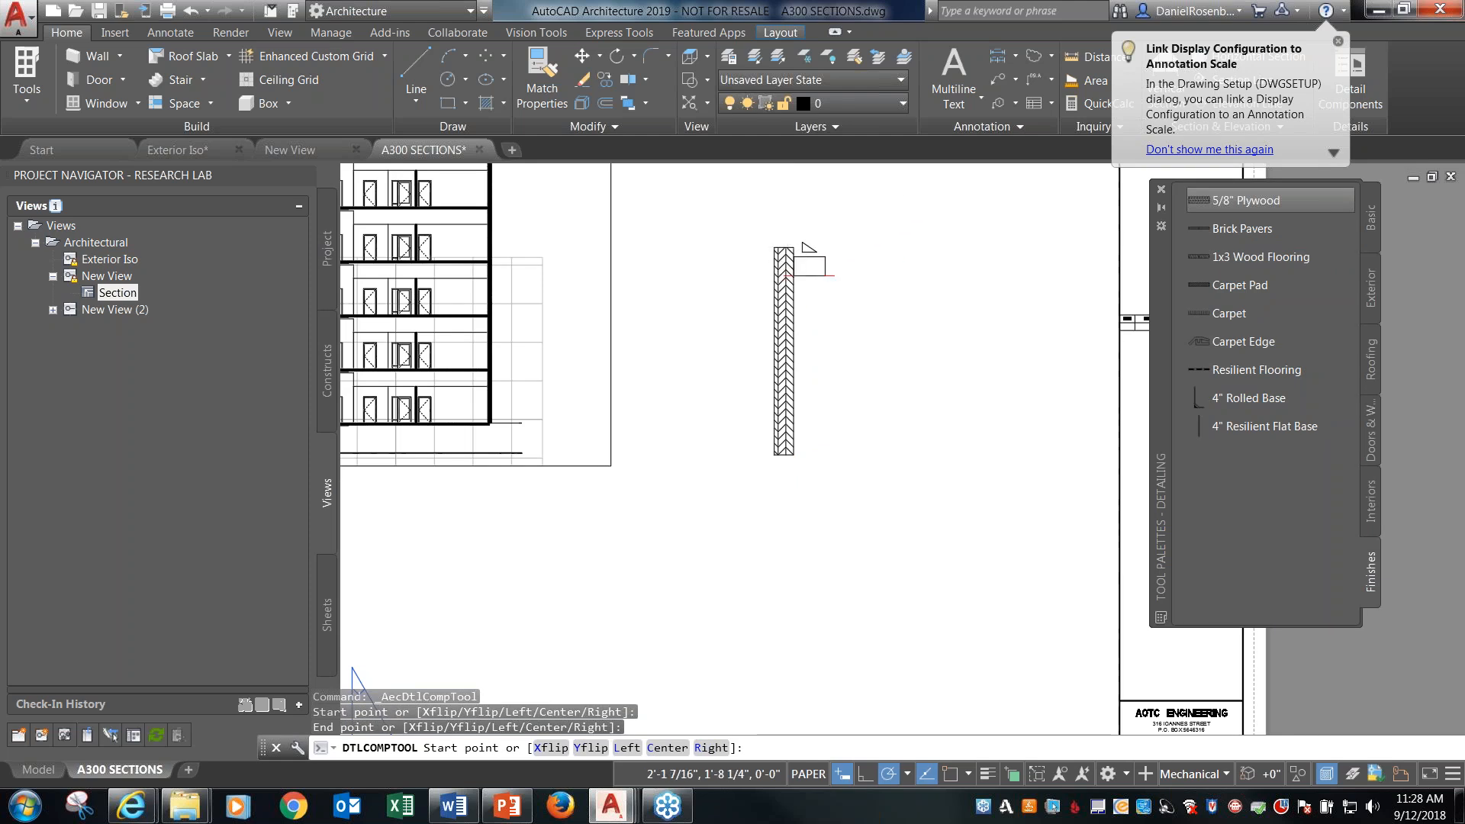
pyautogui.press('Escape')
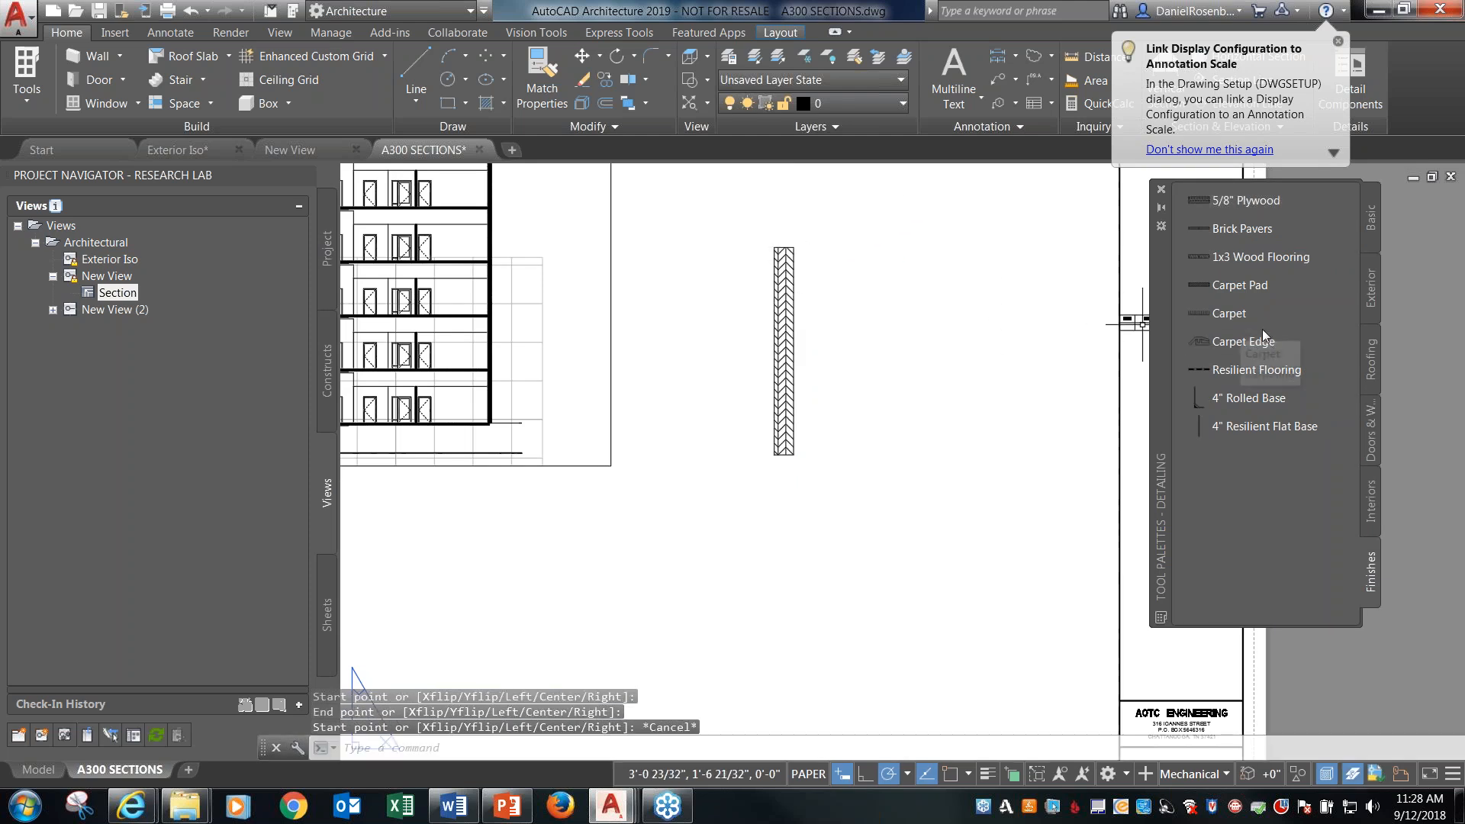
# Insert the Roof Drain component from the Roofing details into the A300 SECTIONS sheet, just below the plywood strip.
pyautogui.click(1371, 227)
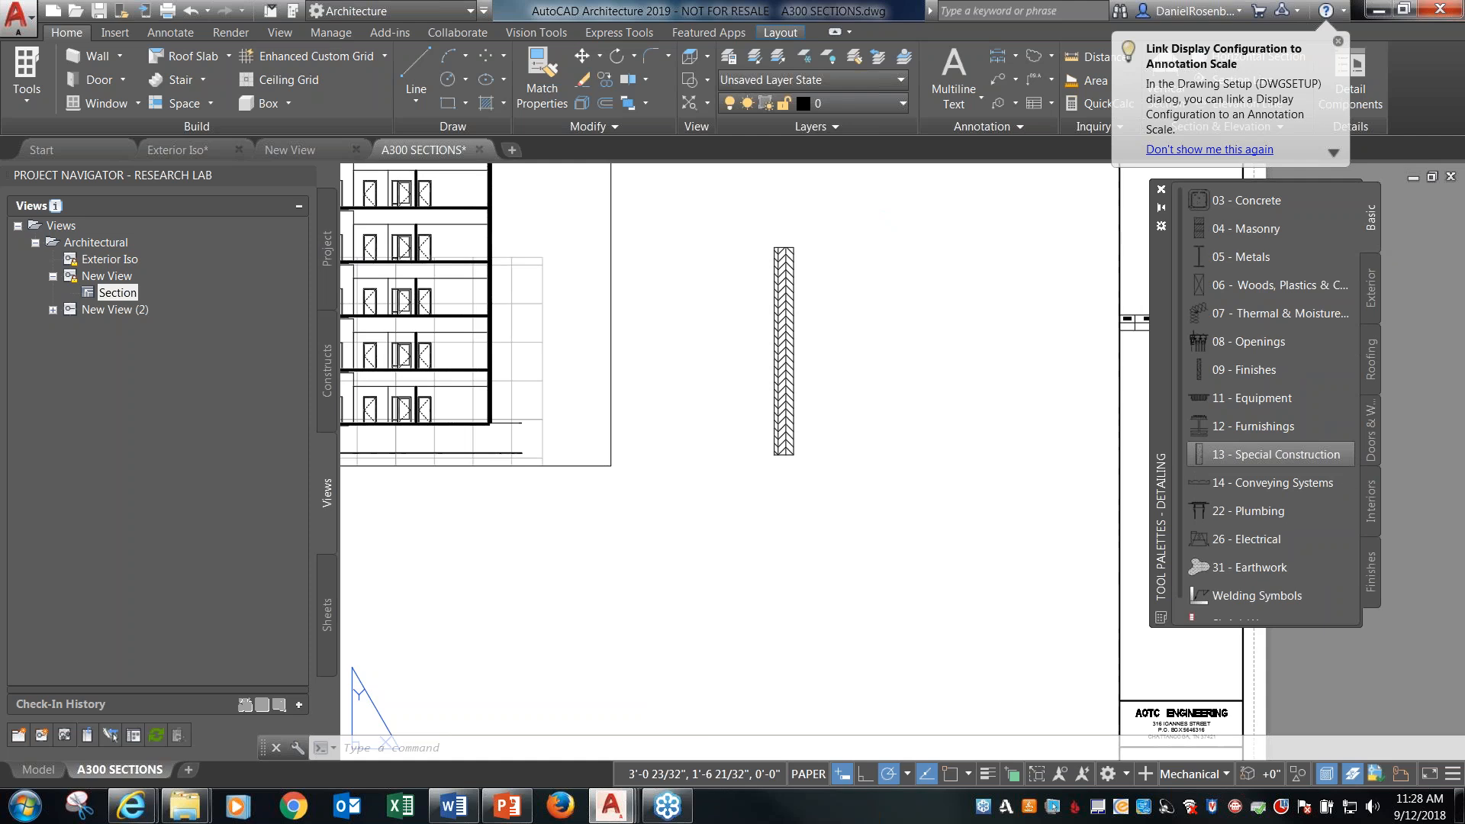
pyautogui.click(1369, 429)
pyautogui.click(1367, 358)
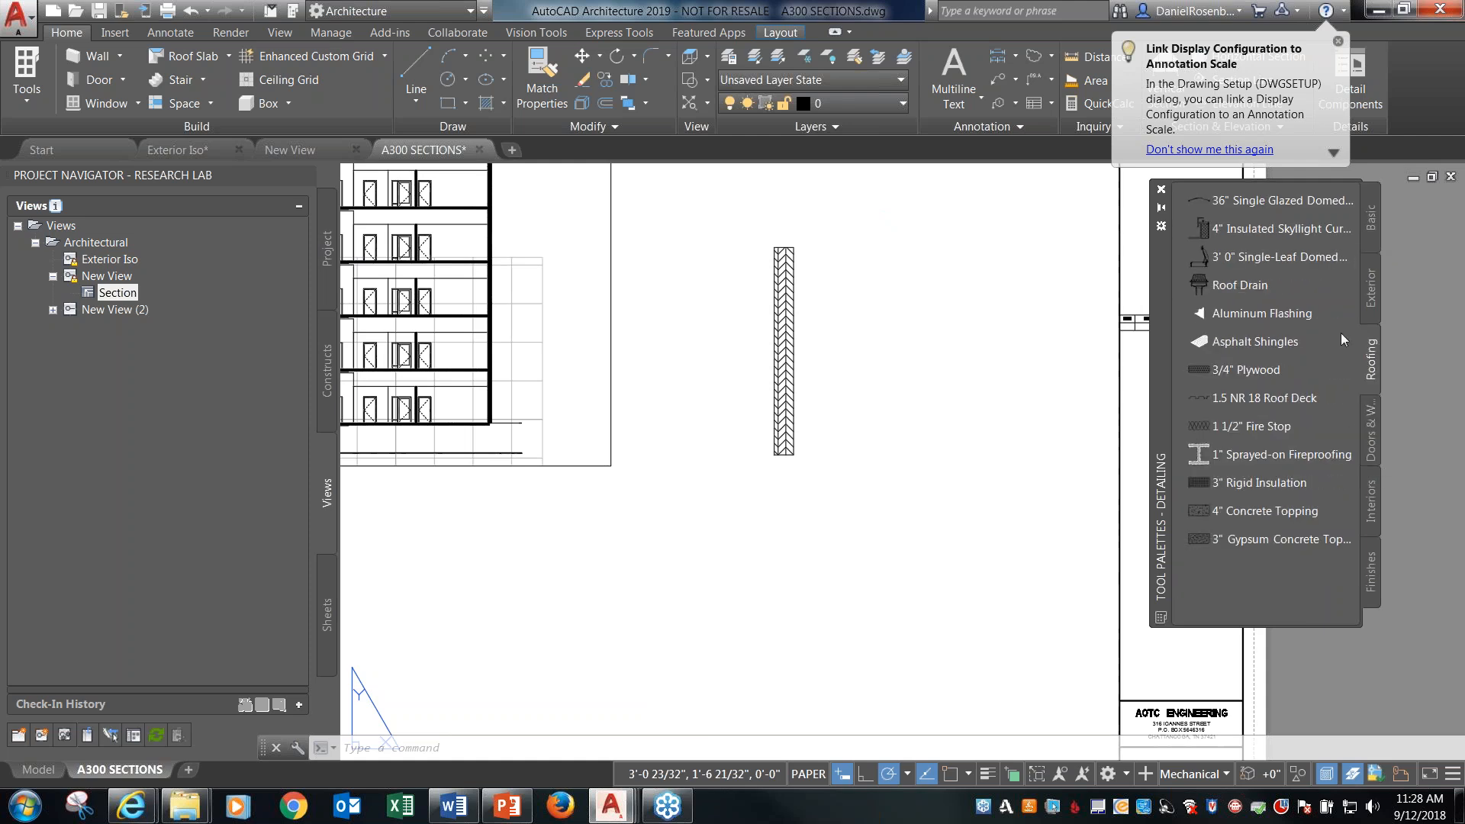
pyautogui.click(1265, 285)
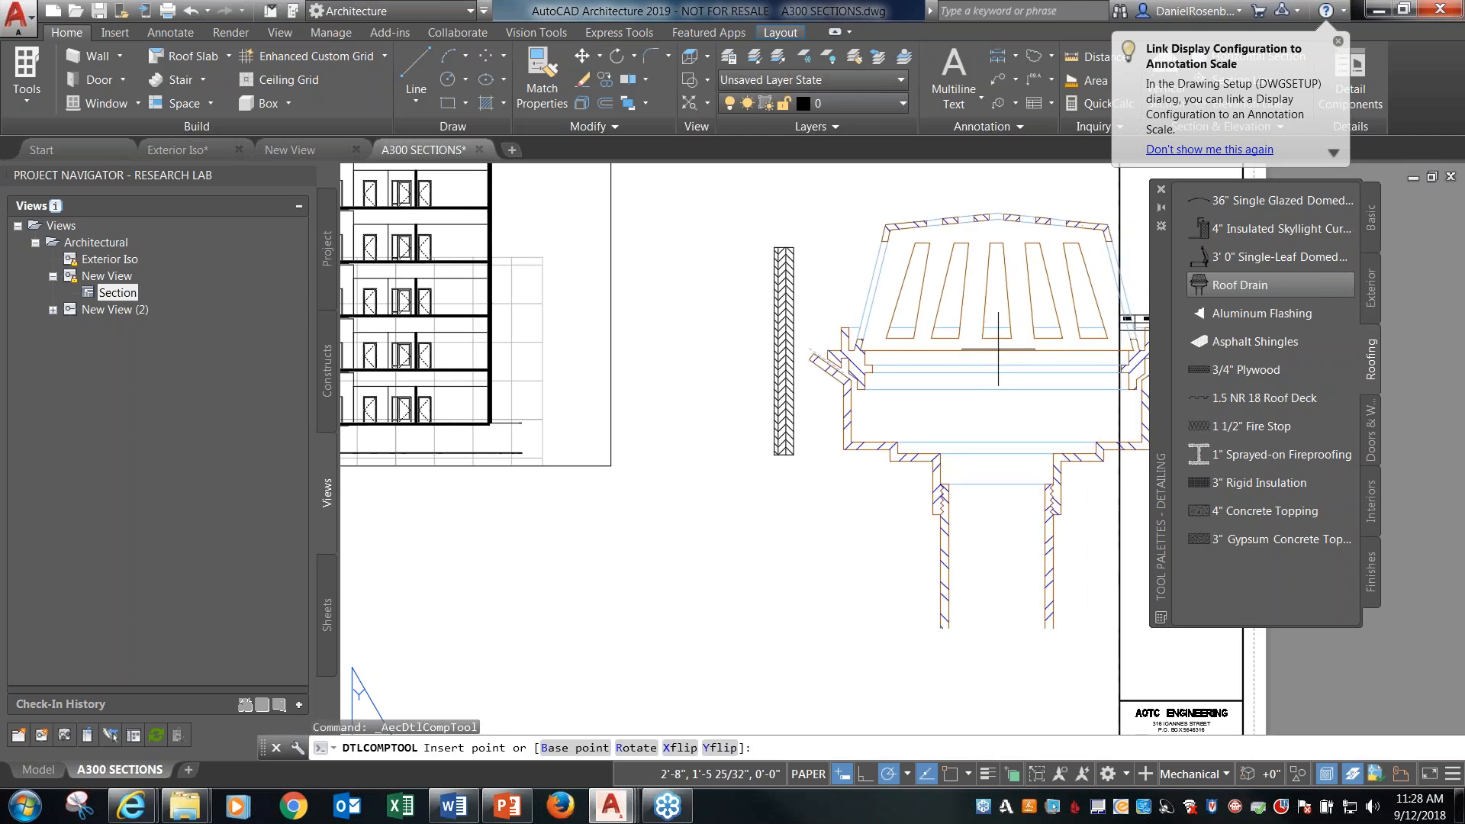
pyautogui.scroll(-5, 983, 378)
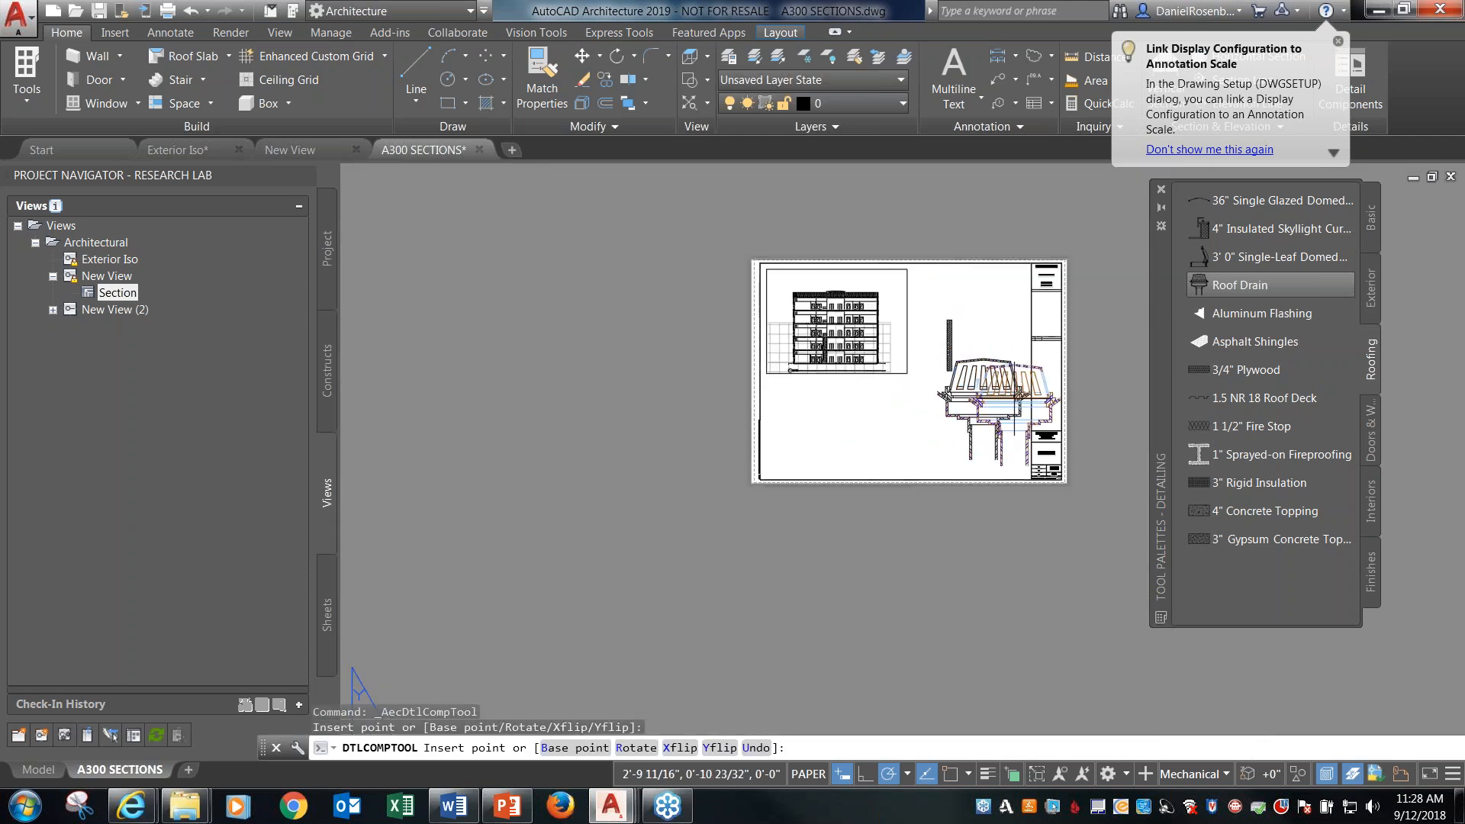
pyautogui.press('Escape')
pyautogui.scroll(6, 1009, 408)
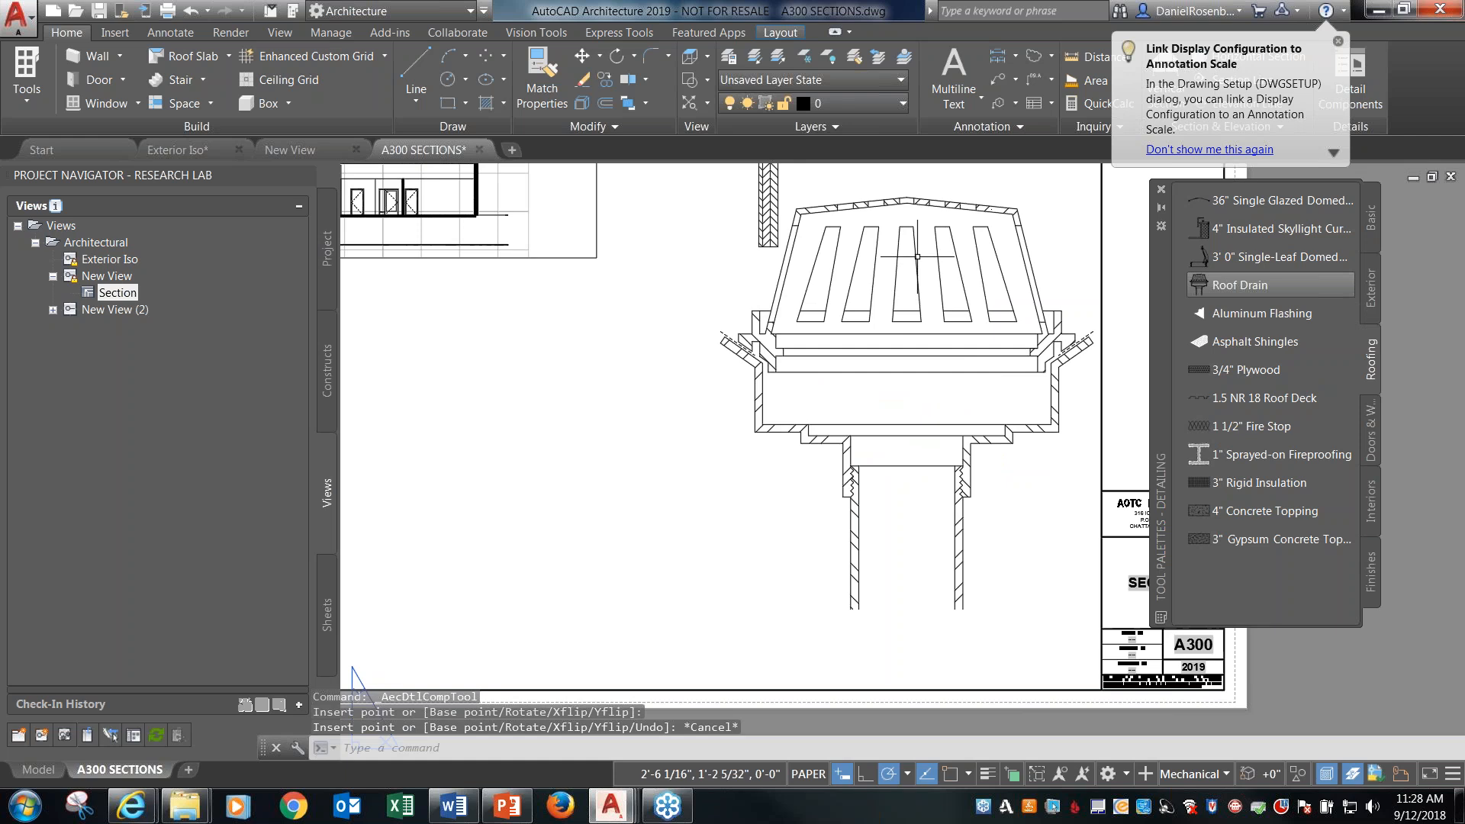
pyautogui.scroll(-2, 907, 389)
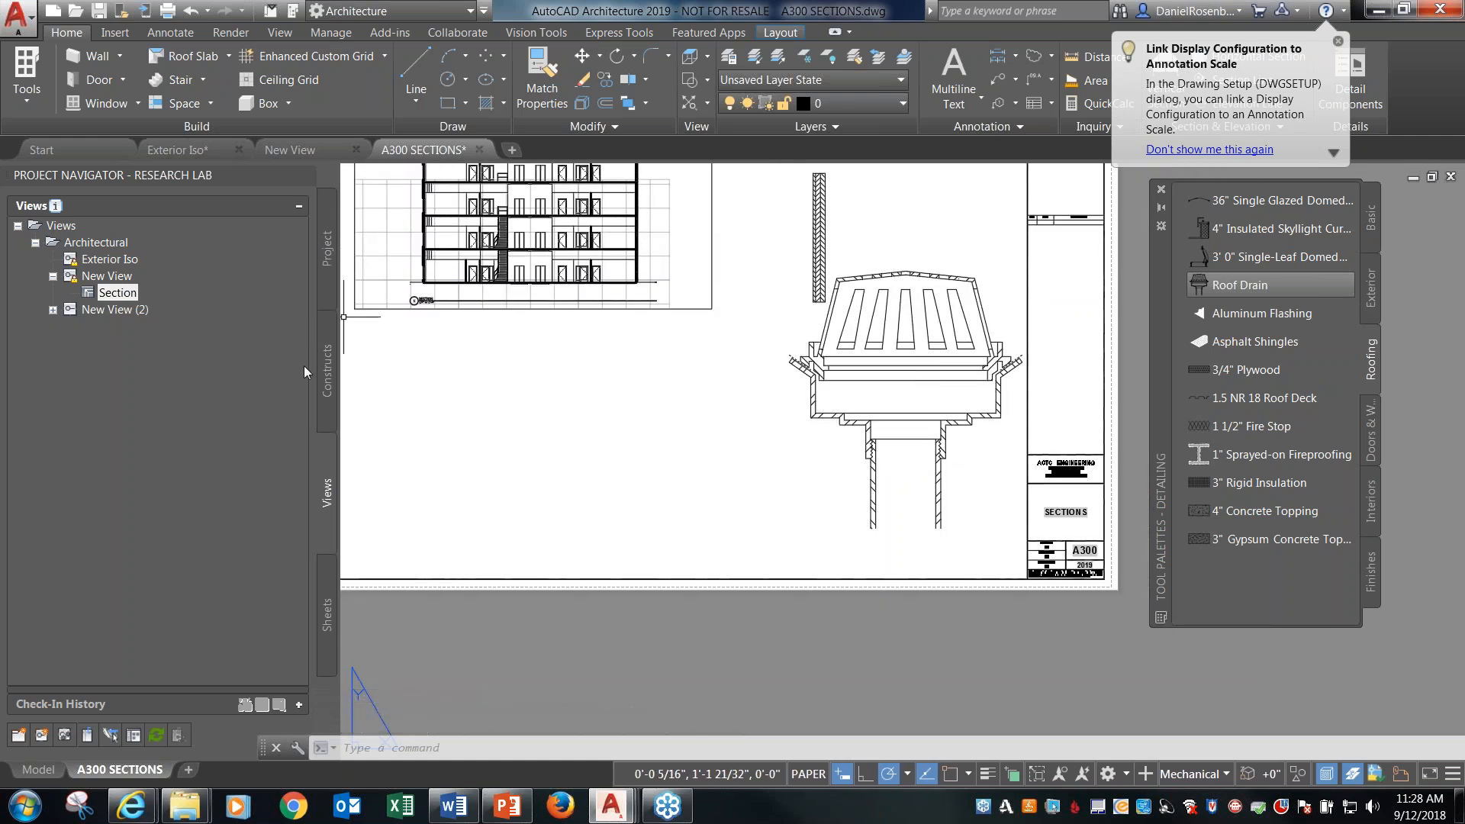
# Bring up the project's constructs, return to the New View drawing and insert a Roof Drain detail above the door schedule.
pyautogui.click(324, 380)
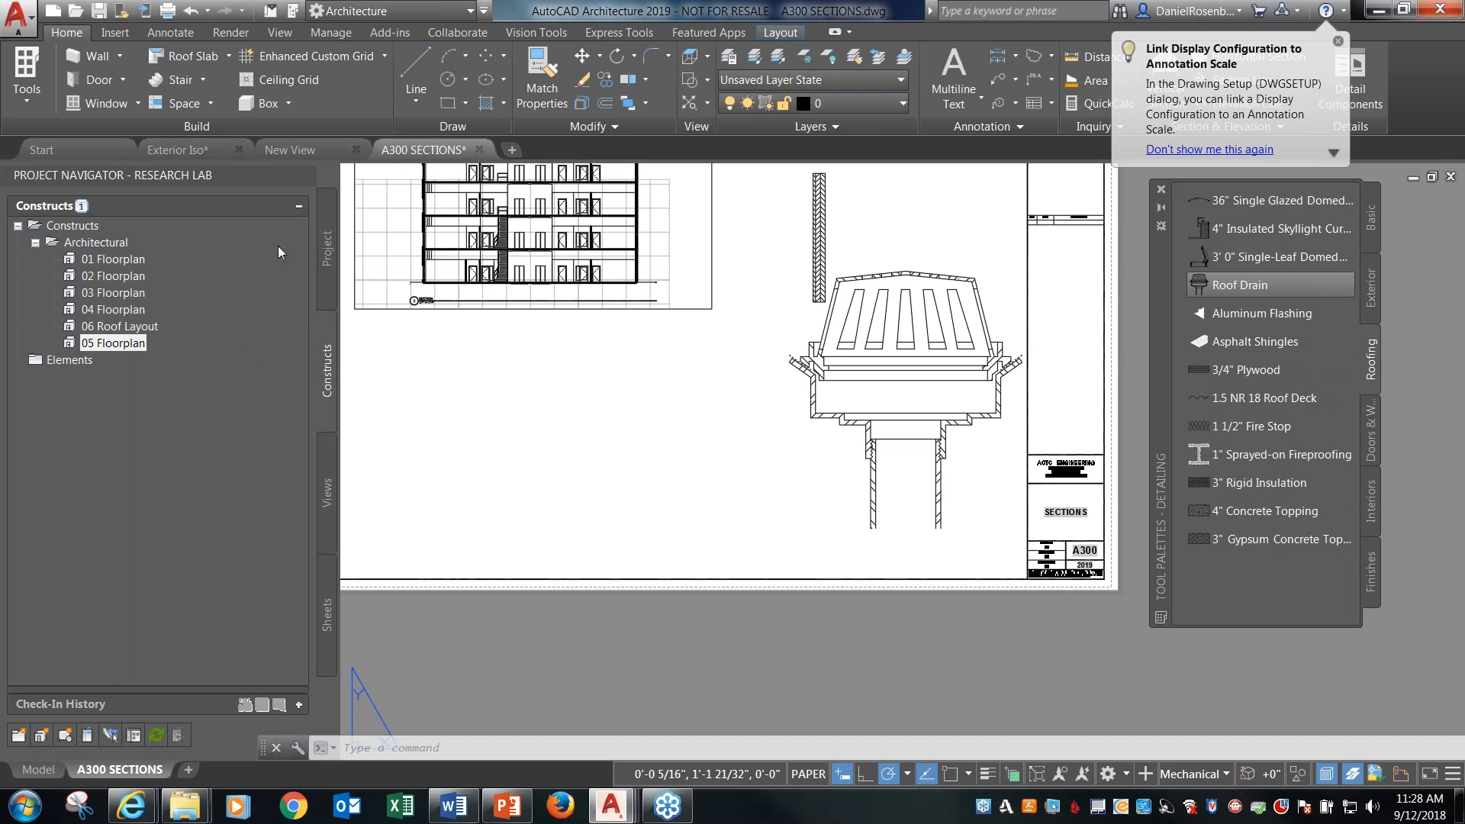
pyautogui.click(313, 153)
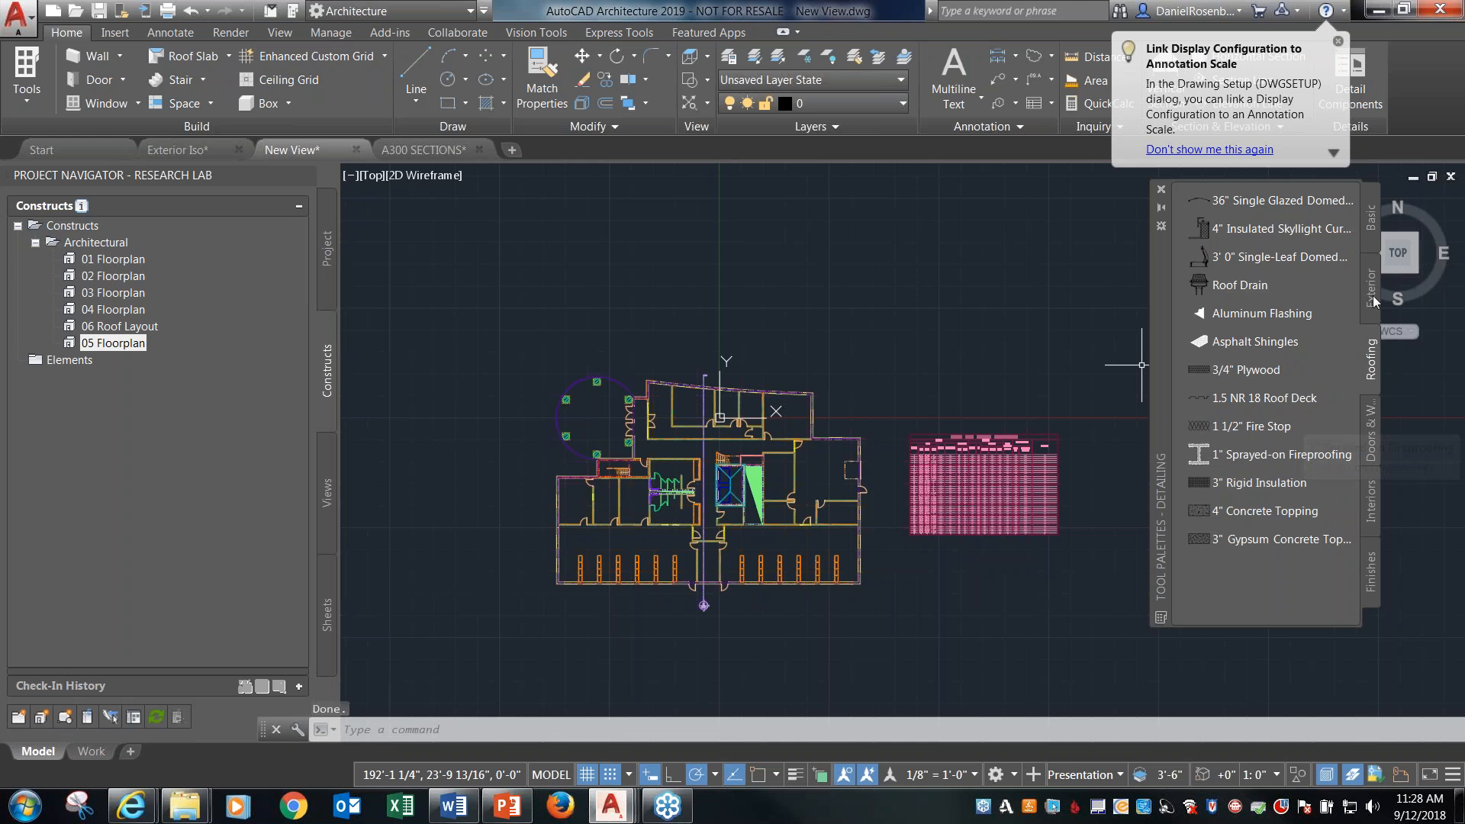
pyautogui.click(1227, 289)
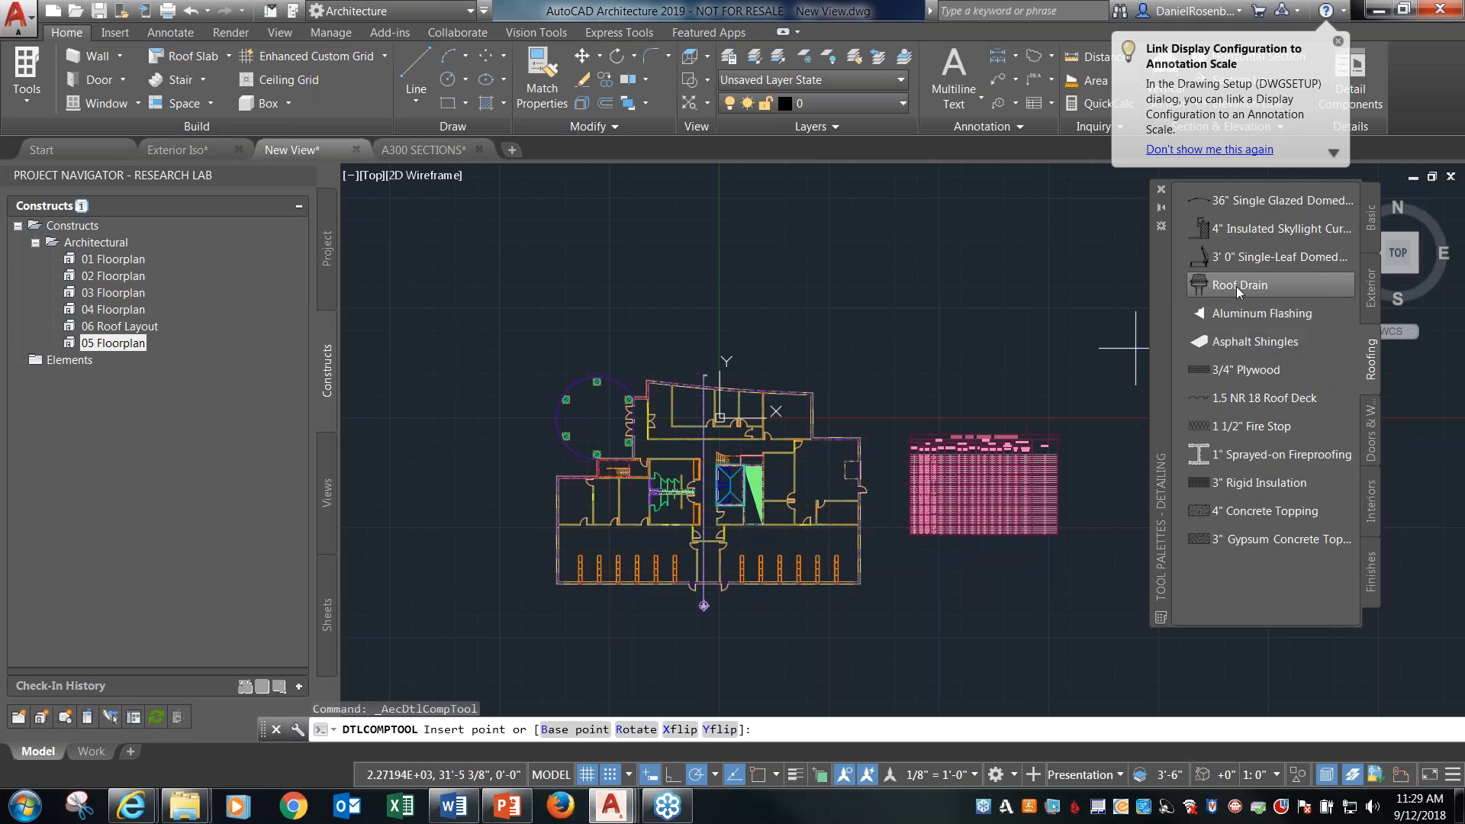
pyautogui.click(1059, 366)
pyautogui.scroll(6, 1059, 371)
pyautogui.scroll(-2, 926, 324)
pyautogui.press('Escape')
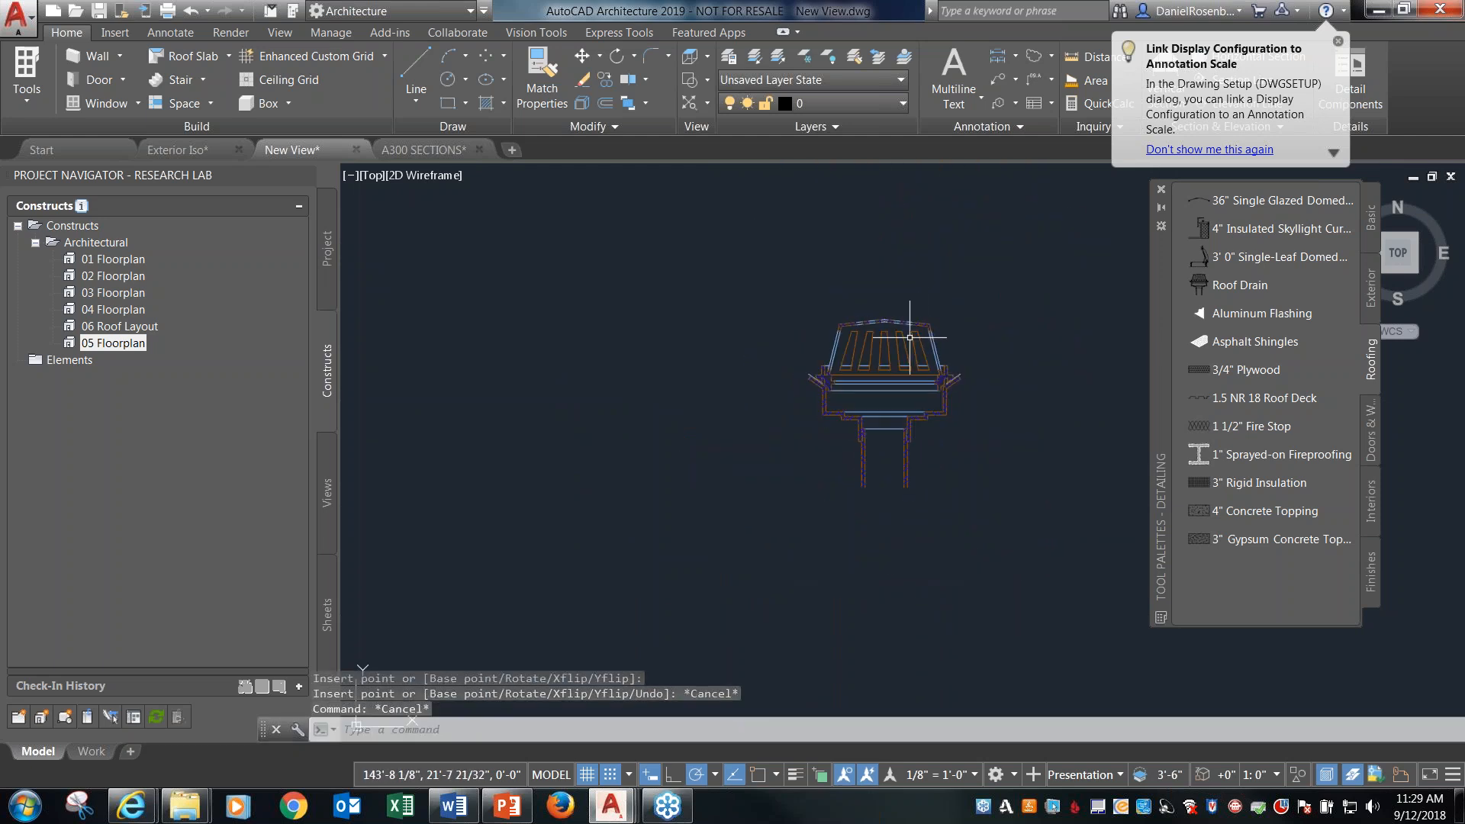
# Check which layer the inserted roof drain detail is on and review the drawing's layer list.
pyautogui.click(909, 333)
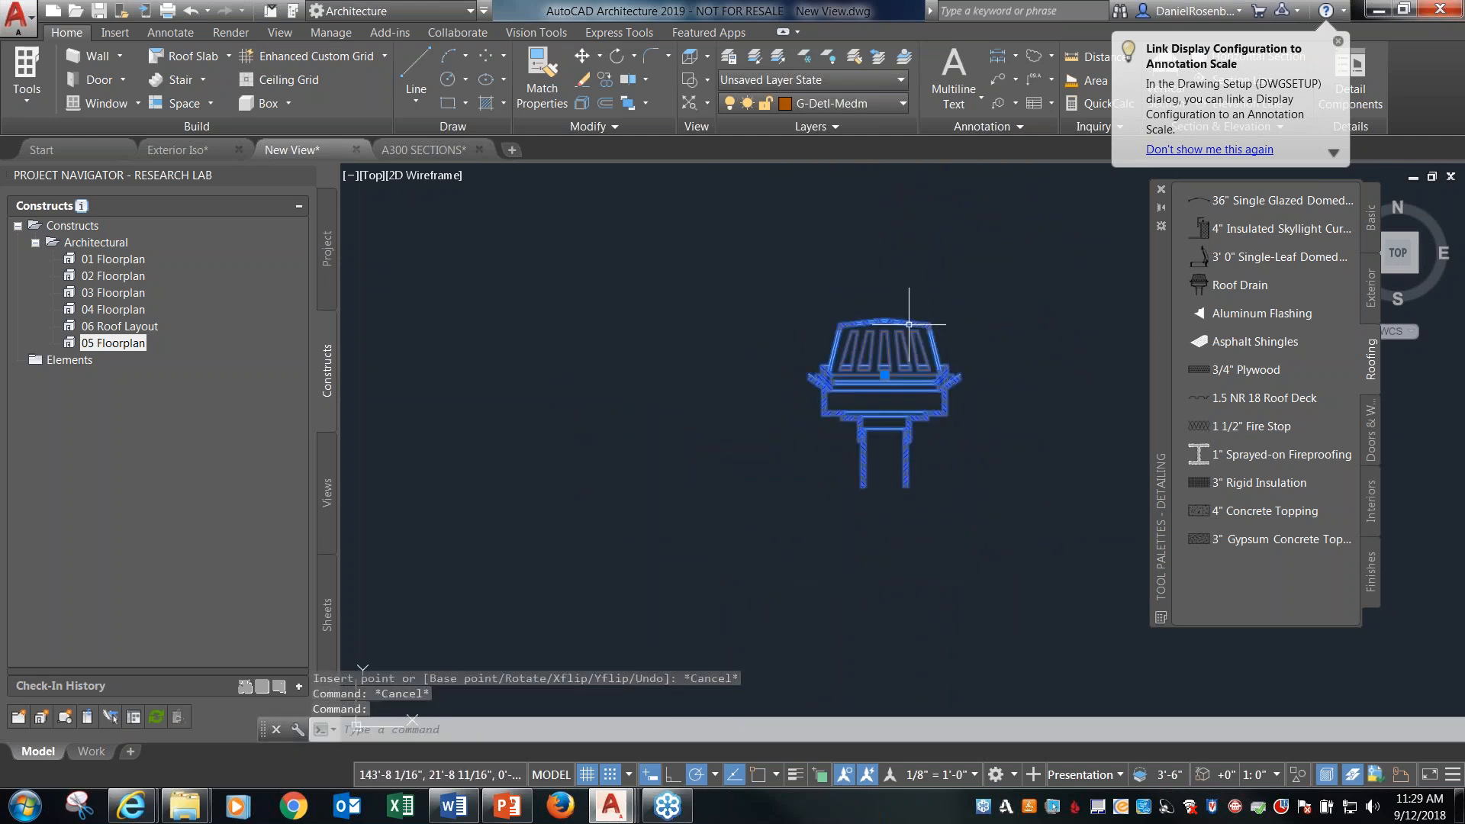
pyautogui.click(902, 106)
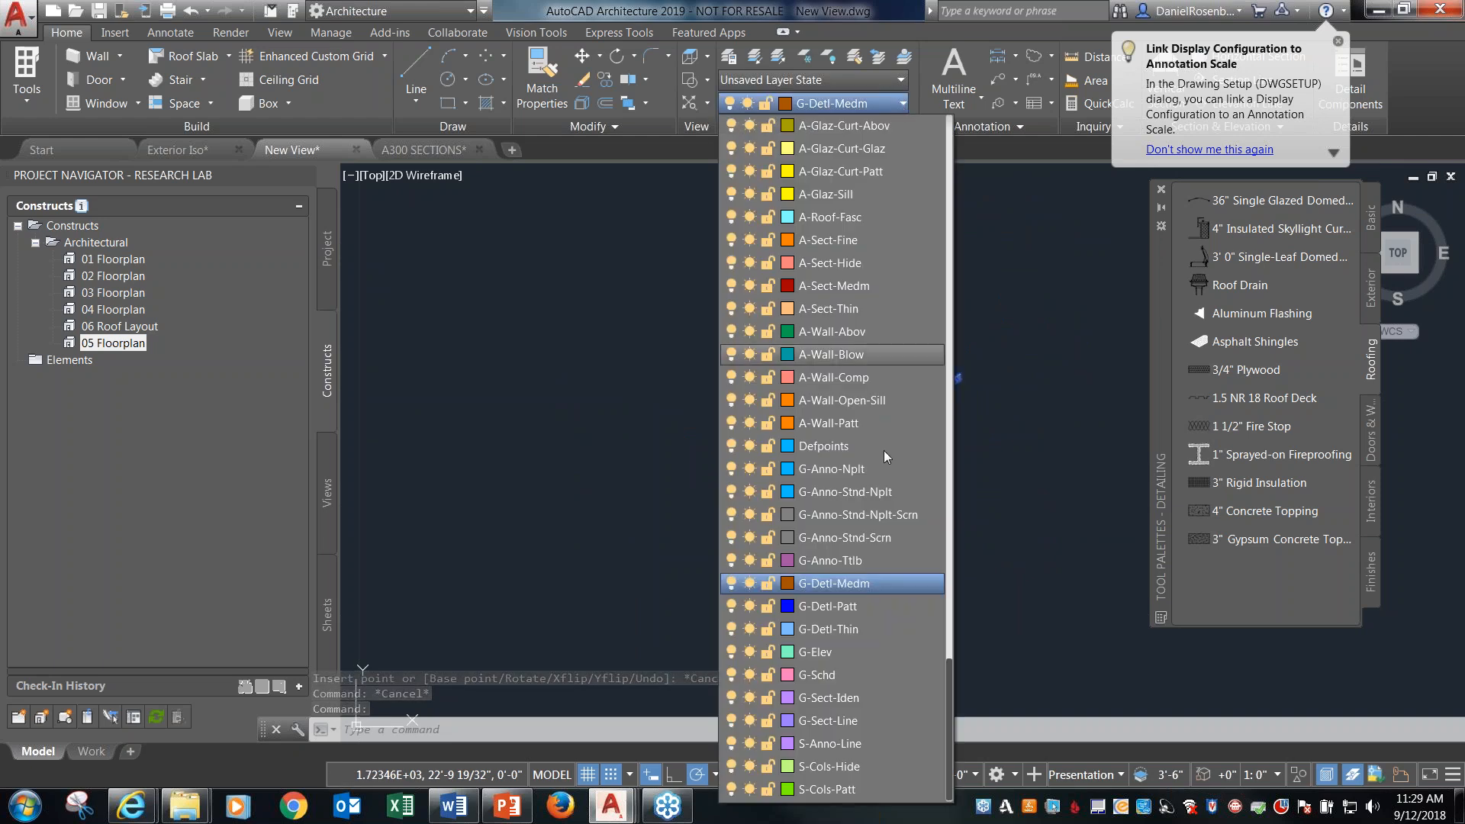
pyautogui.press('Escape')
pyautogui.press('Escape')
pyautogui.scroll(-10, 1046, 298)
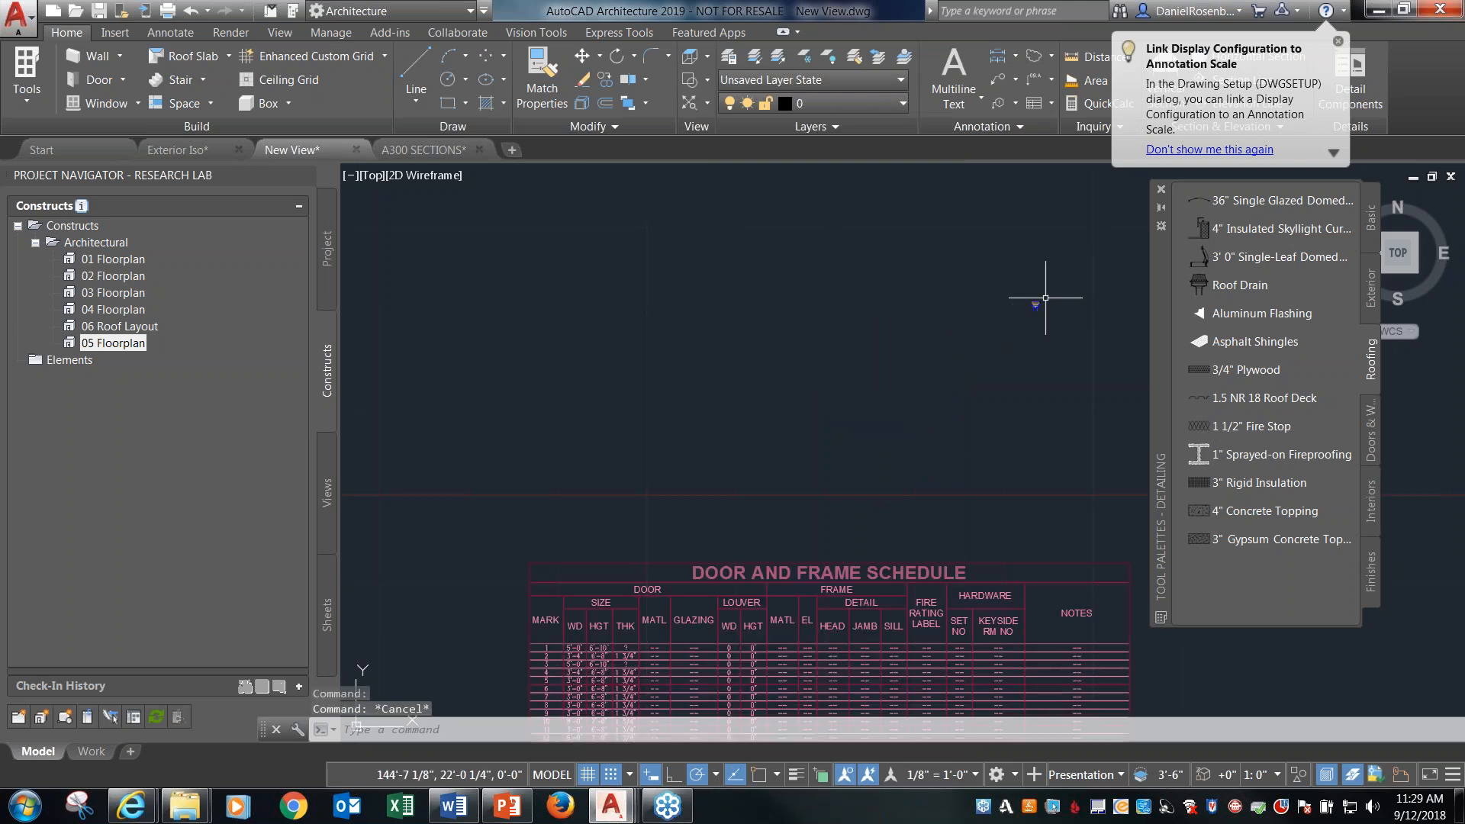
# Select the exterior wall near the stair in the New View floor plan to check whether it belongs to an external reference.
pyautogui.scroll(10, 715, 390)
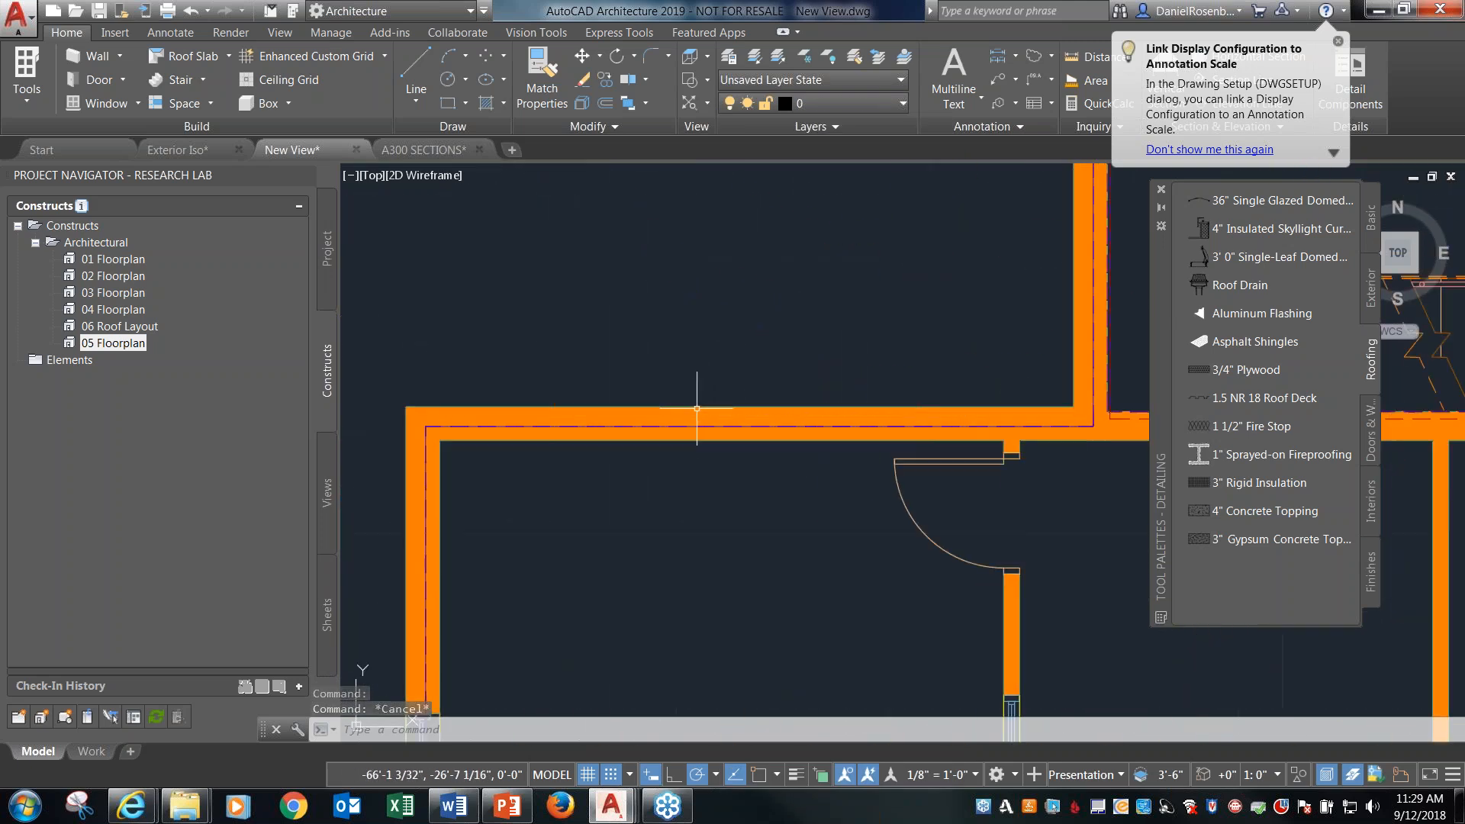
pyautogui.click(697, 408)
pyautogui.press('Escape')
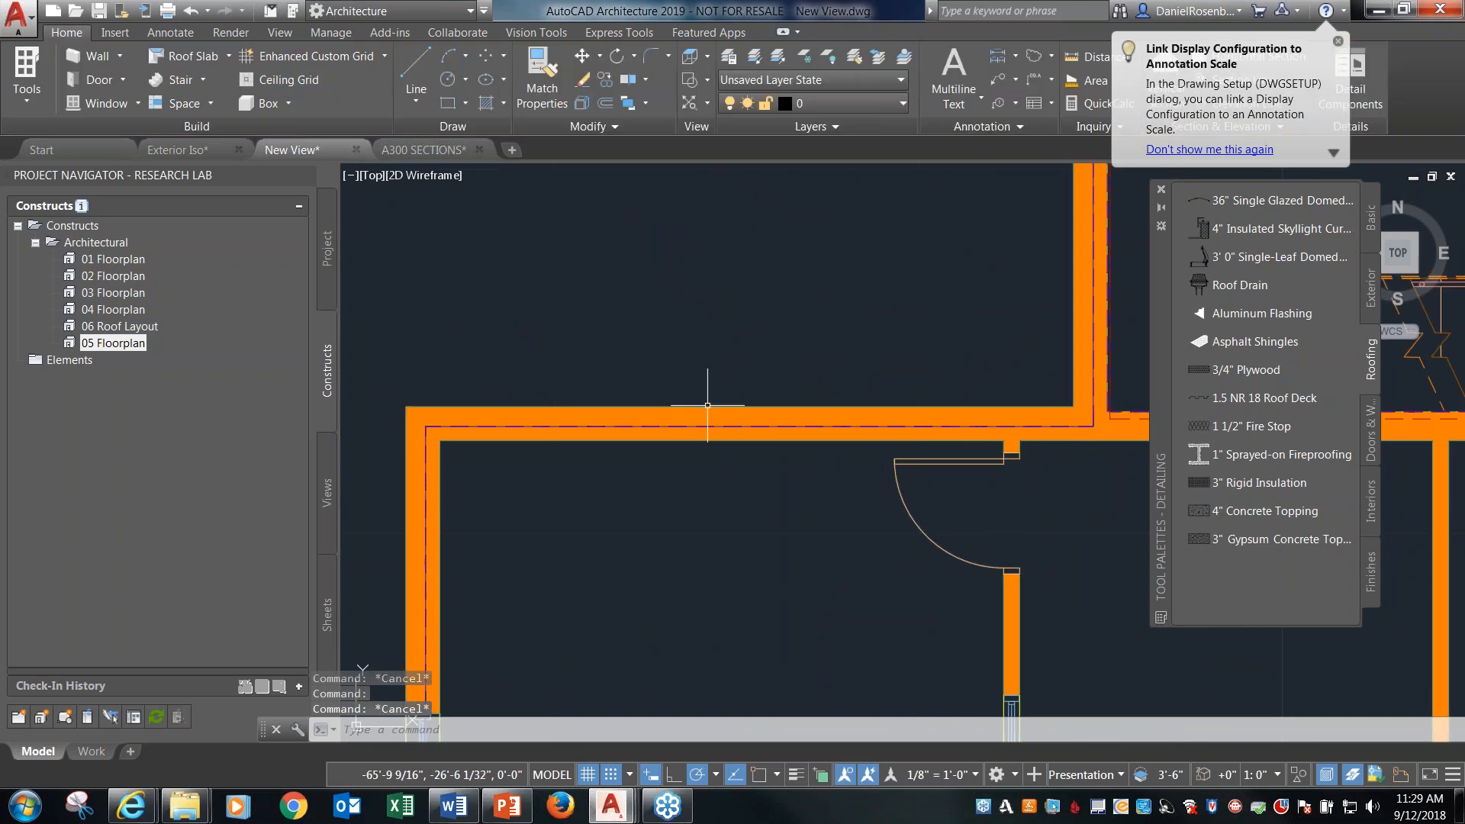
pyautogui.scroll(-3, 897, 481)
pyautogui.click(713, 396)
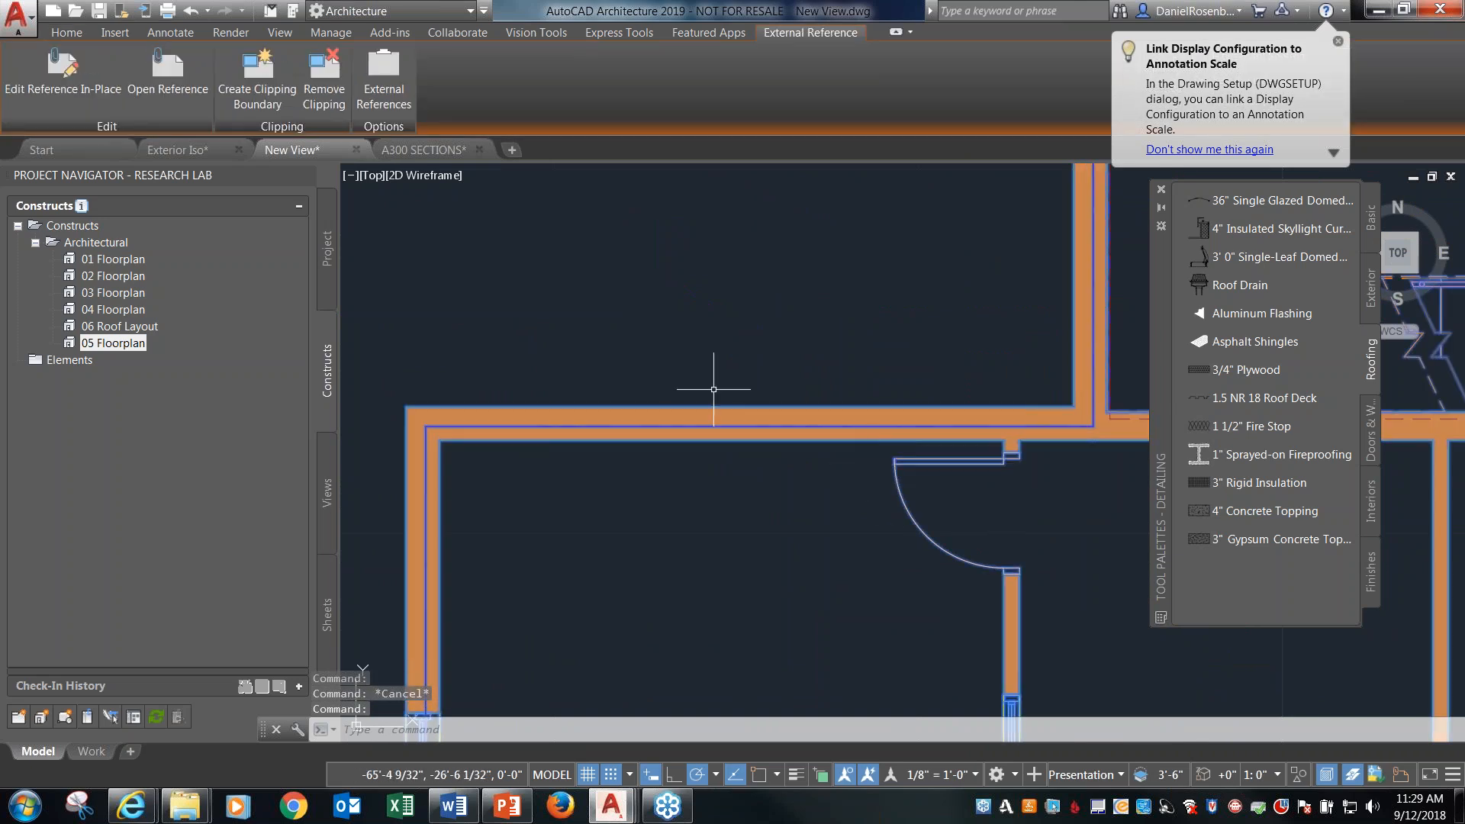
pyautogui.scroll(-2, 668, 355)
pyautogui.press('Escape')
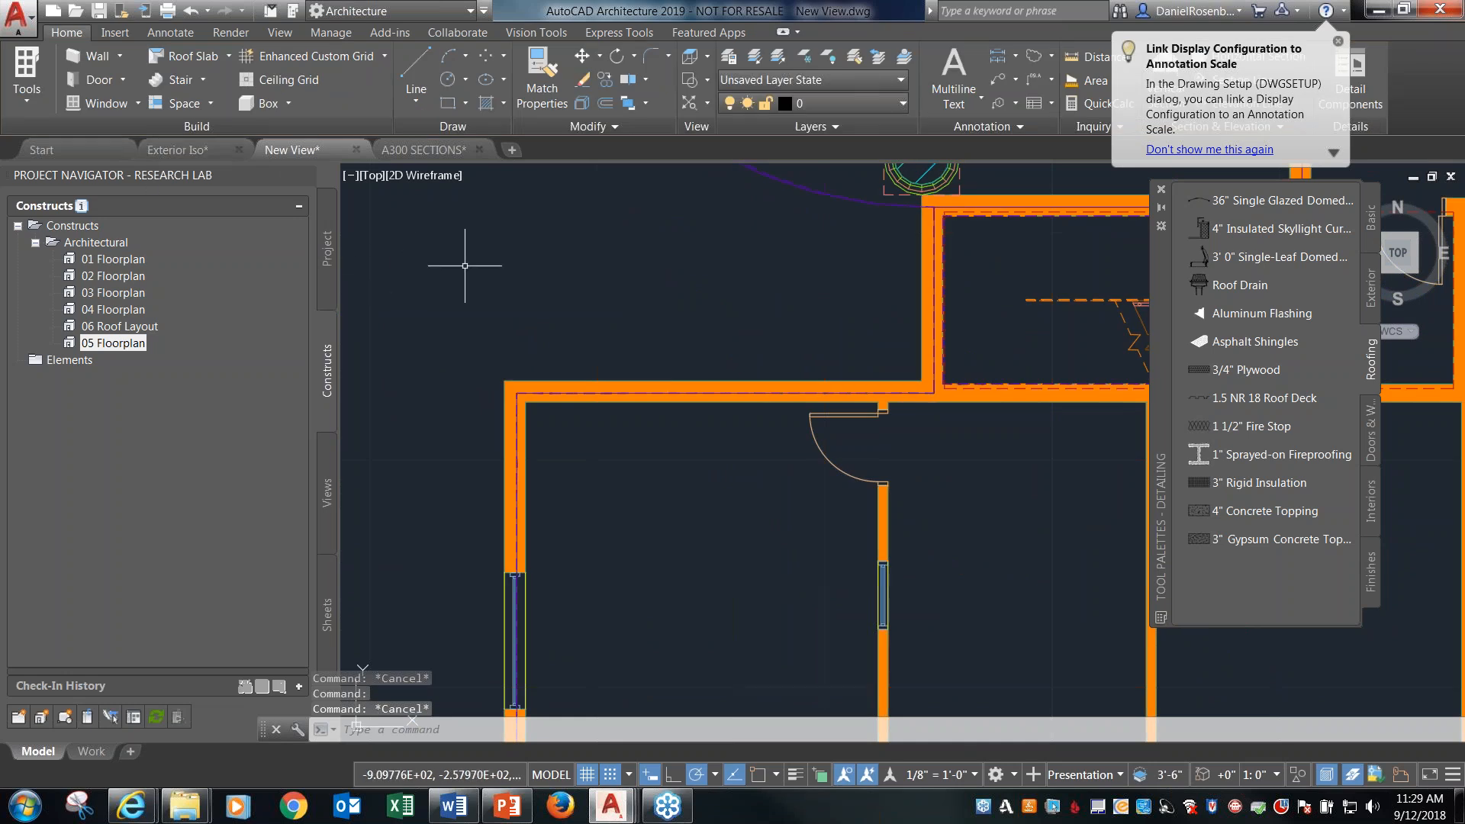
# Open the 01 Floorplan construct and check the layer assignment of the exterior wall beside the stair and the door below it.
pyautogui.click(119, 260)
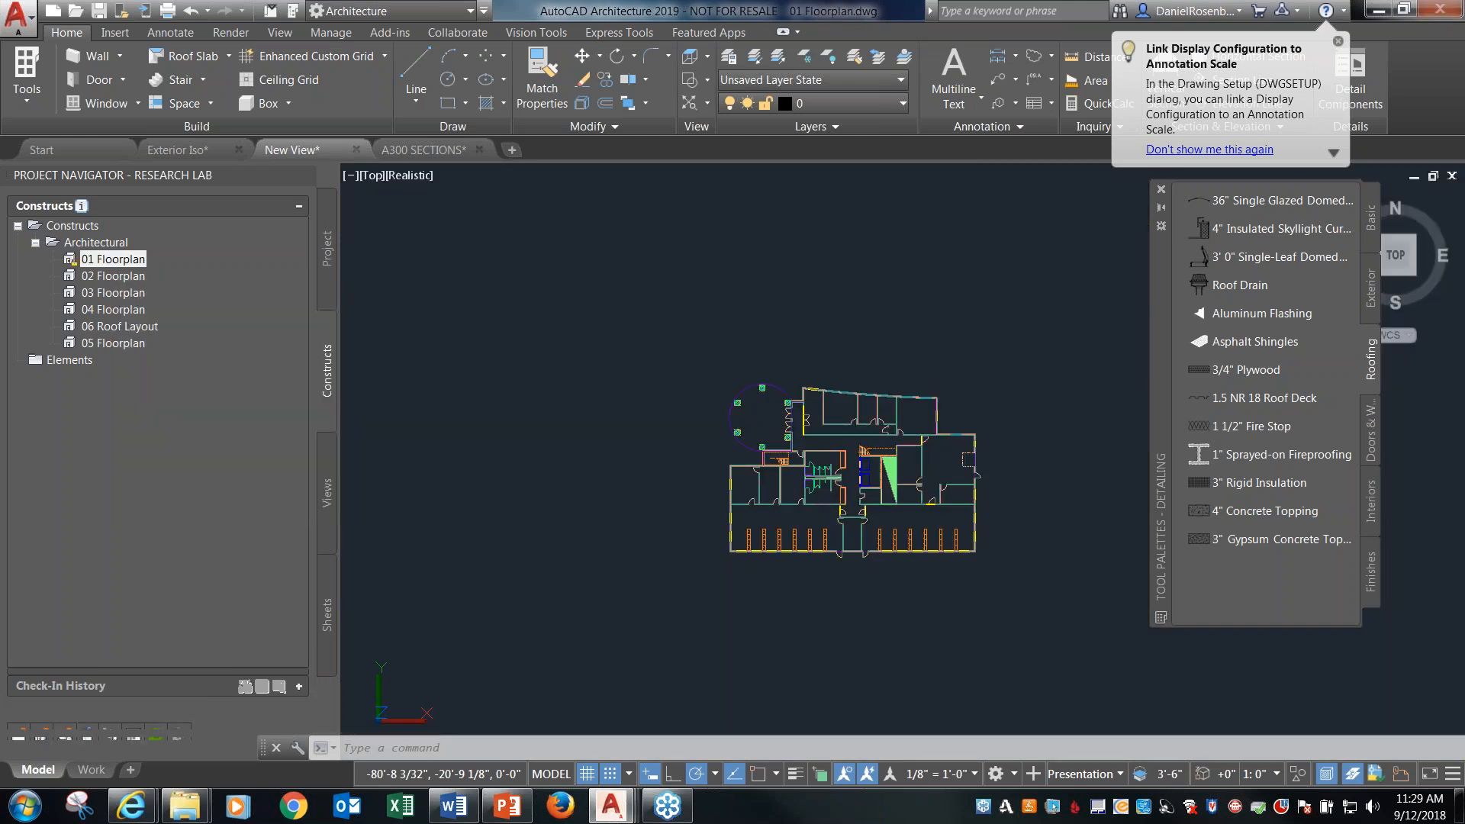
pyautogui.scroll(5, 772, 453)
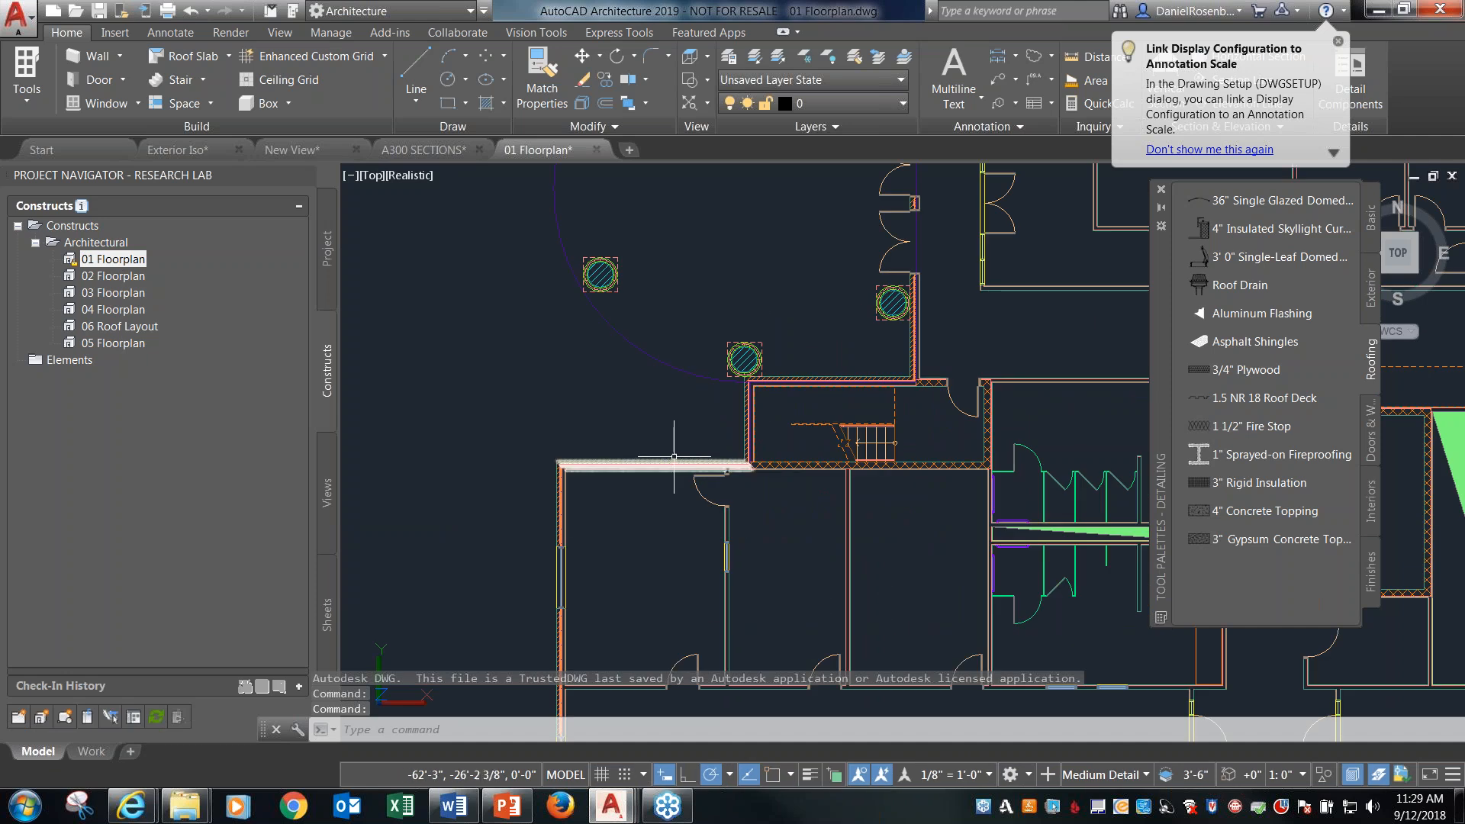
pyautogui.click(669, 467)
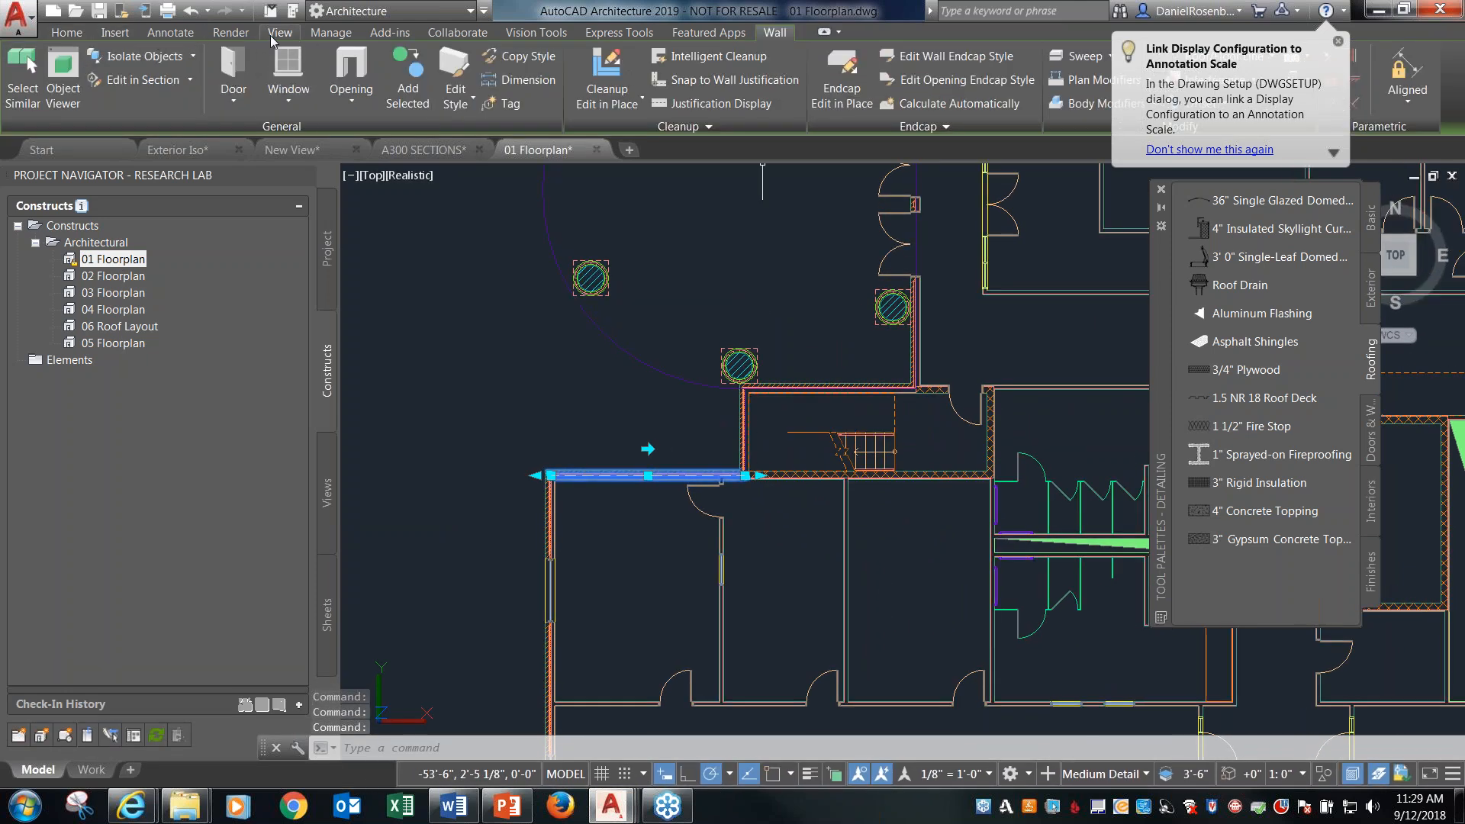
pyautogui.click(67, 32)
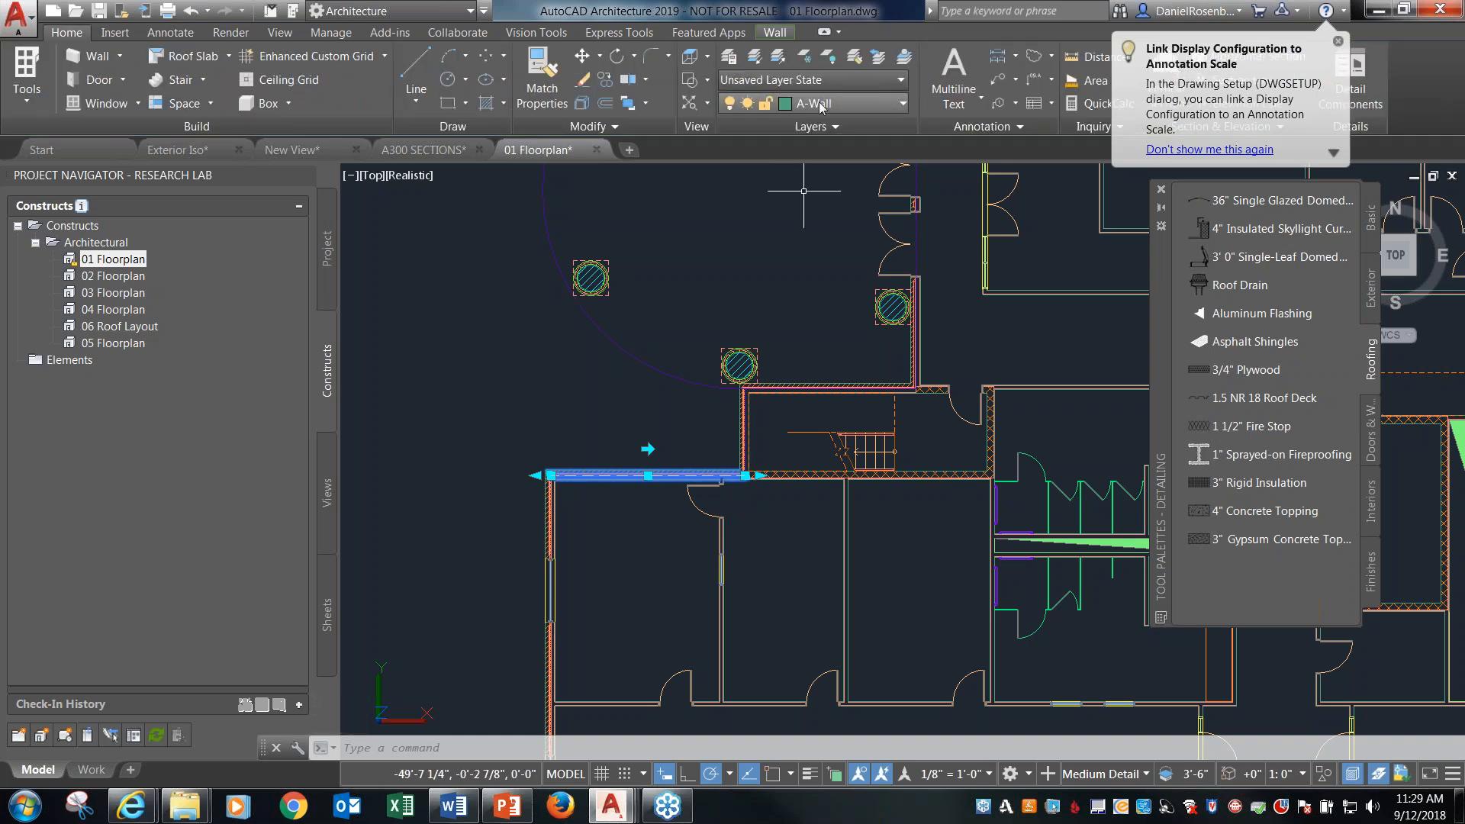
pyautogui.press('Escape')
pyautogui.click(707, 512)
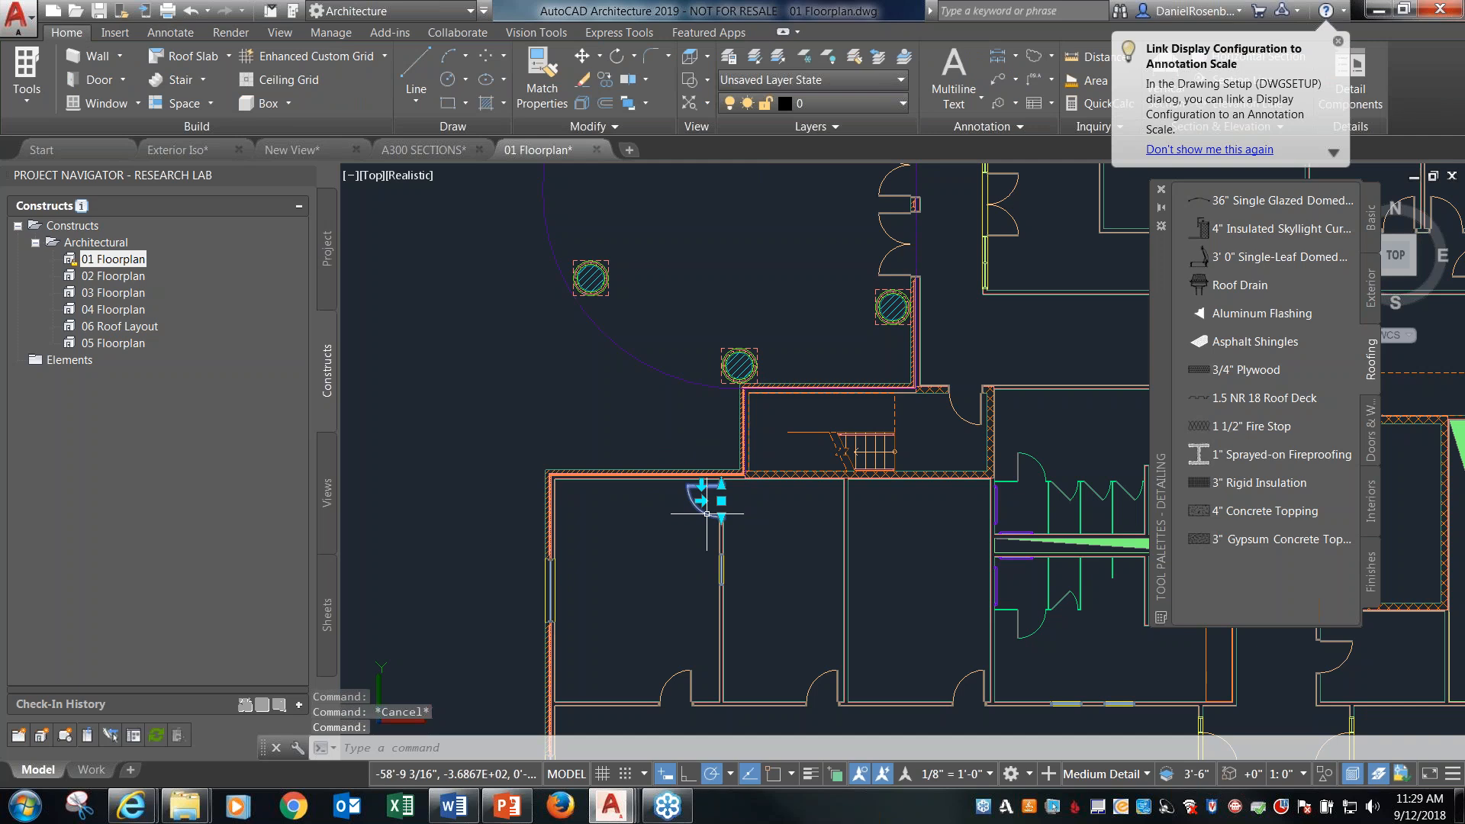
pyautogui.click(82, 35)
pyautogui.press('Escape')
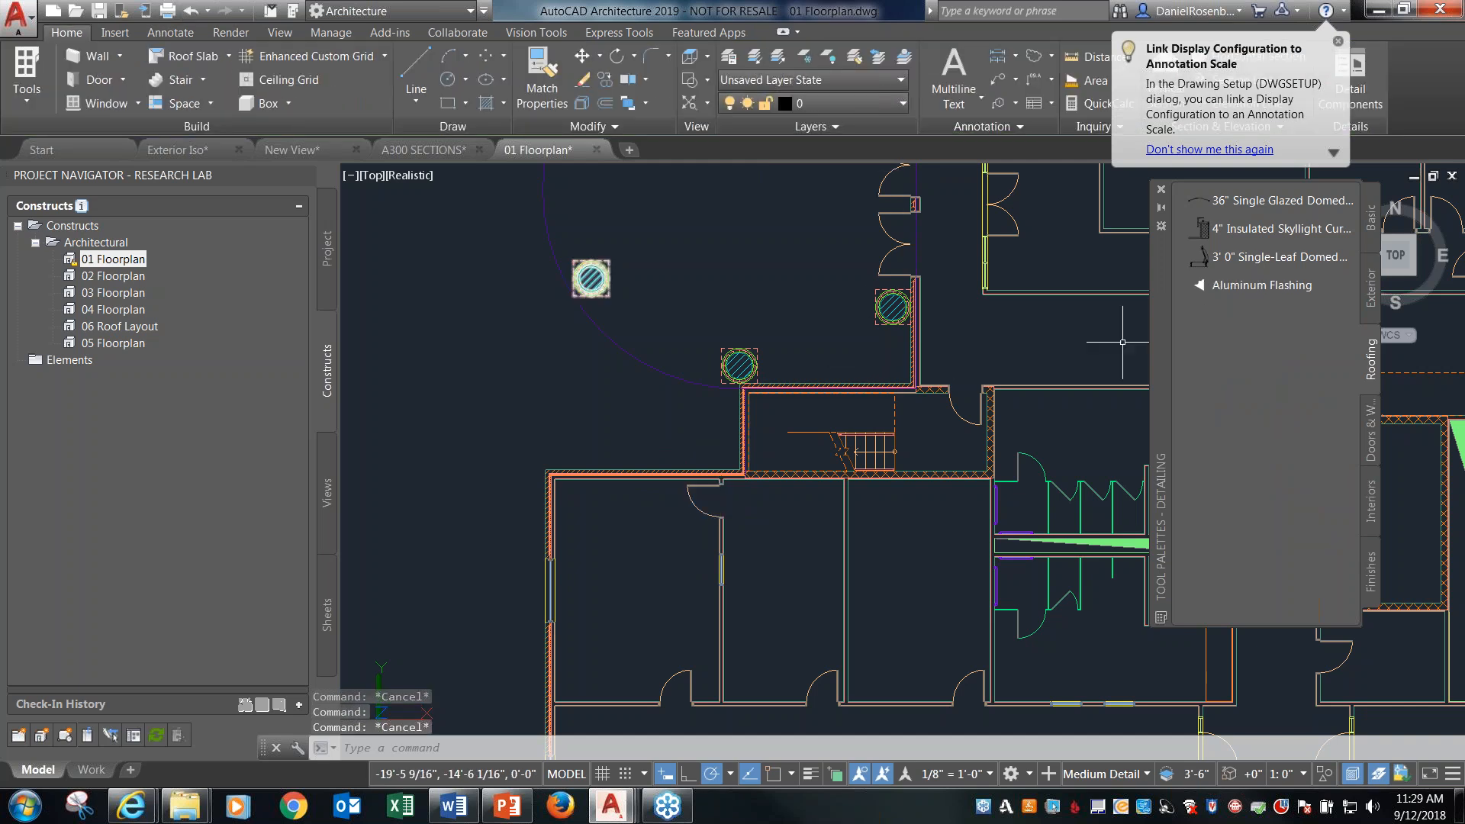
# Browse the Doors & Windows, Interiors and Finishes detail components, and switch the tool palettes to the Design set.
pyautogui.click(1373, 448)
pyautogui.click(1373, 495)
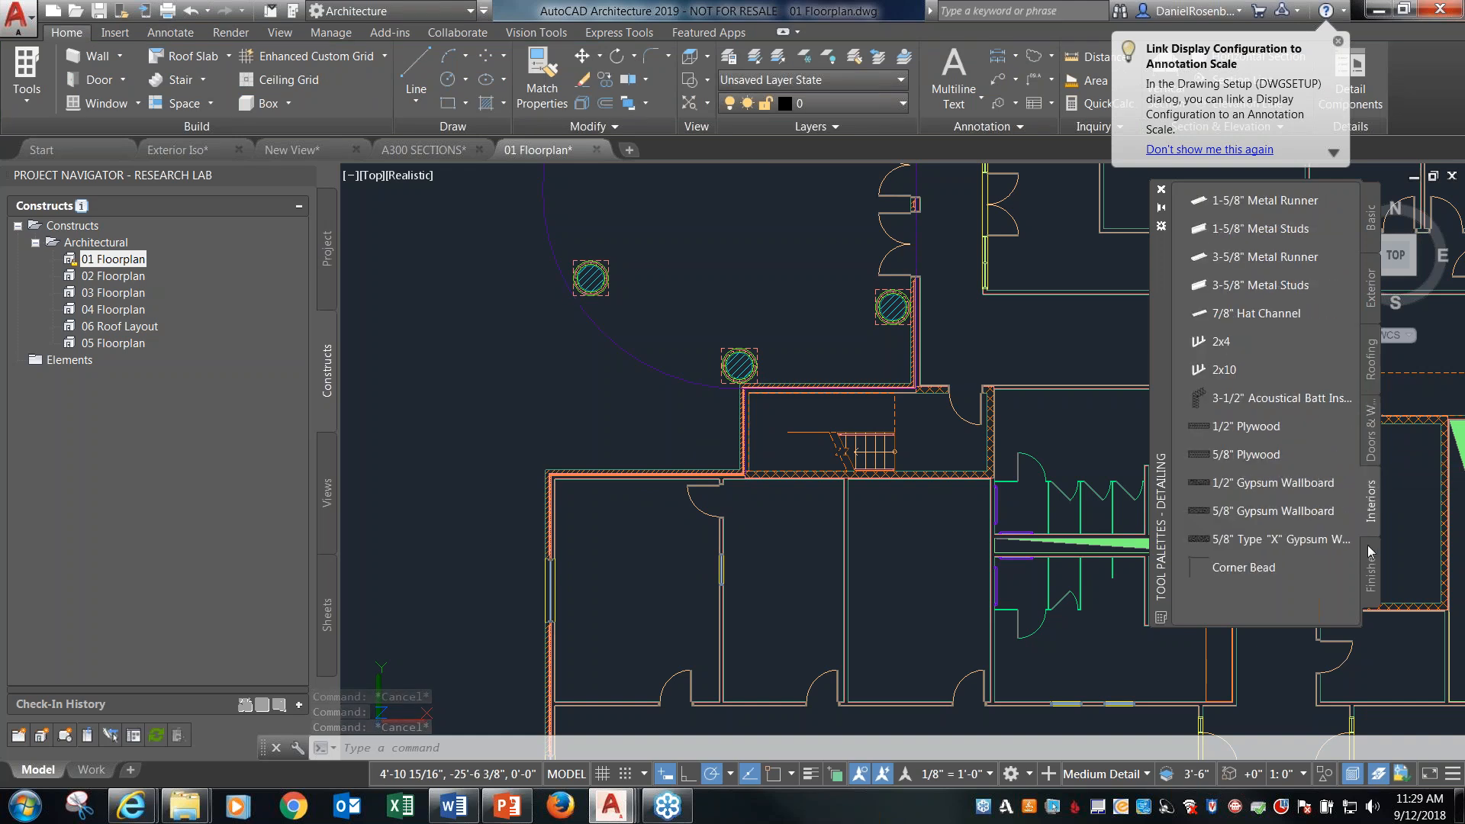
pyautogui.click(1373, 557)
pyautogui.click(1373, 513)
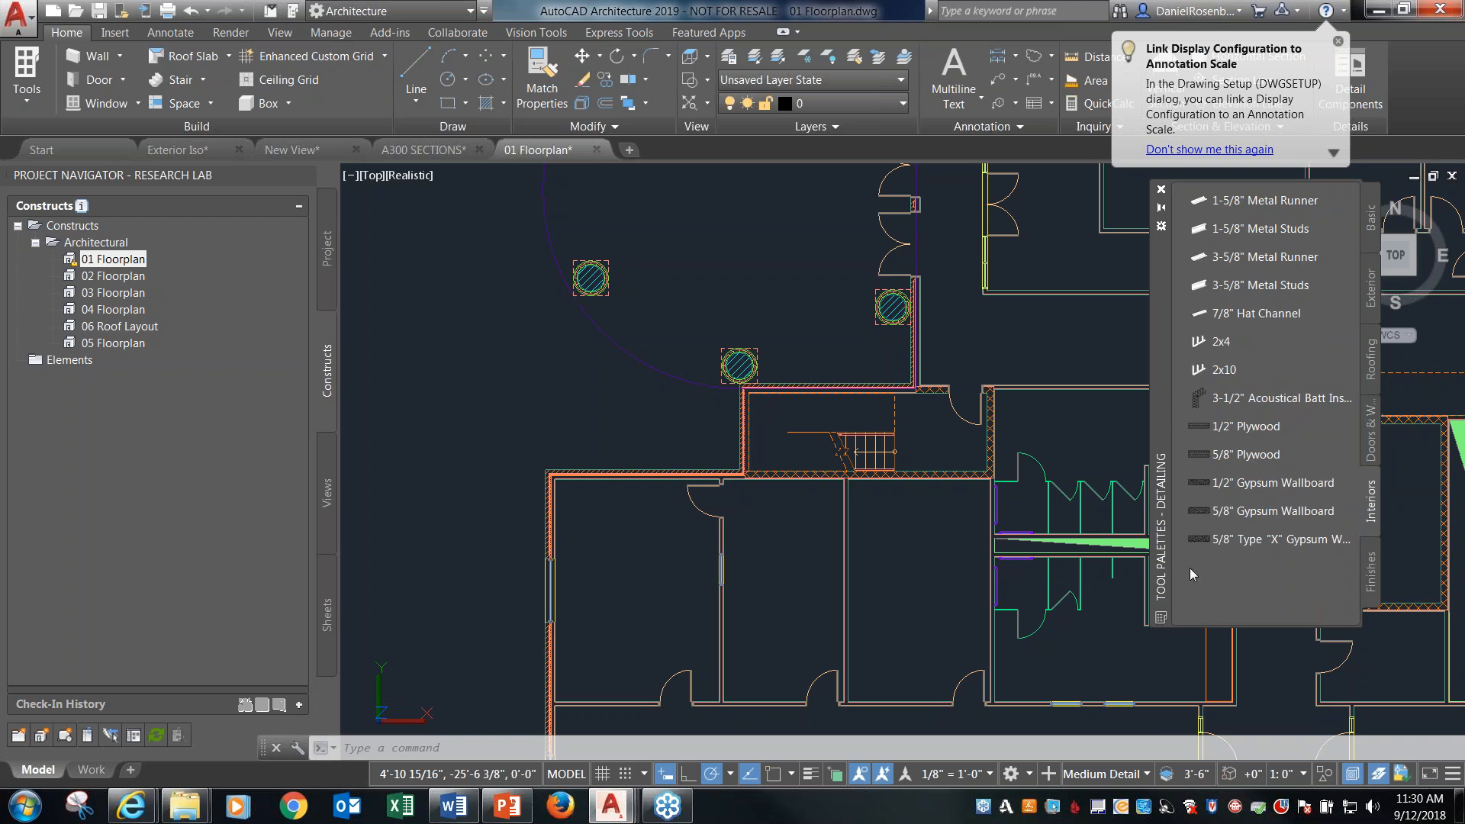
pyautogui.rightClick(1157, 354)
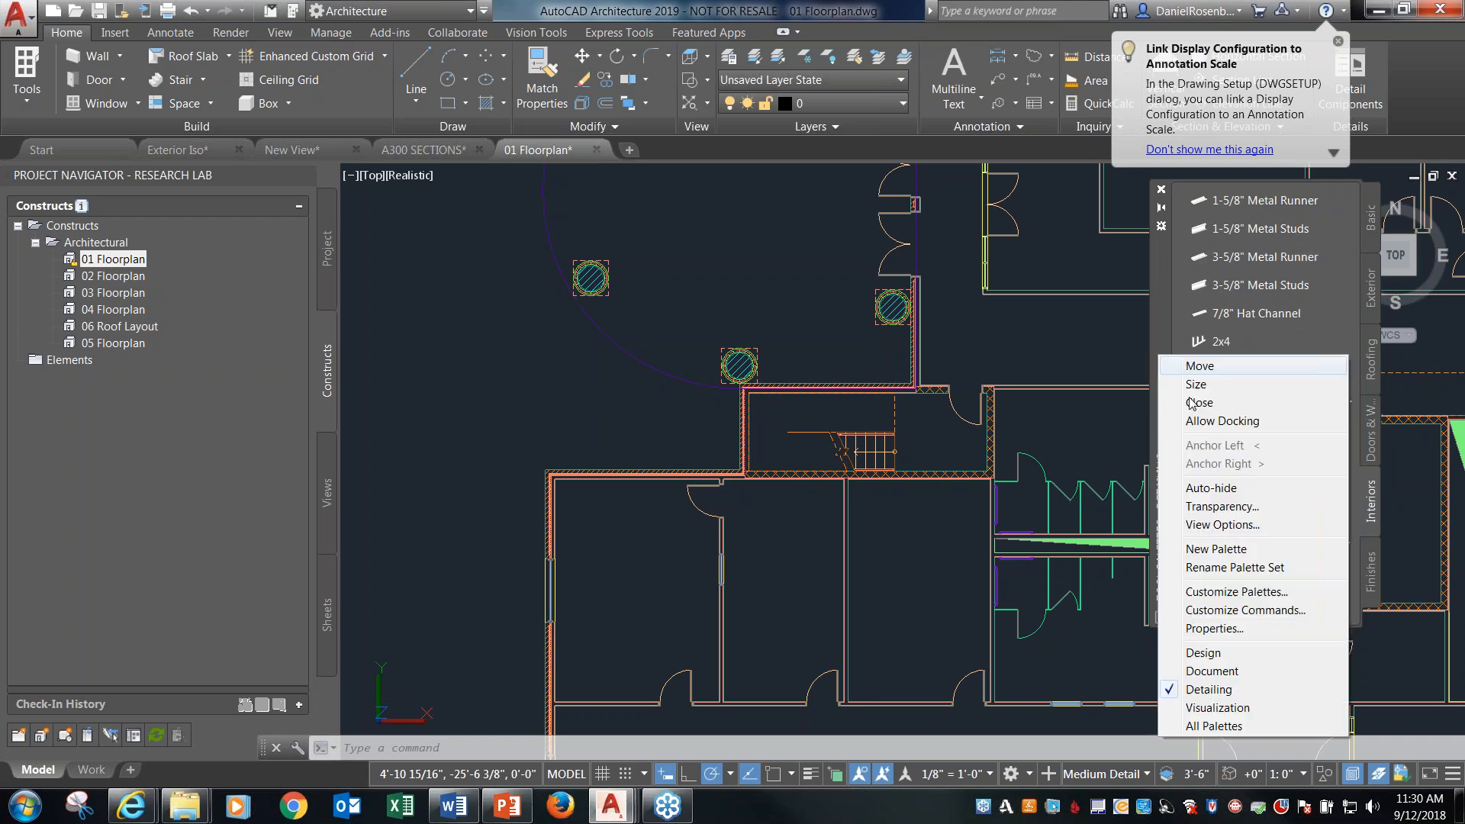
pyautogui.click(1209, 655)
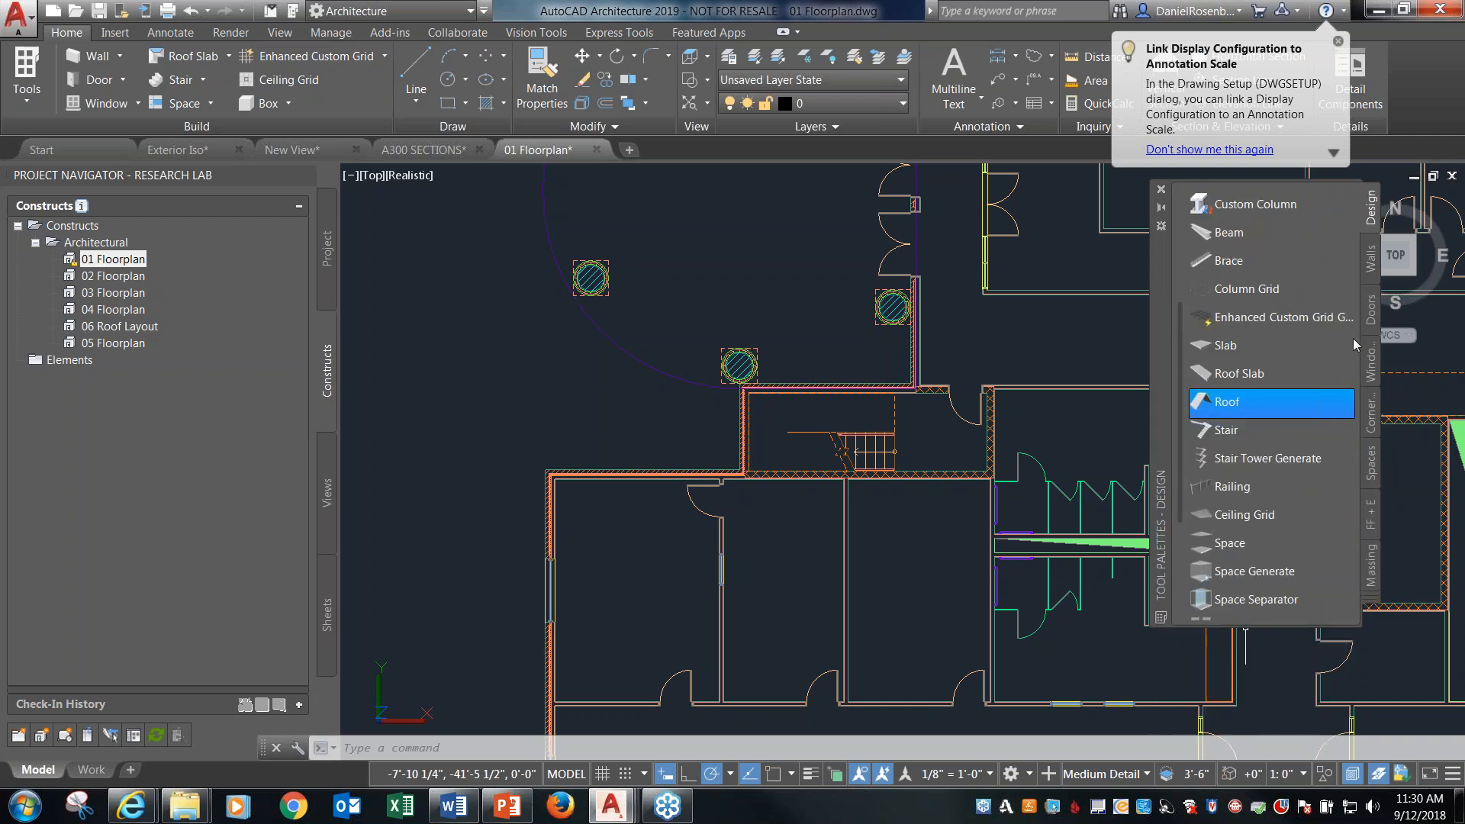
# Search the Content Browser's catalogs for casework, look through the first page of cabinets, and return to the floor plan drawing.
pyautogui.scroll(-5, 1180, 509)
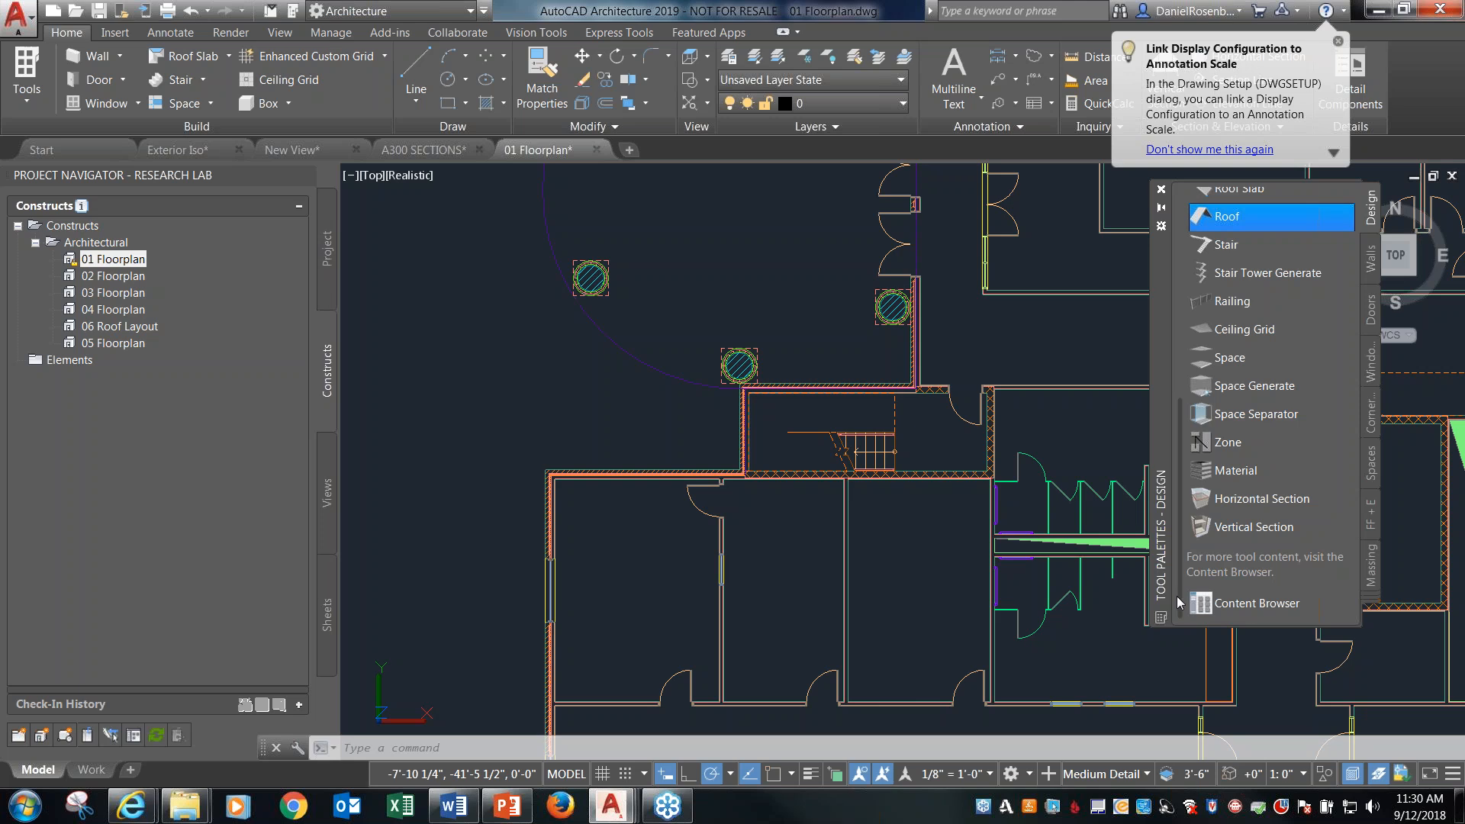
pyautogui.click(1251, 608)
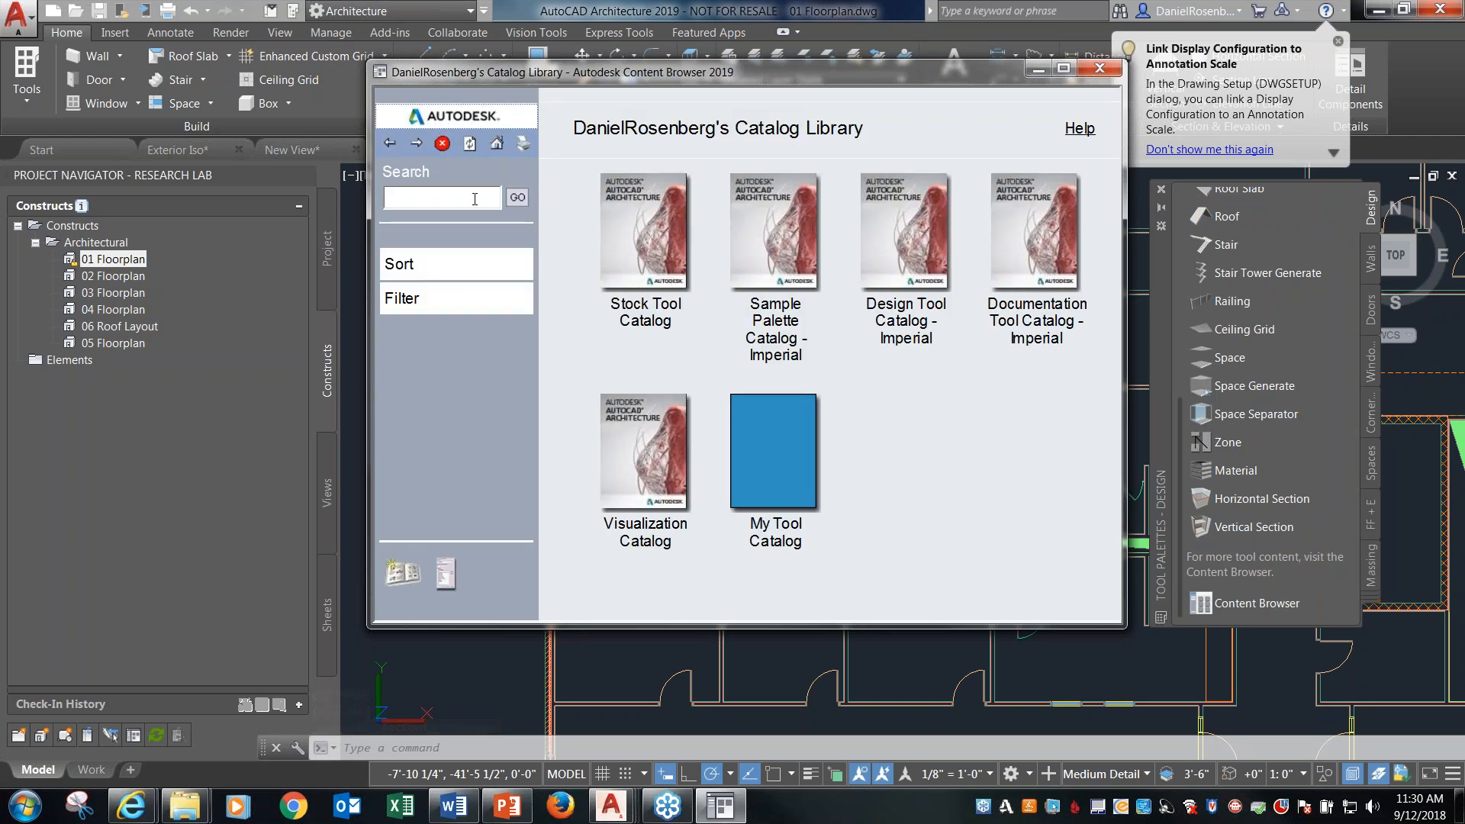
pyautogui.click(474, 199)
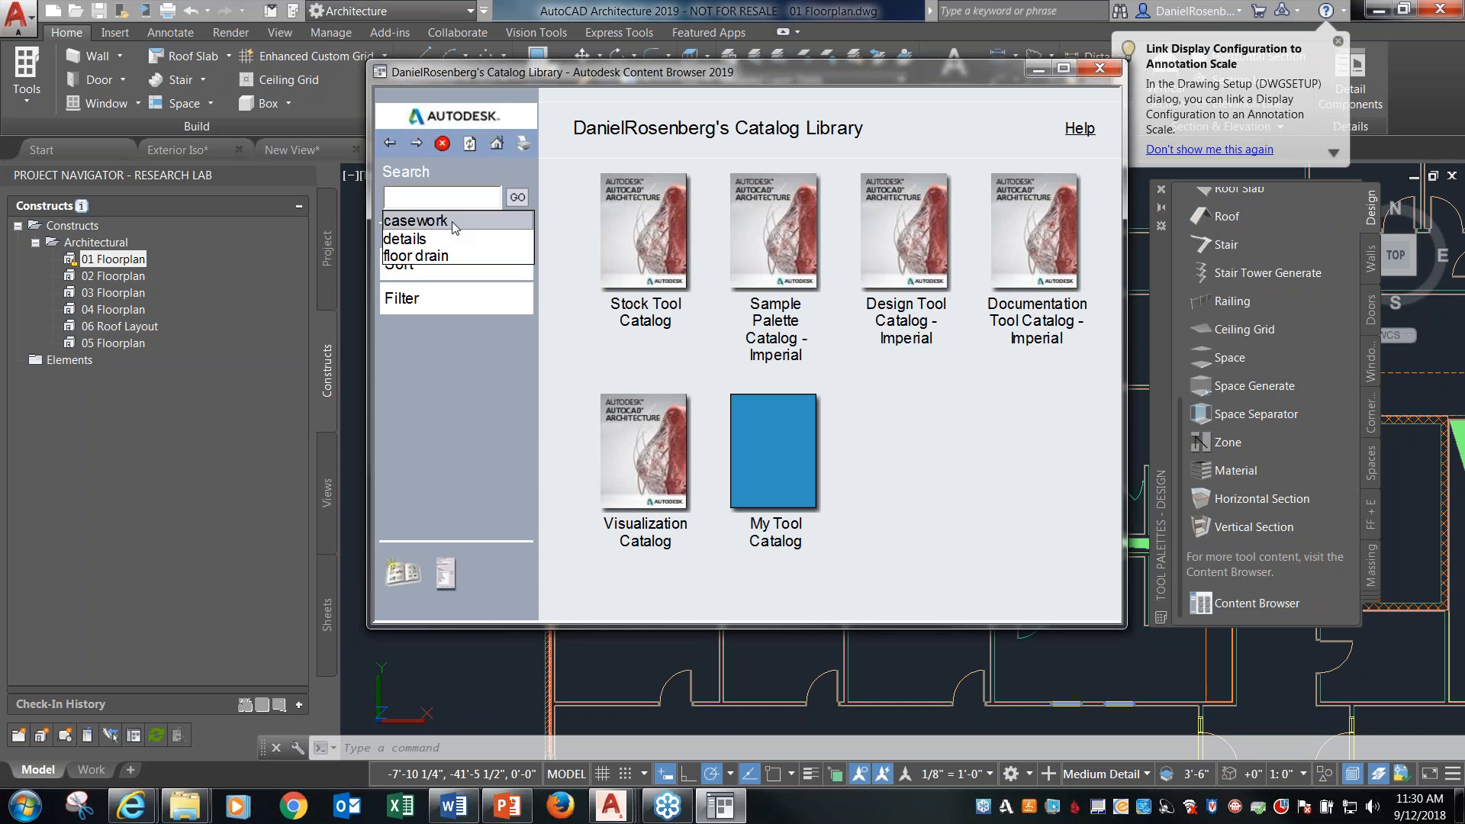
pyautogui.click(452, 221)
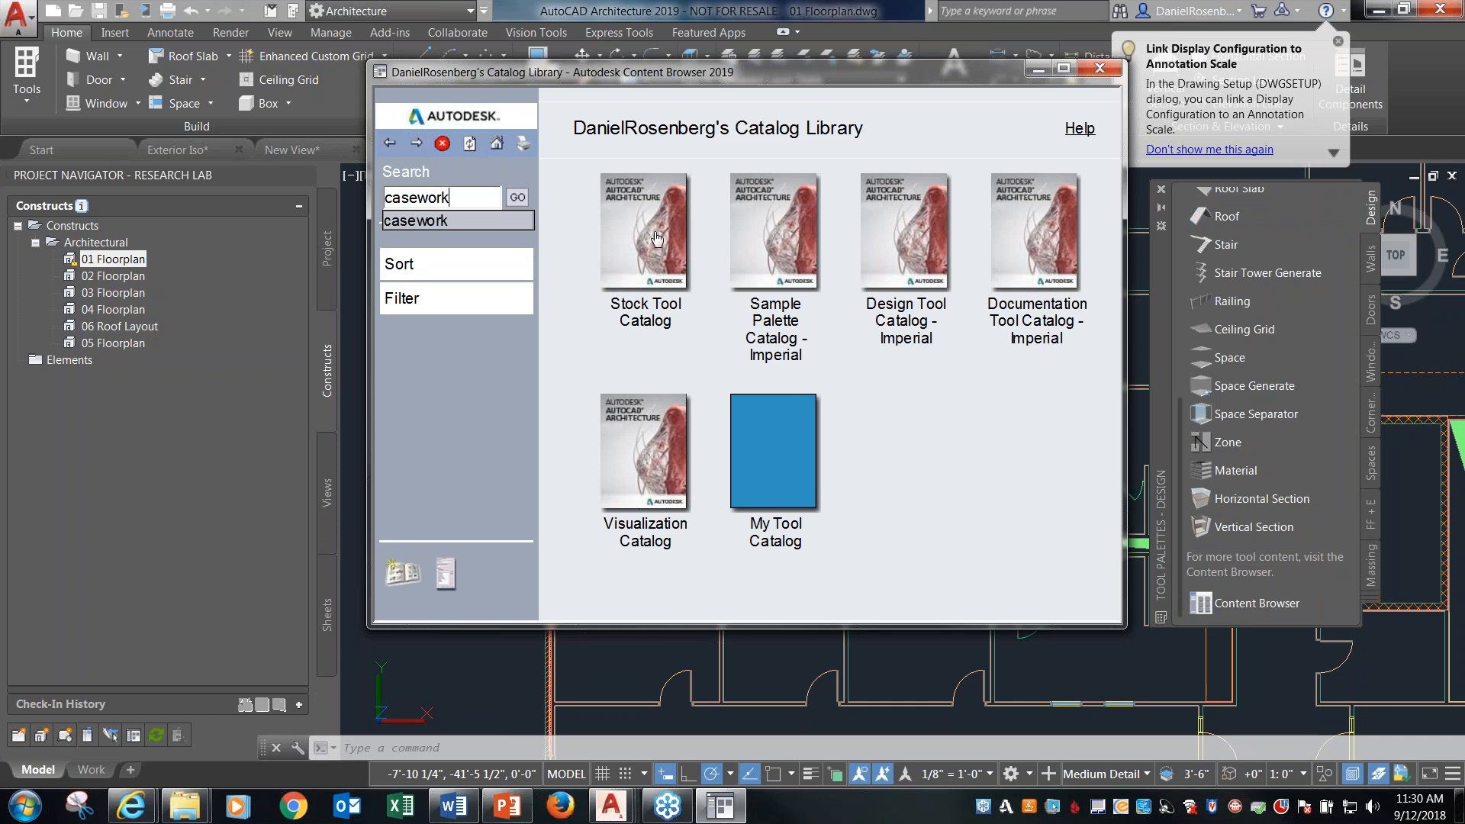
pyautogui.click(518, 198)
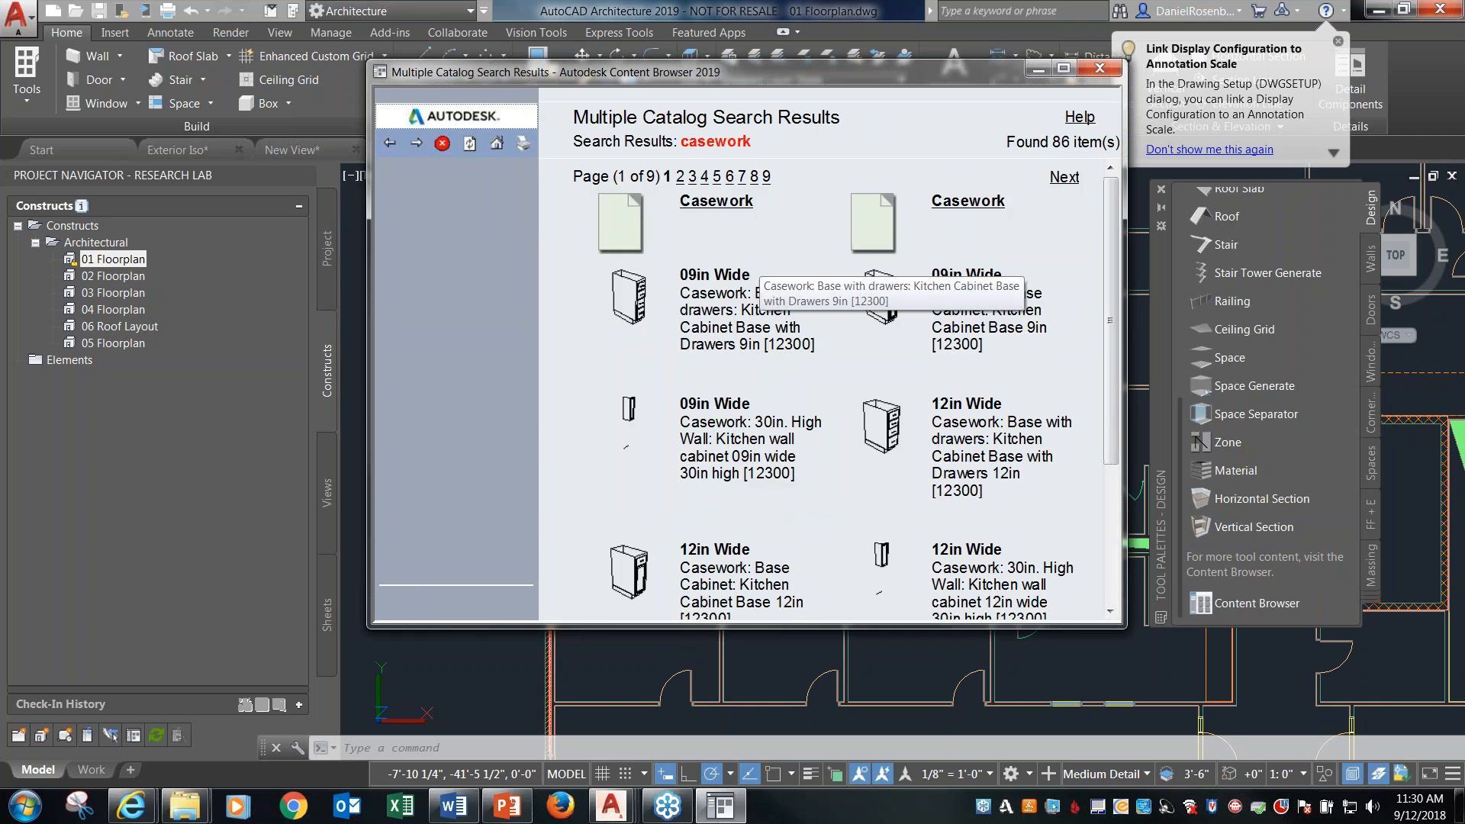
pyautogui.moveTo(1112, 218); pyautogui.dragTo(1110, 351)
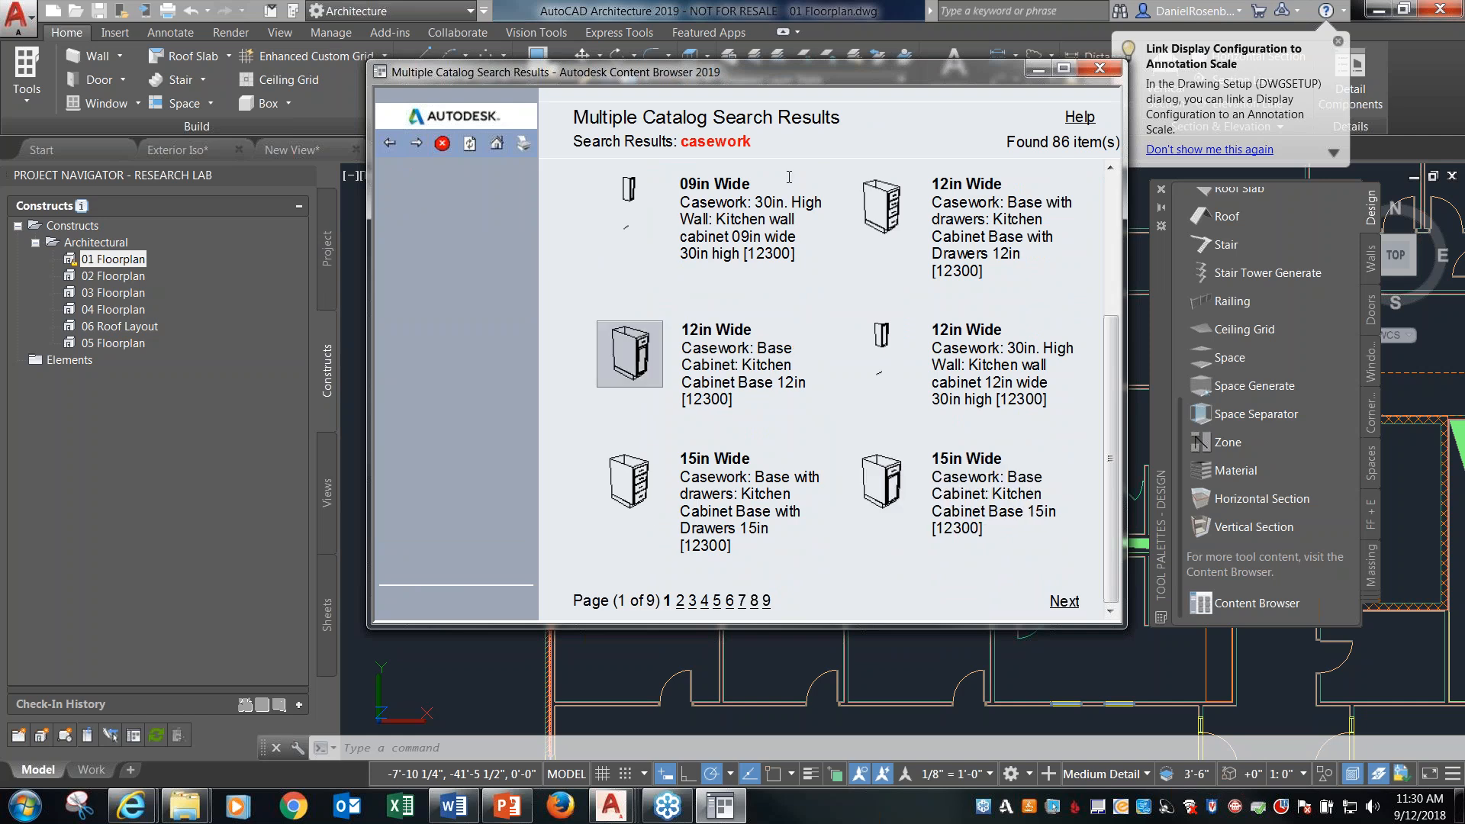
pyautogui.click(804, 6)
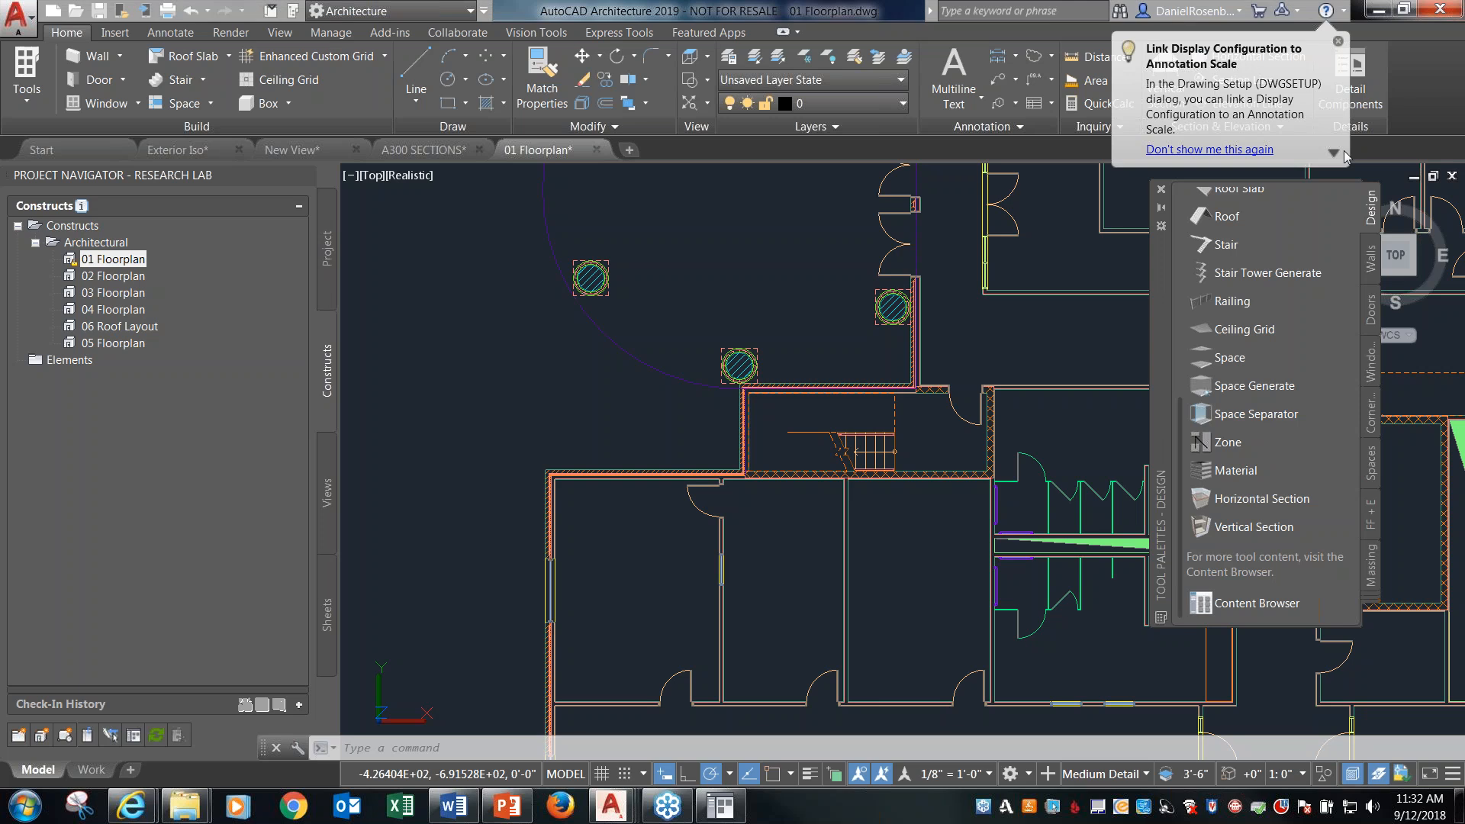
# Display the layer keys of the AIA (256 Color) layer key style for 01 Floorplan in the Style Manager.
pyautogui.click(330, 32)
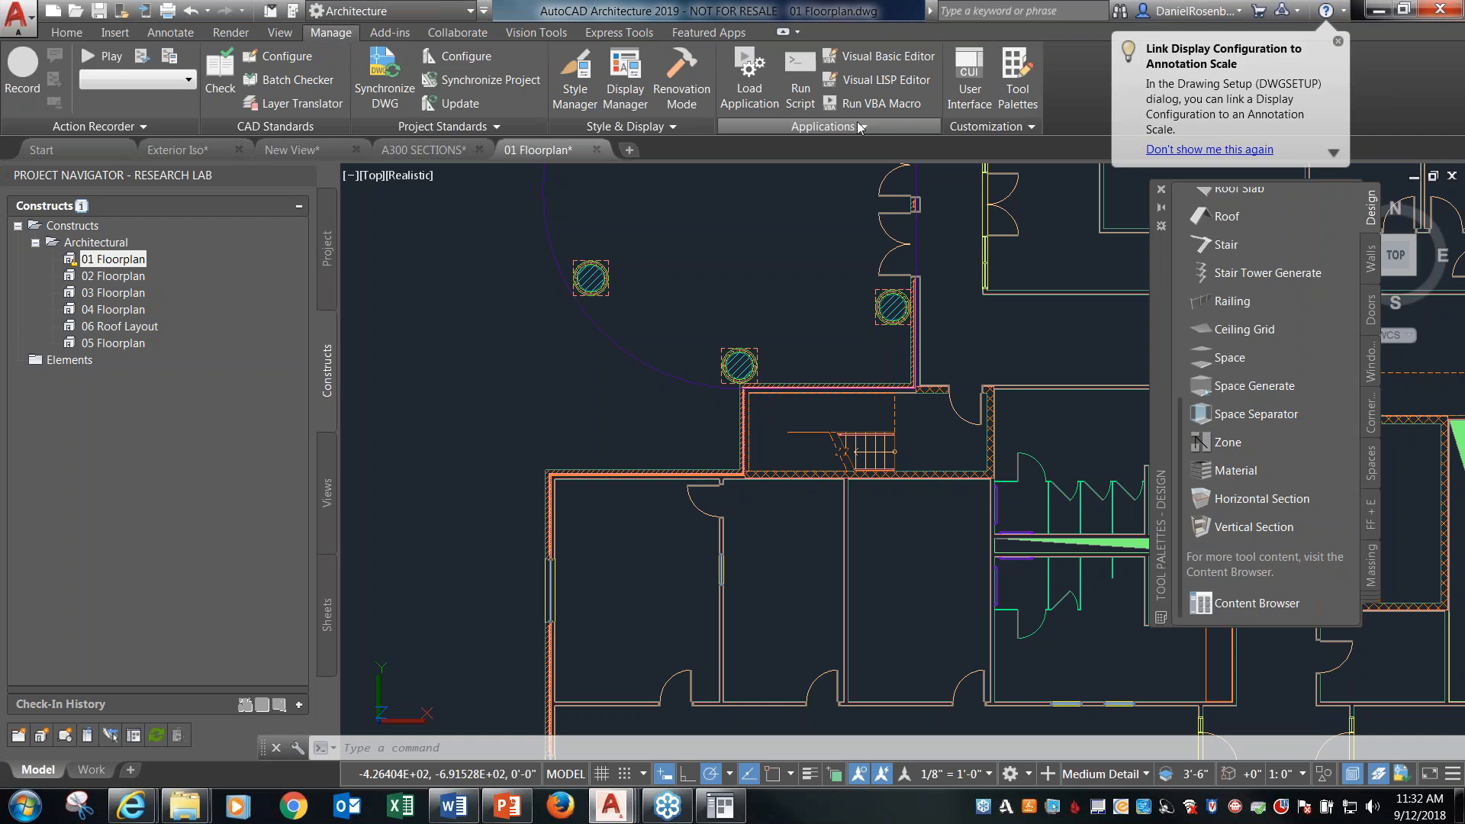
pyautogui.click(575, 80)
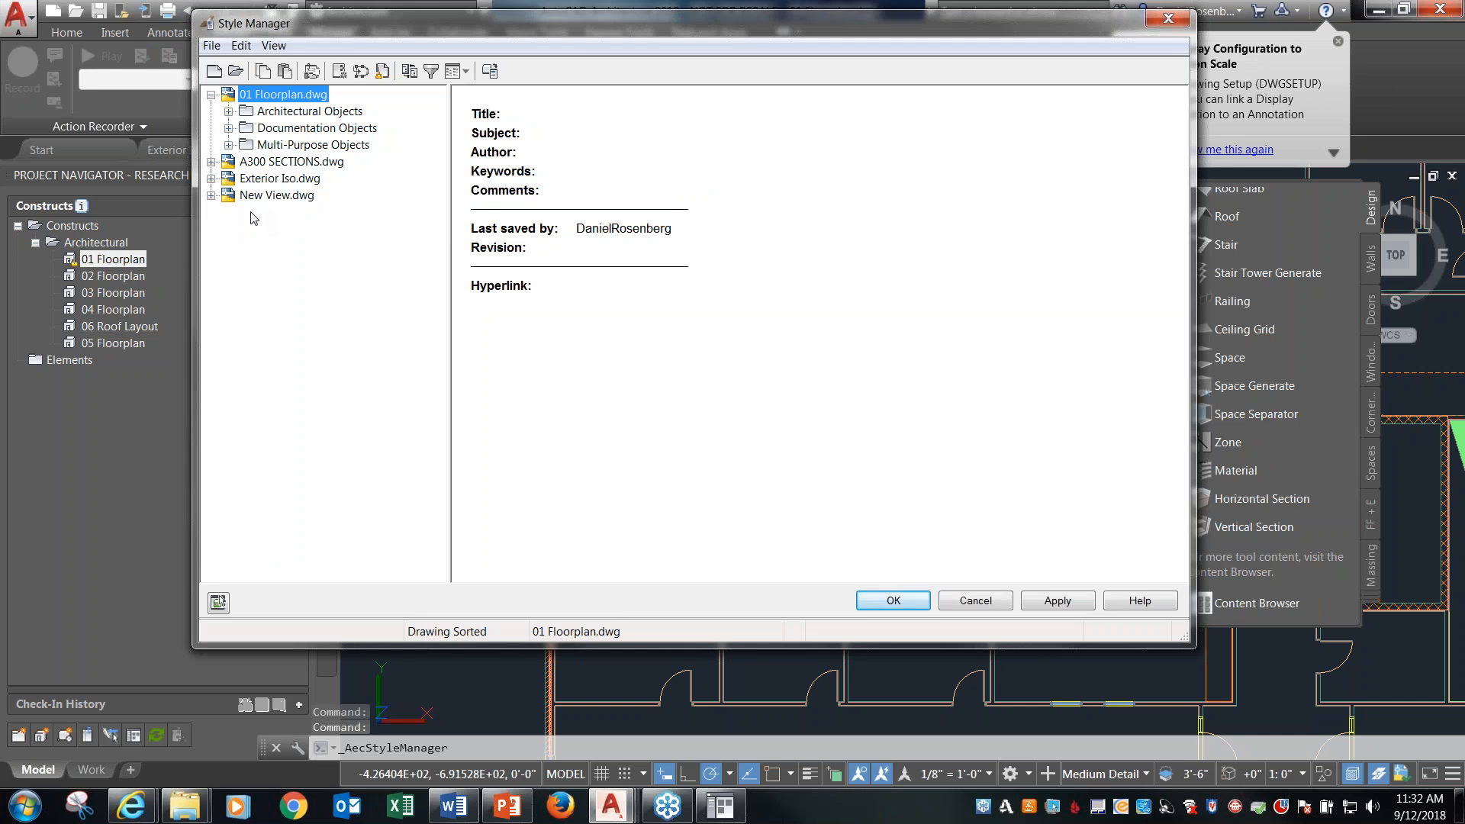
pyautogui.click(229, 128)
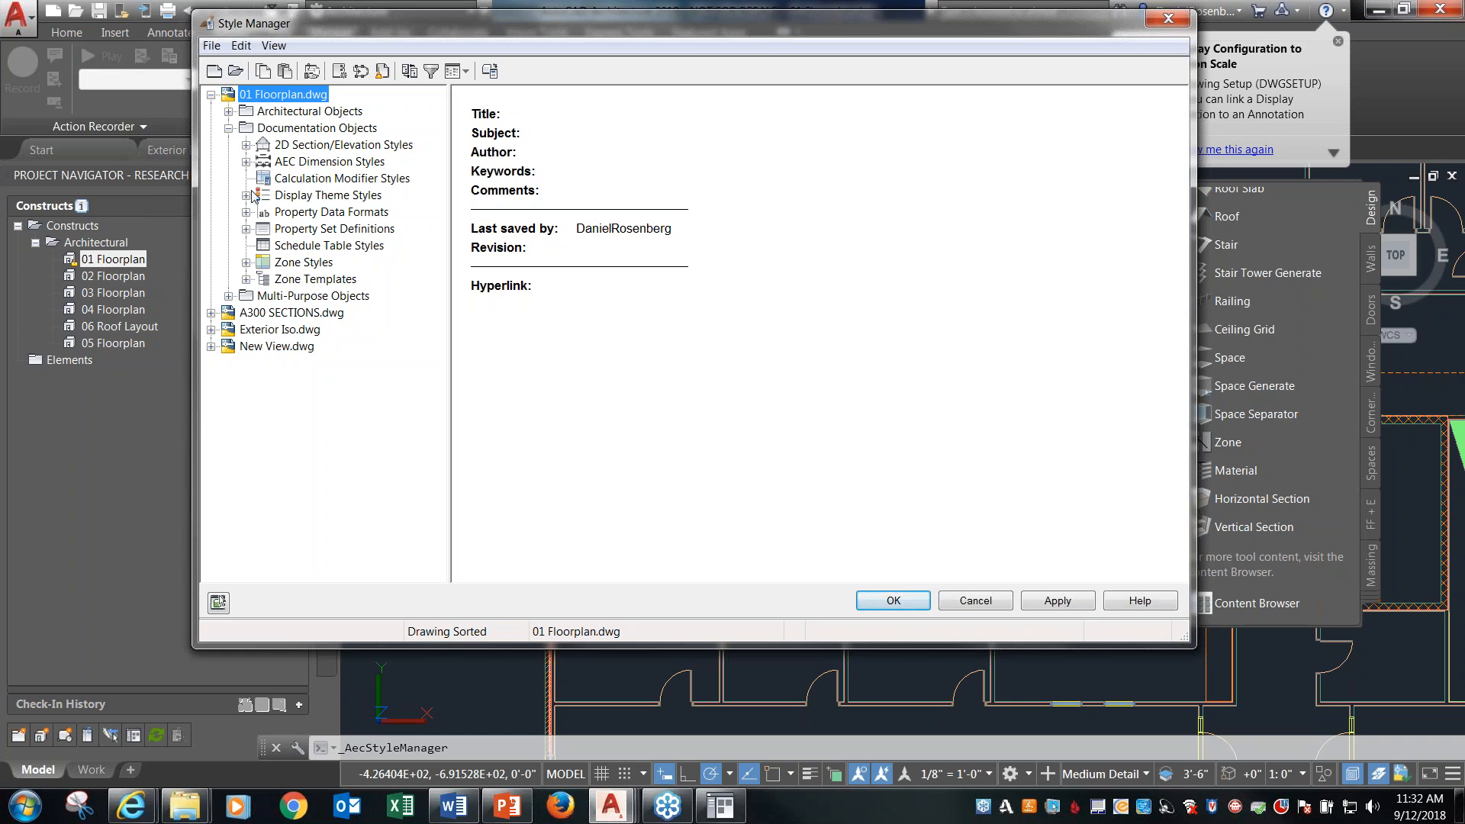
pyautogui.click(228, 296)
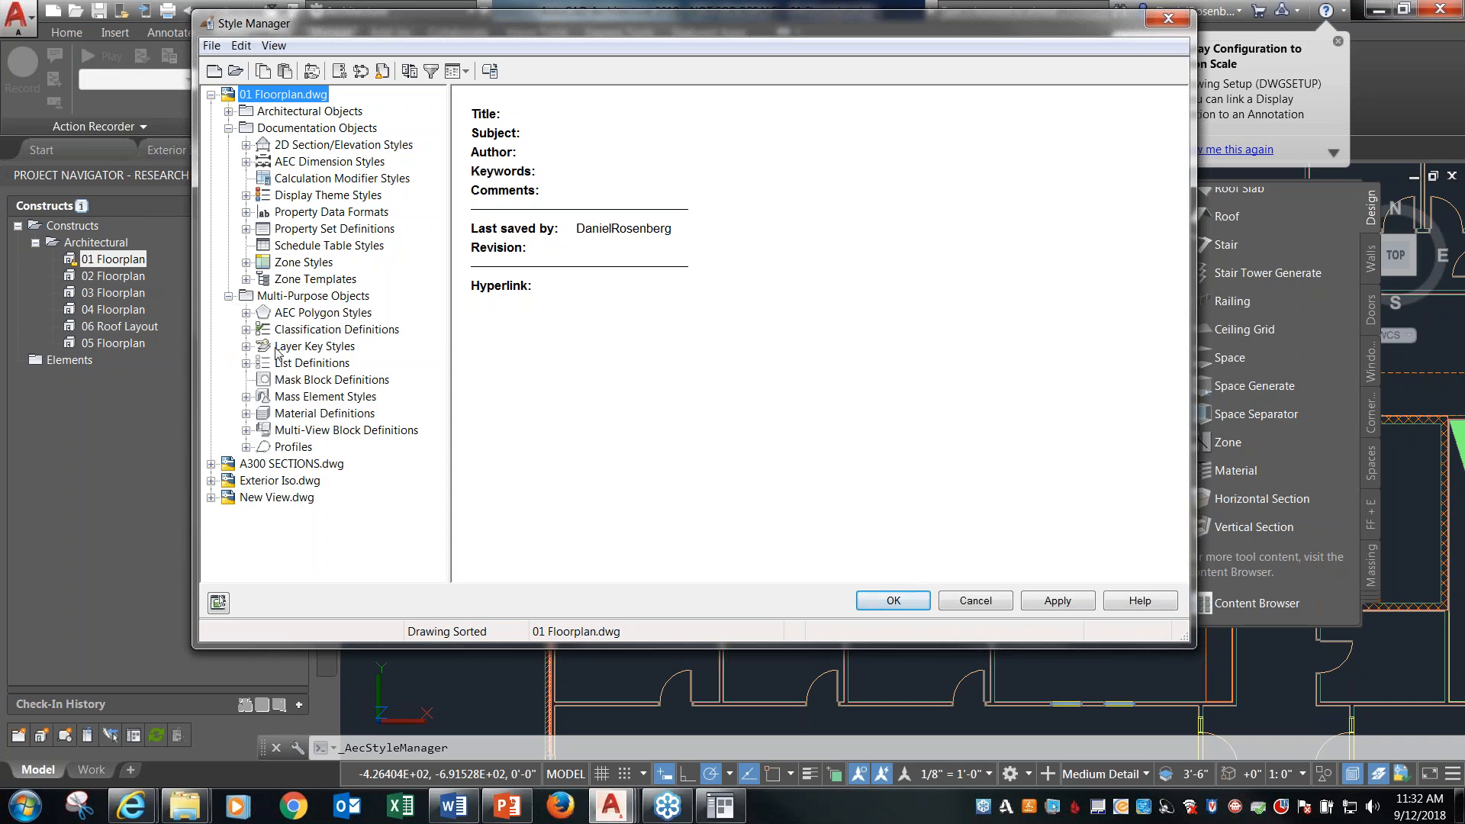
pyautogui.click(305, 347)
pyautogui.click(245, 346)
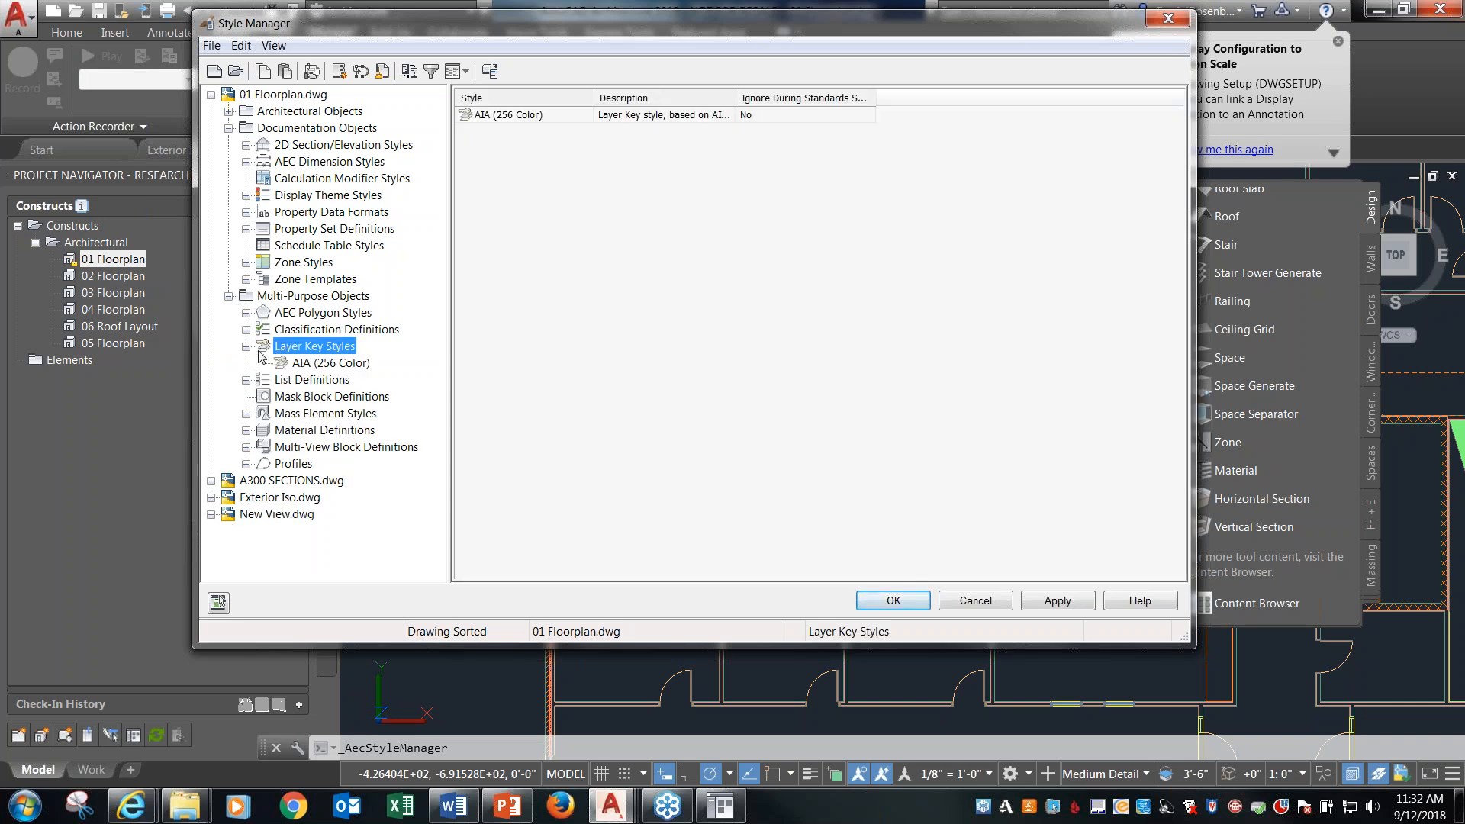
pyautogui.click(328, 363)
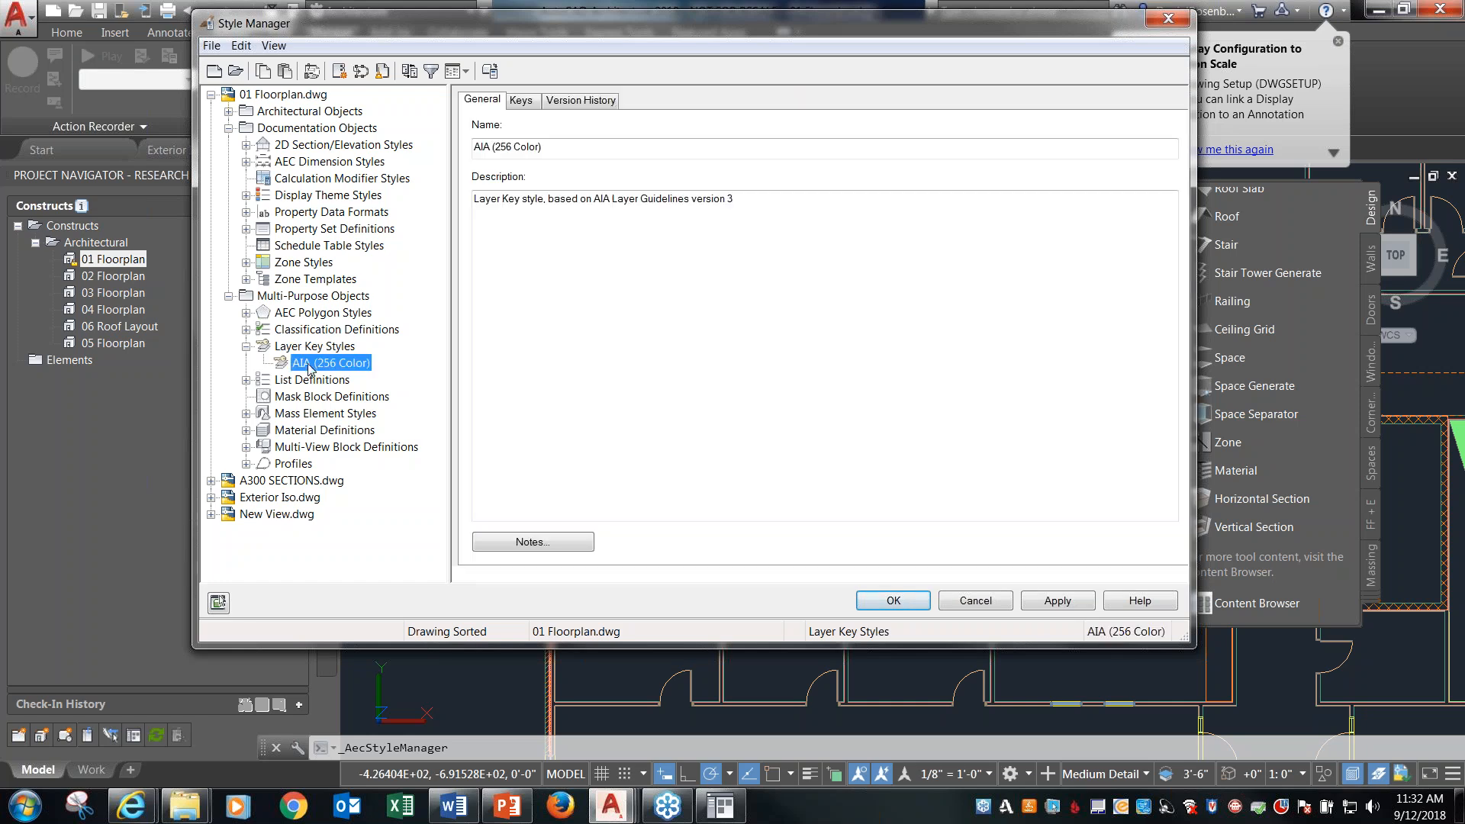
pyautogui.click(521, 101)
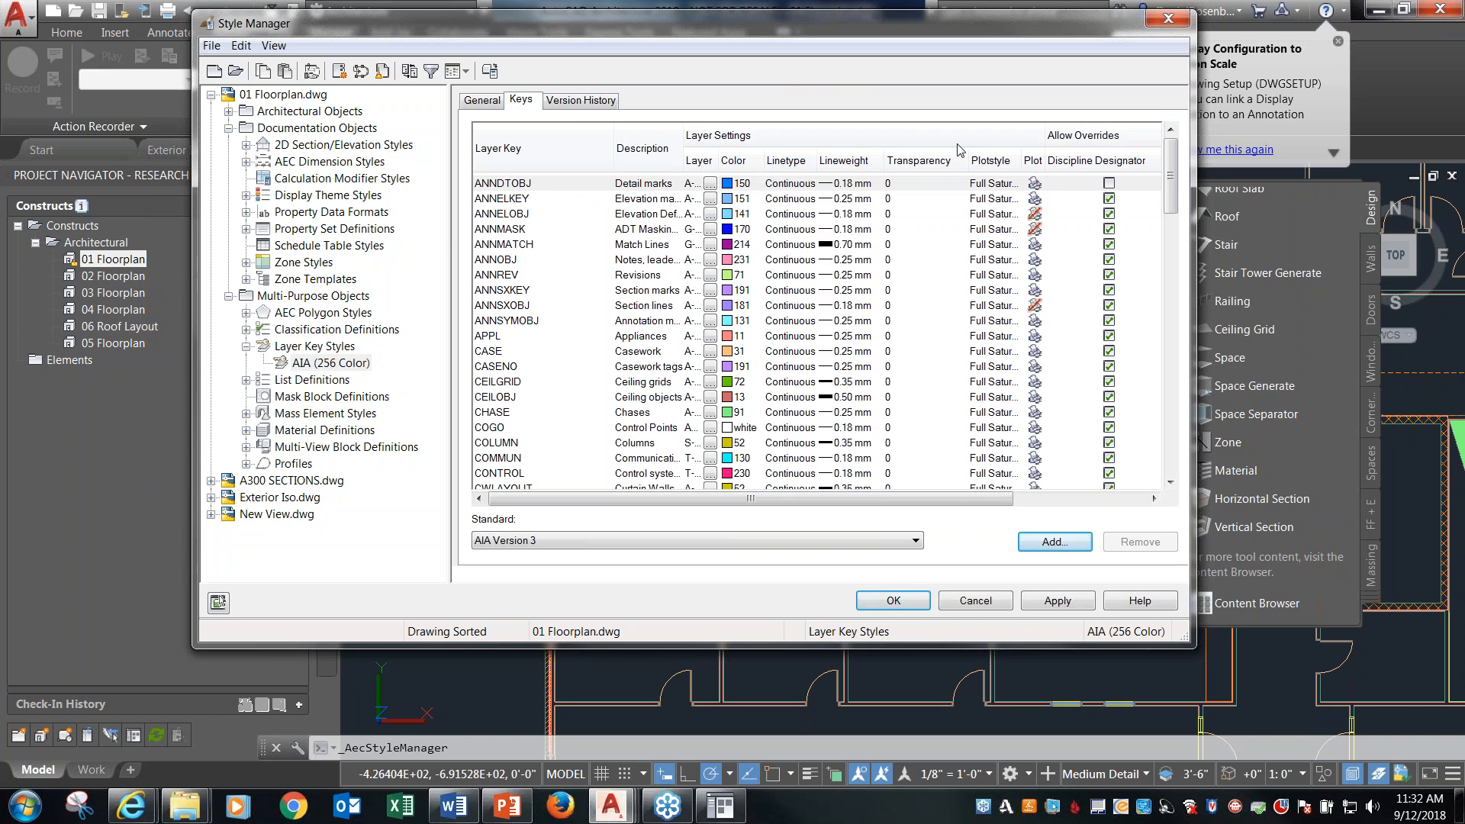
# Review the full list of layer keys with their colors, linetypes and lineweights, and close the Style Manager without saving changes.
pyautogui.moveTo(913, 26); pyautogui.dragTo(851, 29)
pyautogui.moveTo(1104, 151); pyautogui.dragTo(921, 84)
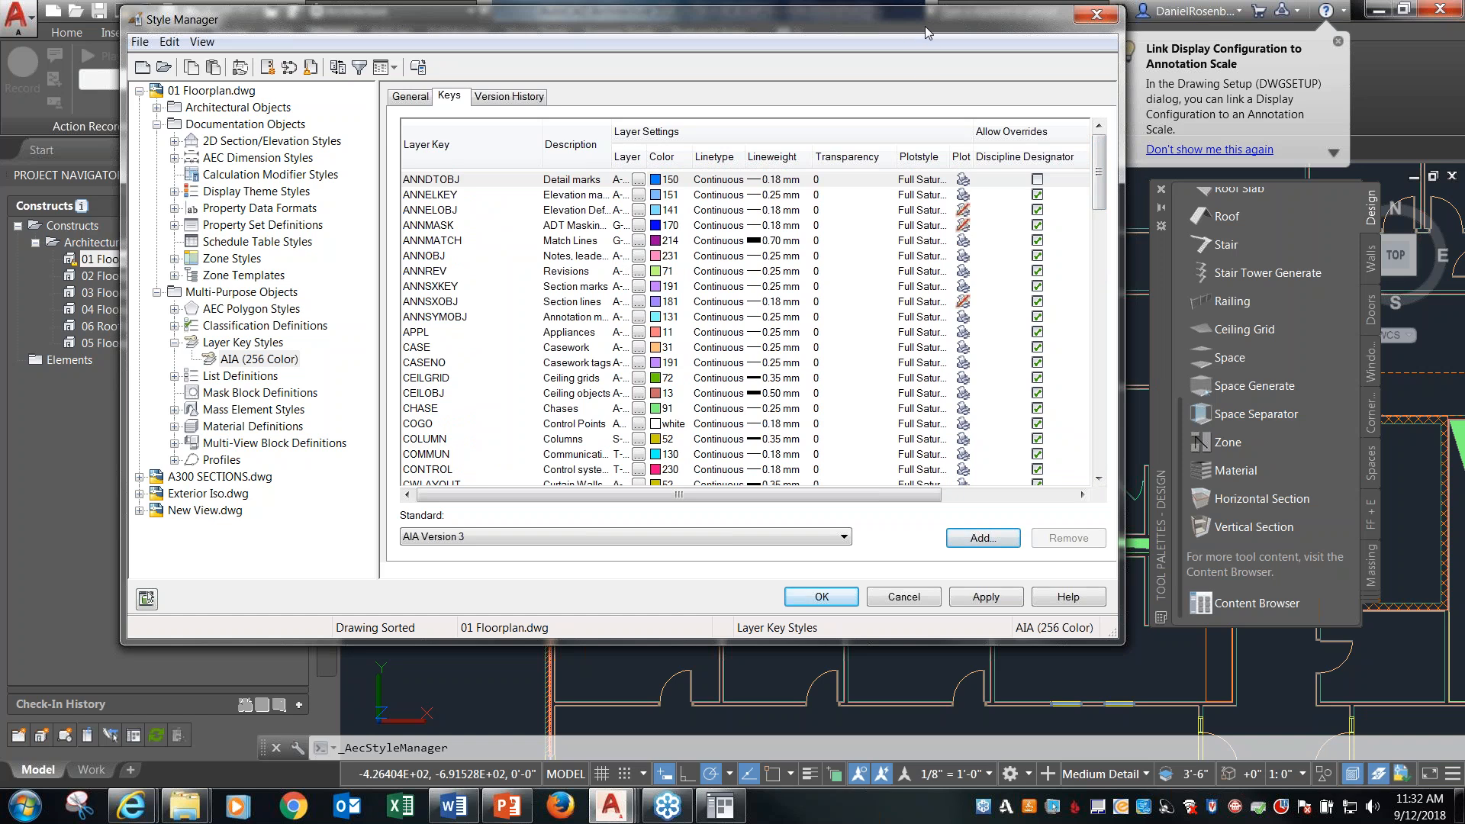
pyautogui.moveTo(891, 26); pyautogui.dragTo(911, 34)
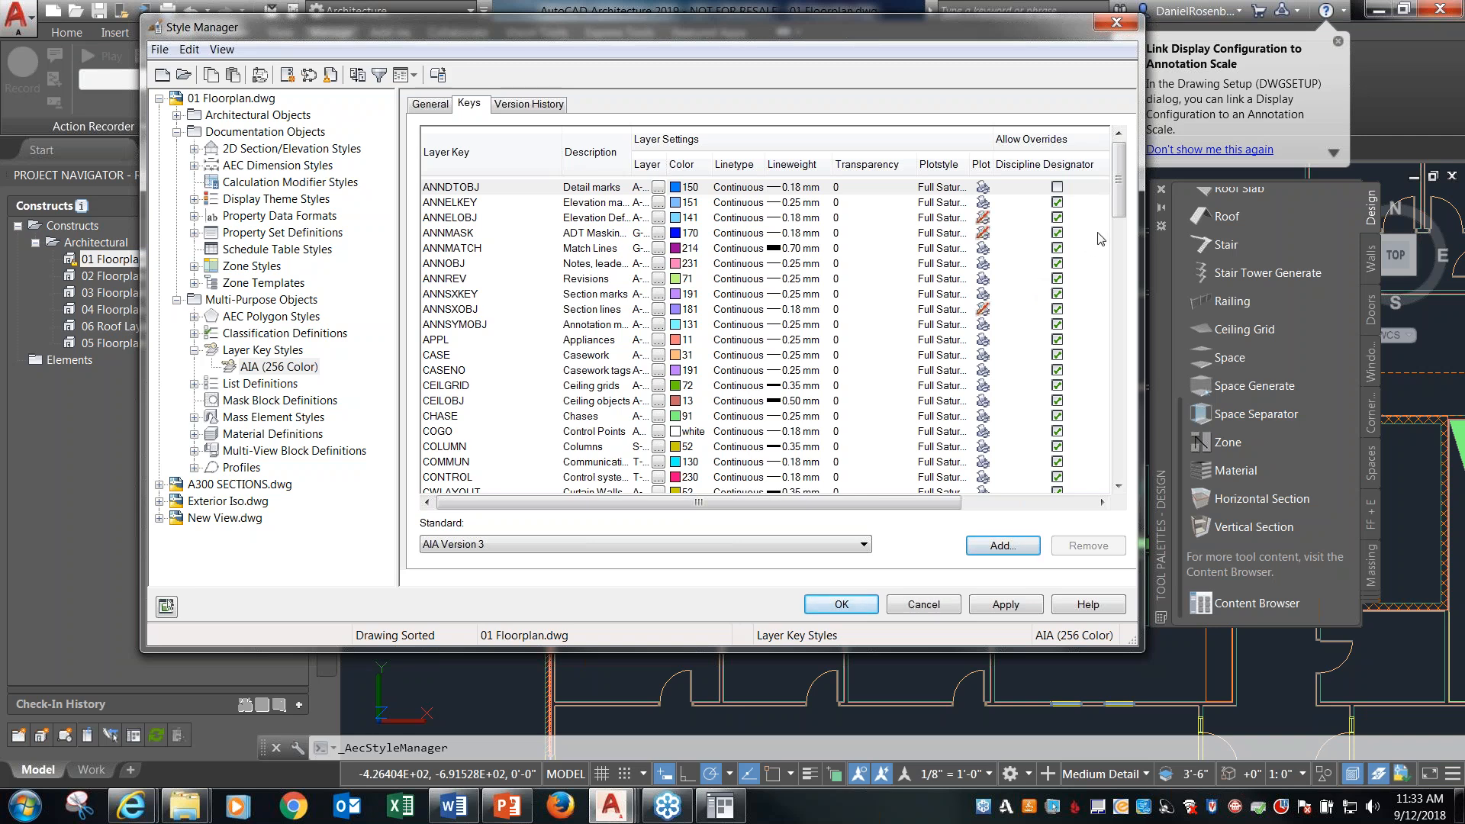
pyautogui.moveTo(1118, 206); pyautogui.dragTo(1106, 476)
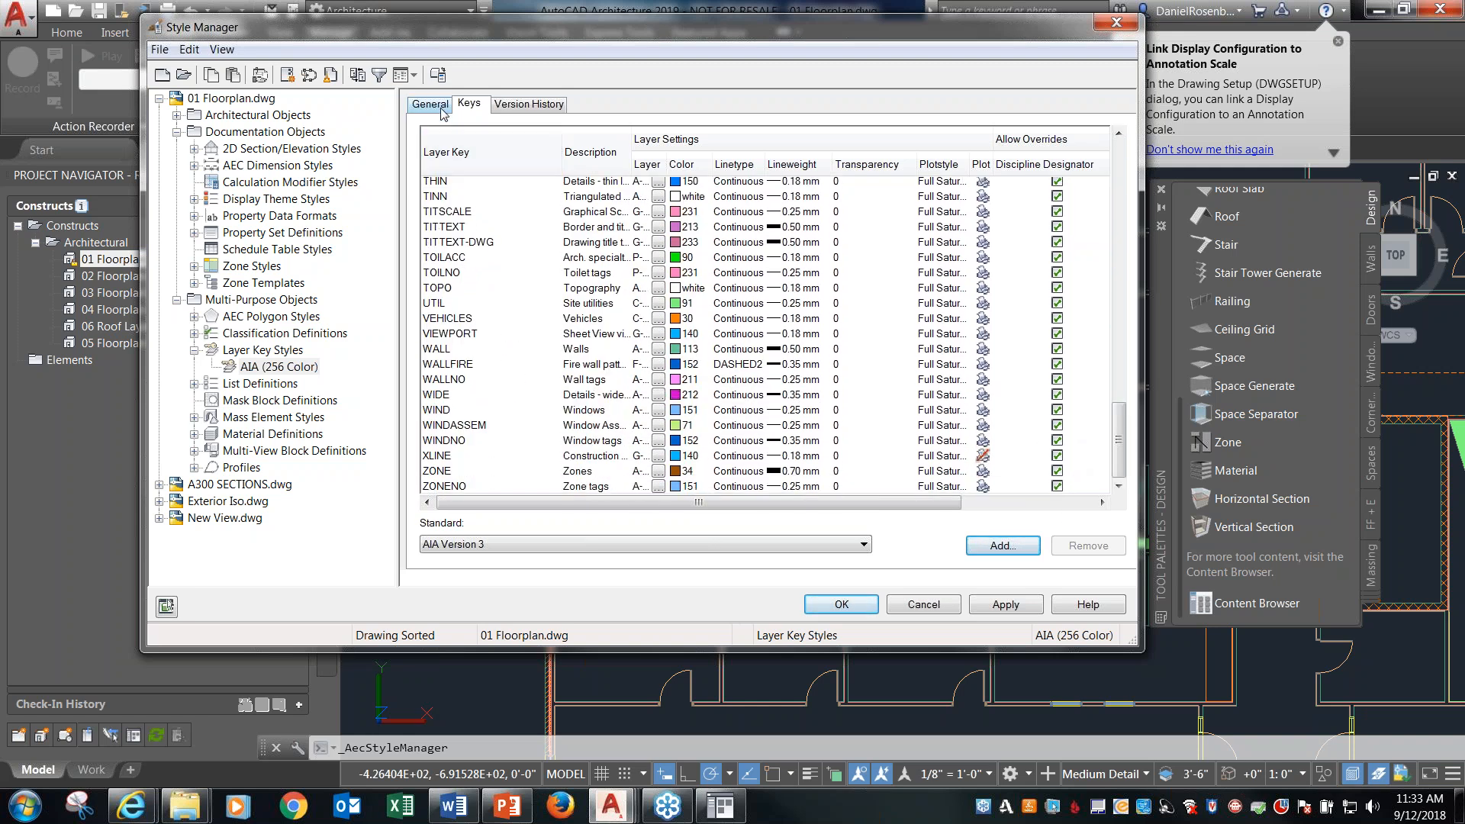
pyautogui.moveTo(1121, 454); pyautogui.dragTo(1118, 191)
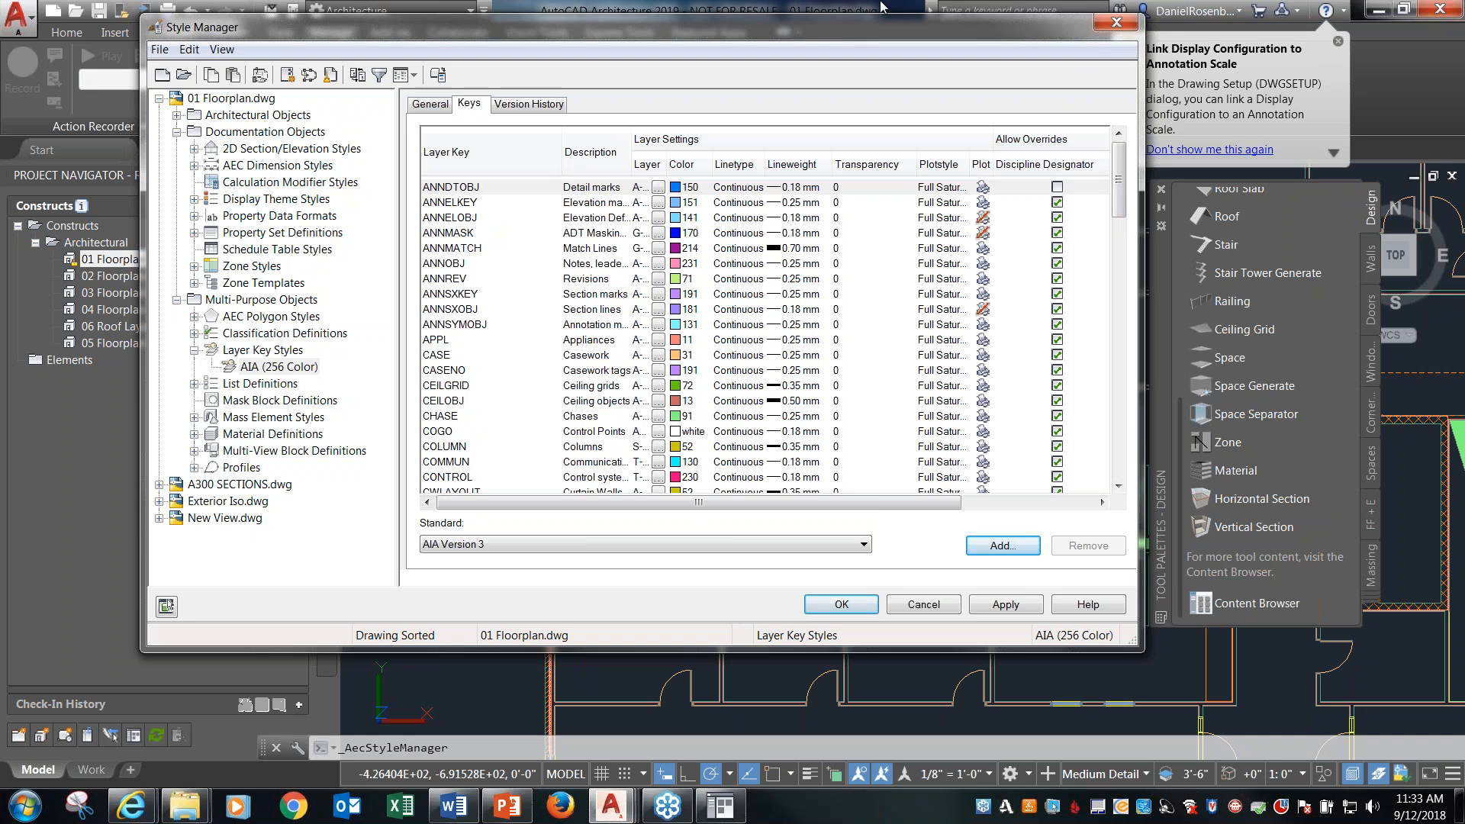
pyautogui.click(923, 603)
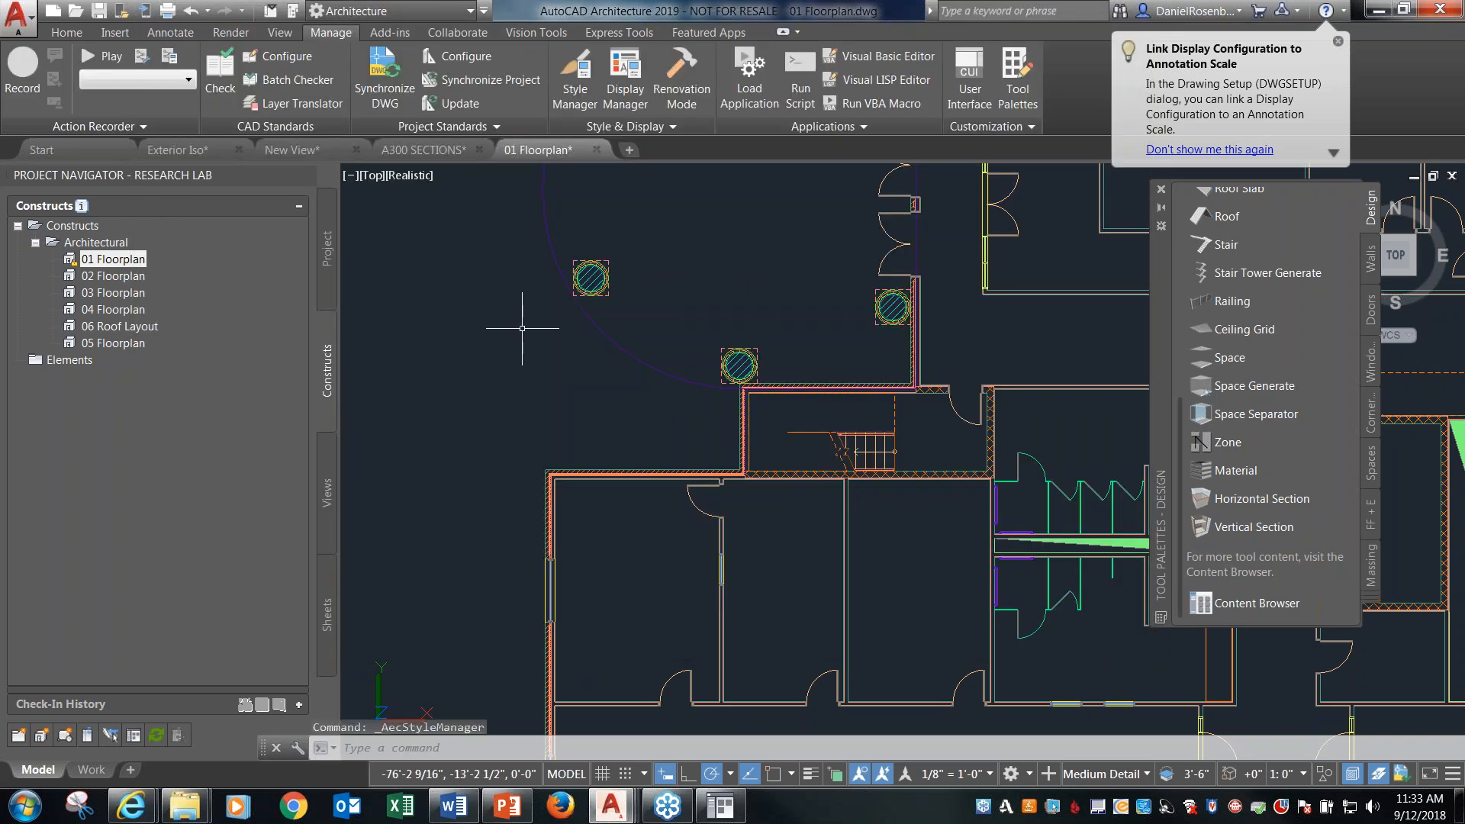
pyautogui.scroll(-6, 521, 299)
pyautogui.scroll(3, 526, 339)
pyautogui.scroll(-4, 550, 378)
pyautogui.scroll(-2, 545, 370)
pyautogui.scroll(3, 532, 361)
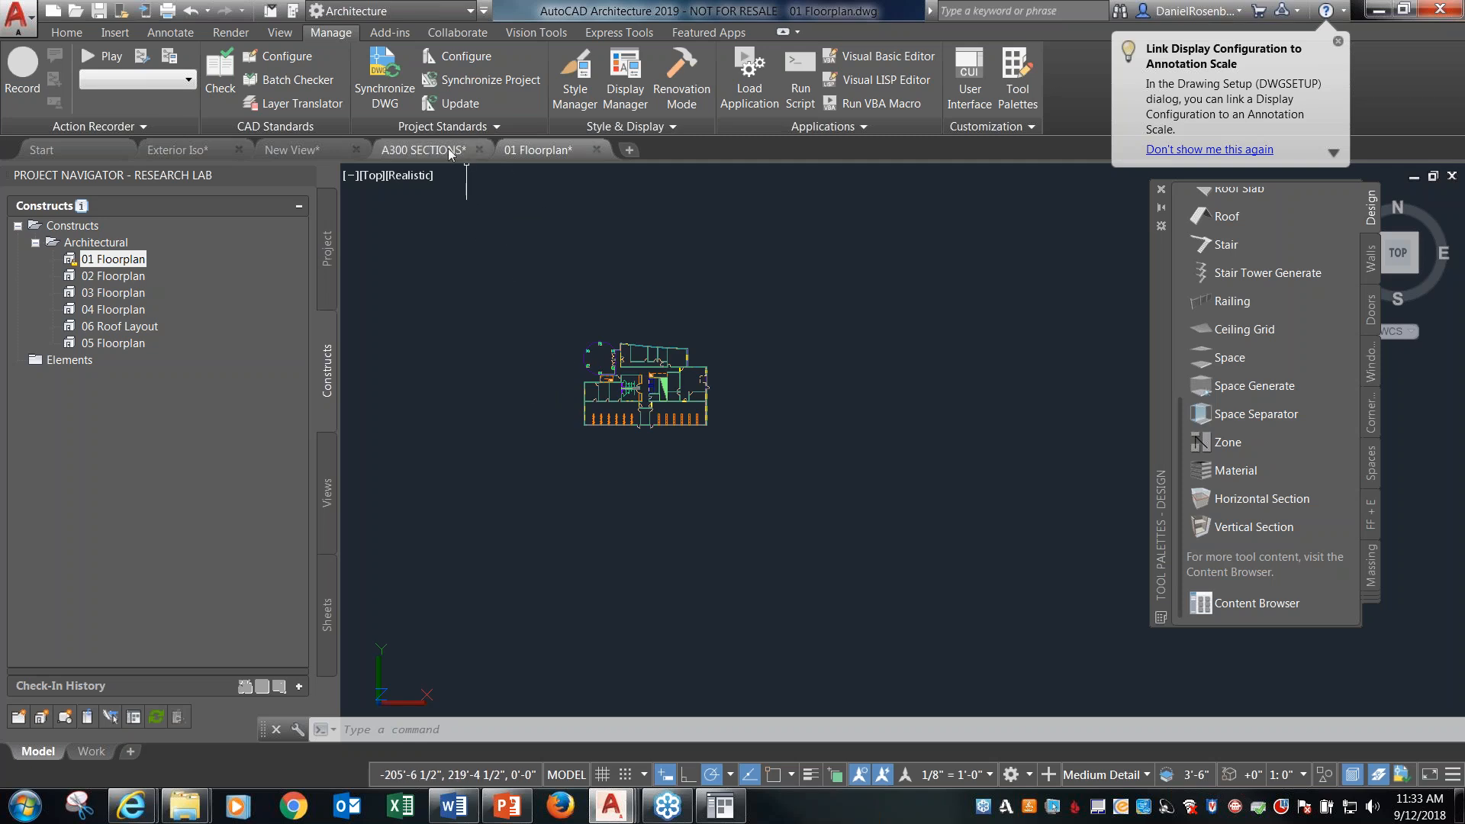
# Resize the building section viewport on the A300 SECTIONS sheet by its lower-right corner so it ends a little below the section title.
pyautogui.click(423, 150)
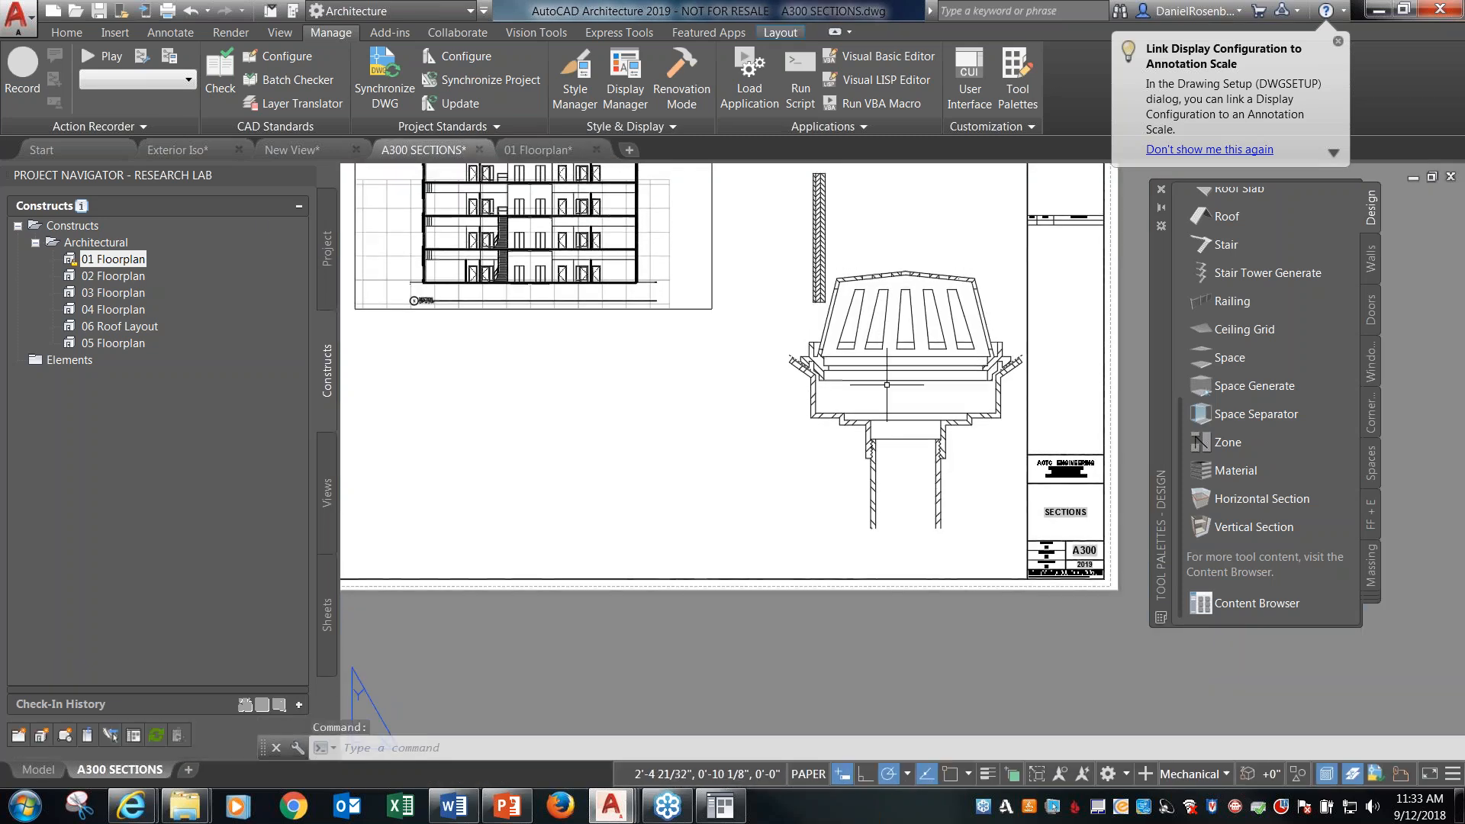
pyautogui.scroll(-3, 808, 344)
pyautogui.scroll(3, 808, 344)
pyautogui.click(808, 336)
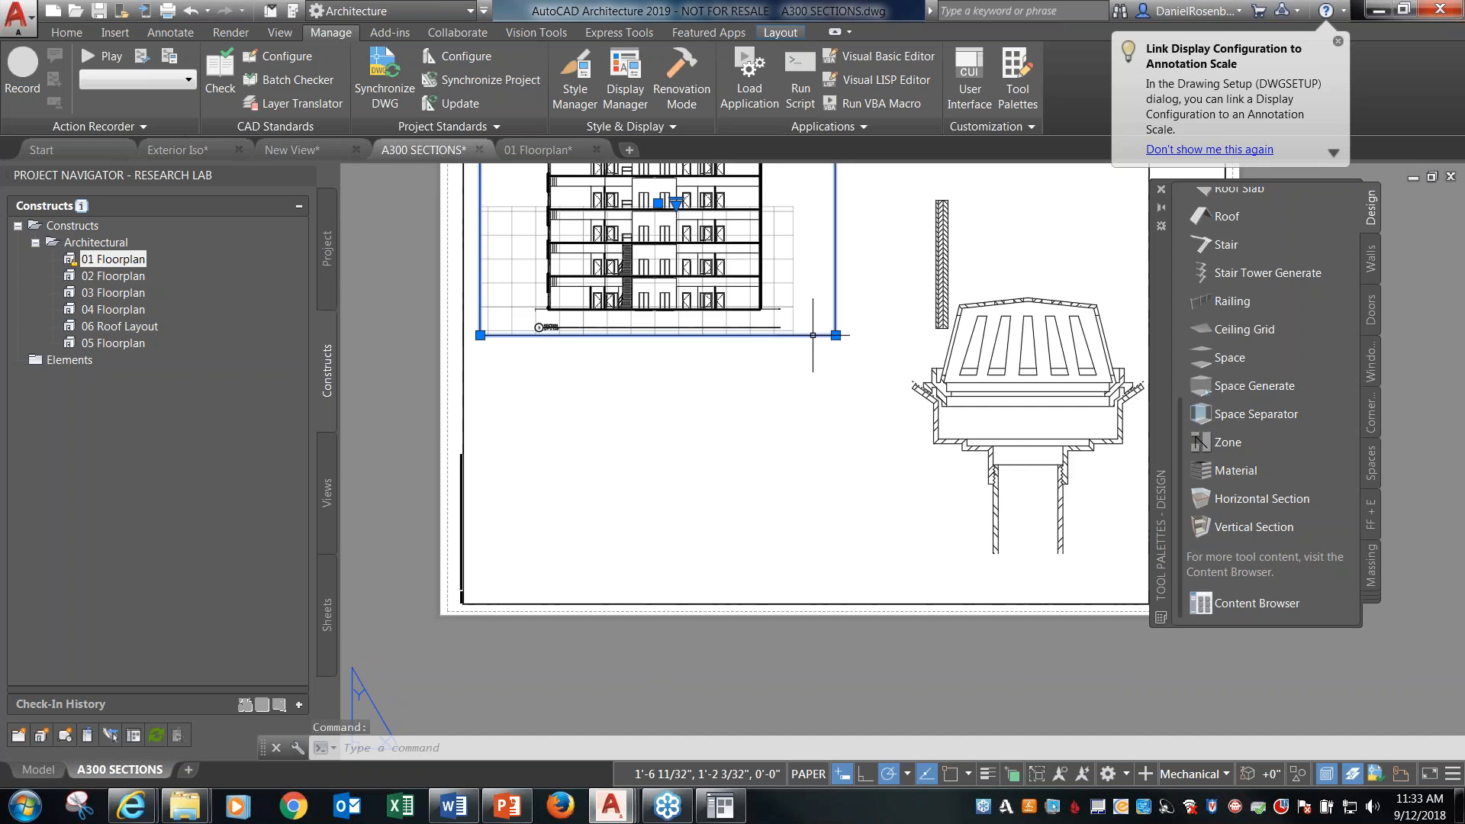
pyautogui.click(836, 335)
pyautogui.scroll(-5, 862, 423)
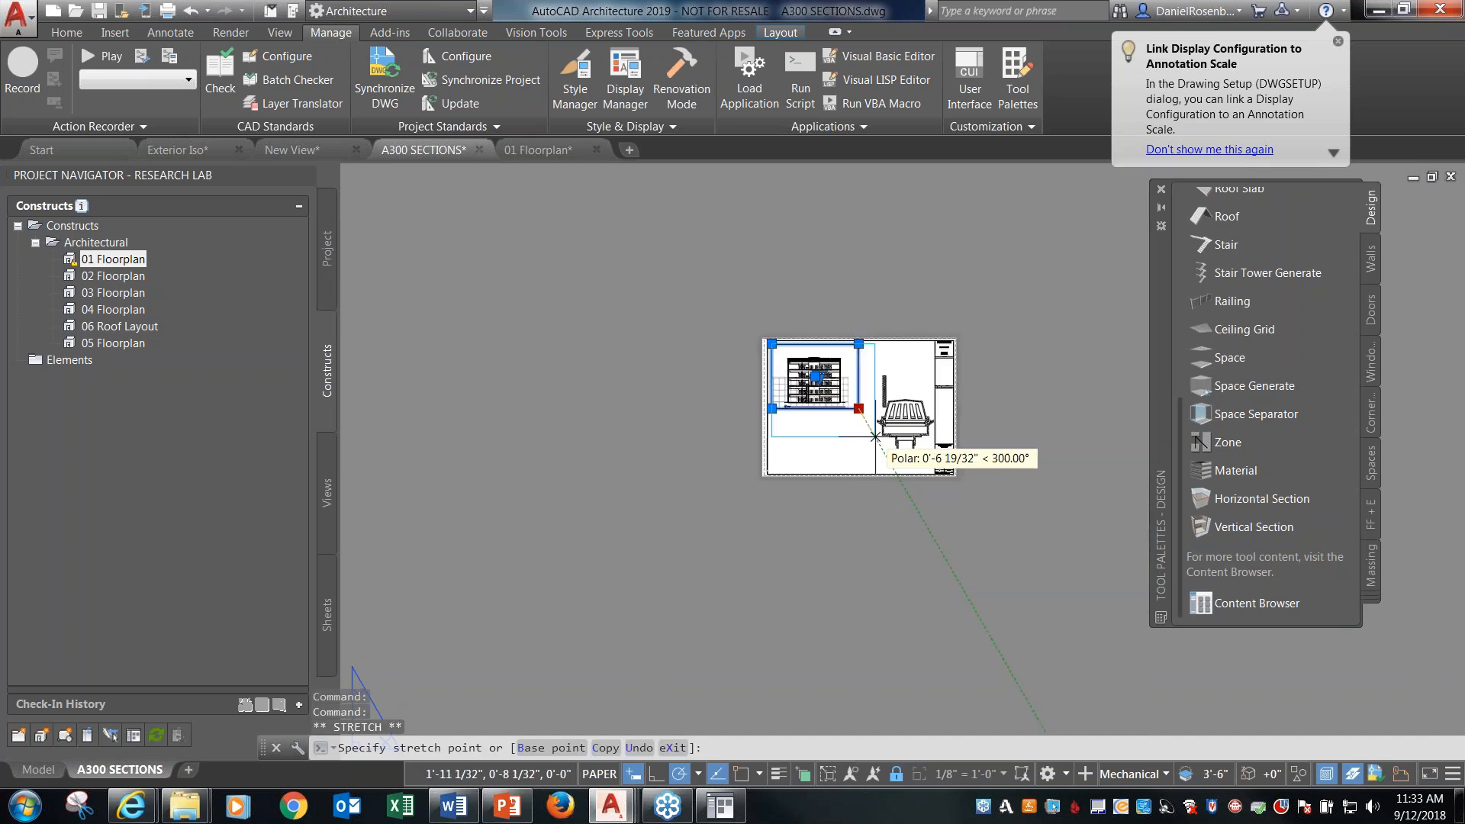
pyautogui.click(957, 528)
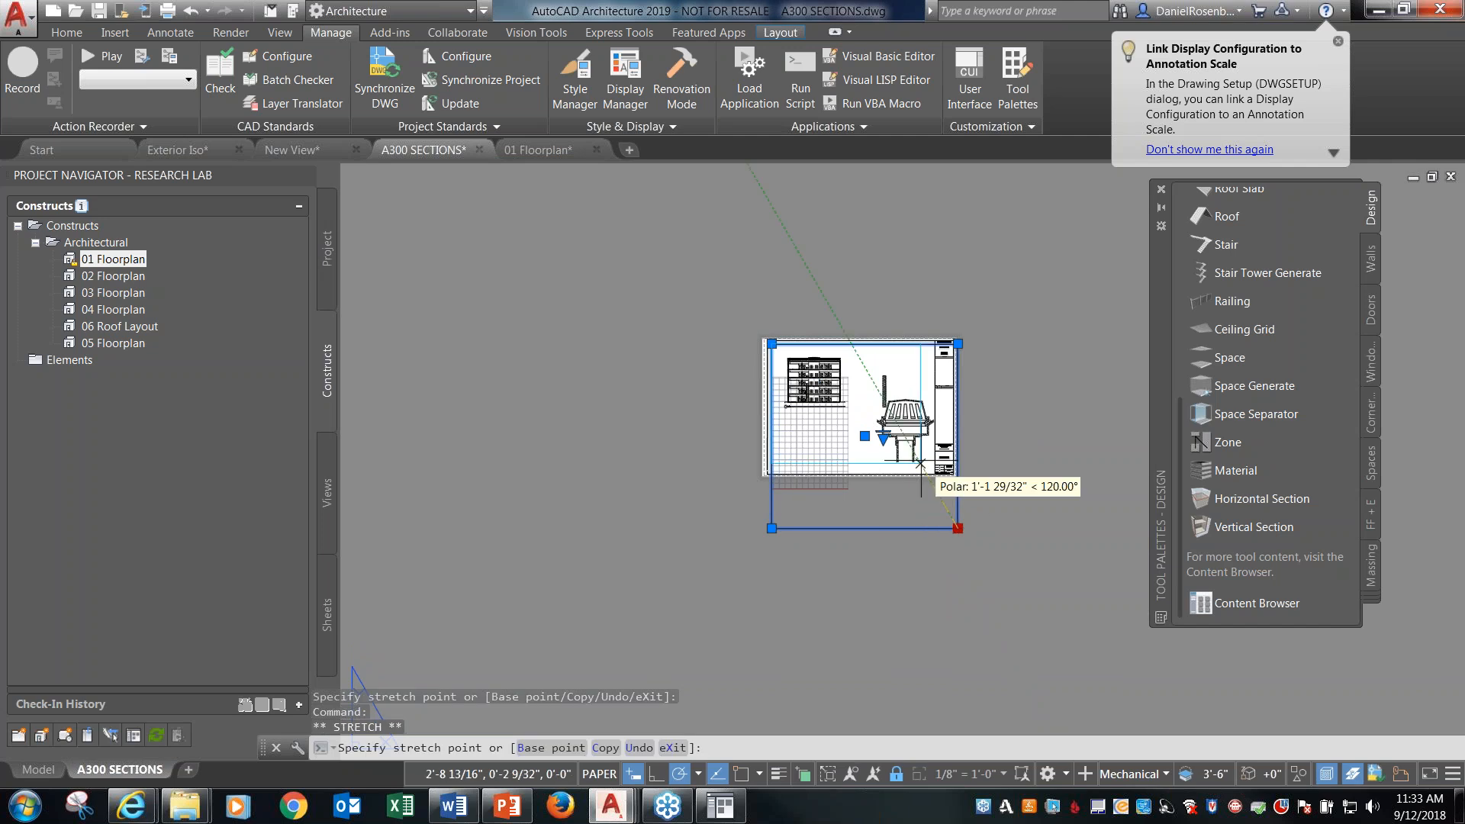
pyautogui.click(849, 418)
pyautogui.press('Escape')
pyautogui.press('Escape')
pyautogui.scroll(6, 885, 426)
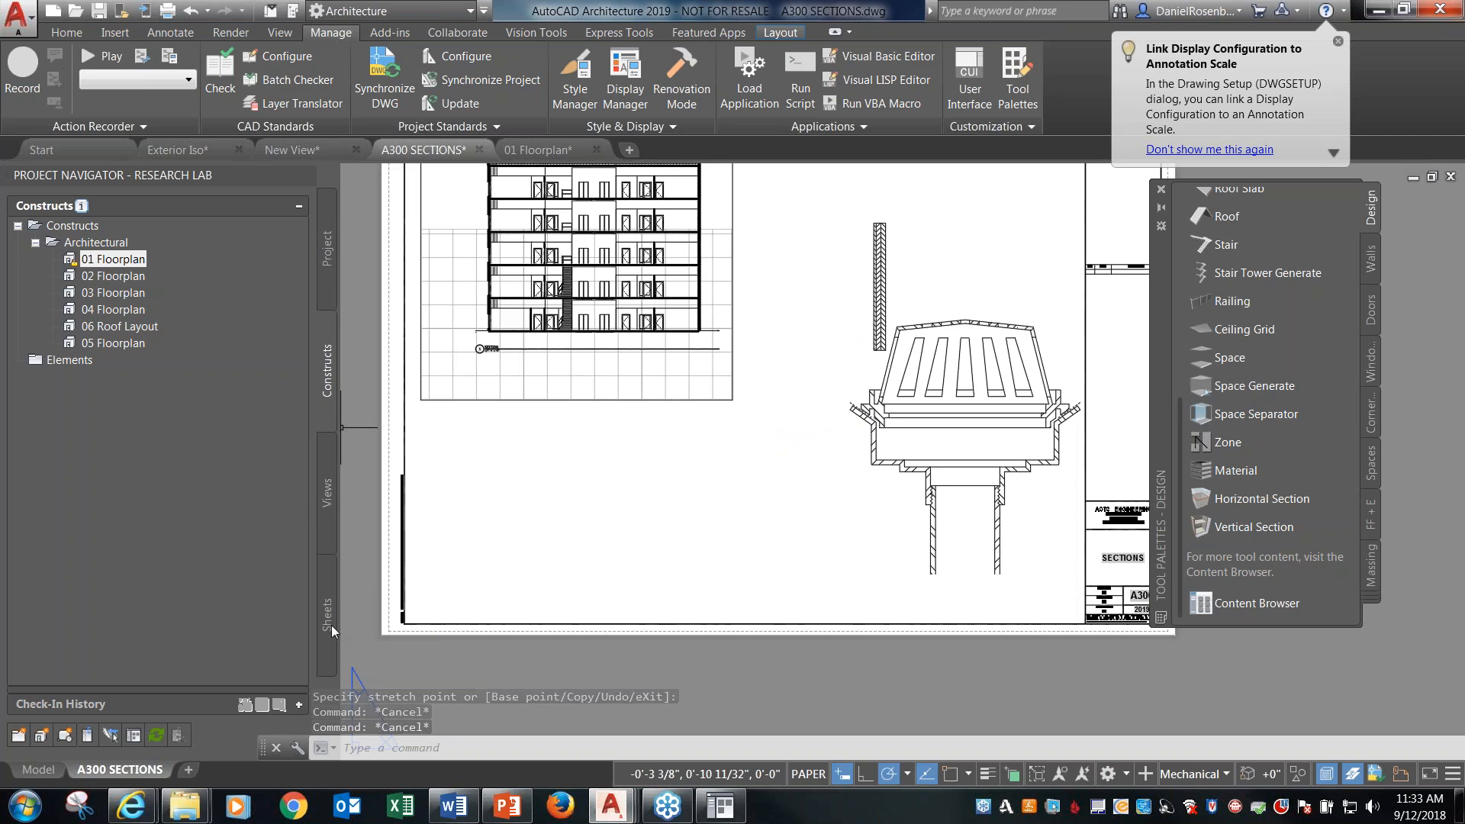
# Review the project's views and sheets, switch back to the 01 Floorplan drawing, and expand the A300 SECTIONS sheet's contents.
pyautogui.click(327, 488)
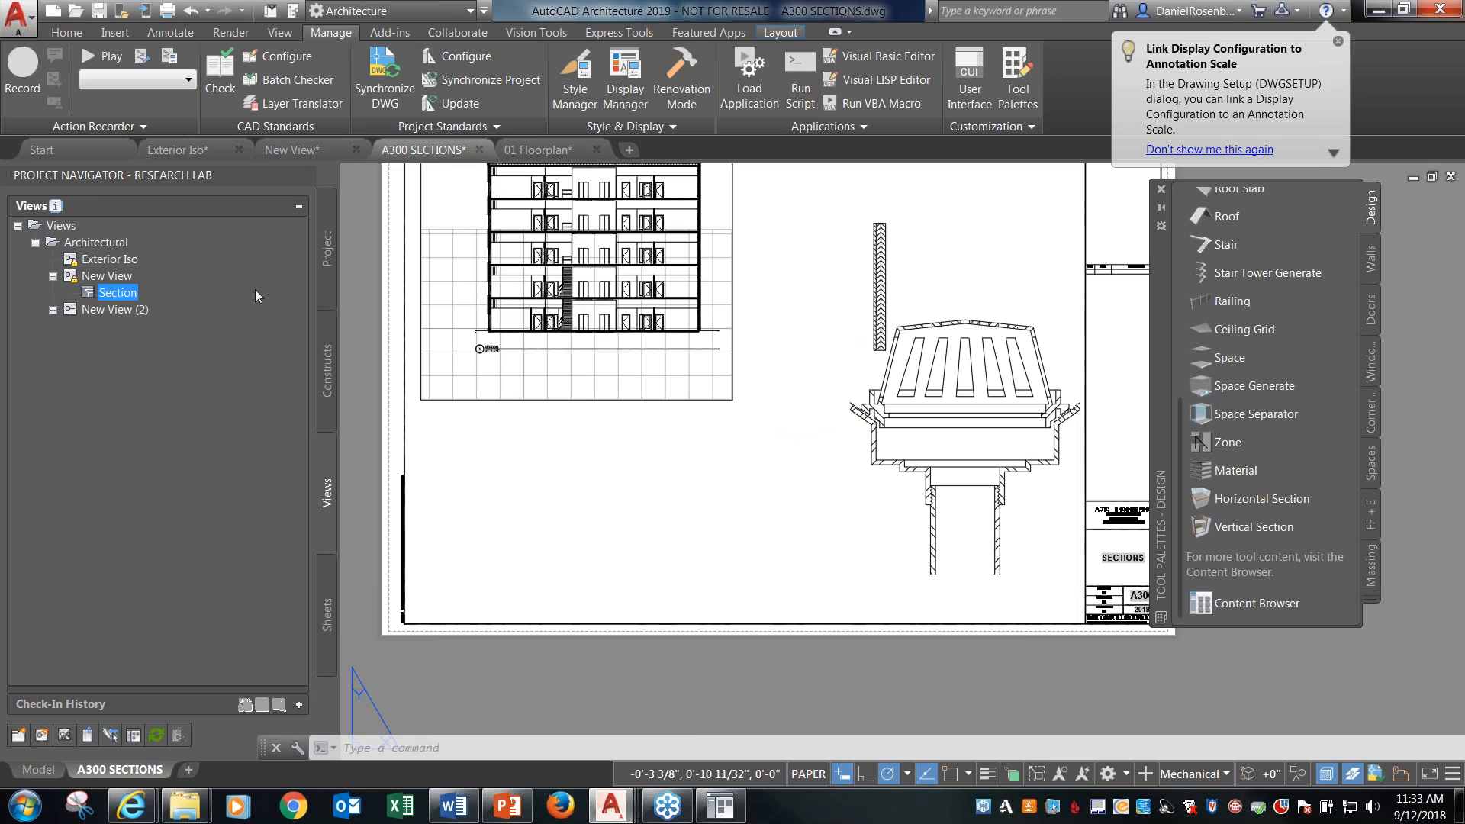
pyautogui.click(331, 624)
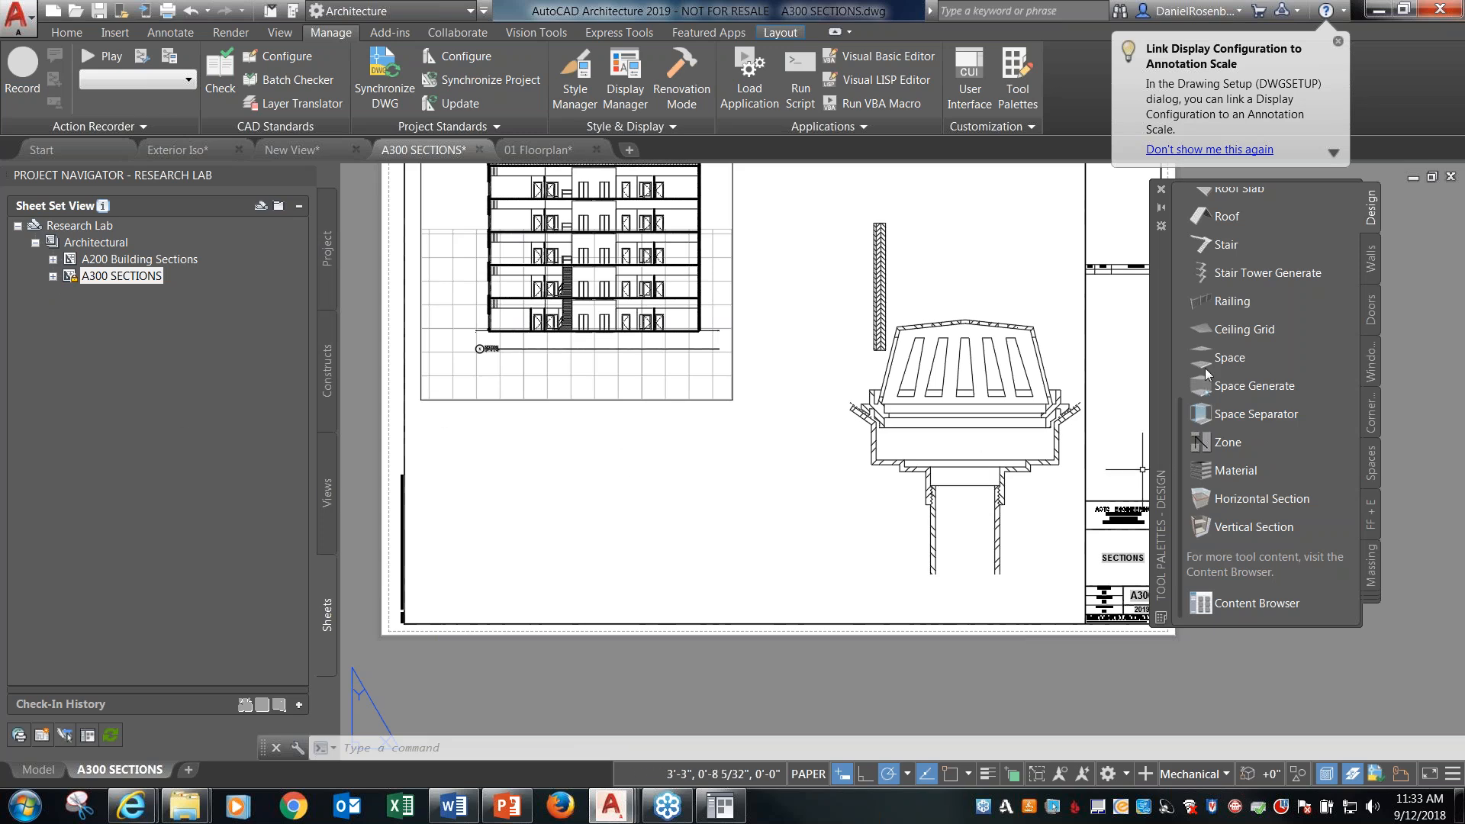
pyautogui.click(123, 275)
pyautogui.click(96, 150)
pyautogui.click(533, 145)
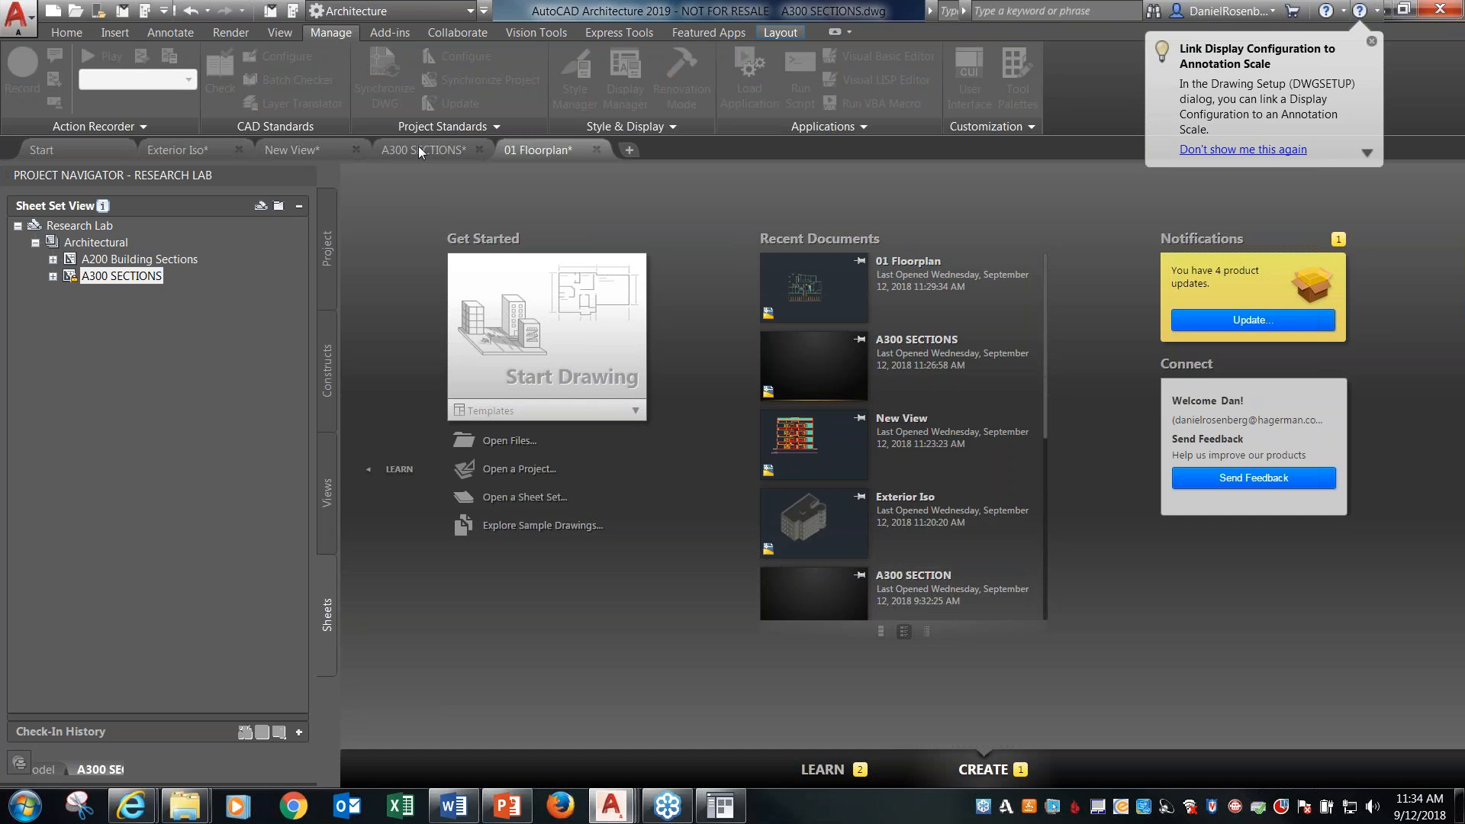
pyautogui.click(418, 145)
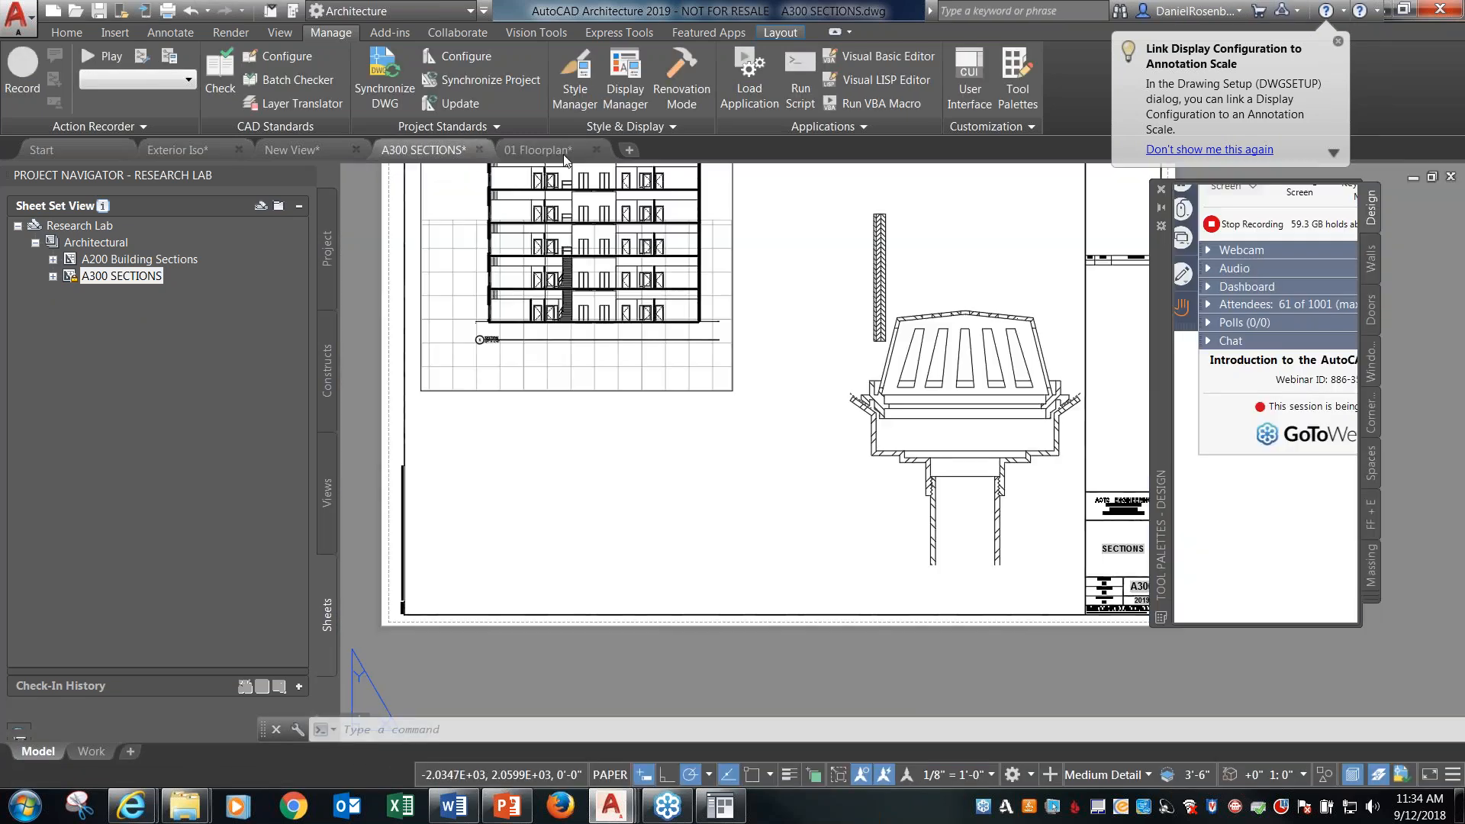
pyautogui.click(537, 149)
pyautogui.click(91, 283)
pyautogui.click(53, 276)
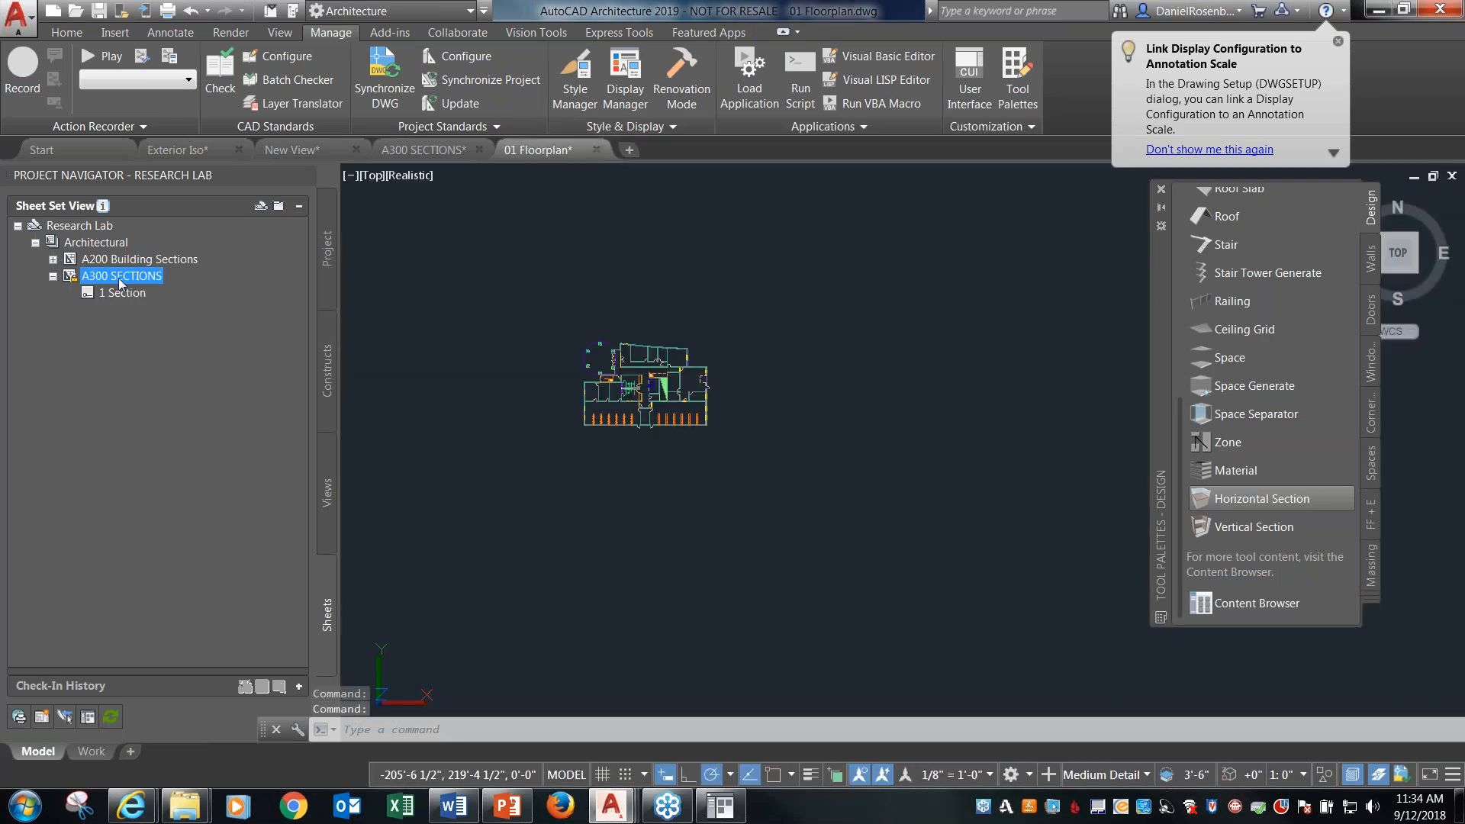
# Bring up the New View drawing from the project's views and examine the Door and Frame Schedule beside the floor plan.
pyautogui.click(328, 485)
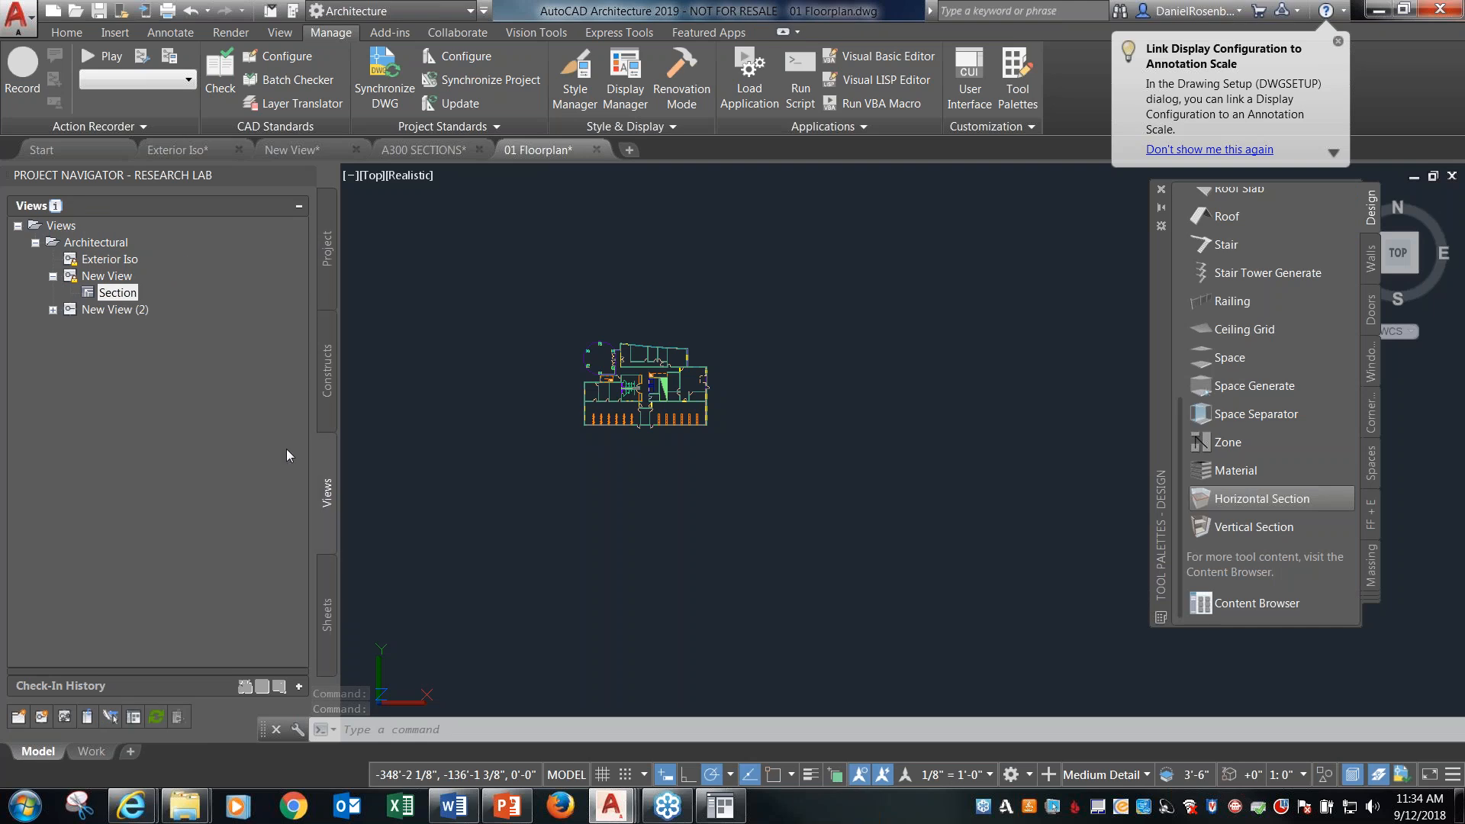
pyautogui.doubleClick(106, 276)
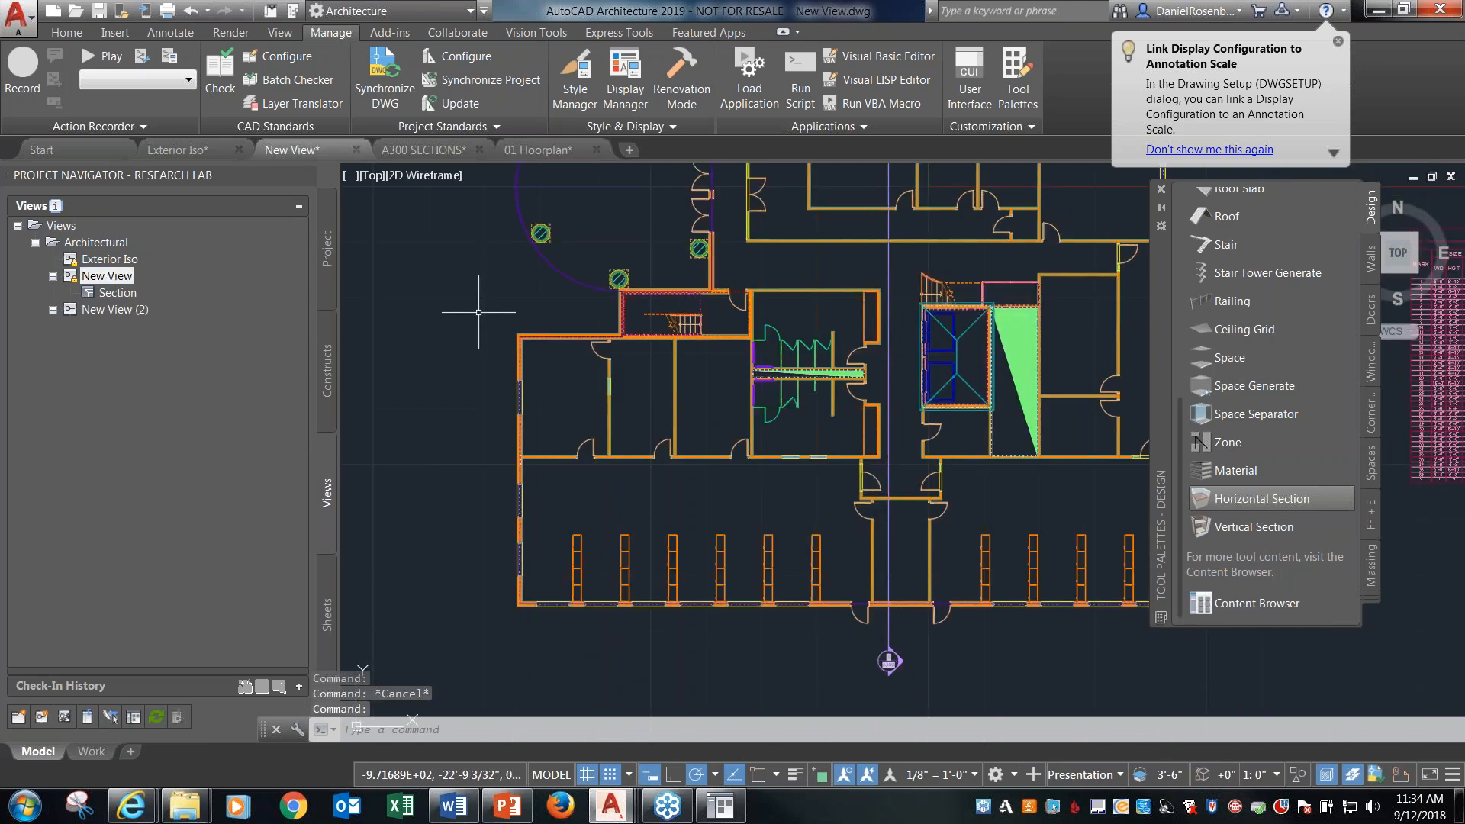
pyautogui.scroll(-1, 478, 312)
pyautogui.rightClick(1115, 331)
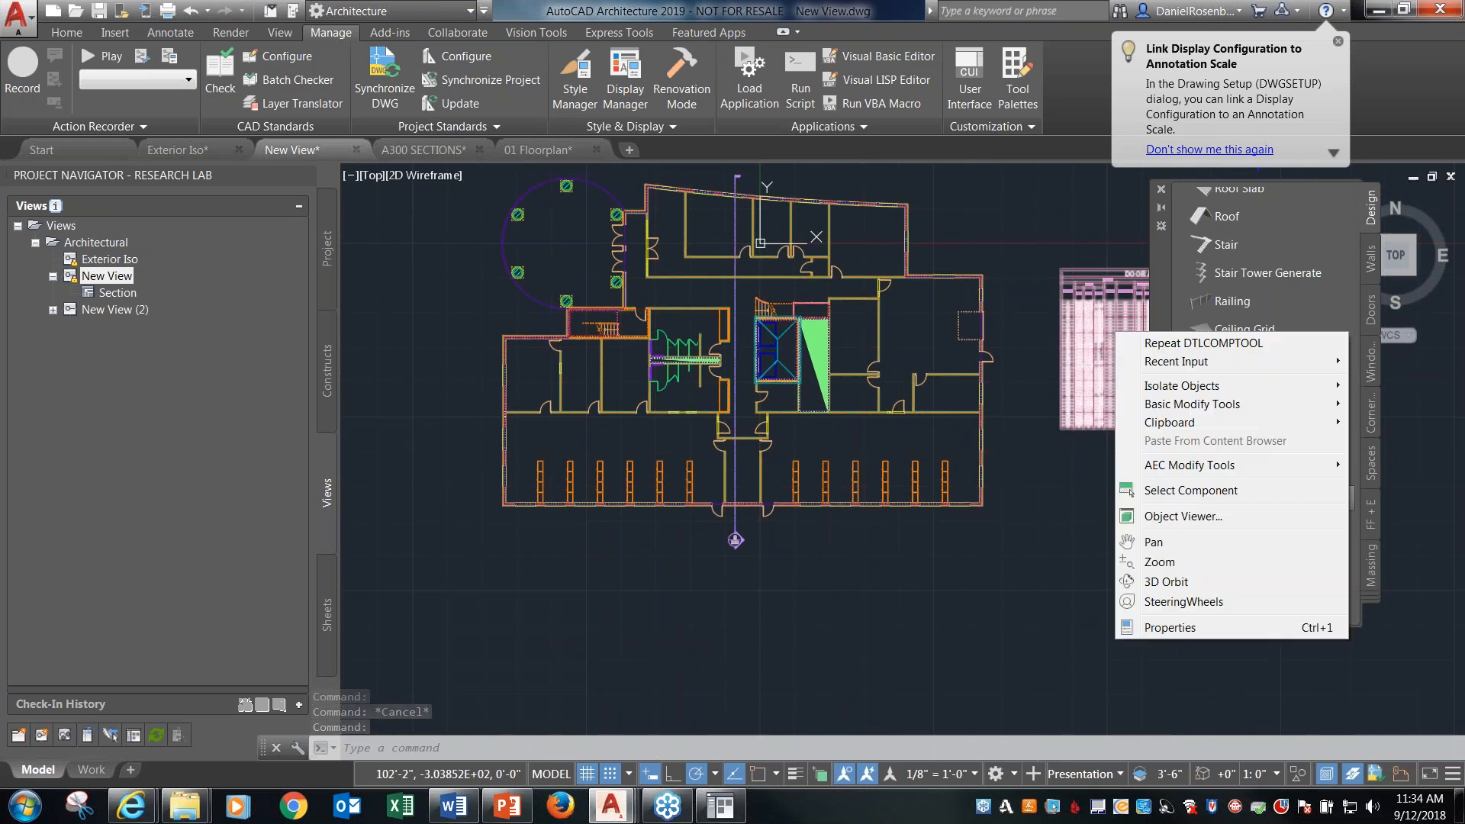
pyautogui.press('Escape')
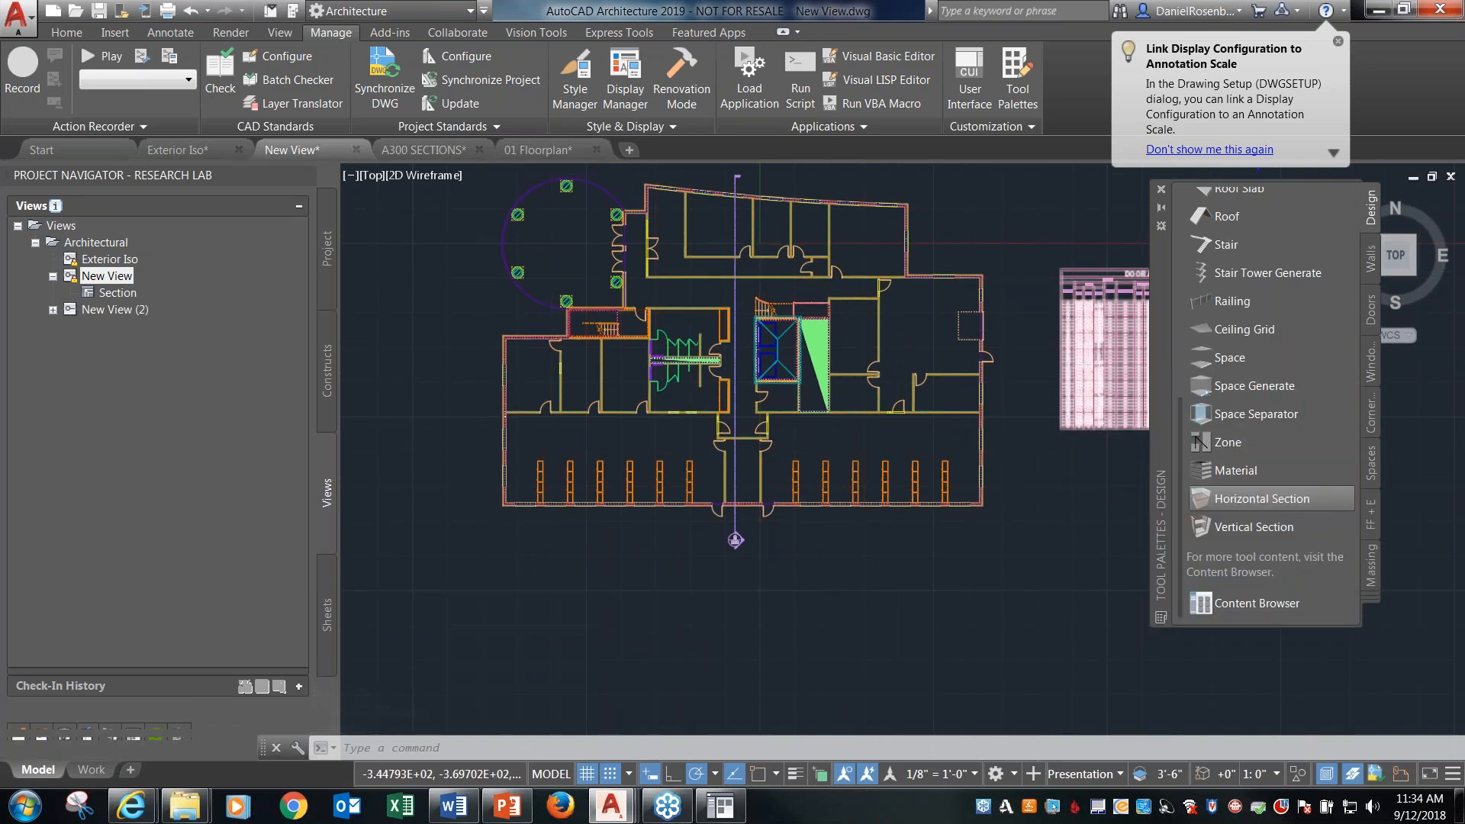
pyautogui.scroll(-2, 660, 326)
pyautogui.scroll(4, 992, 328)
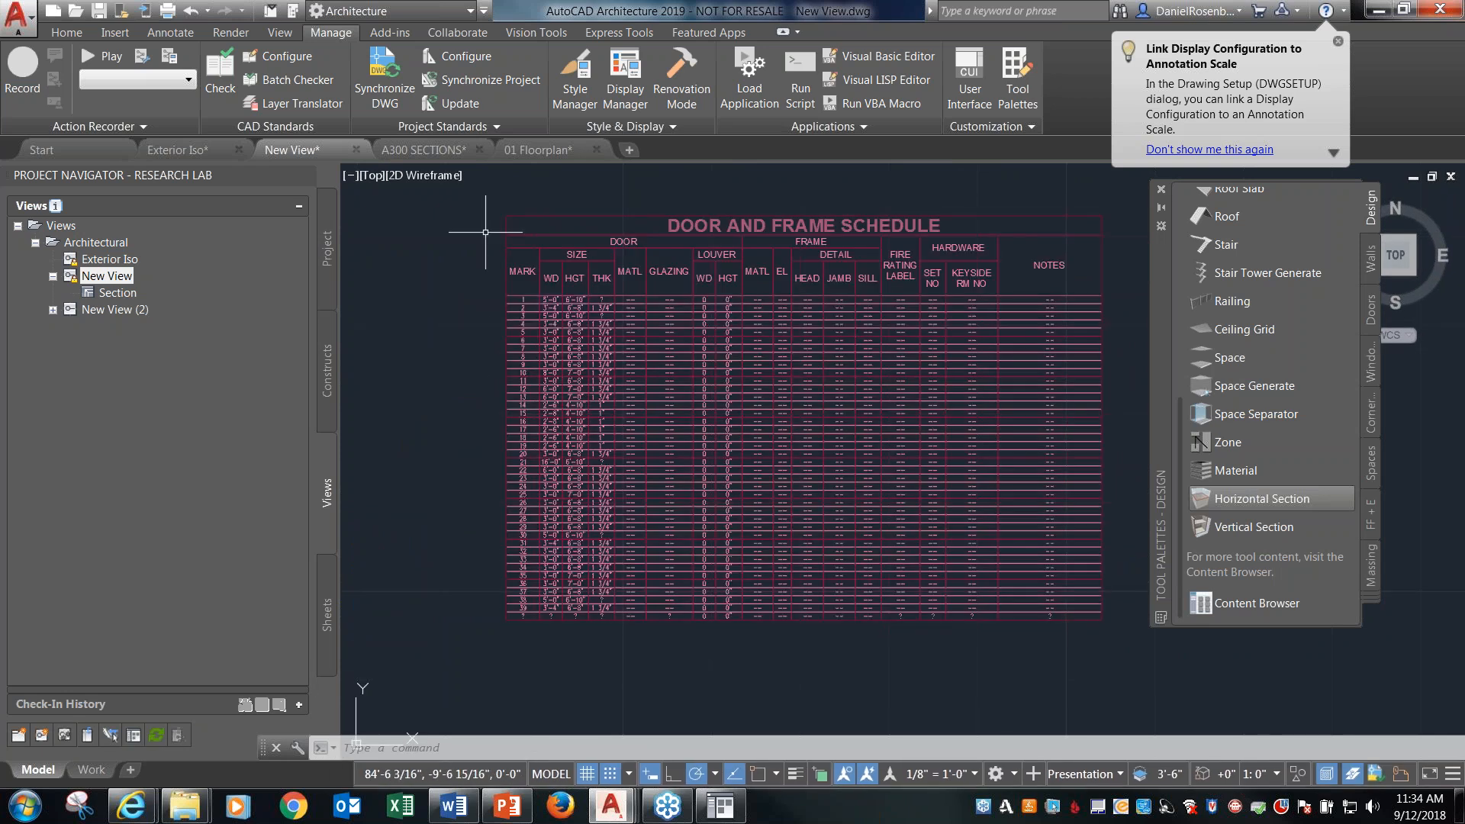
# Review the project's sheets and views, and bring up the A300 SECTIONS sheet to examine its building section and roof drain detail.
pyautogui.click(325, 596)
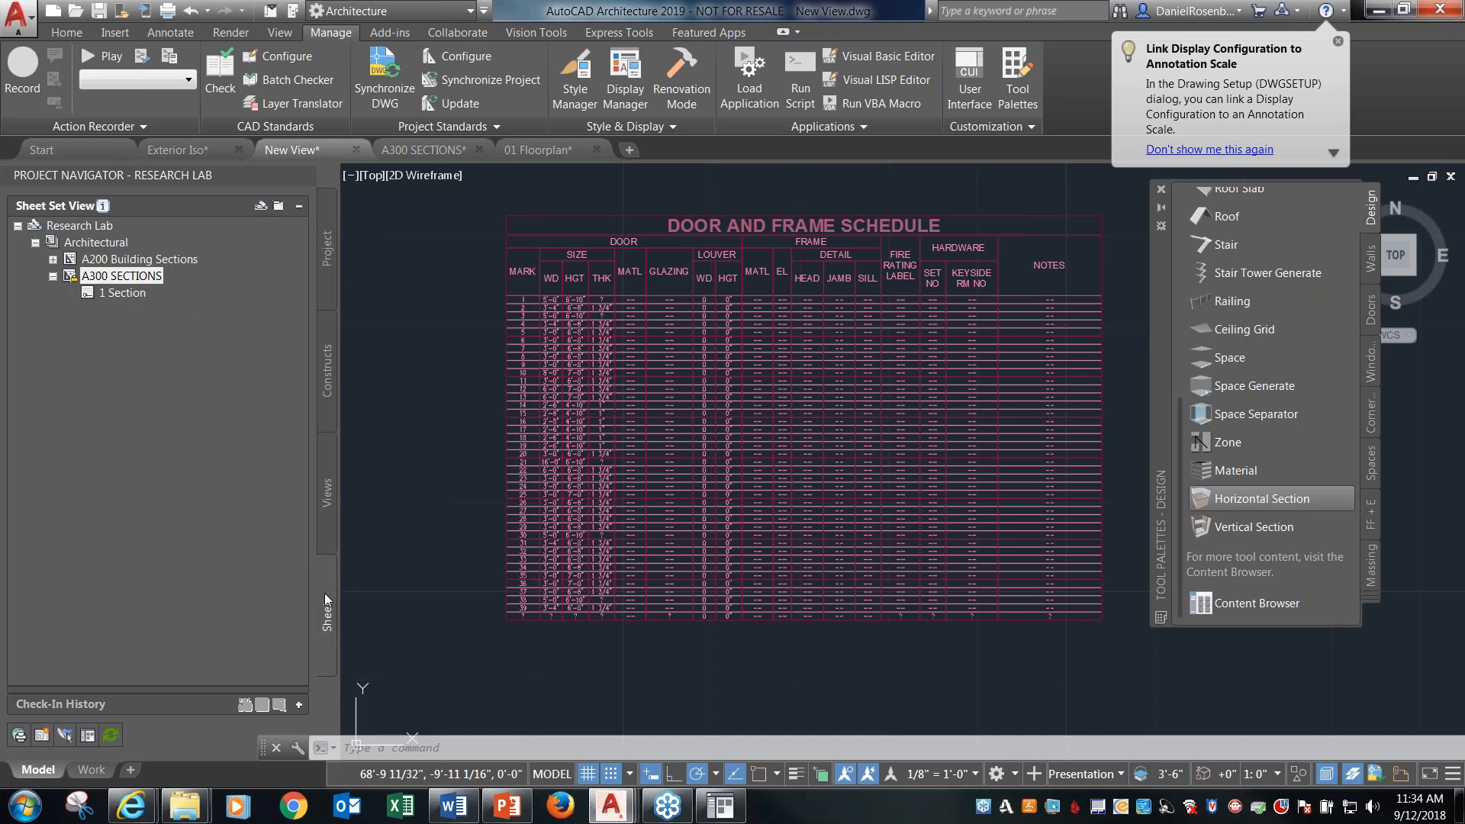
pyautogui.click(326, 495)
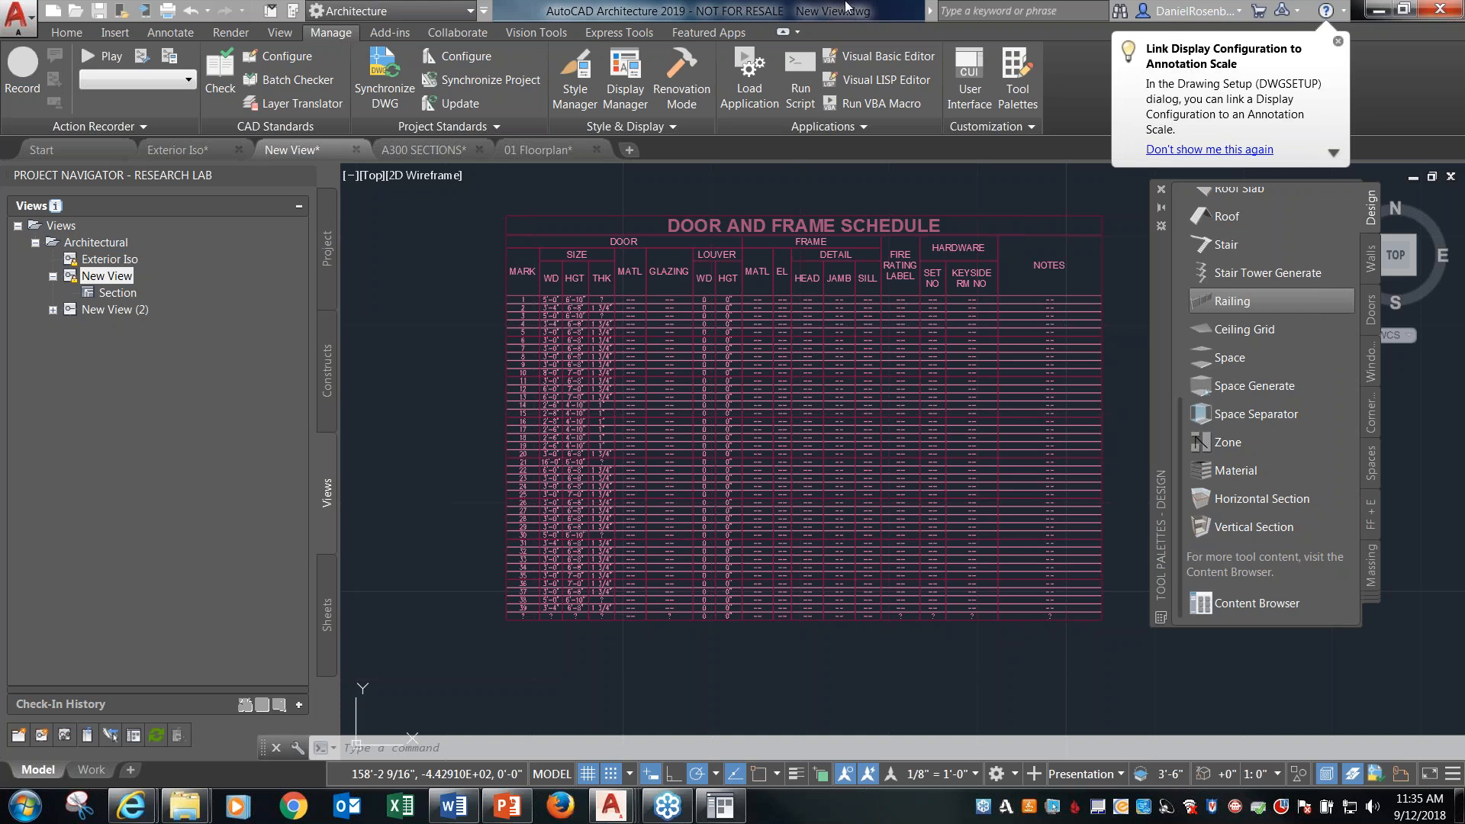
pyautogui.click(328, 629)
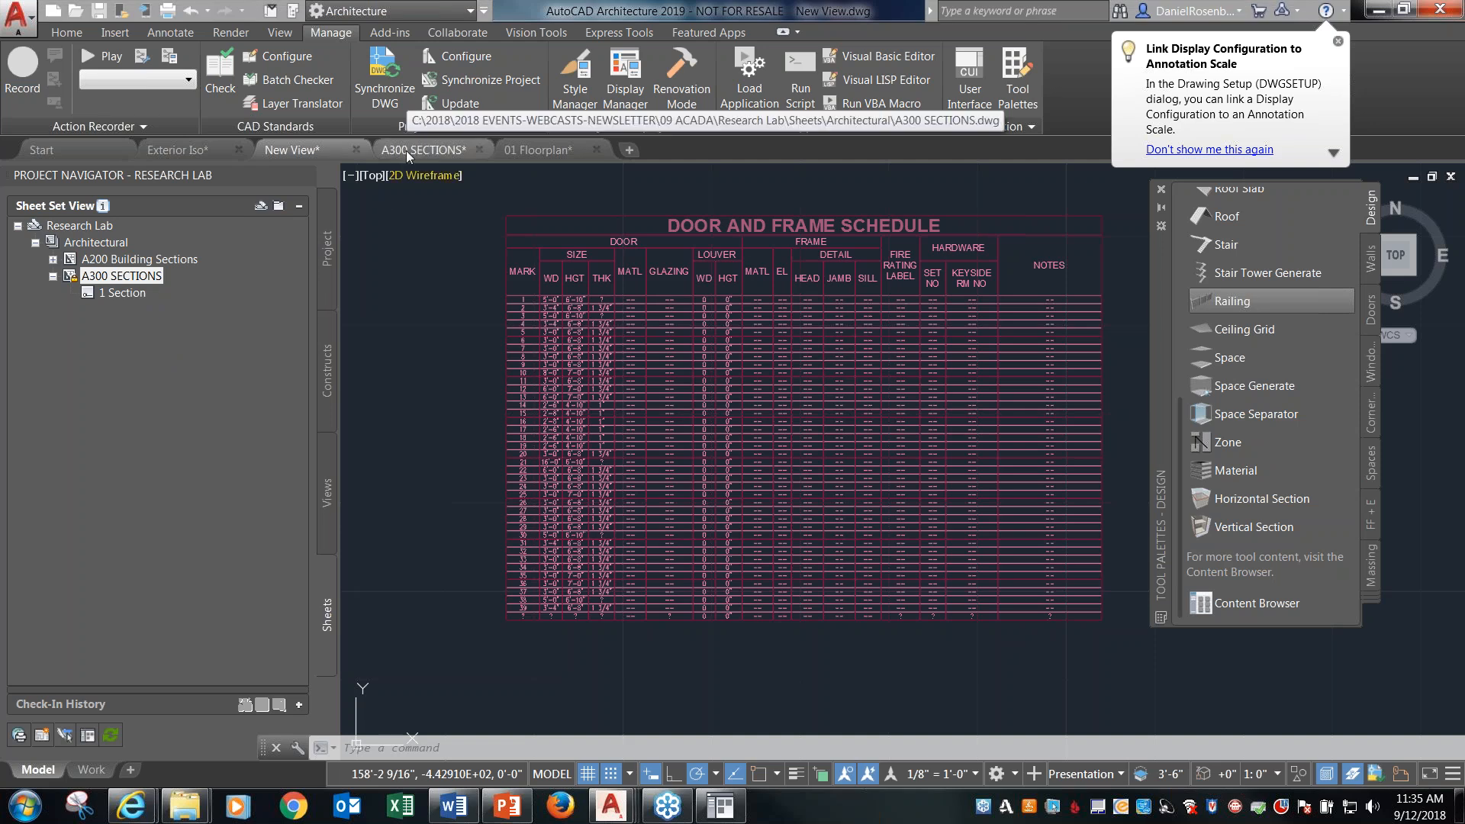
pyautogui.moveTo(405, 150)
pyautogui.click(503, 235)
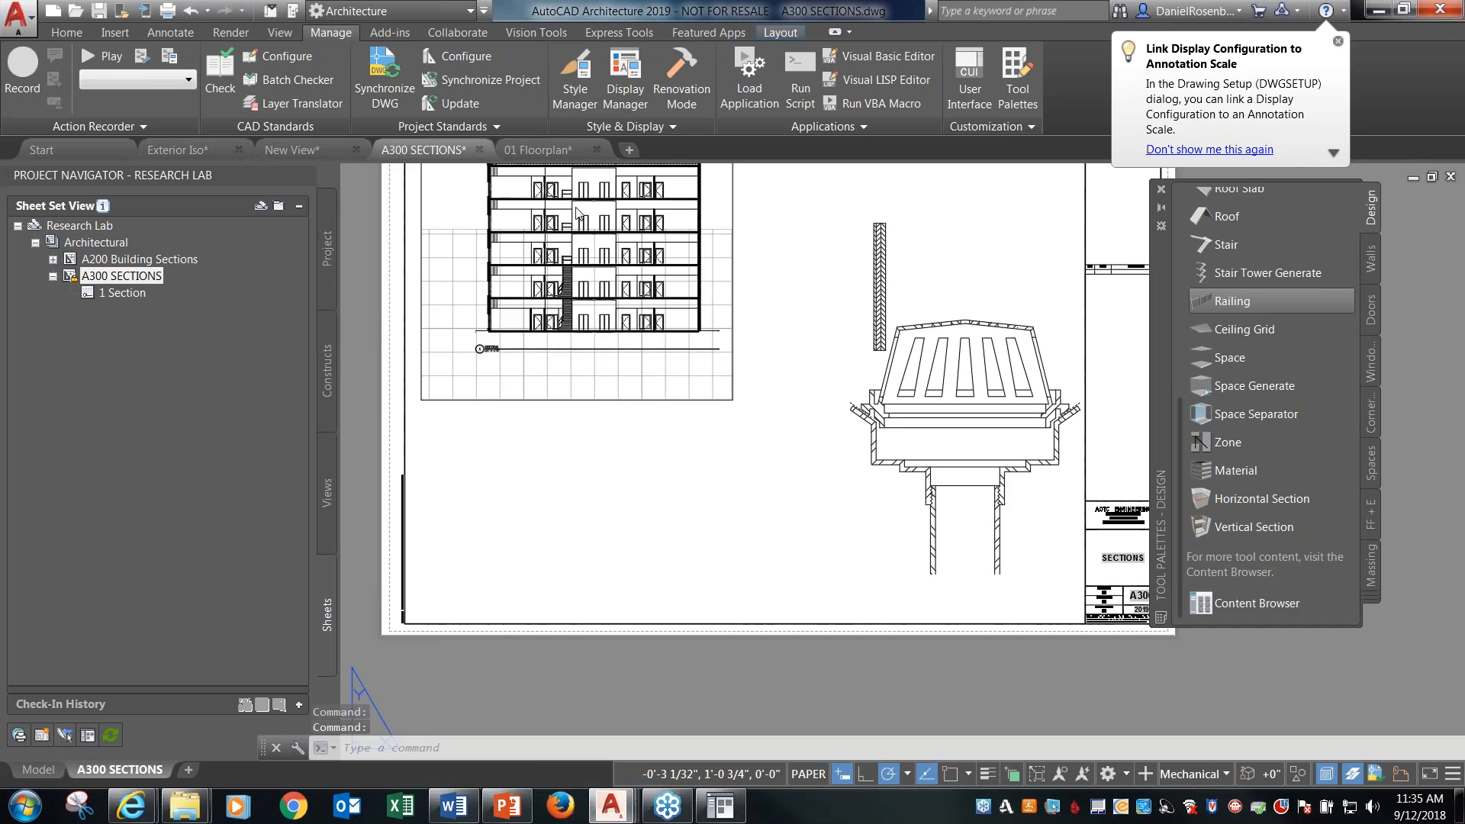
pyautogui.middleClick(853, 185)
pyautogui.middleClick(853, 186)
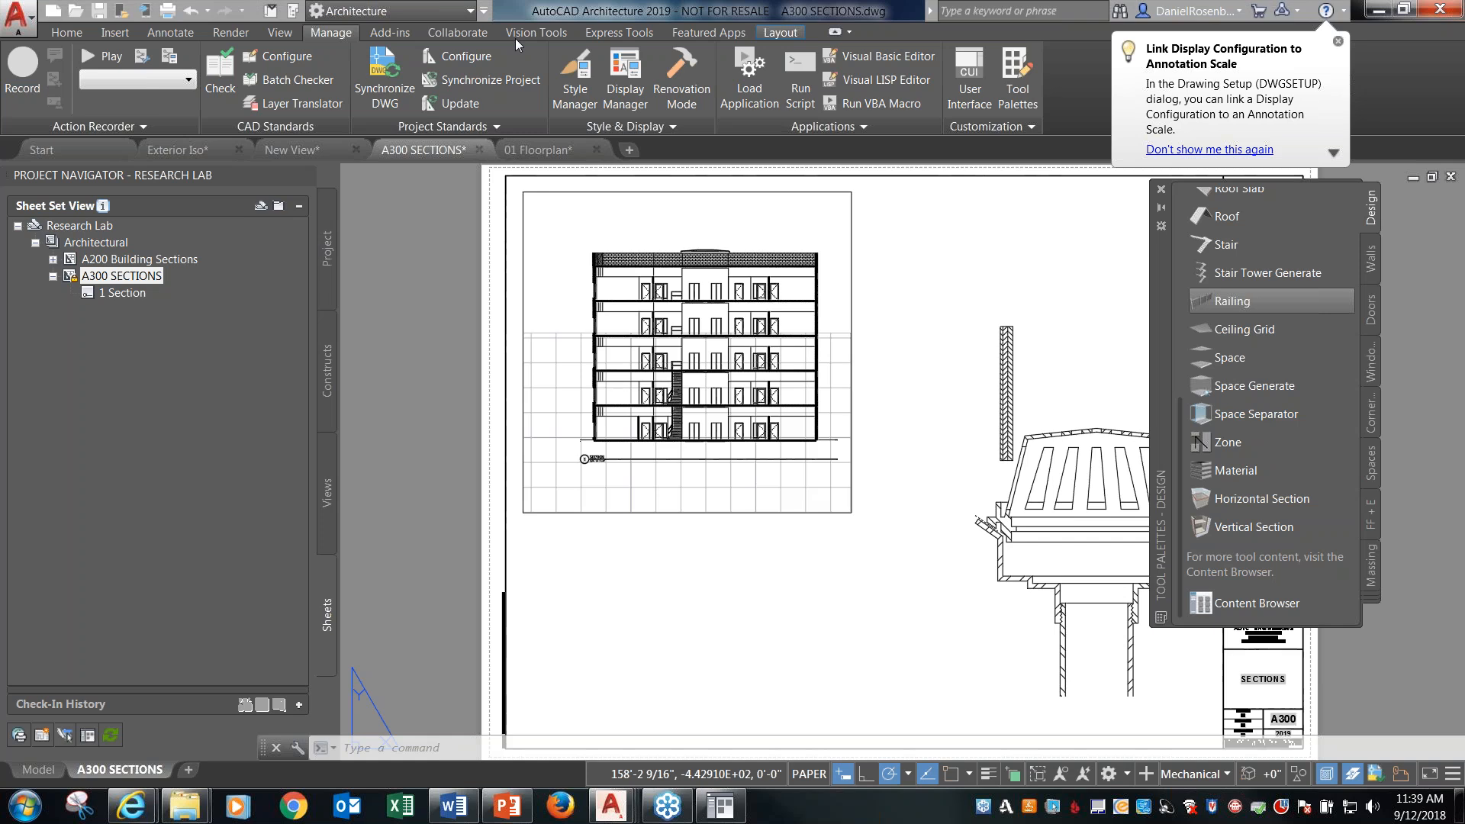
# Bring up the Exterior Iso drawing from the project's views to look at the building model, and return to the 01 Floorplan drawing.
pyautogui.click(328, 496)
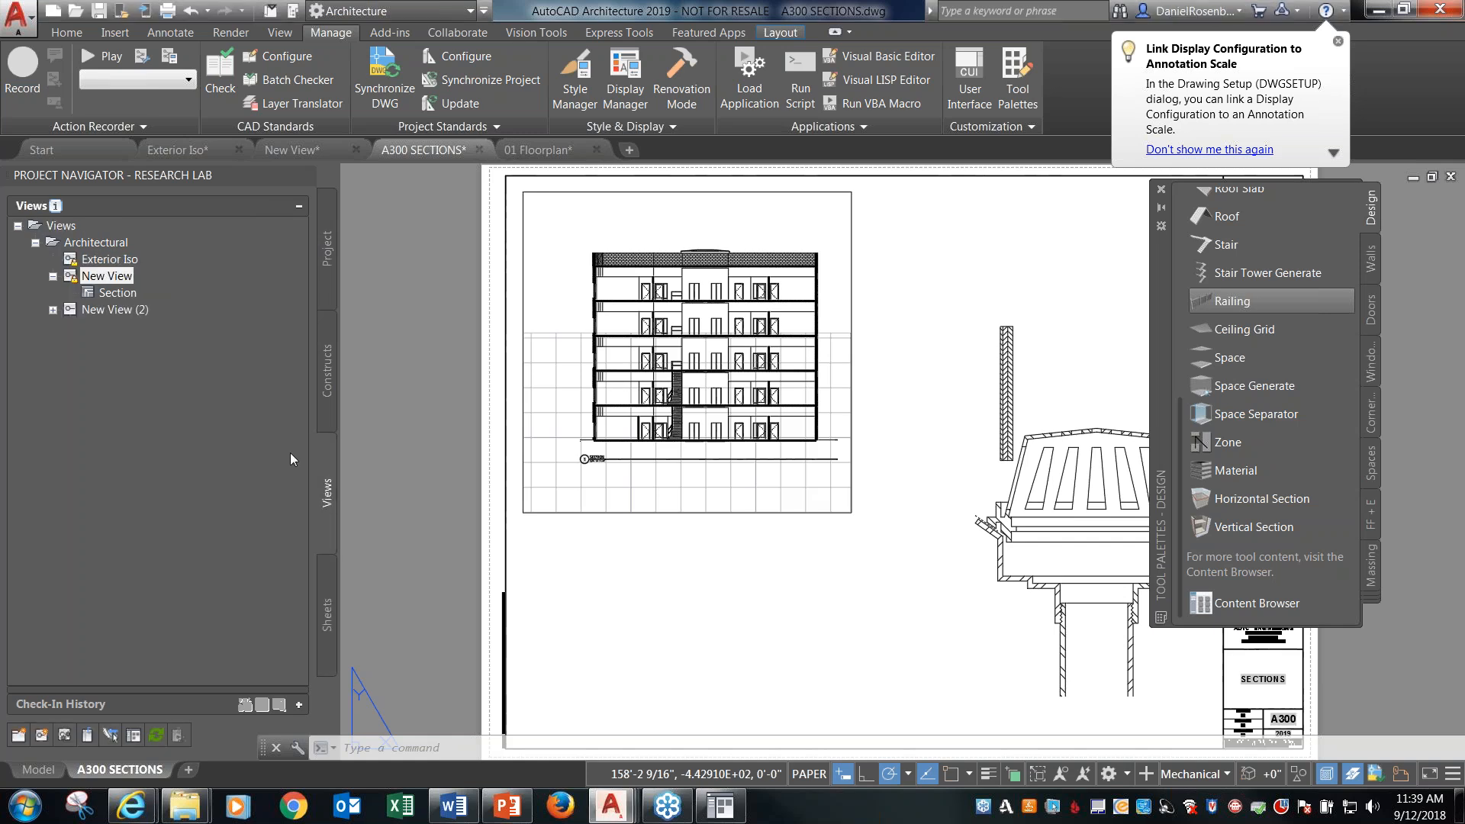
pyautogui.doubleClick(112, 260)
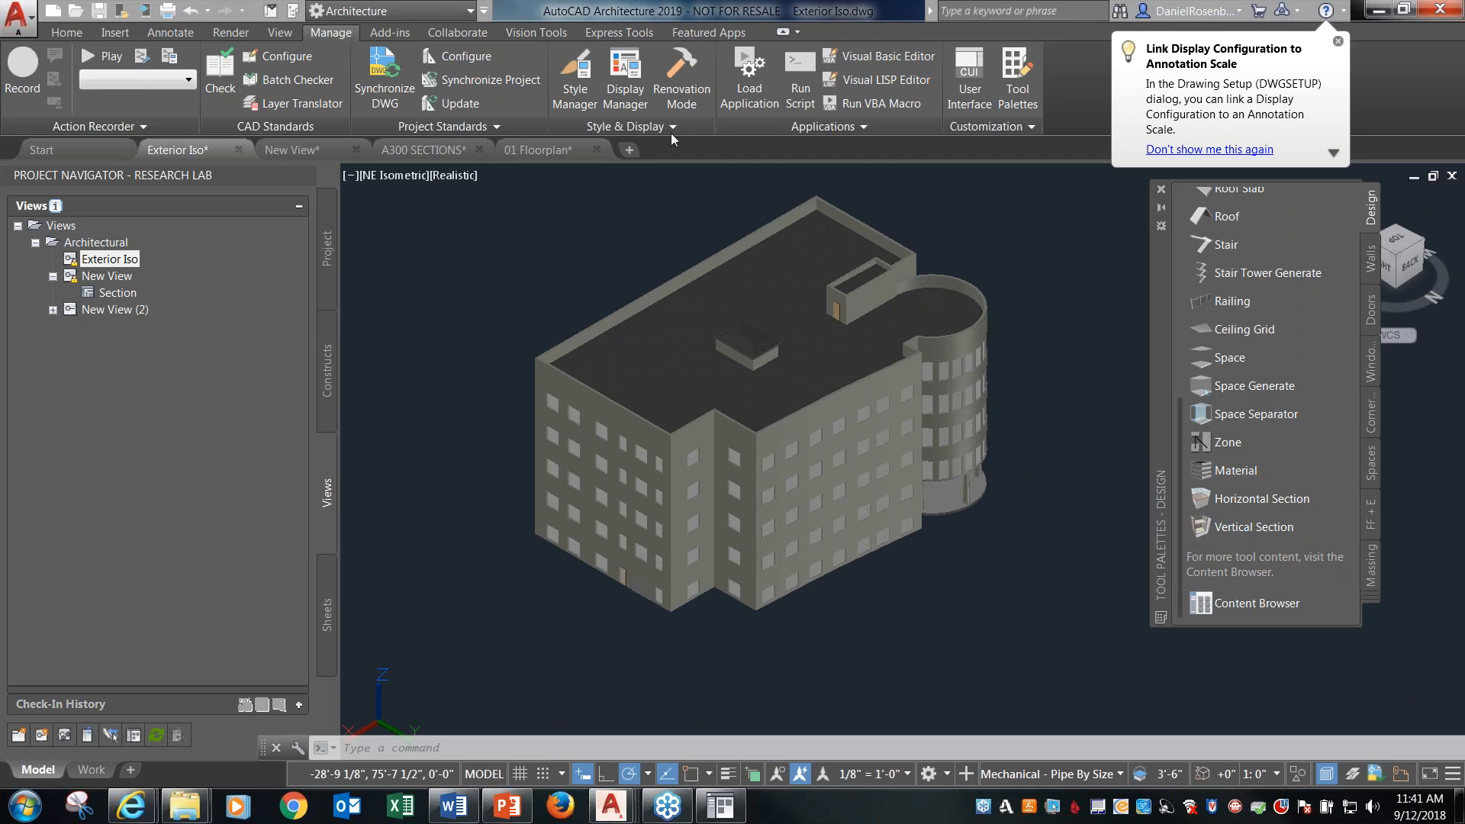
pyautogui.moveTo(548, 149)
pyautogui.click(484, 221)
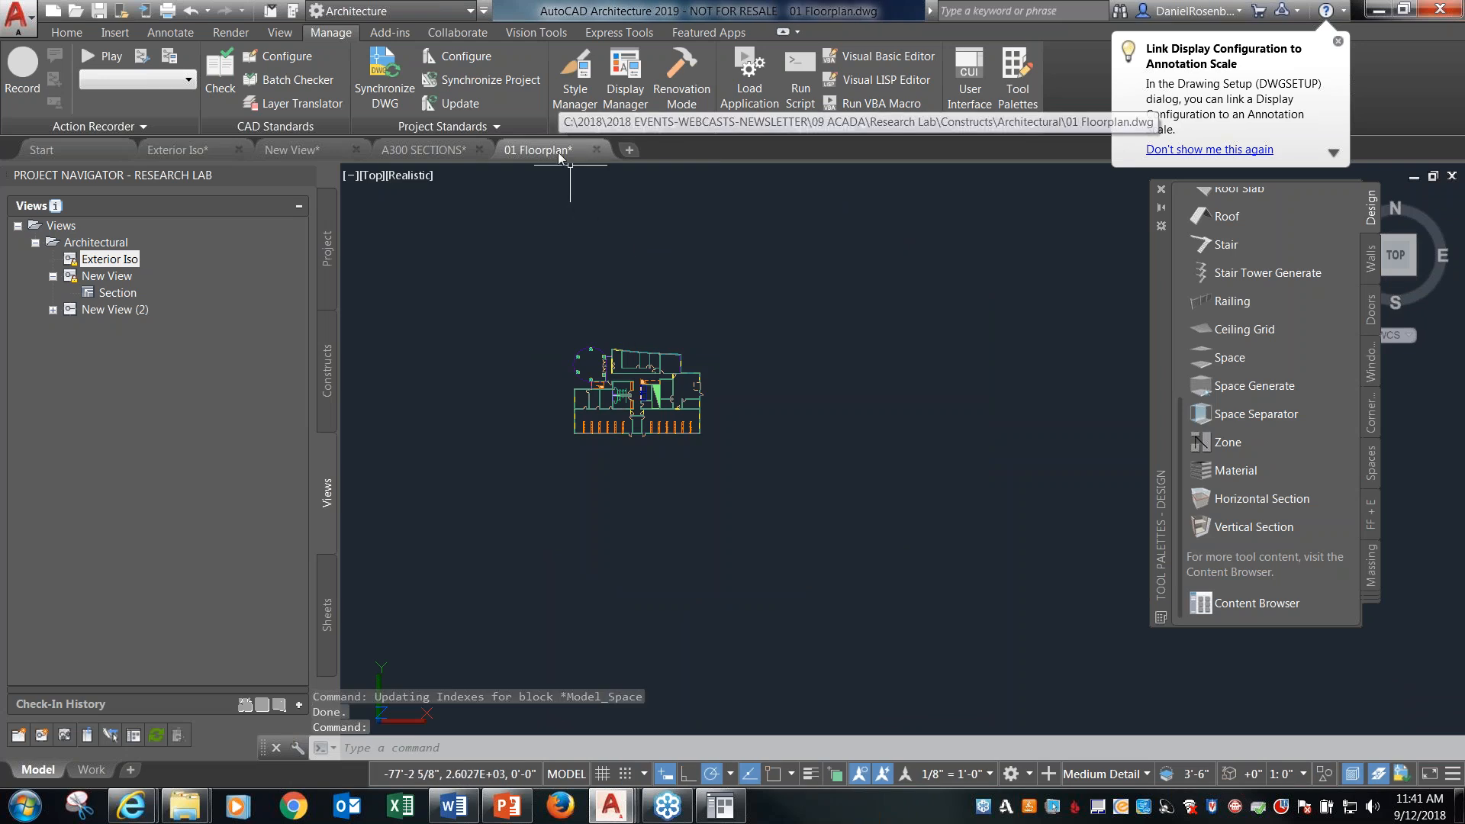
# Examine the complete floor plan in 01 Floorplan, from the circular column area to the outer walls, with the whole building in view.
pyautogui.scroll(2, 1229, 640)
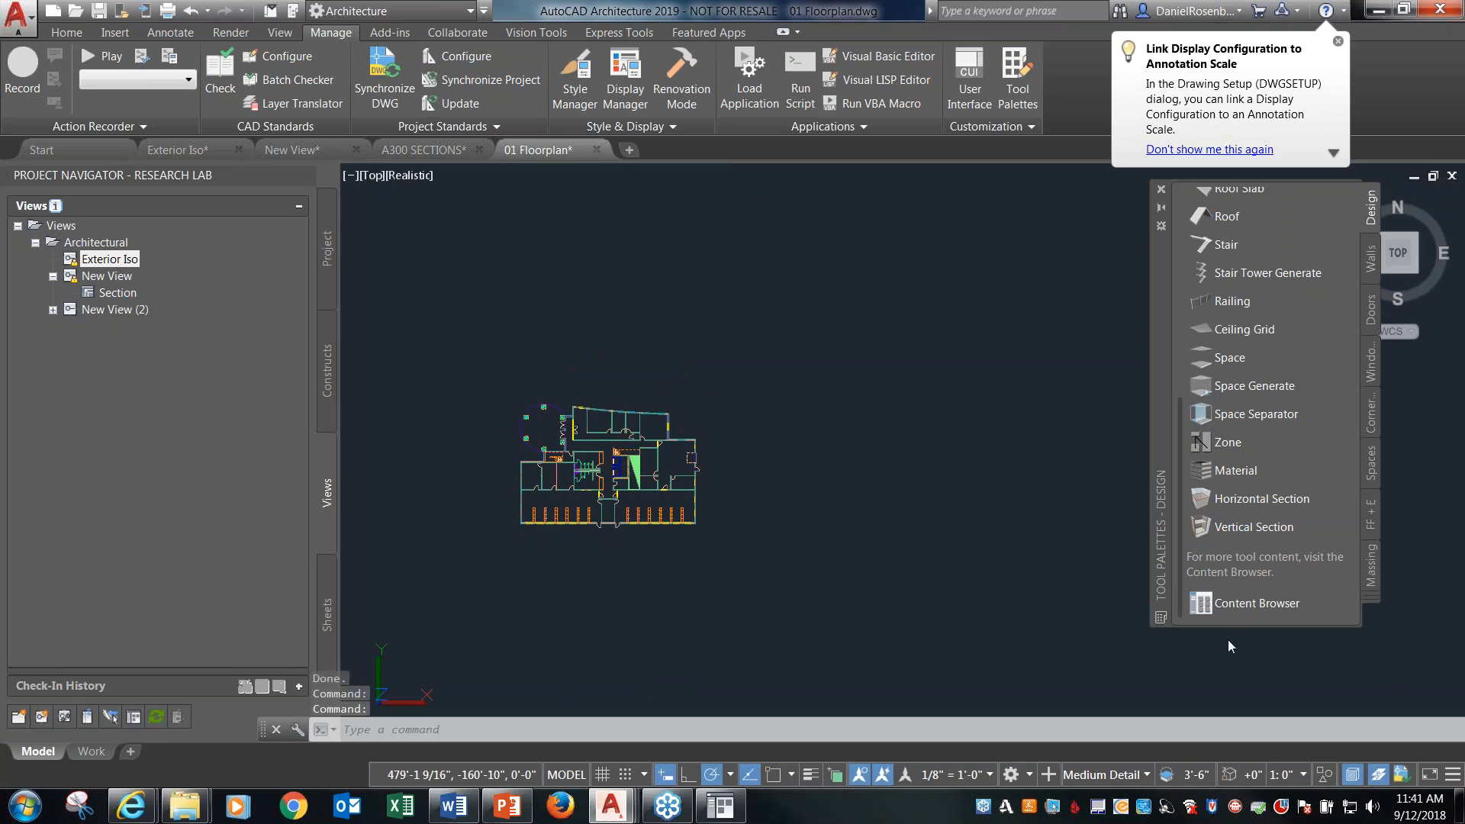
pyautogui.click(803, 171)
pyautogui.middleClick(804, 171)
pyautogui.middleClick(804, 171)
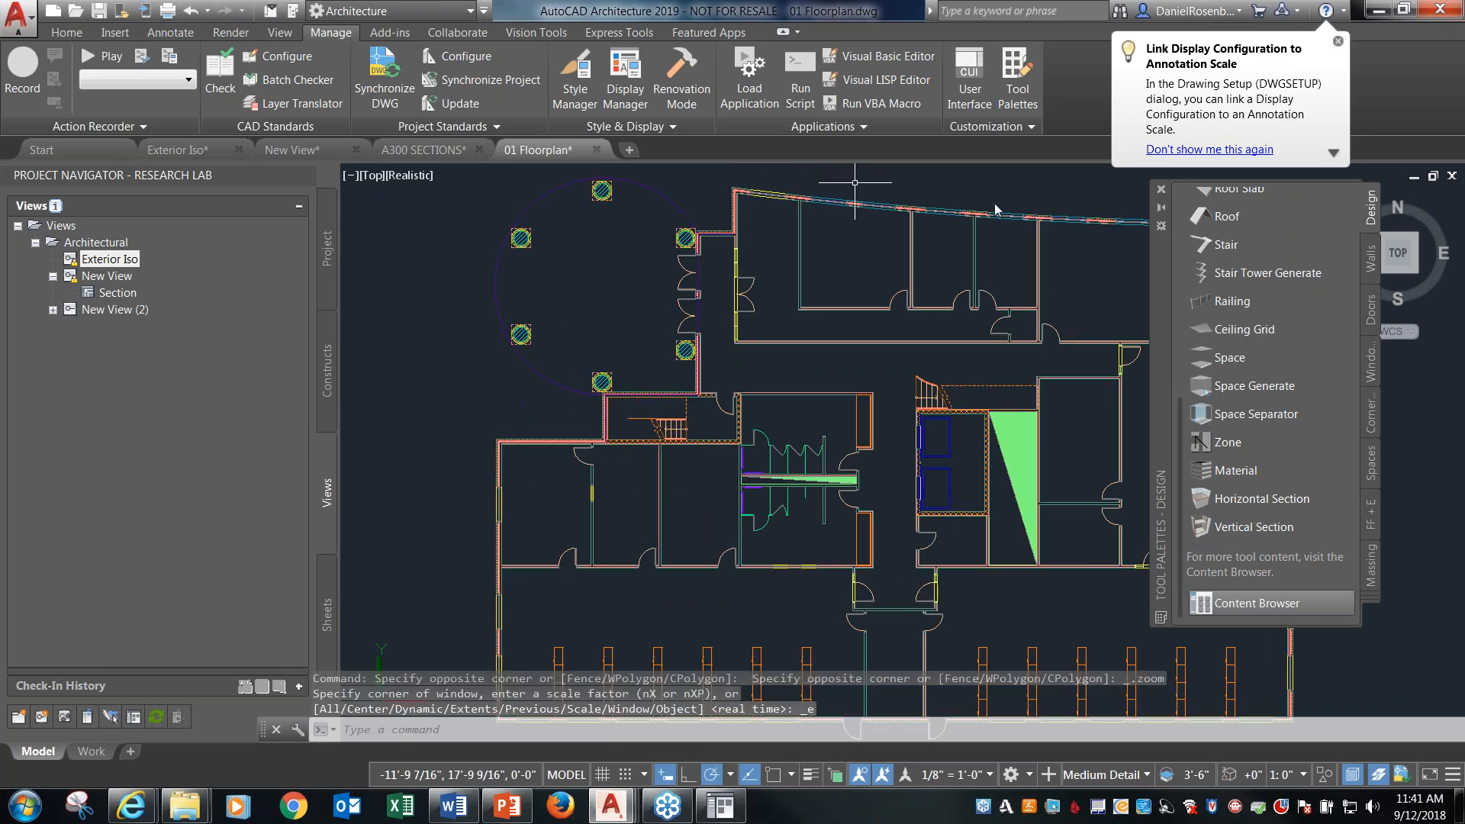
pyautogui.scroll(-2, 977, 176)
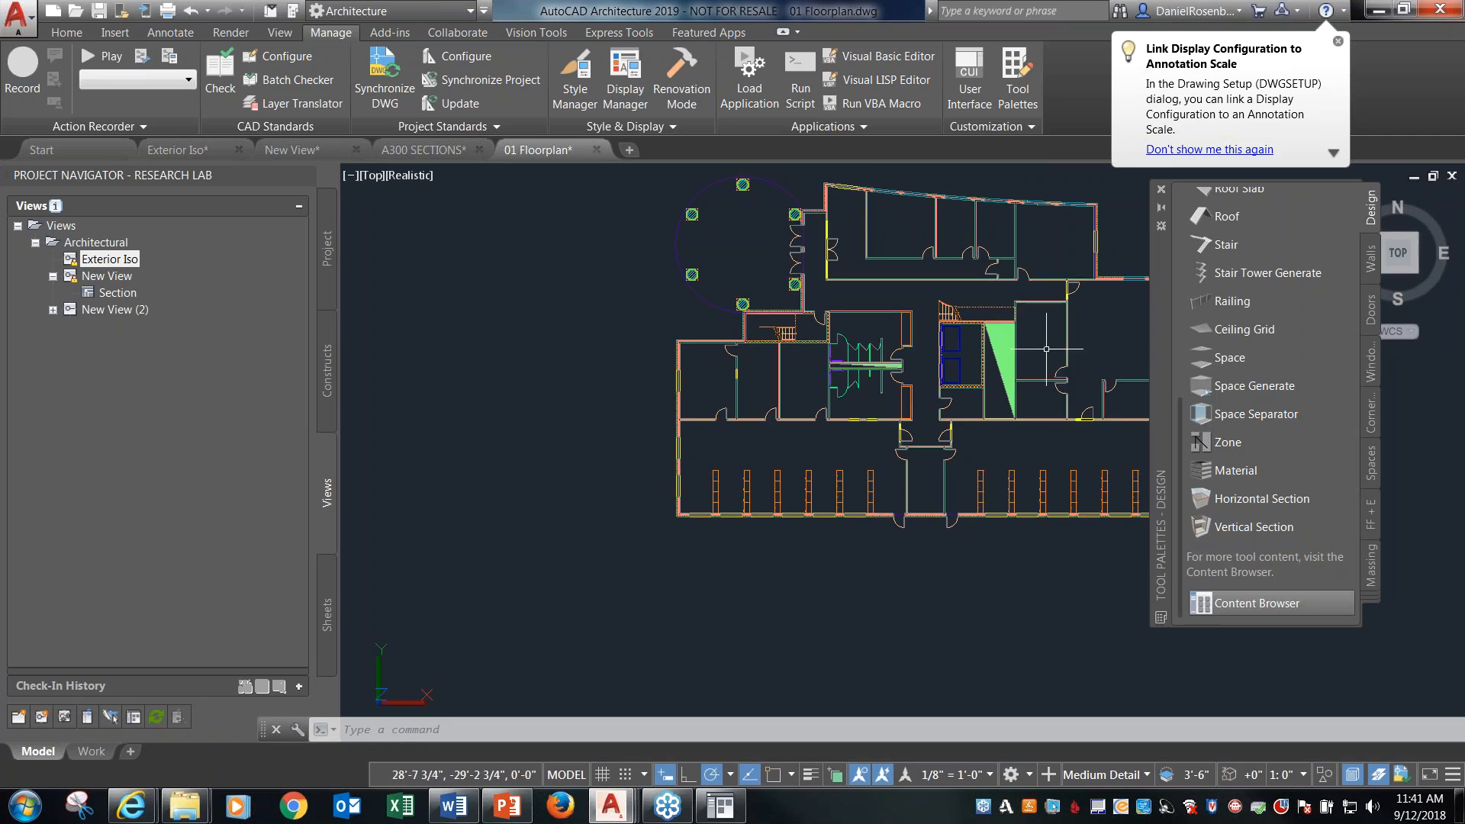
pyautogui.moveTo(1046, 349); pyautogui.dragTo(884, 388, button='middle')
pyautogui.scroll(2, 700, 313)
pyautogui.moveTo(701, 313); pyautogui.dragTo(689, 326, button='middle')
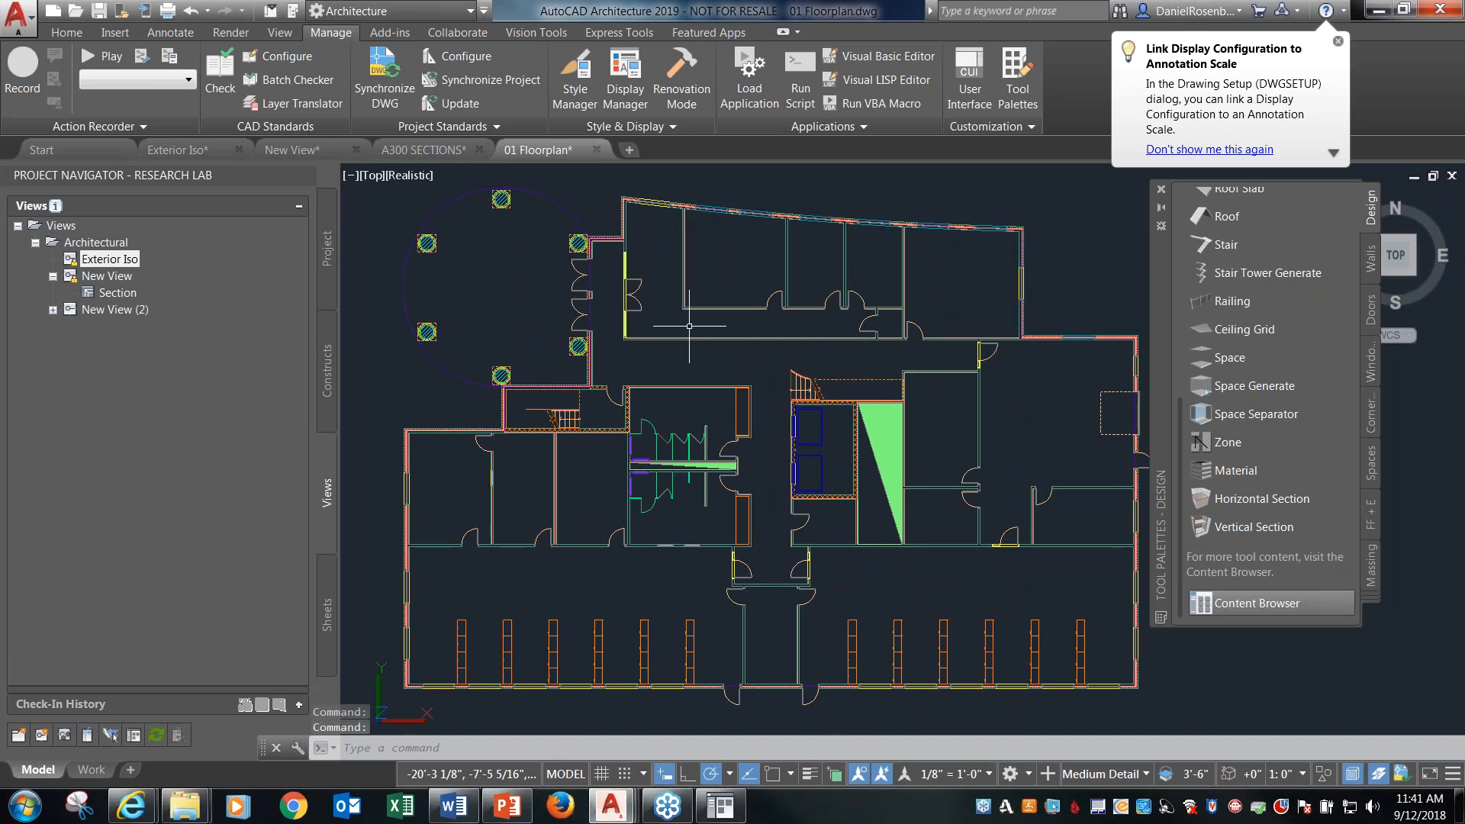